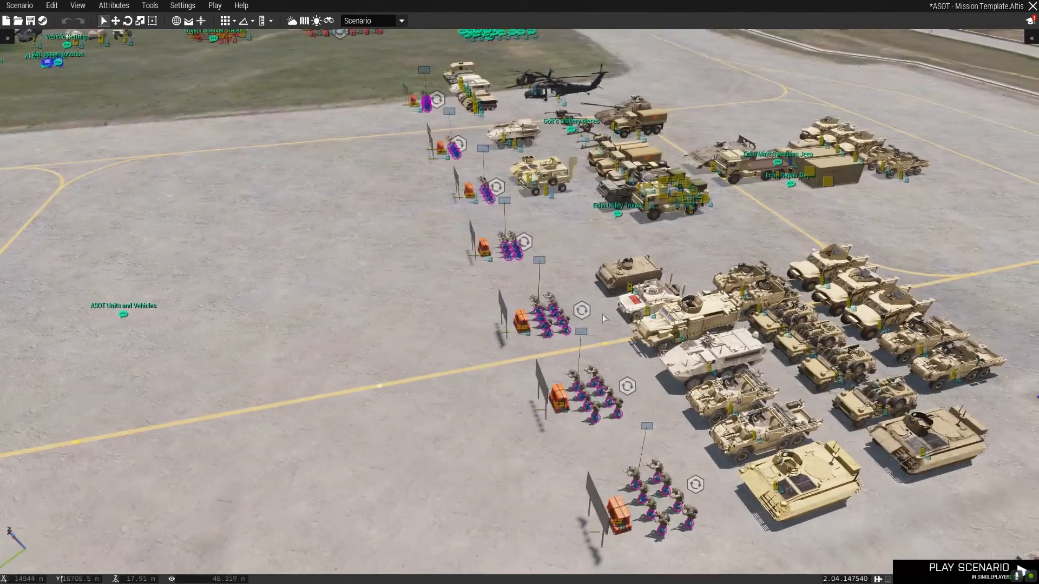
# Inspect the variable name and init script of the sand repair container at the Echo Repair Depot.
pyautogui.press('d')
pyautogui.press('w')
pyautogui.moveTo(603, 314); pyautogui.dragTo(571, 373, button='right')
pyautogui.press('w')
pyautogui.press('d')
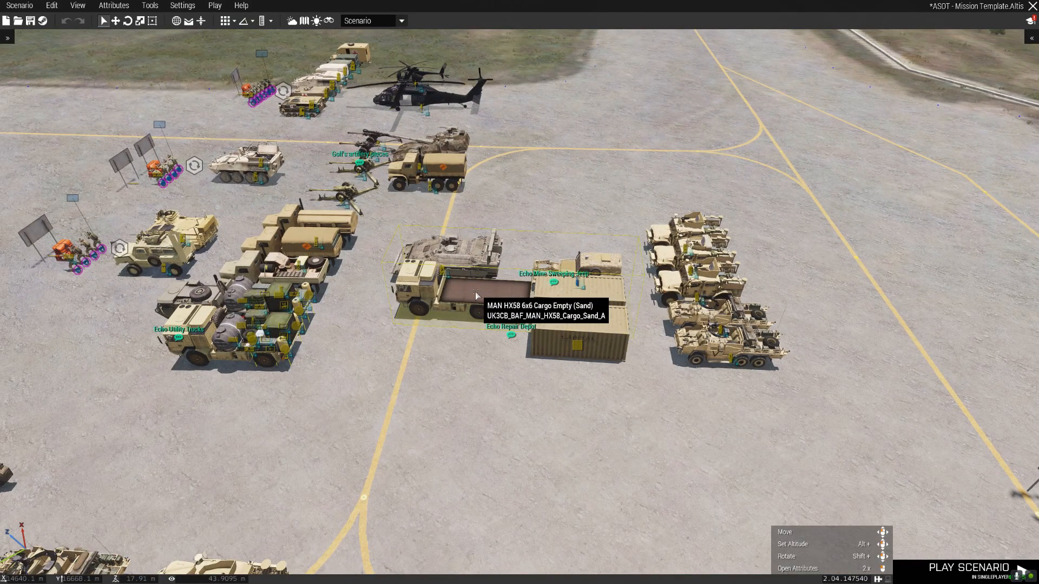
pyautogui.scroll(1, 476, 295)
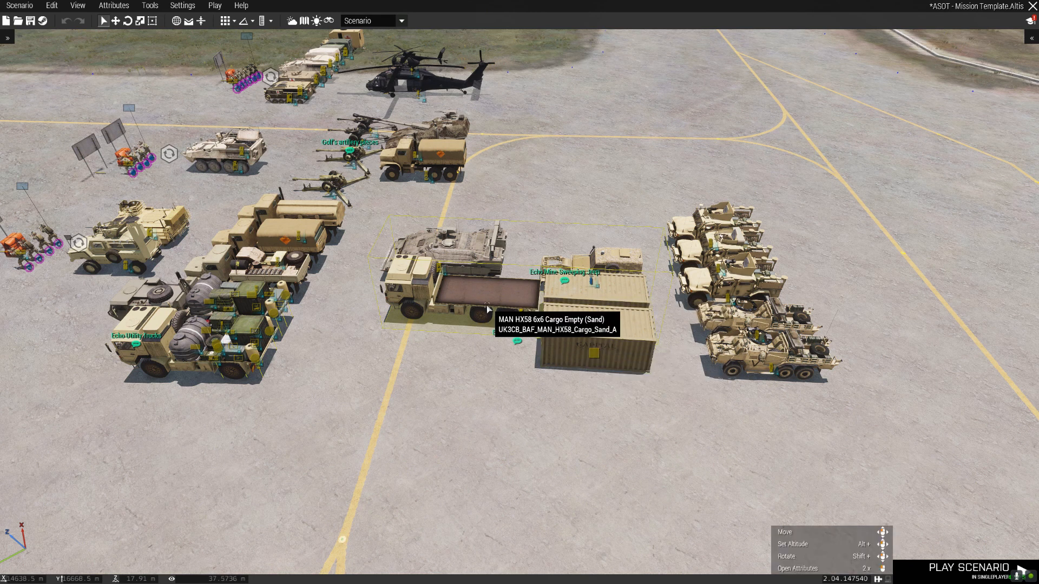
pyautogui.doubleClick(581, 296)
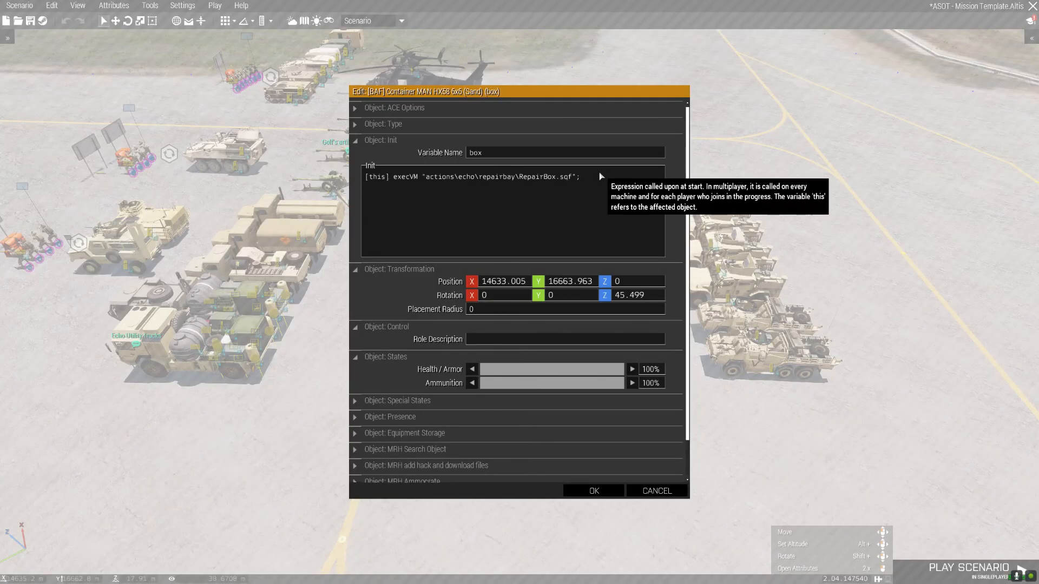
pyautogui.doubleClick(477, 154)
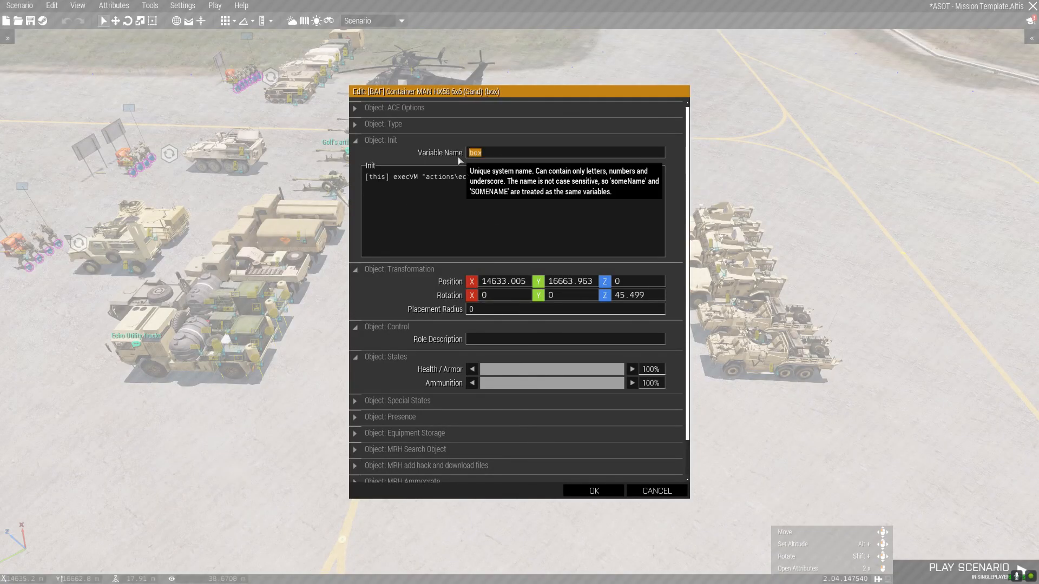
pyautogui.click(594, 491)
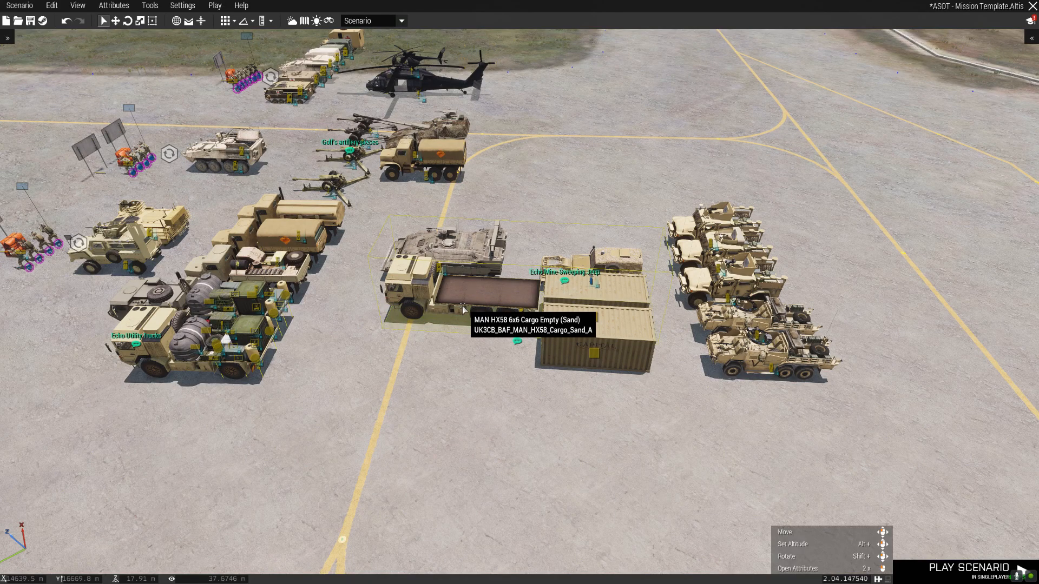
# Review the init script and ACE options of the MAN HX58 6x6 Cargo Empty truck beside the repair containers.
pyautogui.doubleClick(452, 290)
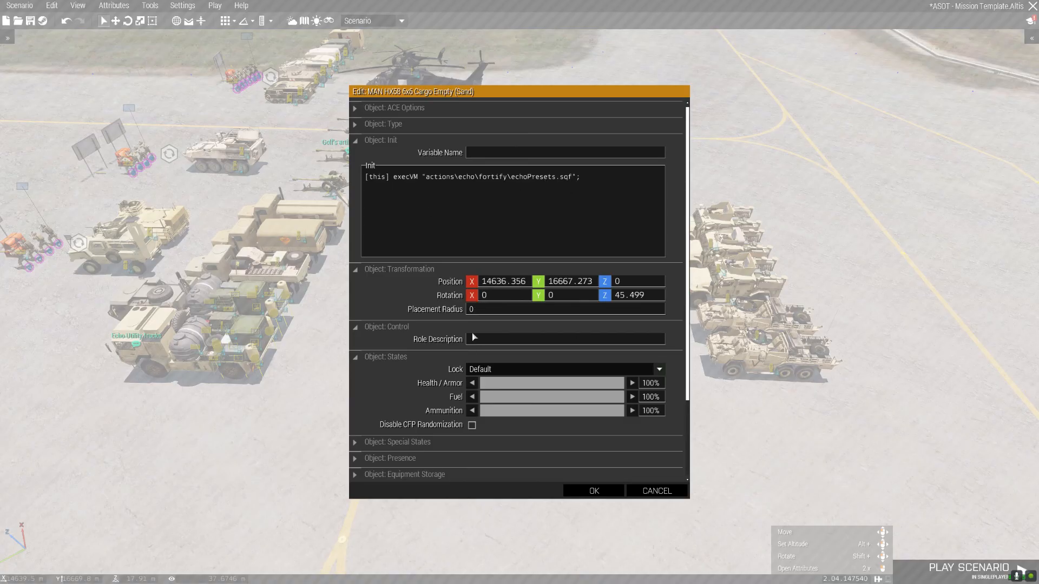
pyautogui.click(389, 110)
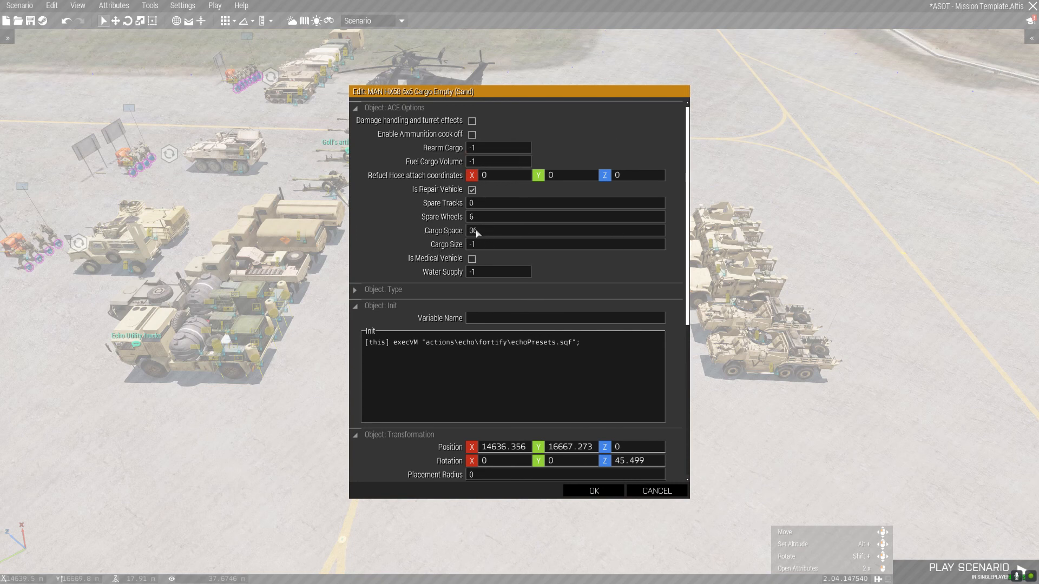
pyautogui.click(385, 108)
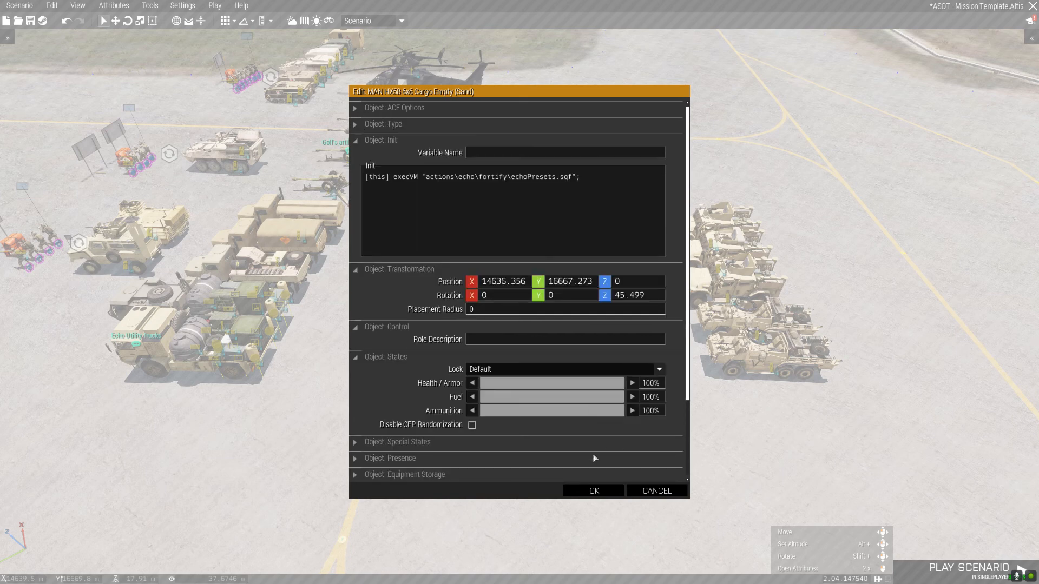
pyautogui.click(596, 490)
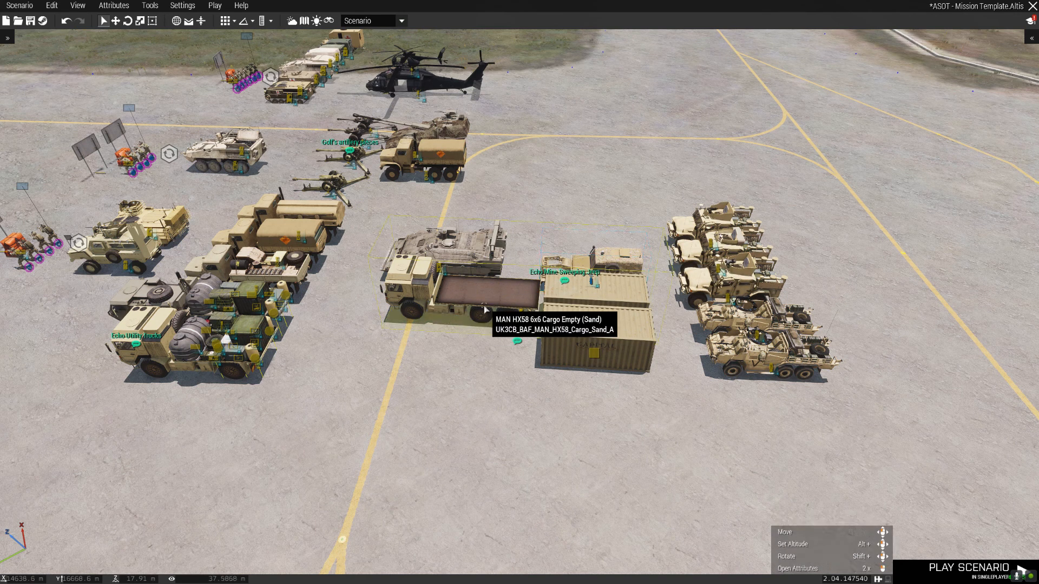
# Examine the echoPresets.sqf fortify call in the MAN HX58 cargo truck's init field.
pyautogui.doubleClick(468, 272)
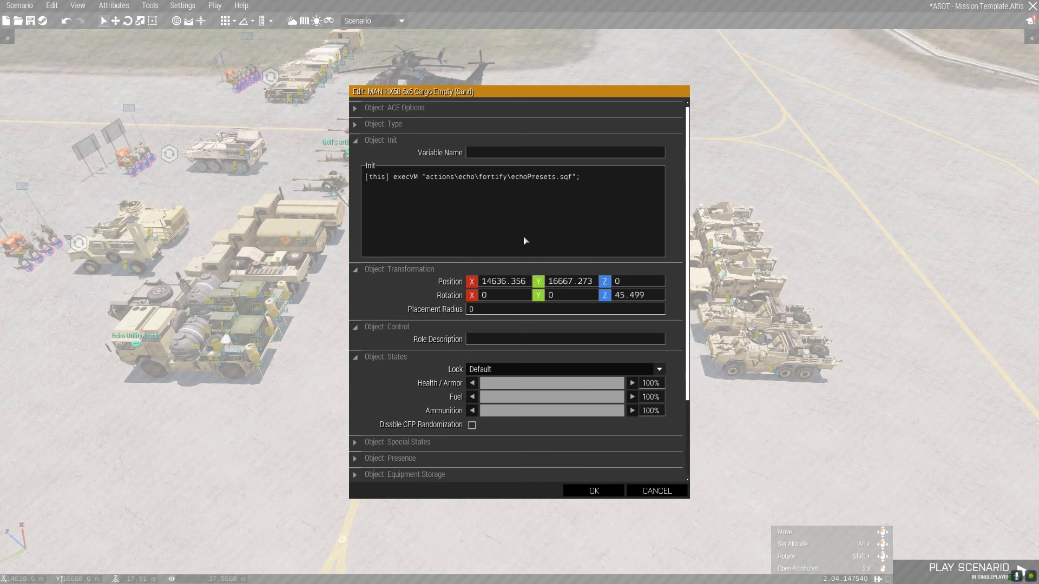
pyautogui.moveTo(581, 179); pyautogui.dragTo(371, 183)
pyautogui.click(516, 184)
pyautogui.click(594, 491)
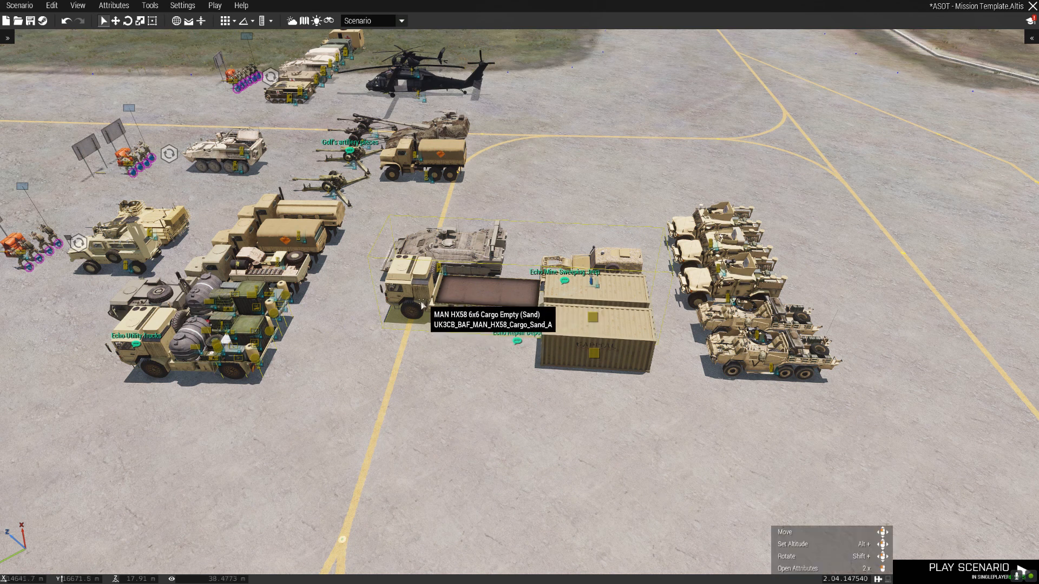
pyautogui.click(541, 402)
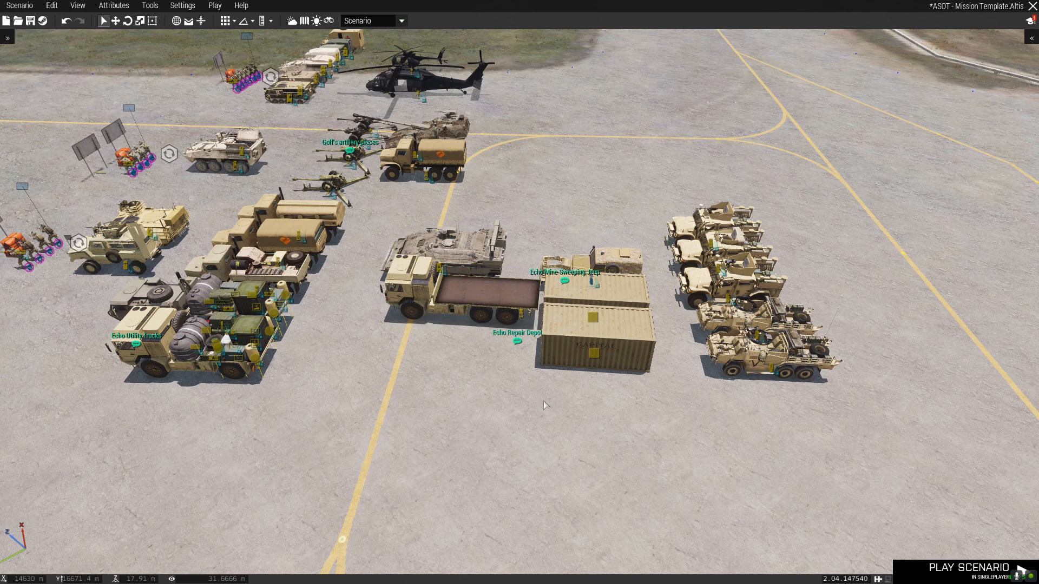
# Look over the Echo repair containers, utility trucks and nearby parked vehicles from several angles.
pyautogui.moveTo(576, 391); pyautogui.dragTo(626, 303)
pyautogui.moveTo(353, 351); pyautogui.dragTo(278, 402, button='right')
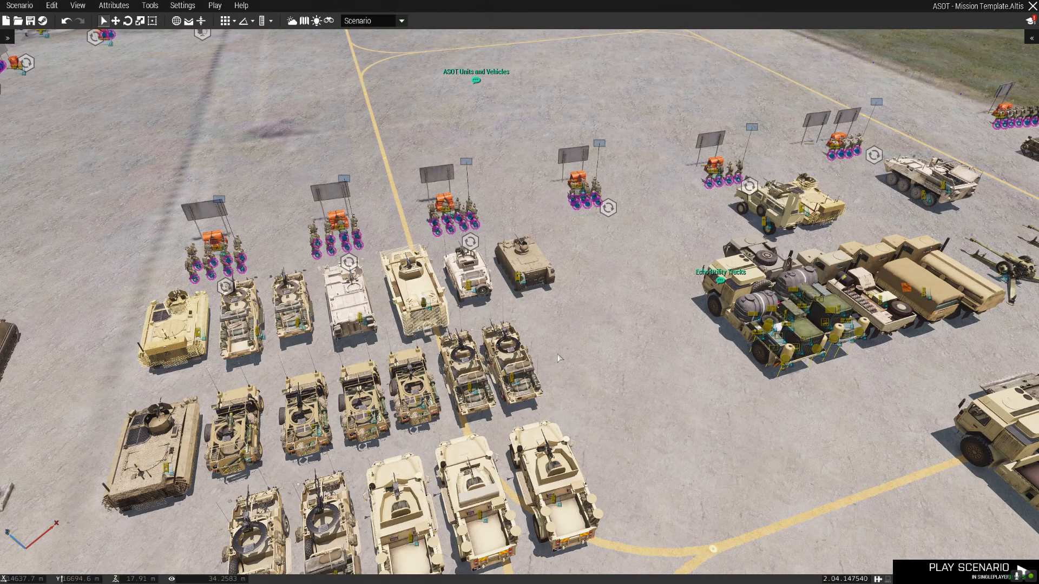
pyautogui.moveTo(547, 327); pyautogui.dragTo(635, 331, button='right')
pyautogui.moveTo(508, 336)
pyautogui.moveTo(489, 341); pyautogui.dragTo(512, 332, button='right')
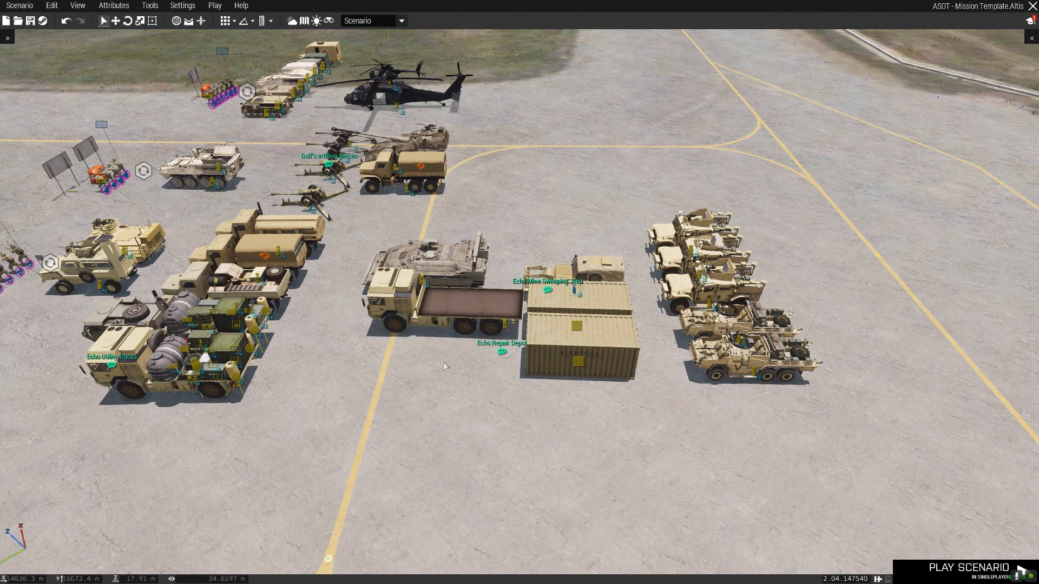
pyautogui.moveTo(444, 362); pyautogui.dragTo(425, 362, button='right')
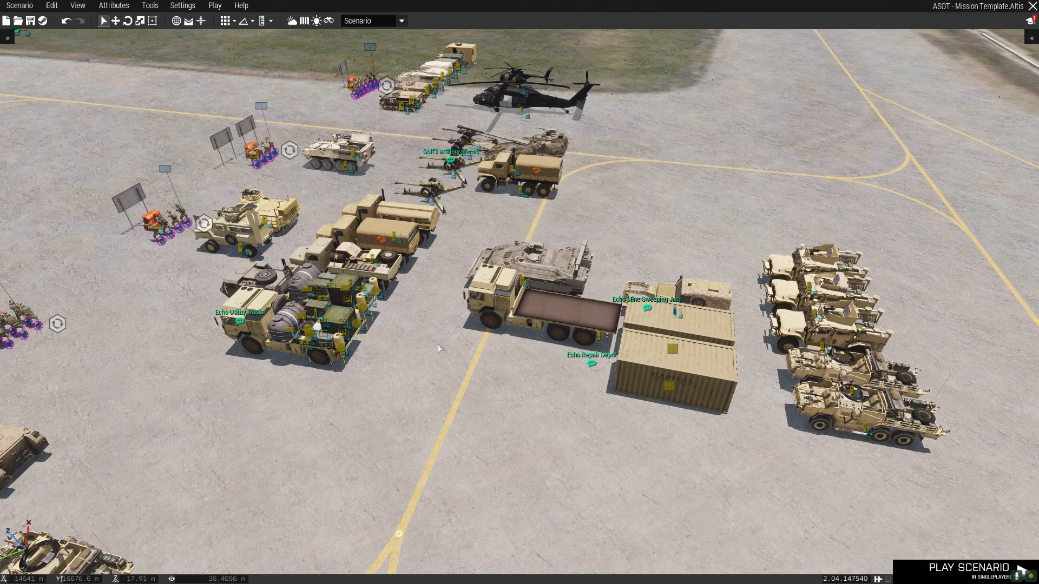
pyautogui.moveTo(440, 344); pyautogui.dragTo(335, 348, button='right')
pyautogui.press('s')
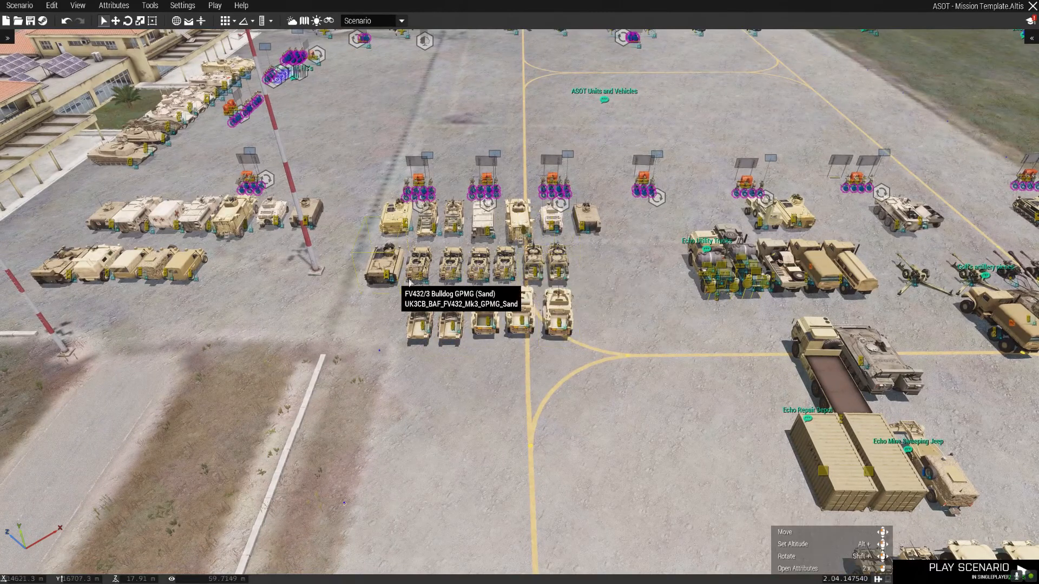
# Survey the squad vehicle rows across the airfield, from those near the buildings to Golf's artillery pieces.
pyautogui.moveTo(574, 305); pyautogui.dragTo(512, 288, button='right')
pyautogui.press('w')
pyautogui.press('a')
pyautogui.moveTo(451, 361); pyautogui.dragTo(428, 370, button='right')
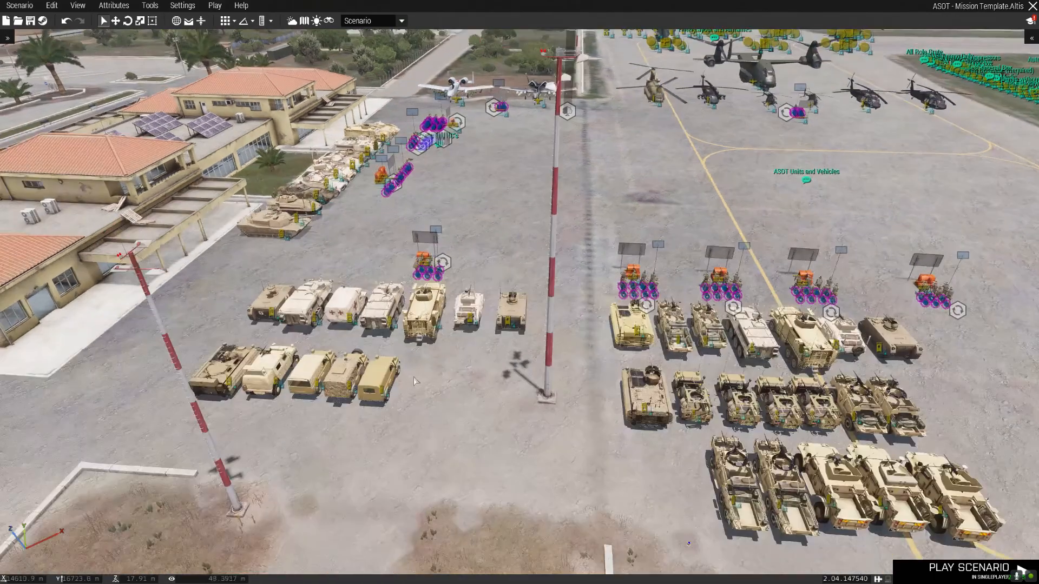
pyautogui.scroll(3, 368, 395)
pyautogui.scroll(-3, 363, 394)
pyautogui.press('a')
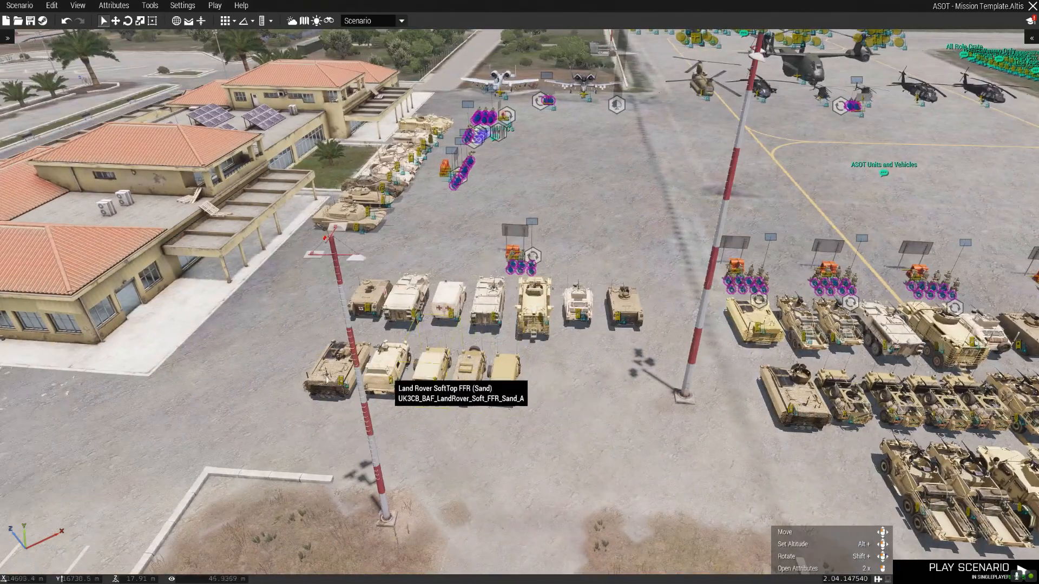
pyautogui.press('d')
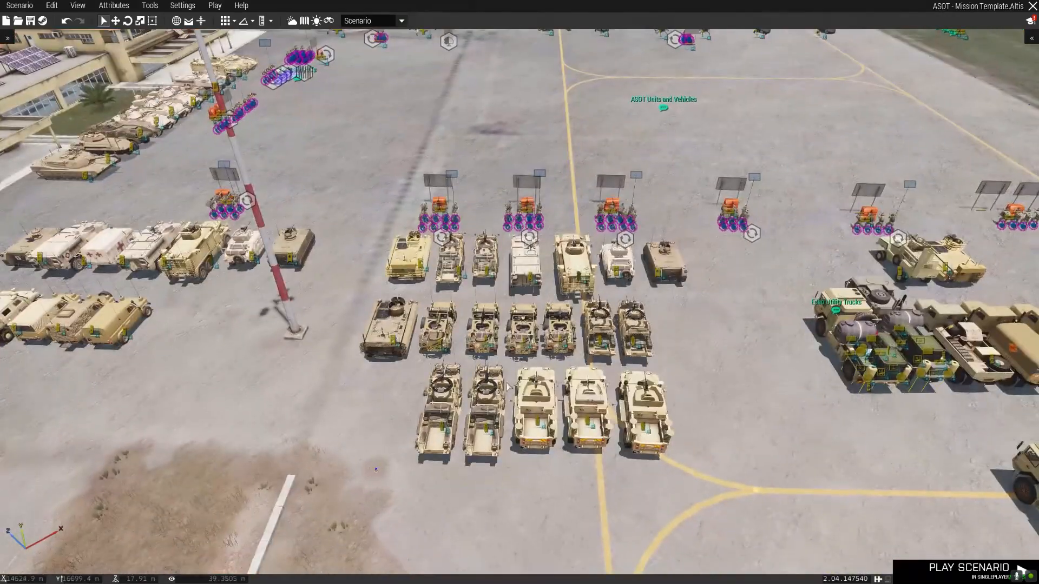
pyautogui.press('d')
pyautogui.press('d')
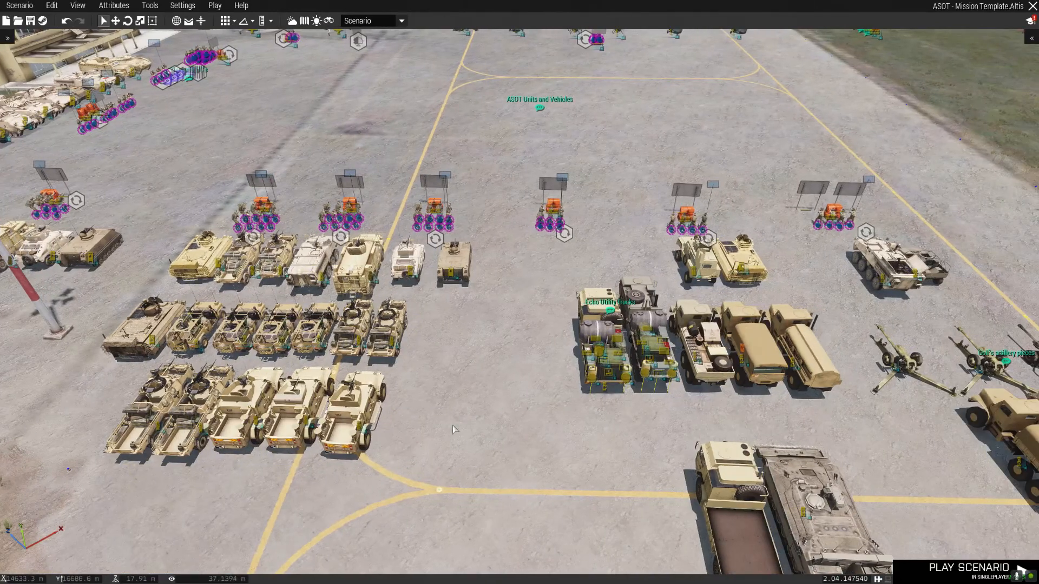
pyautogui.press('d')
pyautogui.press('d')
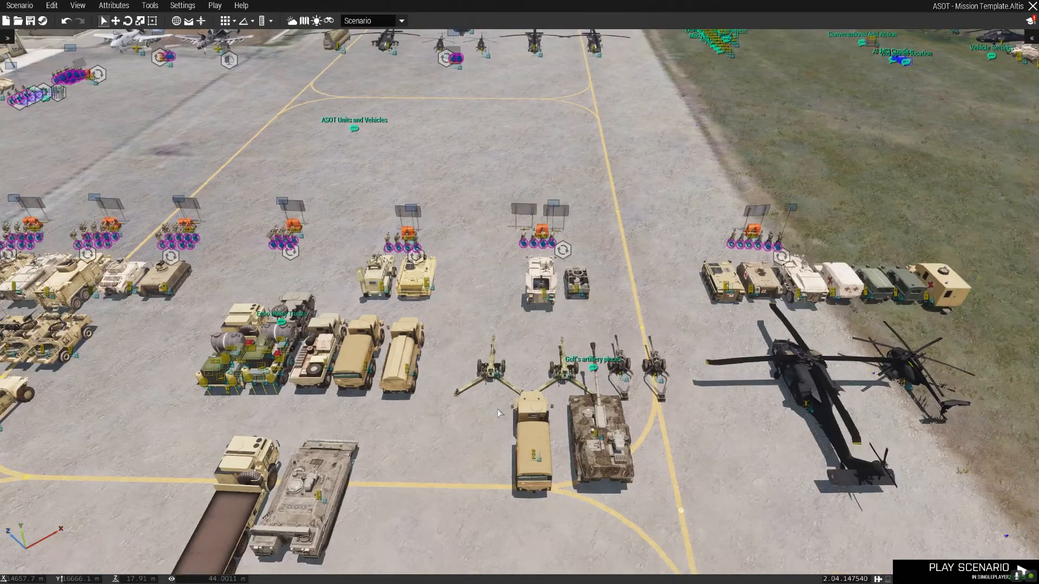
pyautogui.press('a')
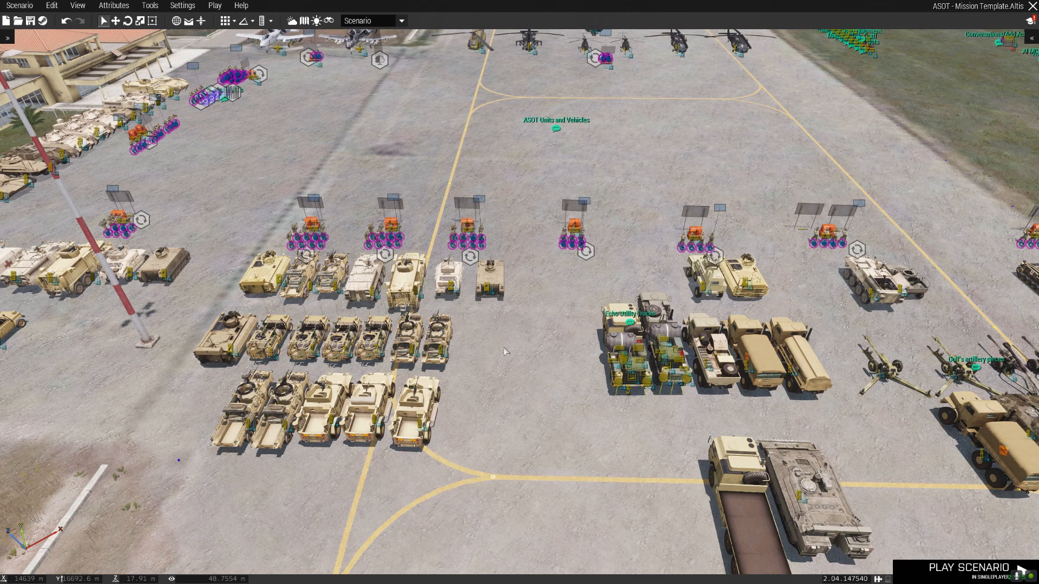
# Inspect the ACE carry, drag and cargo size commands in the init field of the M119 howitzer gun2.
pyautogui.moveTo(500, 359)
pyautogui.mouseDown(button='right')
pyautogui.moveTo(563, 359)
pyautogui.moveTo(494, 365)
pyautogui.mouseUp(button='right')
pyautogui.scroll(4, 555, 361)
pyautogui.press('d')
pyautogui.press('a')
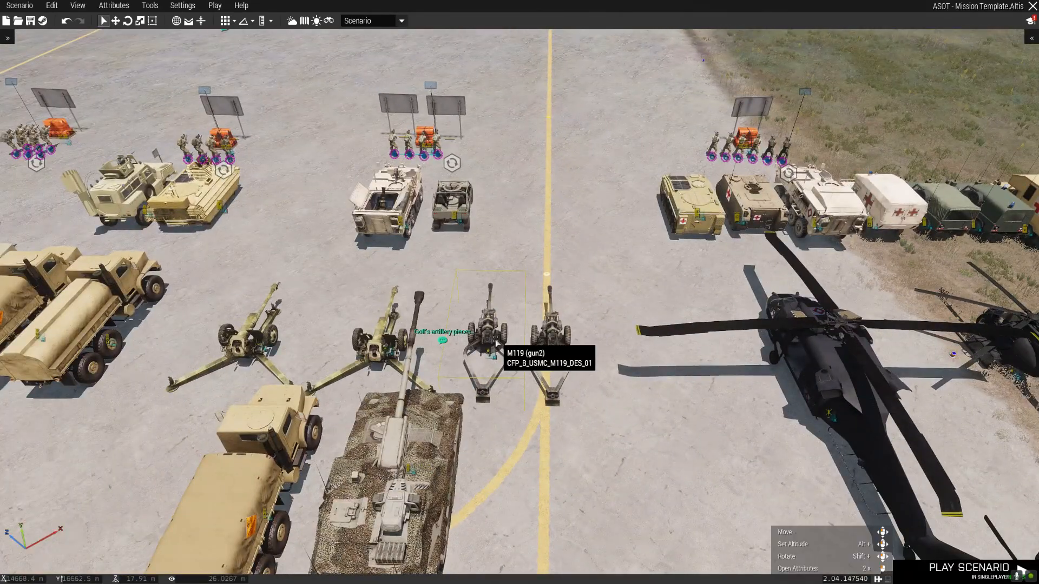
pyautogui.doubleClick(497, 344)
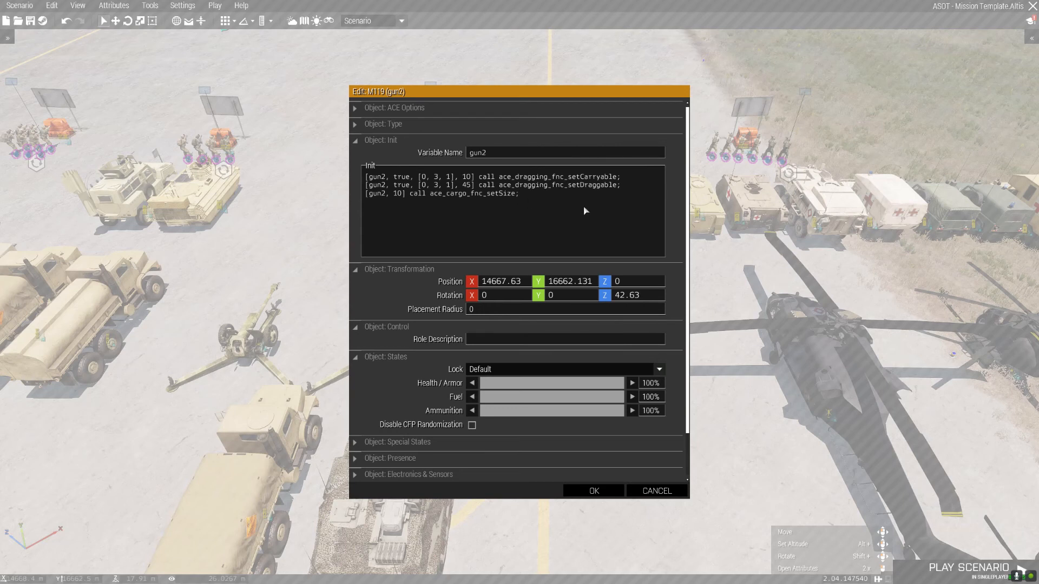
pyautogui.moveTo(562, 206); pyautogui.dragTo(365, 174)
pyautogui.click(487, 228)
pyautogui.click(589, 490)
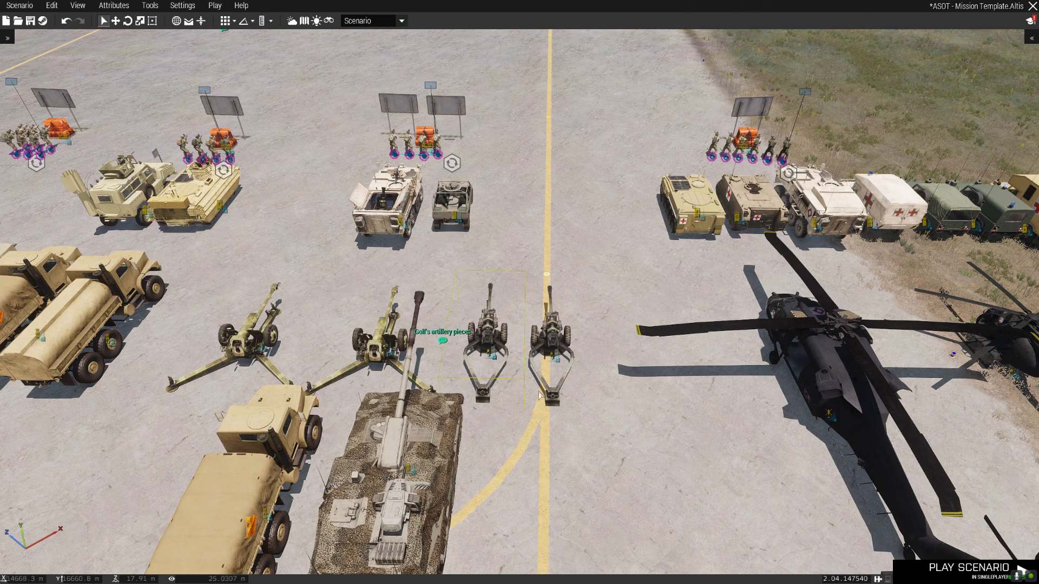
# Review the turret magazine commands in the init field of the M4 mod. 0 Sholef 2 artillery vehicle.
pyautogui.moveTo(527, 464); pyautogui.dragTo(531, 456, button='right')
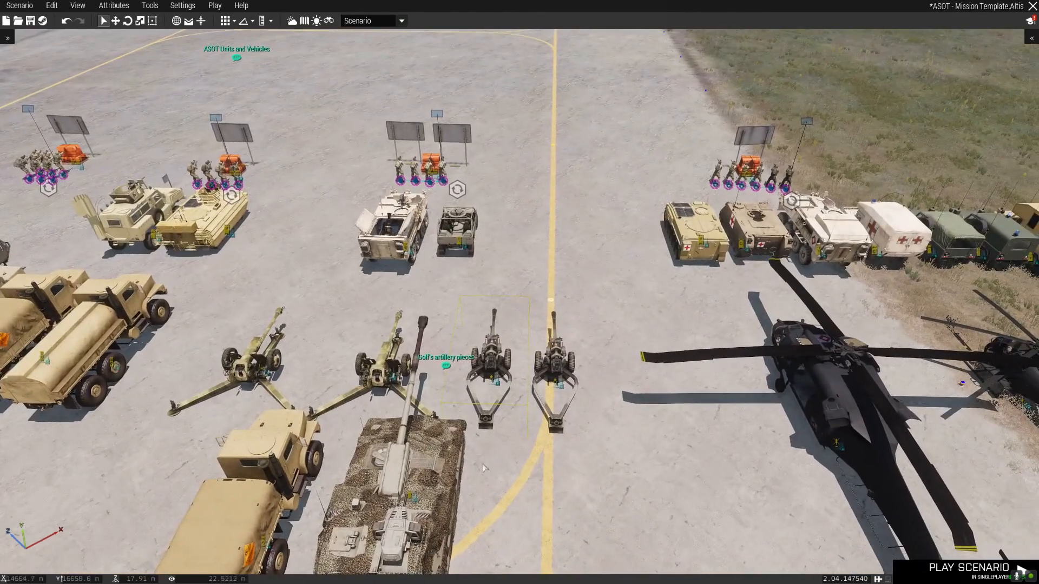
pyautogui.doubleClick(435, 478)
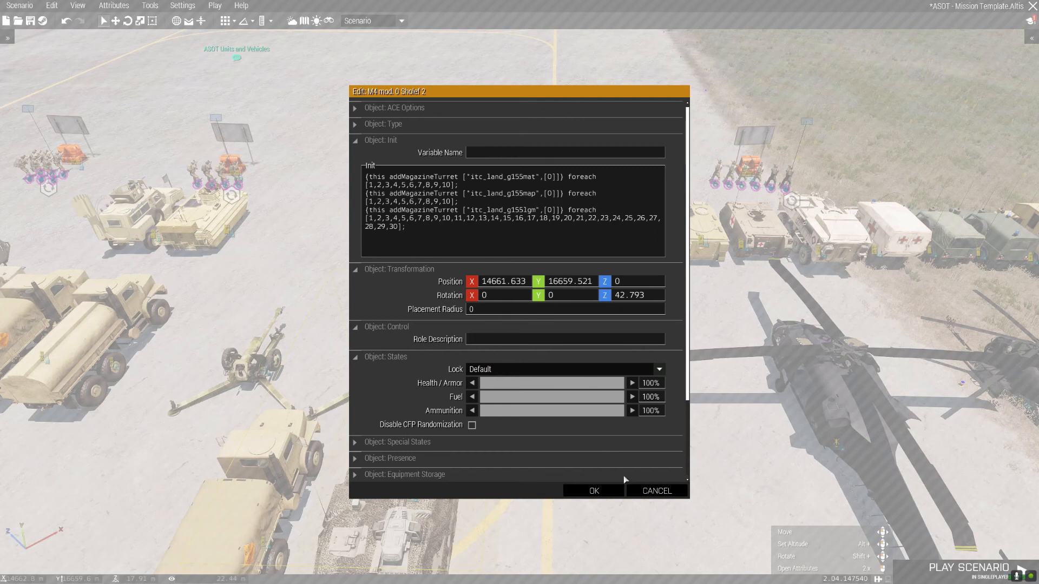
pyautogui.click(595, 491)
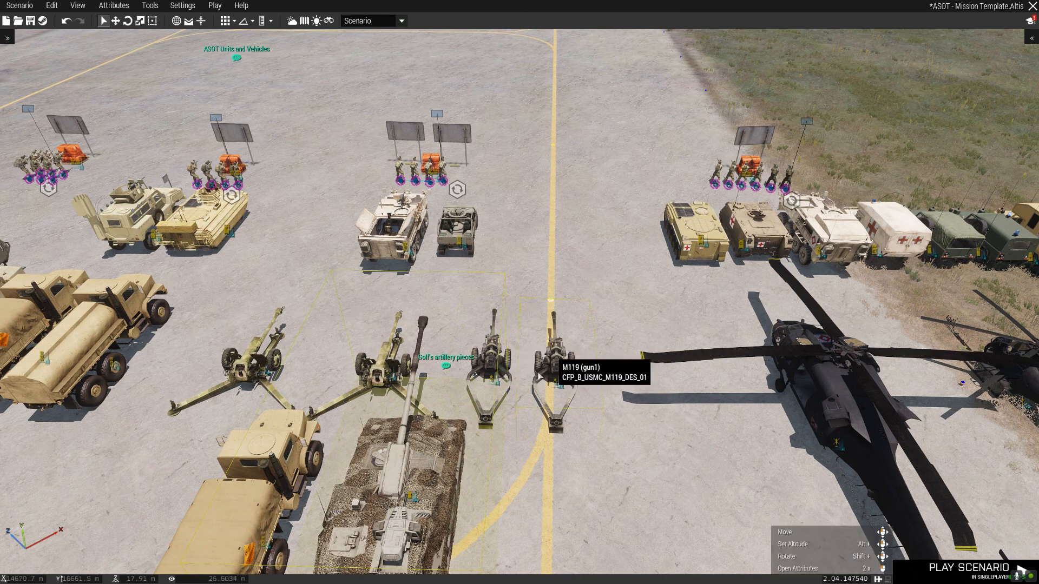
# Examine the ace_cargo_fnc_setSize line in the init field of the M119 howitzer gun1.
pyautogui.doubleClick(550, 377)
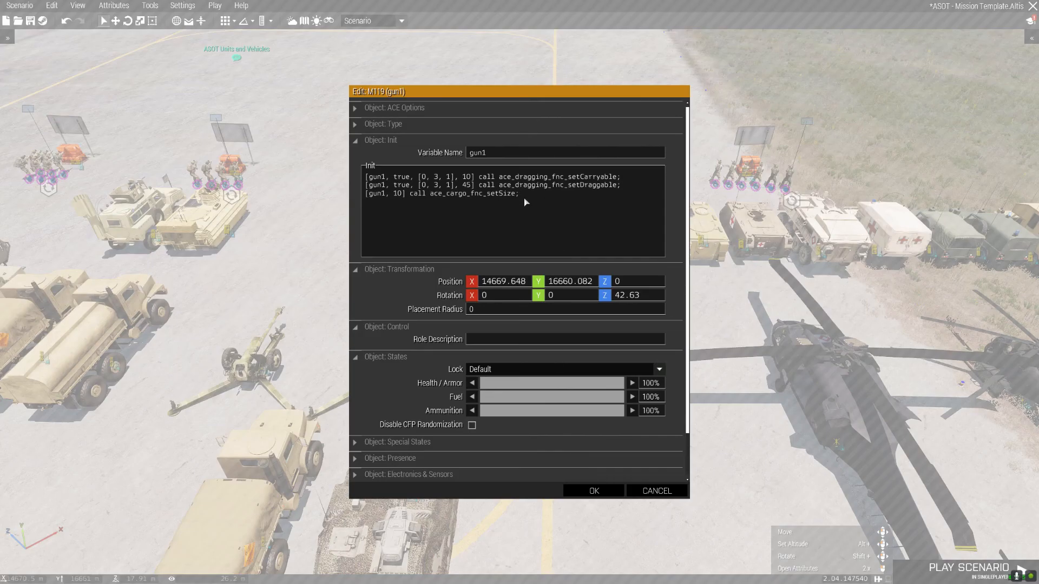
pyautogui.moveTo(514, 202); pyautogui.dragTo(373, 206)
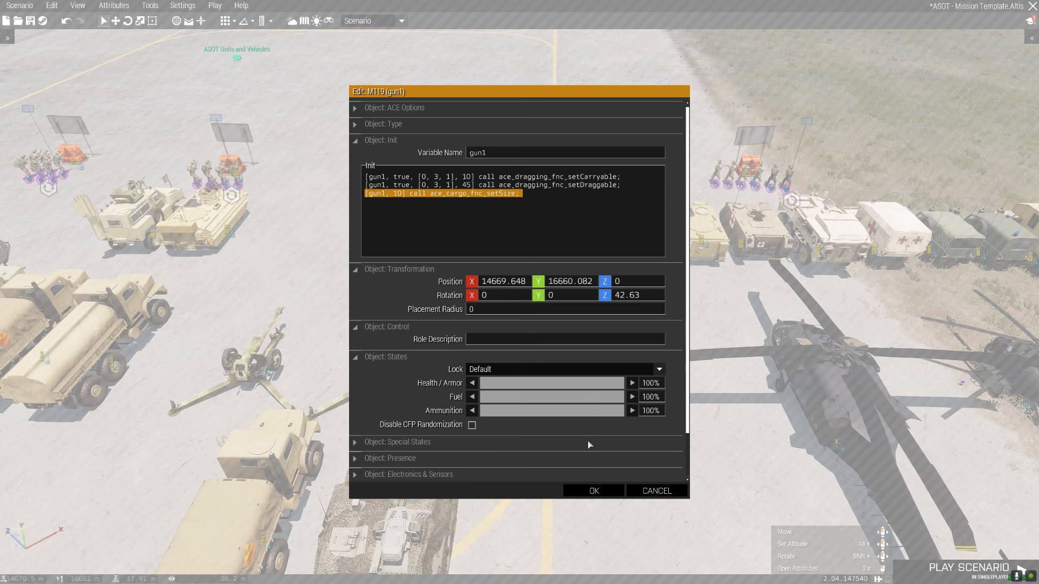
pyautogui.click(594, 491)
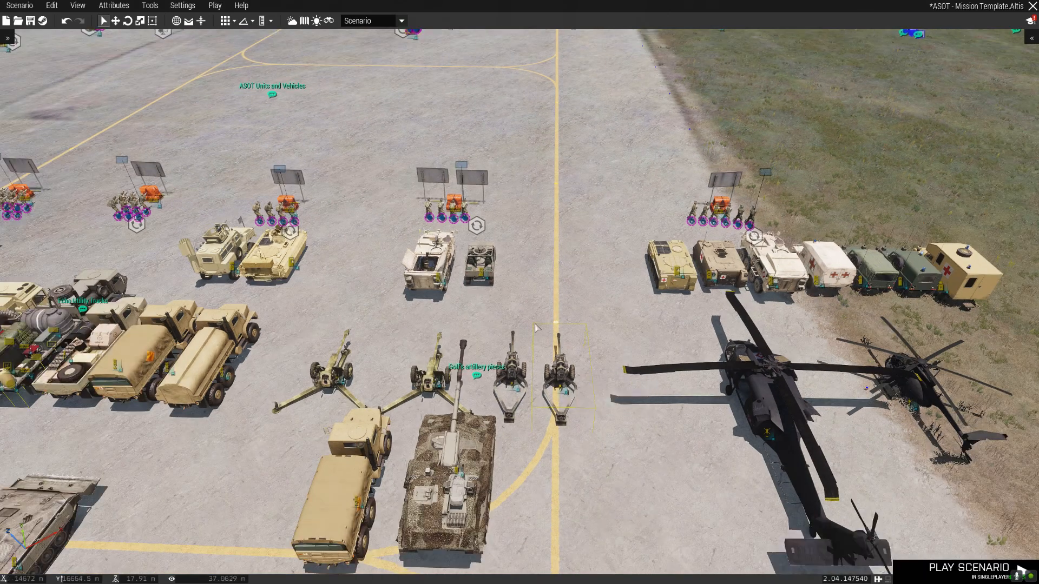
# Check the TFAR default short-range and long-range frequencies of the Missile Specialist (AT) in squad India 1-1-1.
pyautogui.moveTo(557, 307); pyautogui.dragTo(294, 309, button='right')
pyautogui.press('d')
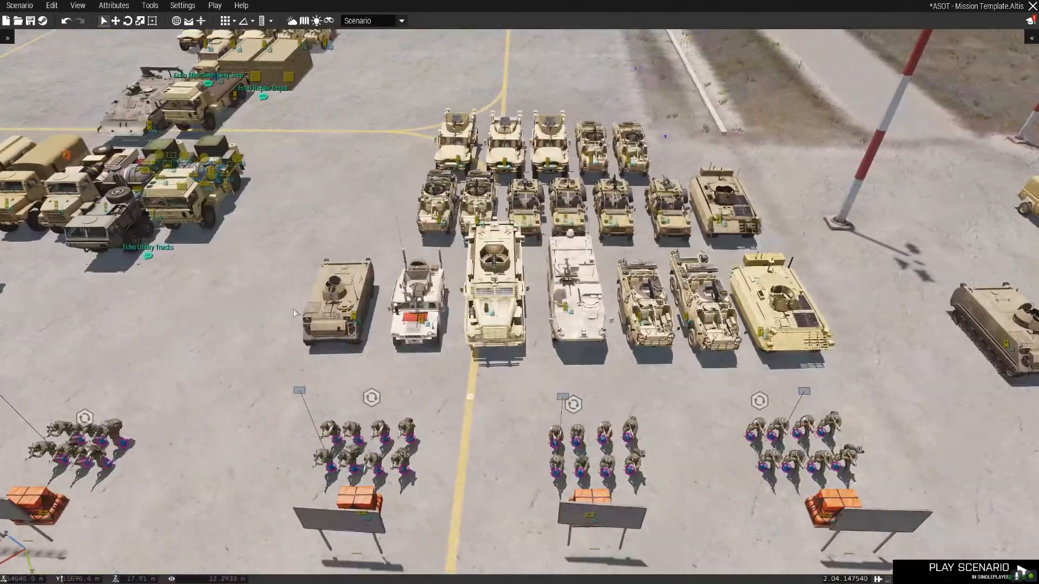
pyautogui.press('s')
pyautogui.press('d')
pyautogui.press('w')
pyautogui.moveTo(556, 366); pyautogui.dragTo(480, 351, button='right')
pyautogui.press('d')
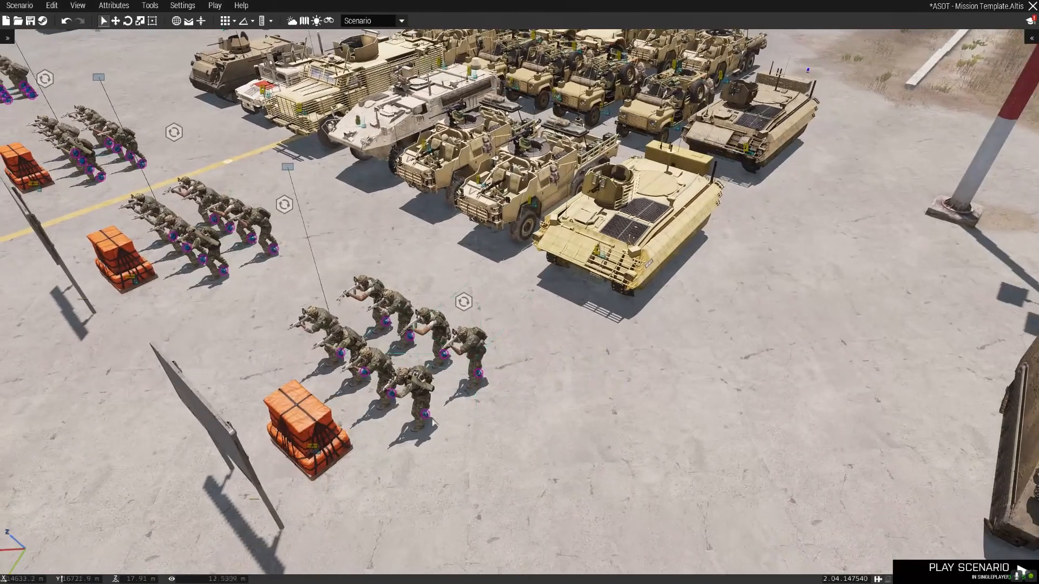
pyautogui.doubleClick(433, 421)
pyautogui.scroll(-5, 532, 336)
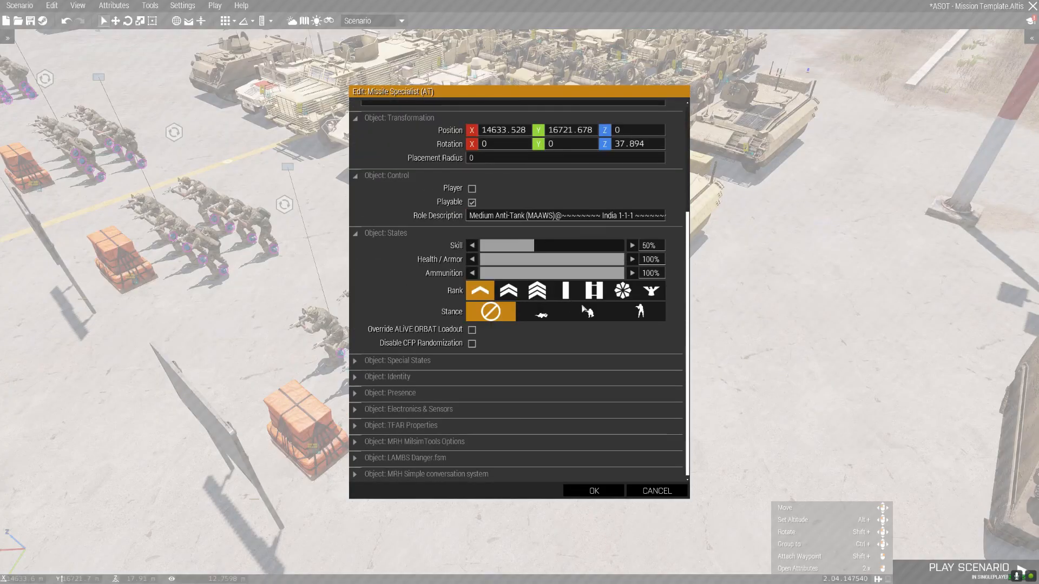
pyautogui.scroll(-1, 436, 416)
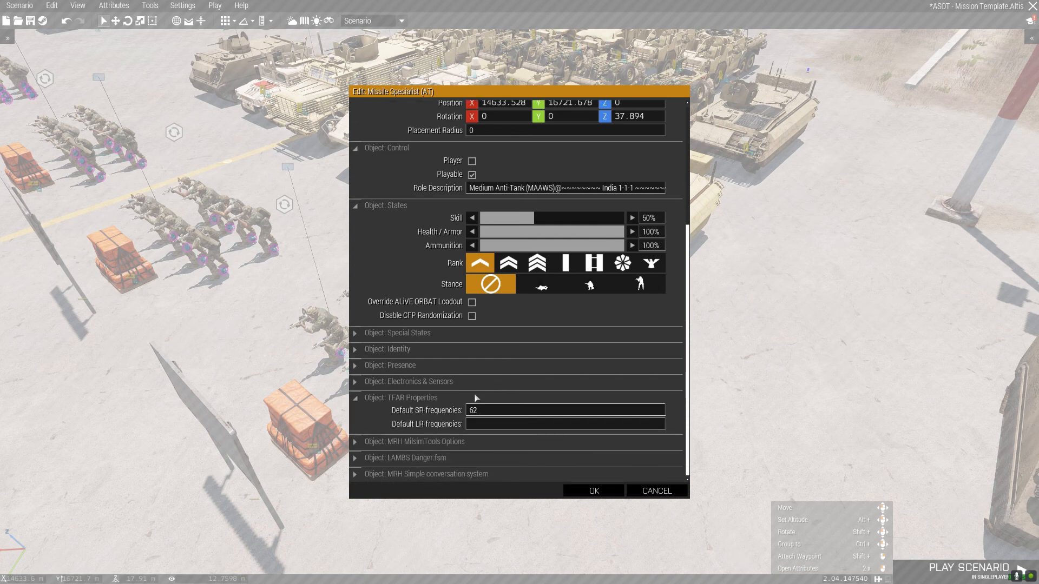
pyautogui.click(594, 491)
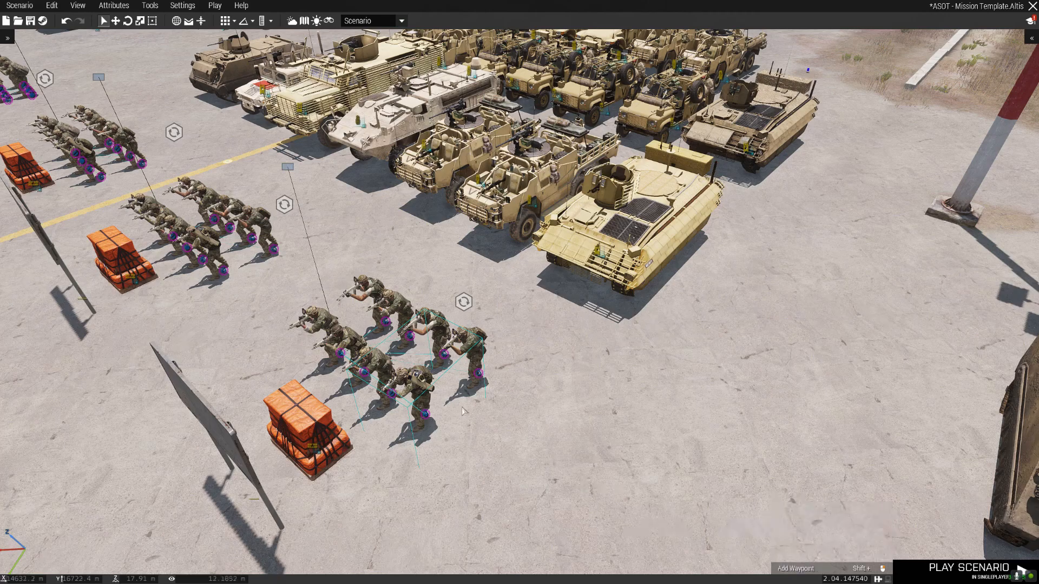
# Check the TFAR default radio frequencies of the India 1-1-1 Section Leader.
pyautogui.doubleClick(341, 358)
pyautogui.scroll(-5, 566, 343)
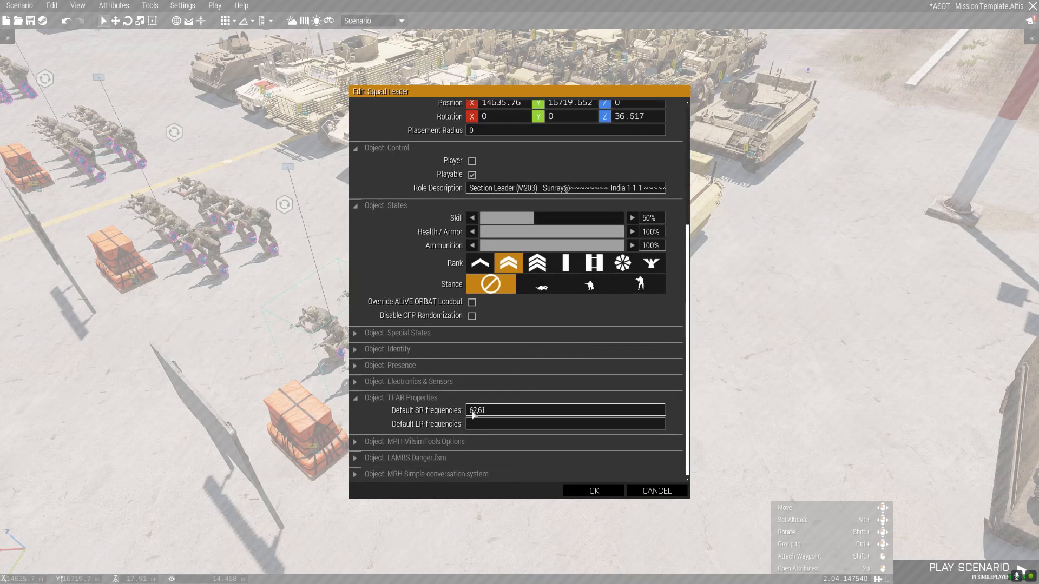
pyautogui.click(576, 490)
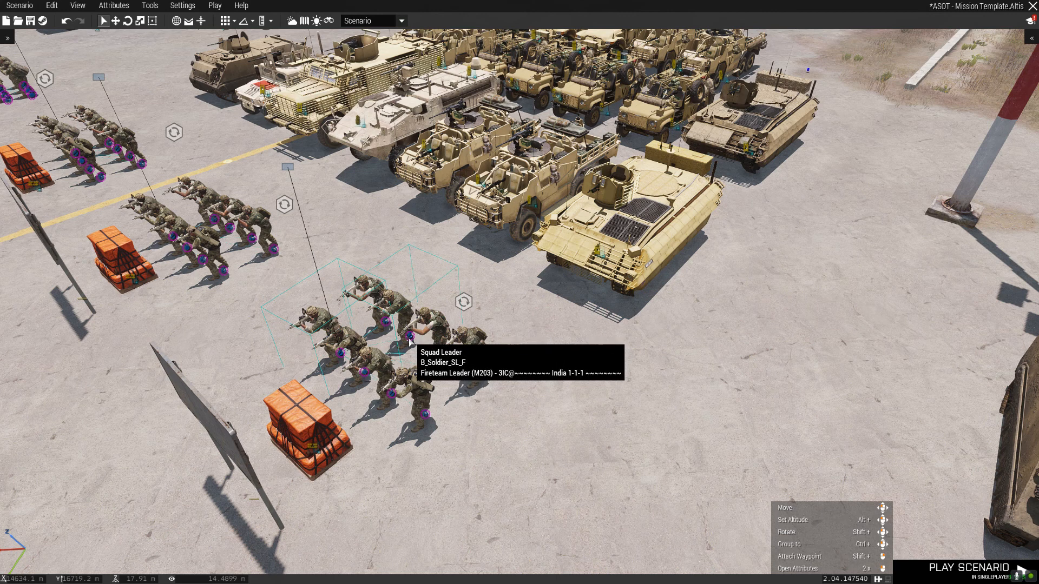
# Review the TFAR short-range and long-range frequencies of the Platoon Signaller in India 1-1-0.
pyautogui.moveTo(433, 411); pyautogui.dragTo(625, 312, button='right')
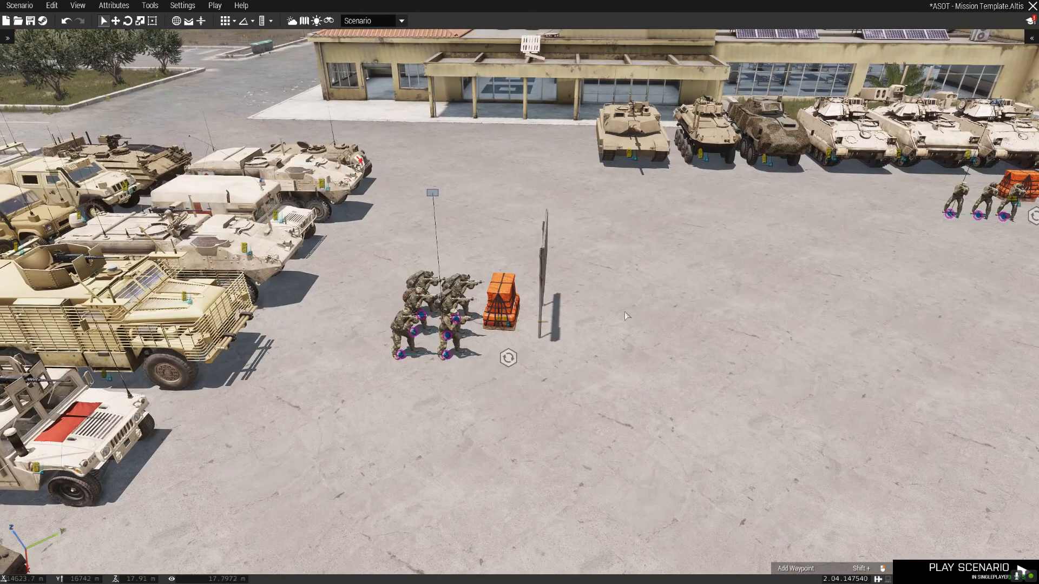
pyautogui.doubleClick(447, 339)
pyautogui.scroll(-5, 542, 333)
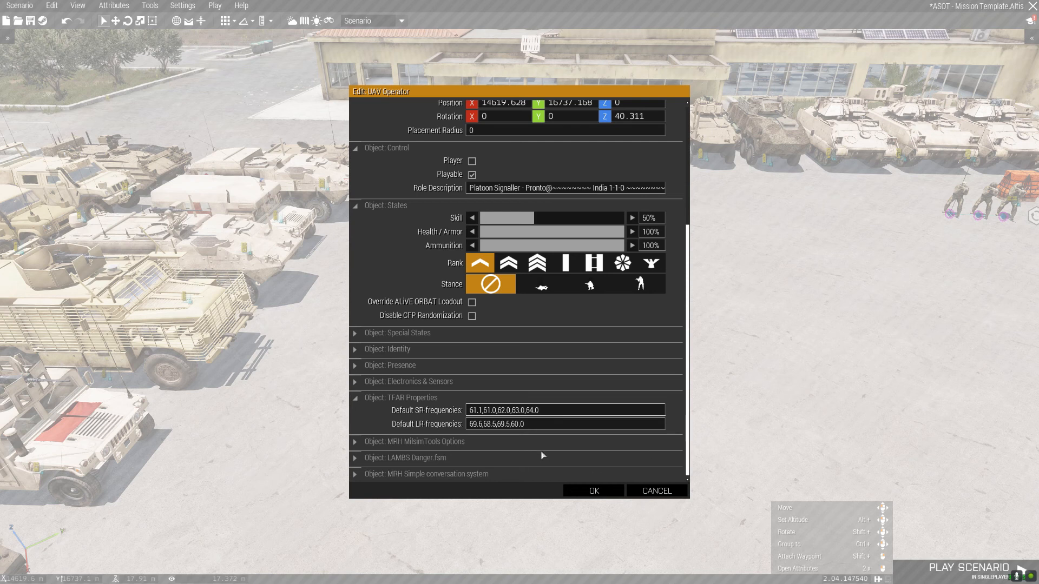
pyautogui.click(589, 489)
# Survey the India squads and their vehicle rows, from the platoon headquarters group to the three sections.
pyautogui.moveTo(498, 441); pyautogui.dragTo(668, 237, button='right')
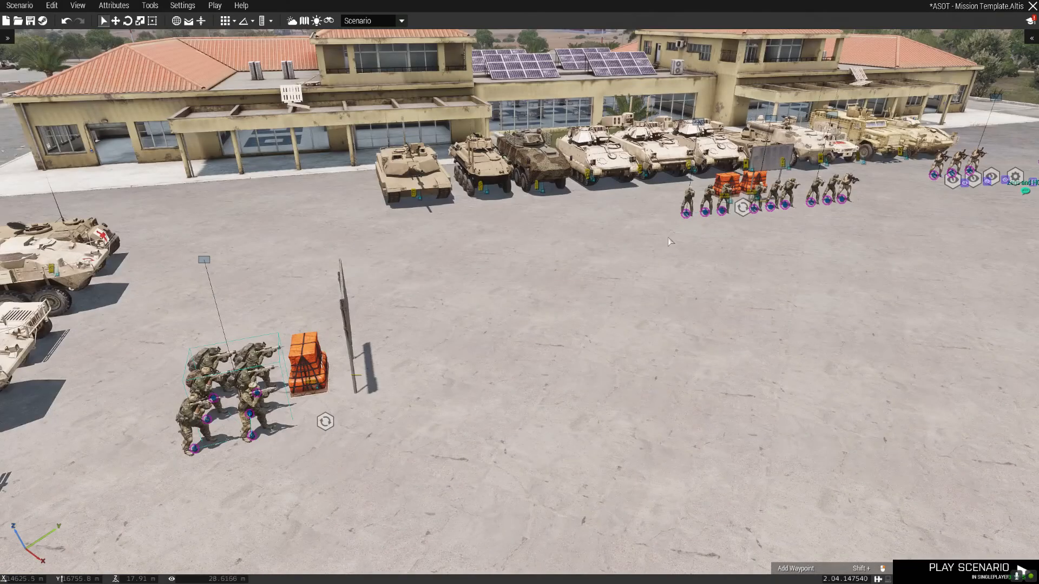
pyautogui.moveTo(660, 294); pyautogui.dragTo(588, 240, button='right')
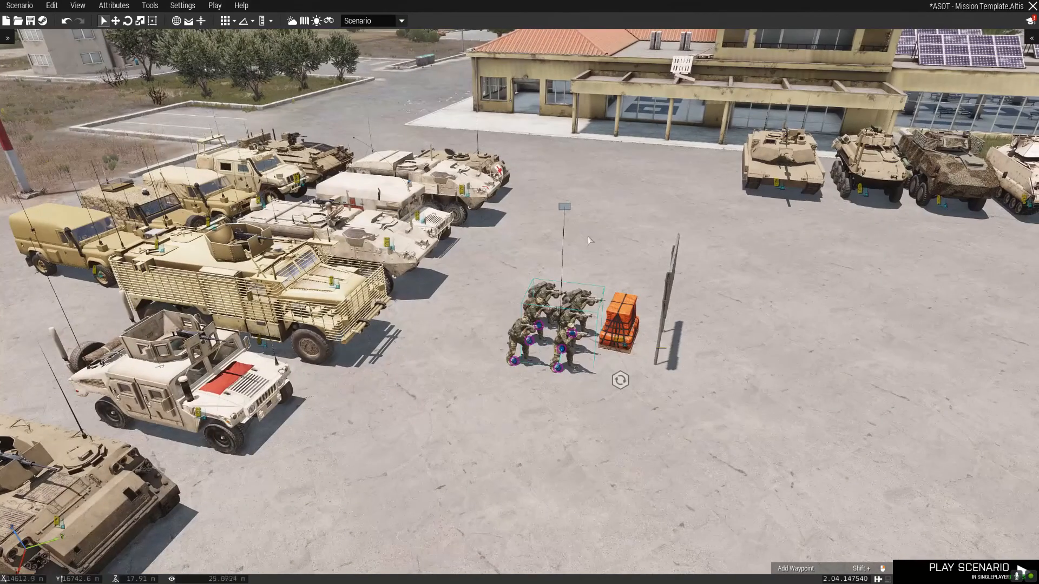
pyautogui.moveTo(487, 206); pyautogui.dragTo(518, 237, button='right')
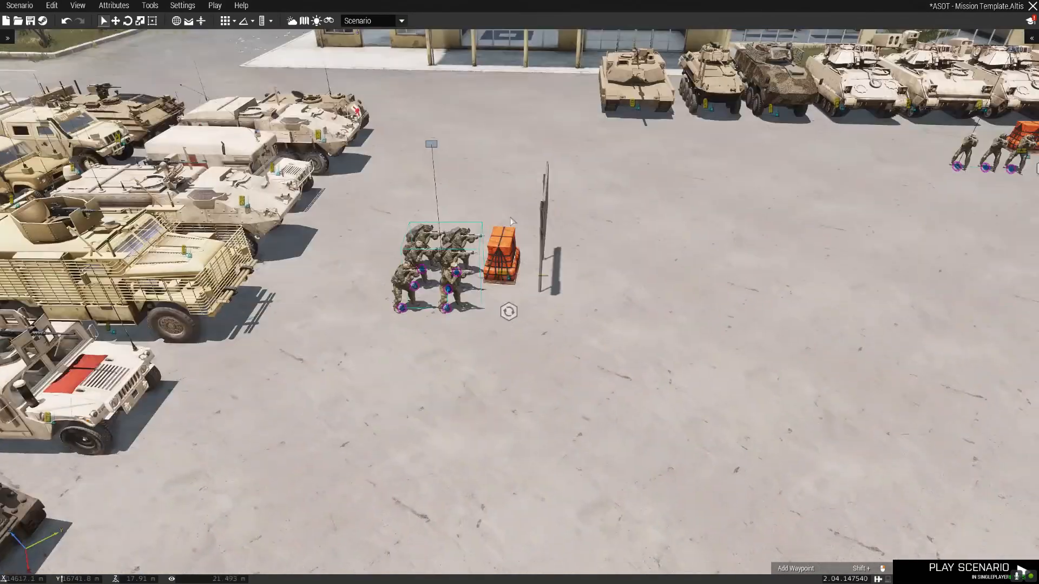
pyautogui.scroll(-4, 517, 237)
pyautogui.scroll(-10, 518, 237)
pyautogui.moveTo(747, 339); pyautogui.dragTo(583, 231, button='right')
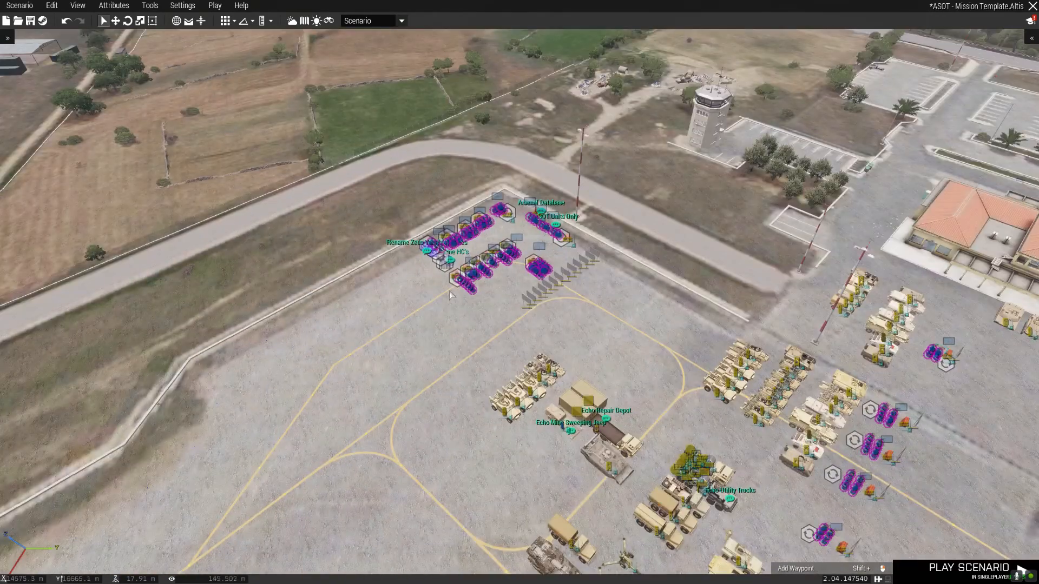
pyautogui.scroll(3, 475, 275)
pyautogui.moveTo(599, 350)
pyautogui.mouseDown(button='right')
pyautogui.moveTo(608, 355)
pyautogui.moveTo(580, 356)
pyautogui.moveTo(601, 351)
pyautogui.mouseUp(button='right')
pyautogui.scroll(4, 602, 351)
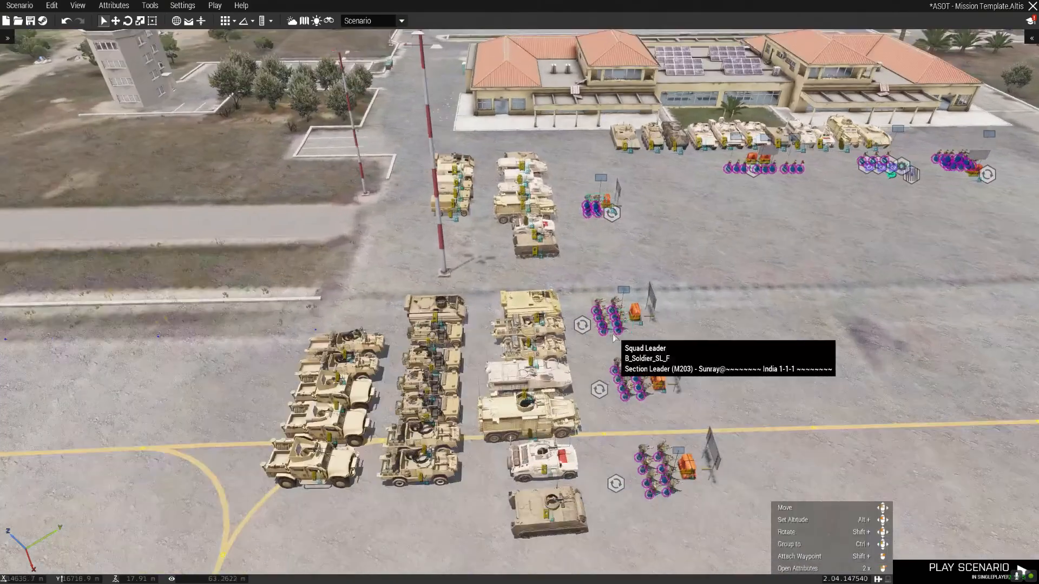
pyautogui.scroll(5, 614, 338)
pyautogui.scroll(-4, 694, 336)
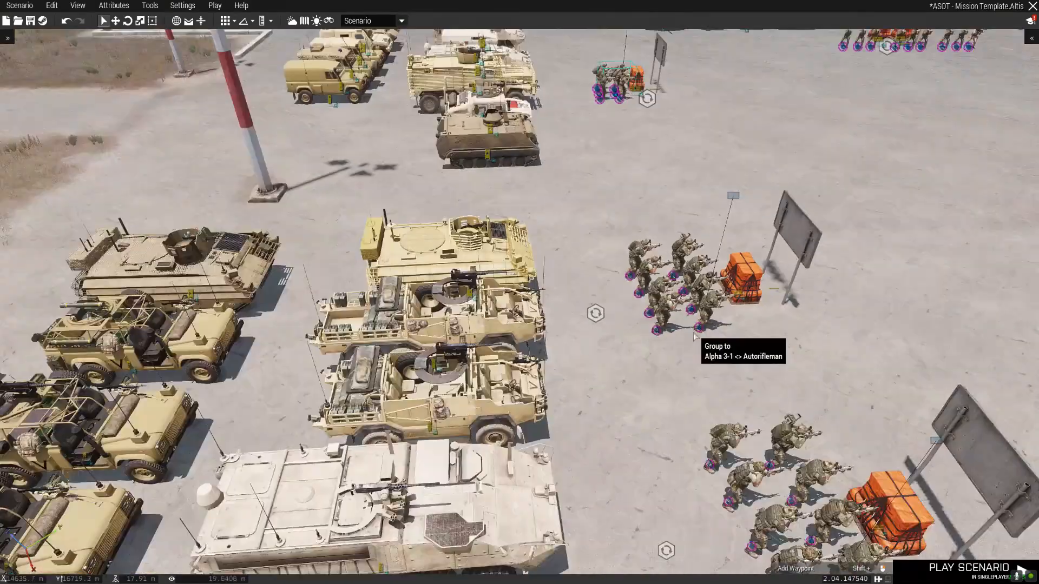
pyautogui.scroll(-1, 703, 333)
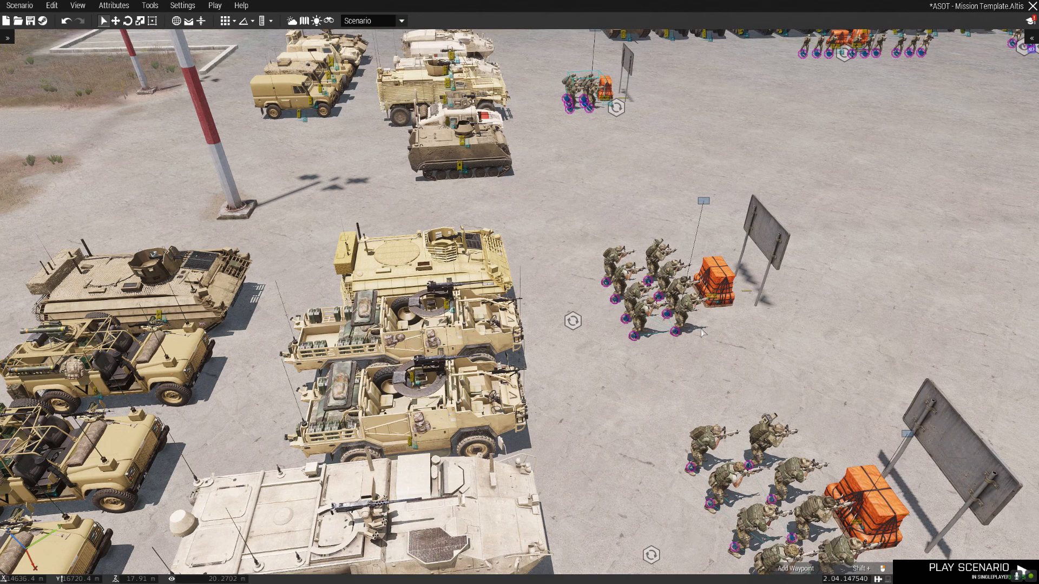
pyautogui.press('d')
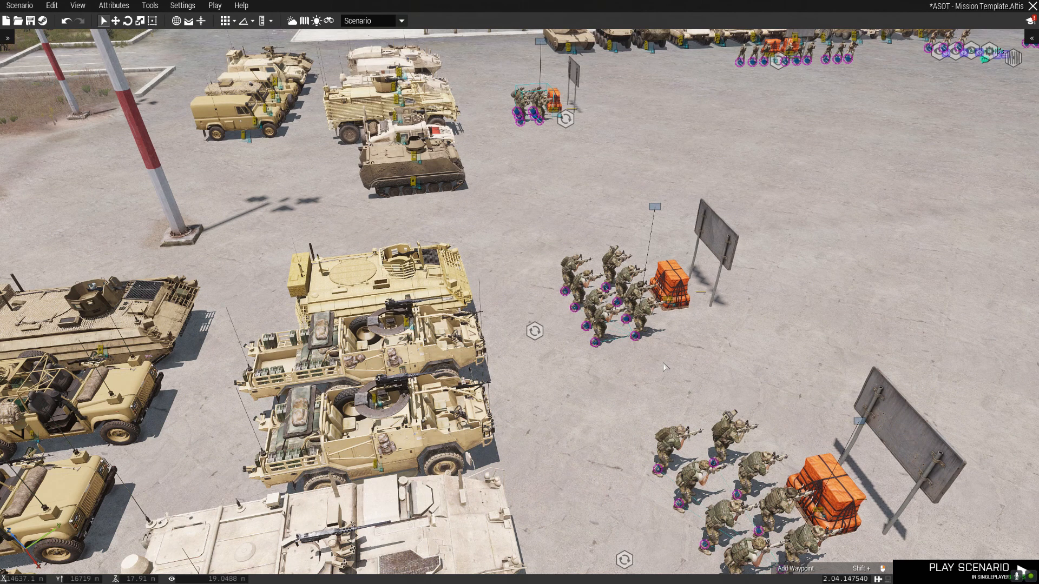
pyautogui.moveTo(664, 362); pyautogui.dragTo(682, 359, button='right')
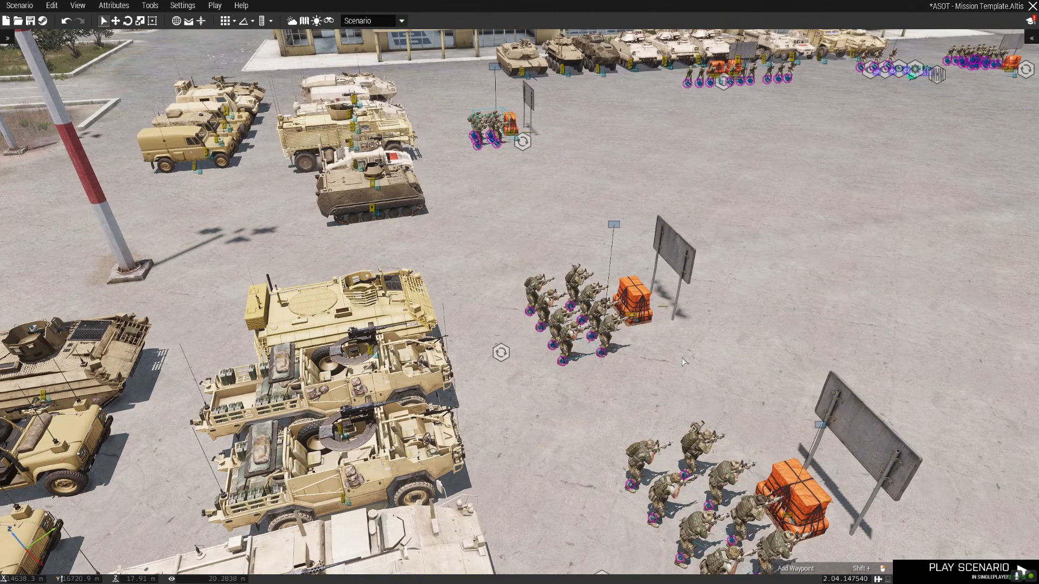
# Go to the supply crates on the grass and box-select the row of Golf crates to examine them, then clear the selection.
pyautogui.moveTo(660, 365); pyautogui.dragTo(654, 333, button='right')
pyautogui.press('w')
pyautogui.press('w')
pyautogui.press('d')
pyautogui.press('w')
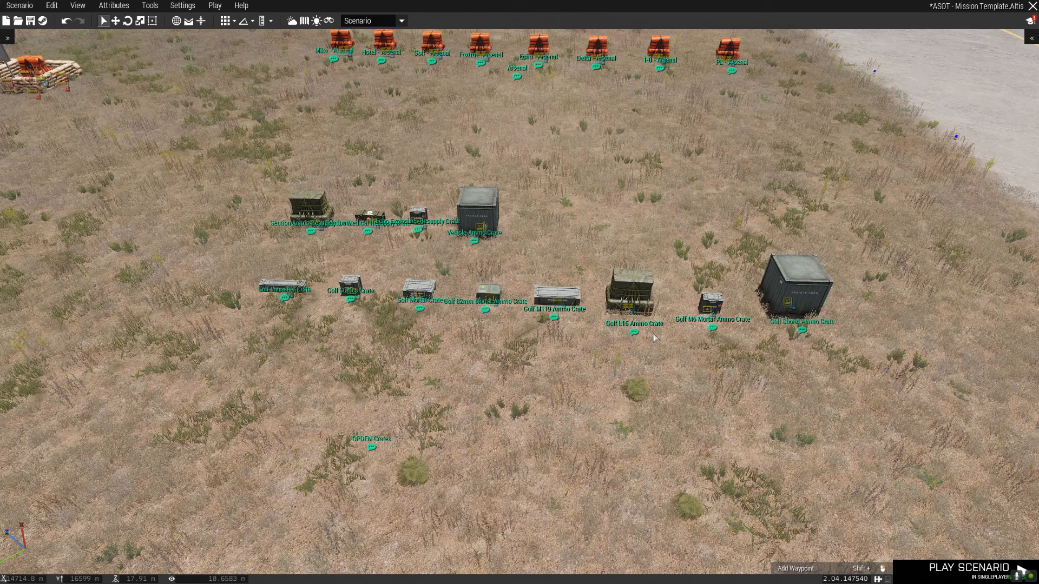
pyautogui.moveTo(869, 271); pyautogui.dragTo(253, 342)
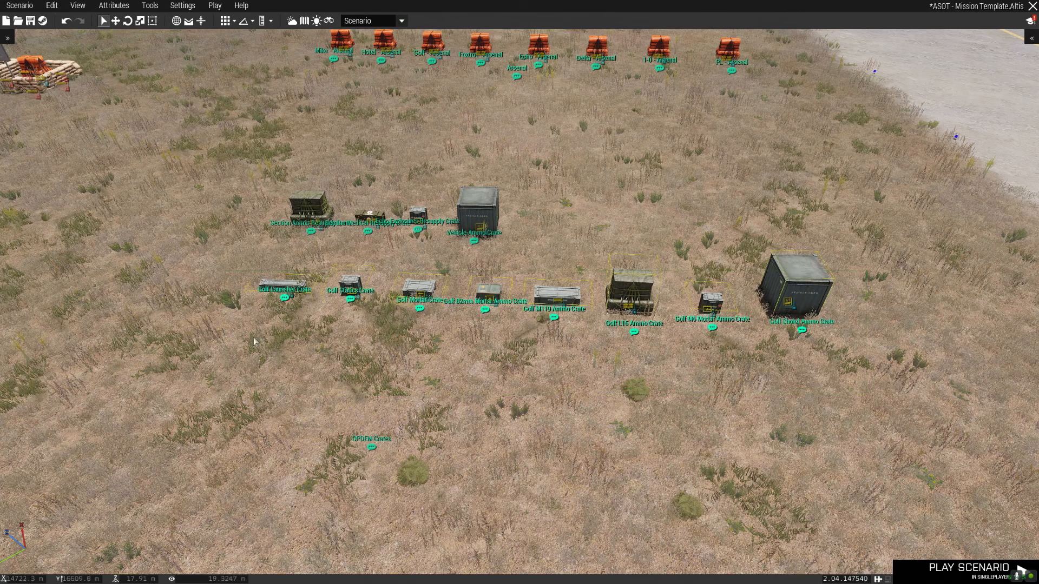
pyautogui.scroll(3, 574, 323)
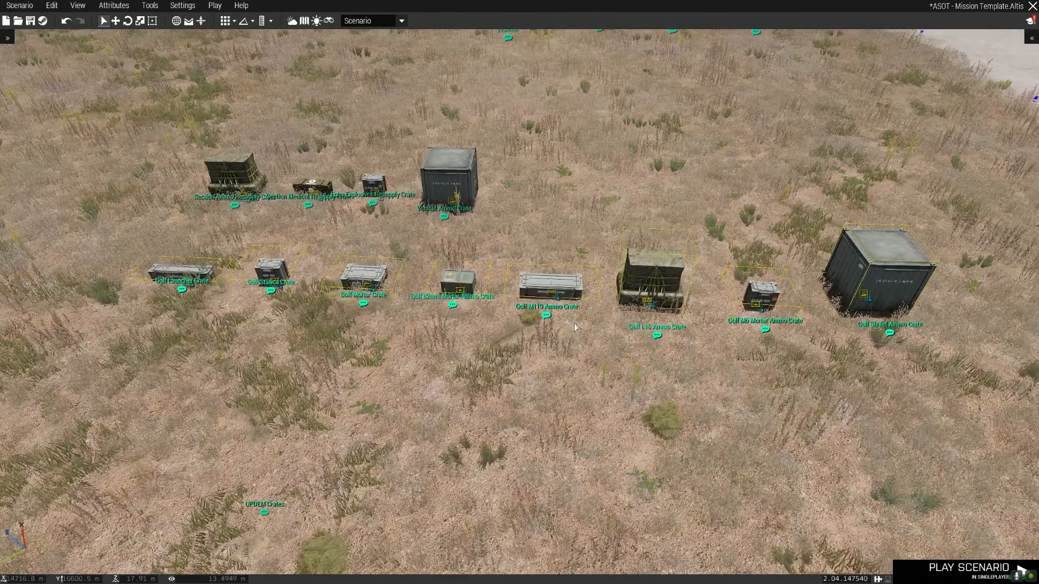
pyautogui.click(579, 355)
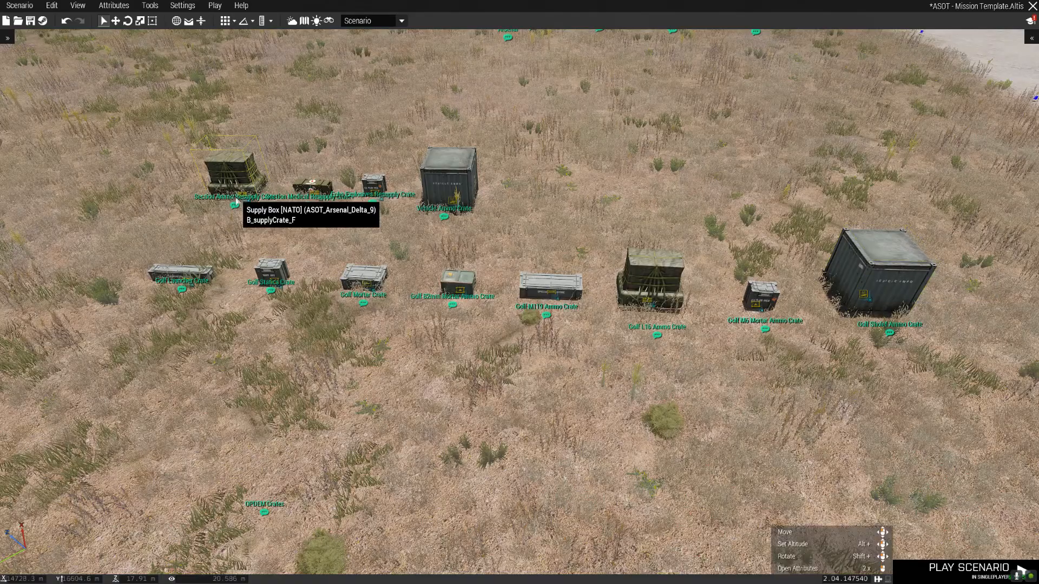
# Examine the section ammo, medical, explosives and vehicle ammo crates, along with the row of Arsenal boxes behind them.
pyautogui.press('w')
pyautogui.press('a')
pyautogui.press('d')
pyautogui.press('s')
pyautogui.moveTo(466, 444); pyautogui.dragTo(459, 385, button='right')
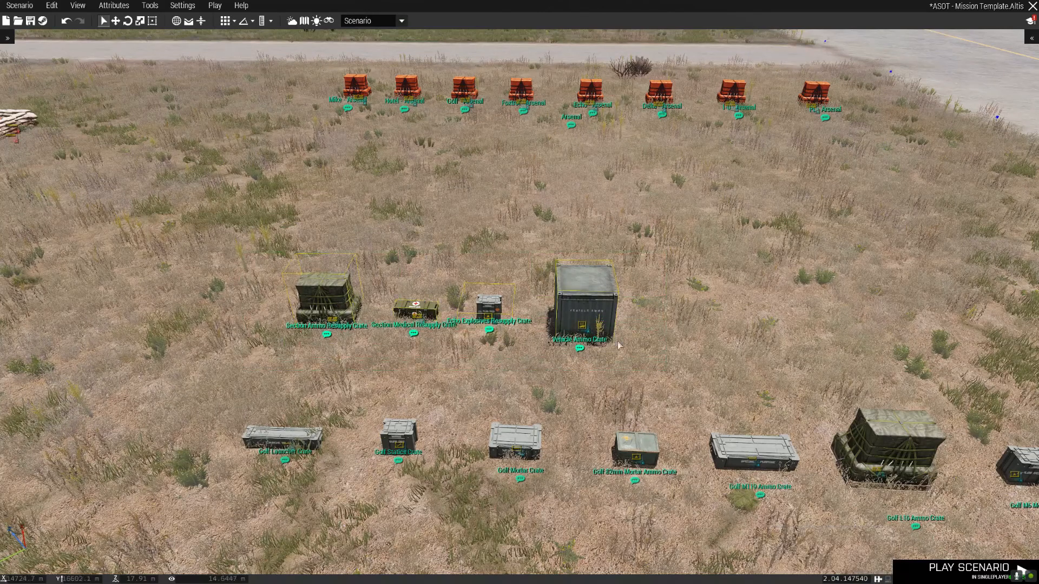
pyautogui.moveTo(644, 355); pyautogui.dragTo(656, 320, button='right')
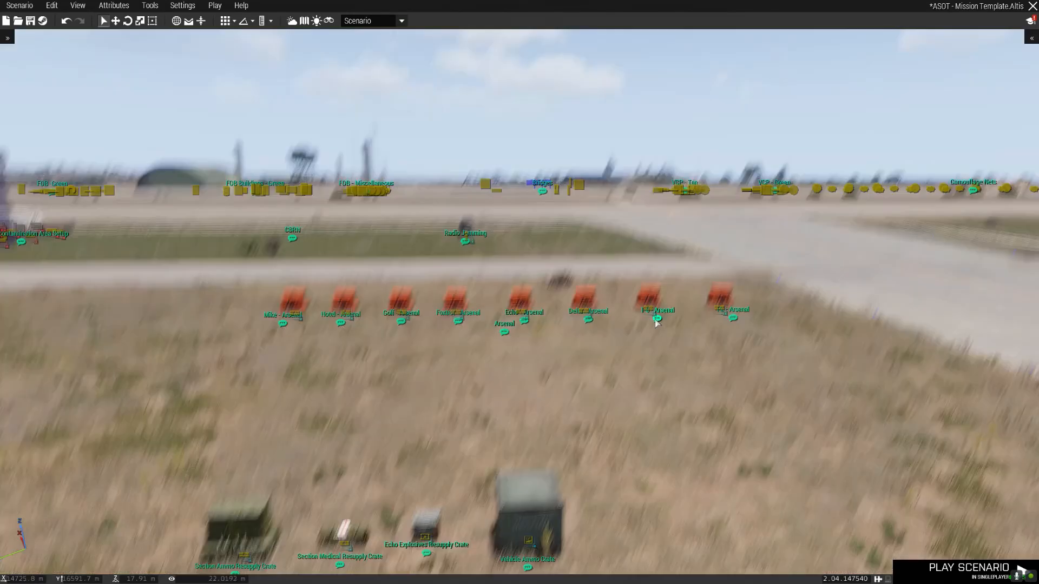
pyautogui.moveTo(630, 181); pyautogui.dragTo(338, 321, button='right')
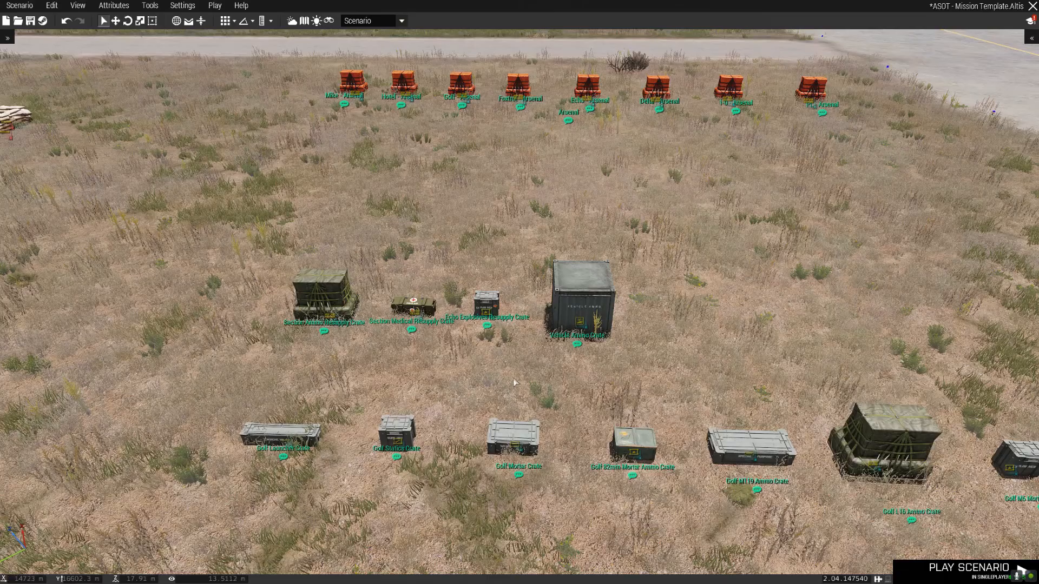
# View the Hotel Layout and Airframes area with the editor interface hidden, and restore the interface.
pyautogui.scroll(-3, 518, 383)
pyautogui.moveTo(518, 383); pyautogui.dragTo(568, 229, button='right')
pyautogui.press('w')
pyautogui.press('a')
pyautogui.press('BackSpace')
pyautogui.press('w')
pyautogui.press('s')
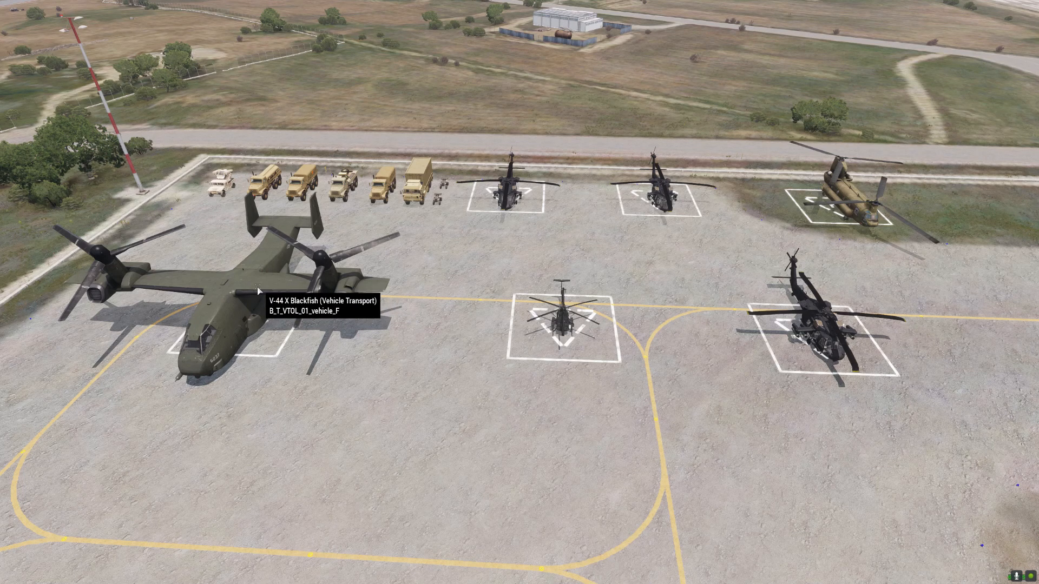
pyautogui.press('BackSpace')
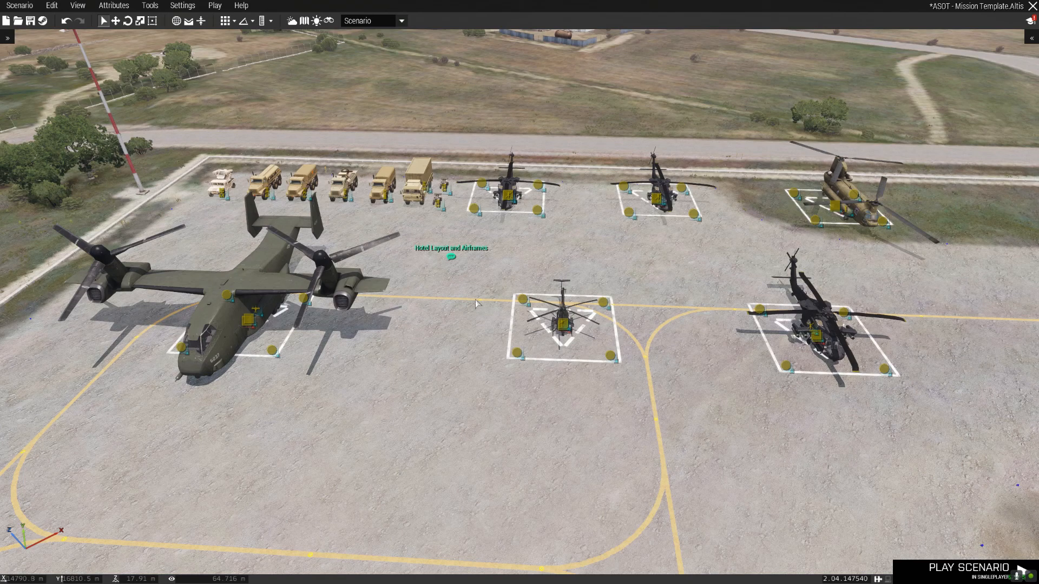
pyautogui.press('w')
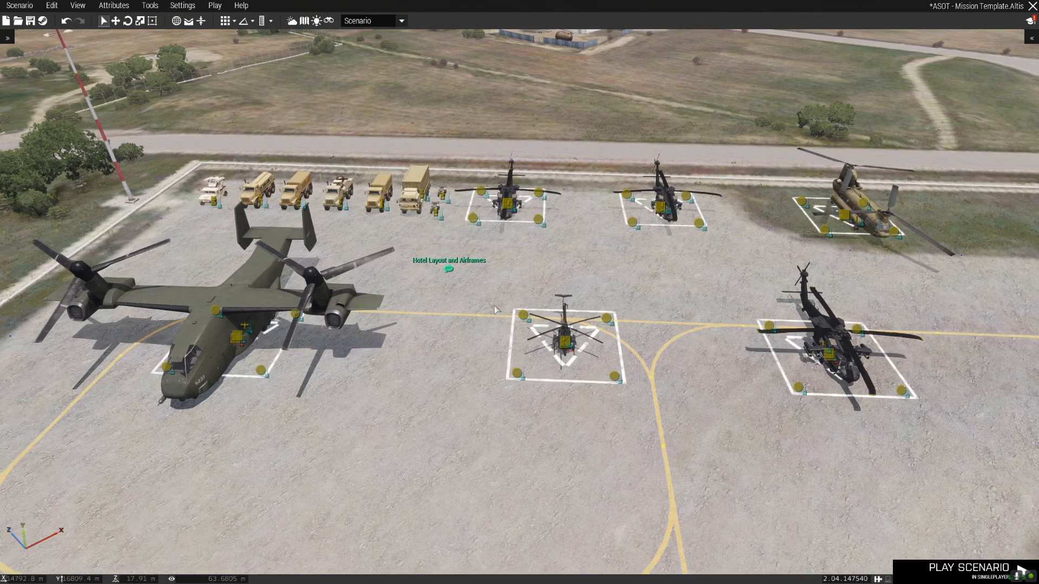
# Review the addAction spawn commands for FOB ammo, repair and fuel in the init field of Hotel's MAN HX58 6x6 Cargo Loaded truck.
pyautogui.press('a')
pyautogui.scroll(5, 491, 371)
pyautogui.moveTo(490, 370); pyautogui.dragTo(412, 377, button='right')
pyautogui.press('w')
pyautogui.press('d')
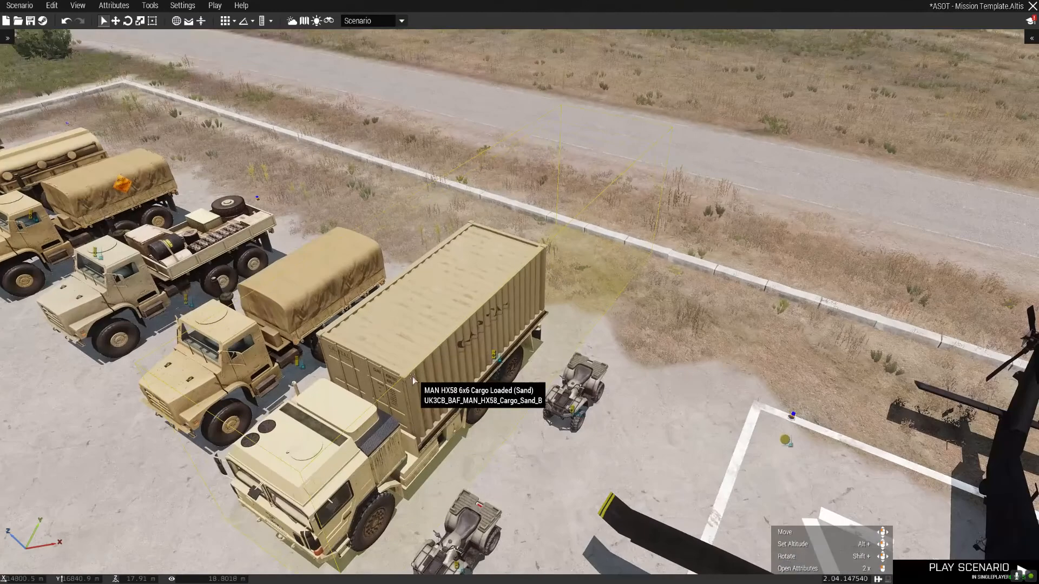
pyautogui.press('s')
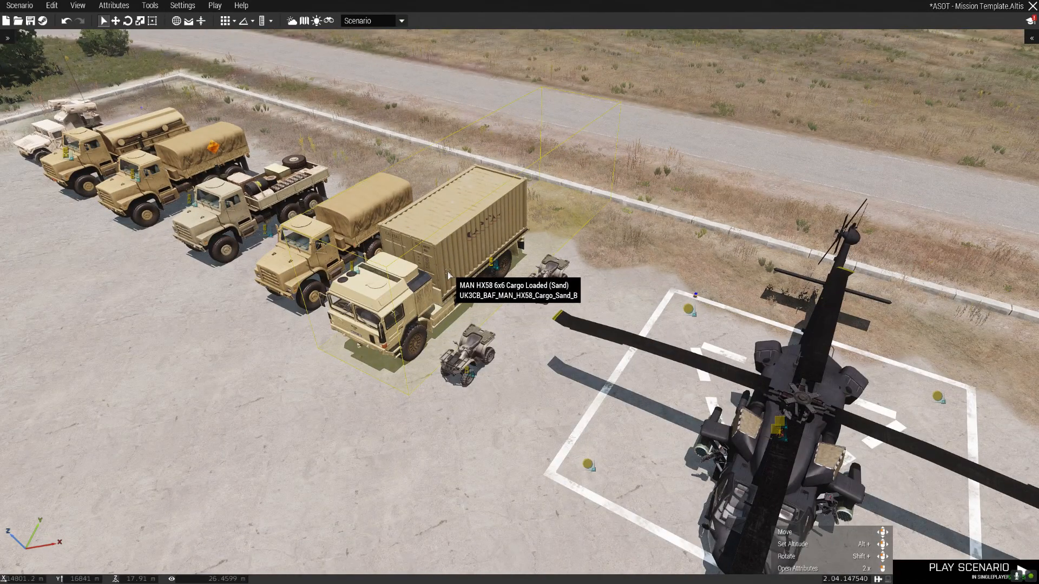
pyautogui.doubleClick(492, 250)
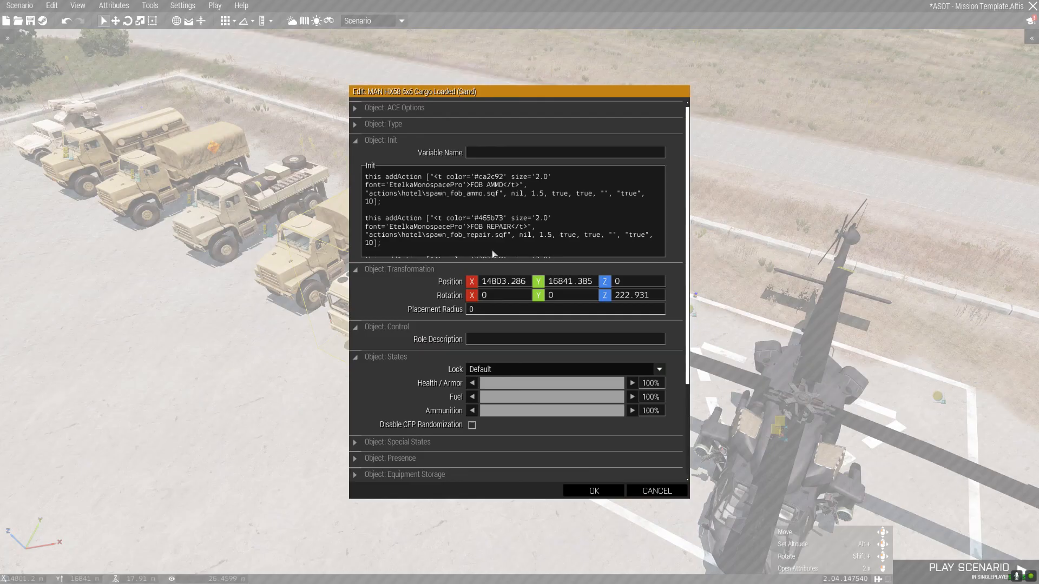
pyautogui.scroll(-2, 513, 225)
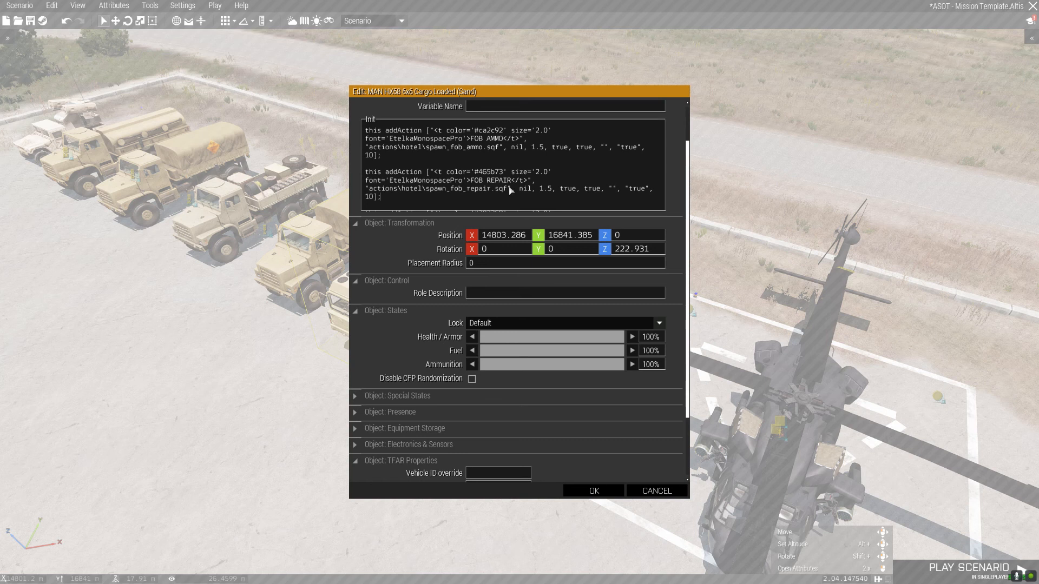
pyautogui.scroll(-1, 509, 187)
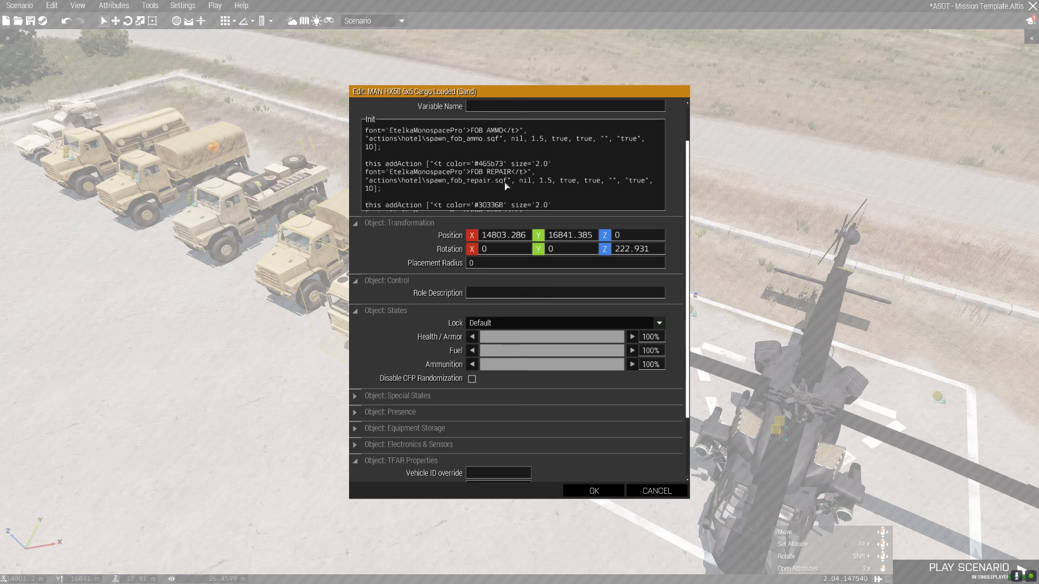
pyautogui.scroll(-1, 507, 186)
pyautogui.scroll(-4, 507, 187)
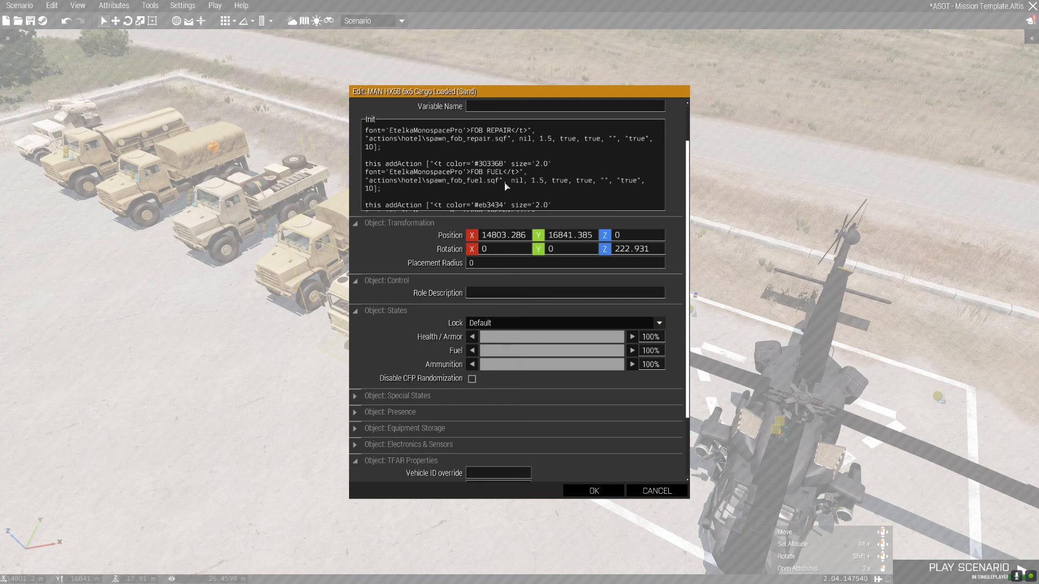
pyautogui.click(637, 491)
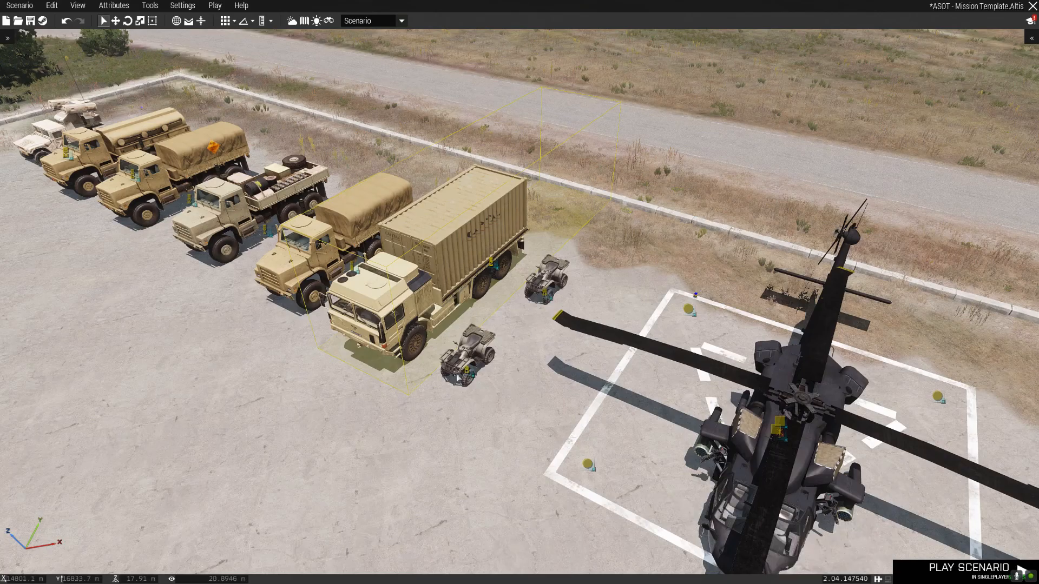
# Review the FOB fuel and FOB arsenal spawn commands in the init field of Hotel's MAN HX58 6x6 Cargo Loaded truck, without changing anything.
pyautogui.doubleClick(437, 319)
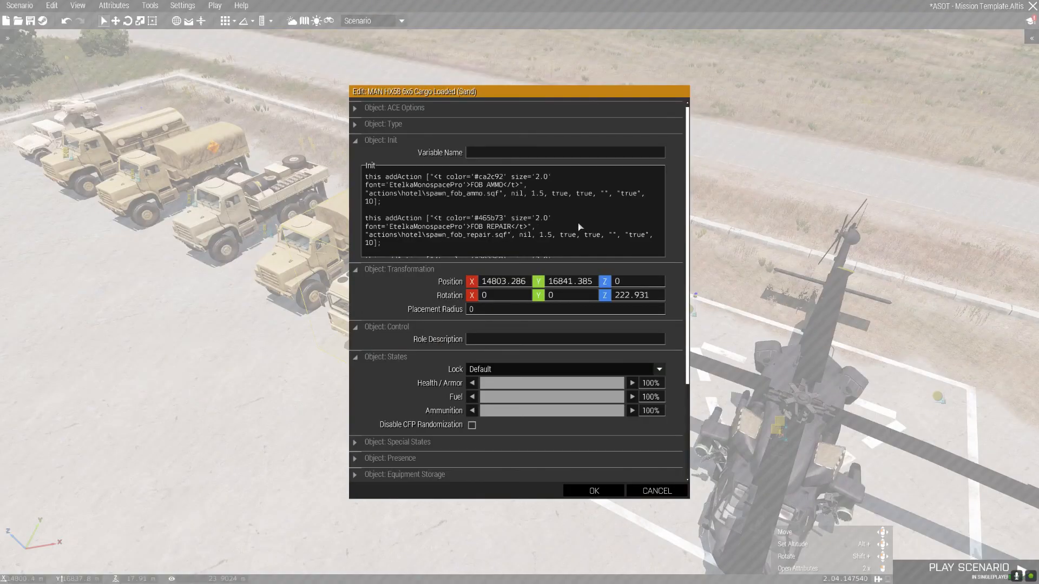
pyautogui.scroll(-3, 545, 224)
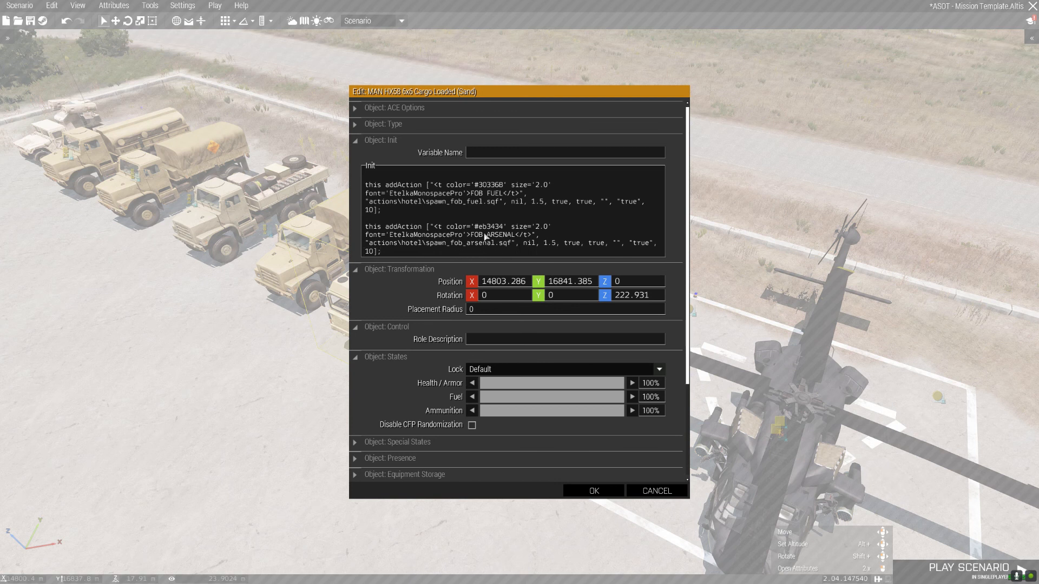
pyautogui.click(661, 491)
# Look over the parked aircraft, squads and supply boxes near the terminal buildings, and return to Hotel's truck row.
pyautogui.moveTo(581, 426); pyautogui.dragTo(385, 387, button='right')
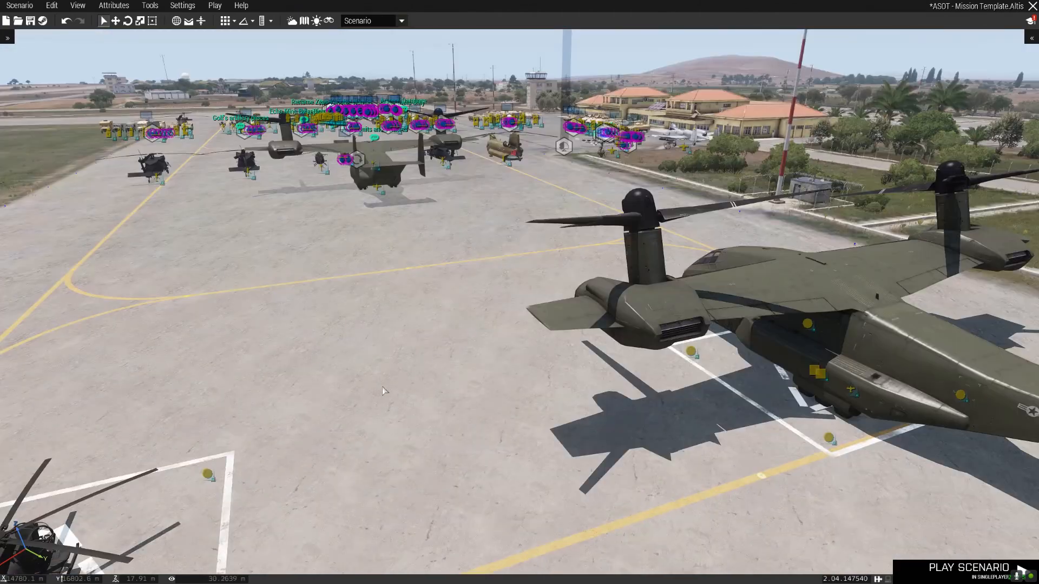
pyautogui.press('w')
pyautogui.press('q')
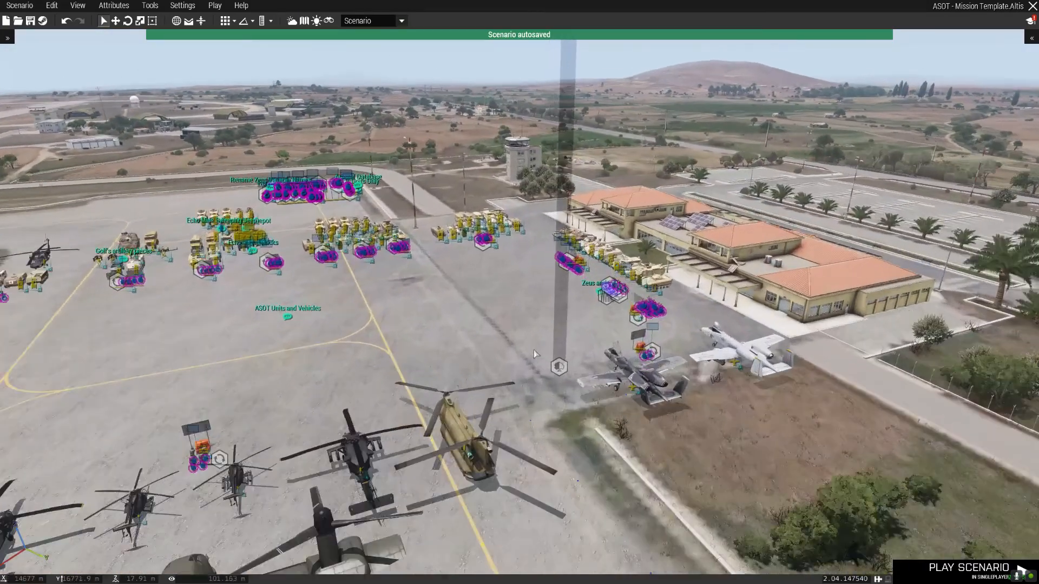
pyautogui.press('d')
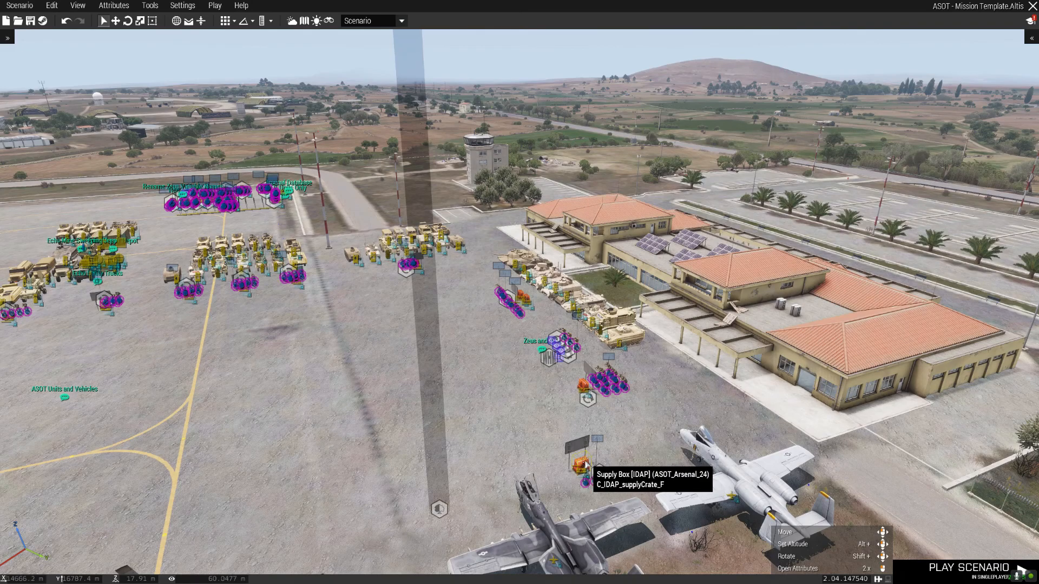
pyautogui.press('s')
pyautogui.moveTo(567, 460)
pyautogui.mouseDown(button='right')
pyautogui.moveTo(448, 432)
pyautogui.moveTo(556, 463)
pyautogui.mouseUp(button='right')
pyautogui.press('d')
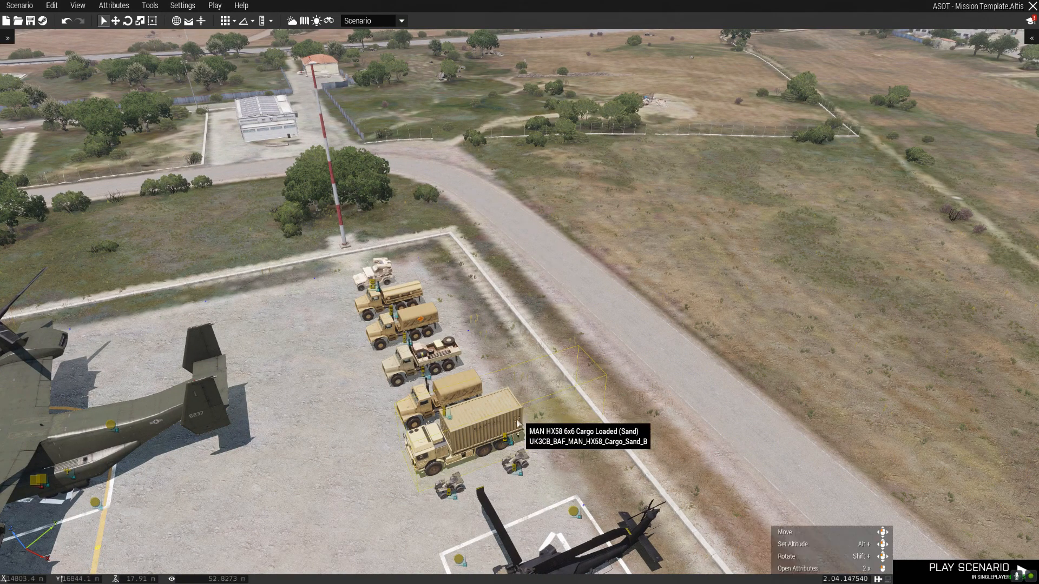
# Box-select Hotel's row of trucks and quad bikes to examine the ground vehicles, including the HMMWV Avenger at the end.
pyautogui.moveTo(458, 447); pyautogui.dragTo(537, 453, button='right')
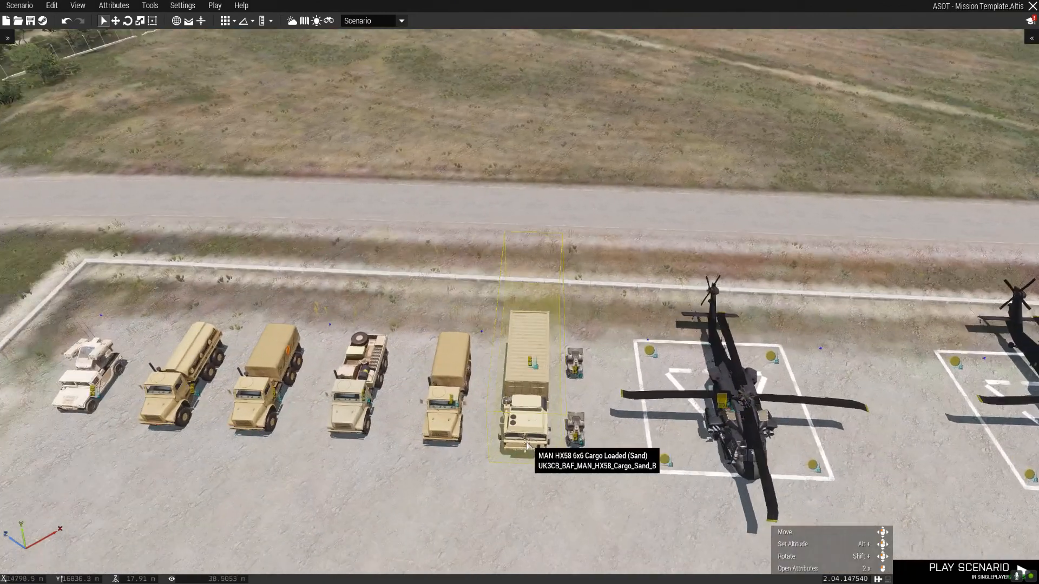
pyautogui.press('s')
pyautogui.scroll(-1, 527, 443)
pyautogui.moveTo(596, 243); pyautogui.dragTo(228, 416)
pyautogui.scroll(1, 273, 384)
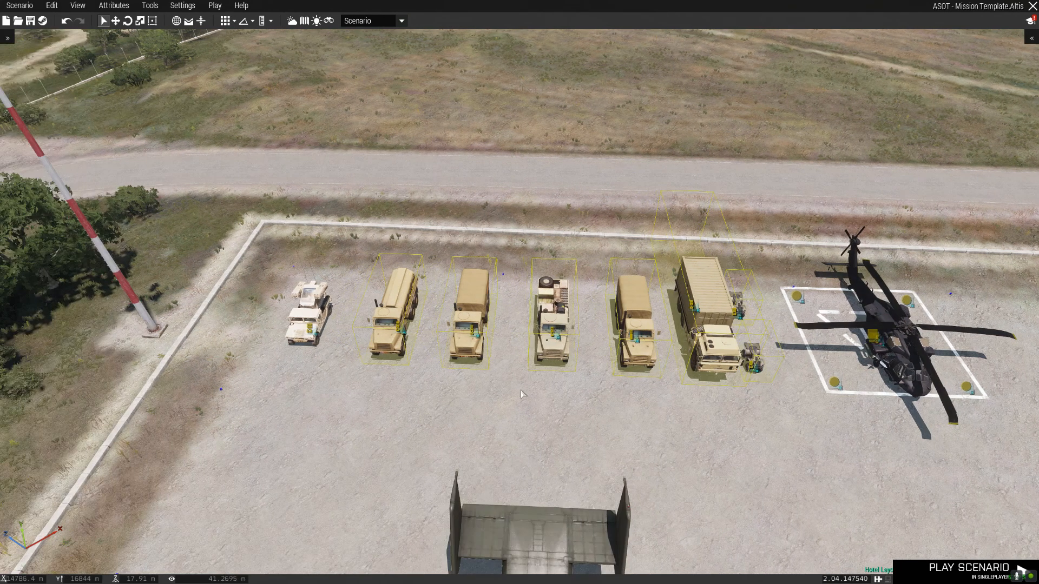
pyautogui.scroll(2, 310, 333)
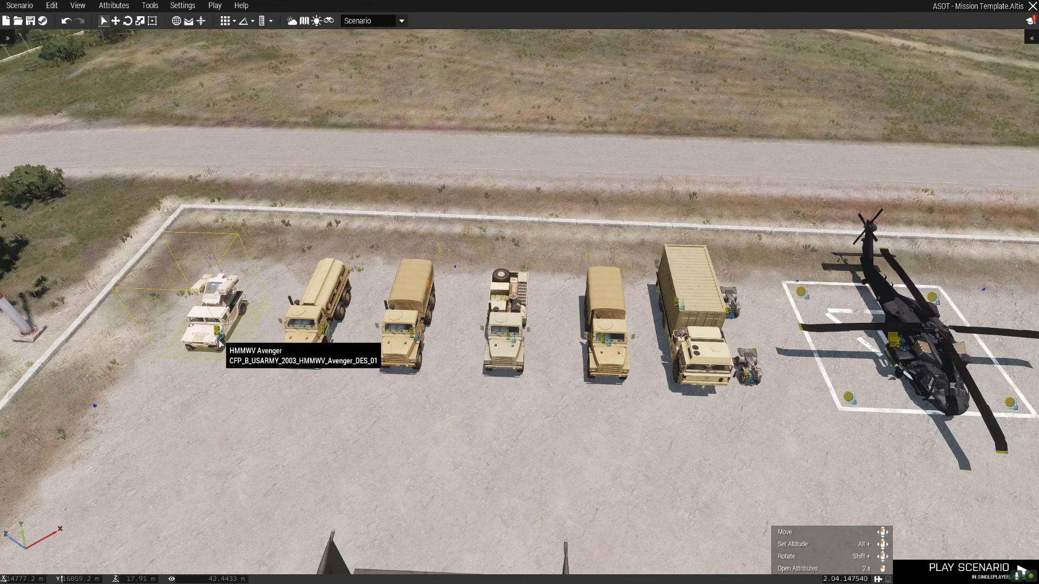
# View the Hotel Layout and Airframes area with its ground vehicles and the helicopters on their marked pads.
pyautogui.press('d')
pyautogui.press('s')
pyautogui.moveTo(491, 408); pyautogui.dragTo(504, 405, button='right')
pyautogui.press('d')
pyautogui.press('s')
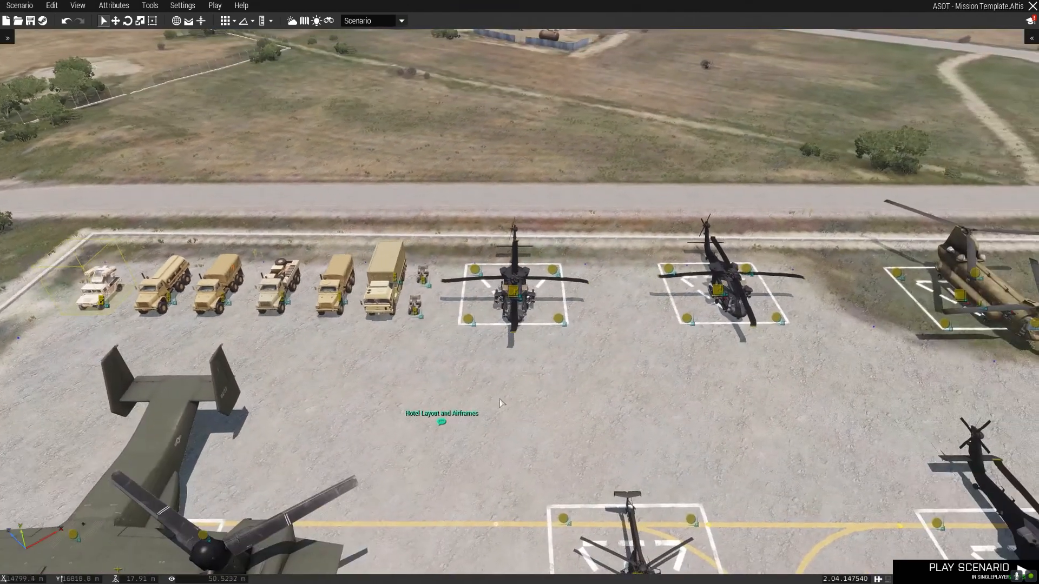
# Go to the Echo Utility Trucks and examine the ammo crates, fuel tanks and supplies loaded on their beds.
pyautogui.moveTo(461, 395); pyautogui.dragTo(736, 379, button='right')
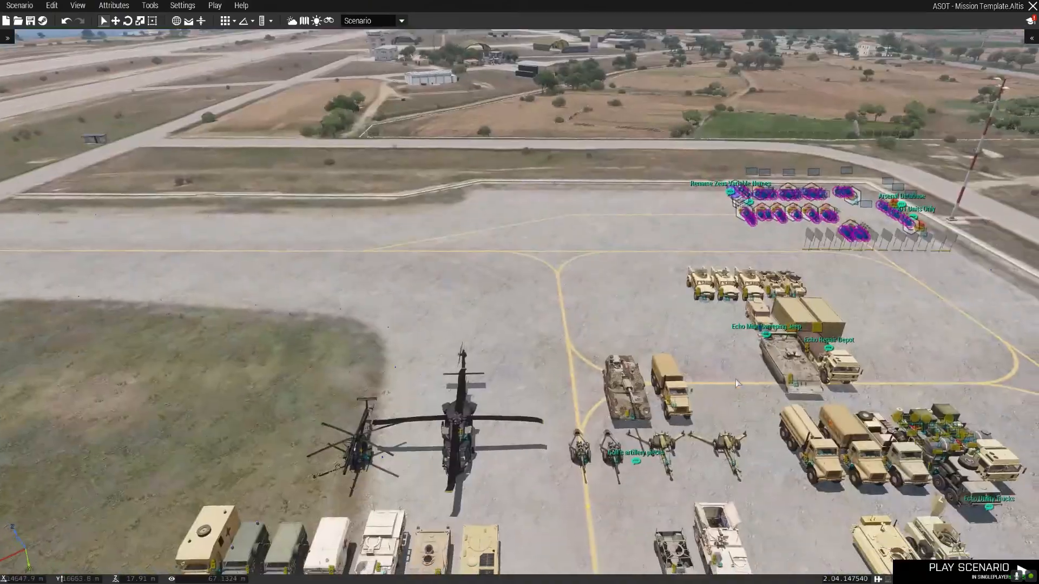
pyautogui.press('d')
pyautogui.press('w')
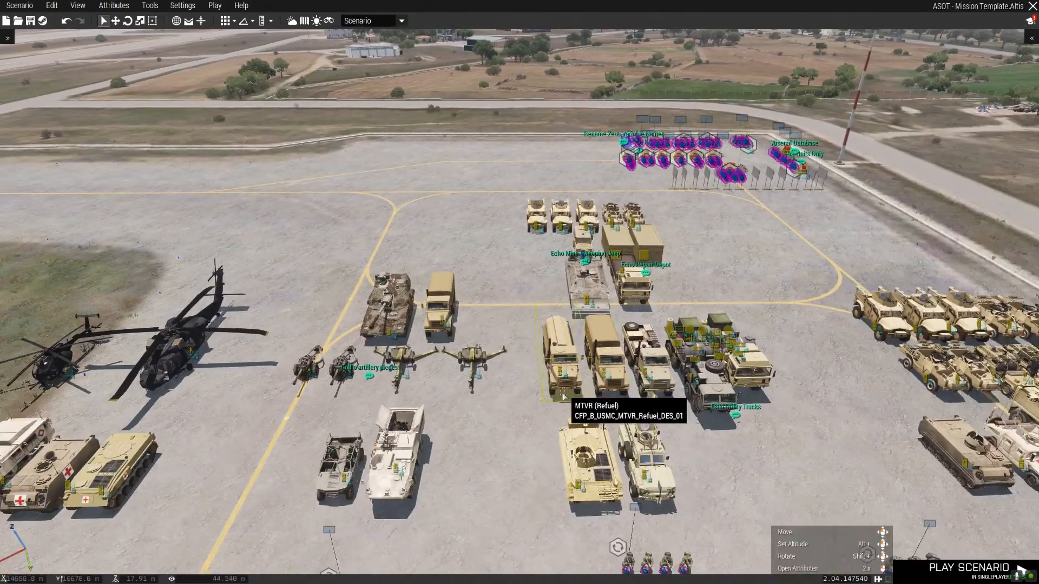
pyautogui.press('w')
pyautogui.press('s')
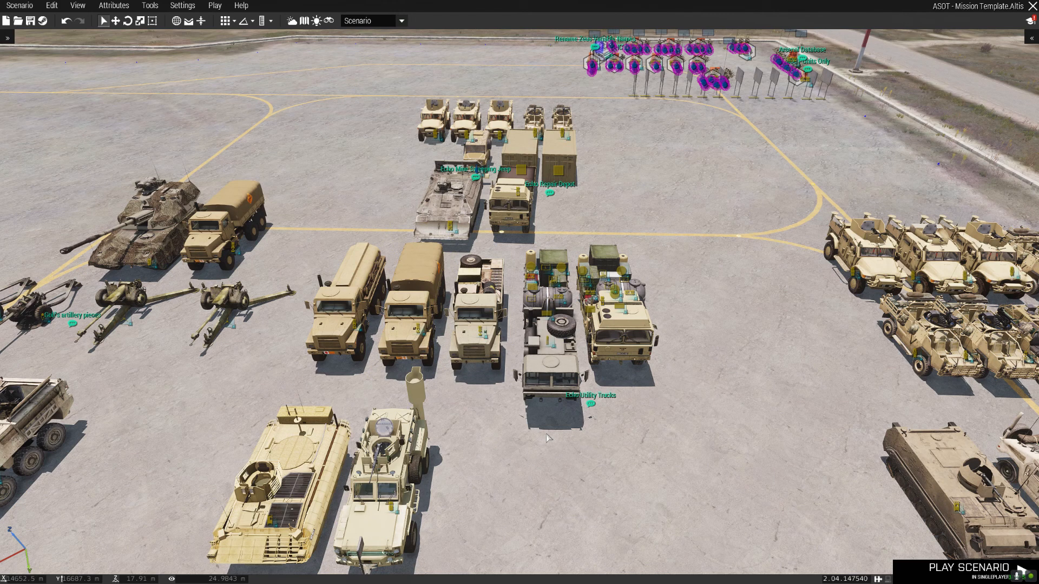
pyautogui.scroll(3, 588, 441)
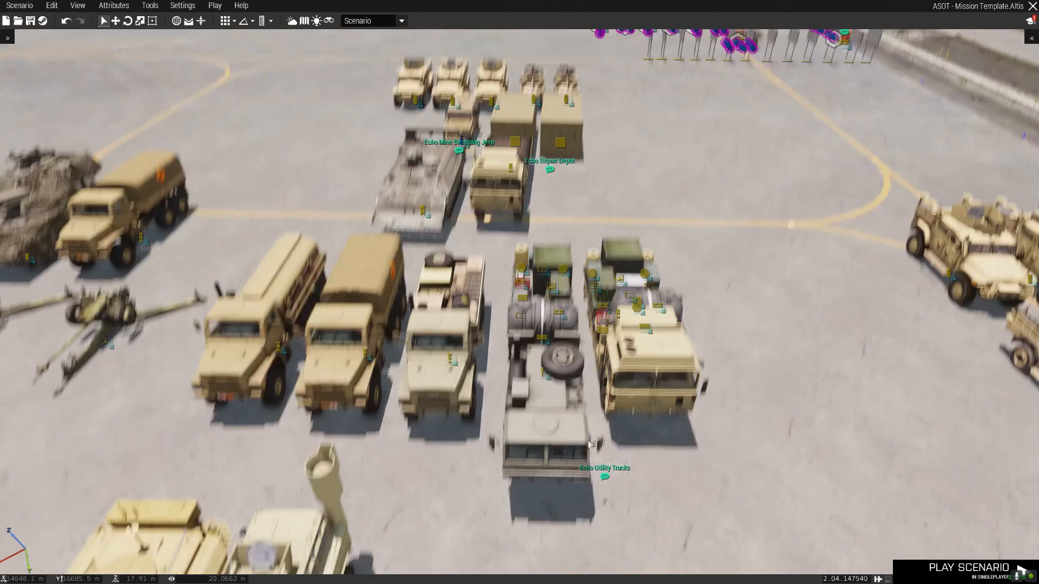
pyautogui.scroll(3, 590, 443)
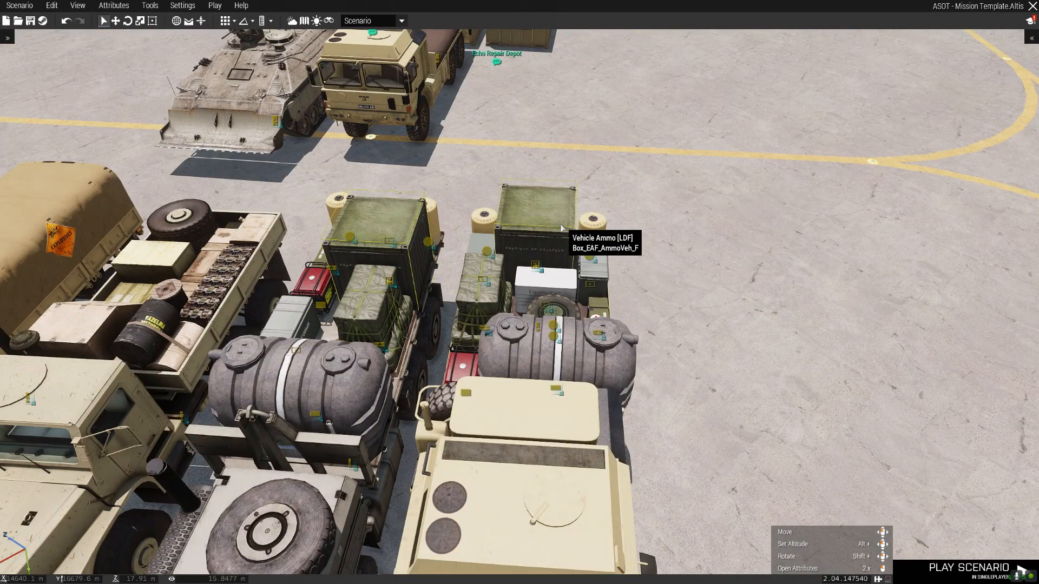
pyautogui.scroll(-5, 701, 271)
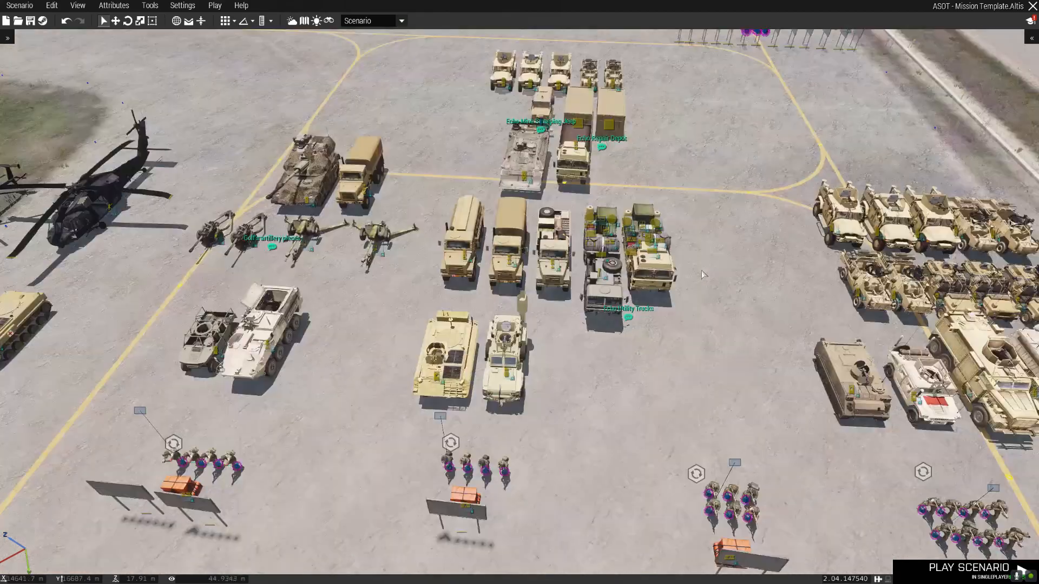
# Go past the infantry squads and their sign boards to the end squad of eight soldiers beside its orange supply box.
pyautogui.scroll(1, 702, 271)
pyautogui.press('d')
pyautogui.press('s')
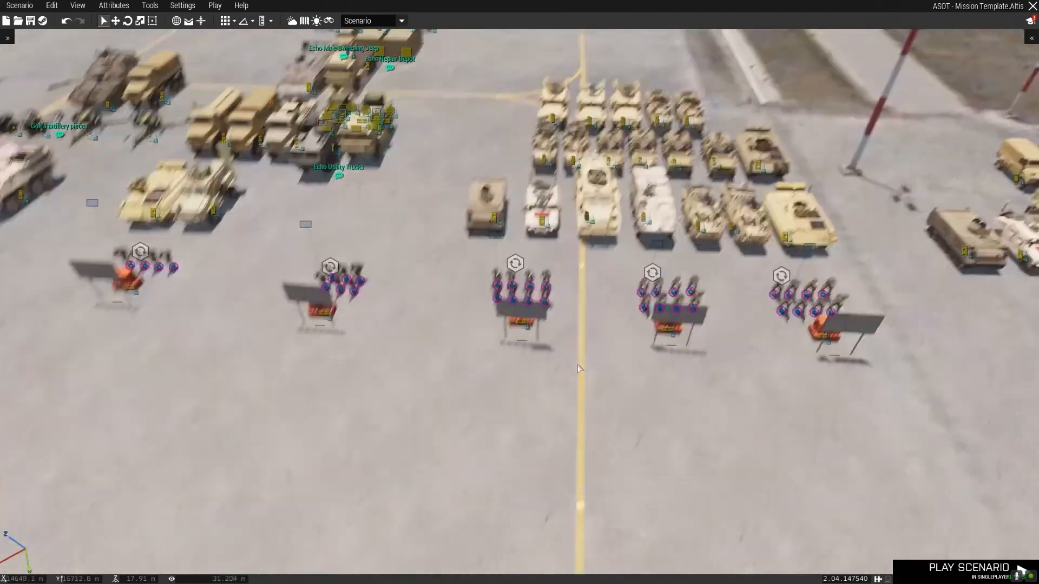
pyautogui.press('d')
pyautogui.moveTo(574, 359); pyautogui.dragTo(354, 320, button='right')
pyautogui.moveTo(433, 227); pyautogui.dragTo(608, 295, button='right')
pyautogui.scroll(2, 601, 303)
pyautogui.scroll(3, 547, 345)
pyautogui.press('d')
pyautogui.press('d')
pyautogui.moveTo(515, 349); pyautogui.dragTo(306, 340, button='right')
pyautogui.press('w')
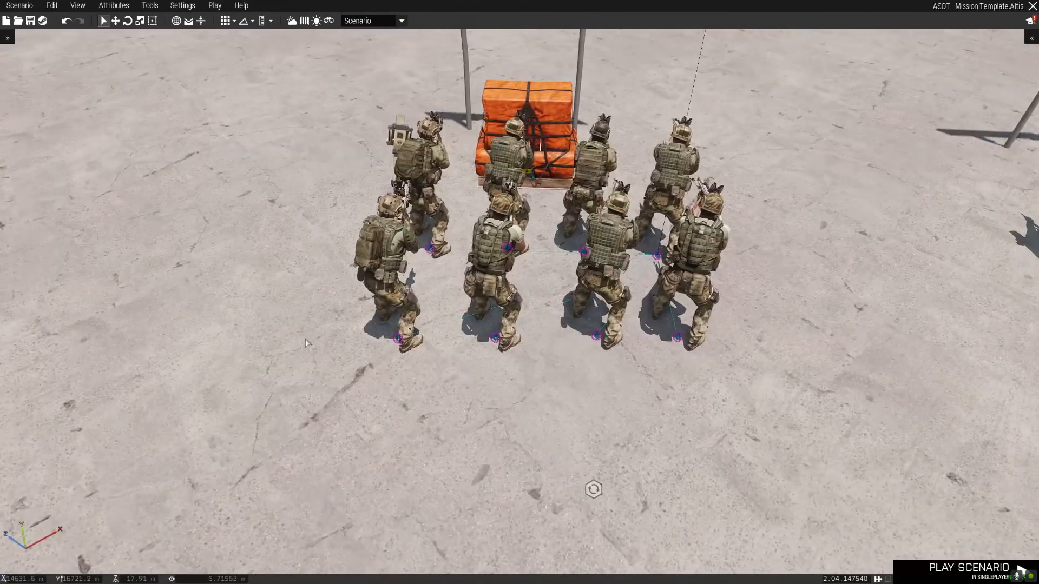
# Examine the India 1-1-1 squad from the front, checking the roles of its soldiers such as Medium Anti-Tank, Fireteam Leader and Driver/Rifleman.
pyautogui.press('w')
pyautogui.press('d')
pyautogui.moveTo(513, 323); pyautogui.dragTo(771, 316, button='right')
pyautogui.press('a')
pyautogui.press('s')
pyautogui.scroll(3, 771, 325)
pyautogui.scroll(3, 717, 342)
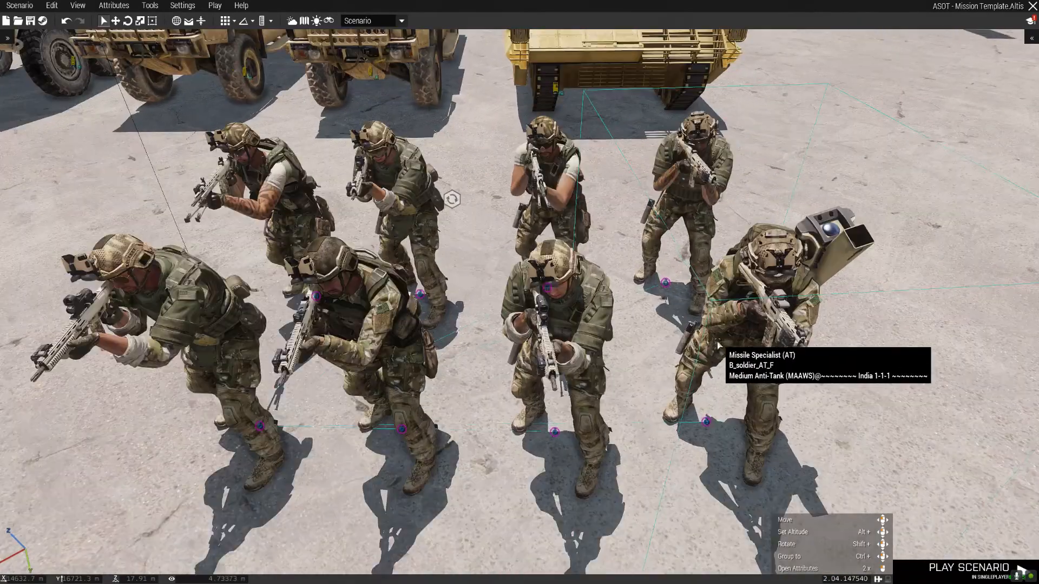
pyautogui.scroll(-2, 505, 455)
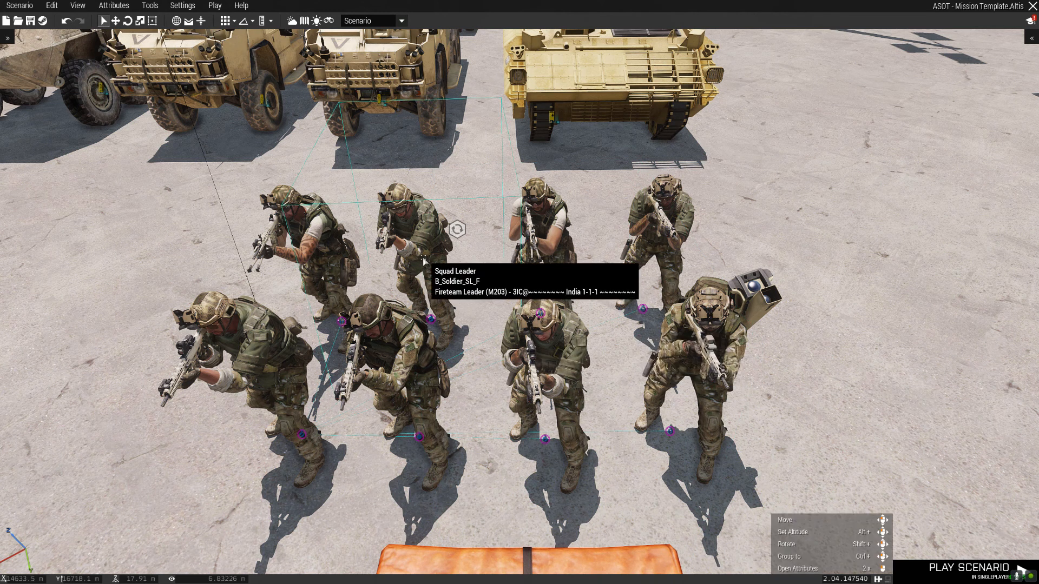
pyautogui.scroll(-3, 477, 324)
pyautogui.moveTo(477, 323)
pyautogui.mouseDown(button='right')
pyautogui.moveTo(456, 328)
pyautogui.moveTo(478, 329)
pyautogui.mouseUp(button='right')
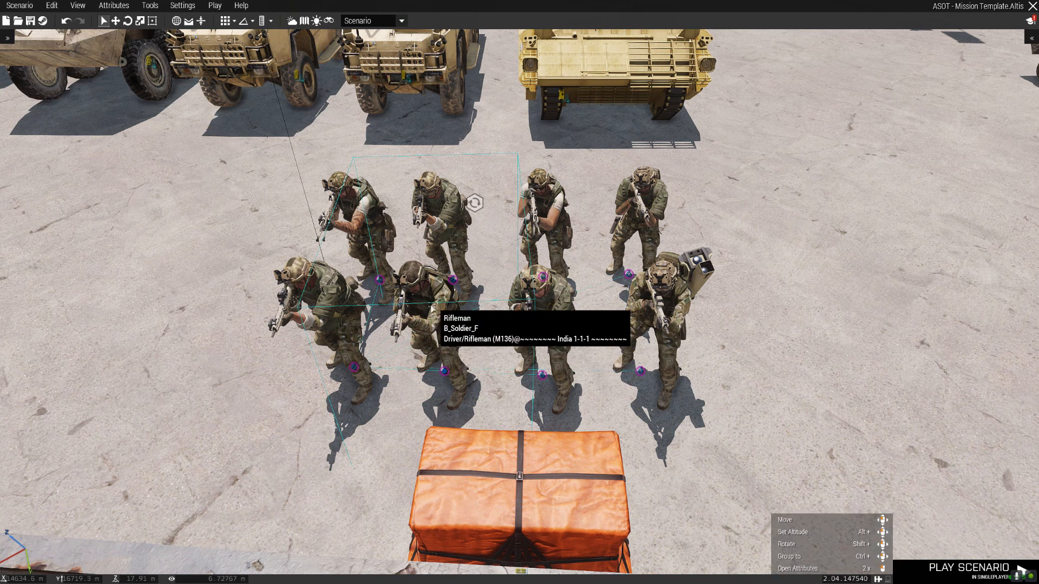
# Compare the India squad with the neighbouring Alpha squads and the combat vehicles parked behind them.
pyautogui.press('s')
pyautogui.moveTo(446, 327); pyautogui.dragTo(430, 316, button='right')
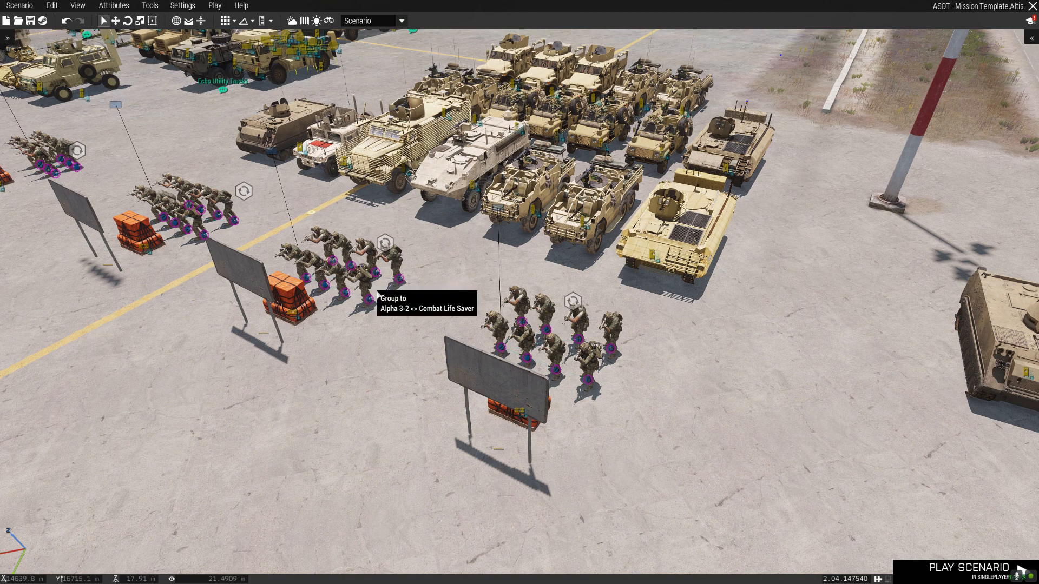
pyautogui.press('w')
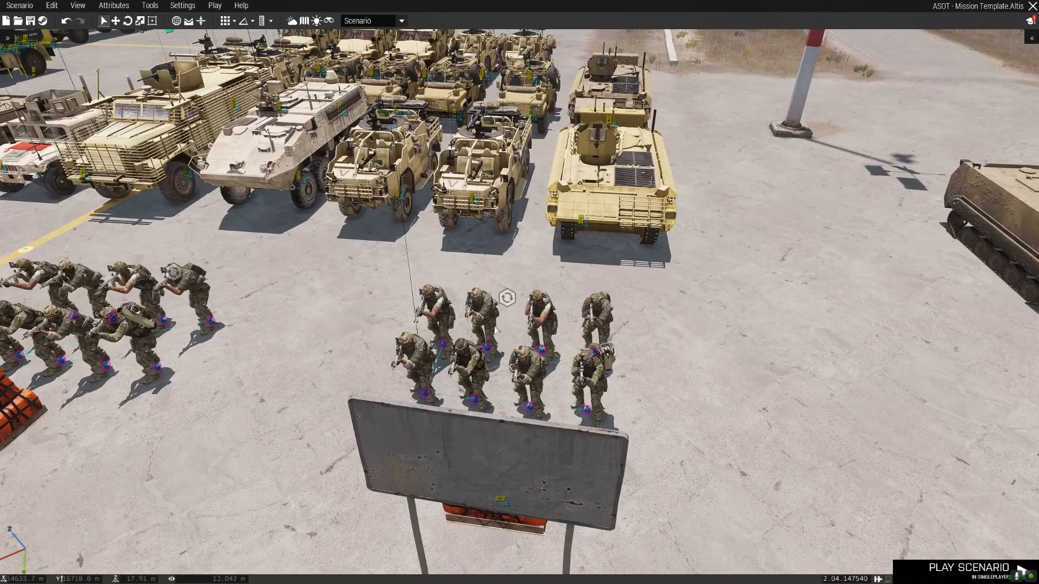
pyautogui.moveTo(475, 326); pyautogui.dragTo(448, 317, button='right')
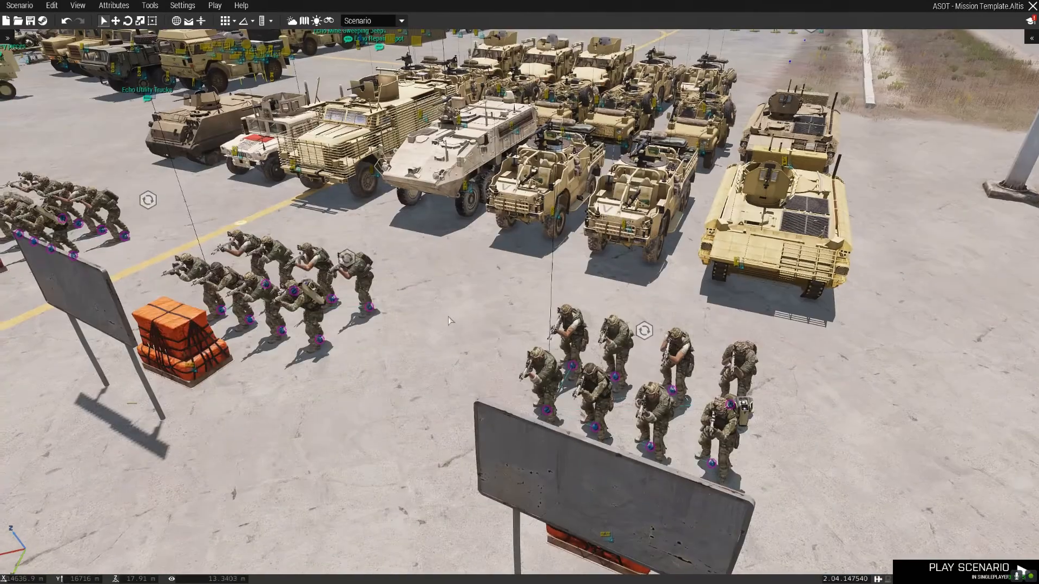
pyautogui.scroll(-4, 448, 317)
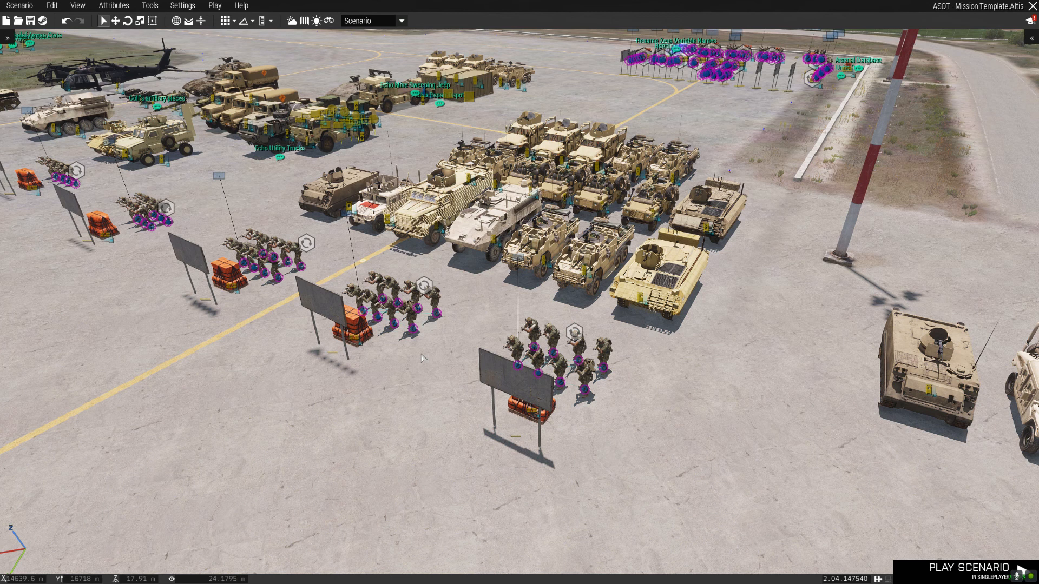
pyautogui.scroll(3, 421, 354)
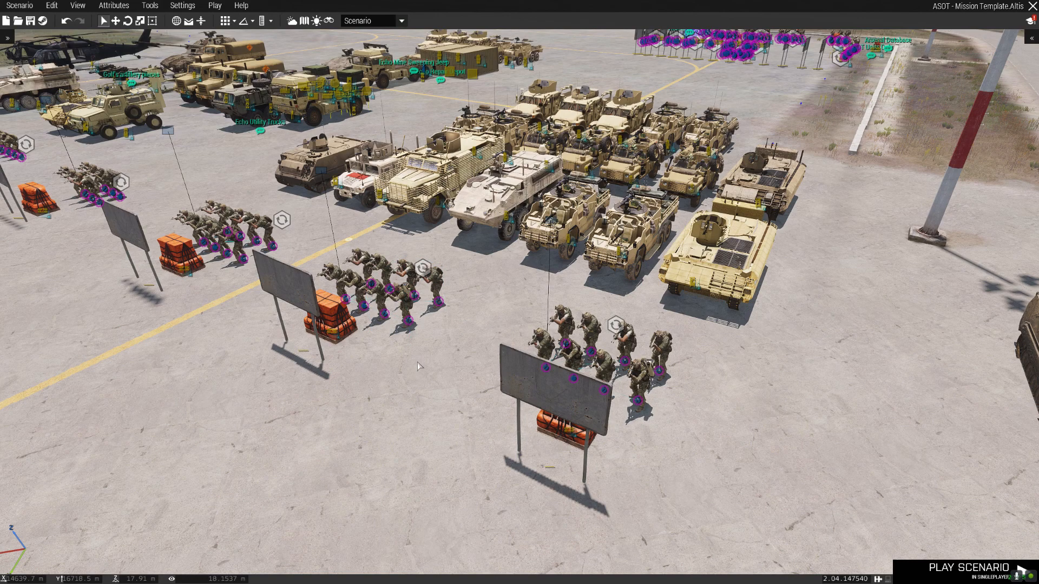
# Examine the 1-0 Delta squad, checking roles such as Marksman and Light Machinegunner.
pyautogui.scroll(5, 417, 362)
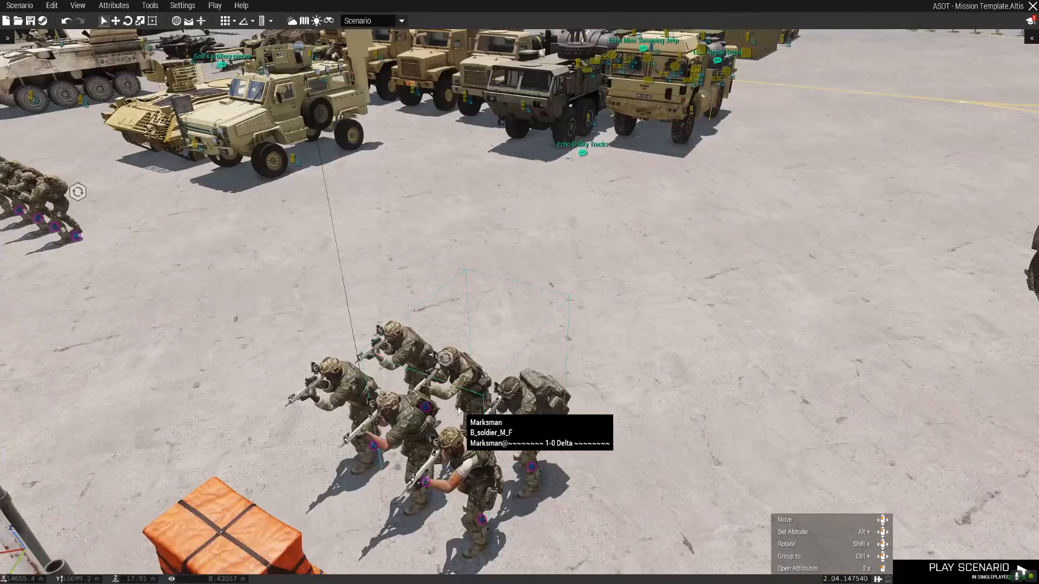
pyautogui.moveTo(458, 412); pyautogui.dragTo(471, 331, button='middle')
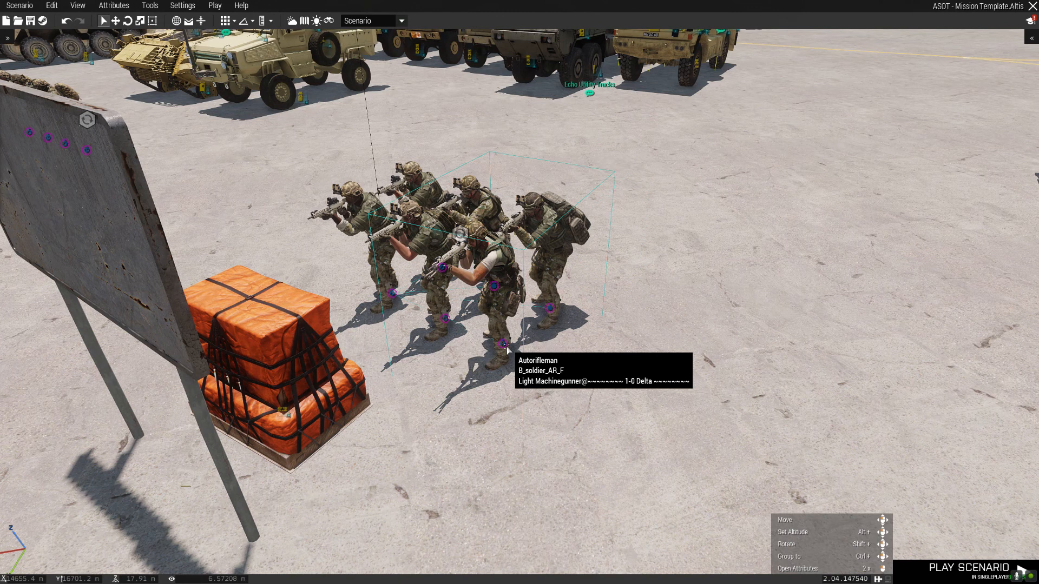
pyautogui.scroll(2, 507, 349)
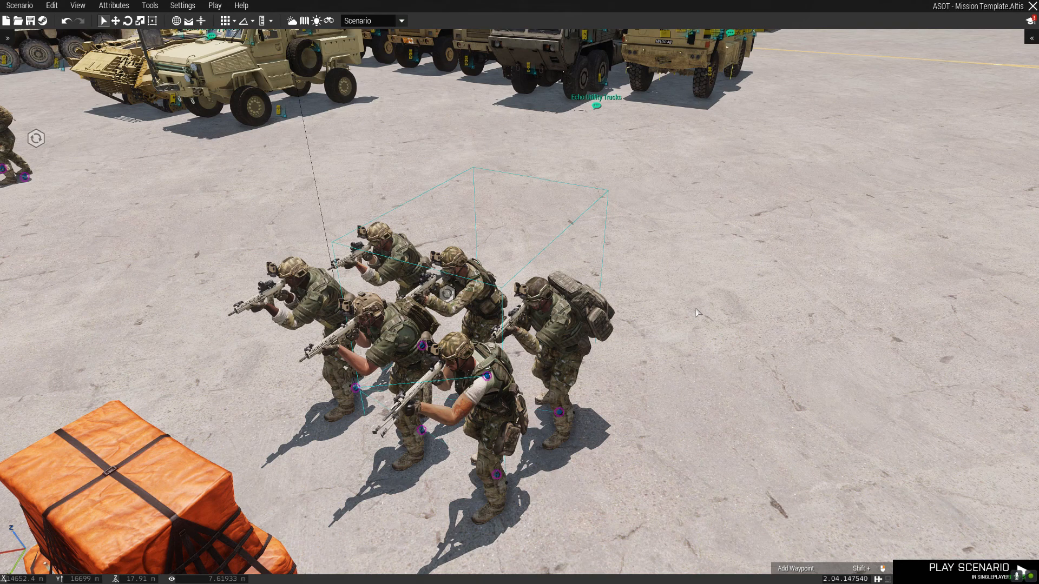
# Go to the Game Masters group at the edge of the grass, near the Rename Zeus Variable Names and Rename HC's comments.
pyautogui.scroll(-5, 698, 313)
pyautogui.press('w')
pyautogui.press('d')
pyautogui.moveTo(698, 313); pyautogui.dragTo(615, 286, button='right')
pyautogui.press('w')
pyautogui.scroll(3, 613, 282)
pyautogui.press('d')
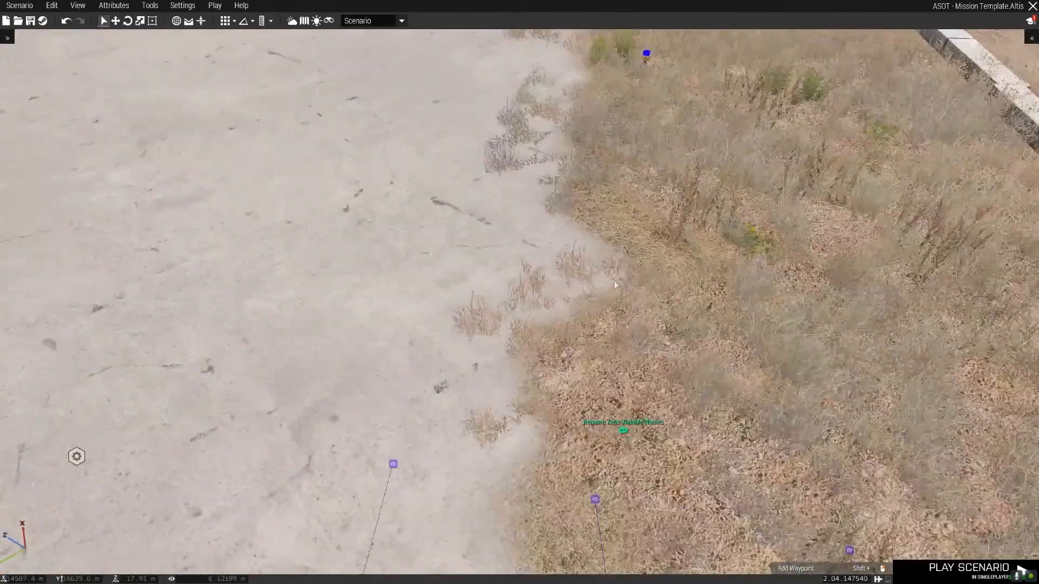
pyautogui.press('a')
pyautogui.scroll(-3, 634, 274)
pyautogui.press('s')
pyautogui.press('w')
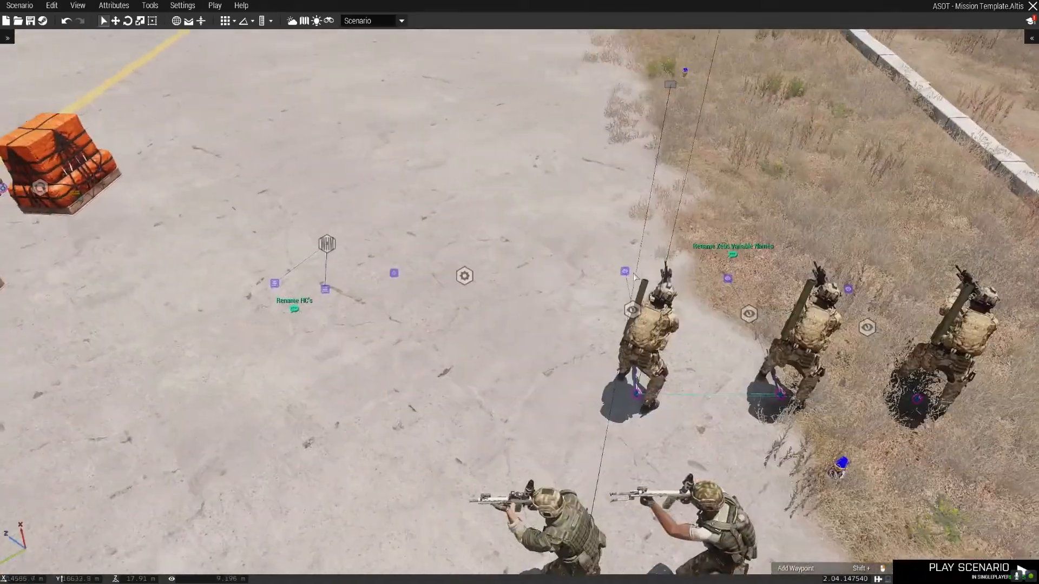
pyautogui.press('d')
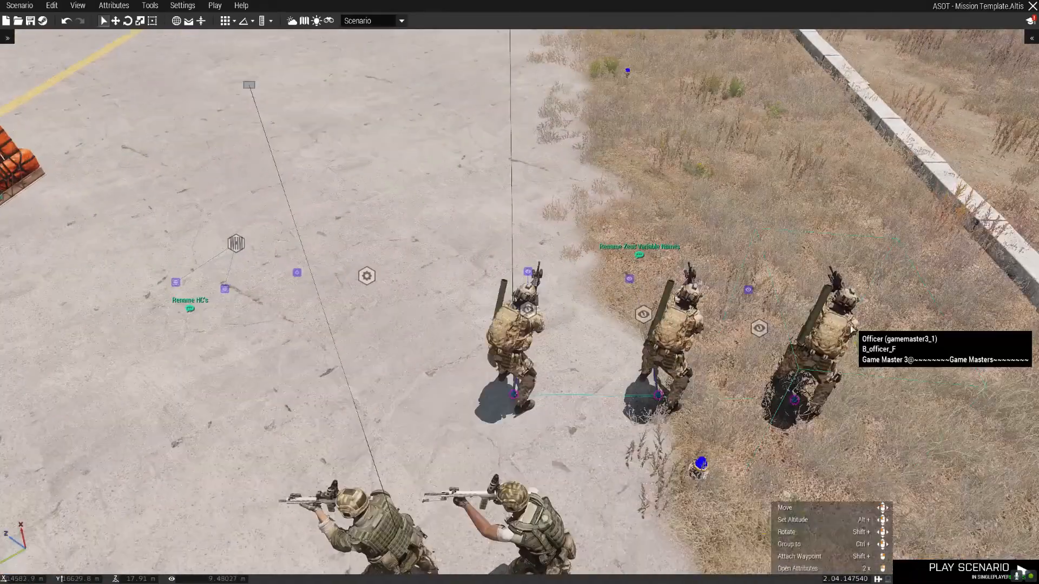
# Examine the three Game Master officers and their Zeus modules, box-selecting around the third one, gamemaster3_1.
pyautogui.scroll(-2, 842, 317)
pyautogui.moveTo(227, 411); pyautogui.dragTo(186, 412)
pyautogui.click(423, 322)
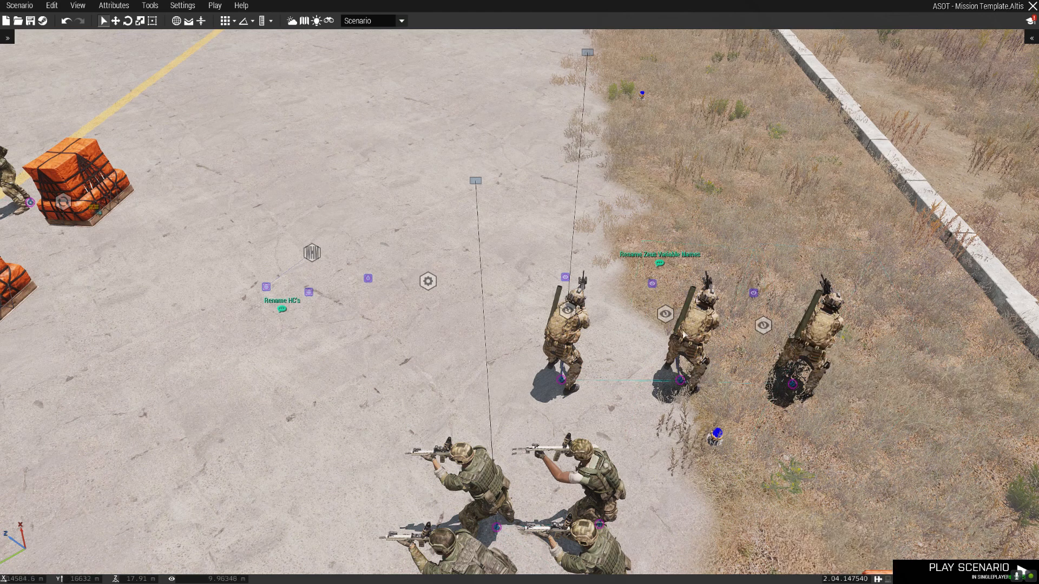
pyautogui.press('d')
pyautogui.moveTo(690, 335); pyautogui.dragTo(692, 326, button='right')
pyautogui.moveTo(685, 275); pyautogui.dragTo(539, 413)
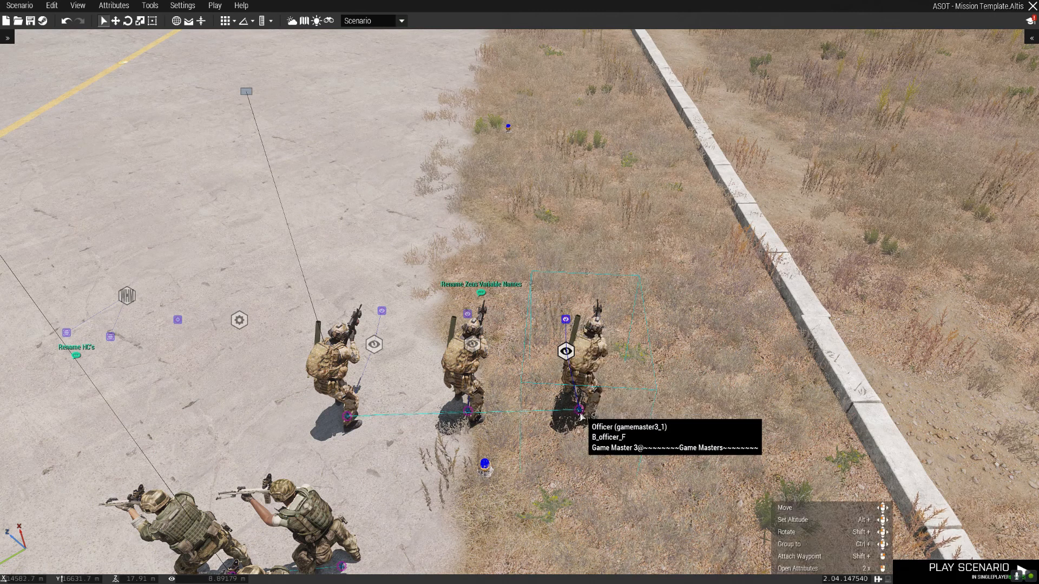
pyautogui.moveTo(607, 382); pyautogui.dragTo(592, 375, button='right')
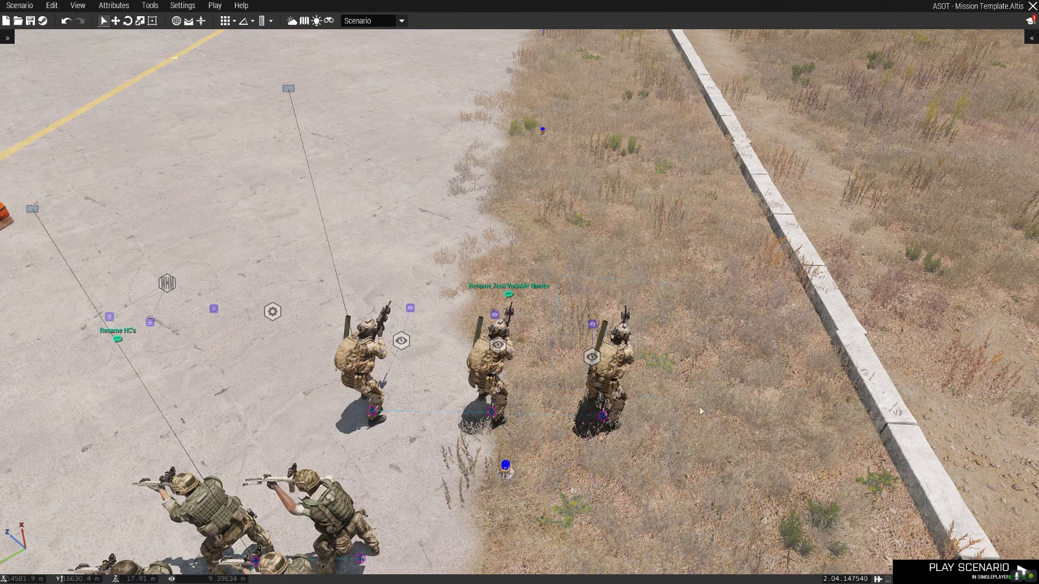
# Examine the modules around the Rename HC's comment and the three Game Master officers beside them.
pyautogui.press('a')
pyautogui.press('w')
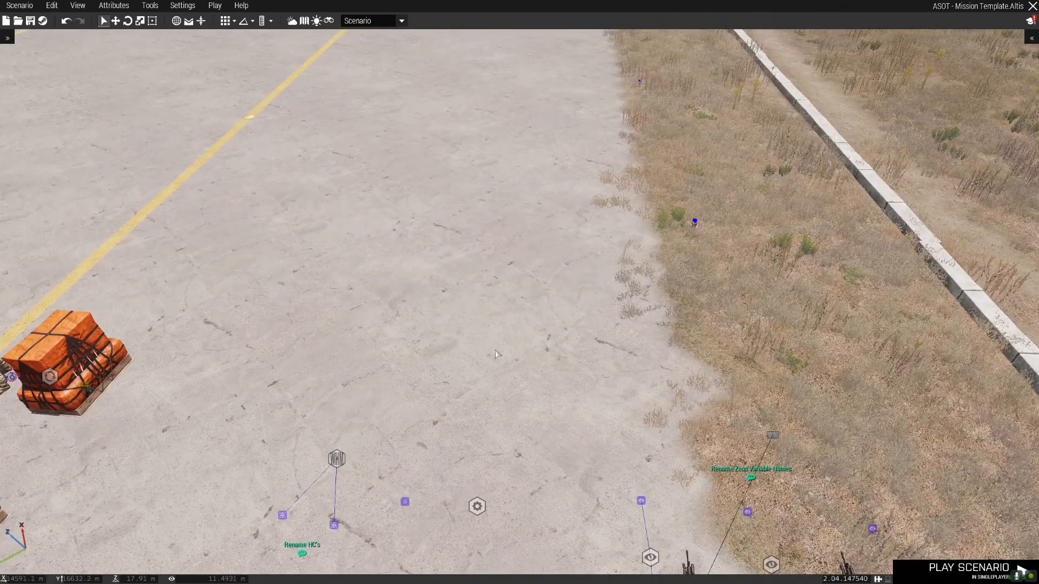
pyautogui.press('s')
pyautogui.press('d')
pyautogui.scroll(2, 499, 353)
pyautogui.press('w')
pyautogui.press('d')
pyautogui.rightClick(499, 352)
pyautogui.scroll(-2, 487, 346)
pyautogui.scroll(-2, 537, 393)
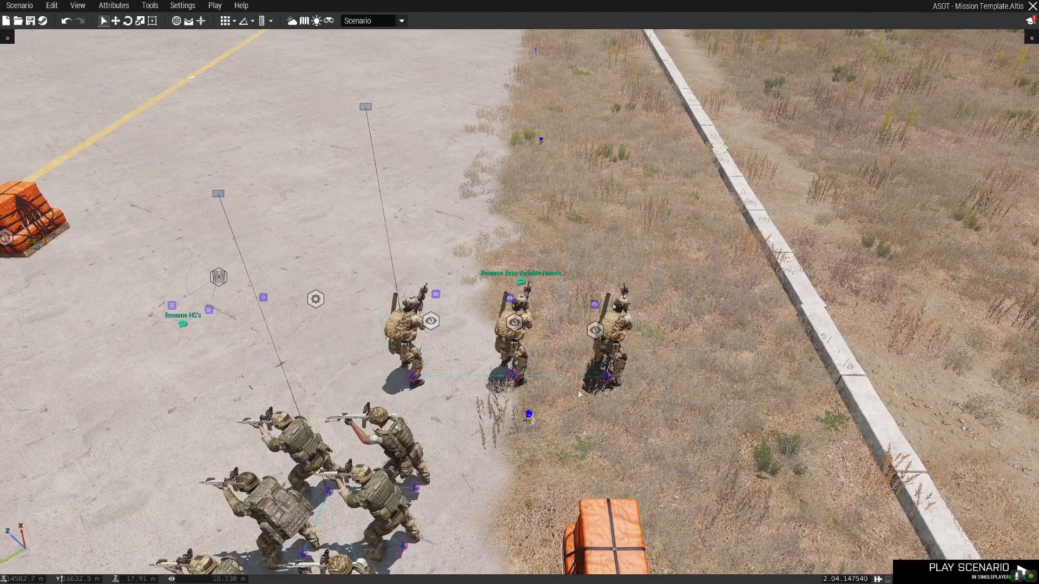
pyautogui.scroll(1, 580, 394)
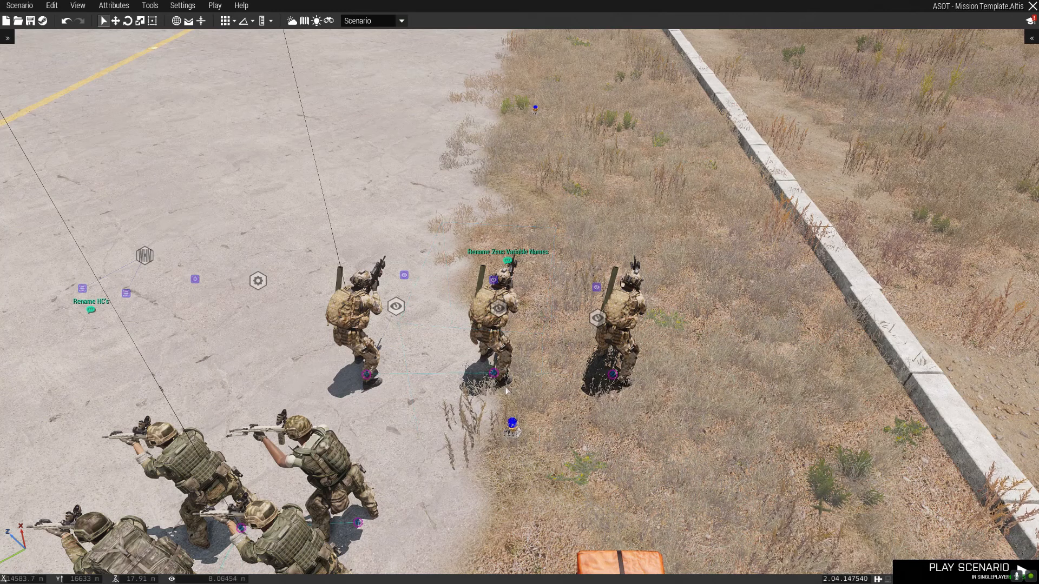
# Go from the Game Masters group to the Echo Utility Trucks parked beyond the Echo Repair Depot containers.
pyautogui.scroll(-3, 506, 389)
pyautogui.moveTo(506, 388); pyautogui.dragTo(378, 372, button='right')
pyautogui.press('w')
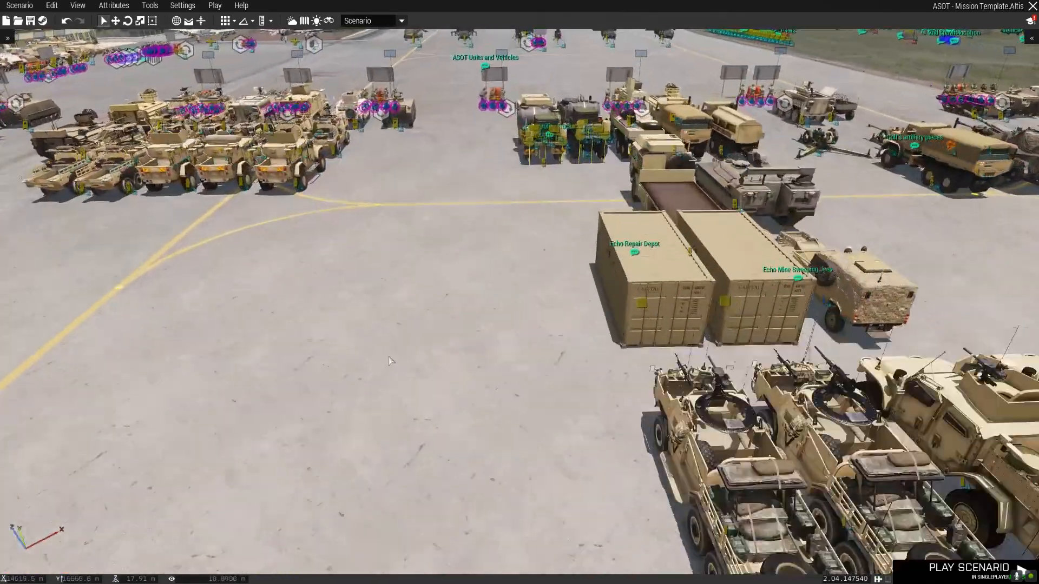
pyautogui.press('w')
pyautogui.moveTo(411, 333); pyautogui.dragTo(529, 360, button='right')
pyautogui.scroll(2, 528, 360)
pyautogui.press('s')
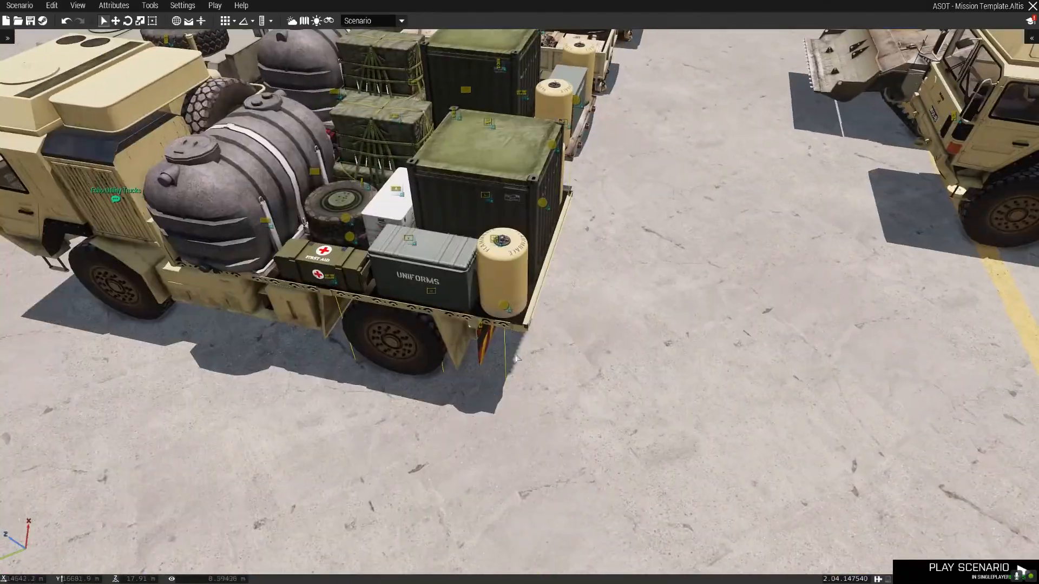
# Examine the cargo on the Echo Utility Trucks, including the Vehicle Ammo container and the IDAP Equipment Box.
pyautogui.press('w')
pyautogui.press('d')
pyautogui.moveTo(454, 306); pyautogui.dragTo(297, 309, button='right')
pyautogui.press('d')
pyautogui.press('a')
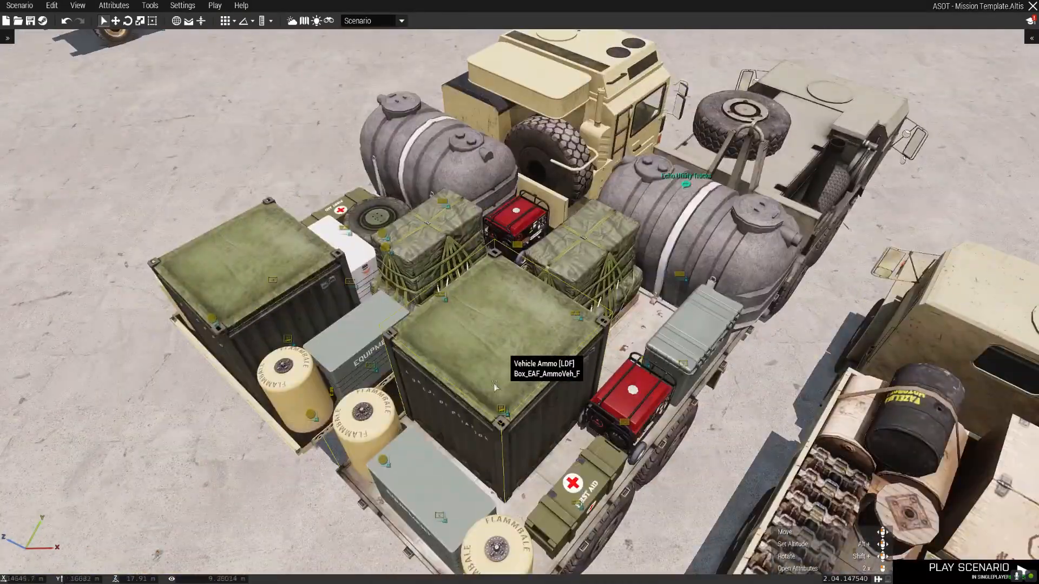
pyautogui.press('a')
pyautogui.moveTo(547, 377); pyautogui.dragTo(498, 336, button='right')
pyautogui.scroll(-2, 606, 371)
pyautogui.press('s')
pyautogui.press('a')
pyautogui.press('w')
pyautogui.press('d')
pyautogui.press('w')
pyautogui.scroll(-3, 498, 335)
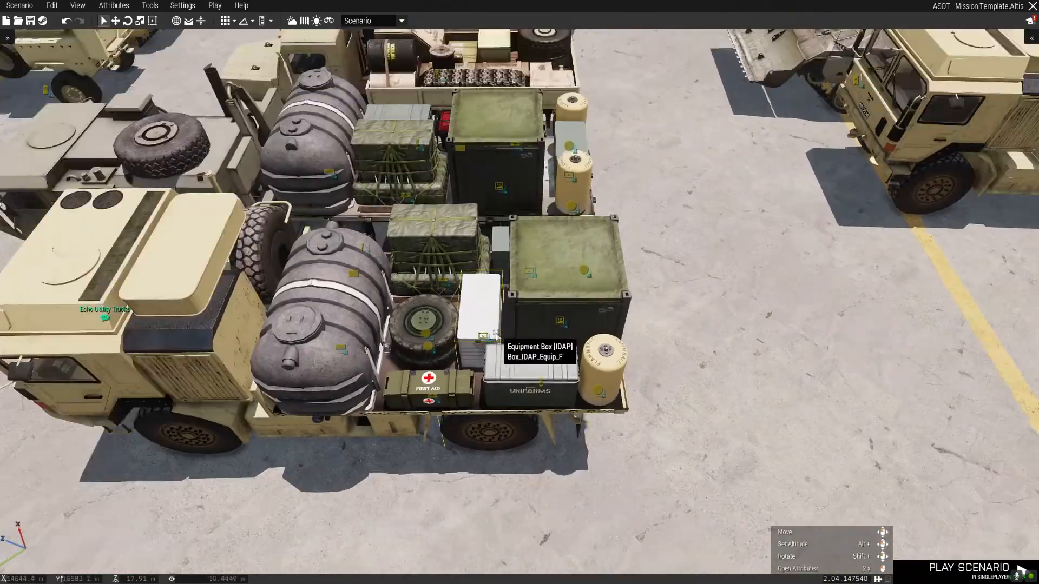
pyautogui.press('a')
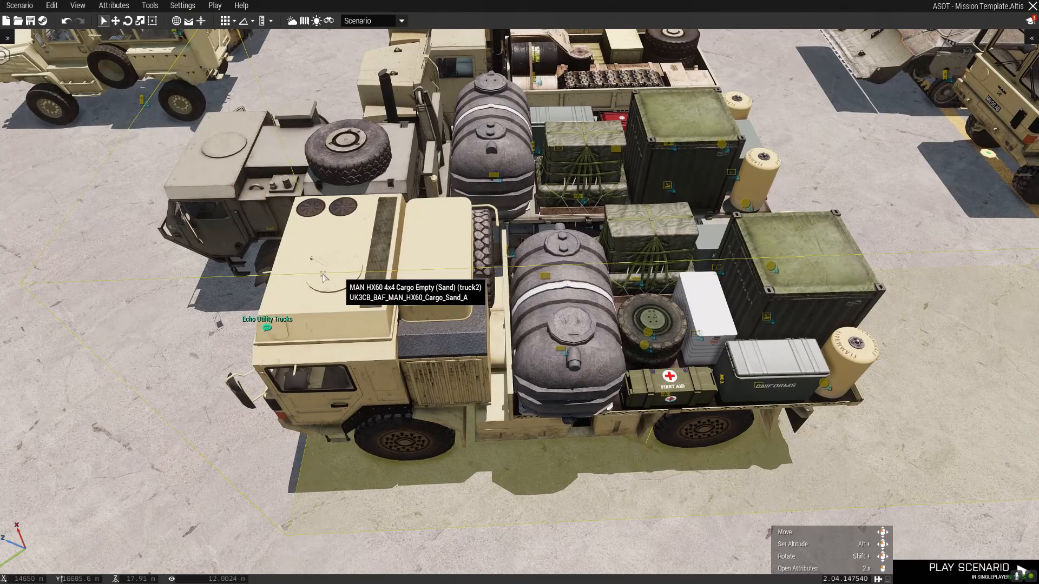
# Inspect the MAN HX60 cargo truck (truck2) and the loaded truck beside it, comparing their supply and equipment boxes.
pyautogui.rightClick(349, 285)
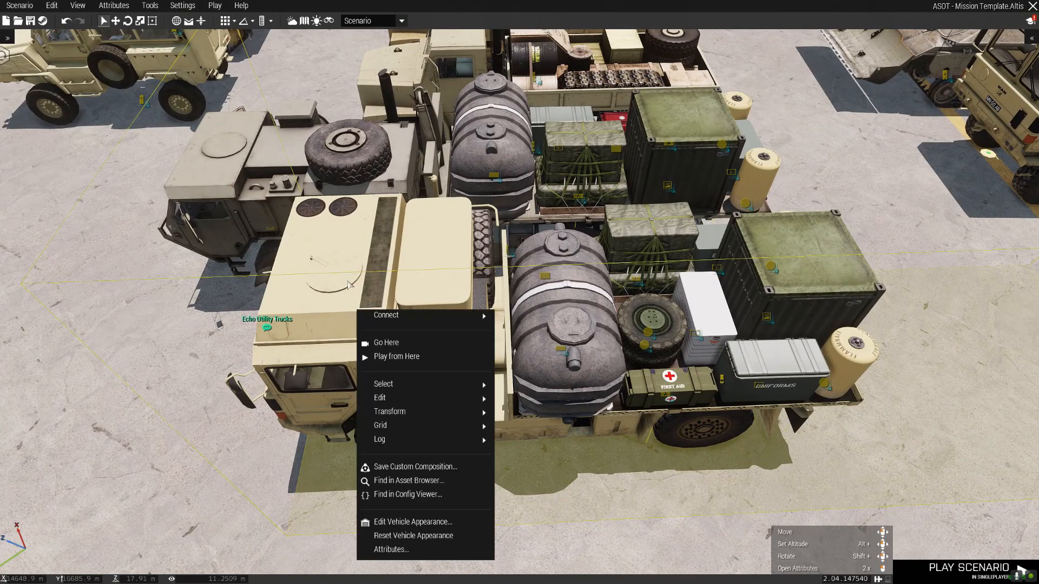
pyautogui.click(179, 426)
pyautogui.press('d')
pyautogui.moveTo(407, 453); pyautogui.dragTo(280, 441)
pyautogui.press('w')
pyautogui.press('s')
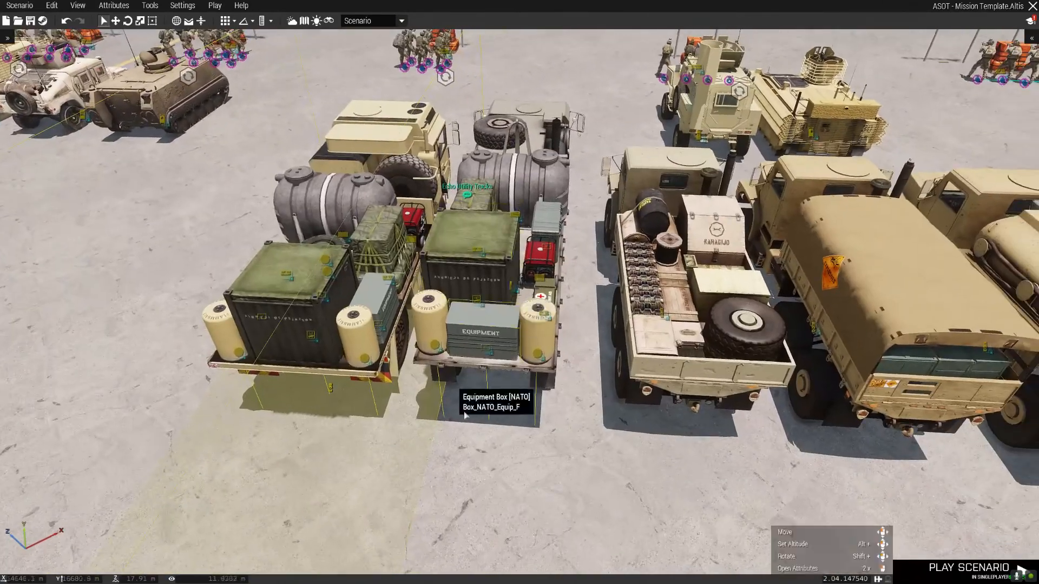
pyautogui.press('a')
pyautogui.press('w')
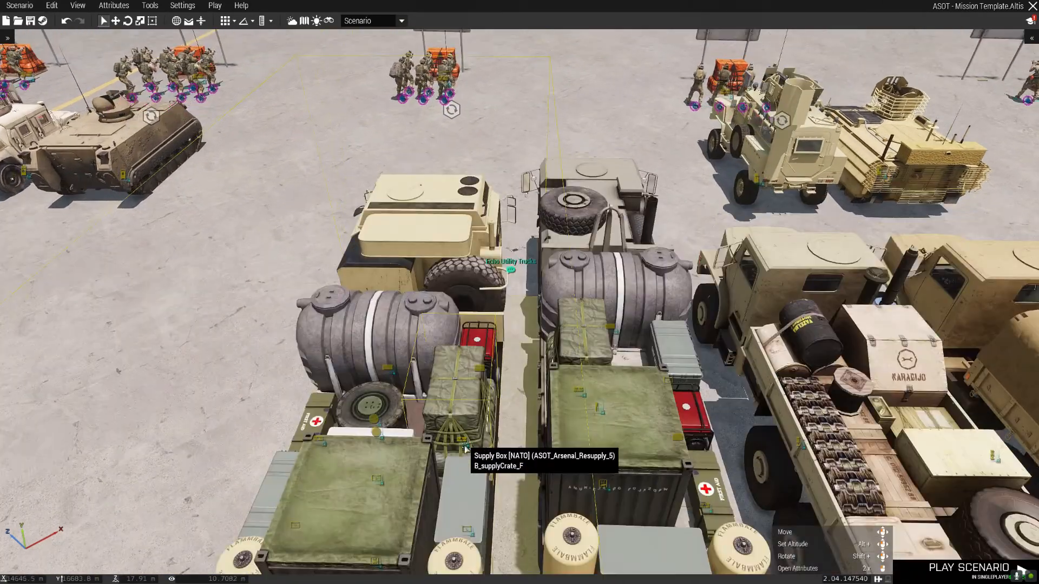
pyautogui.press('a')
pyautogui.moveTo(426, 436); pyautogui.dragTo(487, 448, button='right')
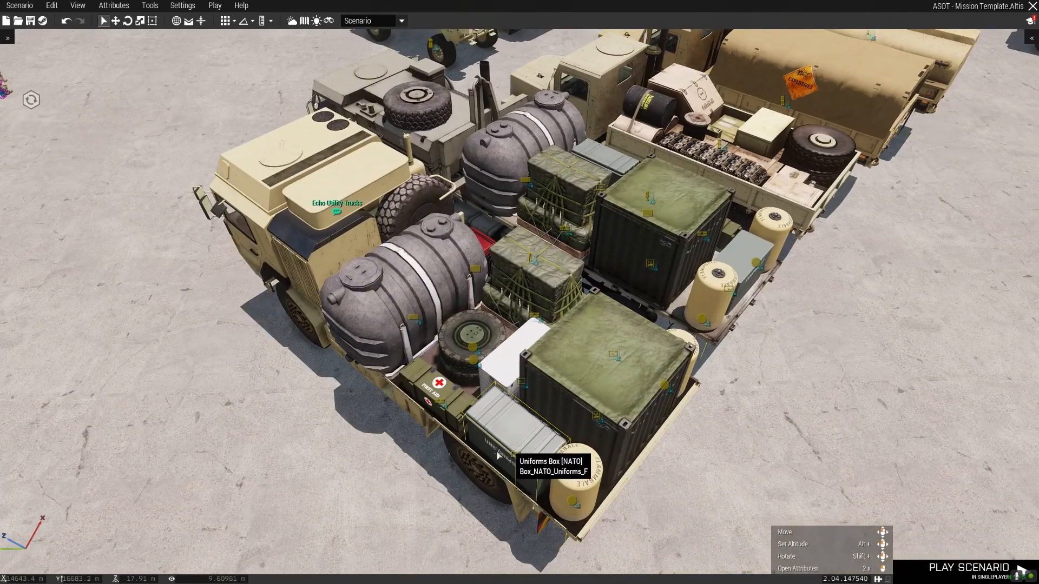
# Check the NATO Uniforms Box's attributes on truck2: its attachTo init script, MRH Search Object options and ACE Arsenal items.
pyautogui.doubleClick(498, 456)
pyautogui.scroll(-2, 486, 347)
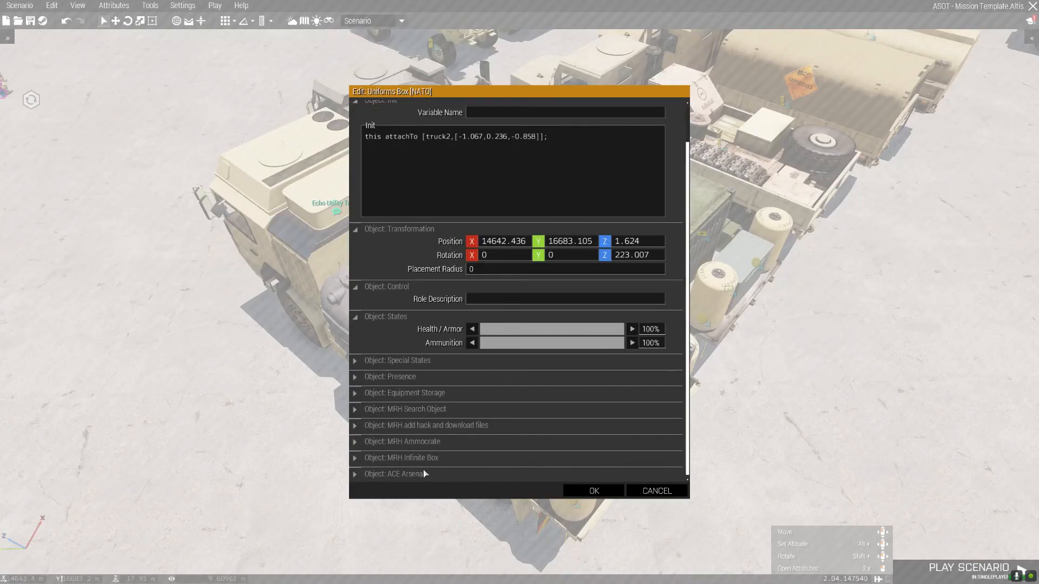
pyautogui.click(454, 409)
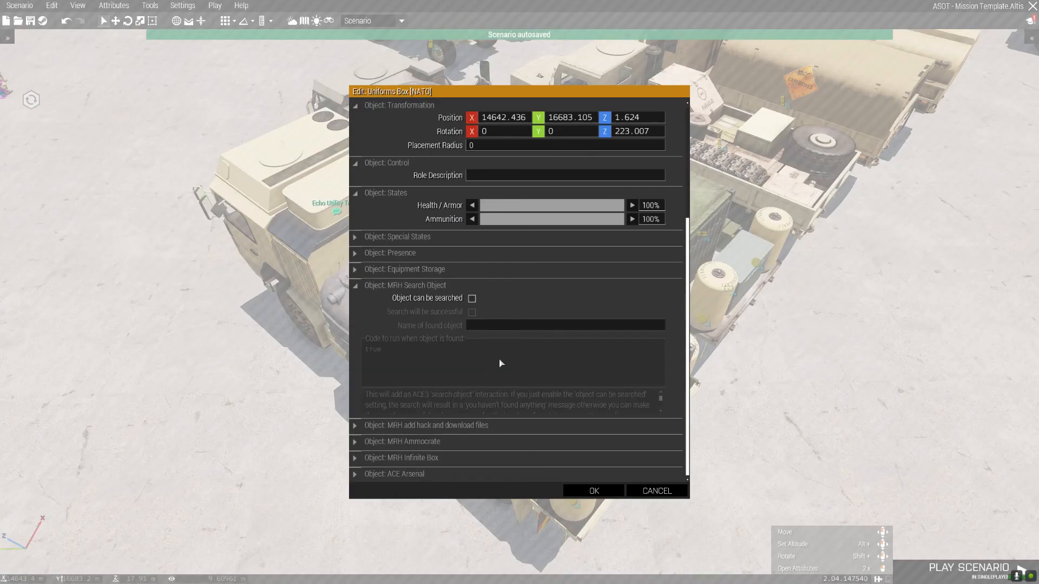
pyautogui.click(366, 287)
pyautogui.click(380, 474)
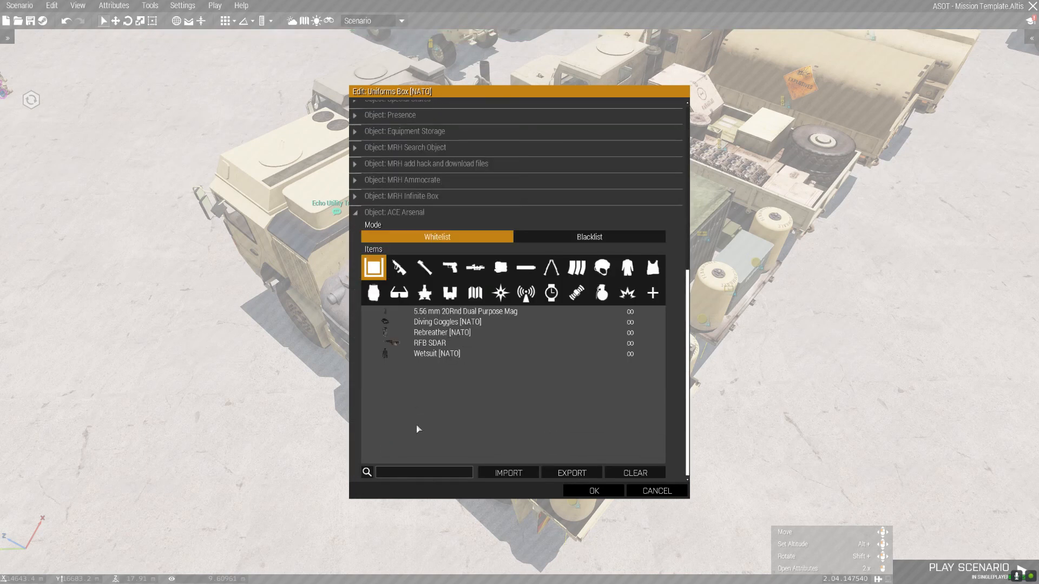
pyautogui.click(592, 492)
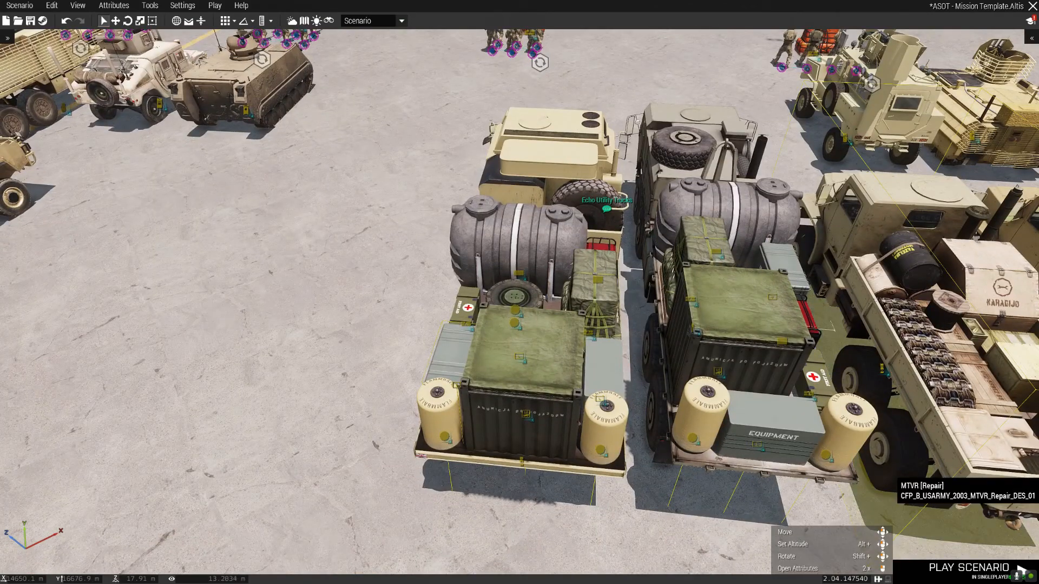
# Go from the Echo Utility Trucks to the rows of arsenal crates on the grass near the Test Arsenal Box.
pyautogui.moveTo(361, 343); pyautogui.dragTo(496, 356, button='right')
pyautogui.press('w')
pyautogui.press('a')
pyautogui.press('d')
pyautogui.press('a')
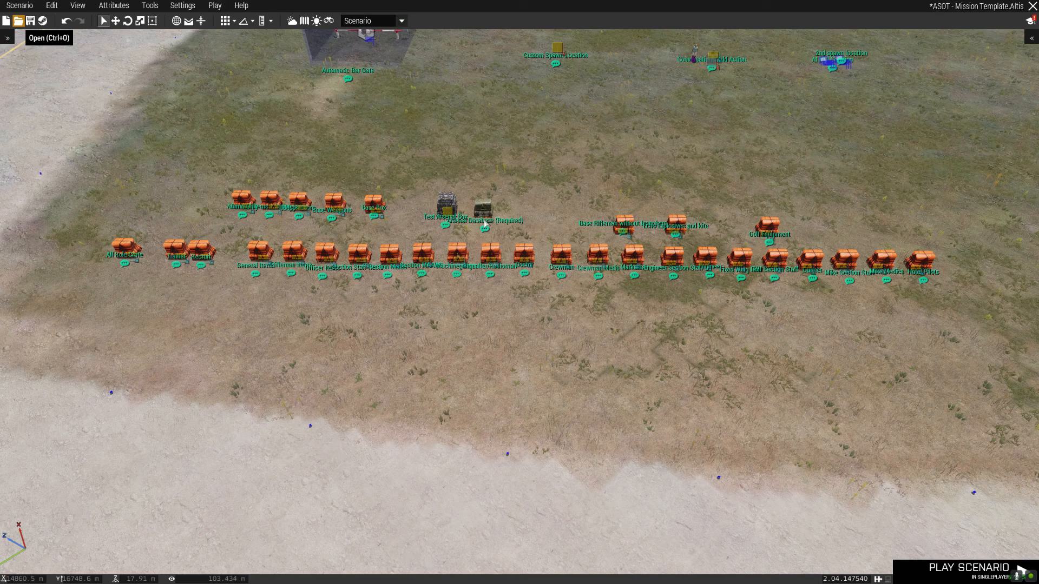
# Locate the Custom Arsenal Creation mission among the saved scenarios without opening it.
pyautogui.hotkey('ctrl', 'o')
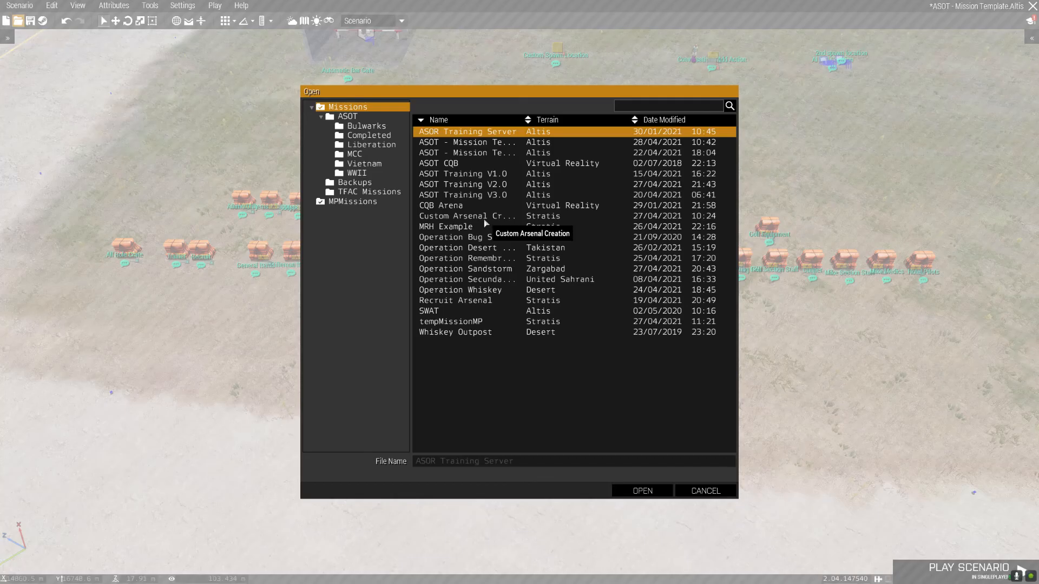
pyautogui.click(481, 219)
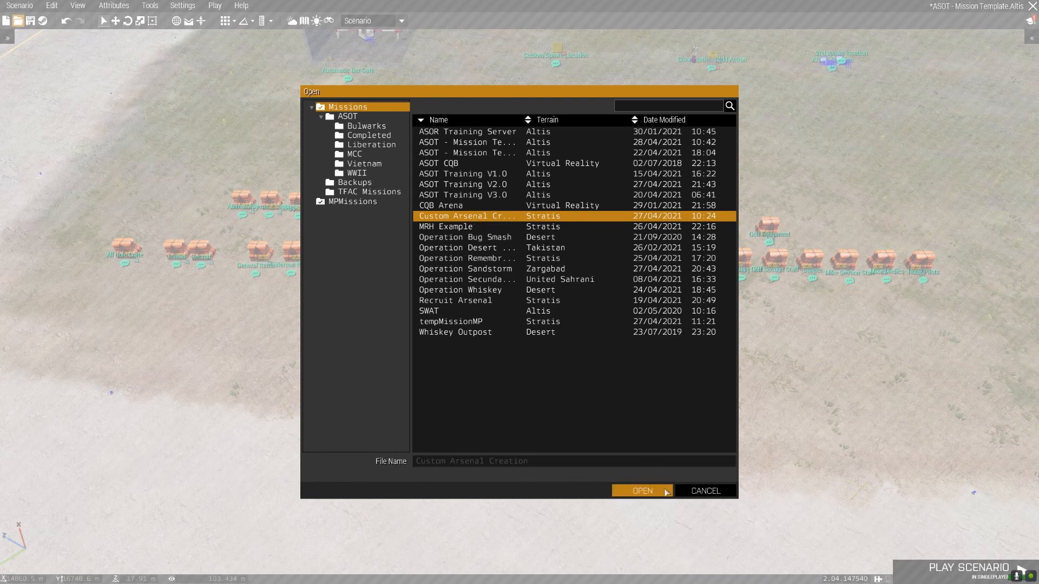
pyautogui.click(707, 491)
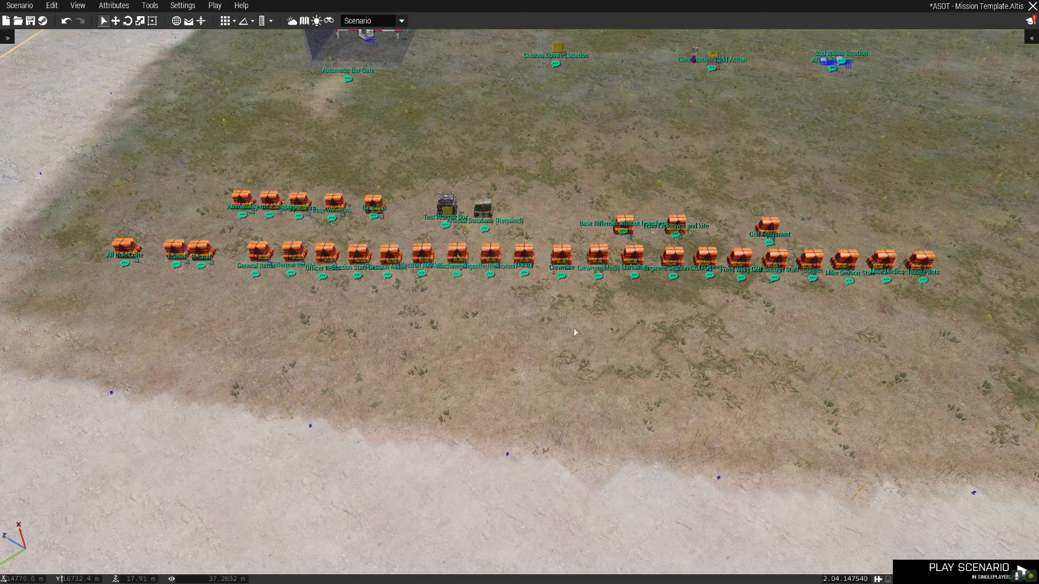
# Survey the labelled role crates, such as General Items, Section Medic and Machinegunner, around the Arsenal Database box.
pyautogui.moveTo(498, 358); pyautogui.dragTo(469, 344, button='right')
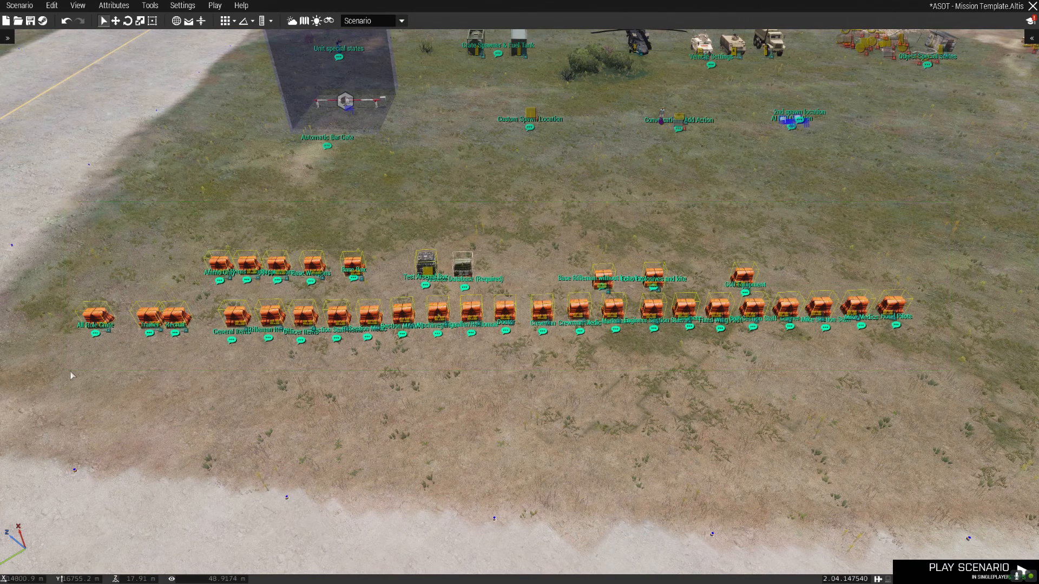
pyautogui.scroll(2, 331, 378)
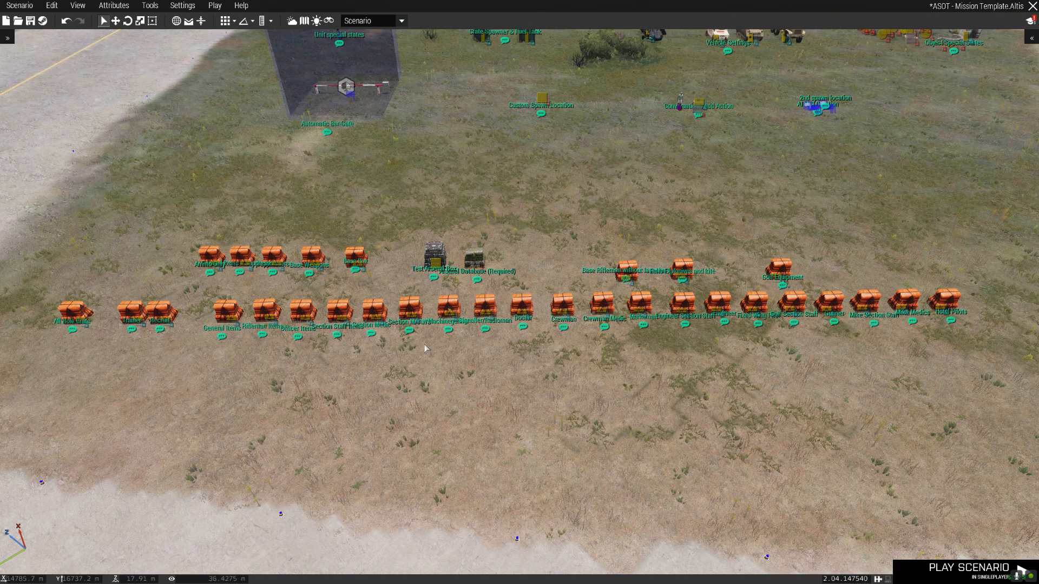
pyautogui.scroll(5, 422, 347)
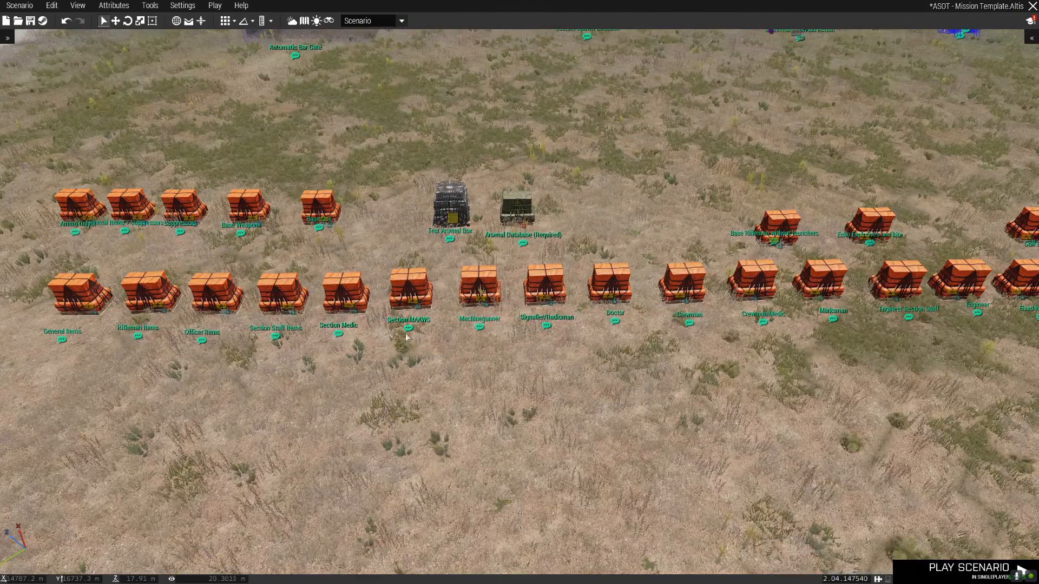
pyautogui.scroll(-4, 360, 344)
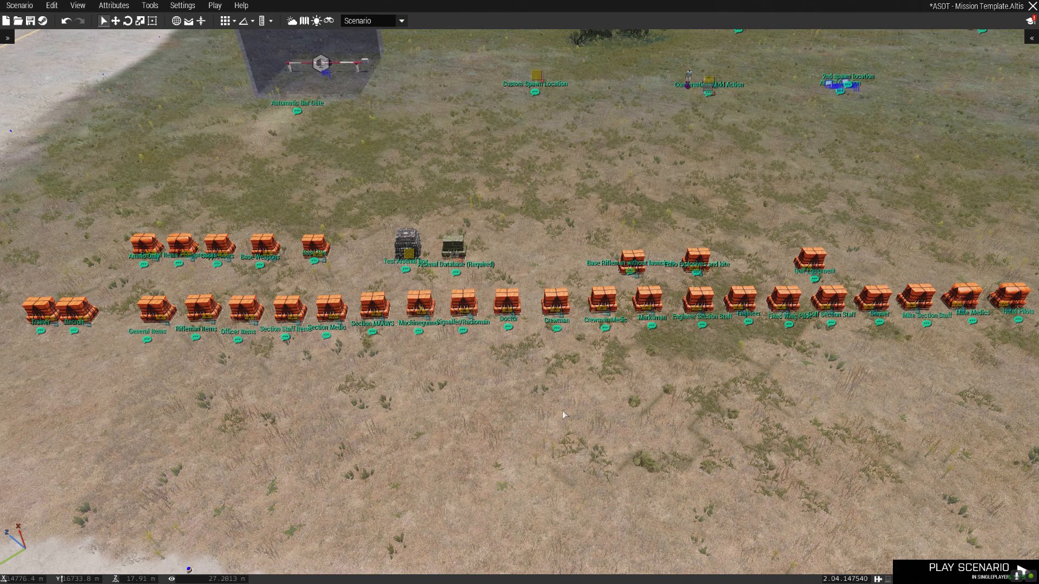
pyautogui.scroll(-2, 579, 403)
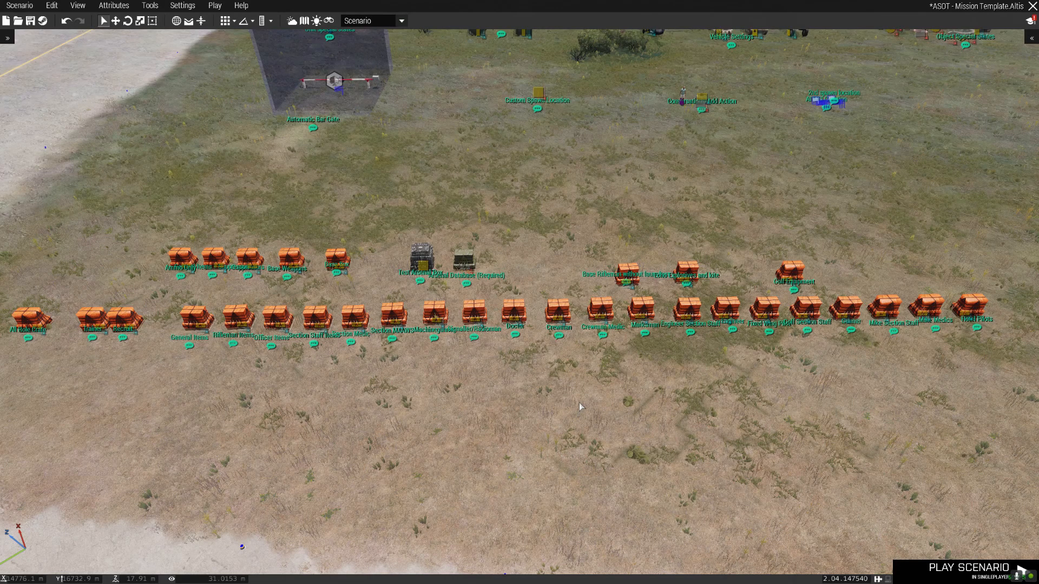
# Examine the Ammo Only, General Items + Suppressors, Suppressors and Base Weapons crates and the role crates in front of them.
pyautogui.press('a')
pyautogui.scroll(6, 400, 357)
pyautogui.press('w')
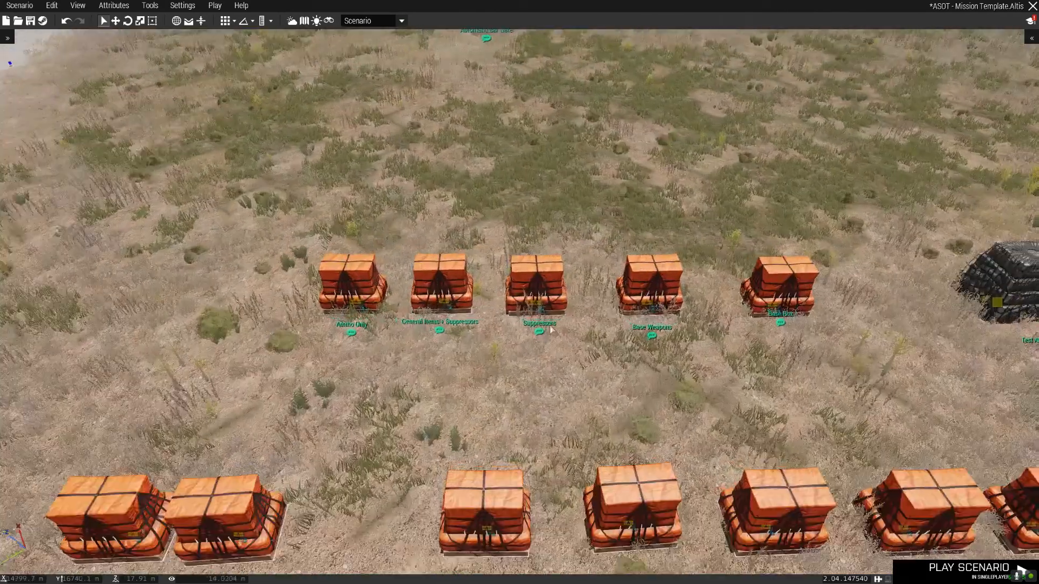
pyautogui.press('d')
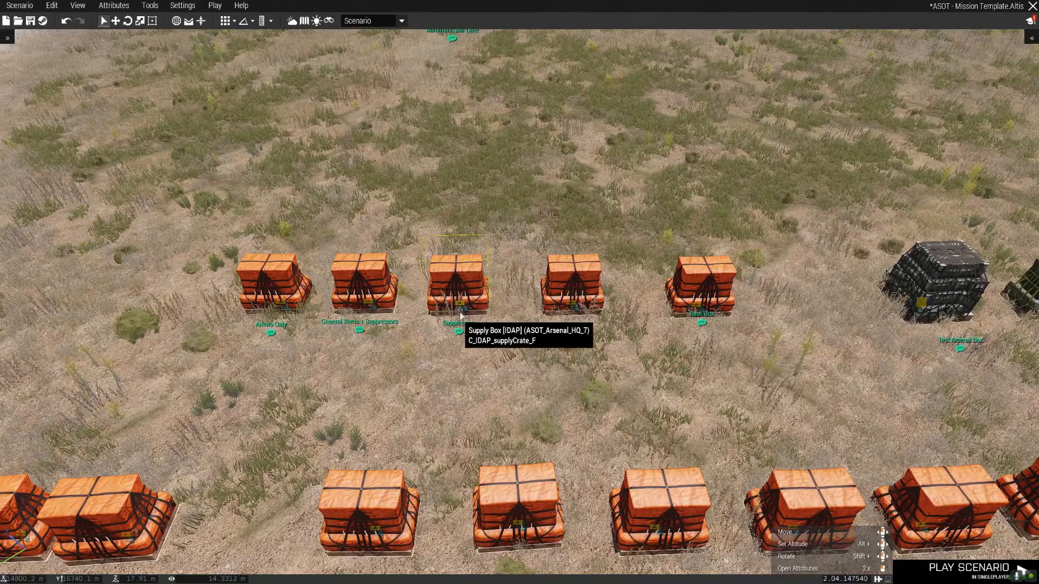
pyautogui.scroll(-3, 470, 294)
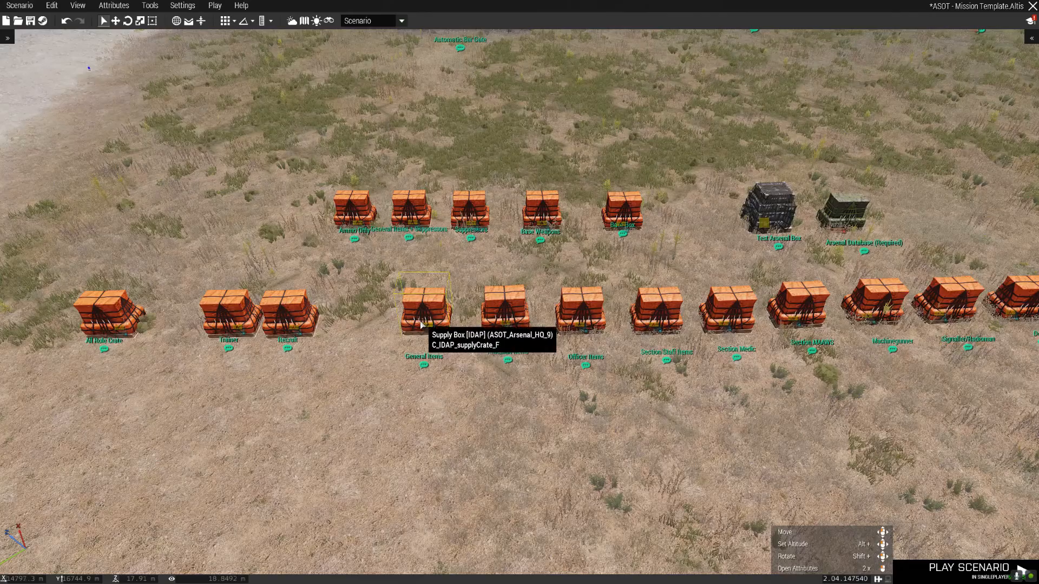
pyautogui.press('w')
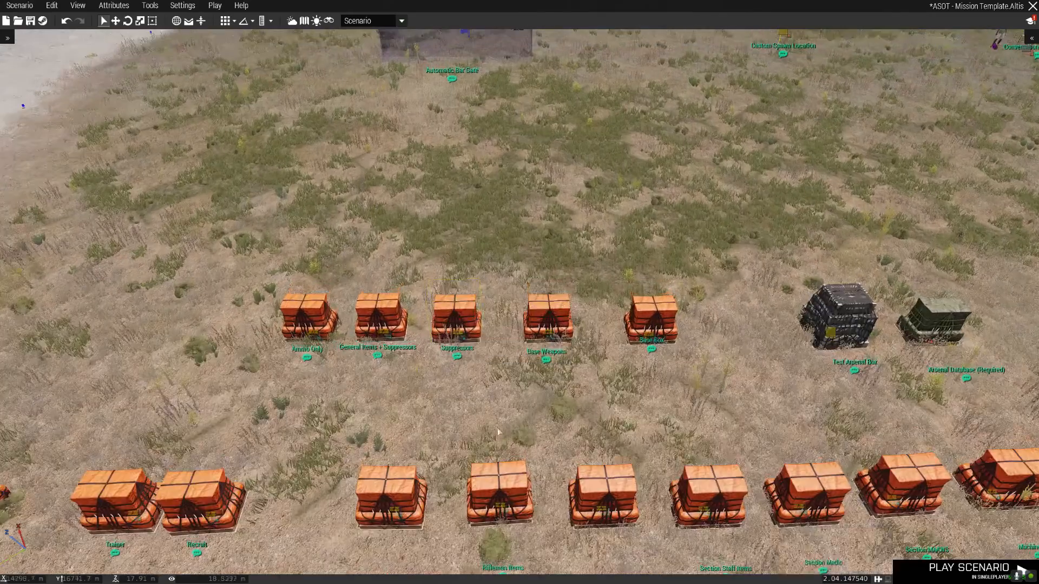
pyautogui.scroll(-2, 540, 395)
pyautogui.scroll(-2, 541, 395)
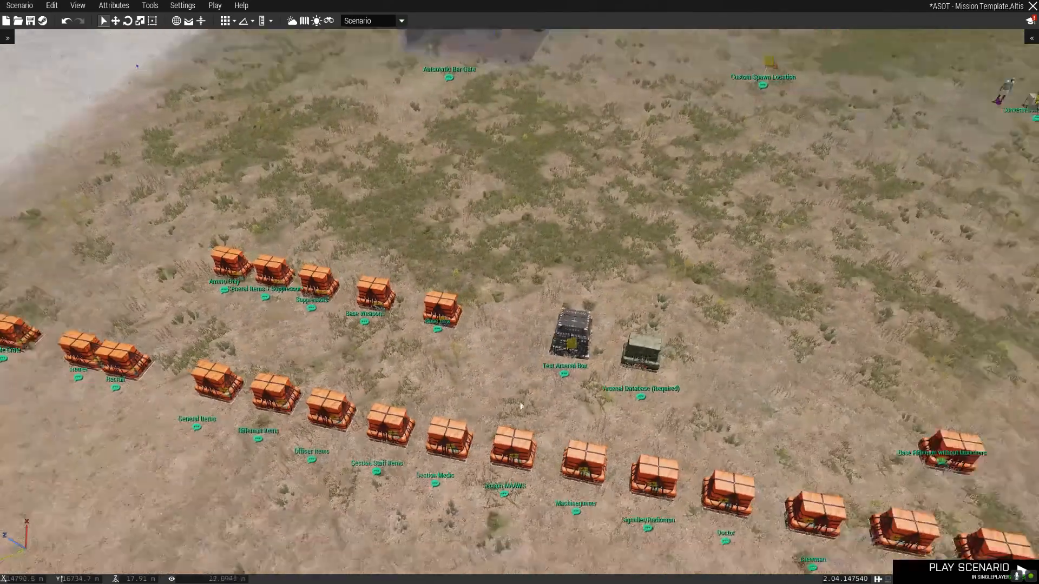
pyautogui.scroll(-3, 535, 404)
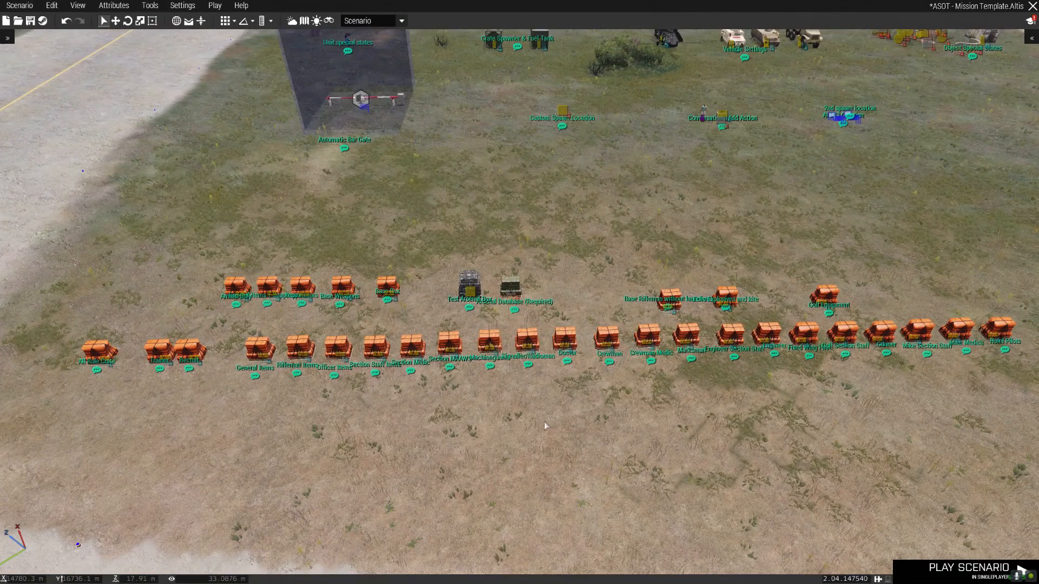
pyautogui.scroll(-3, 544, 421)
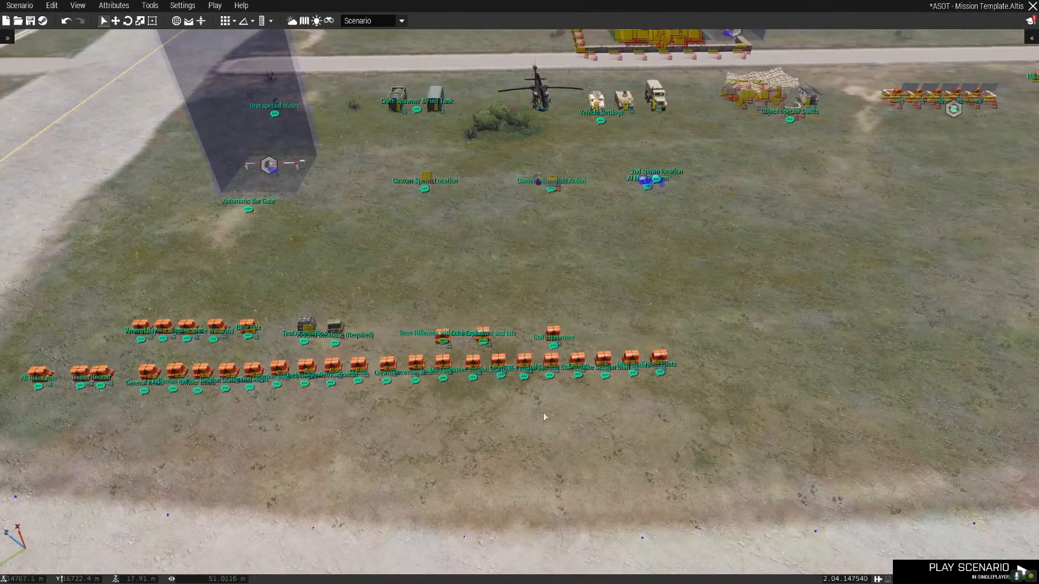
# Return past the parked ASOT vehicles to the blank signboards near the ASOT Units Only comment.
pyautogui.scroll(1, 544, 413)
pyautogui.moveTo(540, 407); pyautogui.dragTo(624, 399, button='right')
pyautogui.moveTo(525, 349); pyautogui.dragTo(594, 356, button='right')
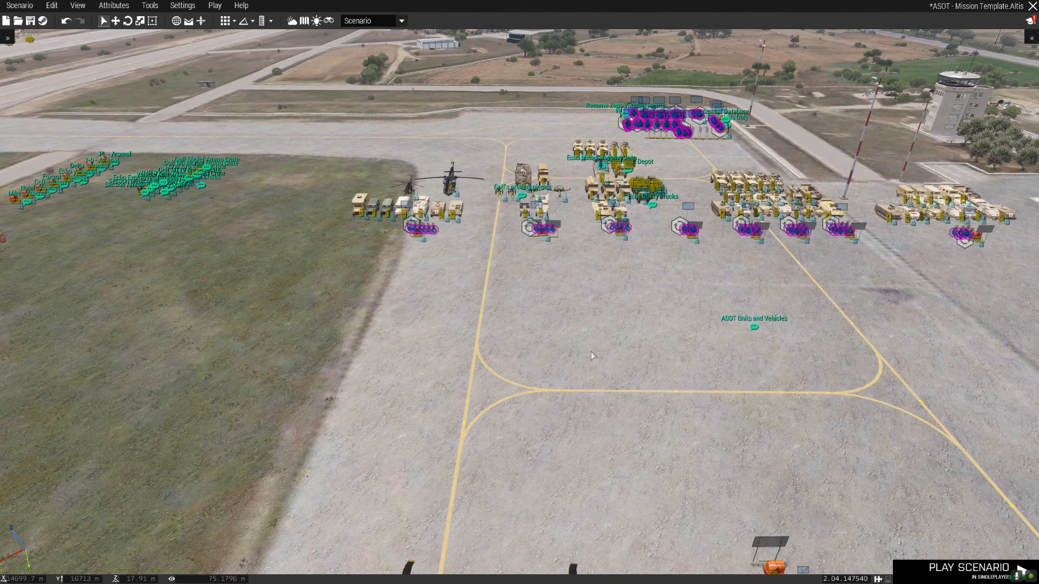
pyautogui.press('w')
pyautogui.press('d')
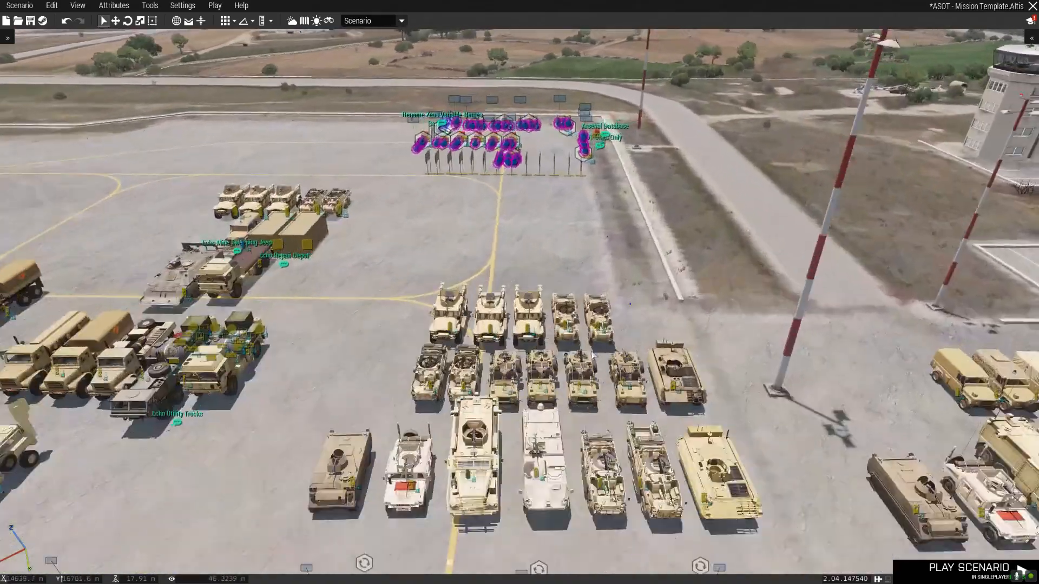
pyautogui.press('w')
pyautogui.moveTo(621, 350); pyautogui.dragTo(760, 365, button='right')
pyautogui.press('a')
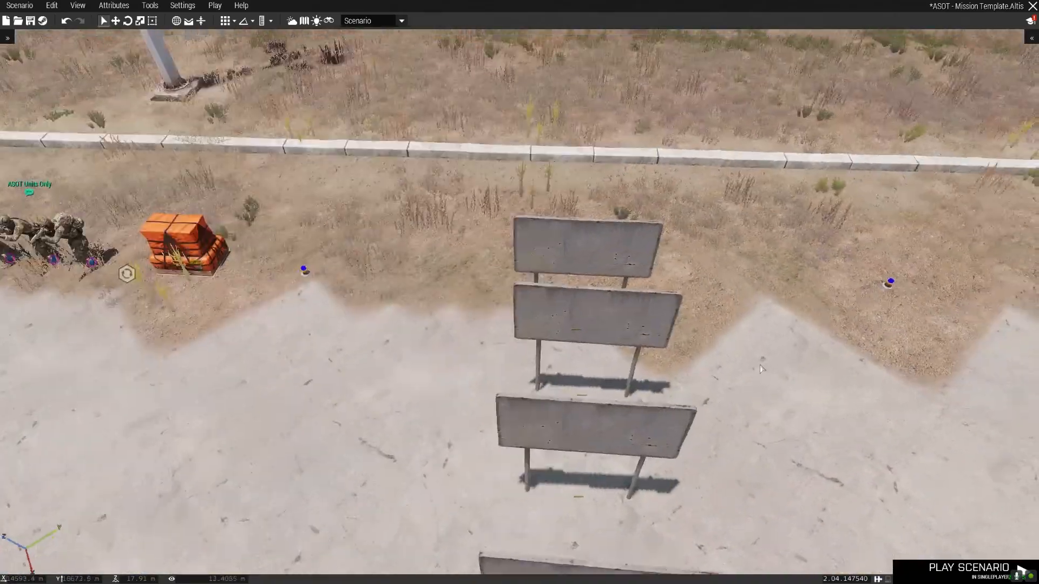
# Inspect the HQ_1 billboard's init script, reading its setObjectTexture line and the 1-0.paa sign image path in ASOTMedia.
pyautogui.doubleClick(395, 294)
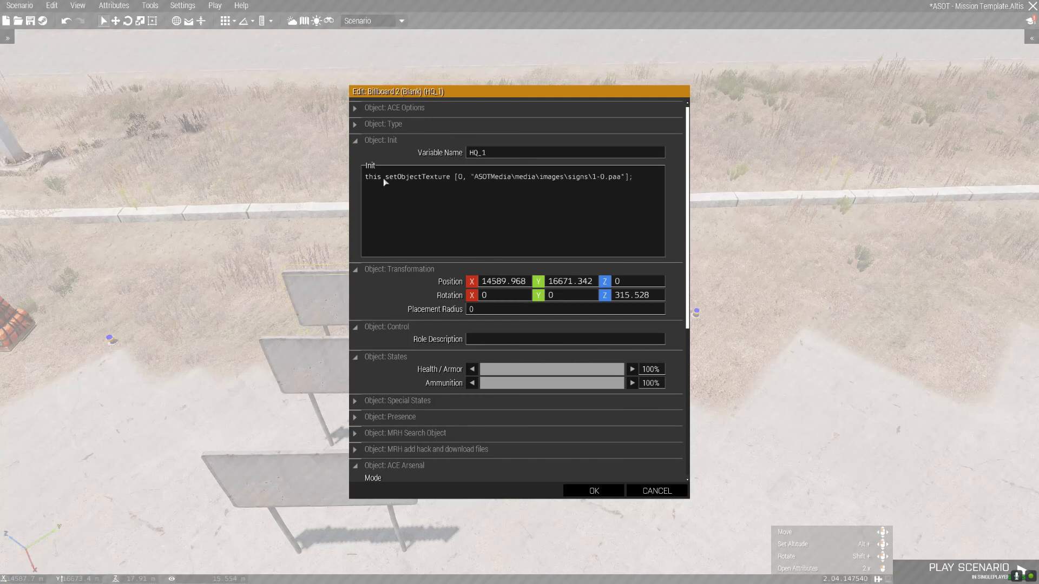
pyautogui.moveTo(372, 184); pyautogui.dragTo(564, 190)
pyautogui.click(483, 180)
pyautogui.moveTo(476, 181); pyautogui.dragTo(527, 180)
pyautogui.click(512, 182)
pyautogui.click(528, 179)
pyautogui.moveTo(595, 182); pyautogui.dragTo(624, 183)
pyautogui.click(626, 186)
pyautogui.moveTo(474, 180); pyautogui.dragTo(627, 180)
pyautogui.click(594, 491)
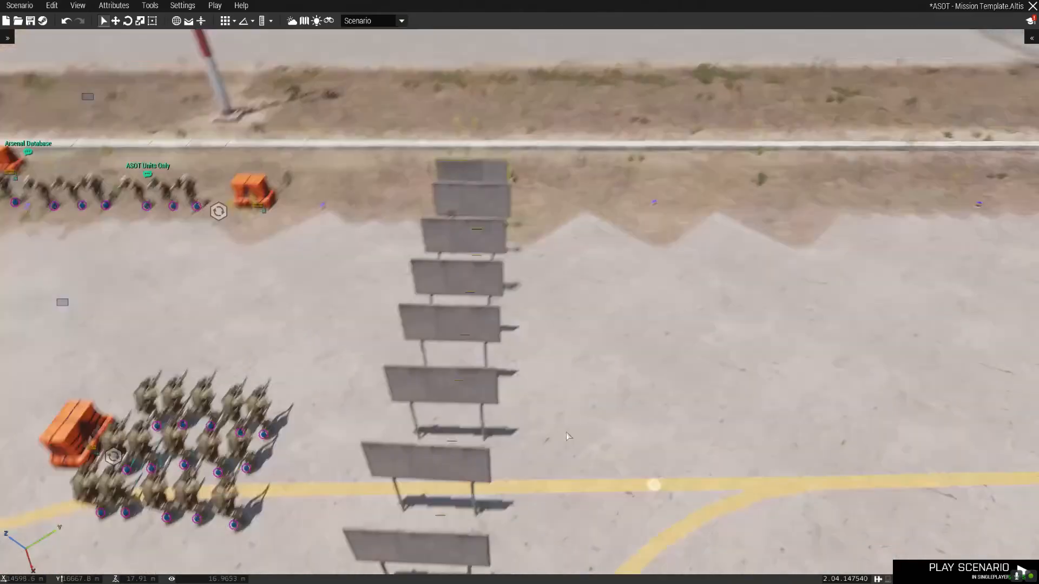
# Survey the full row of blank billboards beside the squads, selecting the whole row briefly and then clearing the selection.
pyautogui.scroll(-5, 564, 435)
pyautogui.moveTo(563, 434); pyautogui.dragTo(579, 413, button='right')
pyautogui.press('a')
pyautogui.moveTo(789, 117); pyautogui.dragTo(613, 342)
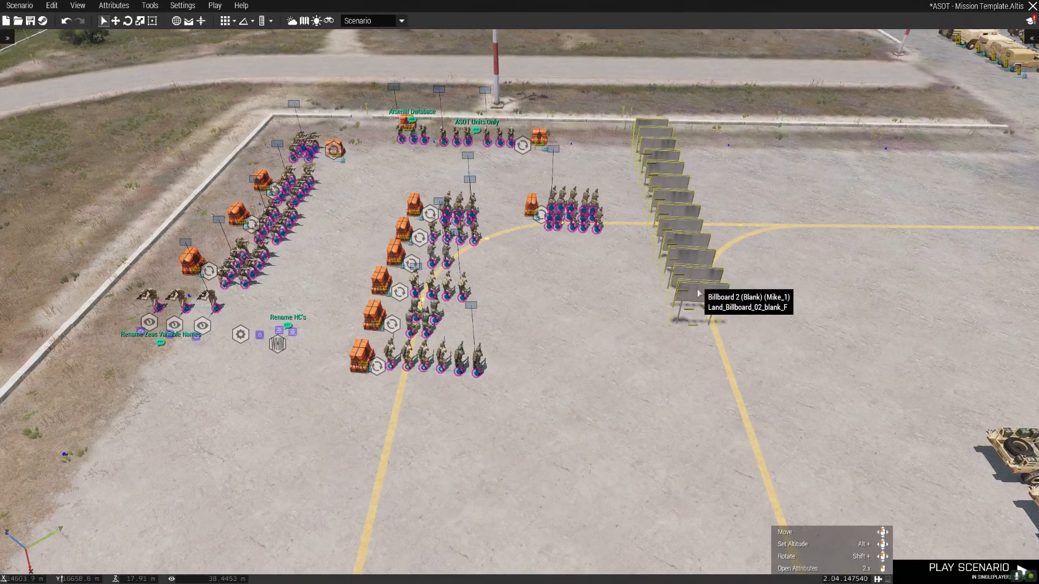
pyautogui.click(660, 281)
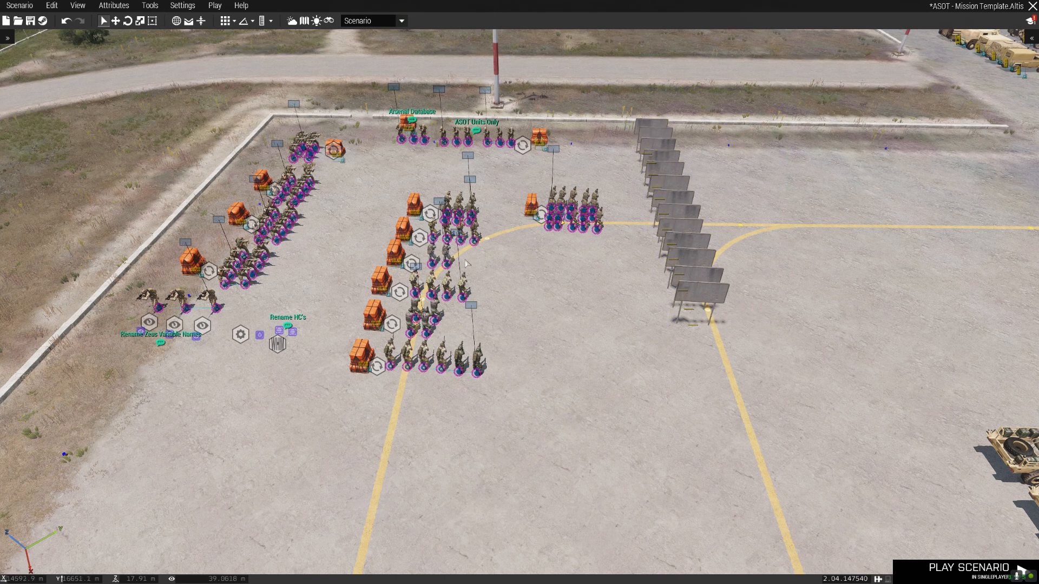
pyautogui.press('w')
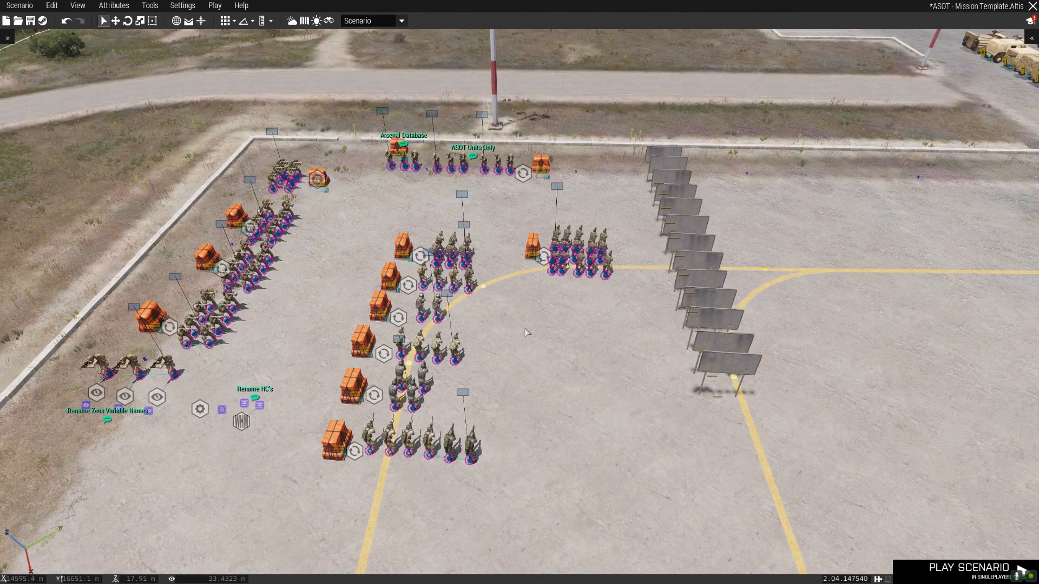
pyautogui.scroll(1, 523, 330)
pyautogui.scroll(-2, 532, 328)
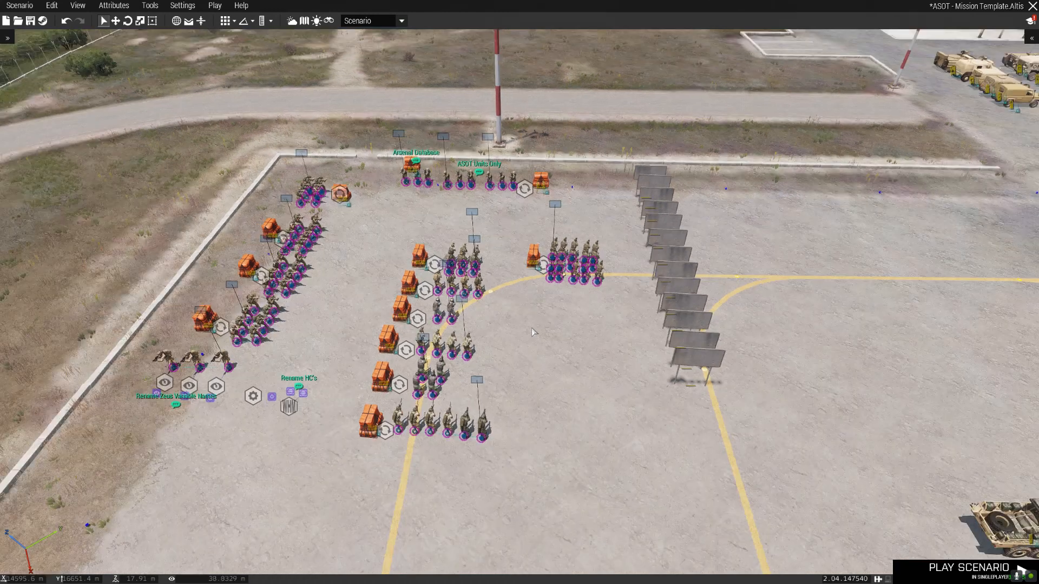
pyautogui.press('d')
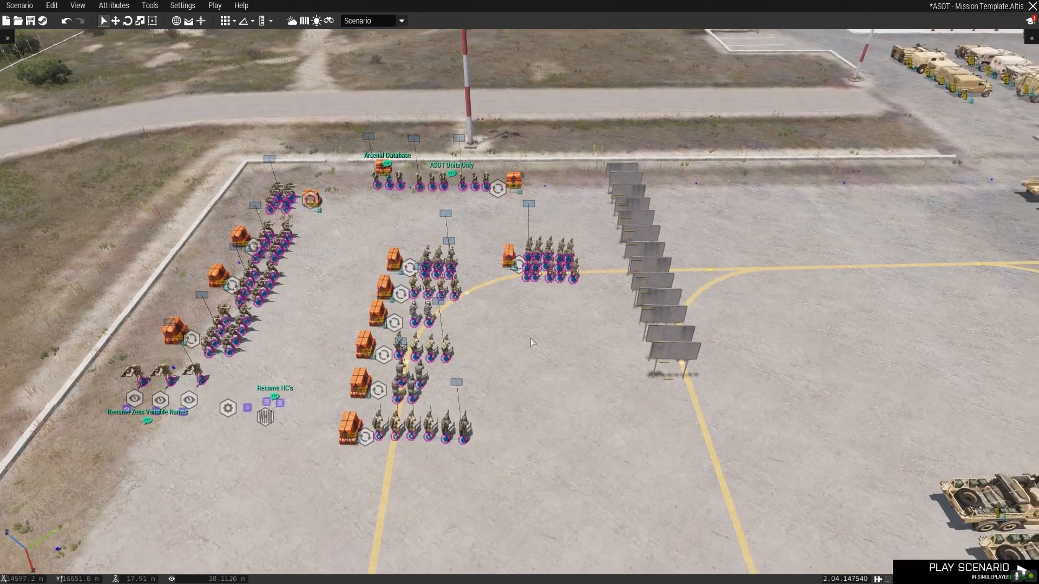
pyautogui.press('w')
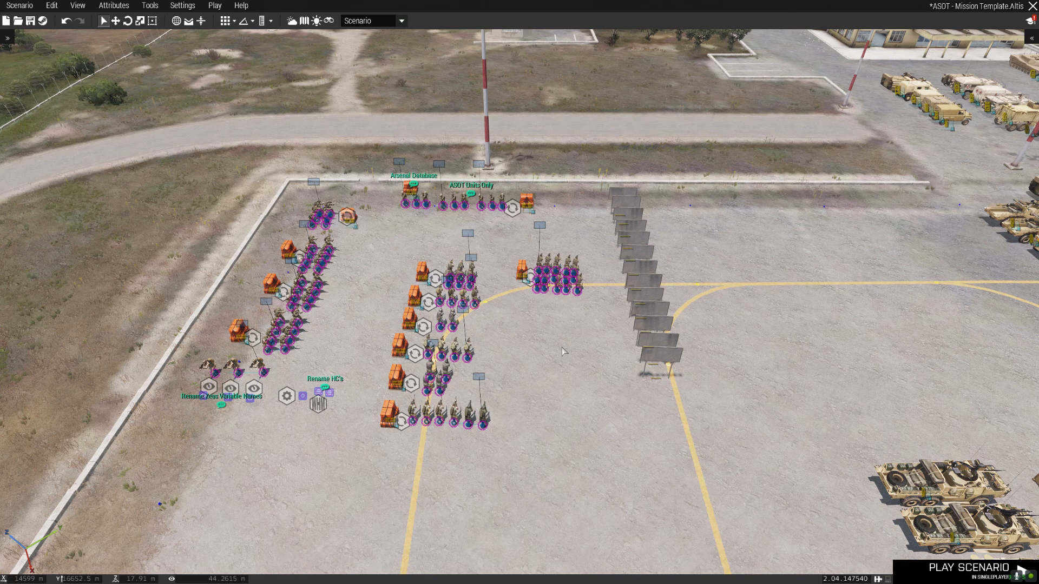
# Switch to the mission template folder in Windows Explorer, look inside Optional Files and Scripts, and return to the template folder.
pyautogui.hotkey('alt', 'Tab')
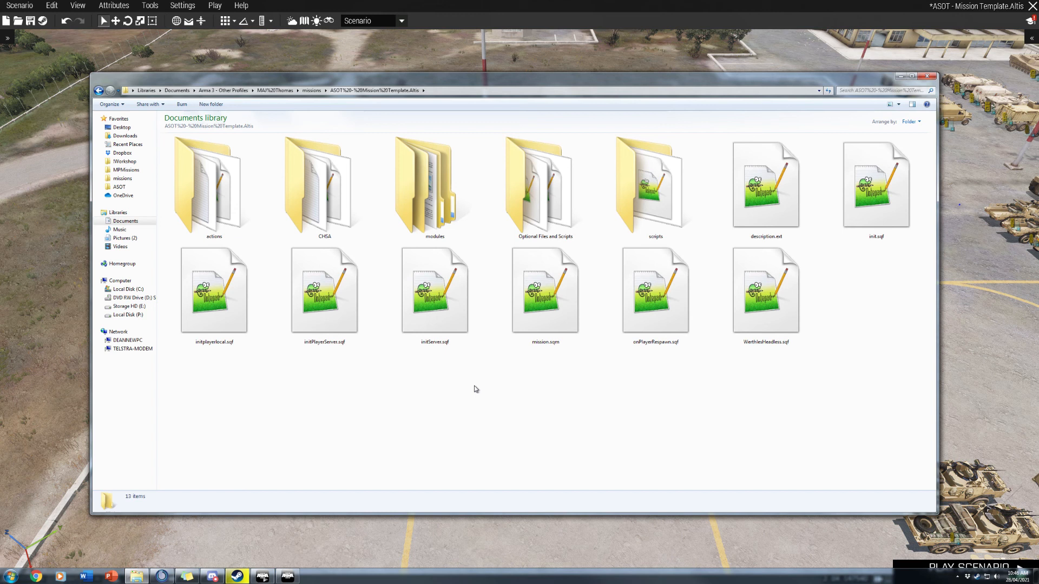
pyautogui.doubleClick(540, 201)
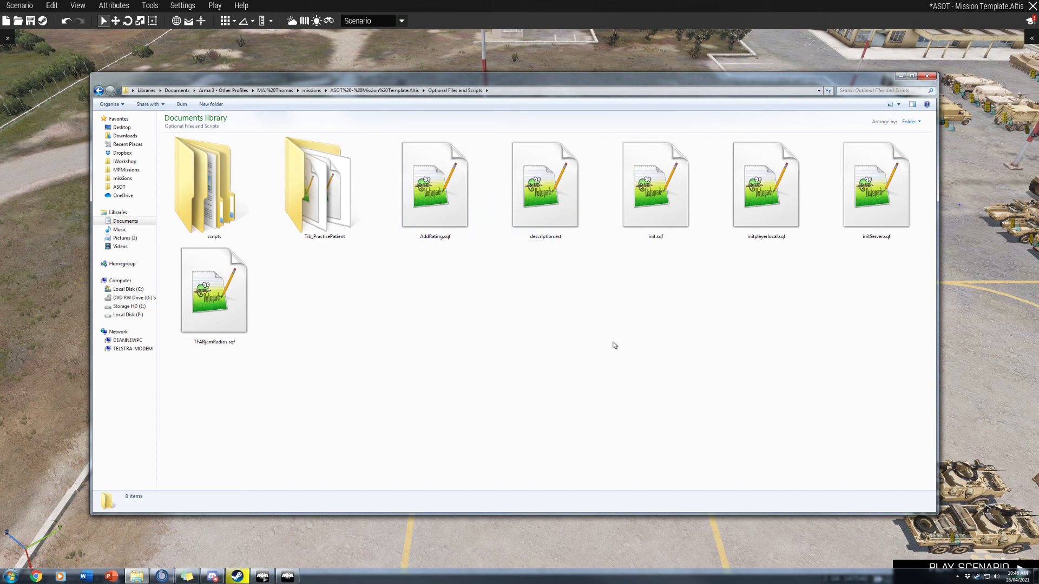
pyautogui.click(379, 91)
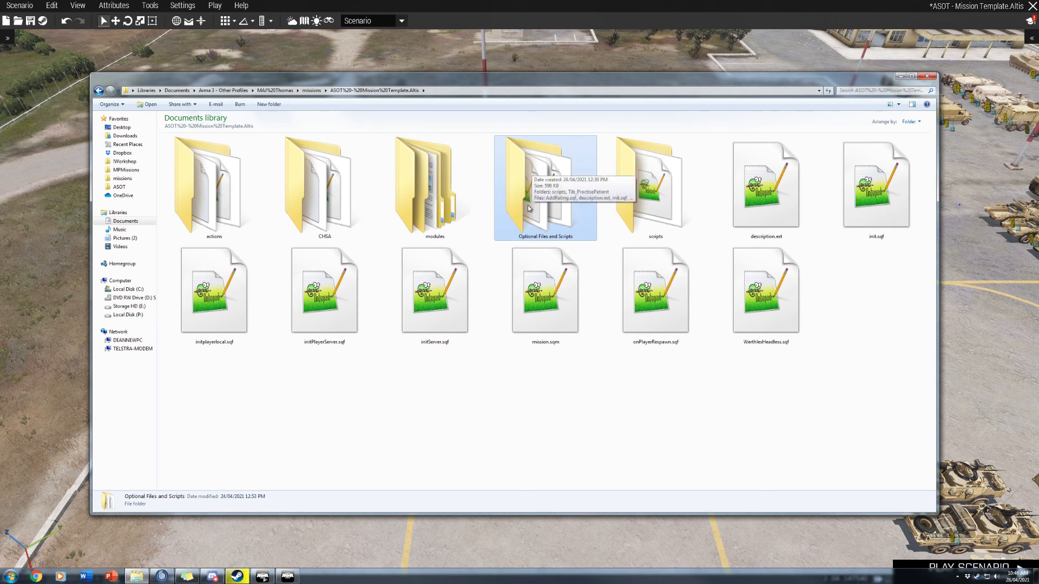
pyautogui.click(554, 371)
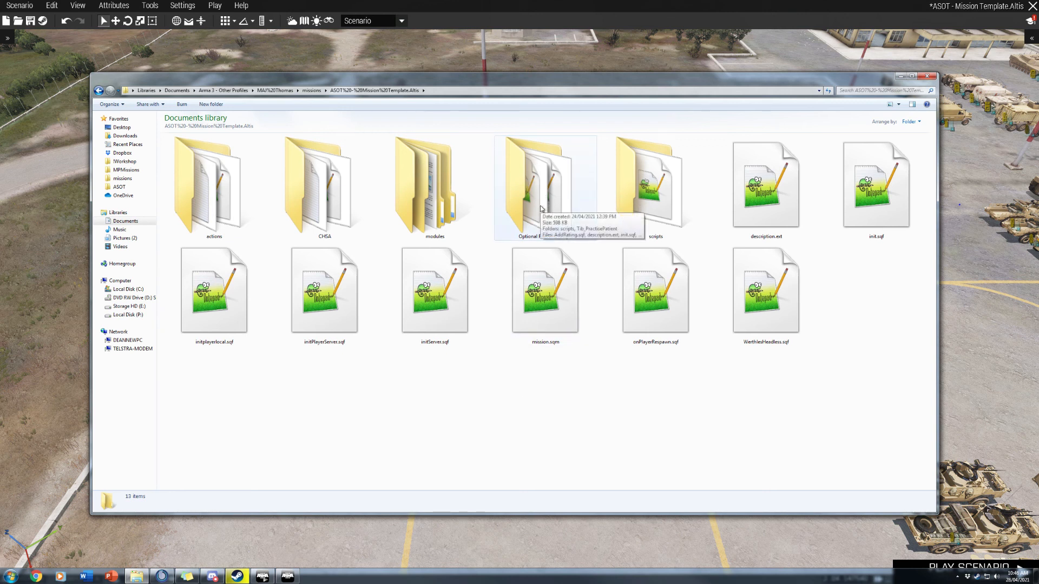
# Select every item in the mission template folder except mission.sqm and the Optional Files and Scripts folder.
pyautogui.moveTo(831, 379); pyautogui.dragTo(195, 156)
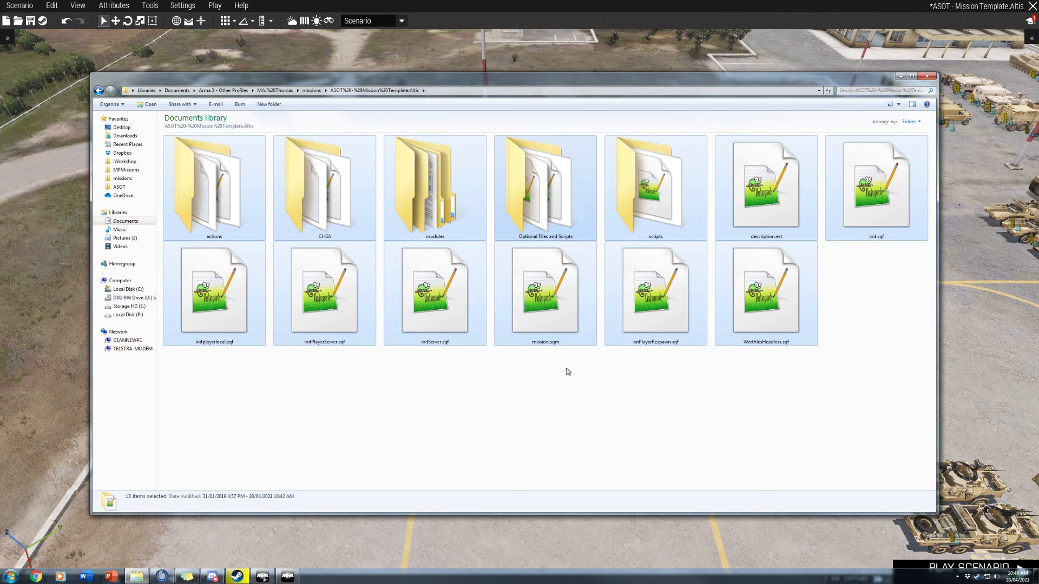
pyautogui.keyDown('ctrl'); pyautogui.click(555, 317); pyautogui.keyUp('ctrl')
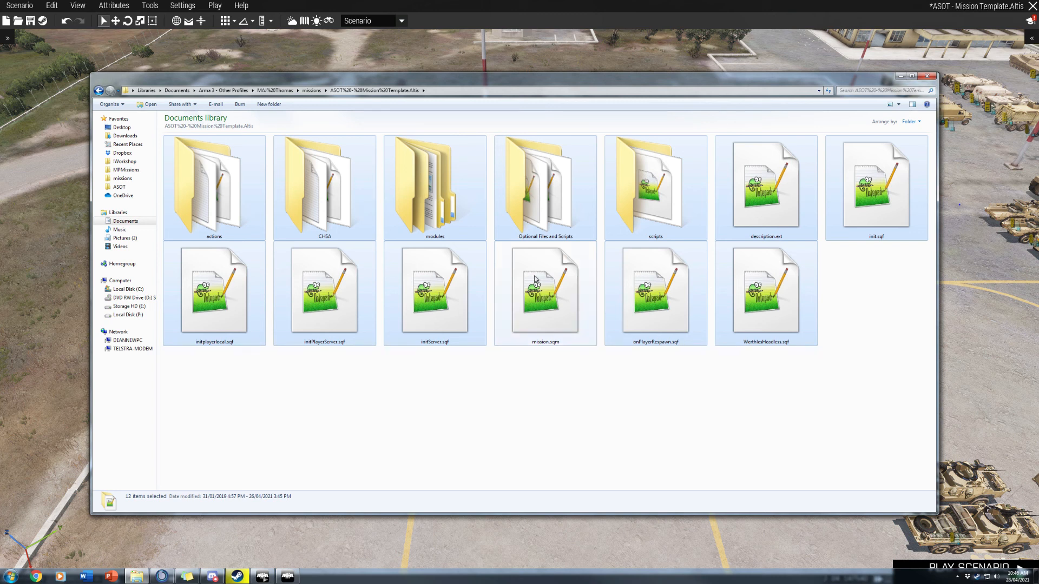
pyautogui.keyDown('ctrl'); pyautogui.click(537, 198); pyautogui.keyUp('ctrl')
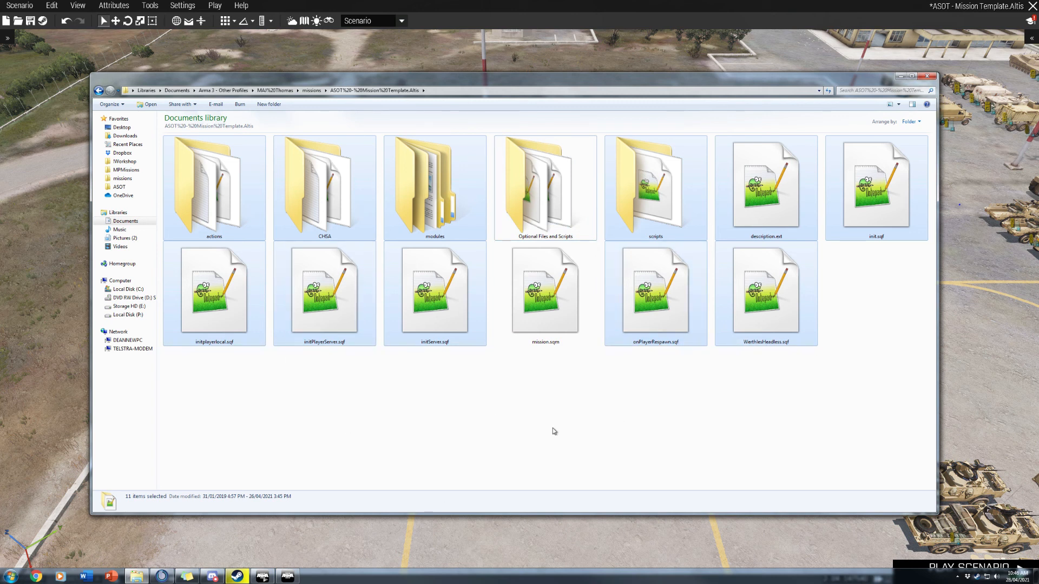
# Open description.ext from the Optional Files and Scripts folder in Notepad++.
pyautogui.click(541, 212)
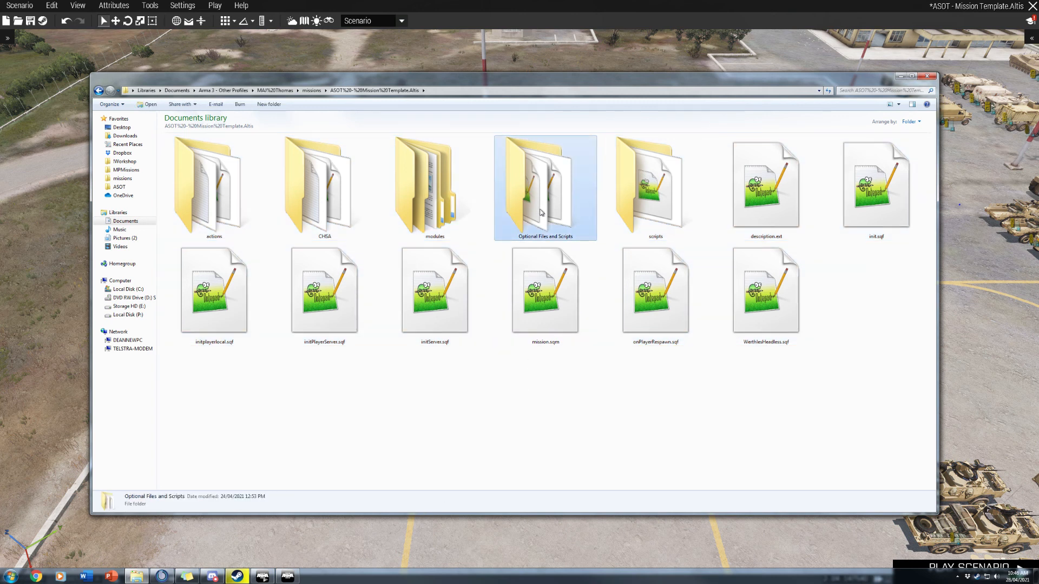
pyautogui.doubleClick(542, 213)
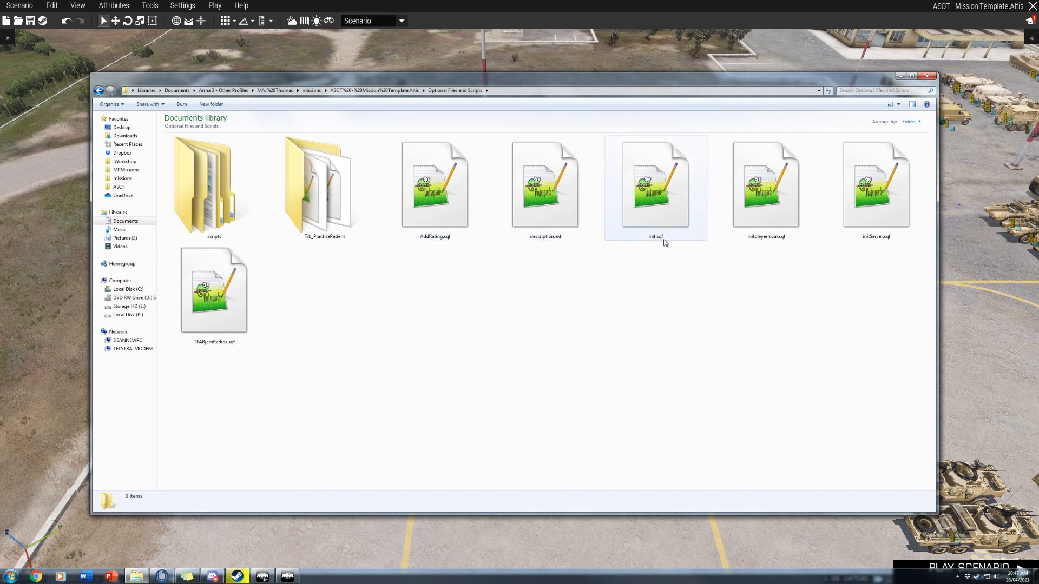
pyautogui.press('BackSpace')
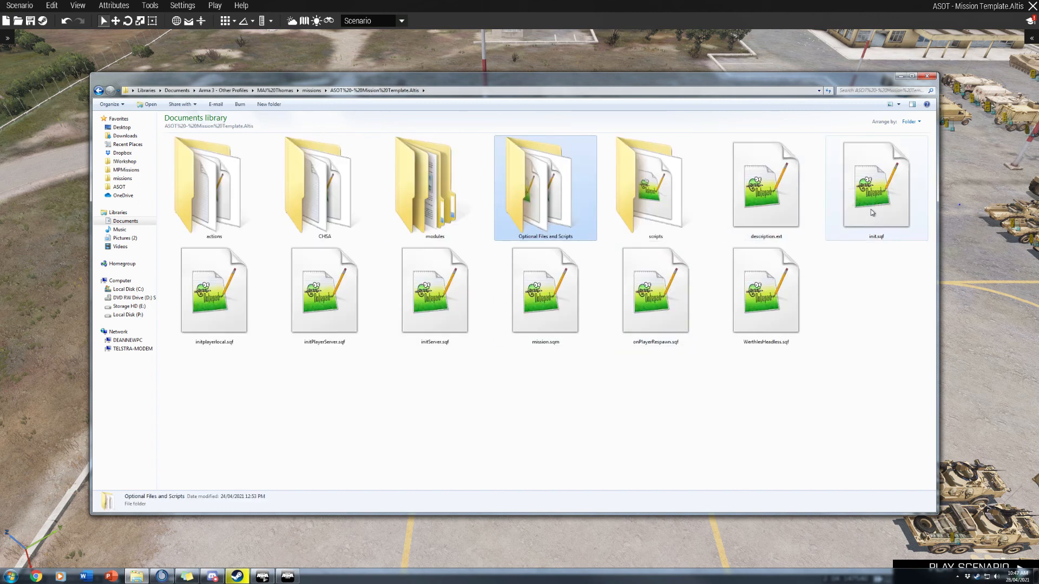
pyautogui.doubleClick(548, 210)
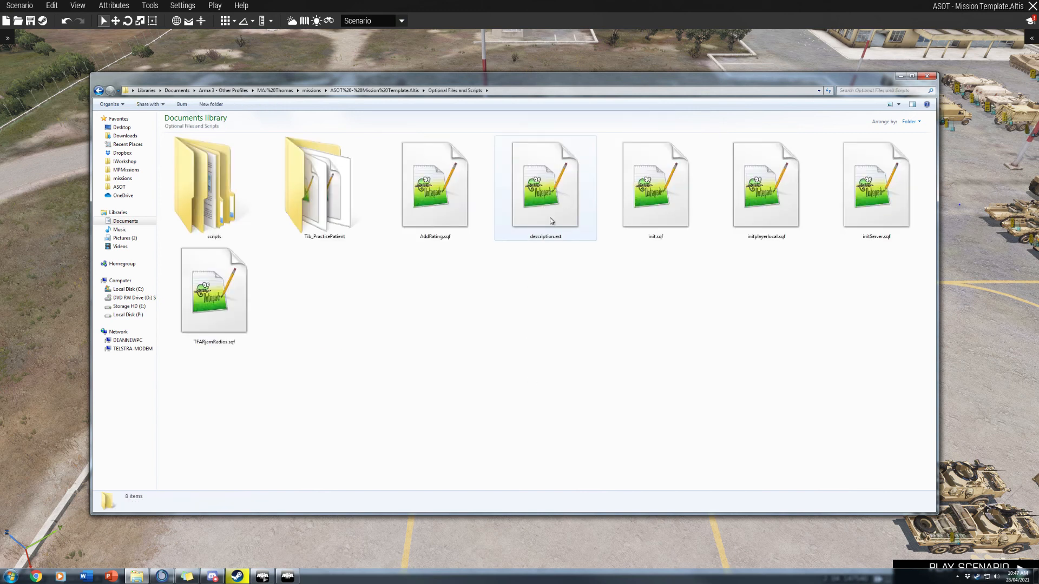
pyautogui.doubleClick(547, 191)
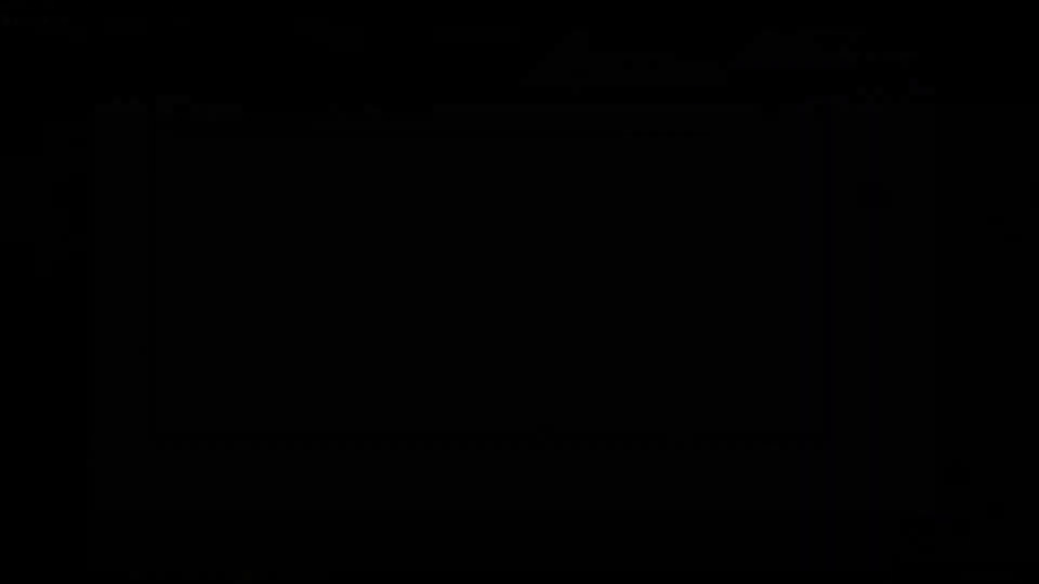
# Read the opening comment of the optional description.ext about allowing CBRN, highlighting its reference to the server init script.
pyautogui.moveTo(176, 135); pyautogui.dragTo(733, 135)
pyautogui.click(471, 160)
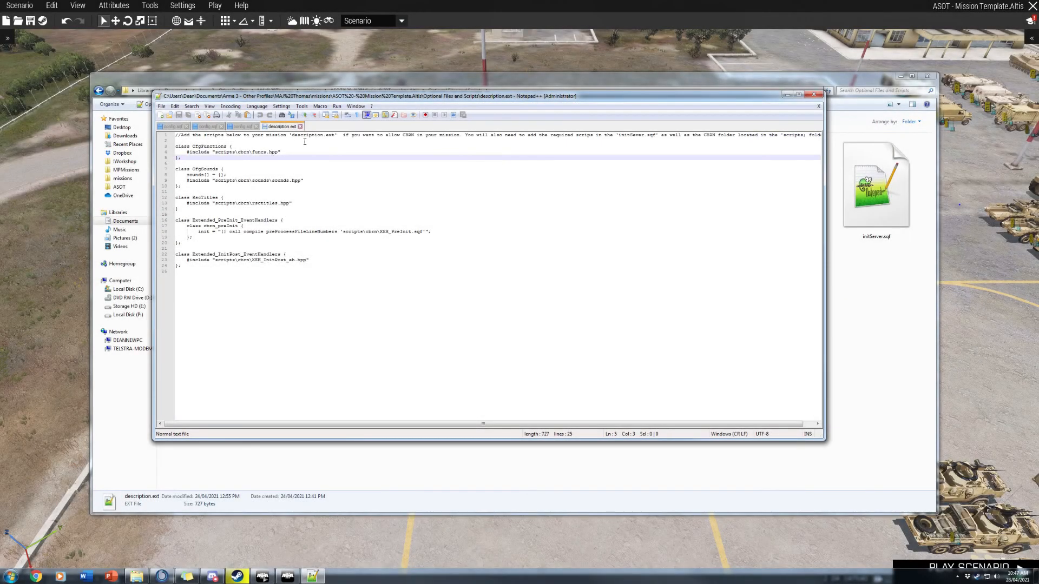
pyautogui.click(305, 141)
pyautogui.click(371, 285)
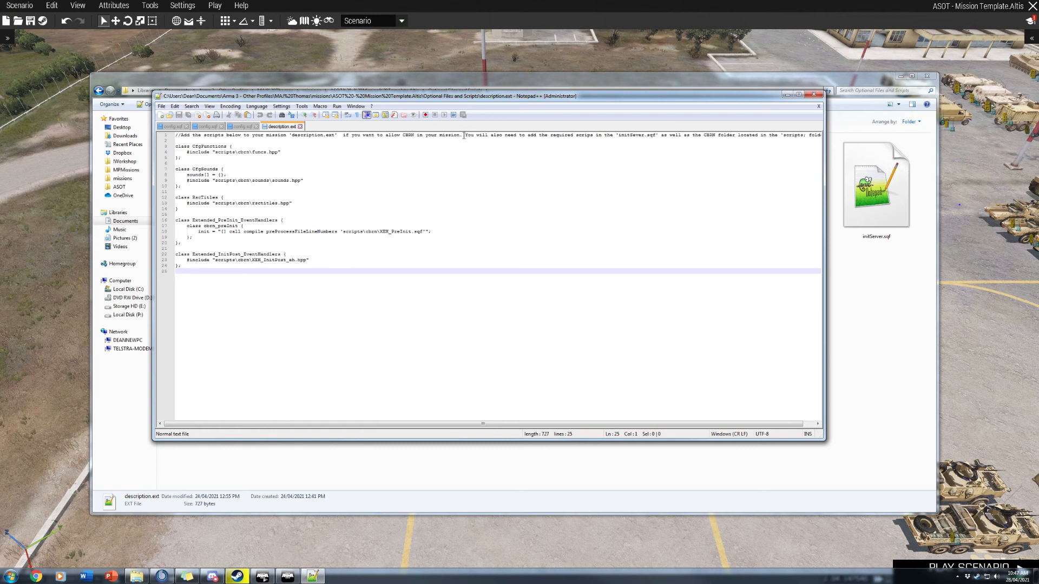
pyautogui.moveTo(616, 135); pyautogui.dragTo(658, 136)
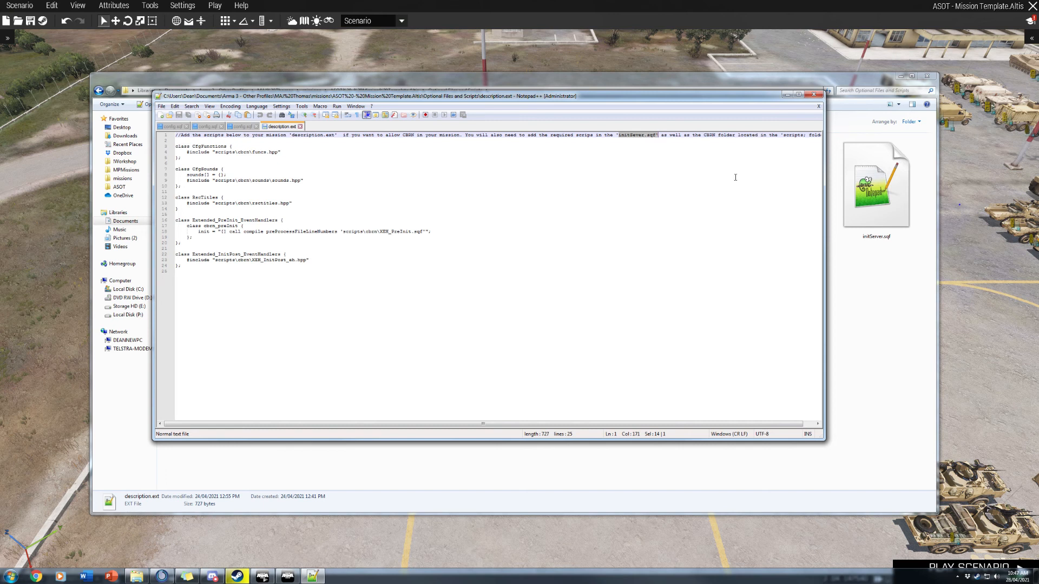
# Locate initServer.sqf among the optional files, and read the rest of the description.ext comment about the CBRN folder.
pyautogui.click(898, 209)
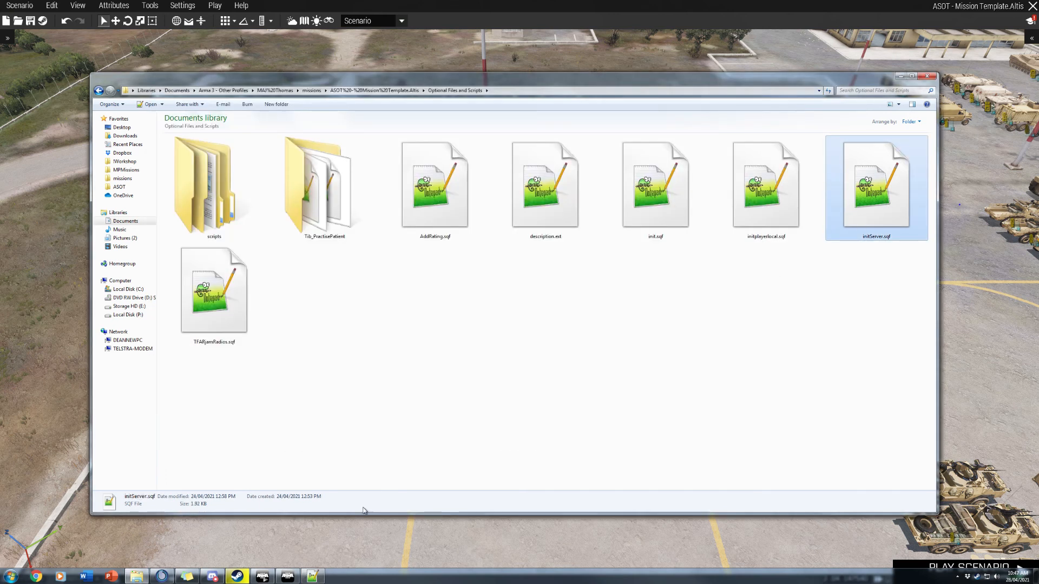
pyautogui.click(313, 576)
pyautogui.click(683, 140)
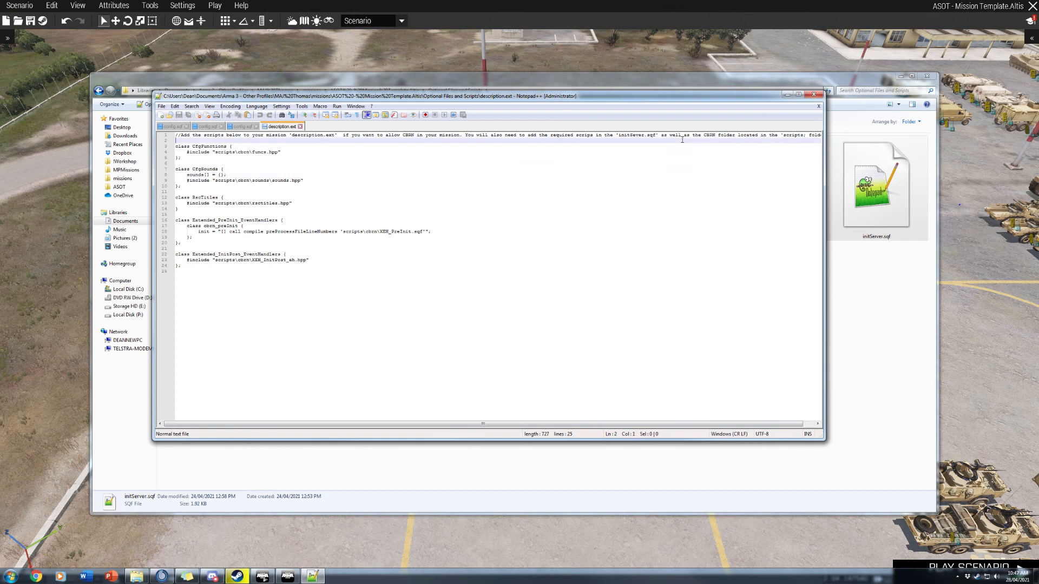
pyautogui.click(796, 134)
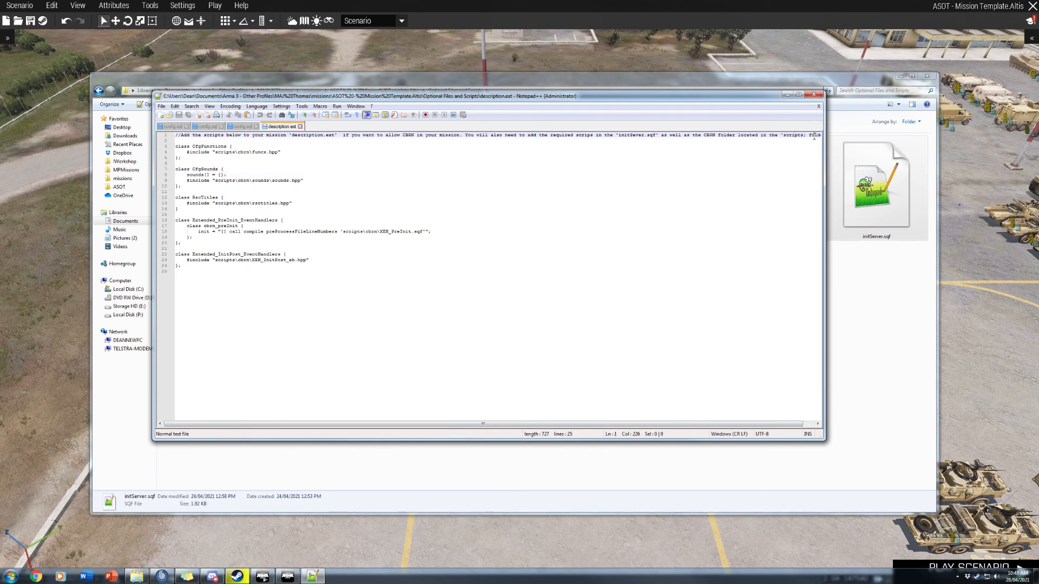
pyautogui.hscroll(1, 634, 417)
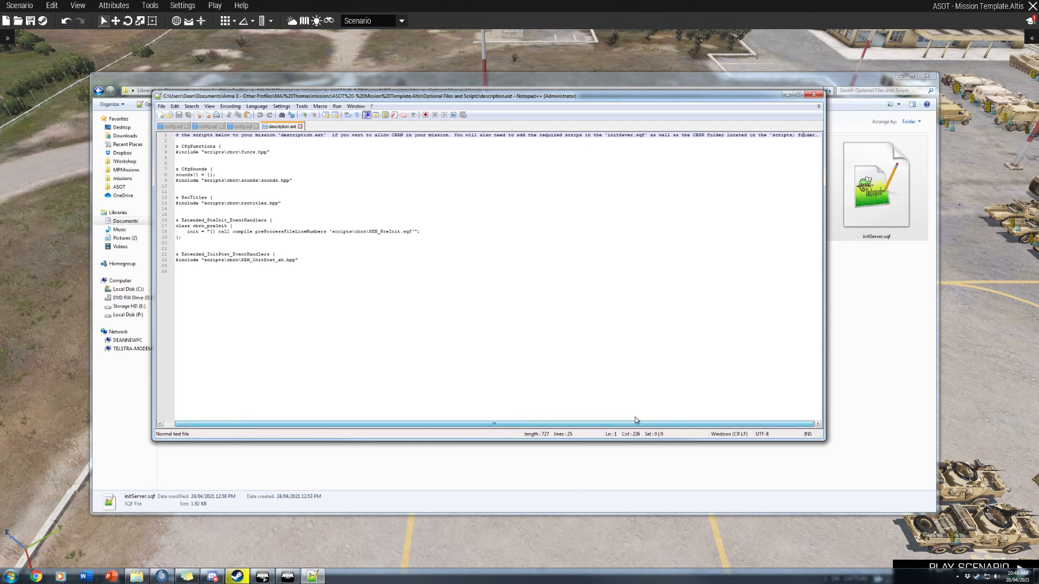
# Check the optional scripts folder for the cbrn folder, and return to Optional Files and Scripts.
pyautogui.click(890, 334)
pyautogui.doubleClick(216, 215)
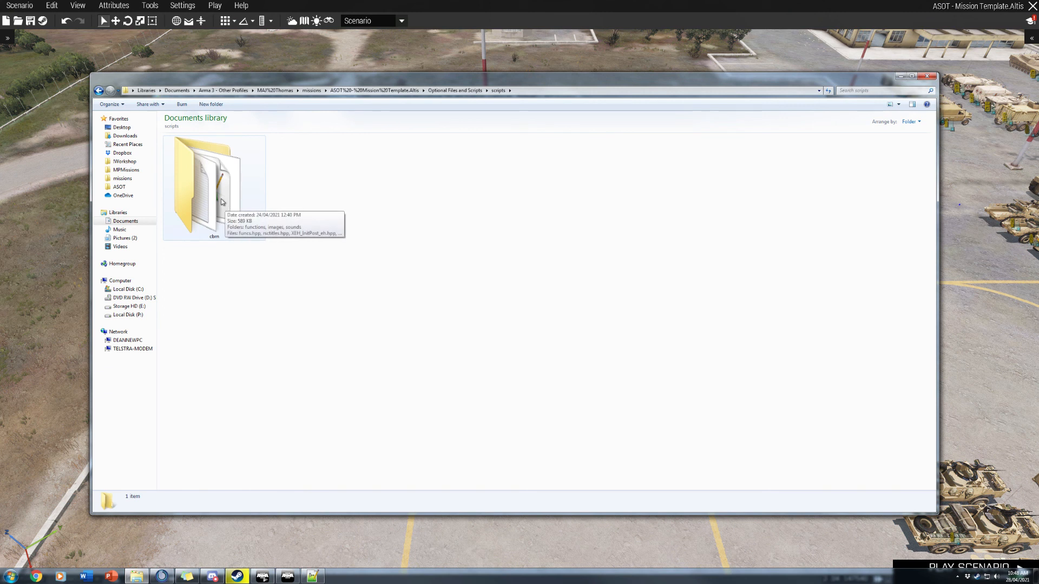
pyautogui.click(99, 91)
pyautogui.click(553, 327)
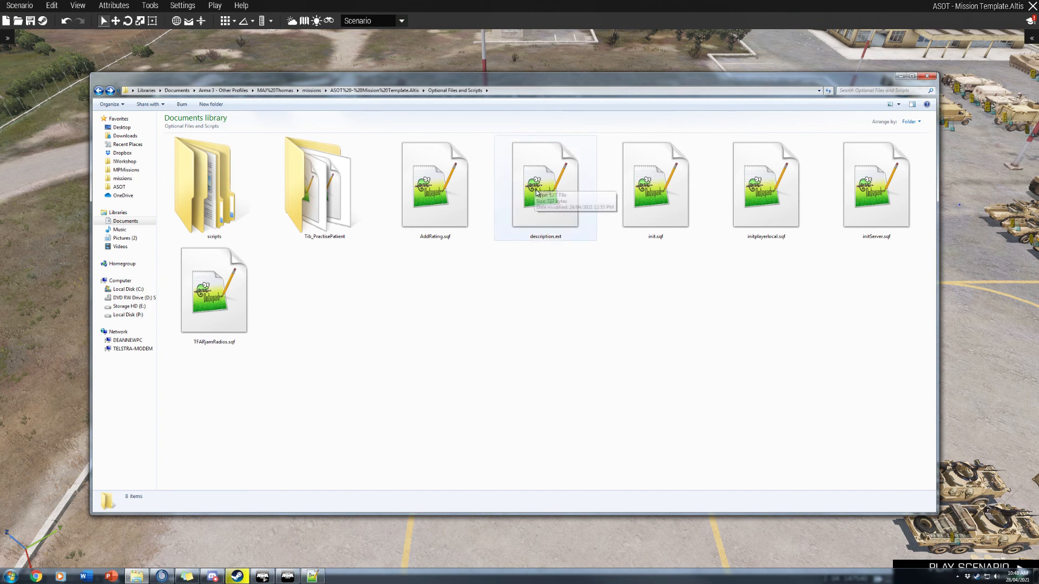
# Open the mission template's own description.ext alongside the optional version in Notepad++.
pyautogui.click(312, 577)
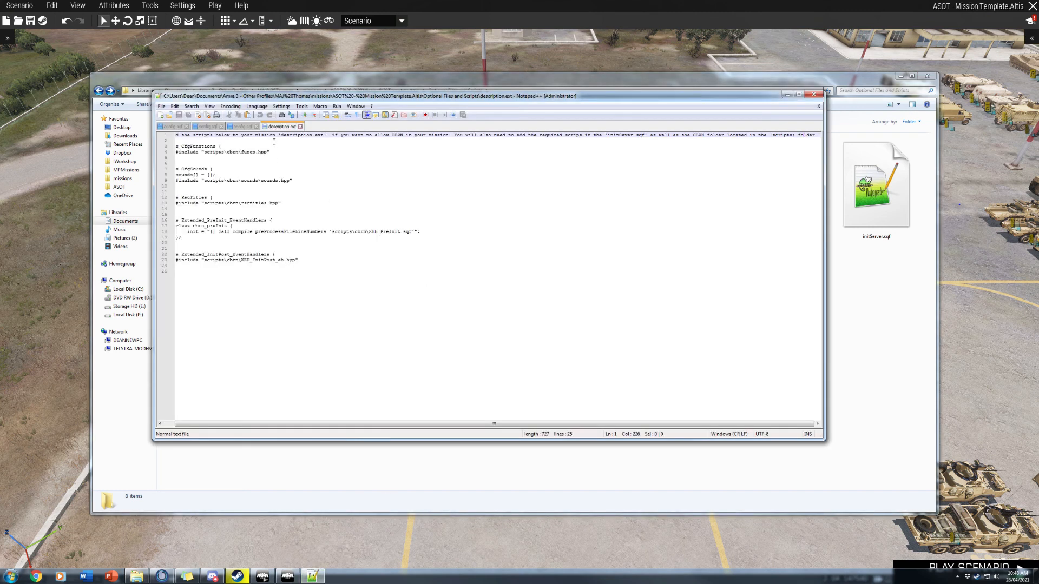
pyautogui.click(414, 480)
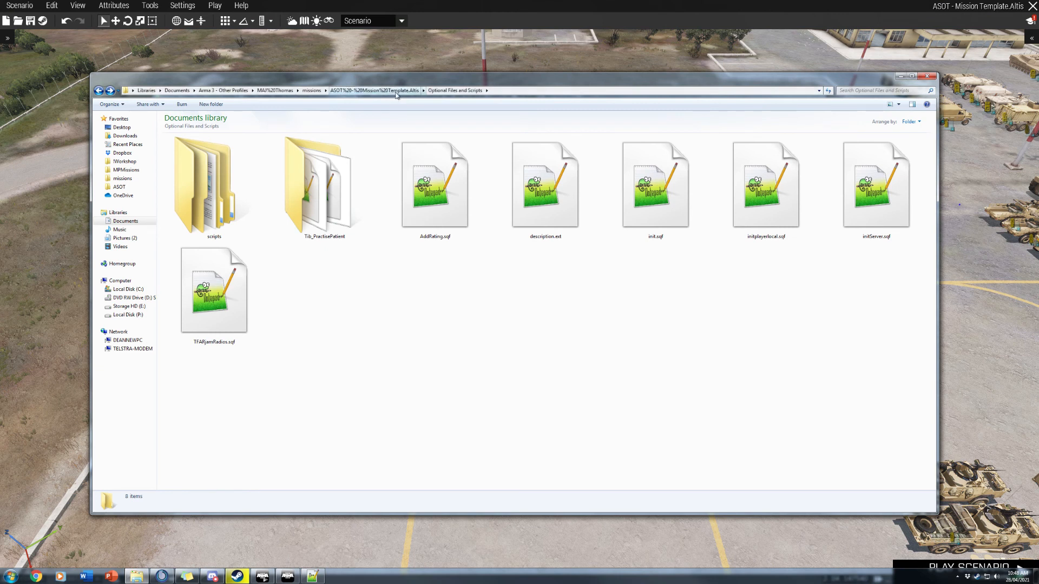
pyautogui.click(374, 91)
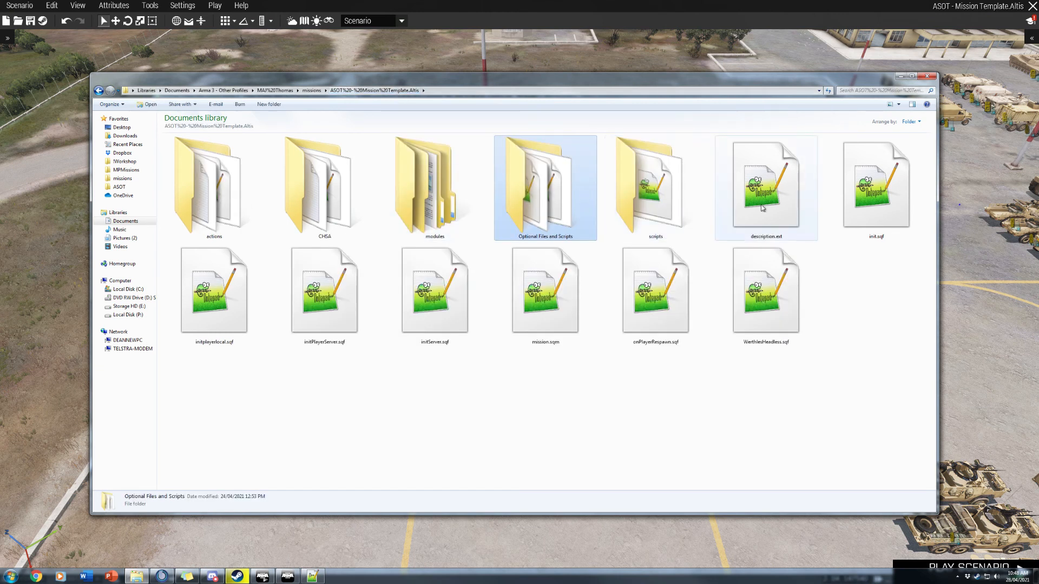
pyautogui.doubleClick(767, 180)
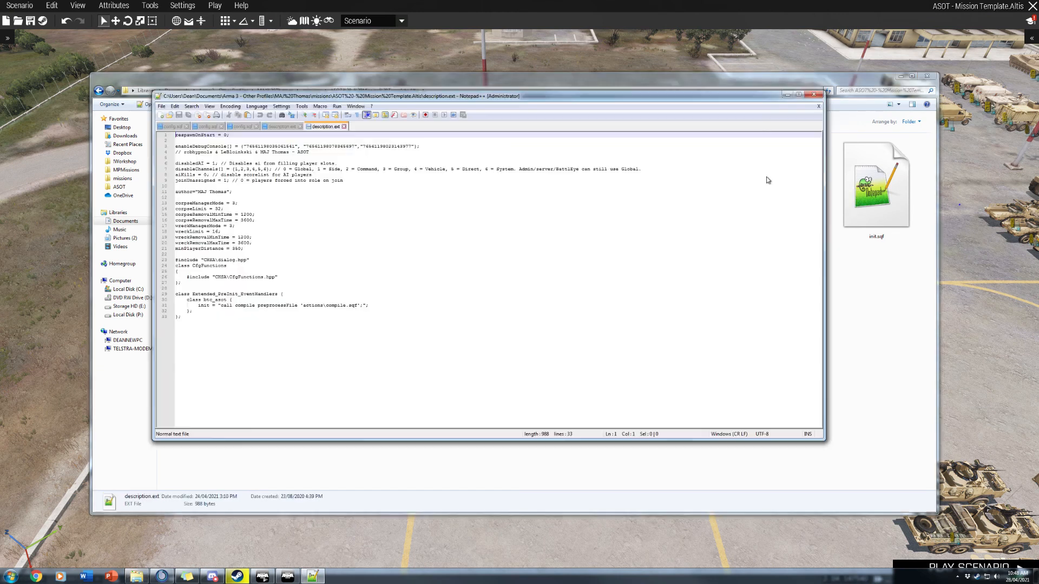
# Copy all the CBRN class definitions below the comment in the optional description.ext, from CfgFunctions through Extended_InitPost_EventHandlers.
pyautogui.click(287, 127)
pyautogui.click(301, 260)
pyautogui.moveTo(301, 259); pyautogui.dragTo(184, 159)
pyautogui.click(177, 140)
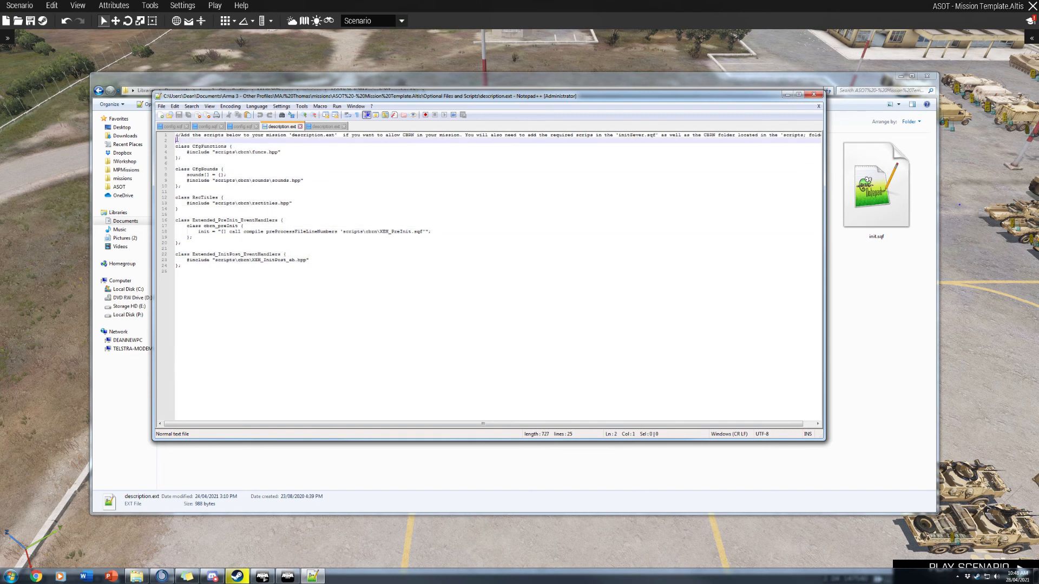
pyautogui.click(177, 135)
pyautogui.moveTo(317, 267); pyautogui.dragTo(171, 151)
pyautogui.hotkey('ctrl', 'c')
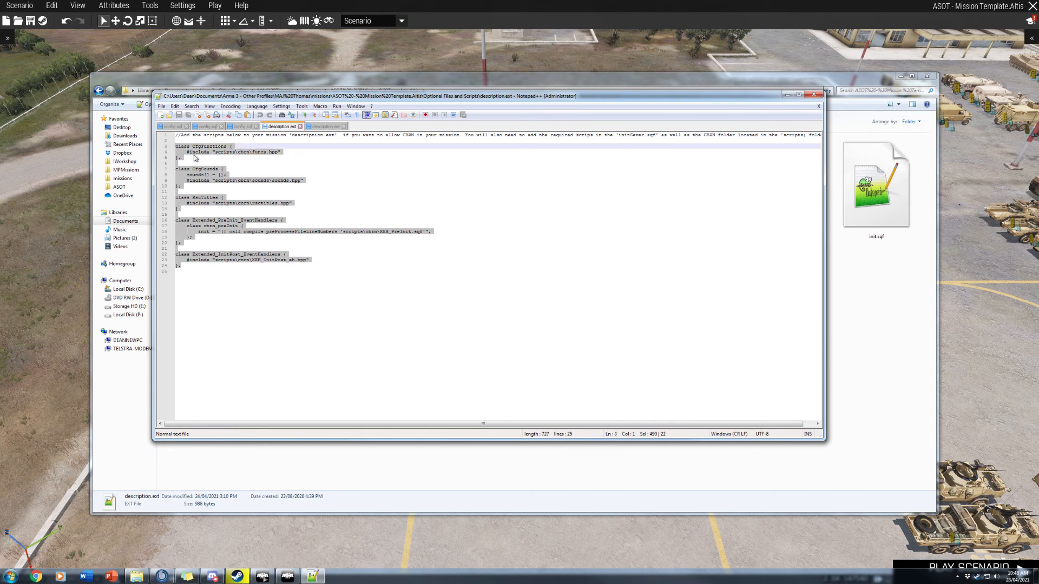
# Try pasting the CBRN class definitions below the last class in the mission's description.ext after a blank line, and undo the paste.
pyautogui.click(326, 126)
pyautogui.click(231, 325)
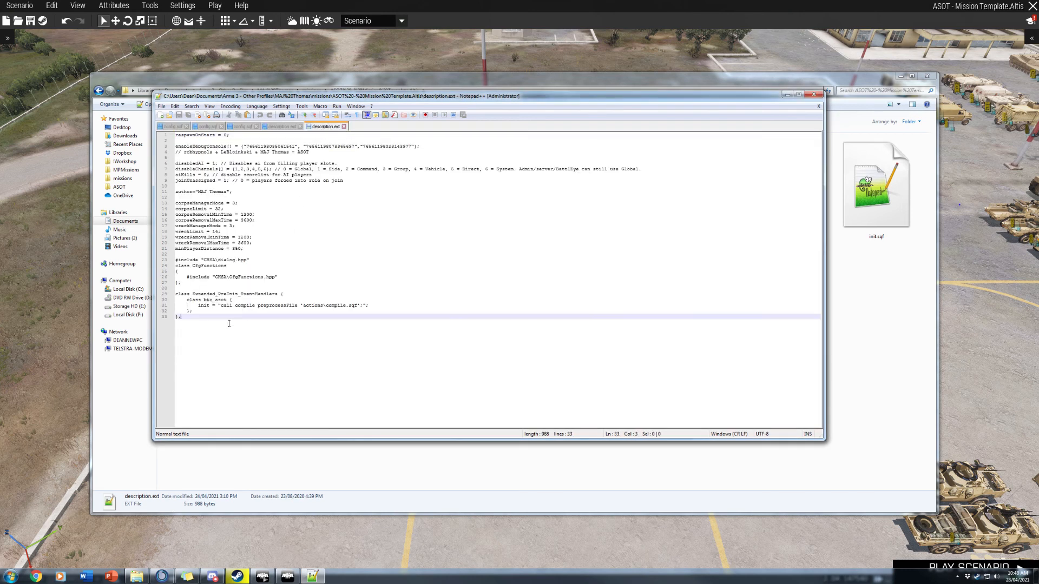
pyautogui.press('Return')
pyautogui.press('Return')
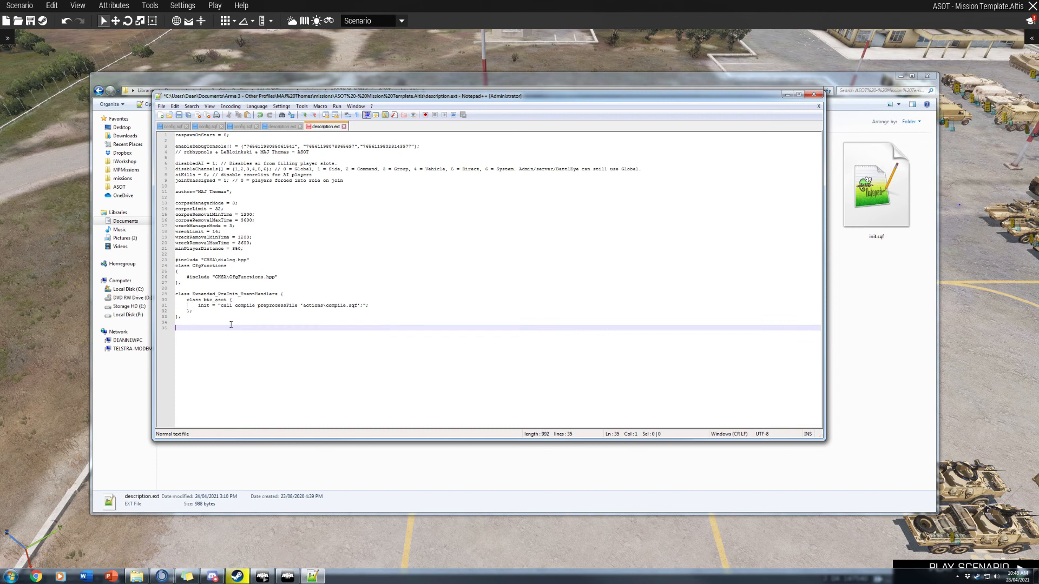
pyautogui.hotkey('ctrl', 'v')
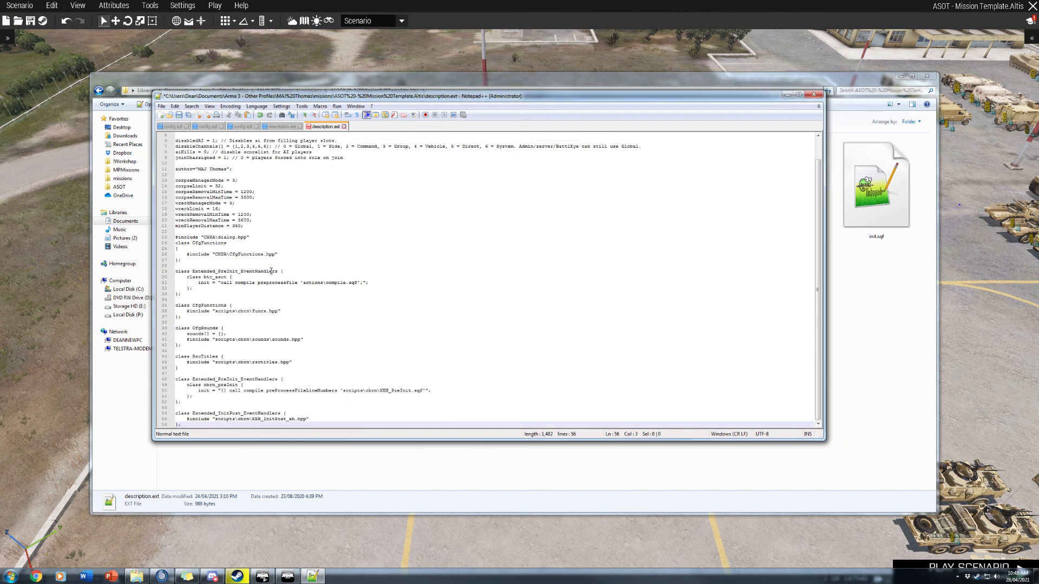
pyautogui.hotkey('ctrl', 'z')
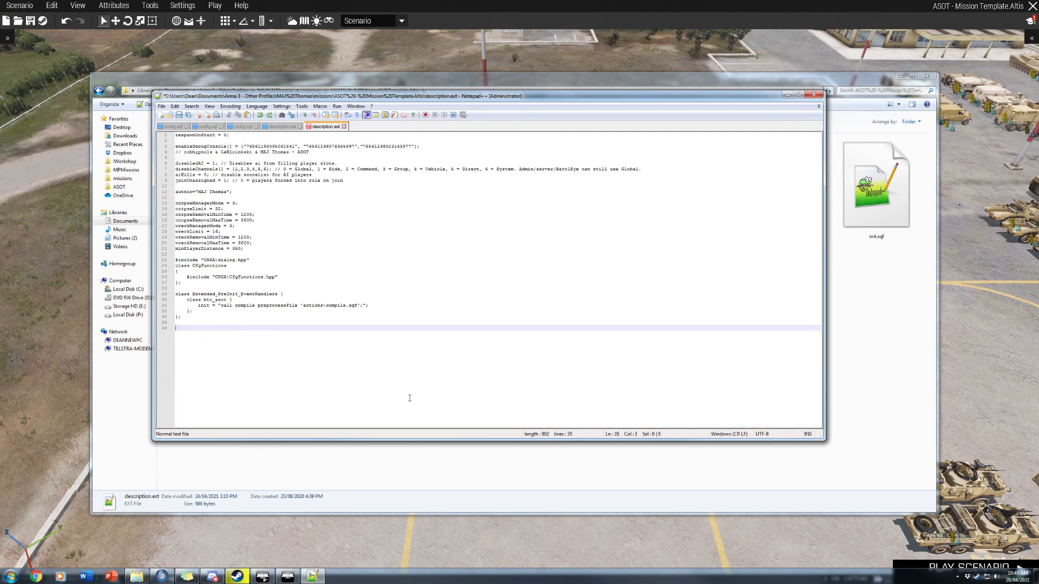
# Return to the mission template folder and open Optional Files and Scripts.
pyautogui.click(519, 352)
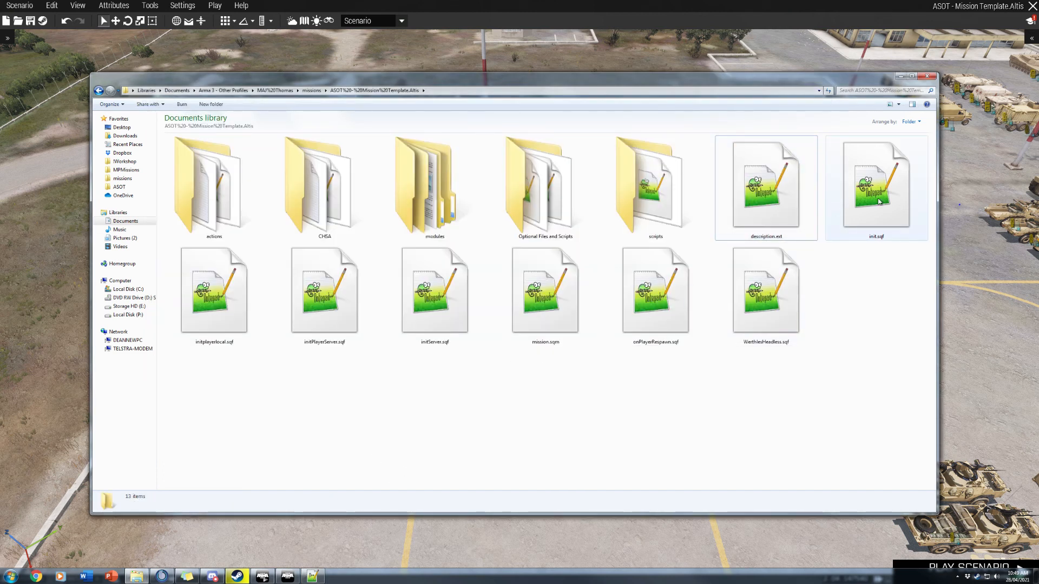
pyautogui.click(620, 218)
pyautogui.doubleClick(620, 216)
pyautogui.press('BackSpace')
pyautogui.click(562, 216)
pyautogui.doubleClick(561, 215)
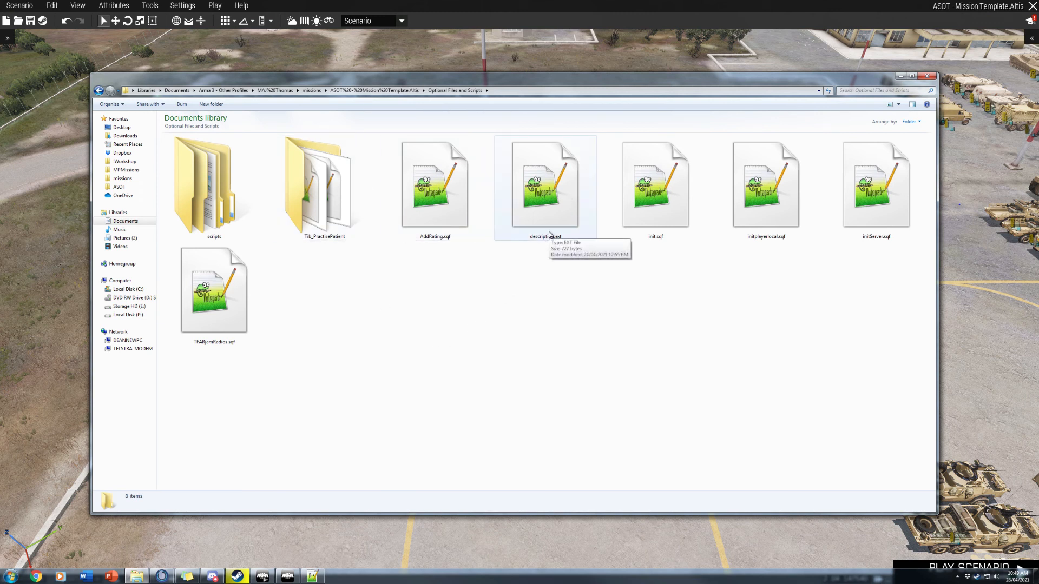
# Copy AddRating.sqf and TFARjamRadios.sqf from Optional Files and Scripts into the mission's root folder, and delete those copies again.
pyautogui.click(226, 325)
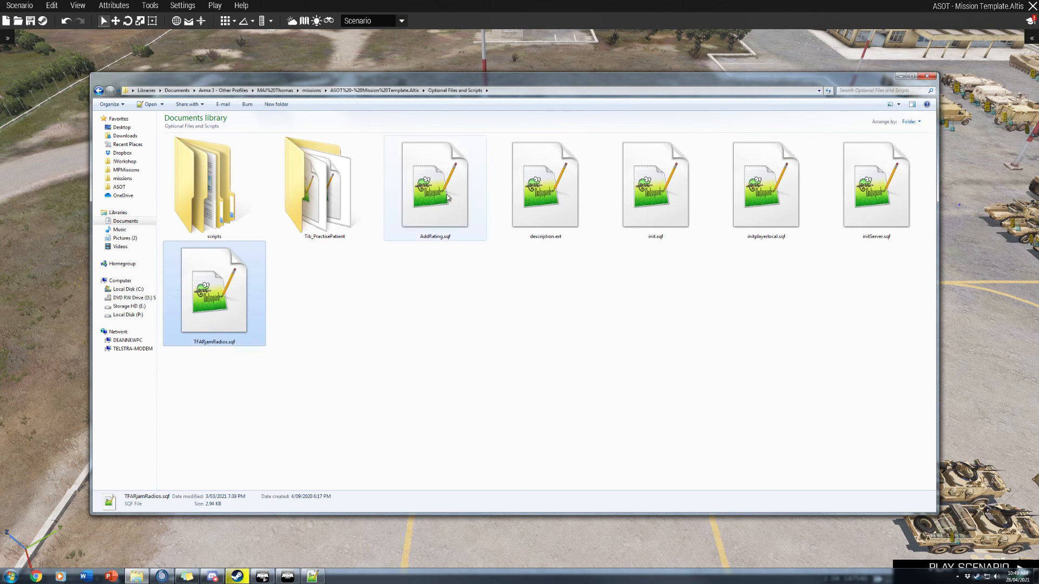
pyautogui.click(448, 198)
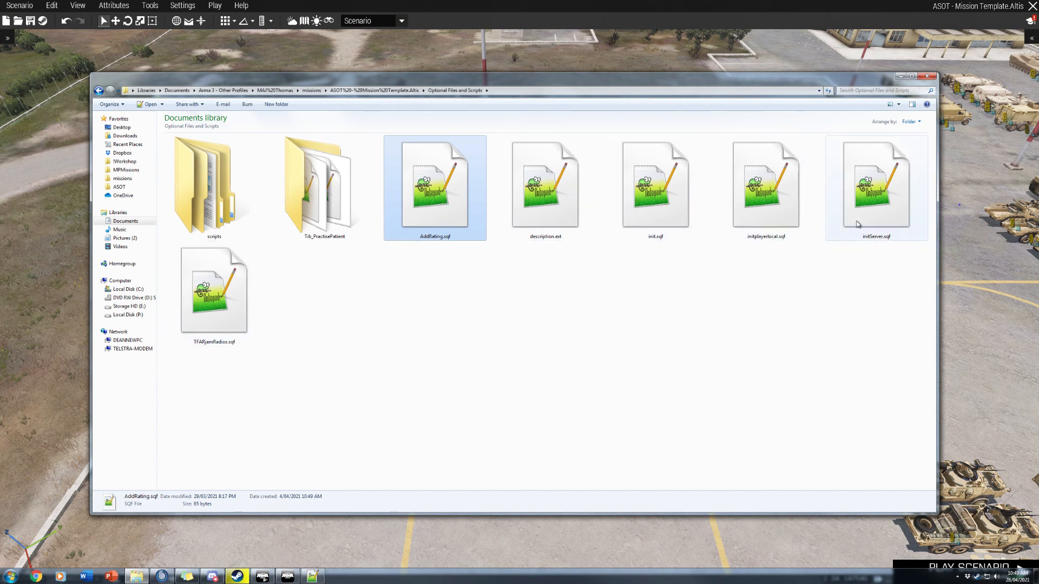
pyautogui.keyDown('ctrl'); pyautogui.click(238, 295); pyautogui.keyUp('ctrl')
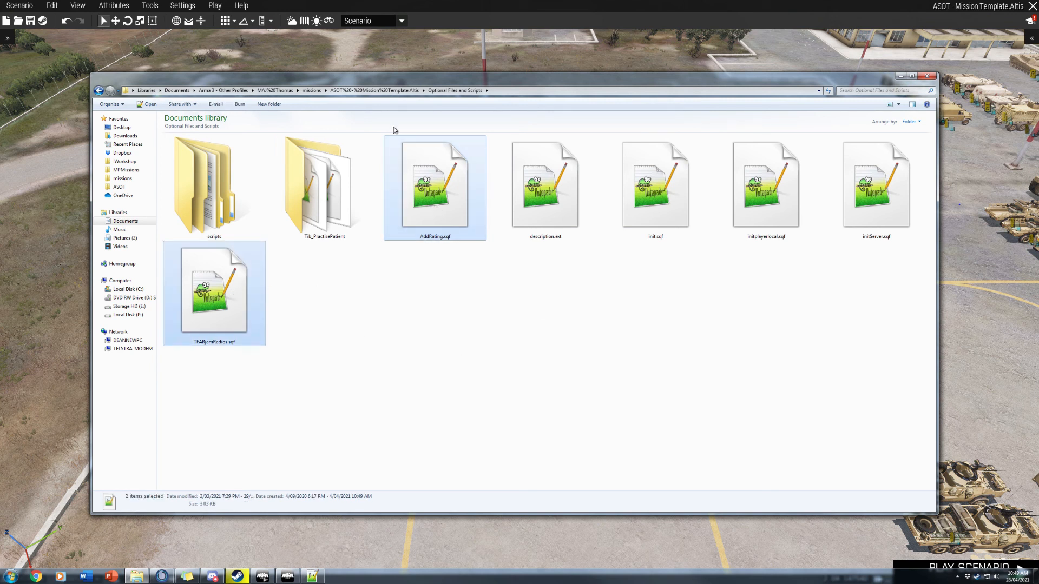
pyautogui.click(374, 90)
pyautogui.click(443, 384)
pyautogui.hotkey('ctrl', 'v')
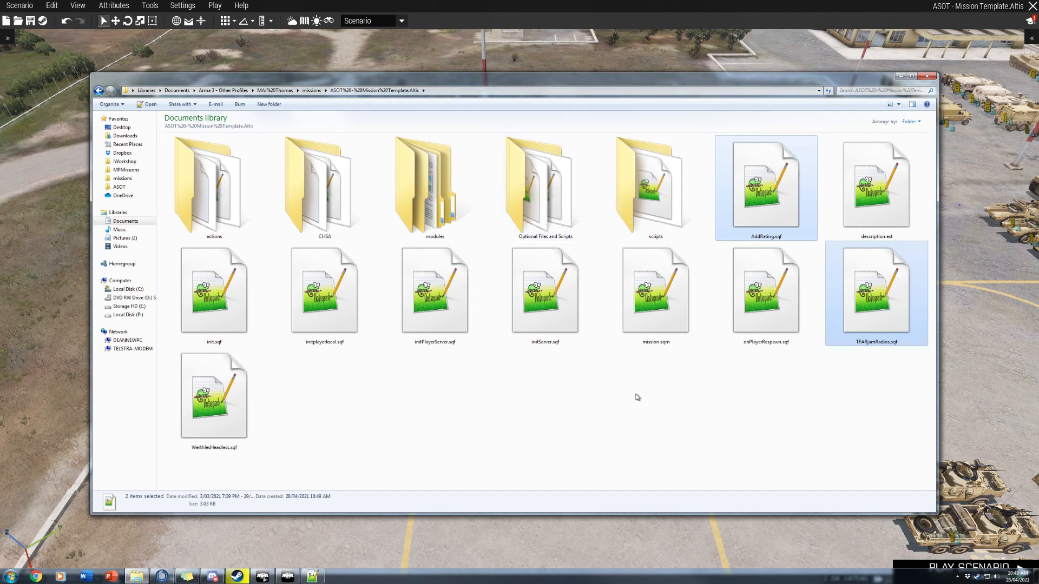
pyautogui.press('Delete')
pyautogui.press('Return')
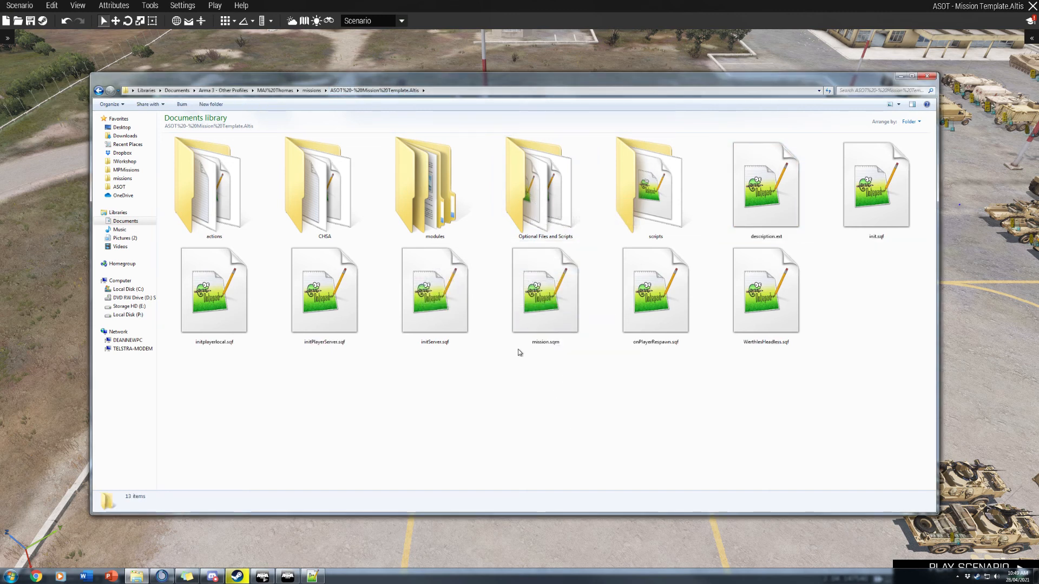
# Check the Tib_PractisePatient and scripts folders among the optional files, and return to the mission template folder.
pyautogui.doubleClick(541, 189)
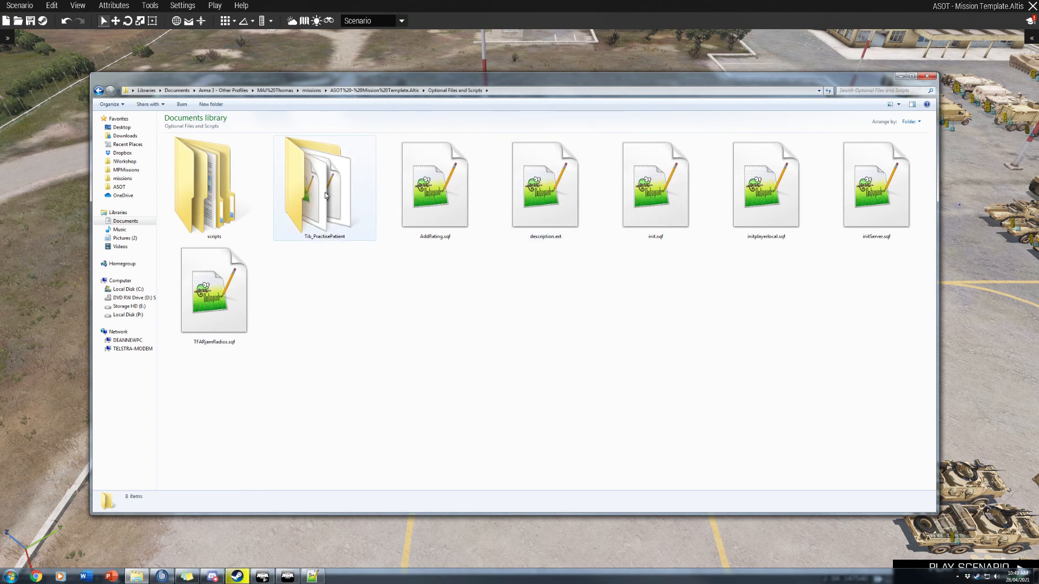
pyautogui.click(326, 196)
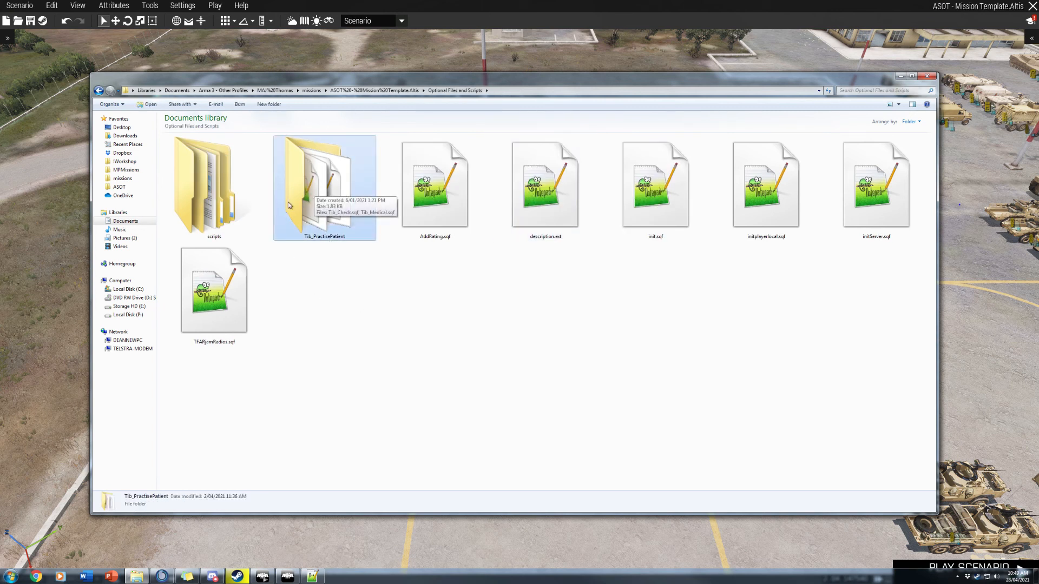
pyautogui.doubleClick(227, 215)
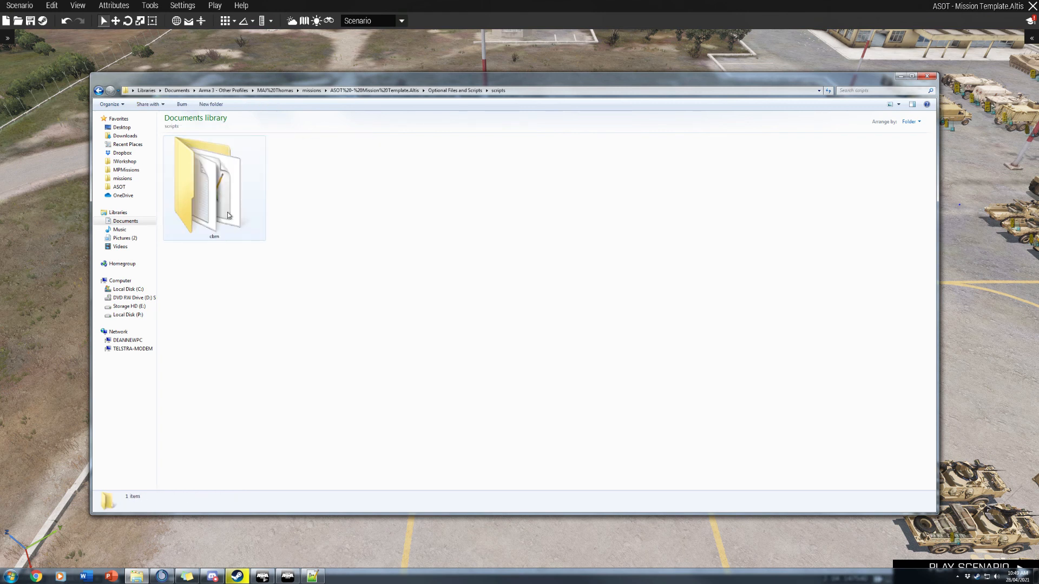
pyautogui.click(98, 90)
pyautogui.click(335, 214)
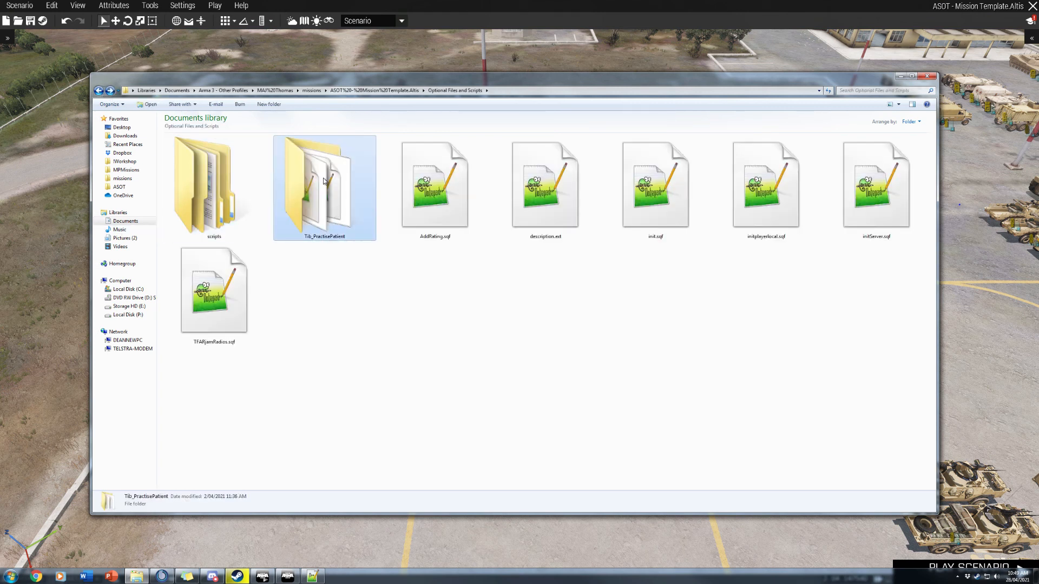
pyautogui.click(374, 91)
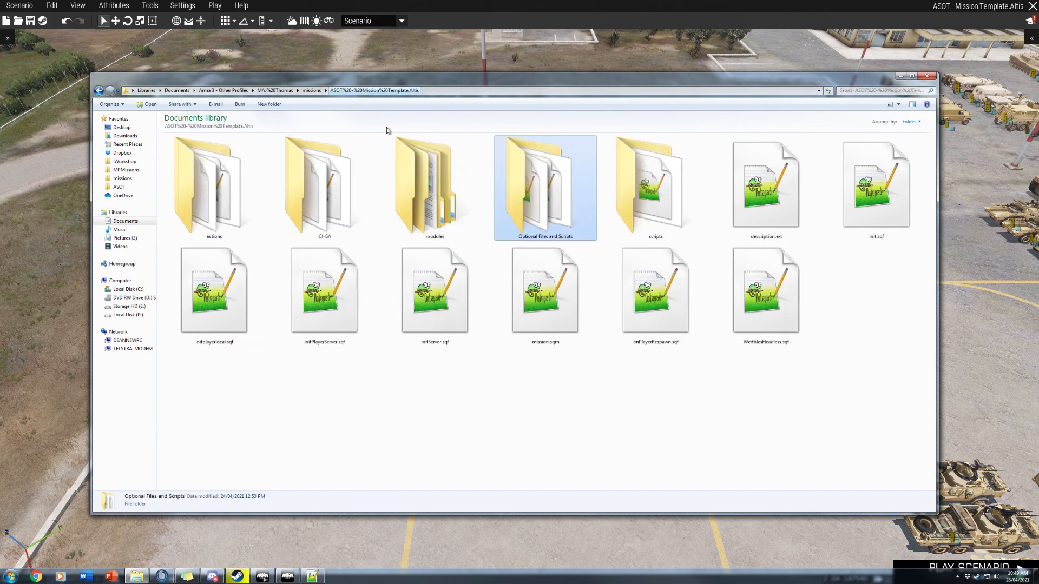
pyautogui.click(509, 431)
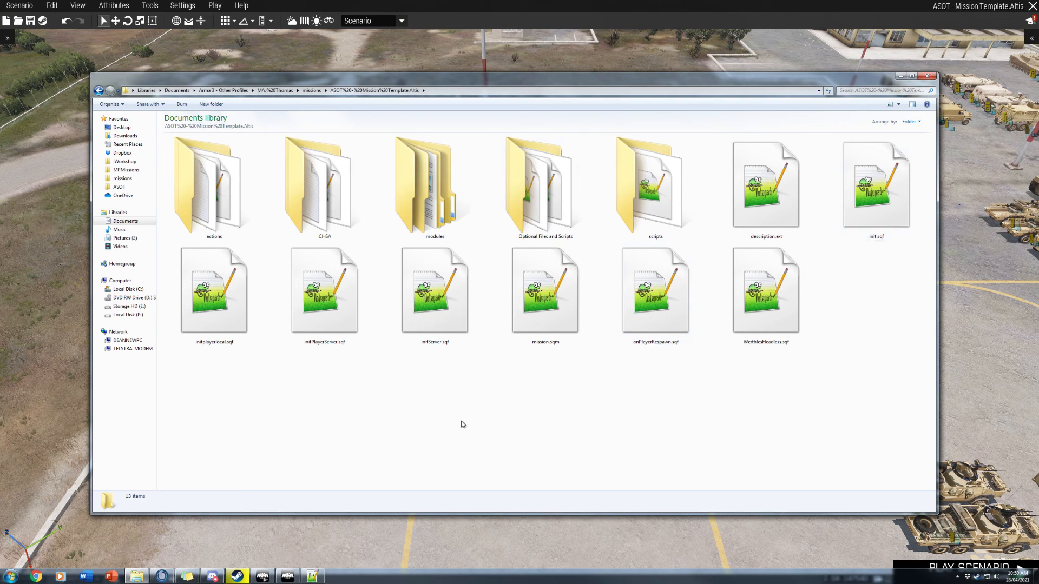
# Check the contents of the CHSA folder and return to the mission template folder.
pyautogui.doubleClick(320, 187)
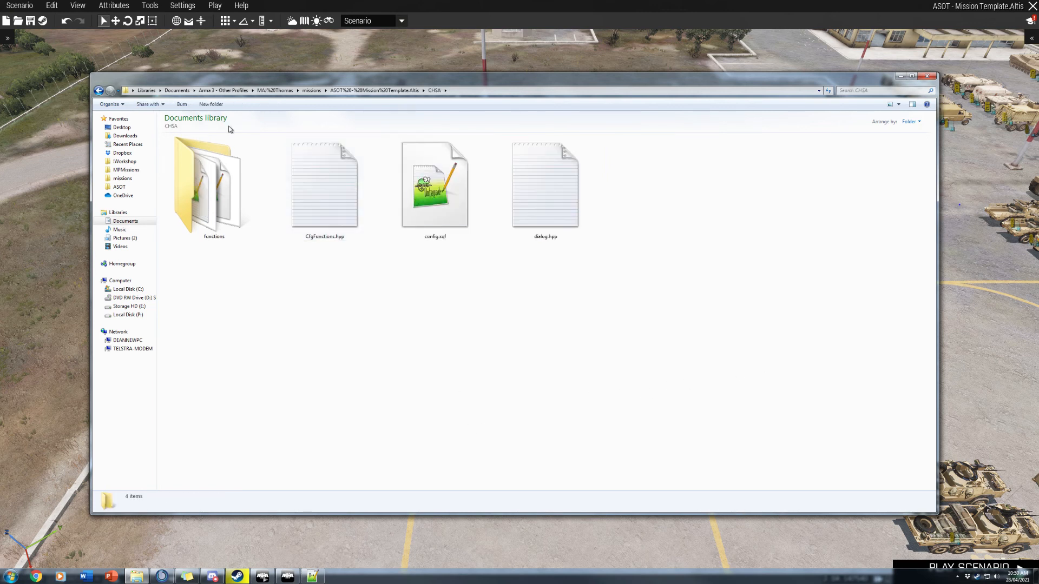
pyautogui.click(99, 90)
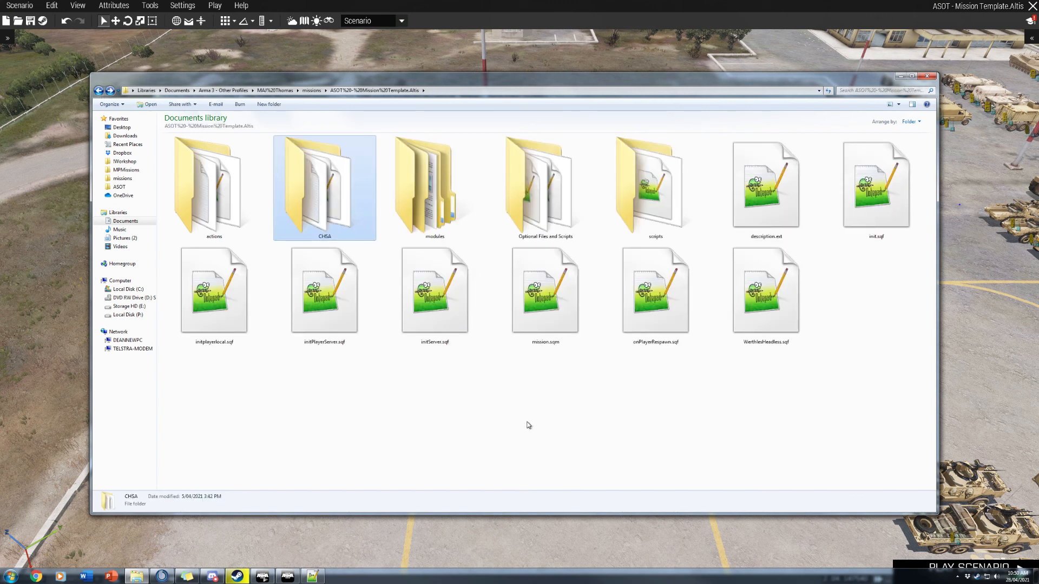
pyautogui.click(516, 385)
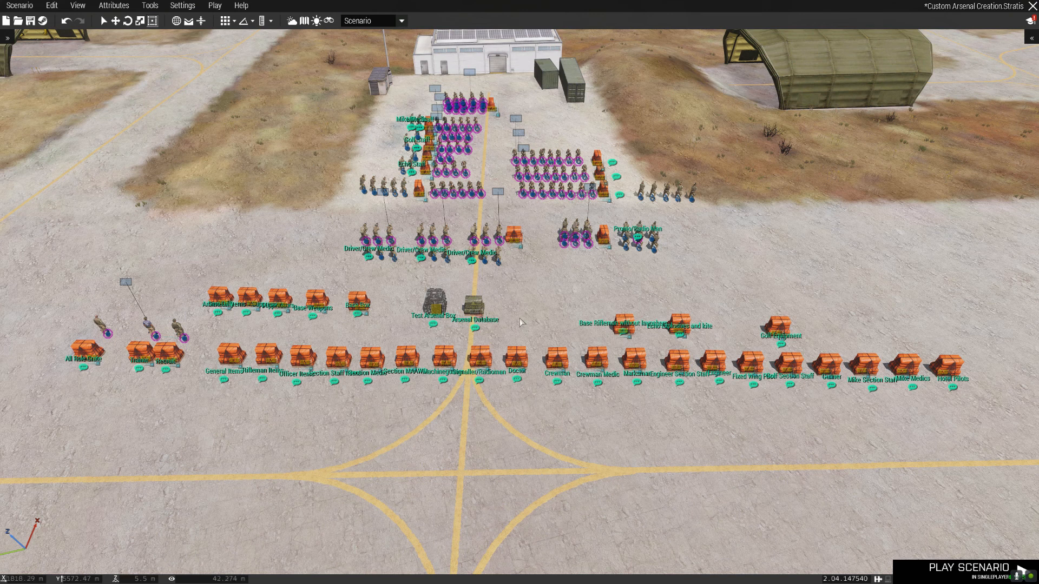
# In the Custom Arsenal Creation scenario, inspect the Arsenal Database supply box's special states and variable name, and close its attributes.
pyautogui.scroll(2, 520, 318)
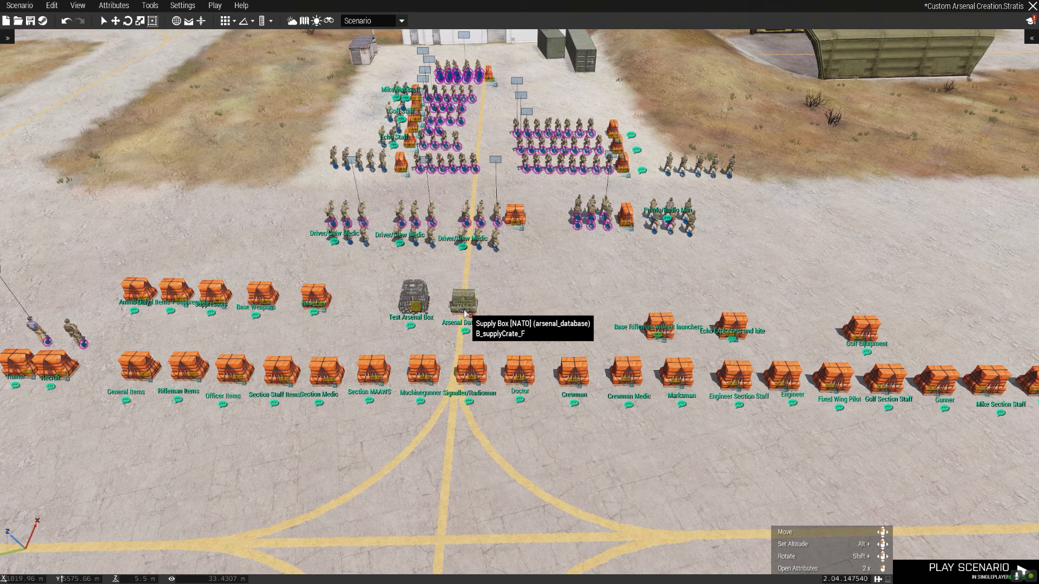
pyautogui.doubleClick(464, 311)
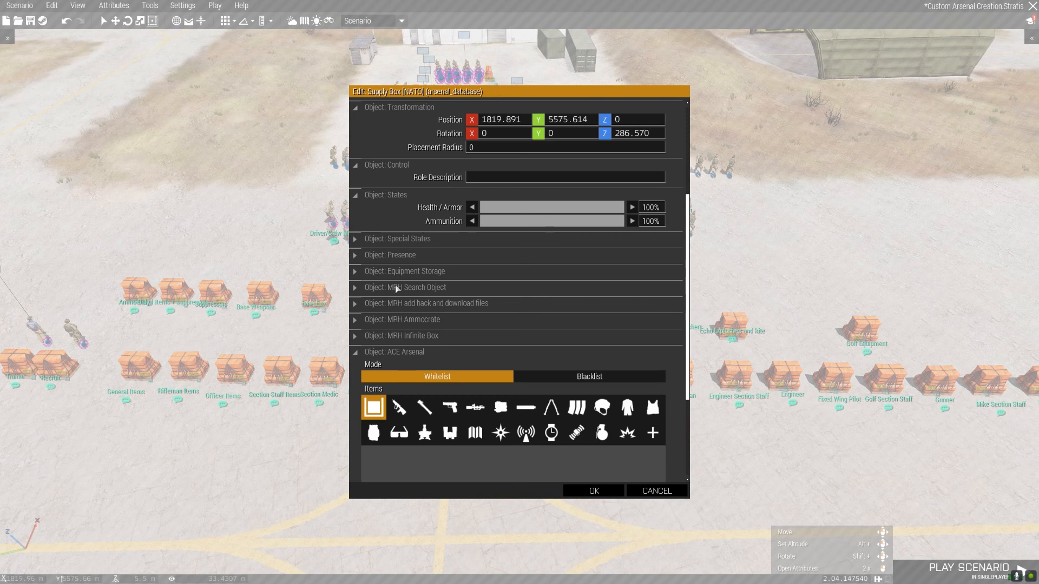
pyautogui.click(388, 241)
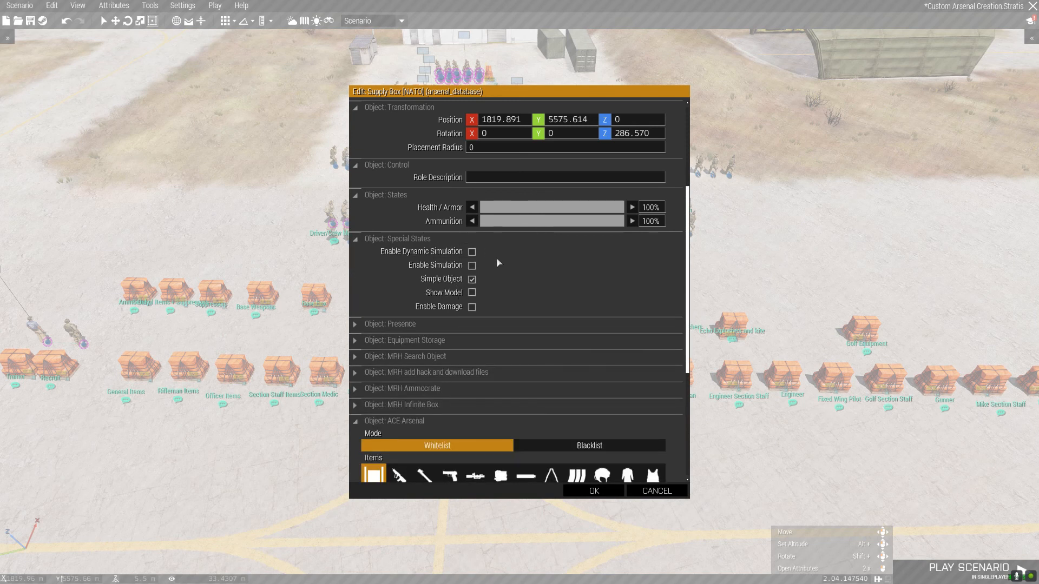
pyautogui.scroll(5, 560, 309)
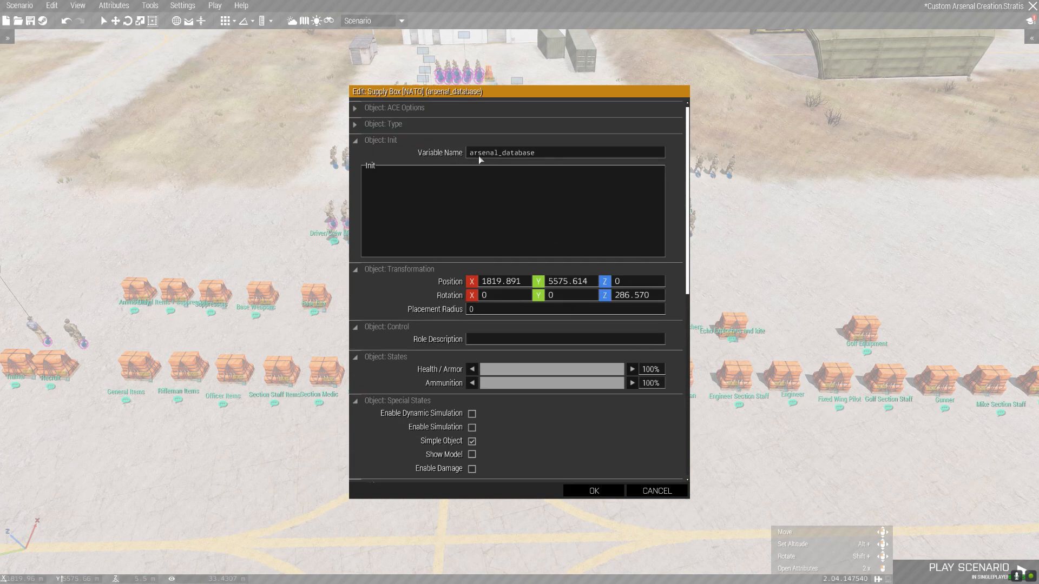
pyautogui.click(594, 491)
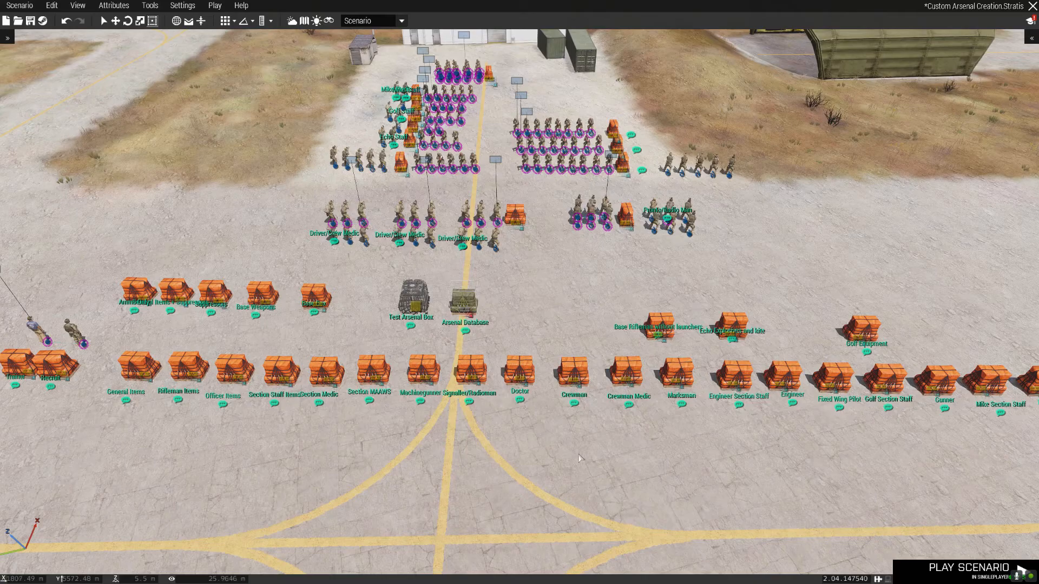
# Examine the layout around the Arsenal Database box, including the role-specific arsenal crates and the groups of role units behind them.
pyautogui.scroll(-2, 541, 342)
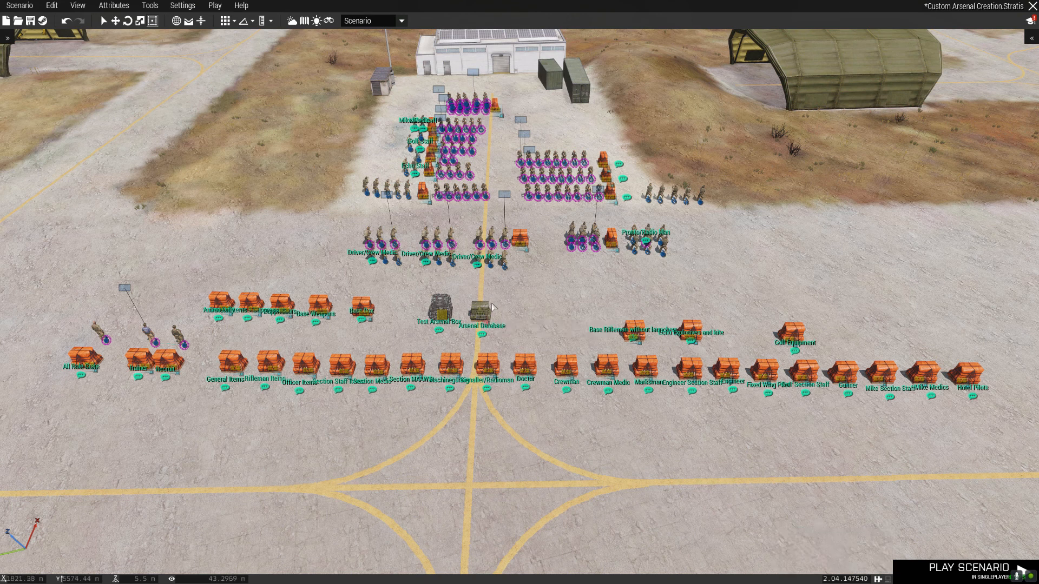
pyautogui.scroll(1, 483, 310)
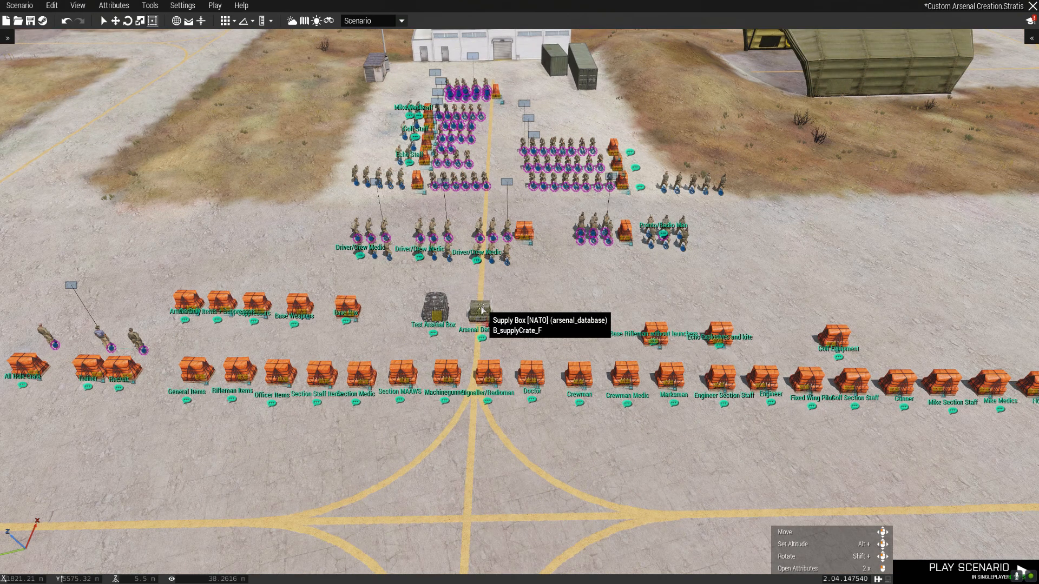
pyautogui.scroll(1, 485, 313)
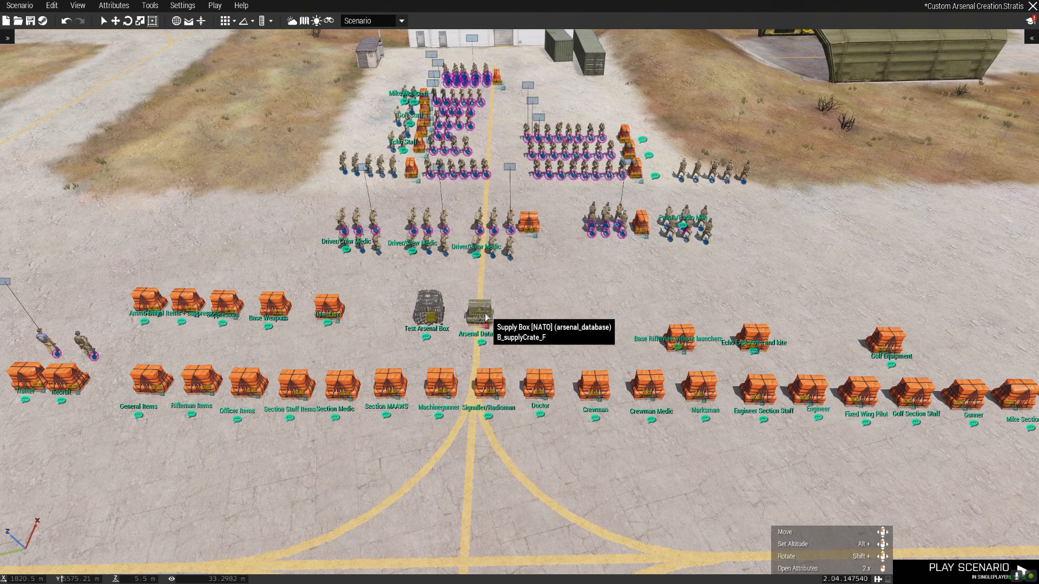
pyautogui.scroll(-1, 486, 317)
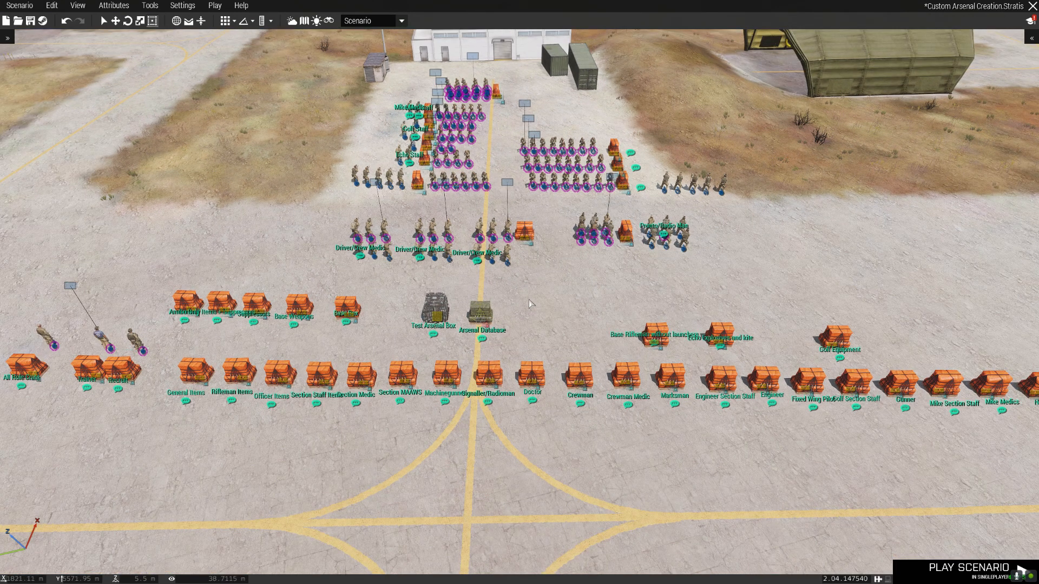
pyautogui.scroll(-3, 528, 299)
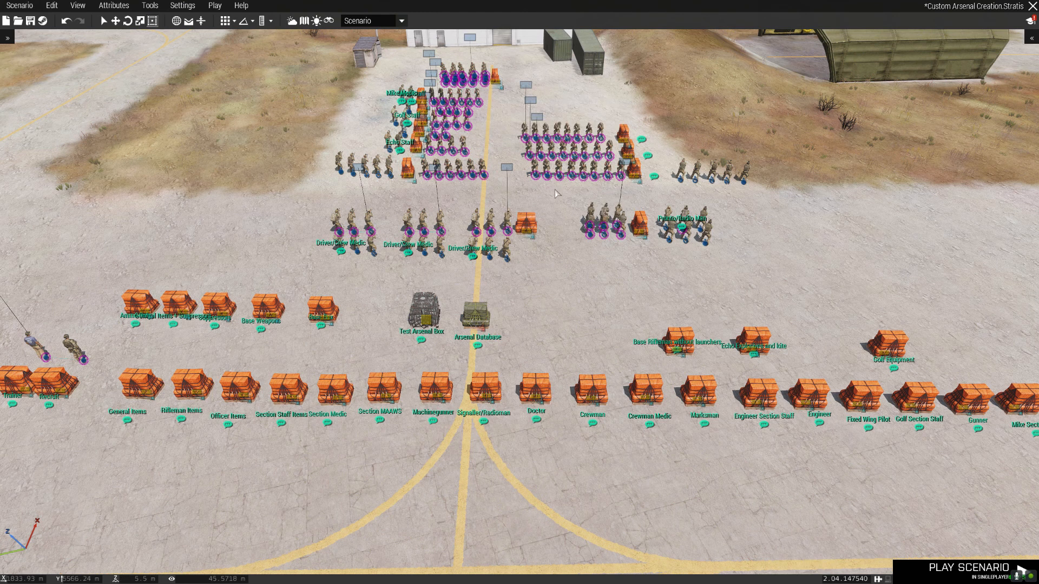
pyautogui.scroll(8, 570, 256)
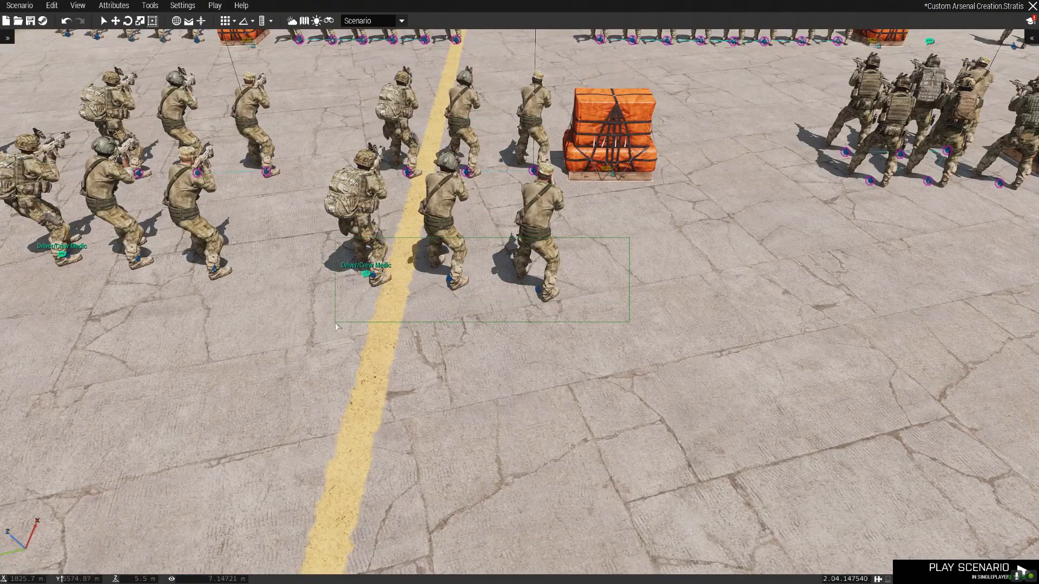
pyautogui.scroll(-2, 584, 247)
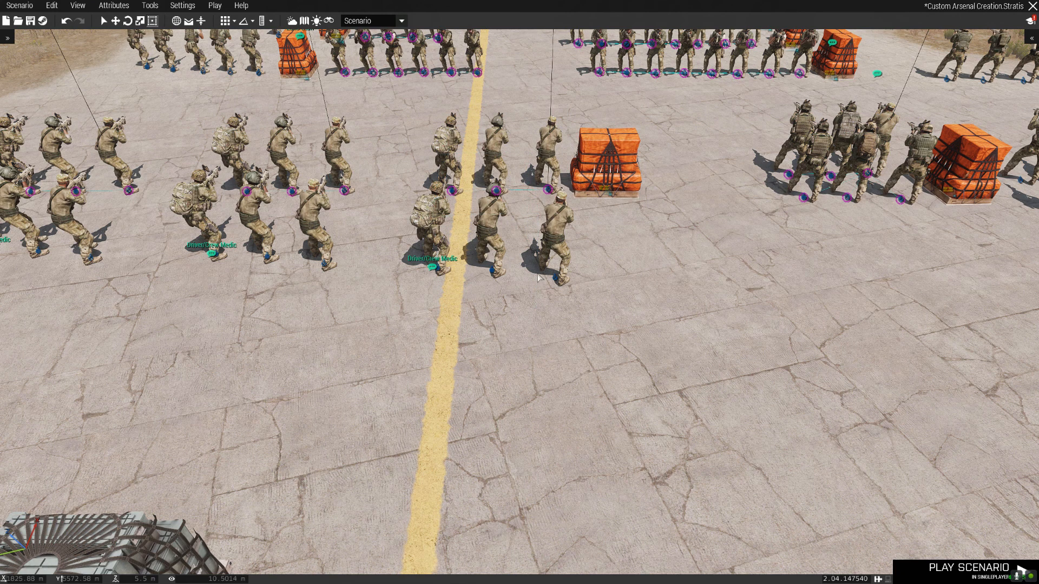
pyautogui.scroll(-1, 539, 265)
pyautogui.scroll(-2, 542, 254)
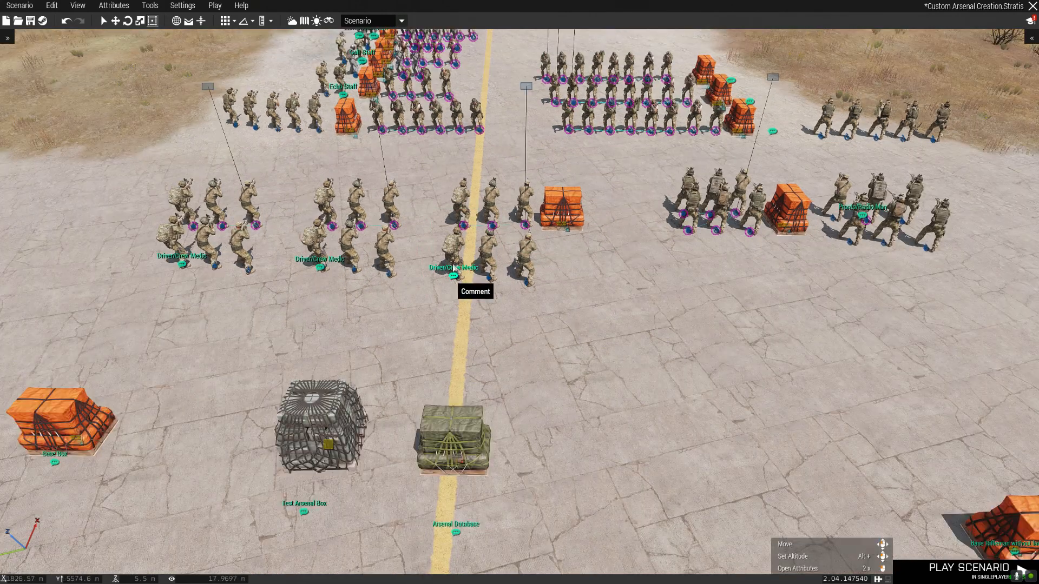
pyautogui.press('w')
pyautogui.press('a')
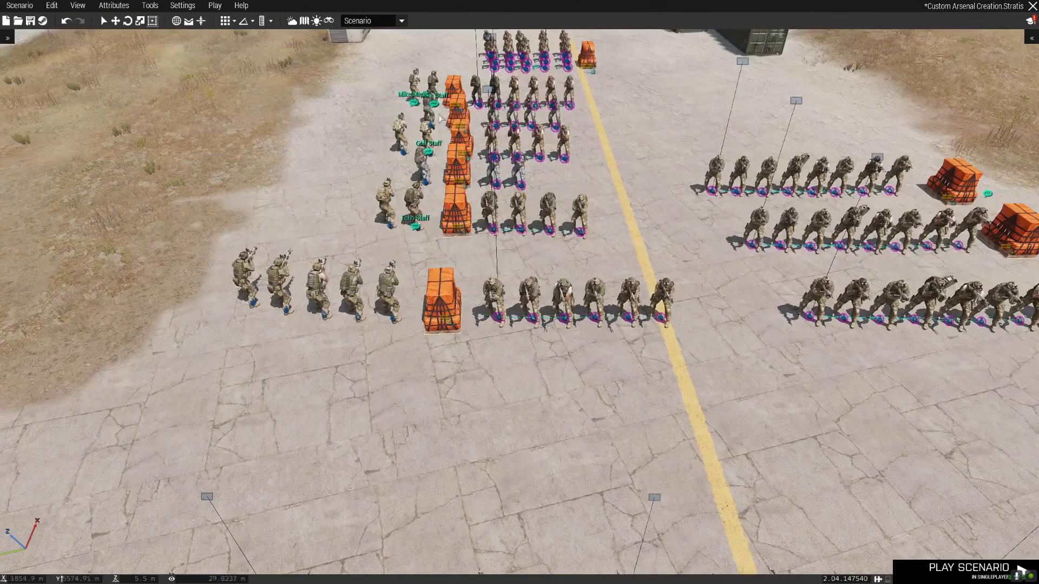
pyautogui.press('s')
pyautogui.press('d')
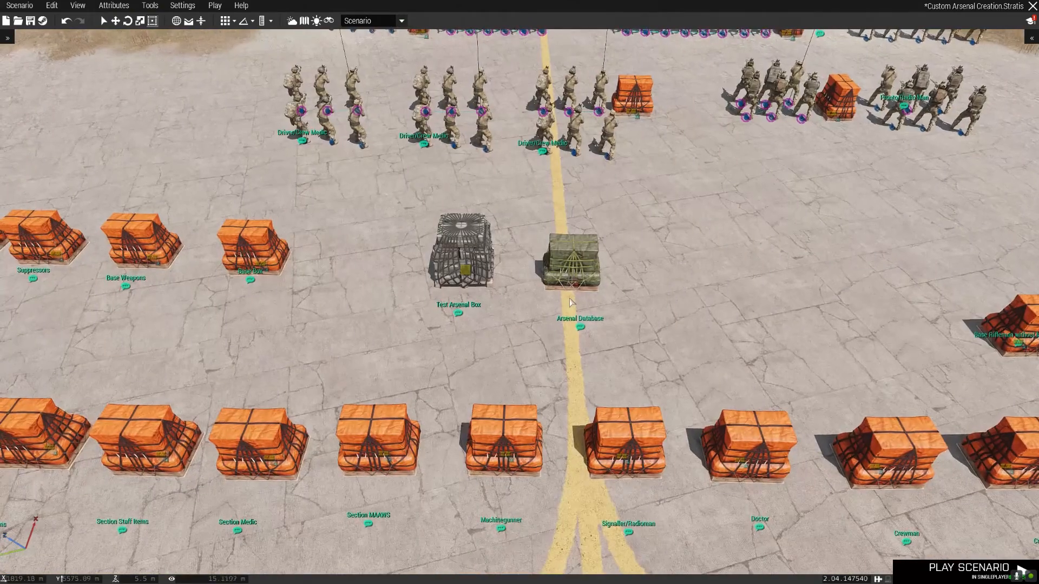
# Inspect the Test Arsenal Box's variable name, init script and ACE Arsenal settings, and close its attributes.
pyautogui.scroll(1, 487, 280)
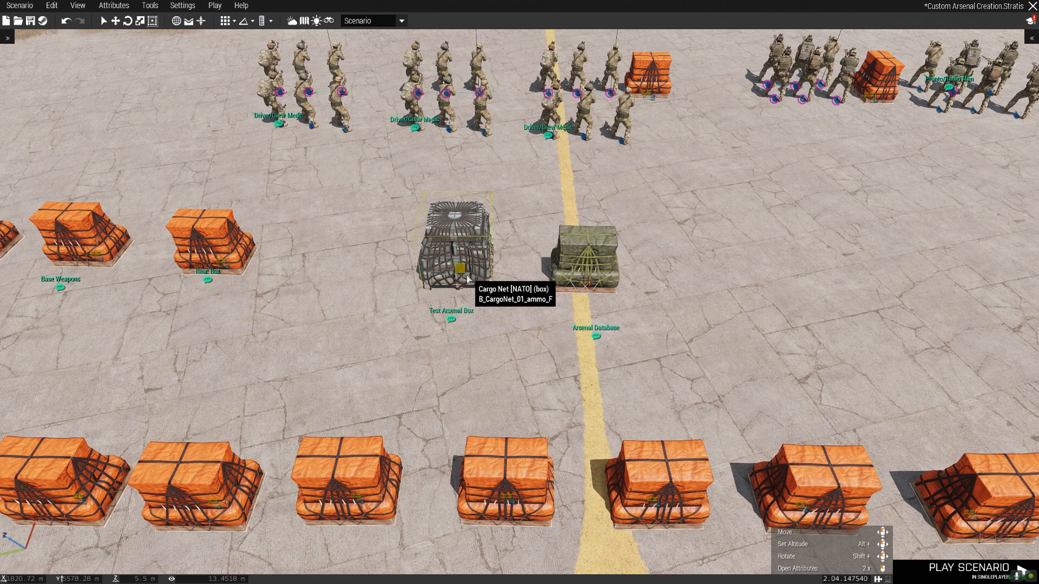
pyautogui.scroll(-2, 466, 279)
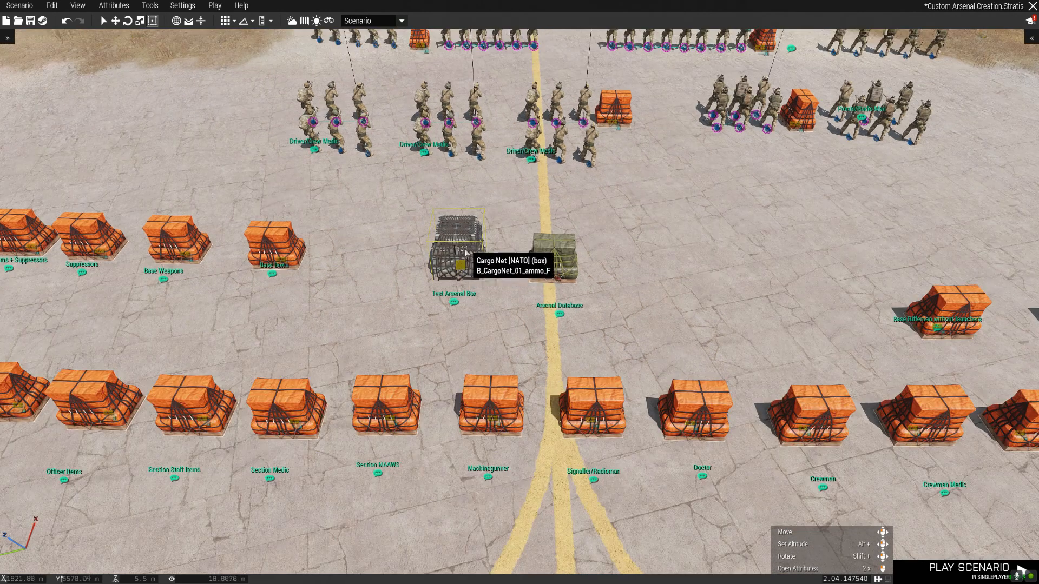
pyautogui.doubleClick(492, 241)
pyautogui.moveTo(541, 184); pyautogui.dragTo(342, 184)
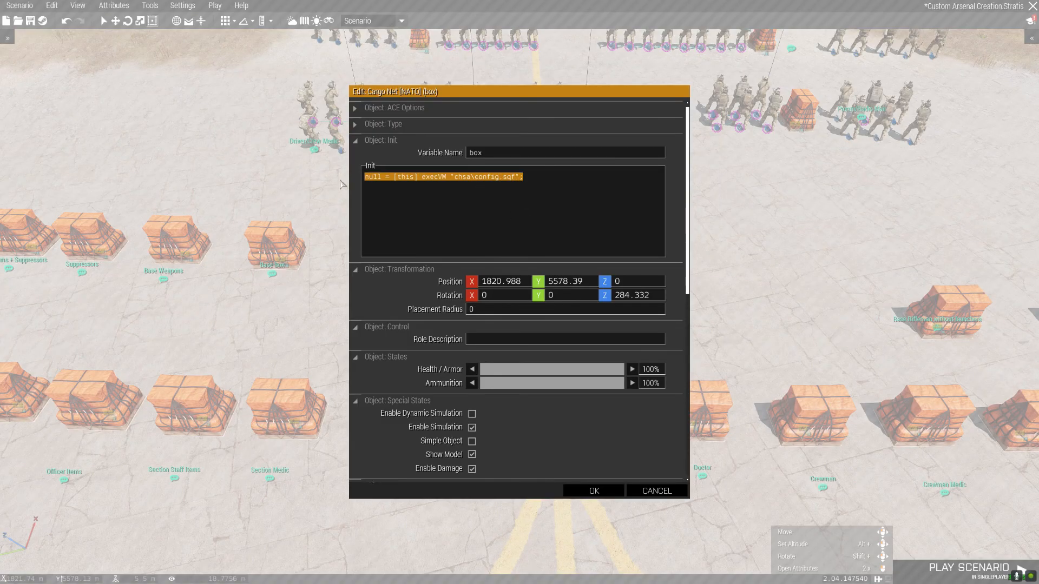
pyautogui.click(441, 183)
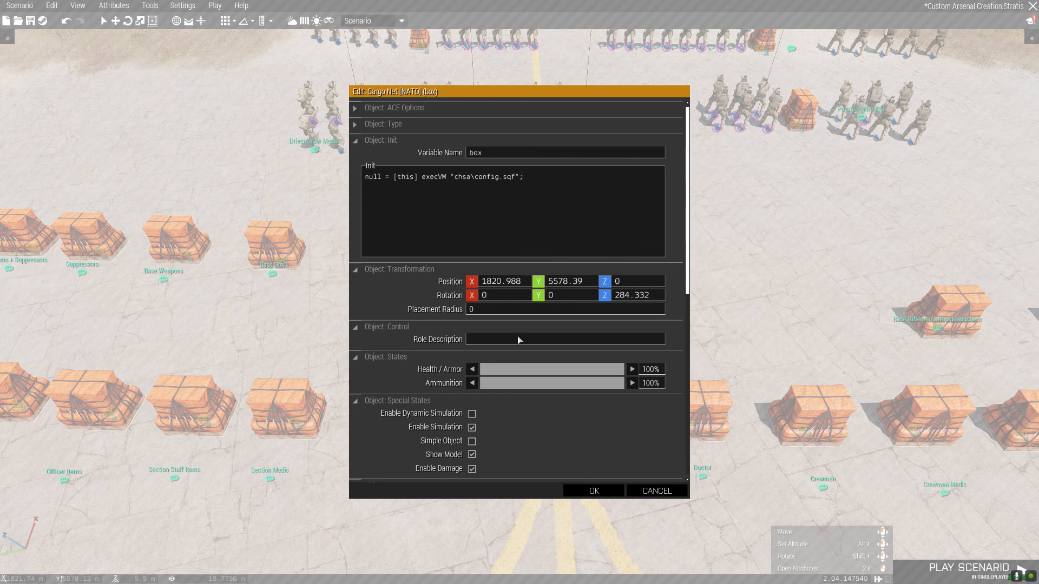
pyautogui.scroll(-15, 487, 337)
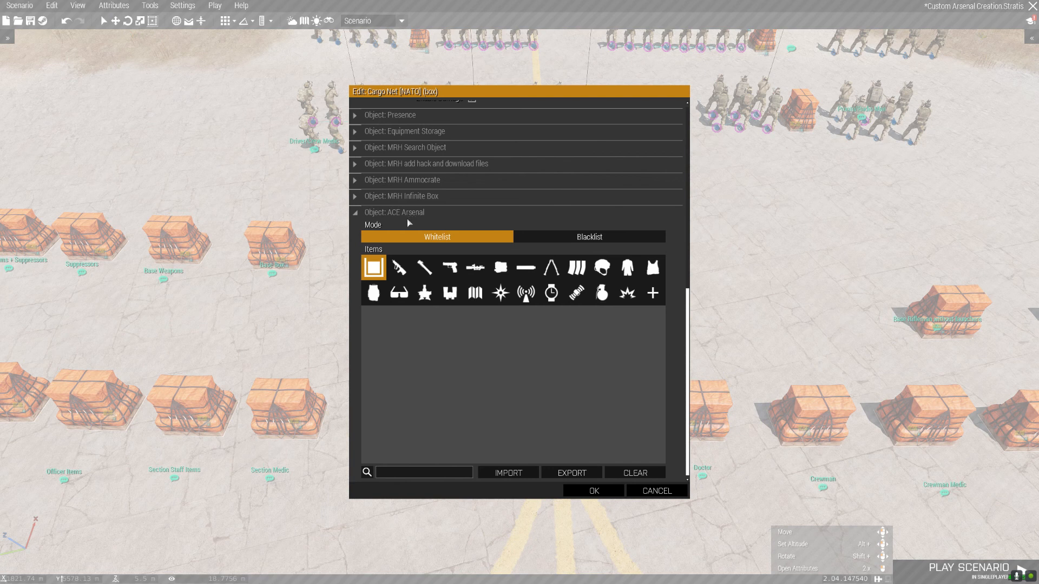
pyautogui.click(617, 492)
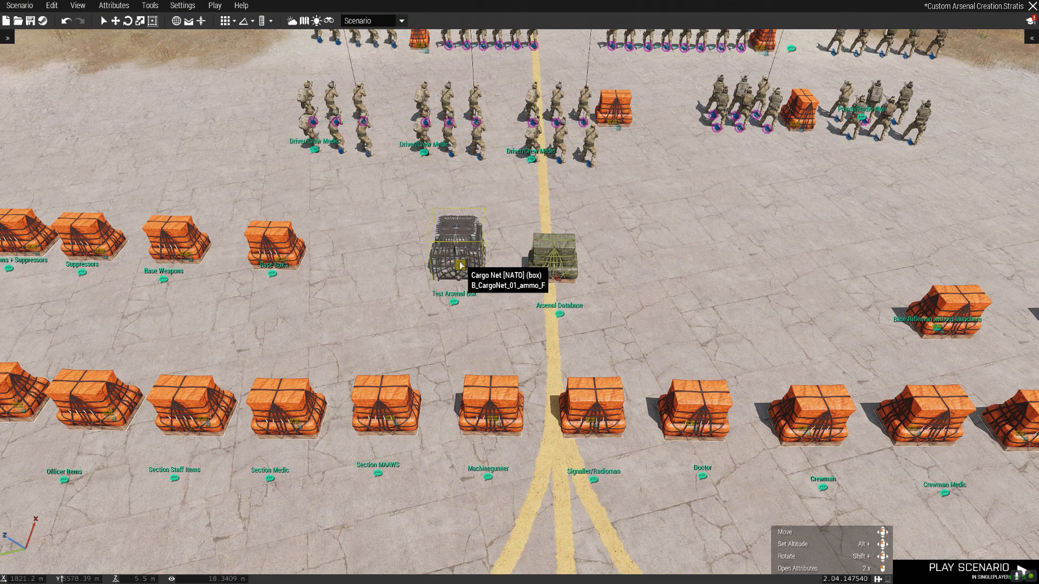
# Reopen the Test Arsenal Box's attributes, highlight the full init line that runs chsa\config.sqf, and close them.
pyautogui.doubleClick(494, 252)
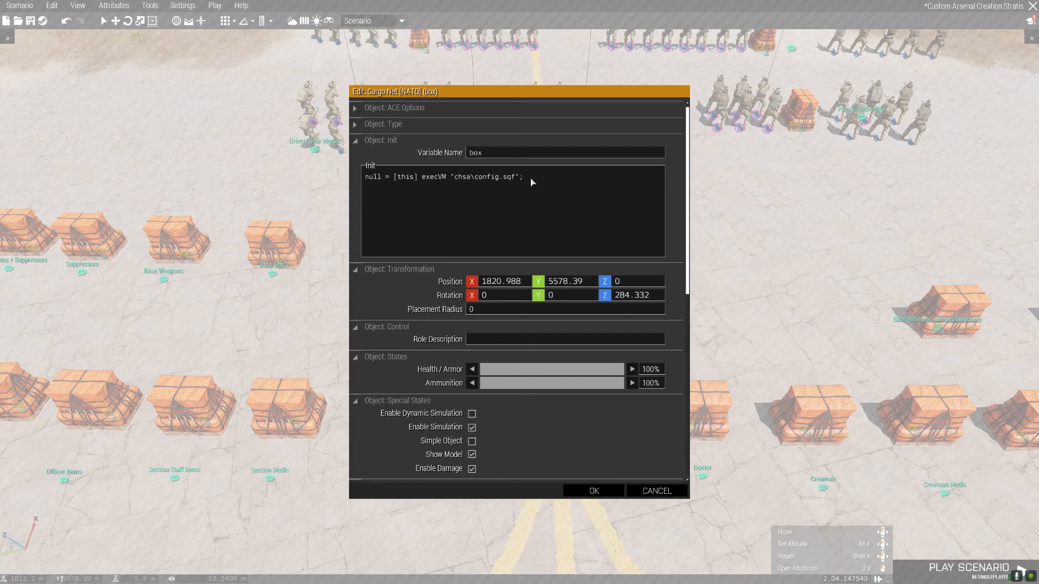
pyautogui.moveTo(529, 179); pyautogui.dragTo(330, 187)
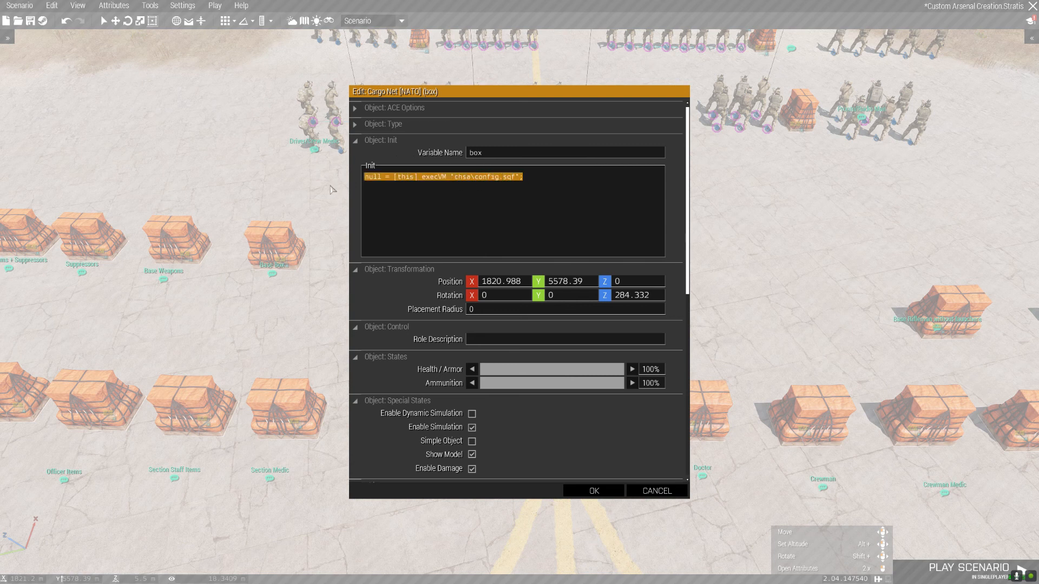
pyautogui.click(594, 491)
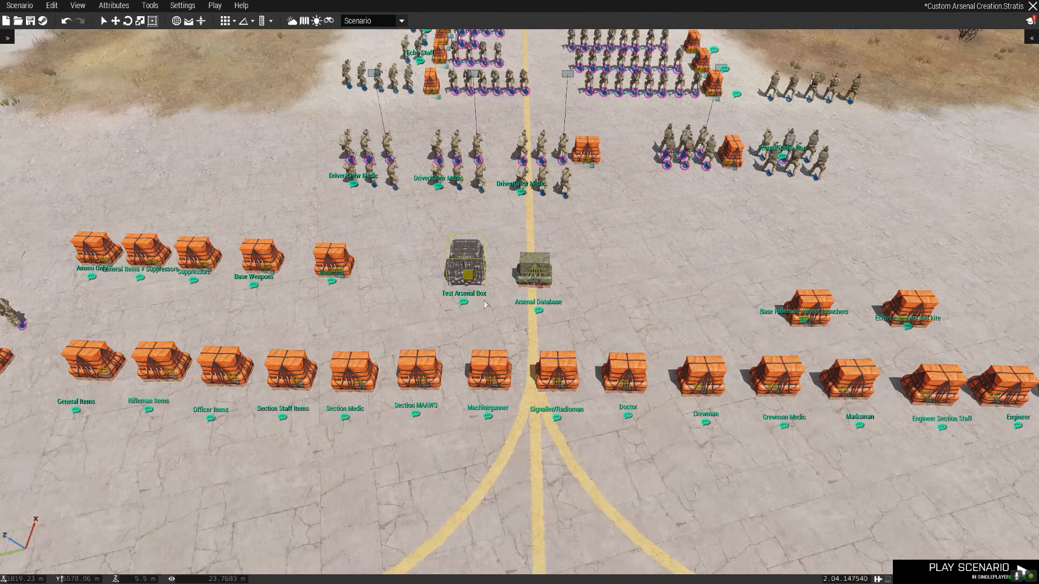
# Look over the row of role-specific arsenal crates, from General Items and Rifleman Items through Officer Items and Section Staff Items.
pyautogui.scroll(-3, 484, 300)
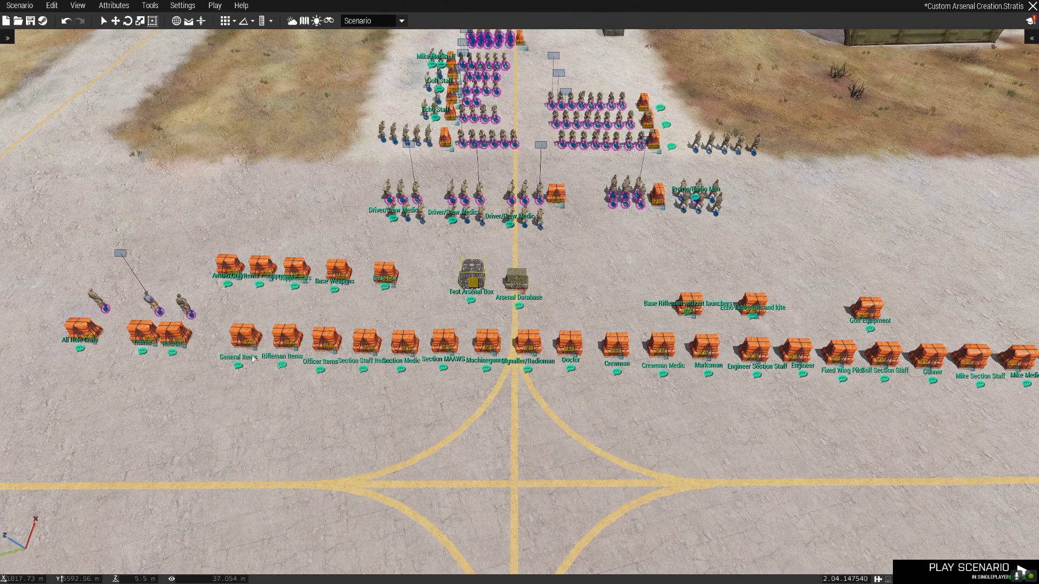
pyautogui.scroll(3, 253, 359)
pyautogui.scroll(2, 412, 308)
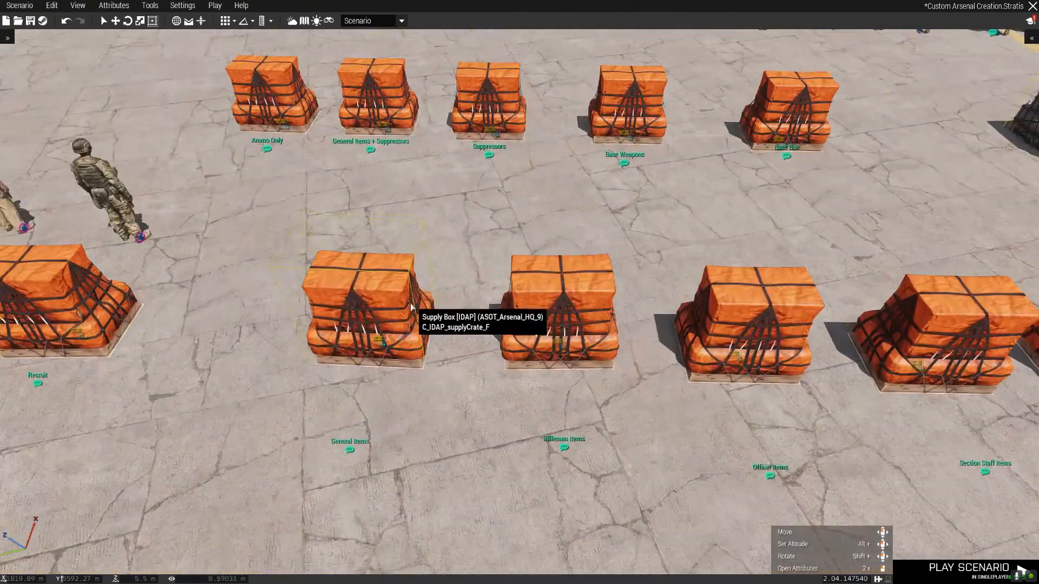
pyautogui.scroll(-3, 411, 307)
pyautogui.scroll(3, 431, 324)
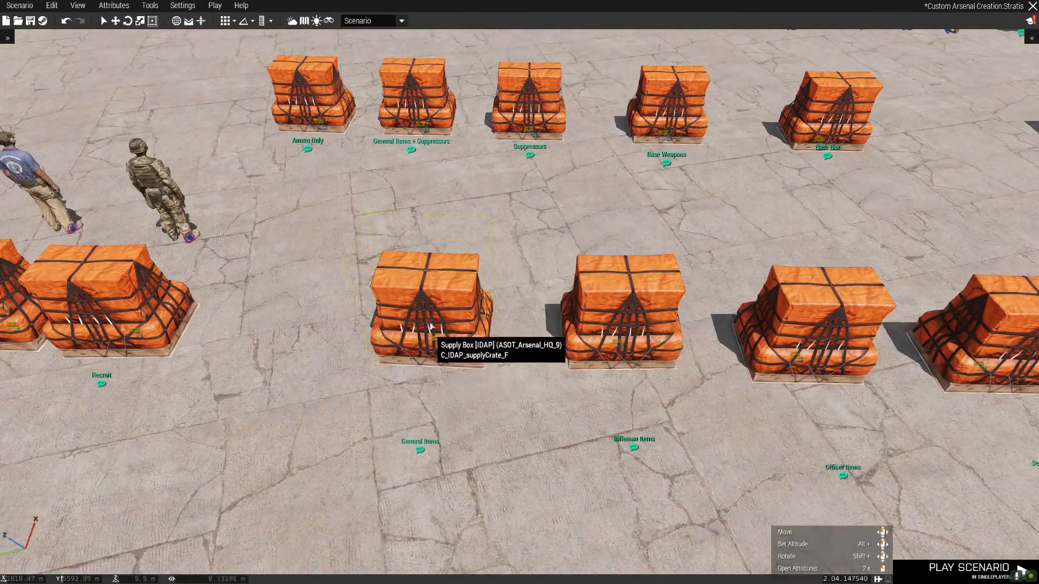
pyautogui.press('d')
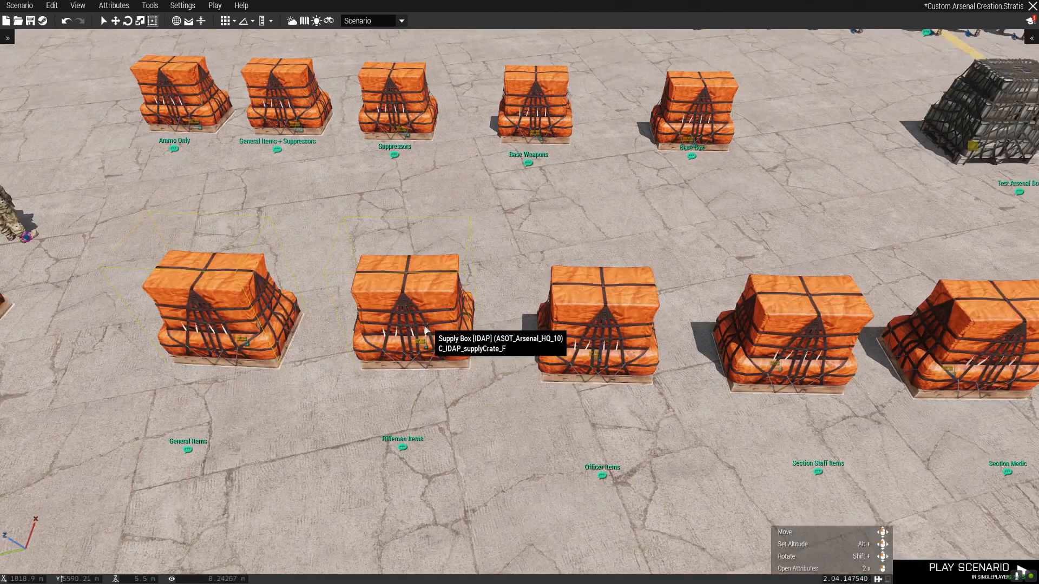
pyautogui.press('d')
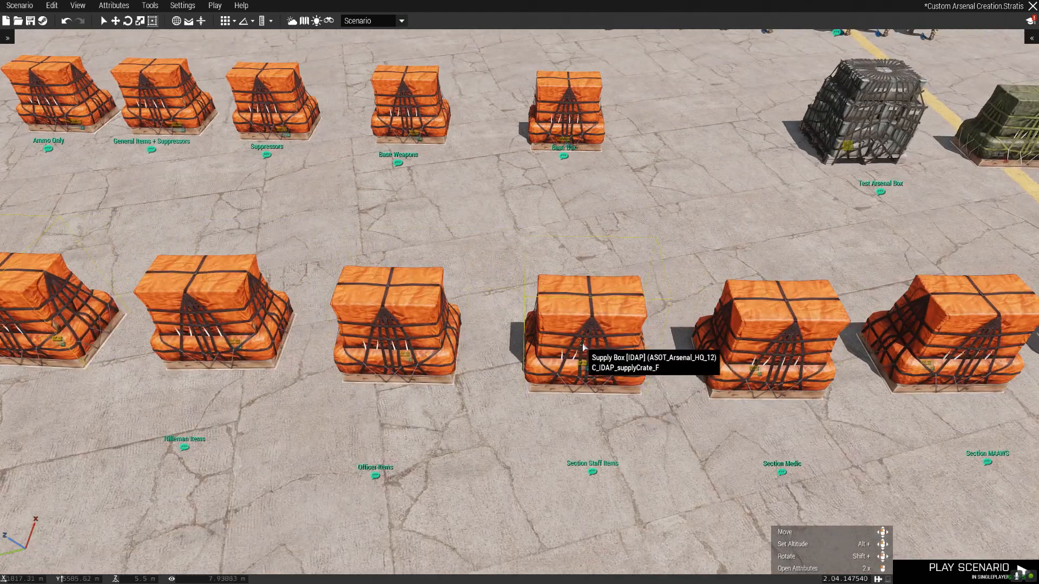
pyautogui.press('a')
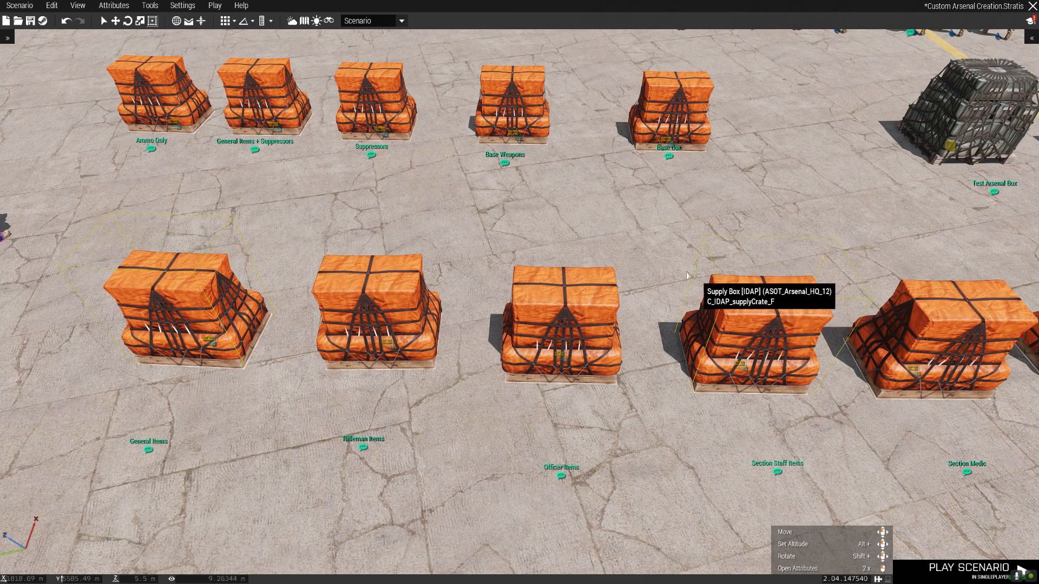
pyautogui.scroll(-8, 498, 311)
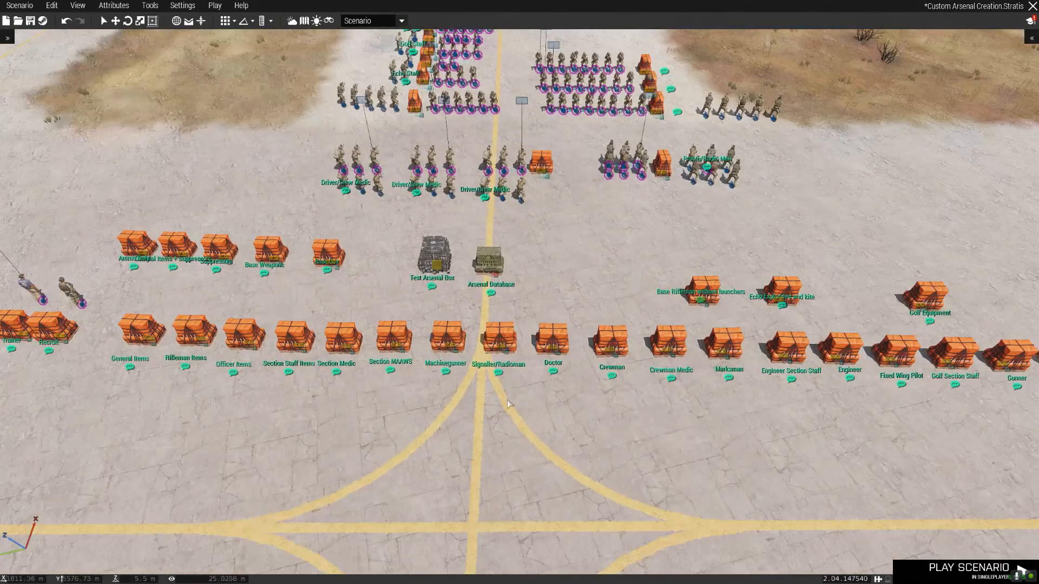
pyautogui.press('a')
pyautogui.scroll(-2, 500, 414)
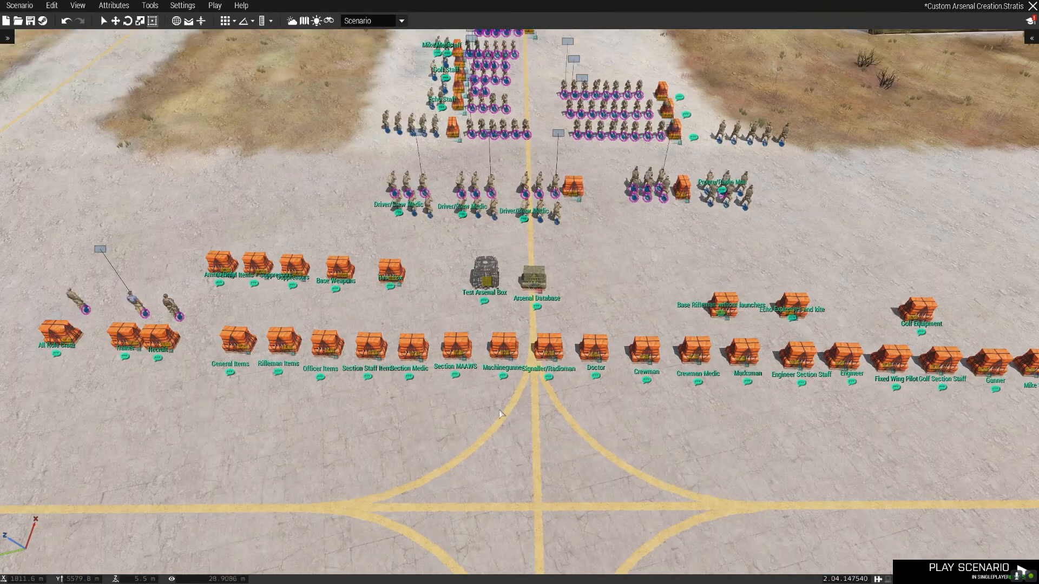
# Switch to the mission template folder, open config.sqf from the CHSA folder in Notepad++, and enlarge the editor window.
pyautogui.hotkey('alt', 'Tab')
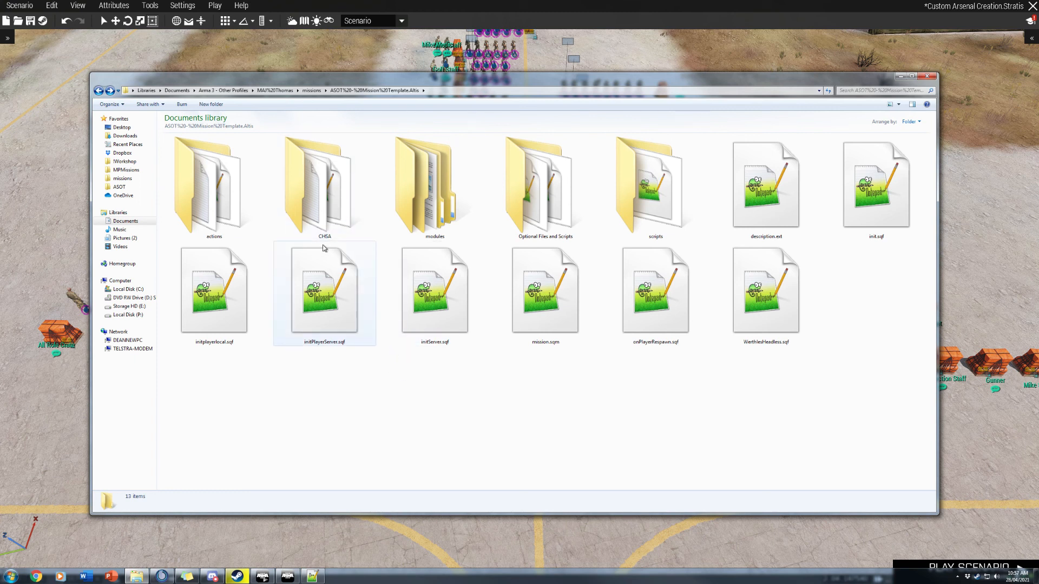
pyautogui.doubleClick(320, 190)
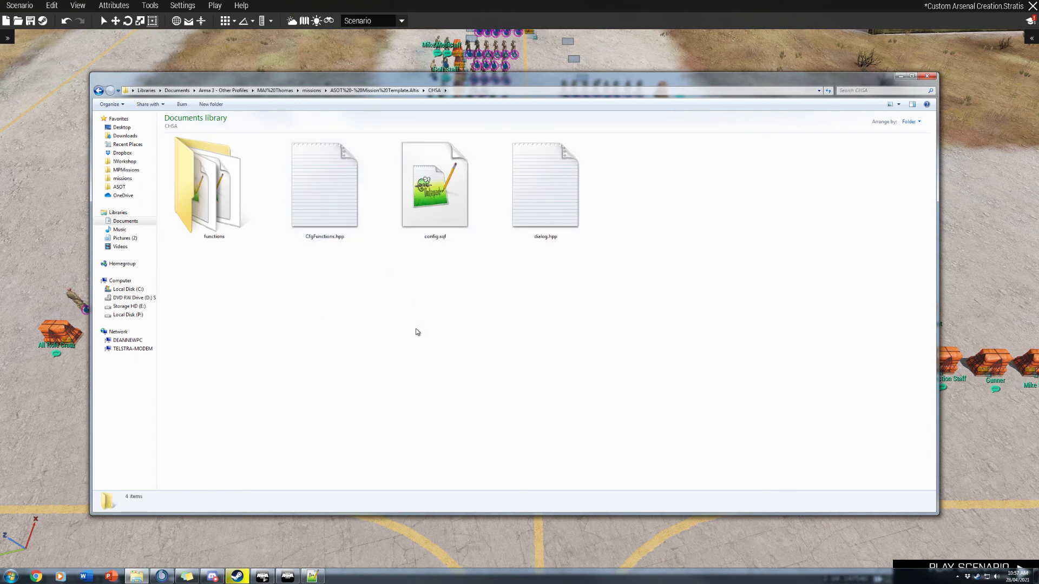
pyautogui.doubleClick(442, 202)
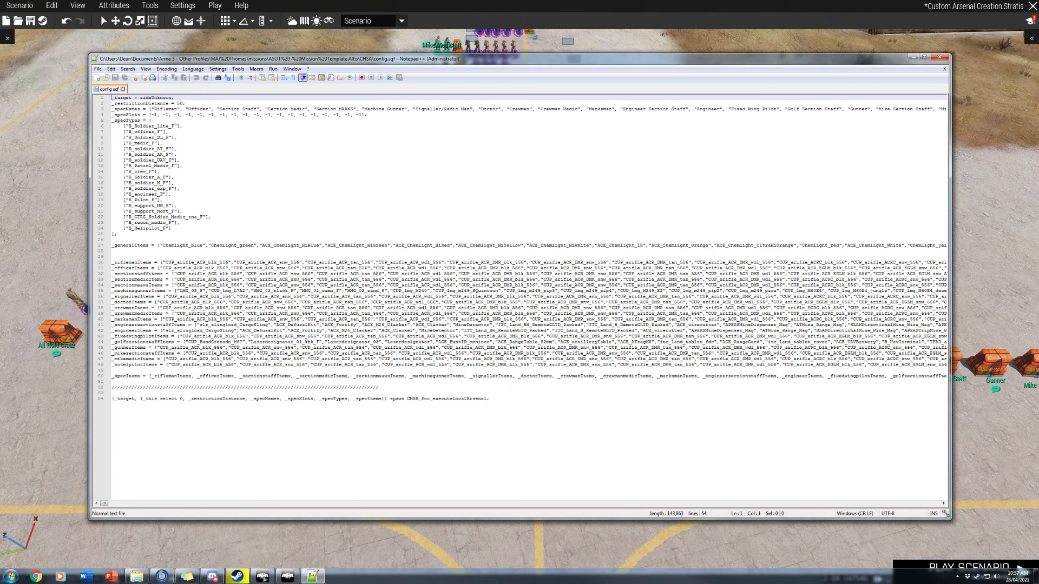
pyautogui.moveTo(949, 519); pyautogui.dragTo(1010, 536)
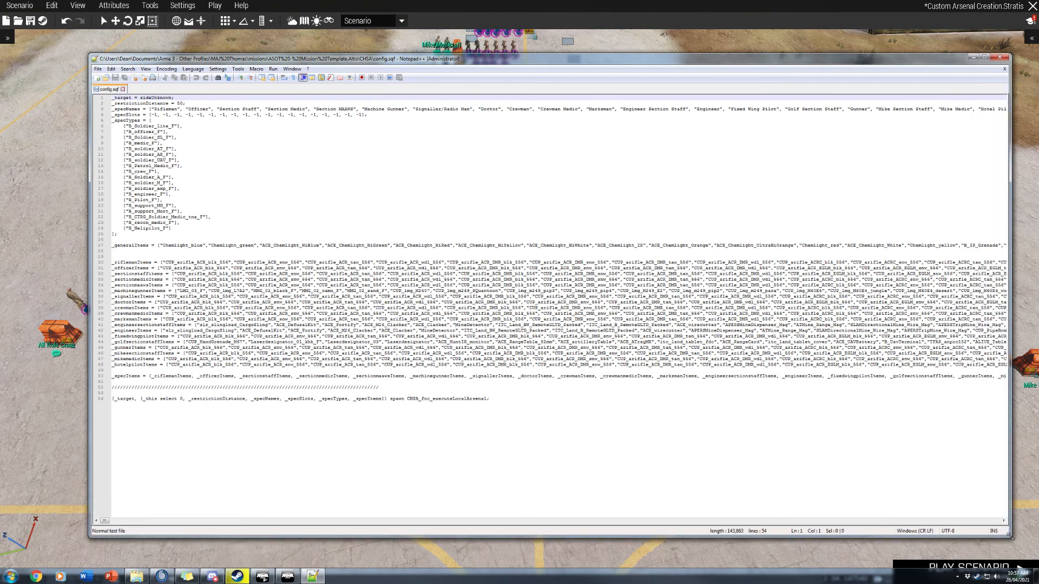
# Review the _target and _restrictionDistance lines at the start of config.sqf.
pyautogui.click(420, 159)
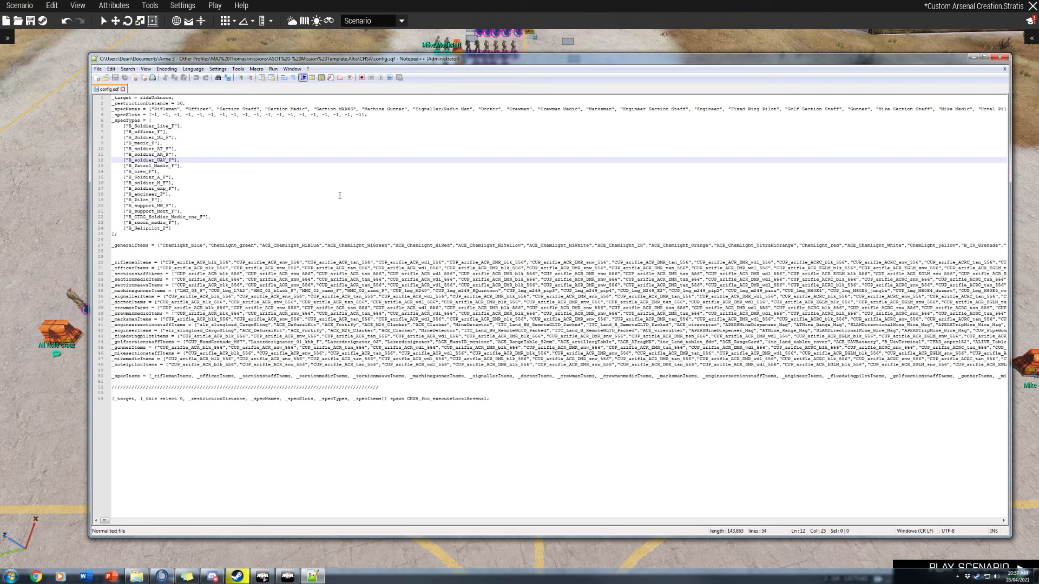
pyautogui.click(124, 103)
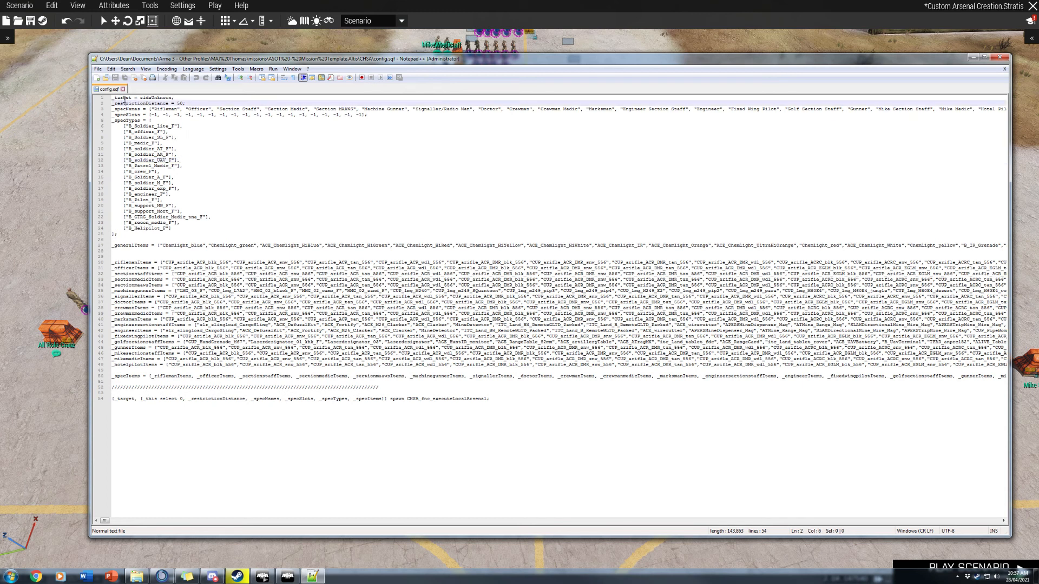
pyautogui.click(124, 99)
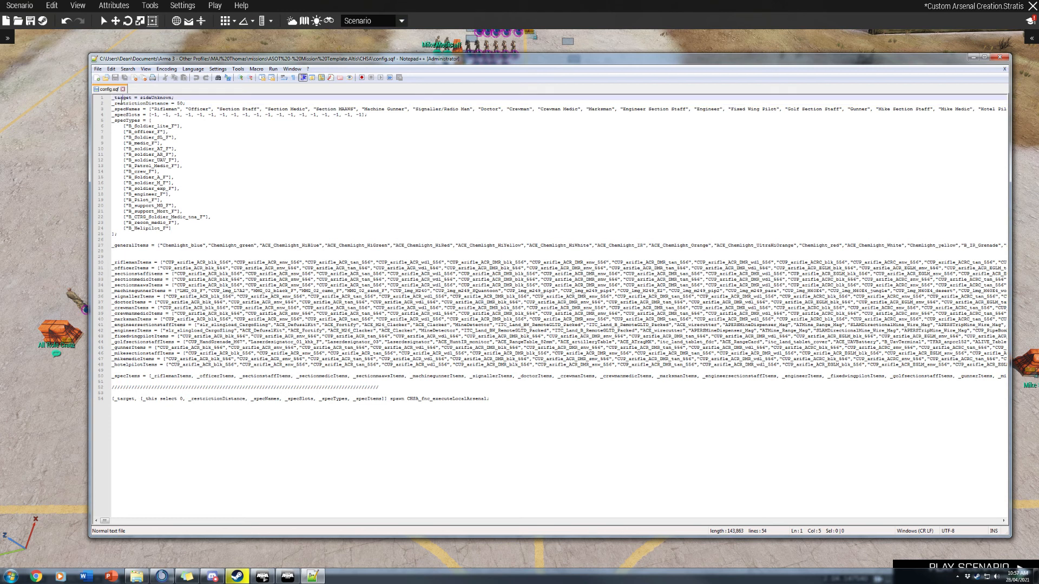
pyautogui.click(115, 103)
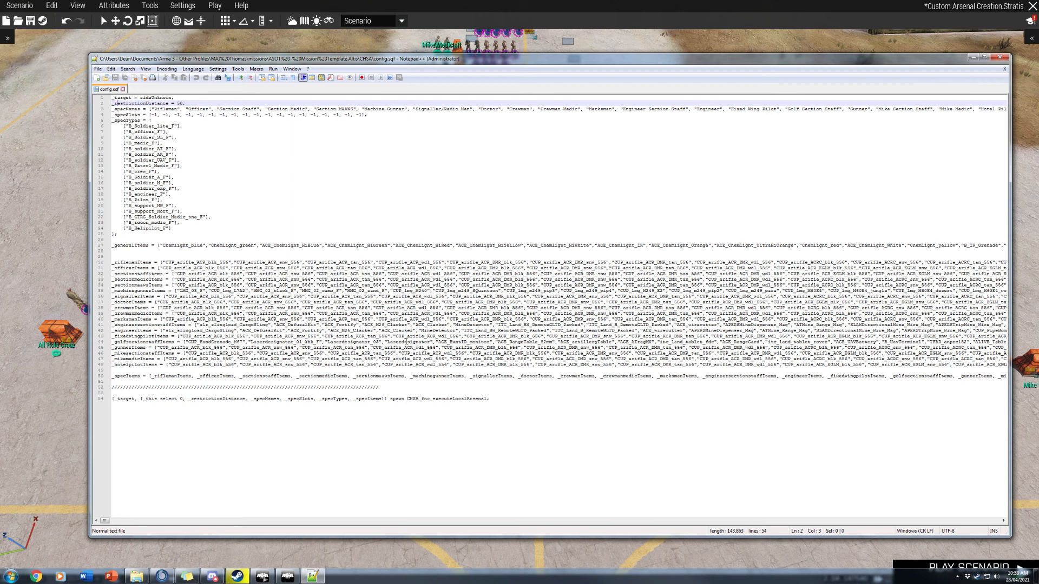
# Set _restrictionDistance to 250 in config.sqf and save the file.
pyautogui.click(176, 103)
pyautogui.write('2')
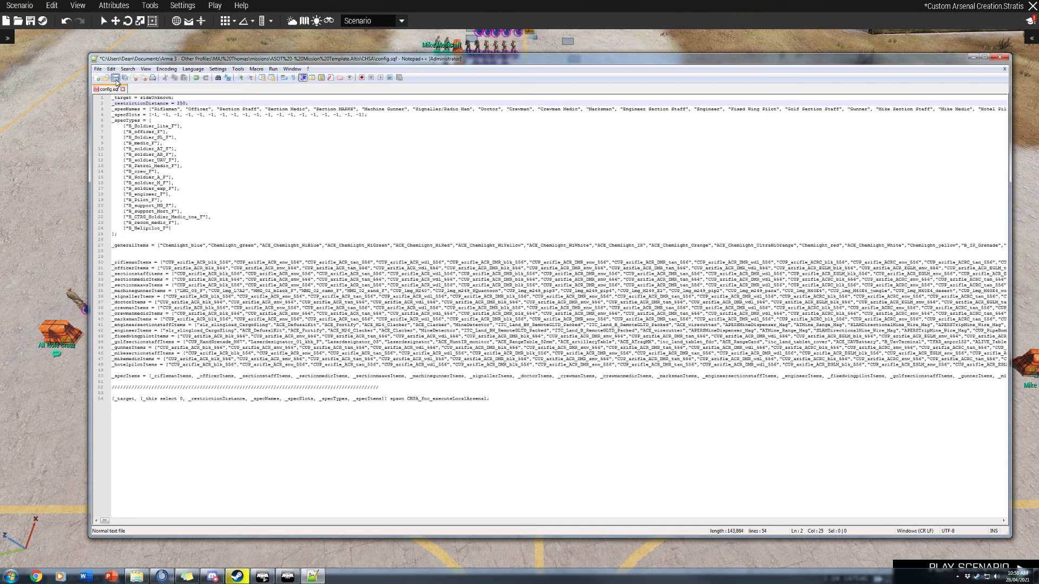
pyautogui.click(177, 115)
pyautogui.click(186, 103)
pyautogui.click(221, 162)
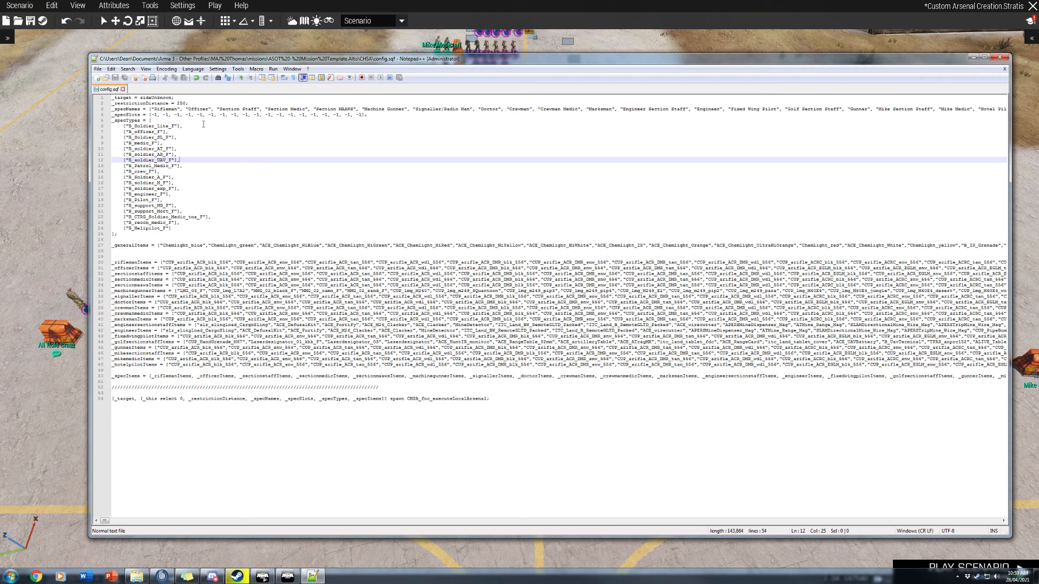
# Go through the role names in the _specNames array one by one, from Rifleman and Officer to Crewman Medic.
pyautogui.click(169, 109)
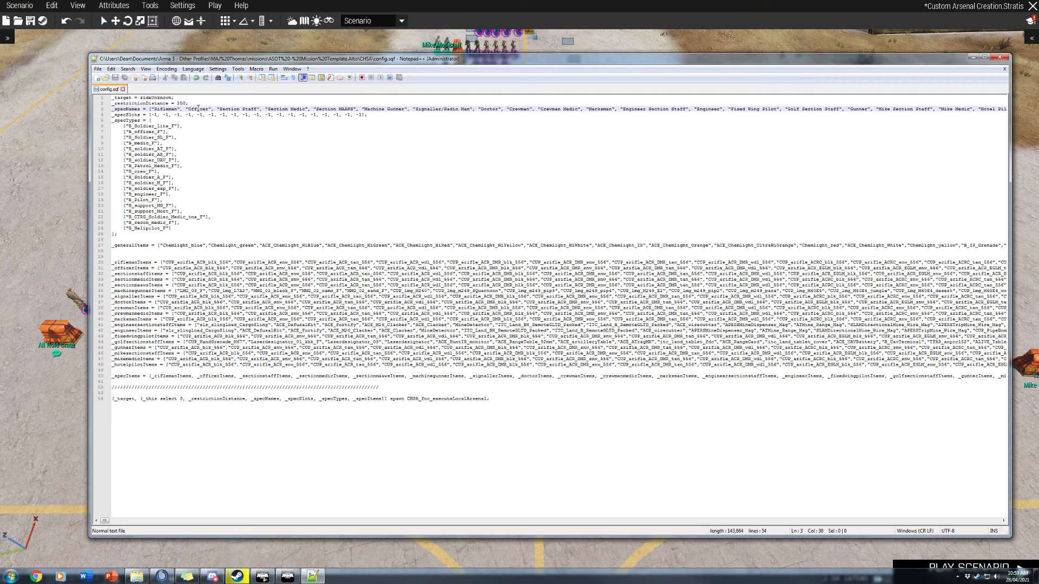
pyautogui.moveTo(188, 110); pyautogui.dragTo(258, 110)
pyautogui.click(232, 110)
pyautogui.click(282, 105)
pyautogui.click(321, 110)
pyautogui.moveTo(365, 110); pyautogui.dragTo(498, 110)
pyautogui.click(425, 110)
pyautogui.click(484, 110)
pyautogui.click(490, 110)
pyautogui.moveTo(510, 109); pyautogui.dragTo(530, 109)
pyautogui.click(542, 110)
pyautogui.doubleClick(517, 109)
pyautogui.moveTo(540, 109); pyautogui.dragTo(564, 110)
pyautogui.click(553, 108)
# Examine the _specSlots array, highlighting its first -1 entry, against the role names above it.
pyautogui.click(204, 145)
pyautogui.click(142, 115)
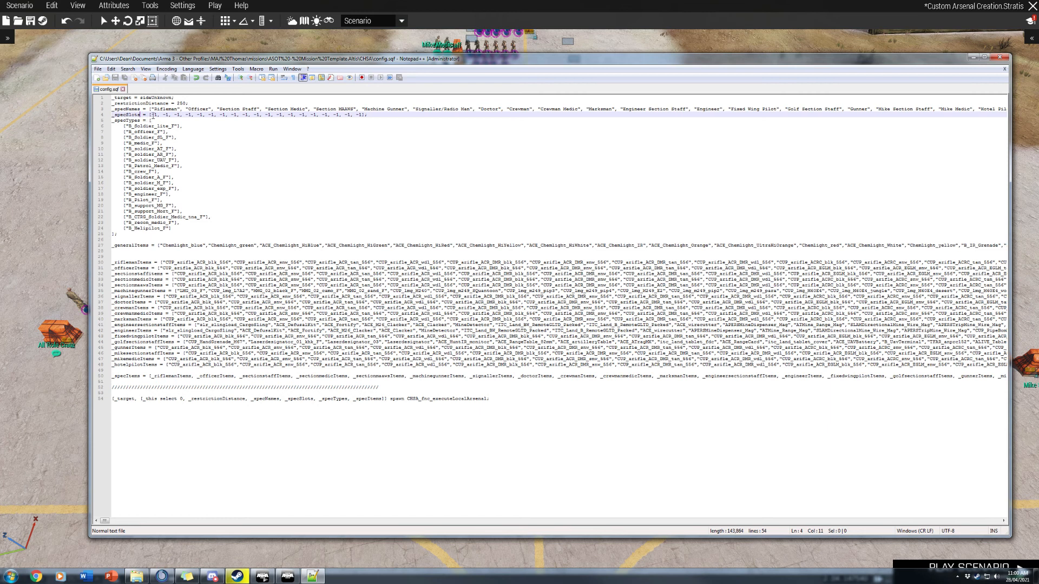
pyautogui.moveTo(152, 114); pyautogui.dragTo(156, 115)
pyautogui.click(308, 205)
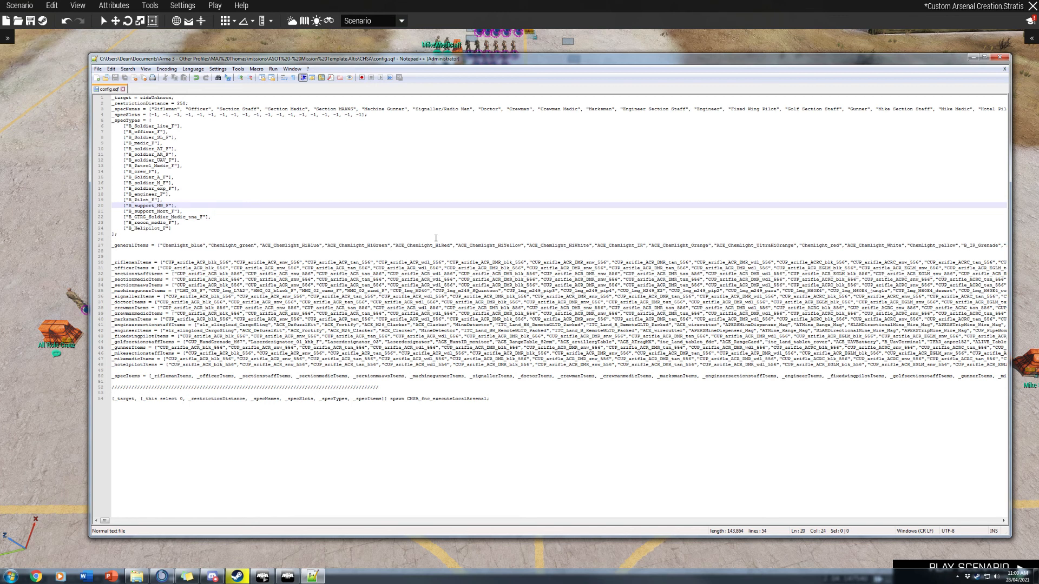
pyautogui.click(153, 115)
pyautogui.moveTo(151, 115); pyautogui.dragTo(158, 115)
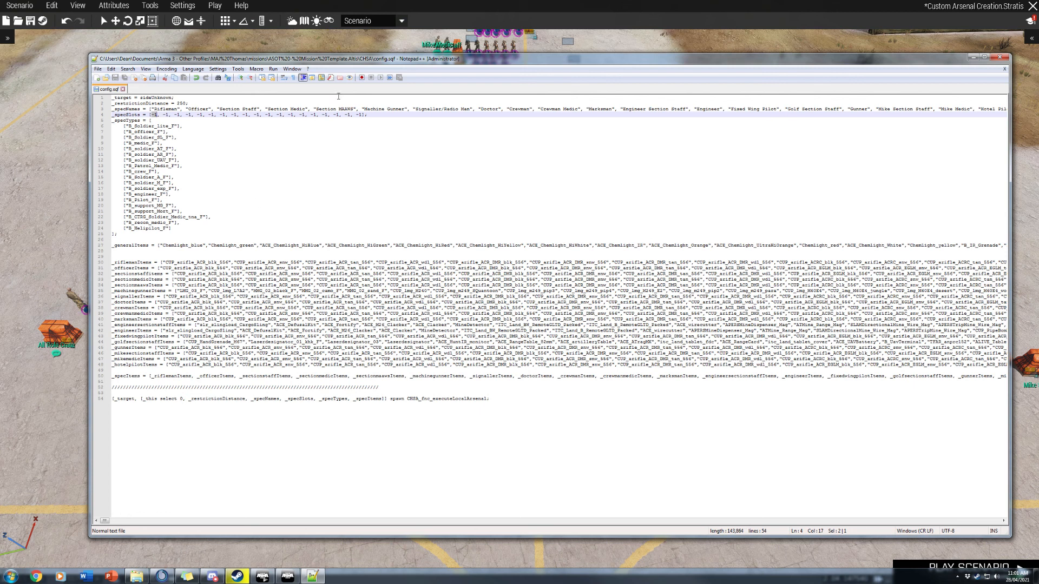
pyautogui.click(355, 125)
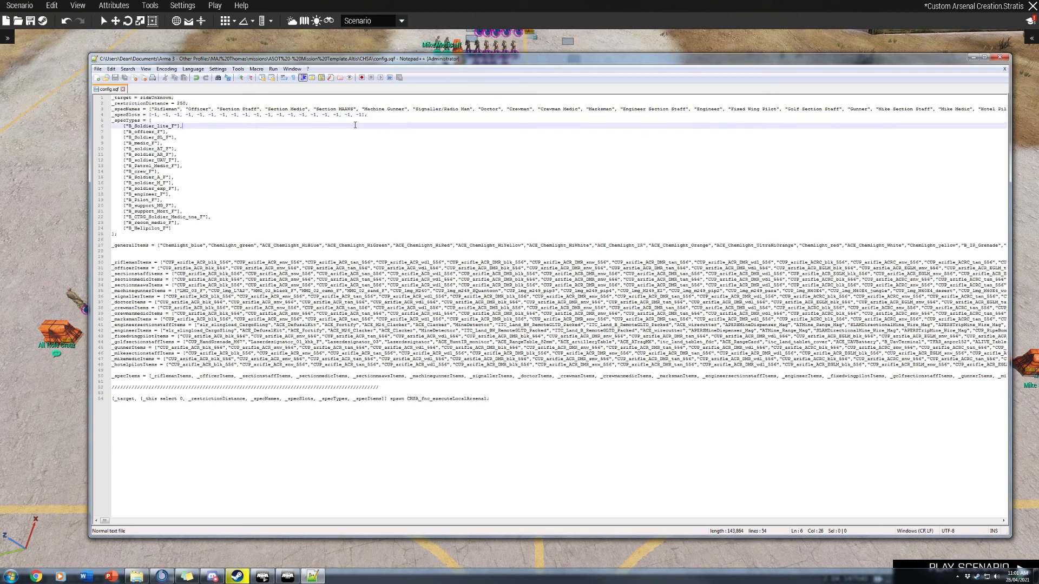
pyautogui.click(395, 178)
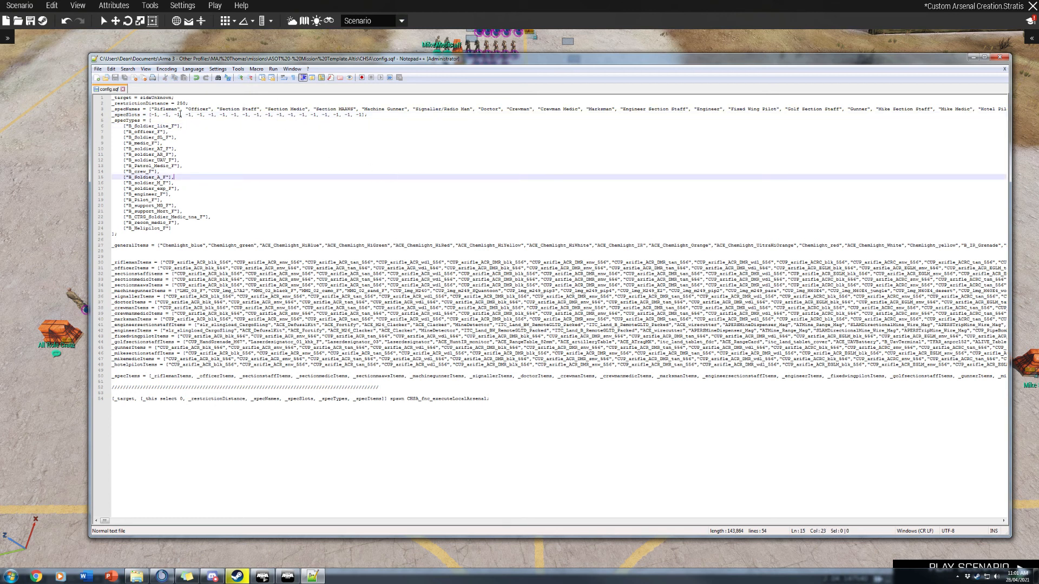
# Step through the _specTypes class names from B_Soldier_lite_F to B_Helipilot_F, and highlight the first entries of _specSlots.
pyautogui.click(124, 126)
pyautogui.press('Down')
pyautogui.press('Down')
pyautogui.press('Down')
pyautogui.press('Down')
pyautogui.press('Down')
pyautogui.press('Down')
pyautogui.press('Down')
pyautogui.press('Down')
pyautogui.press('Down')
pyautogui.press('Down')
pyautogui.press('Down')
pyautogui.press('Down')
pyautogui.press('Down')
pyautogui.press('Down')
pyautogui.press('Down')
pyautogui.press('Down')
pyautogui.press('Down')
pyautogui.press('Down')
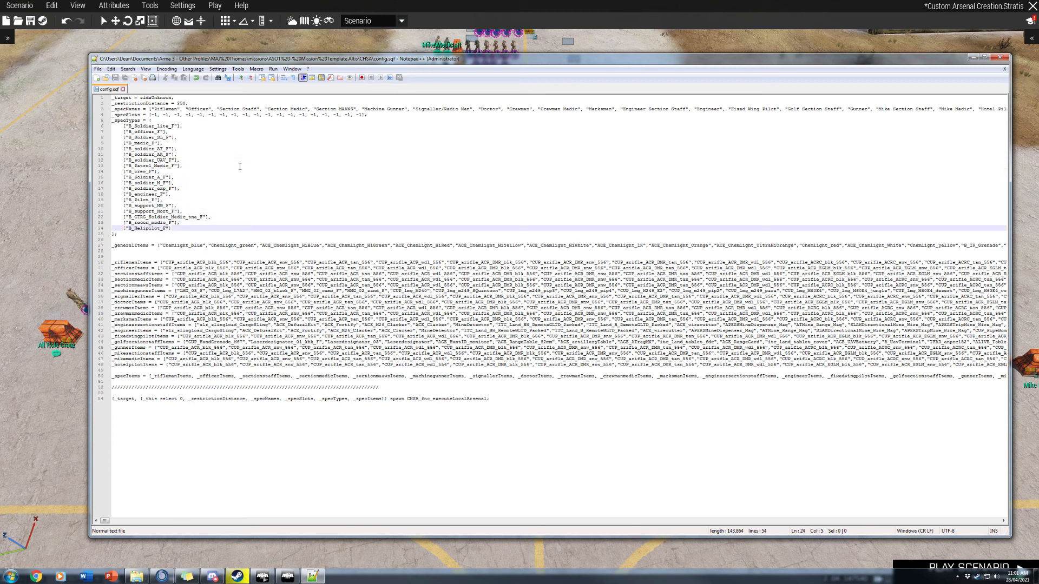
pyautogui.moveTo(151, 115); pyautogui.dragTo(192, 117)
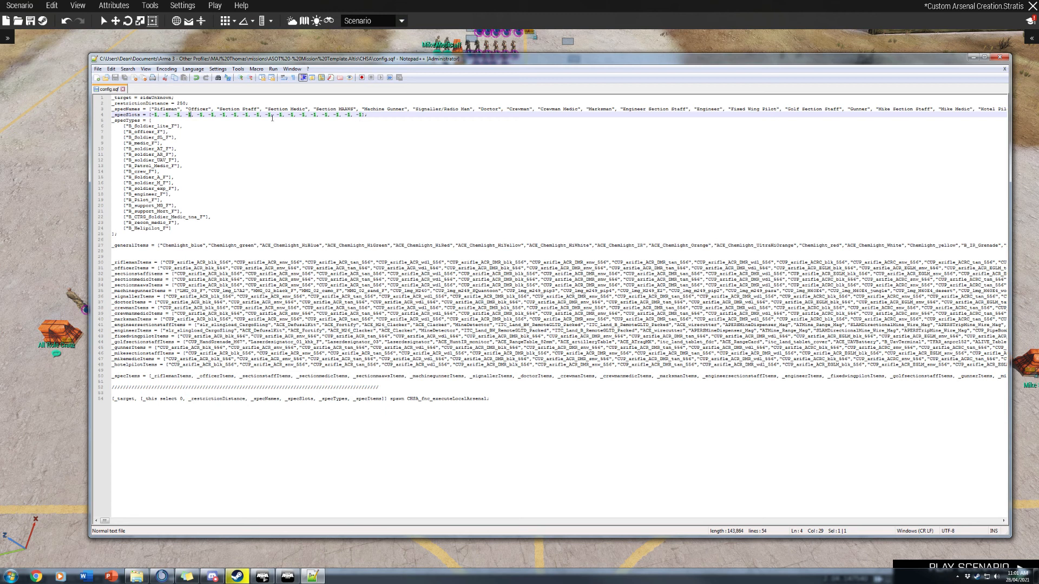
# Review the end of the _specSlots array and highlight the B_Soldier_lite_F class name in _specTypes.
pyautogui.click(362, 121)
pyautogui.click(362, 115)
pyautogui.click(353, 143)
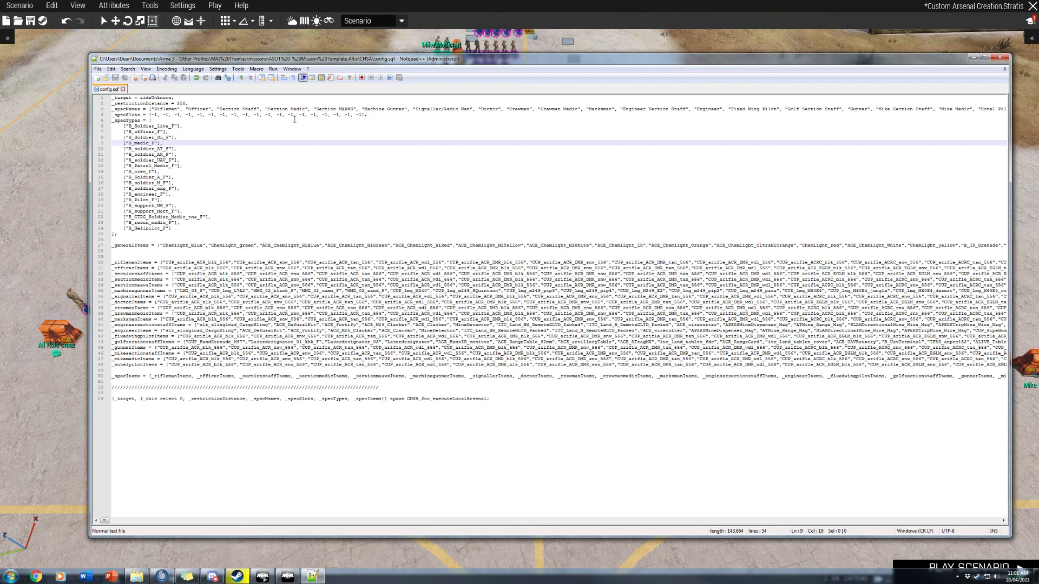
pyautogui.click(333, 177)
pyautogui.click(130, 121)
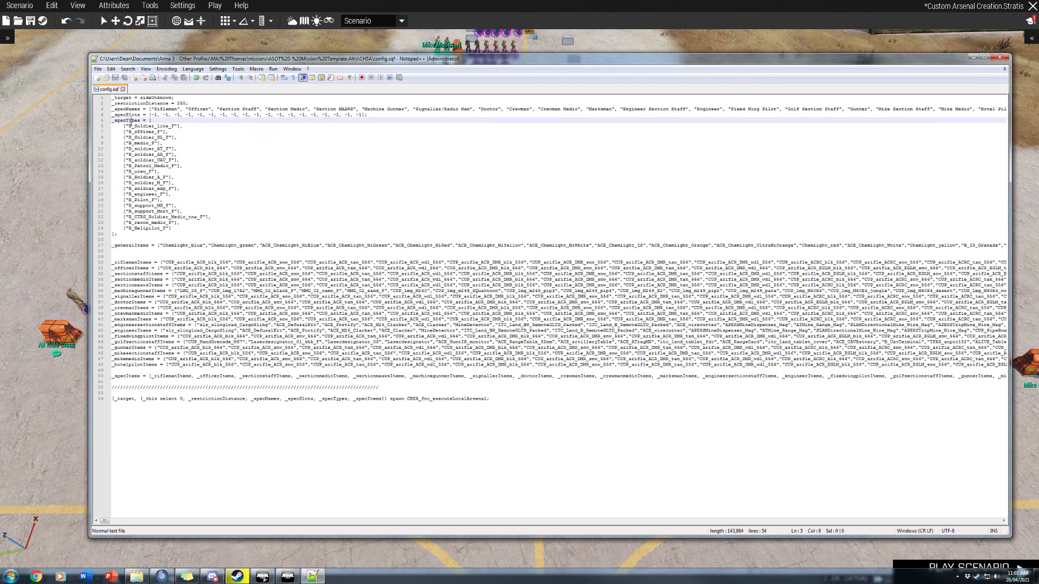
pyautogui.click(131, 131)
pyautogui.click(122, 126)
pyautogui.moveTo(129, 125); pyautogui.dragTo(176, 128)
pyautogui.click(131, 132)
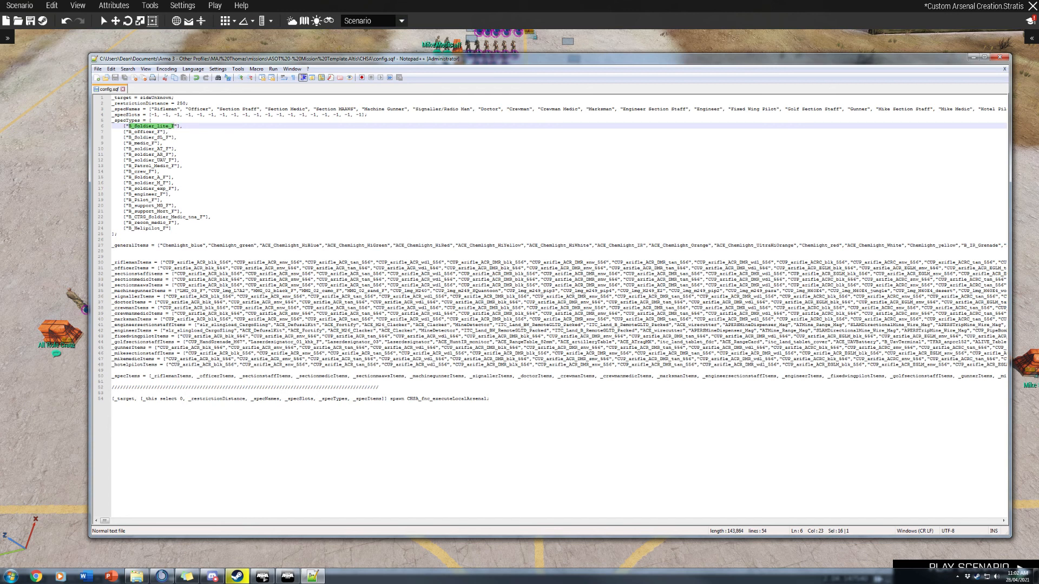
# Switch to the Arma 3 editor and check the class name of the section leader in India 1-1-1.
pyautogui.hotkey('alt', 'Tab')
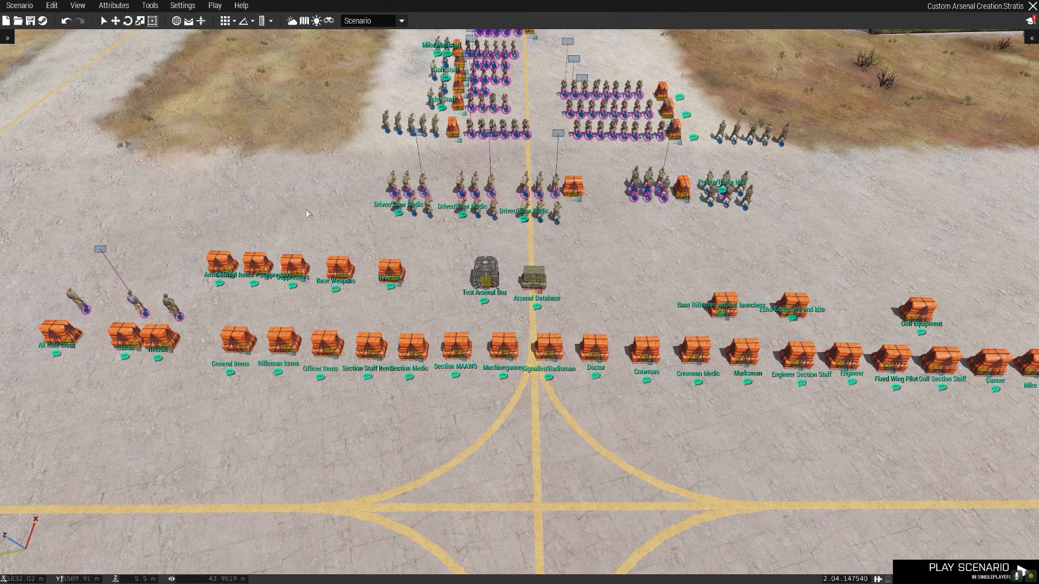
pyautogui.scroll(5, 449, 280)
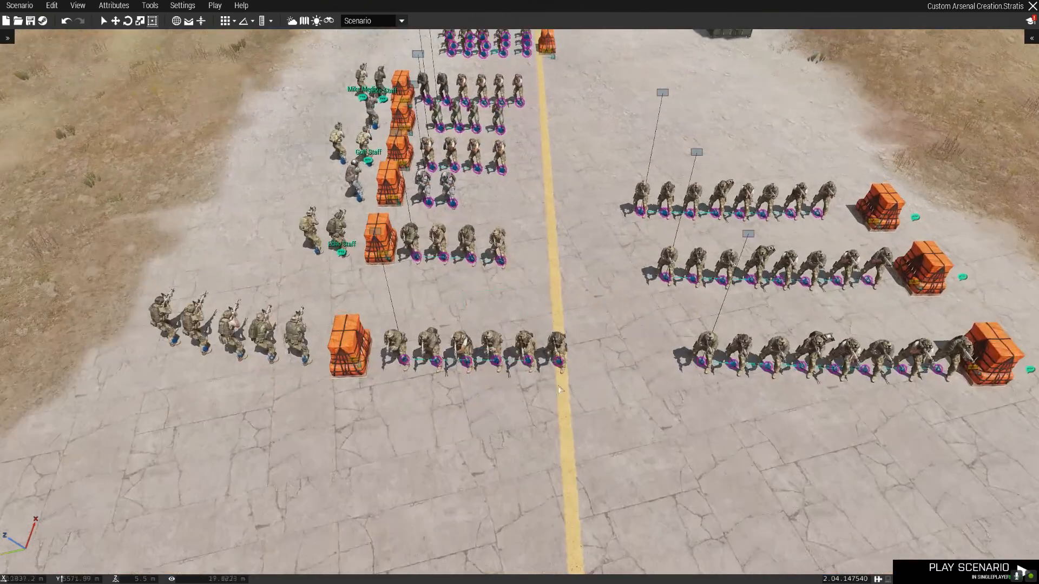
pyautogui.press('d')
pyautogui.press('a')
pyautogui.scroll(1, 487, 389)
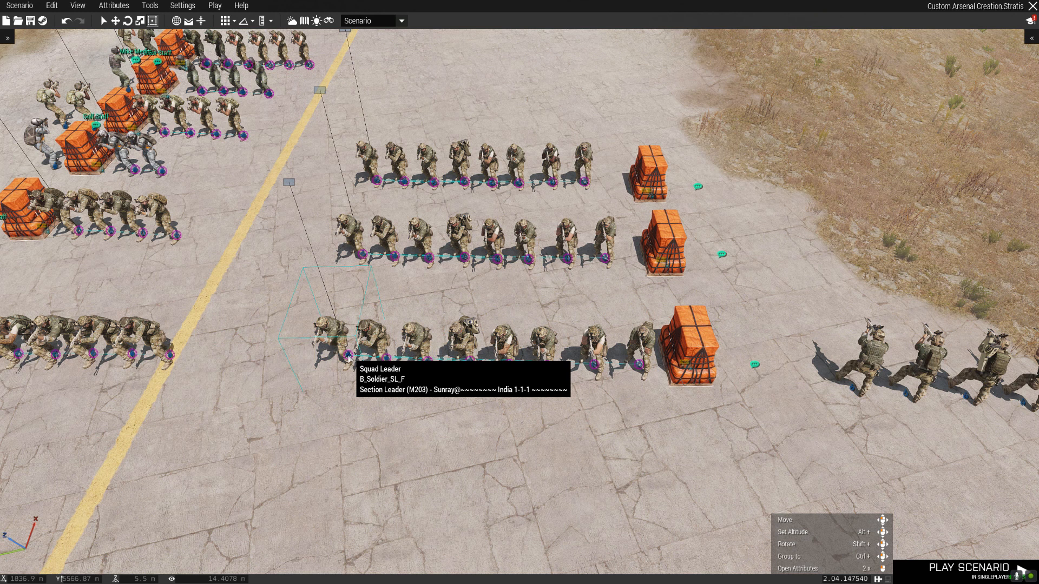
# Switch back to config.sqf in Notepad++, and match the Section Staff role with the B_Soldier_SL_F class name.
pyautogui.hotkey('alt', 'Tab')
pyautogui.click(180, 194)
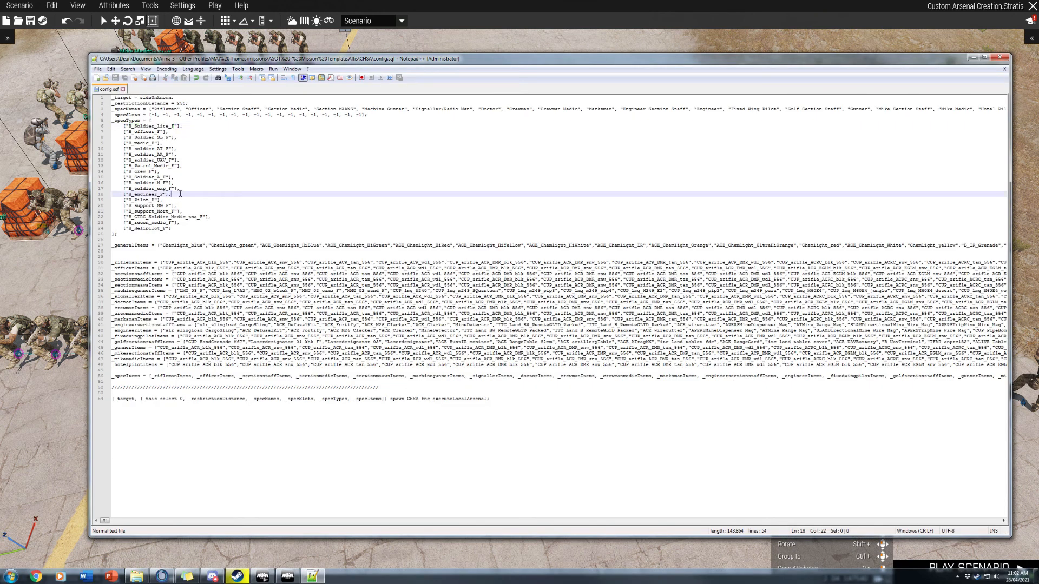
pyautogui.click(232, 110)
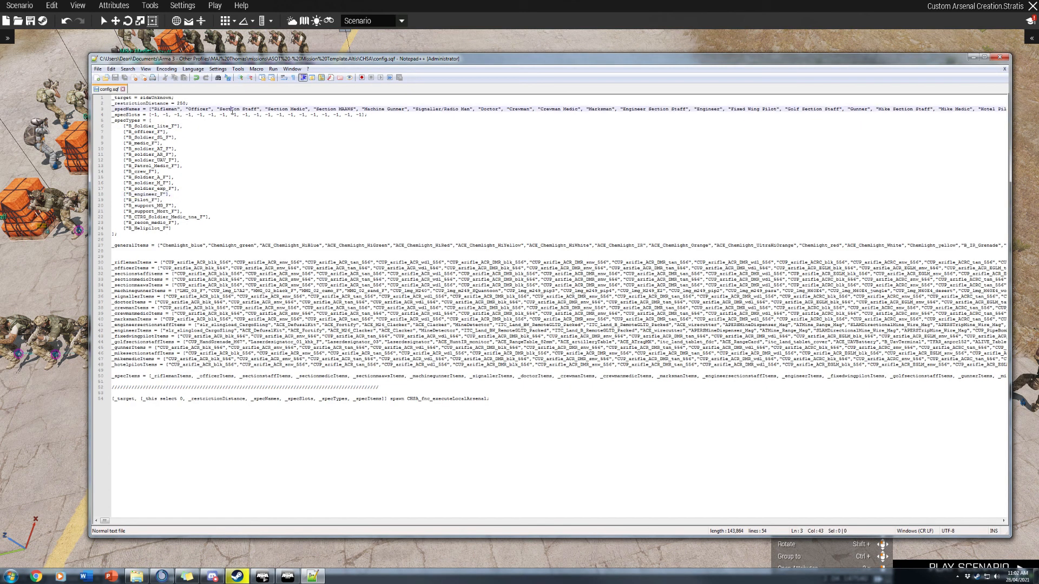
pyautogui.doubleClick(240, 109)
pyautogui.moveTo(240, 108); pyautogui.dragTo(247, 113)
pyautogui.moveTo(129, 138); pyautogui.dragTo(167, 138)
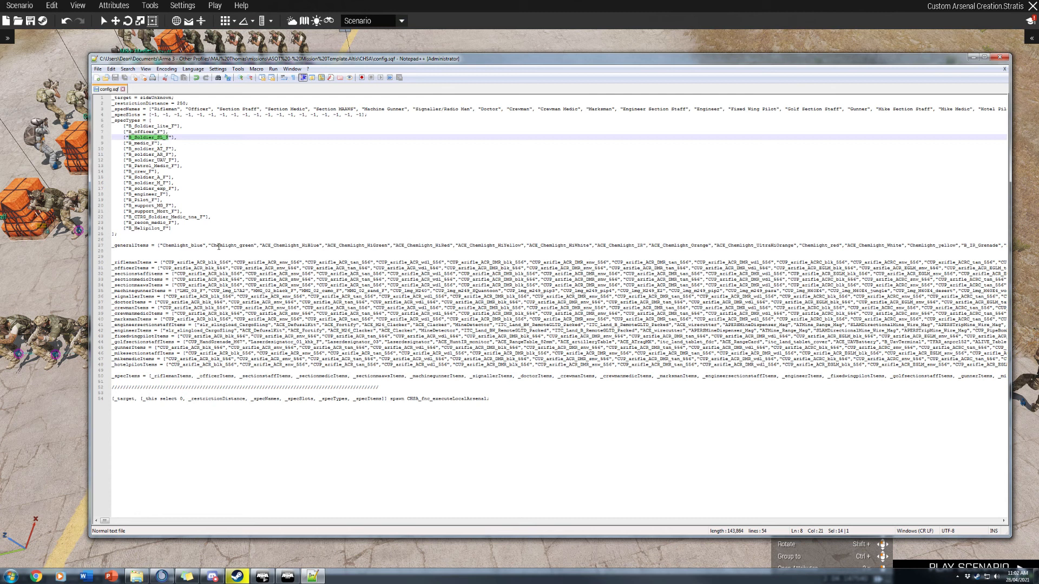
# Highlight B_medic_F in _specTypes and check it against the India 1-1-1 medic in the Arma 3 editor.
pyautogui.moveTo(129, 143); pyautogui.dragTo(153, 145)
pyautogui.click(81, 245)
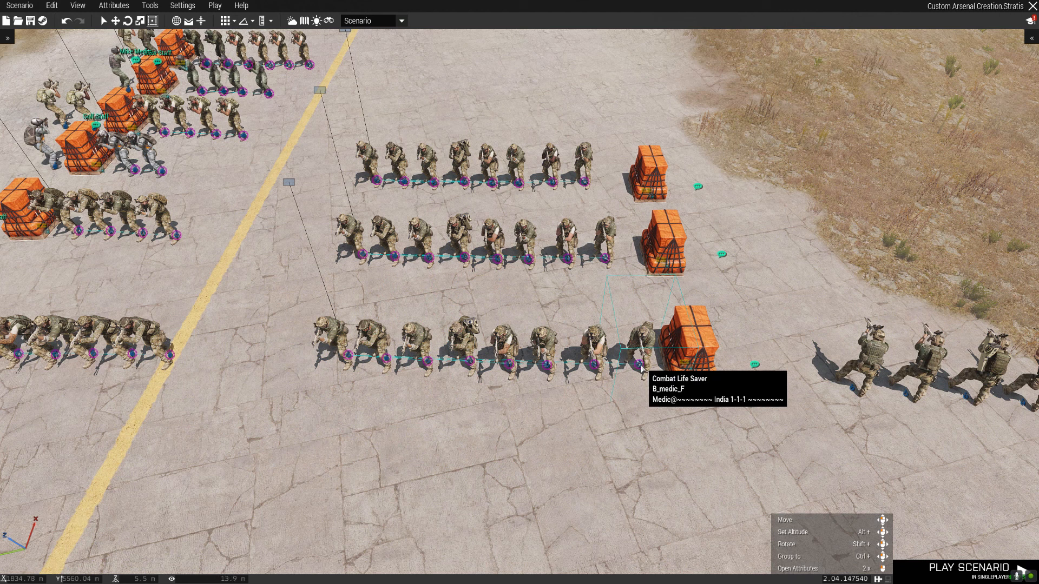
pyautogui.hotkey('alt', 'Tab')
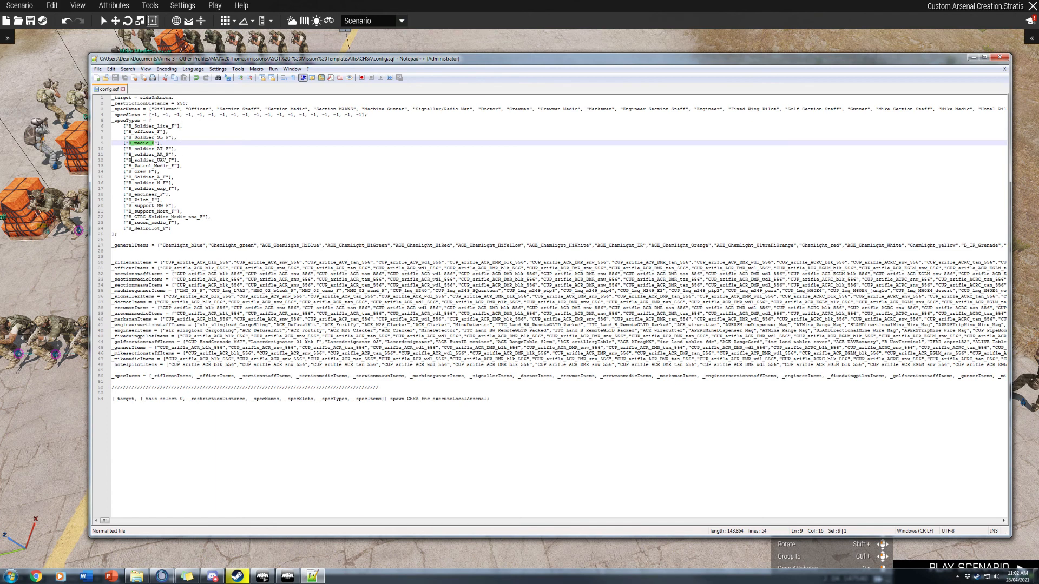
# Switch to the Arma 3 editor and check the class name of the India 1-1-1 light machinegunner.
pyautogui.click(53, 287)
pyautogui.moveTo(410, 286); pyautogui.dragTo(433, 279, button='right')
pyautogui.press('s')
pyautogui.scroll(3, 433, 279)
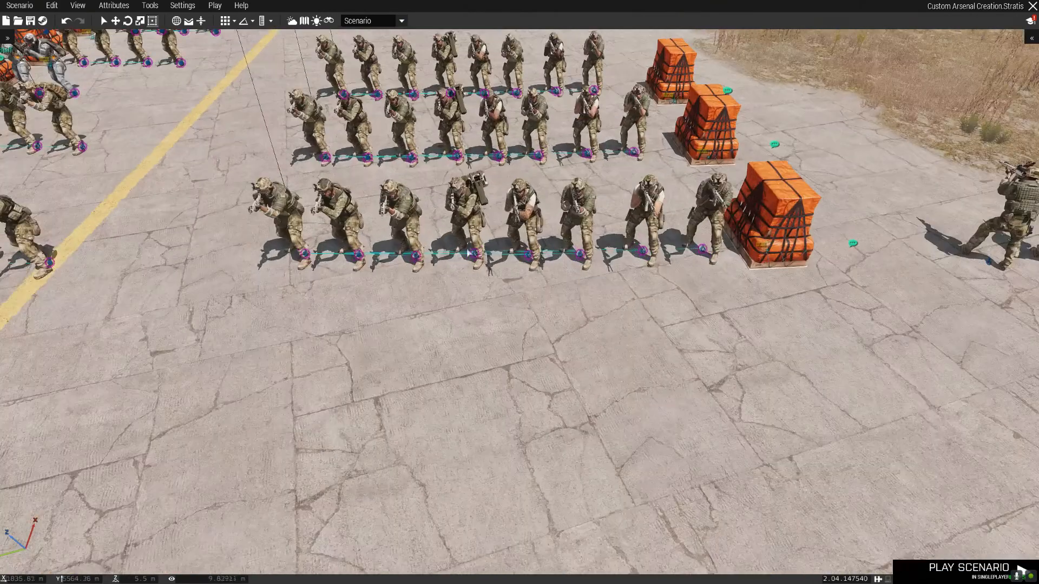
pyautogui.moveTo(534, 261); pyautogui.dragTo(536, 255, button='right')
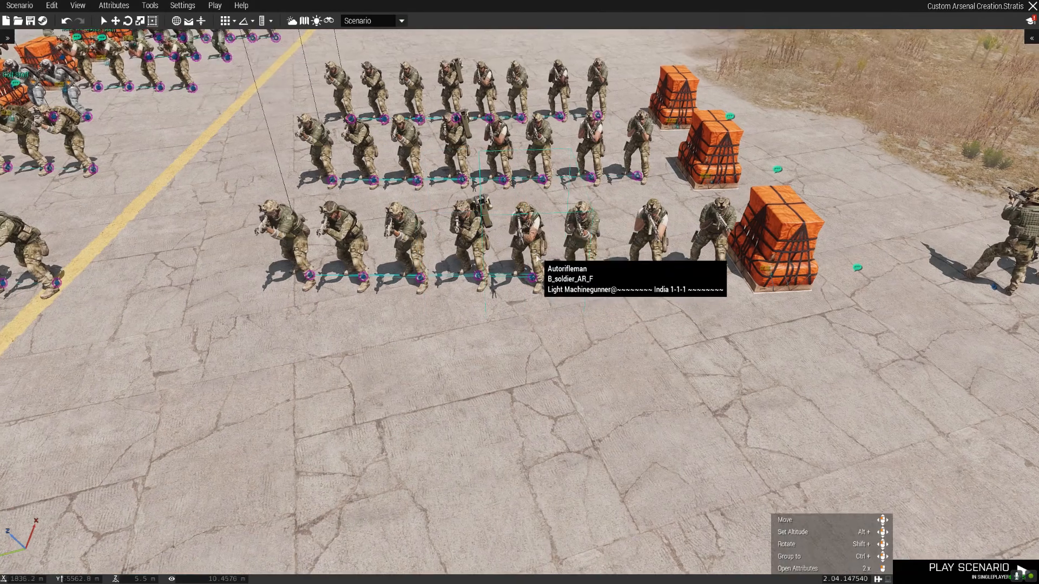
# Switch back to config.sqf in Notepad++ and highlight the whole list of _specTypes class names.
pyautogui.hotkey('alt', 'Tab')
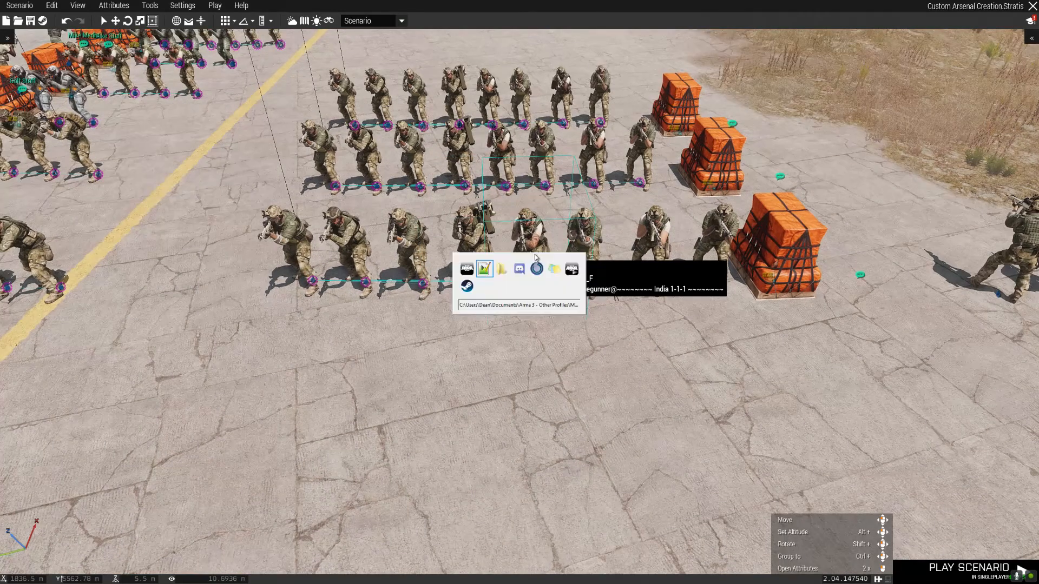
pyautogui.click(288, 232)
pyautogui.moveTo(125, 126); pyautogui.dragTo(177, 228)
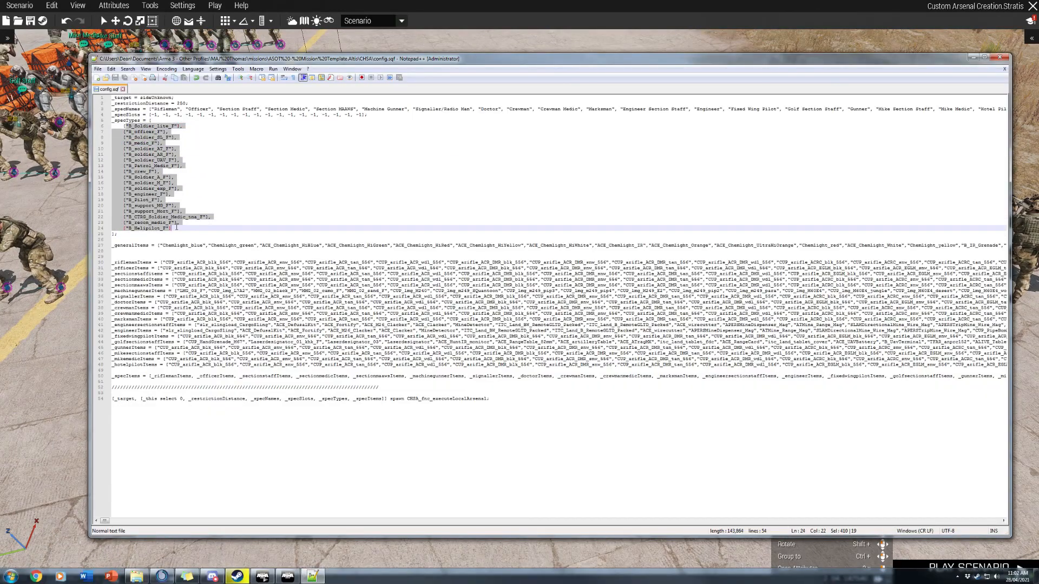
pyautogui.click(176, 231)
pyautogui.click(172, 143)
pyautogui.click(125, 128)
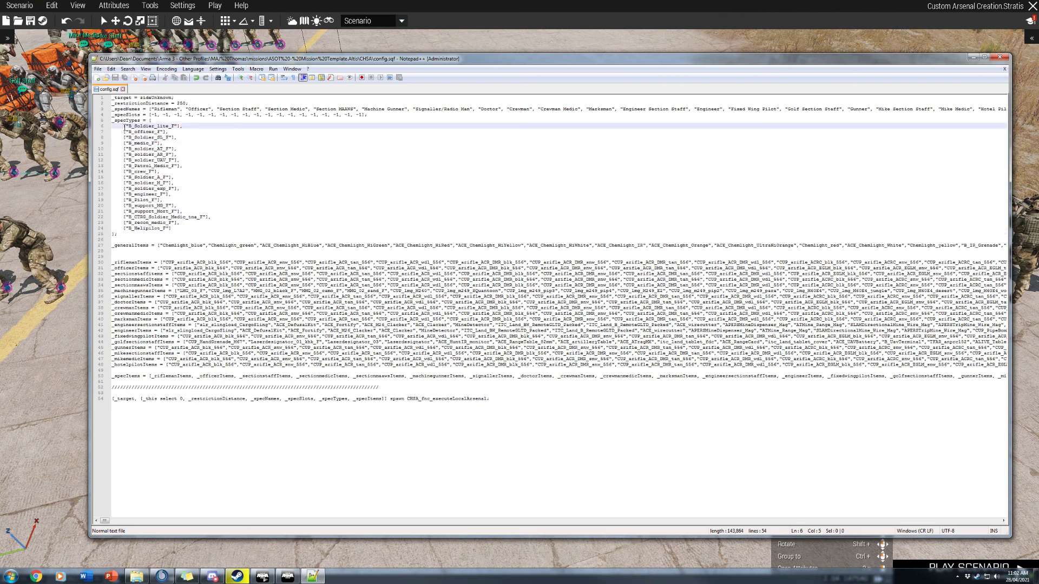
# Compare the Rifleman entry in _specNames with _specSlots and the B_Soldier_lite_F class name.
pyautogui.click(201, 108)
pyautogui.click(232, 109)
pyautogui.click(373, 116)
pyautogui.click(140, 126)
pyautogui.click(163, 109)
pyautogui.doubleClick(141, 127)
# Highlight the _riflemanItems variable and its matching first entry in the _specItems array.
pyautogui.click(163, 233)
pyautogui.moveTo(116, 262); pyautogui.dragTo(152, 262)
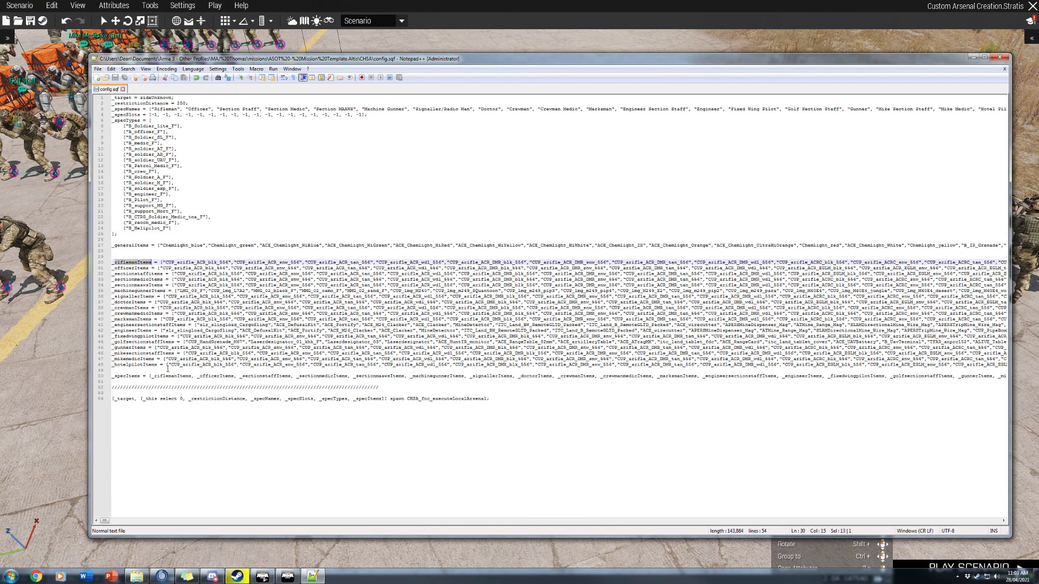
pyautogui.moveTo(153, 375); pyautogui.dragTo(196, 375)
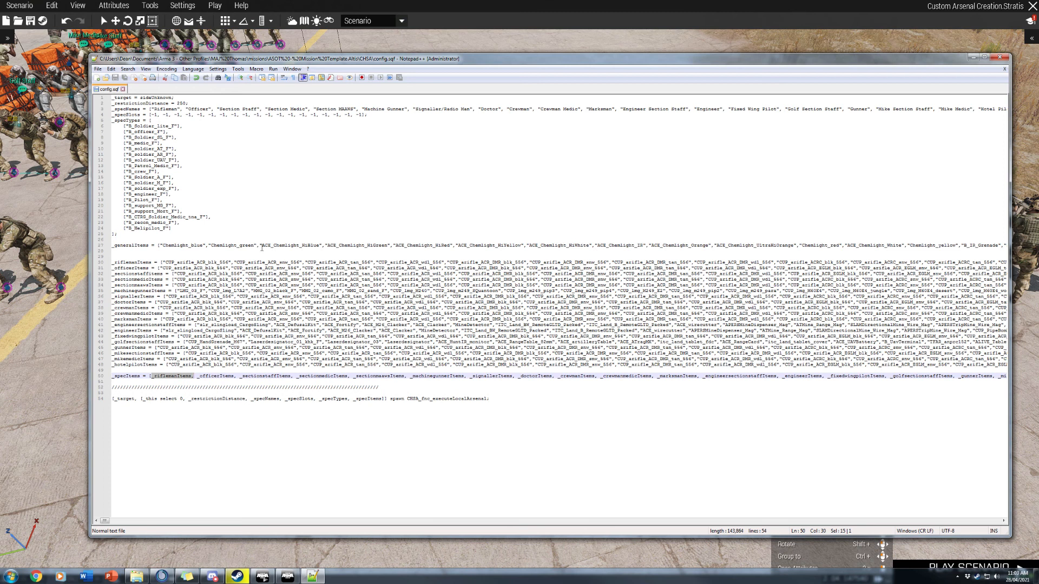
# Examine the closing _specTypes entries, from B_support_Mort_F to B_Helipilot_F.
pyautogui.click(149, 168)
pyautogui.click(183, 232)
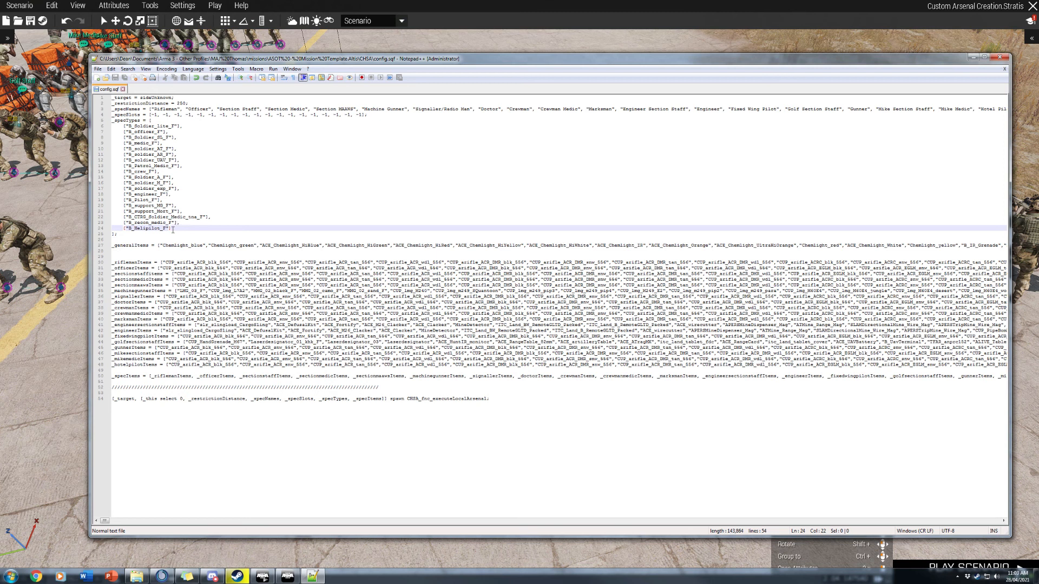
pyautogui.click(181, 223)
pyautogui.click(192, 216)
pyautogui.click(192, 212)
pyautogui.click(182, 228)
pyautogui.click(184, 256)
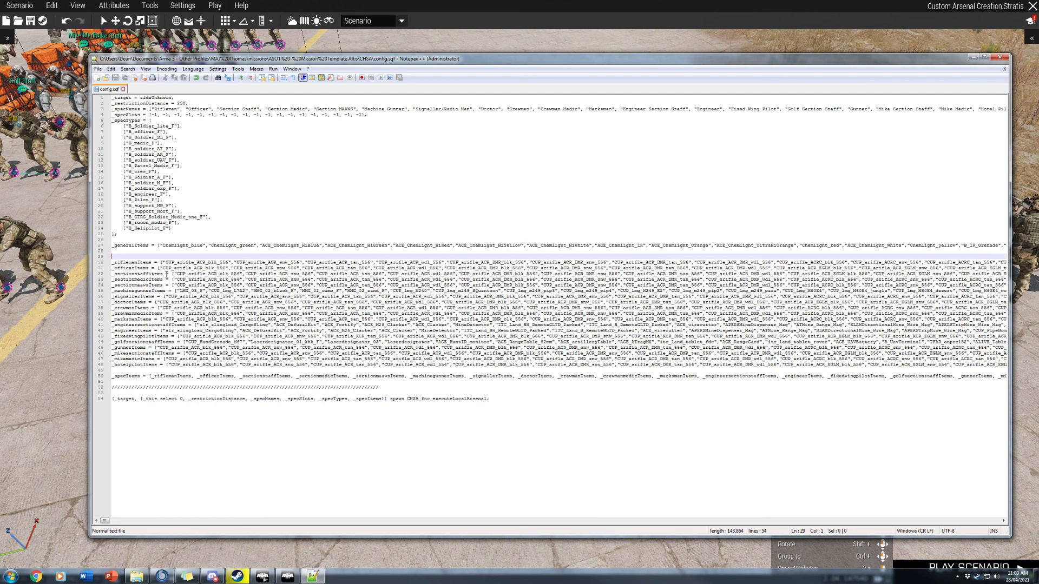
# Examine the item class names in the _generalItems array and the start of _riflemanItems.
pyautogui.moveTo(434, 247); pyautogui.dragTo(615, 241)
pyautogui.click(623, 258)
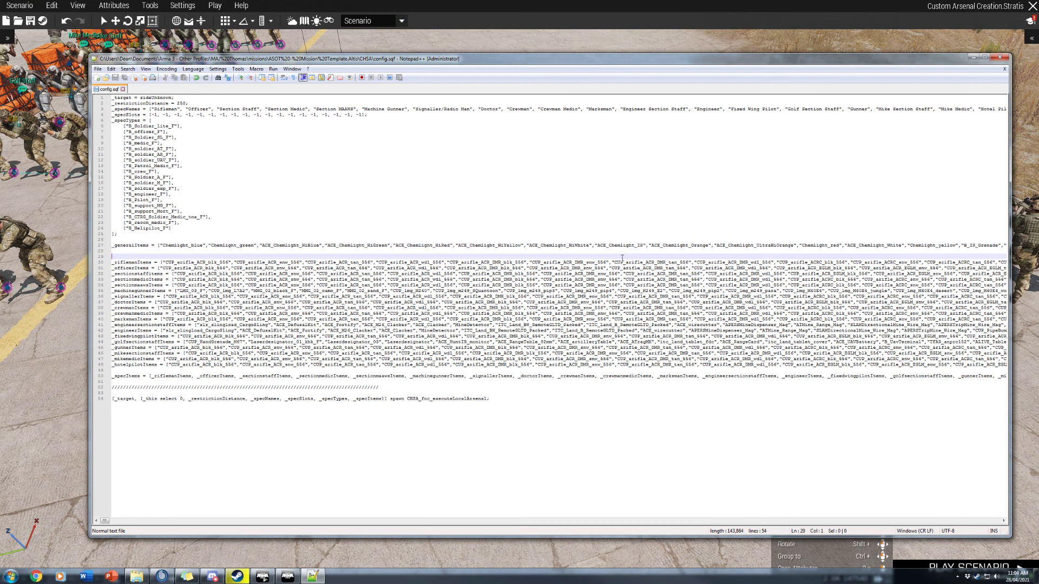
pyautogui.click(174, 262)
pyautogui.click(195, 252)
pyautogui.click(186, 257)
# Switch to the Arma 3 editor and inspect the General Items supply box in the arsenal box row.
pyautogui.click(77, 282)
pyautogui.scroll(-4, 458, 355)
pyautogui.press('s')
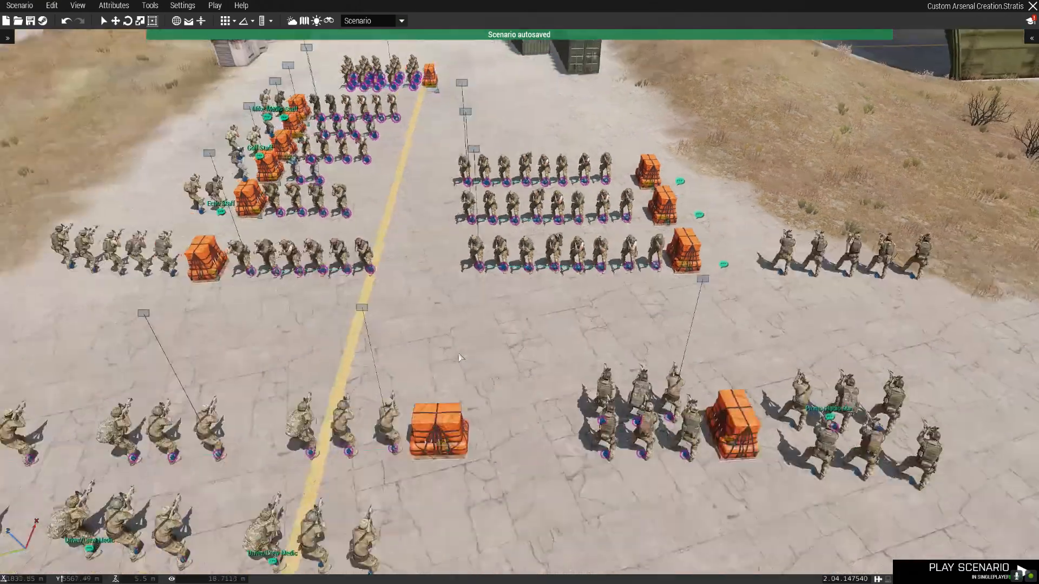
pyautogui.press('a')
pyautogui.scroll(2, 458, 351)
pyautogui.scroll(4, 457, 346)
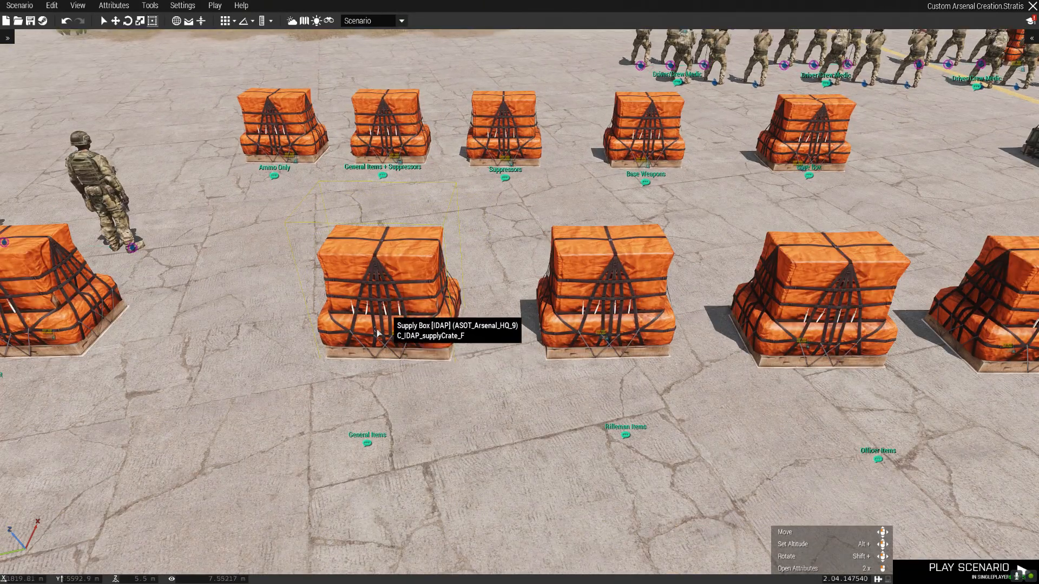
pyautogui.press('a')
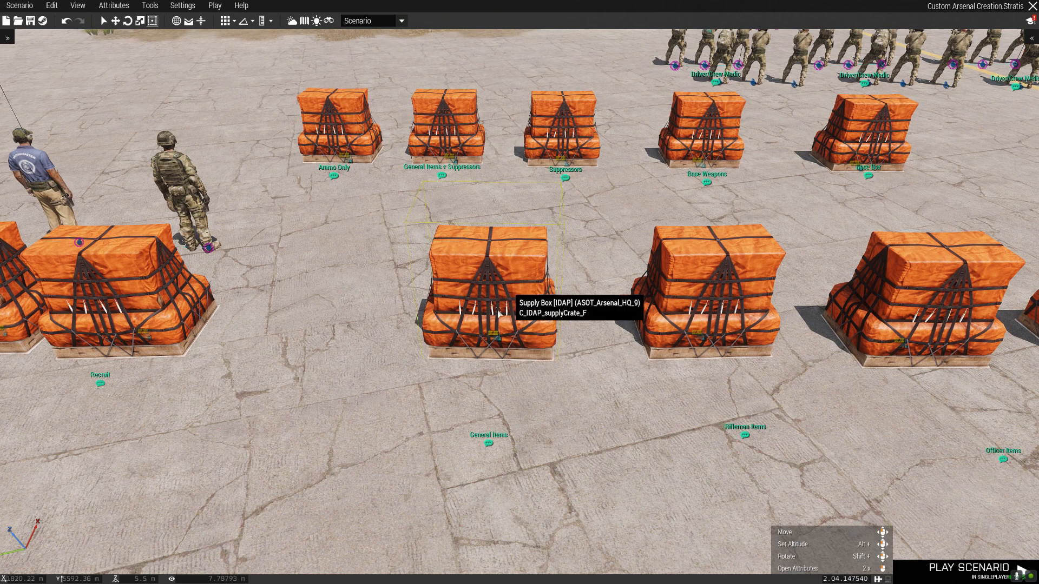
# Switch back to config.sqf in Notepad++ and compare the _generalItems array with _riflemanItems and _officerItems.
pyautogui.hotkey('alt', 'Tab')
pyautogui.click(158, 244)
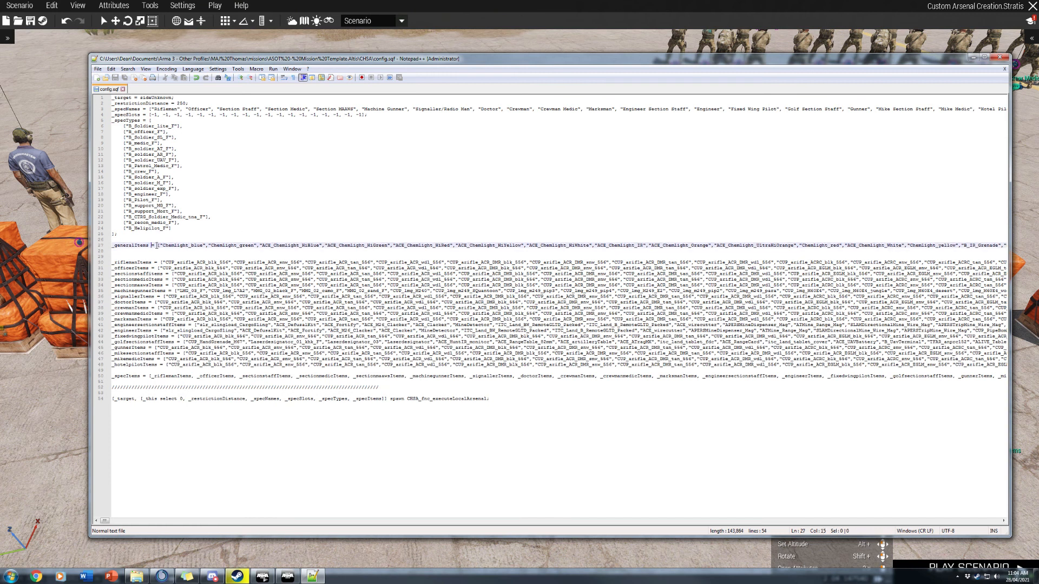
pyautogui.click(321, 257)
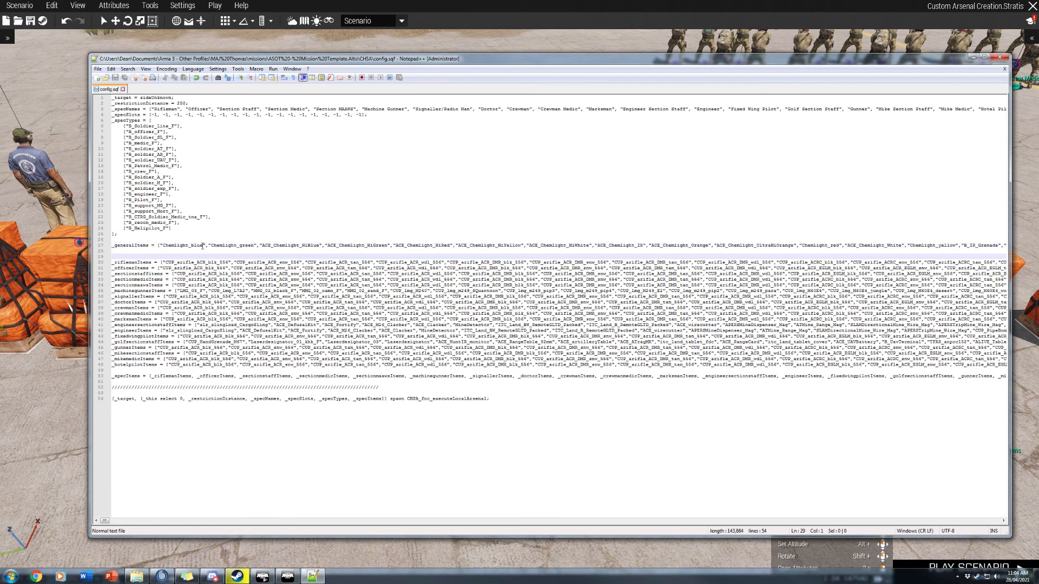
pyautogui.click(140, 245)
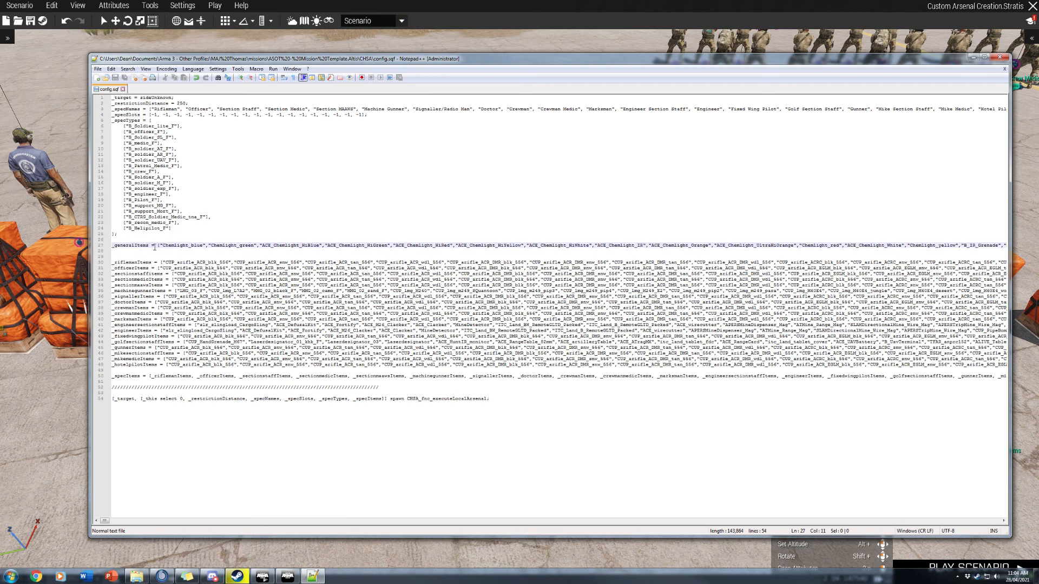
pyautogui.click(139, 267)
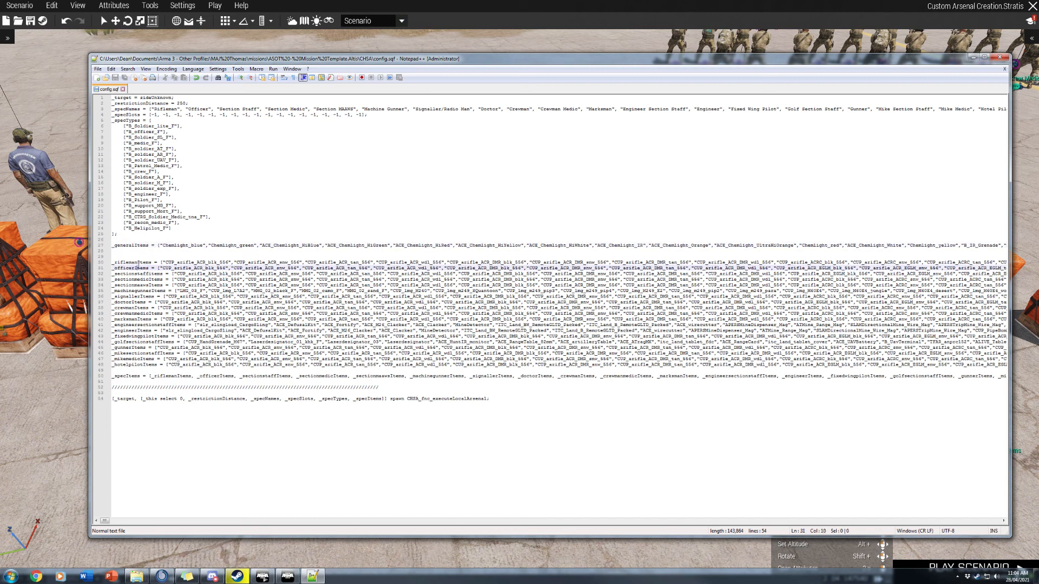
pyautogui.click(141, 263)
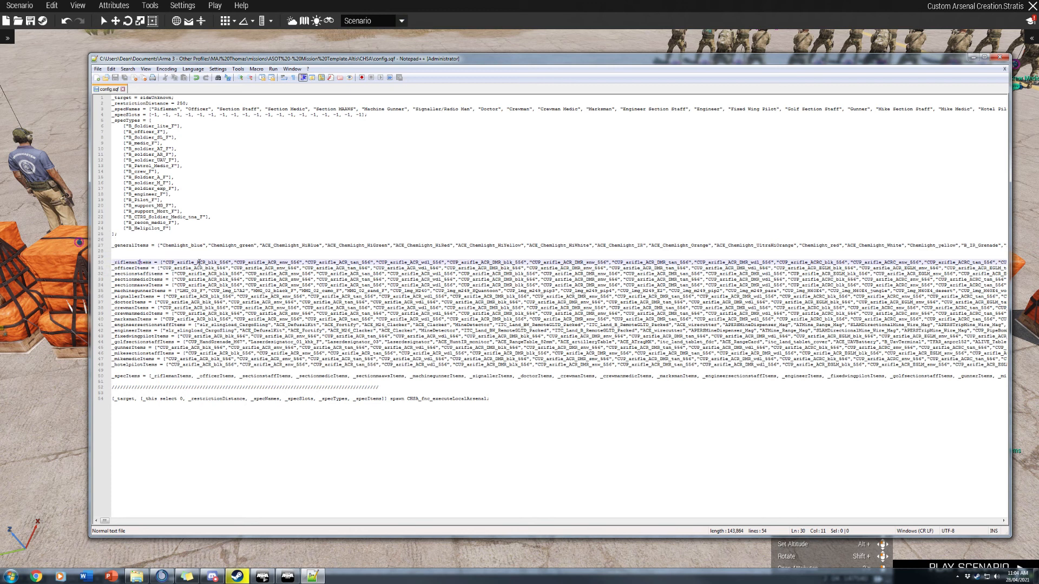
pyautogui.click(114, 262)
# Highlight the _generalItems variable name at the start of its array.
pyautogui.moveTo(113, 246); pyautogui.dragTo(148, 247)
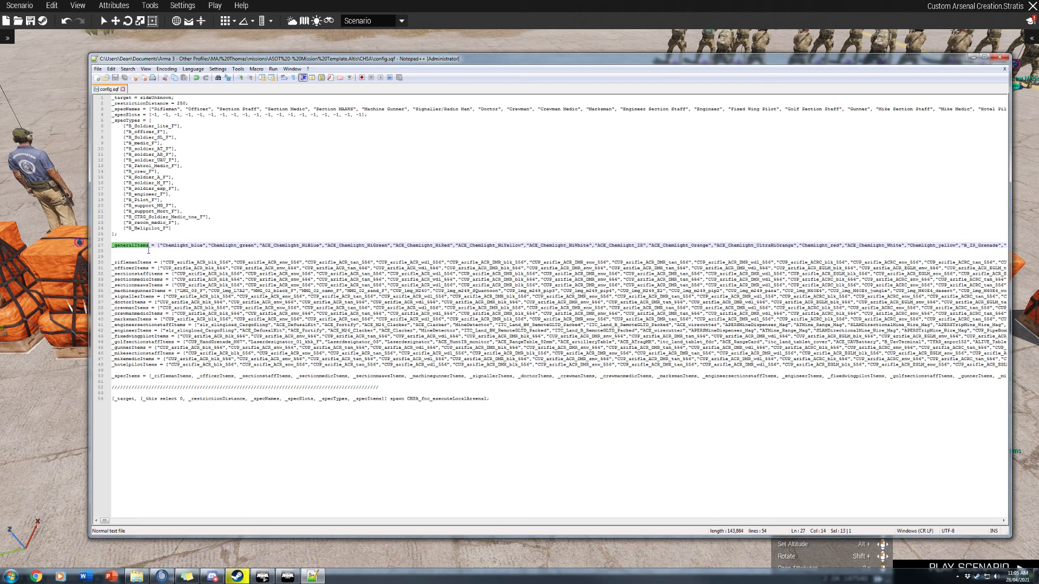
pyautogui.click(148, 251)
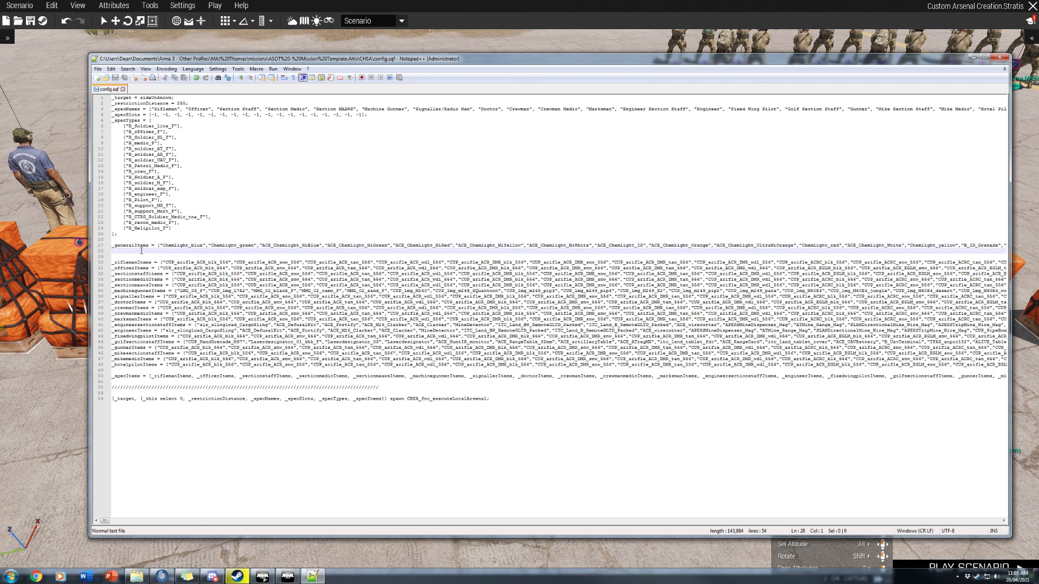
pyautogui.click(149, 246)
pyautogui.tripleClick(150, 247)
pyautogui.doubleClick(149, 246)
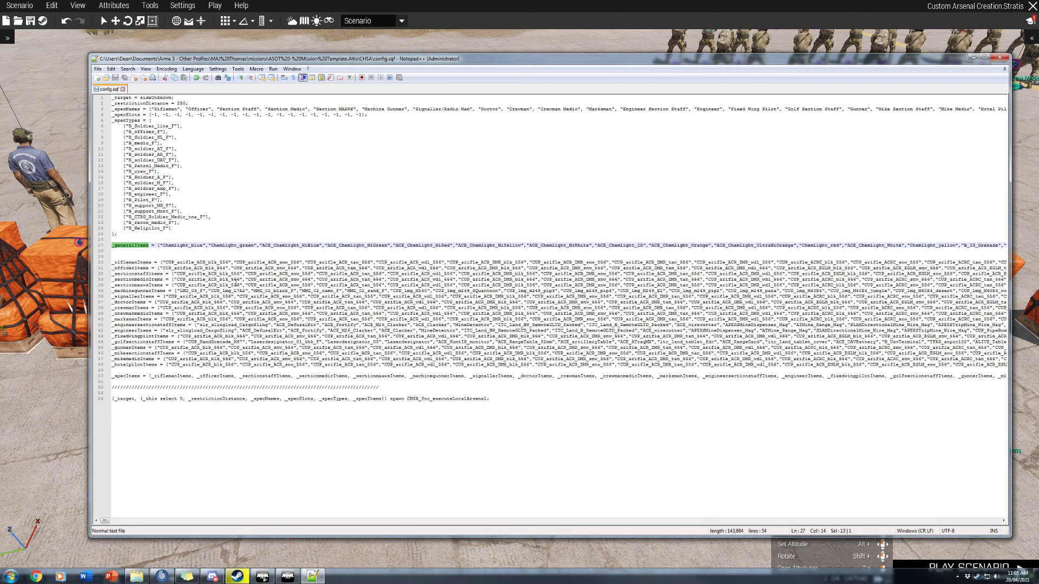
# Step through the role-specific arrays _riflemanItems, _officerItems and _sectionstaffItems.
pyautogui.click(147, 268)
pyautogui.click(138, 262)
pyautogui.click(129, 267)
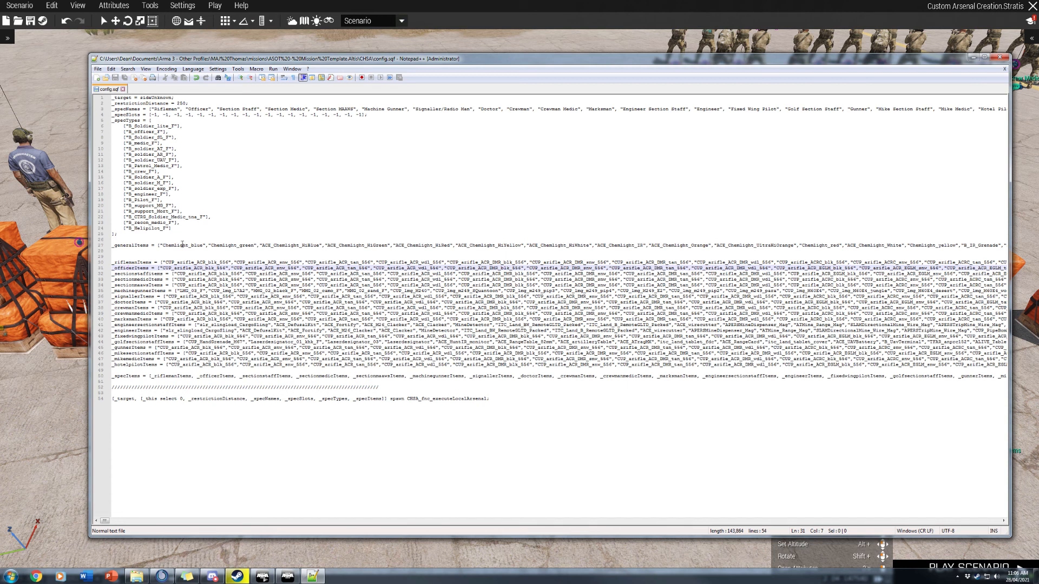
pyautogui.click(154, 275)
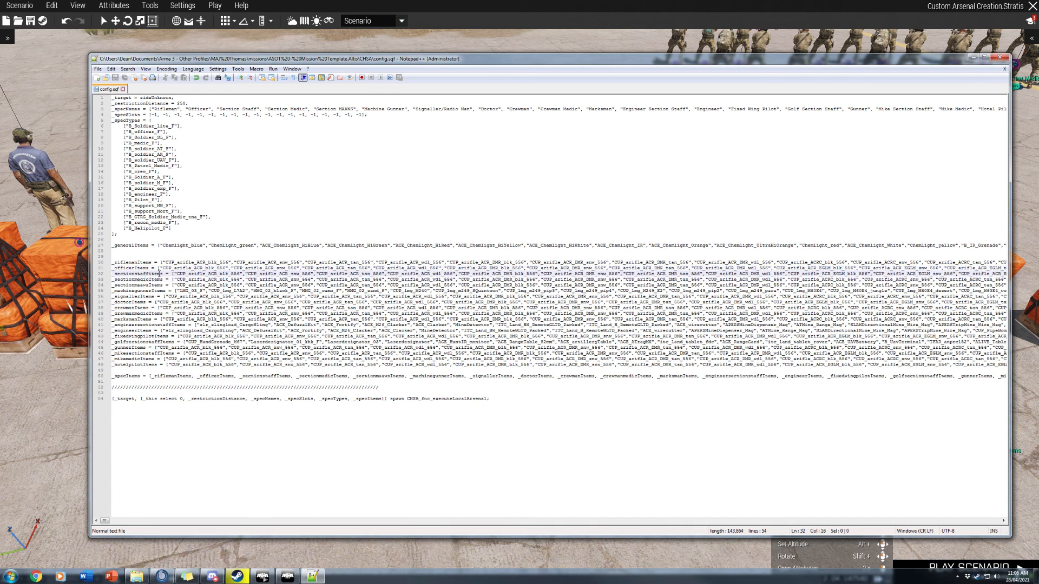
pyautogui.click(141, 263)
pyautogui.click(141, 269)
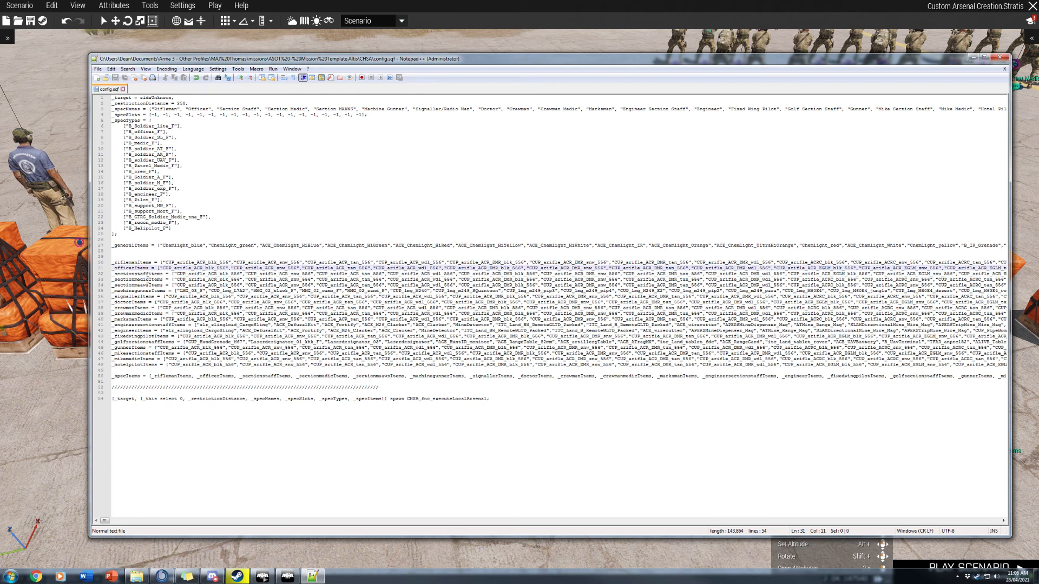
# Compare the _sectionstaffItems and _sectionmedicItems arrays with the _riflemanItems array.
pyautogui.click(150, 279)
pyautogui.click(152, 275)
pyautogui.click(152, 279)
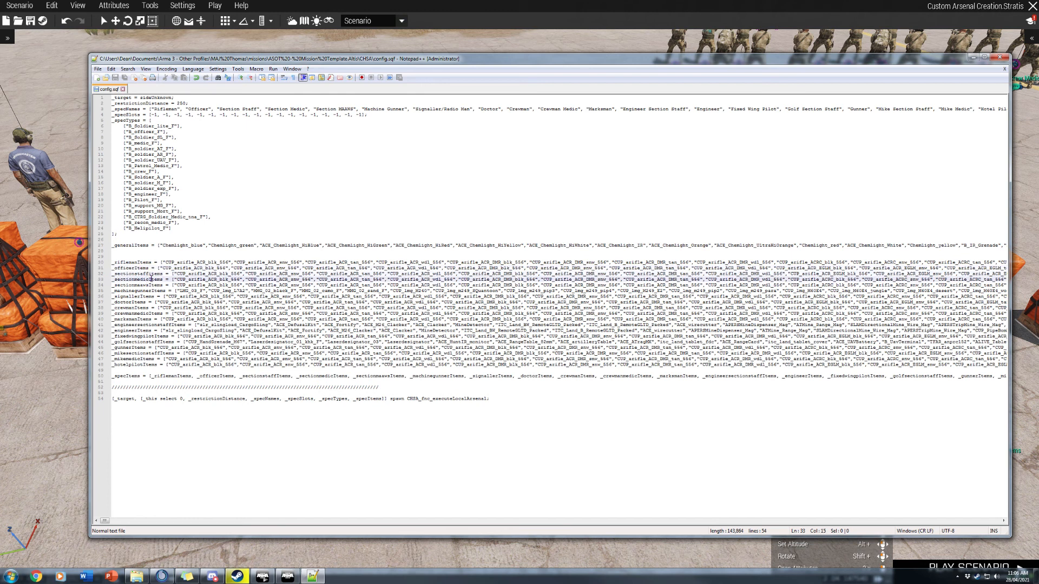
pyautogui.click(160, 274)
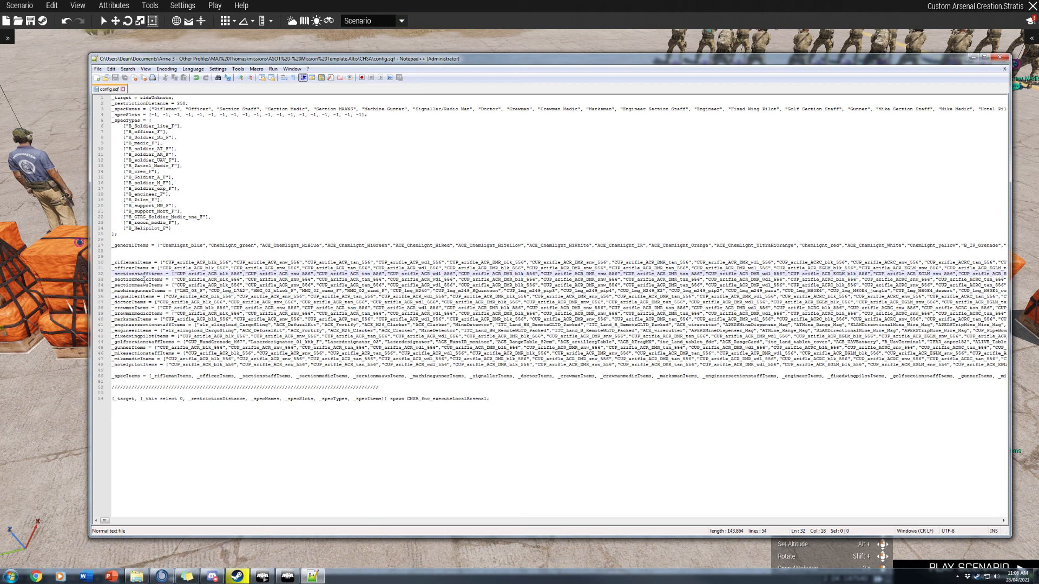
pyautogui.click(147, 279)
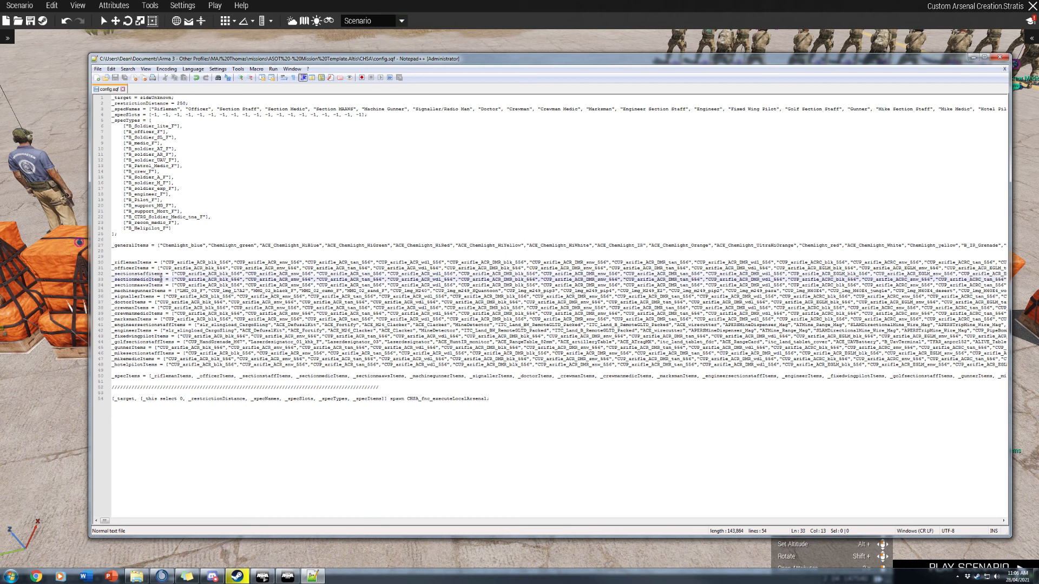
pyautogui.click(143, 262)
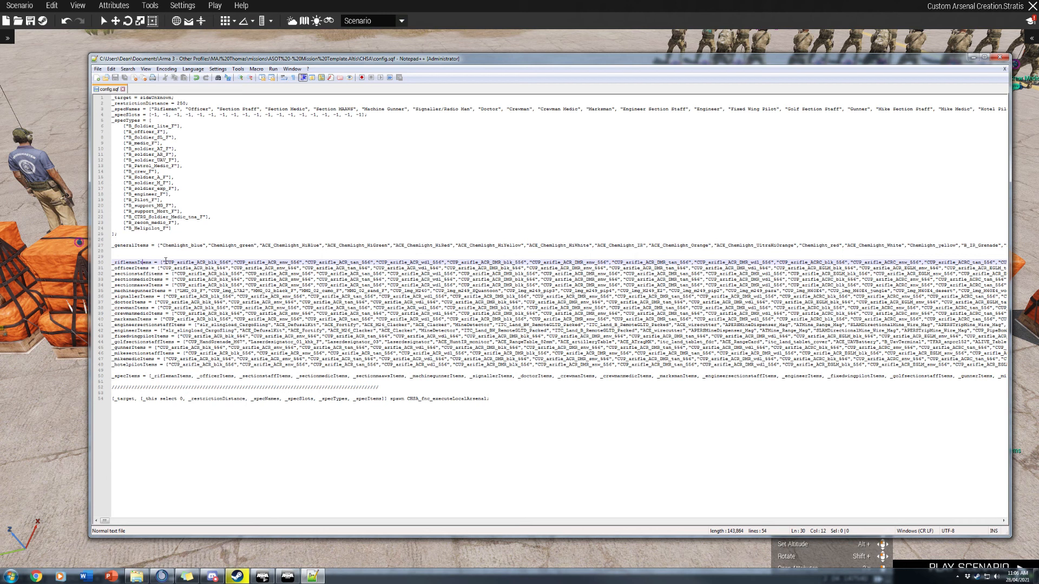
pyautogui.click(157, 280)
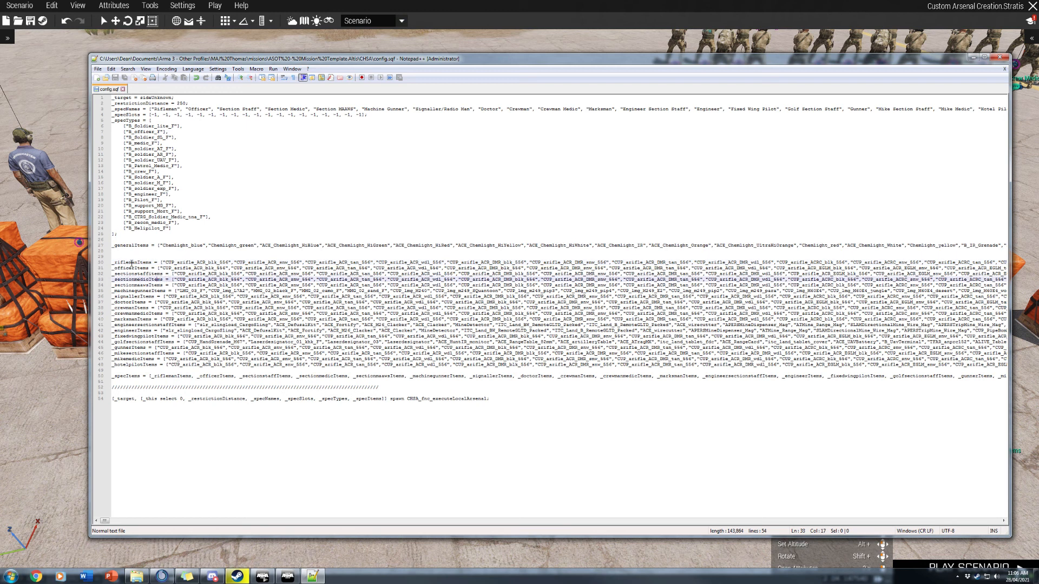
# Highlight the role array names from _riflemanItems through _mikemedicItems, pointing out the machine gunner, section medic and section MAAWS arrays.
pyautogui.moveTo(114, 262); pyautogui.dragTo(154, 262)
pyautogui.moveTo(112, 296); pyautogui.dragTo(164, 291)
pyautogui.moveTo(113, 267); pyautogui.dragTo(149, 274)
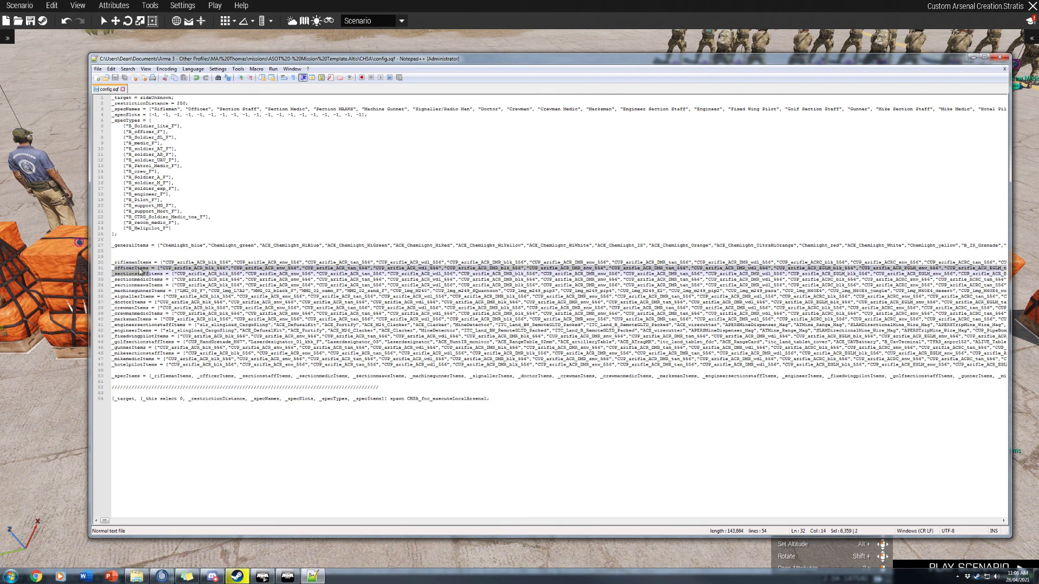
pyautogui.click(146, 290)
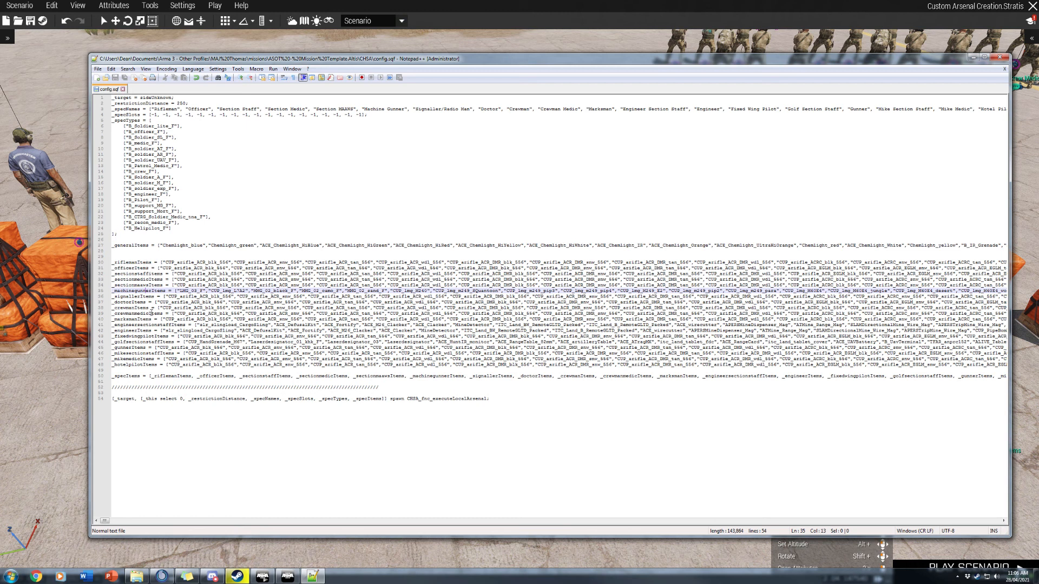
pyautogui.moveTo(113, 272); pyautogui.dragTo(159, 358)
pyautogui.click(154, 342)
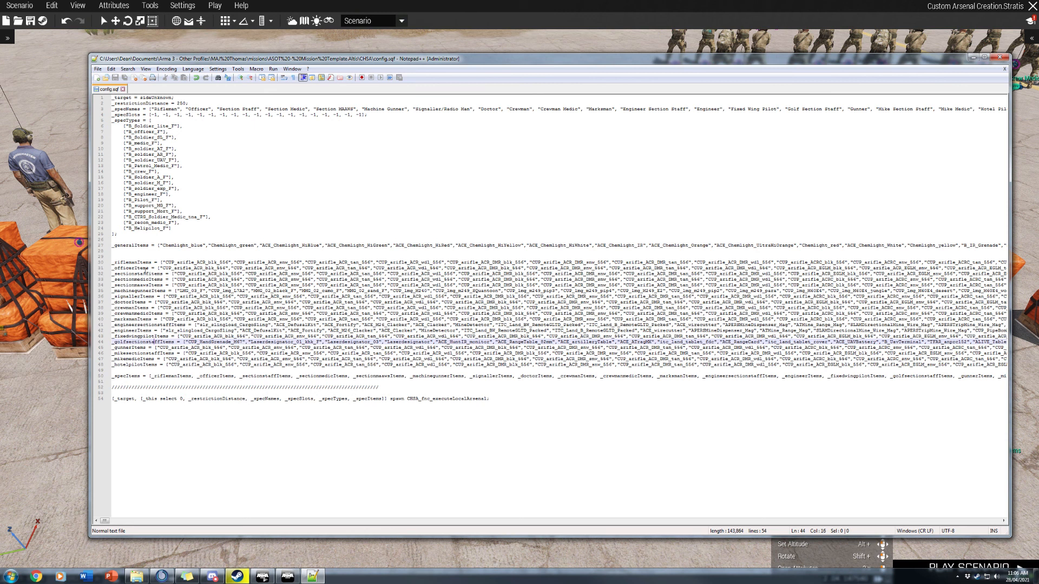
pyautogui.click(135, 285)
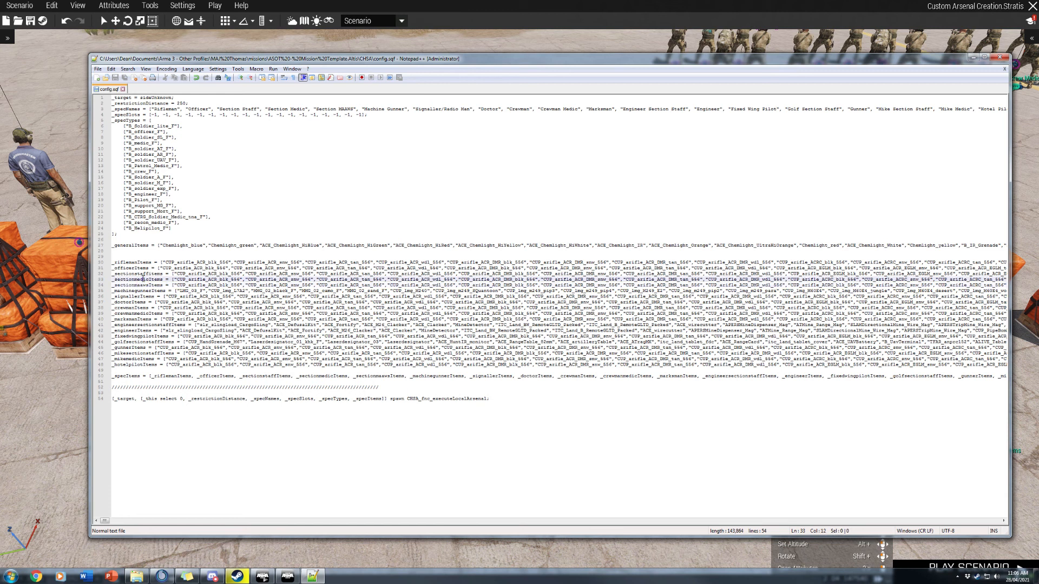
pyautogui.click(133, 283)
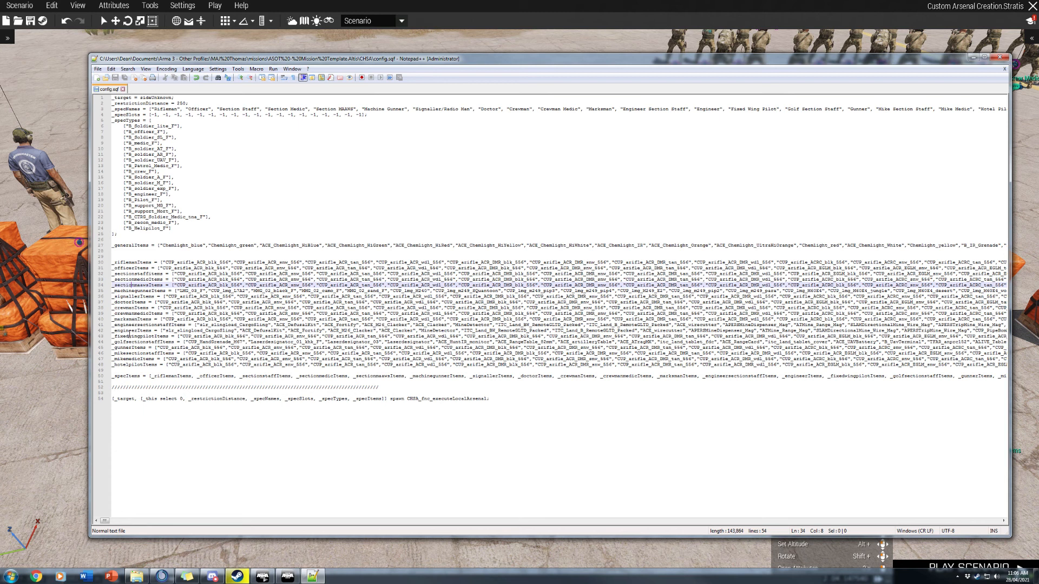
# Highlight the _specItems variable name and the block of role arrays above it.
pyautogui.click(129, 365)
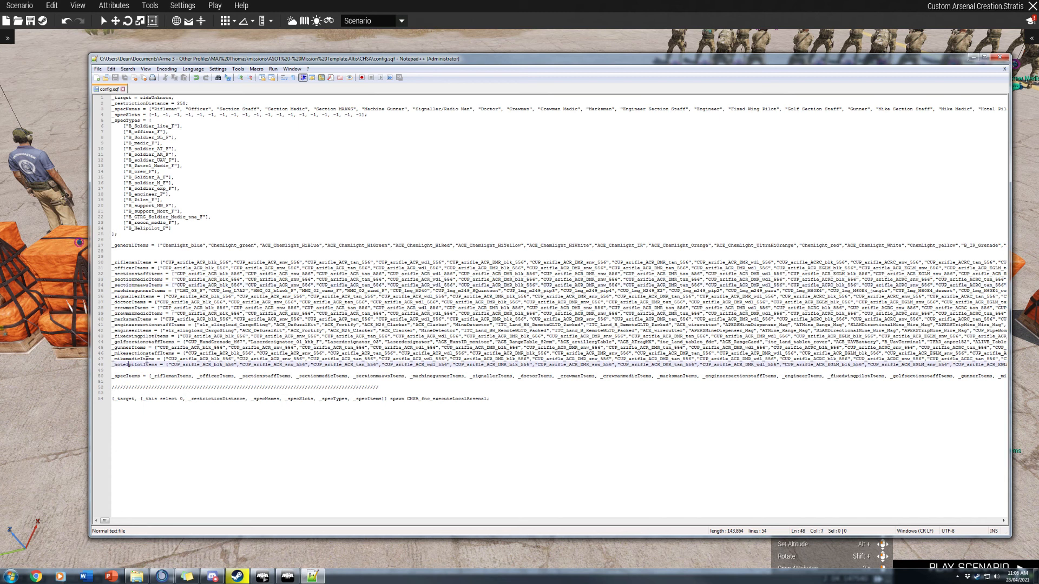
pyautogui.click(163, 376)
pyautogui.click(118, 375)
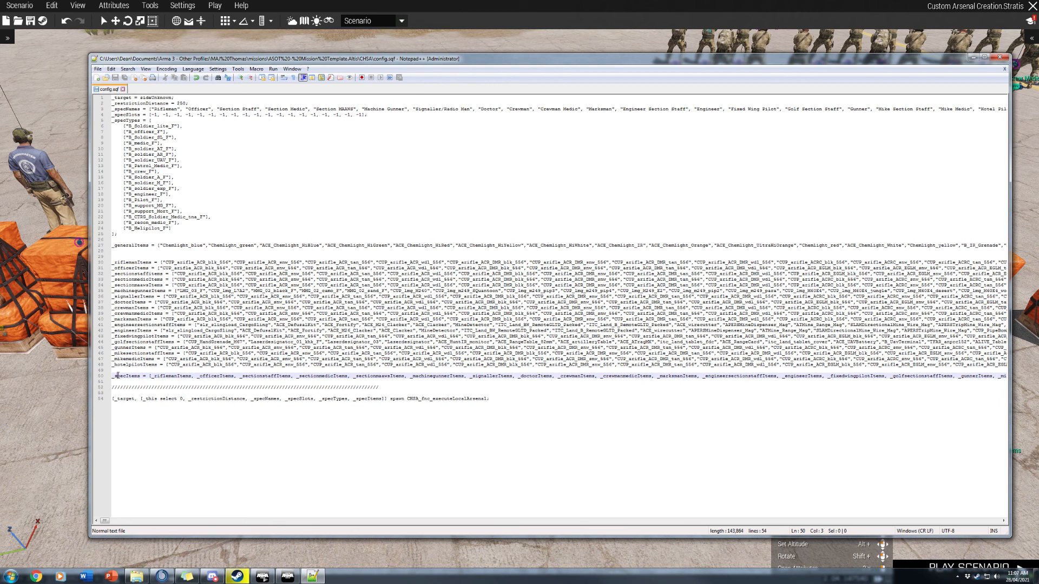
pyautogui.moveTo(112, 375); pyautogui.dragTo(143, 376)
pyautogui.click(147, 375)
pyautogui.moveTo(125, 360); pyautogui.dragTo(153, 273)
pyautogui.click(172, 286)
# Inspect the end of the _riflemanItems array and highlight the whole array line.
pyautogui.click(196, 262)
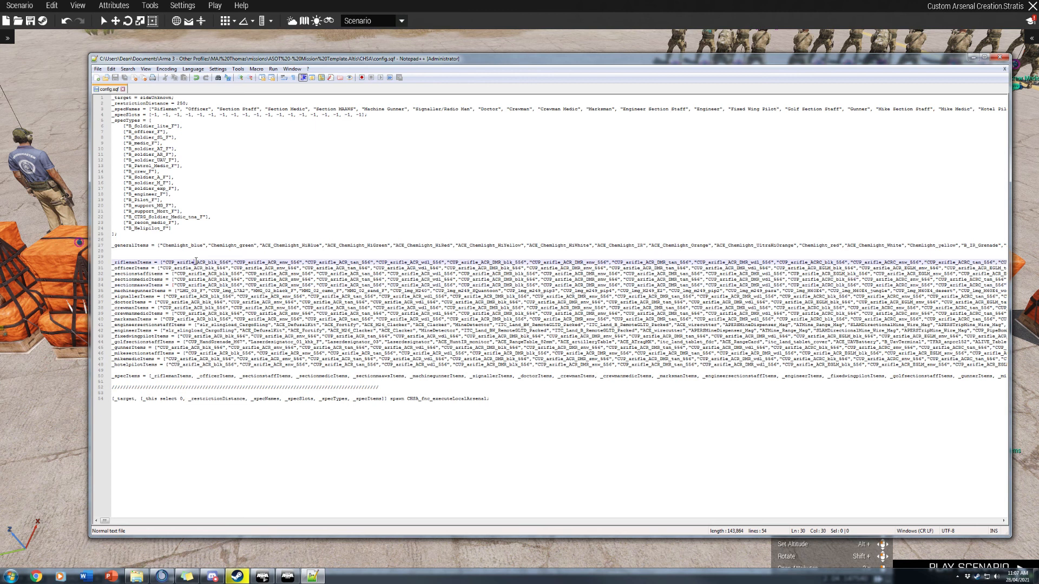
pyautogui.press('End')
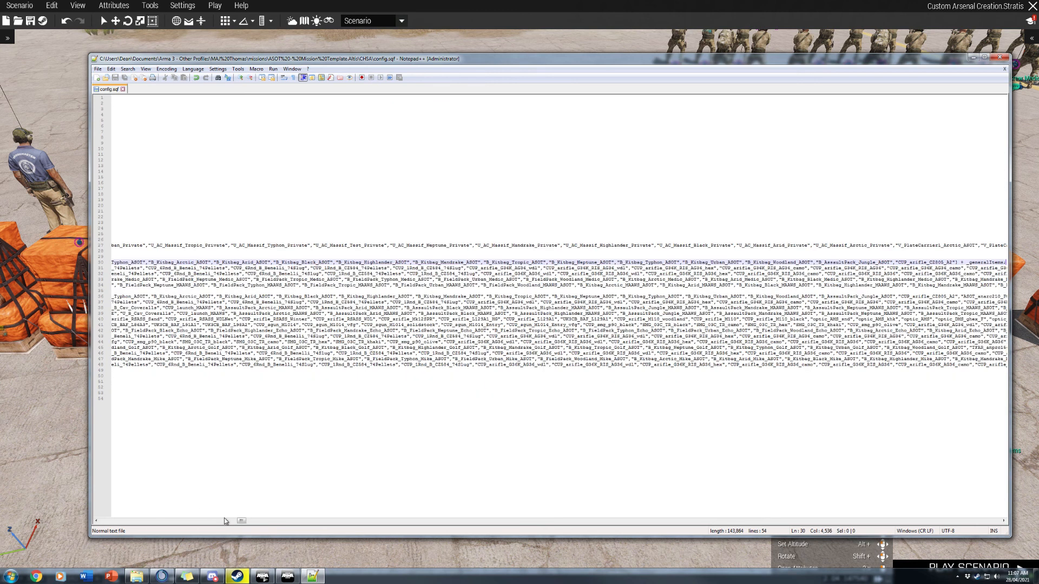
pyautogui.moveTo(241, 521); pyautogui.dragTo(246, 521)
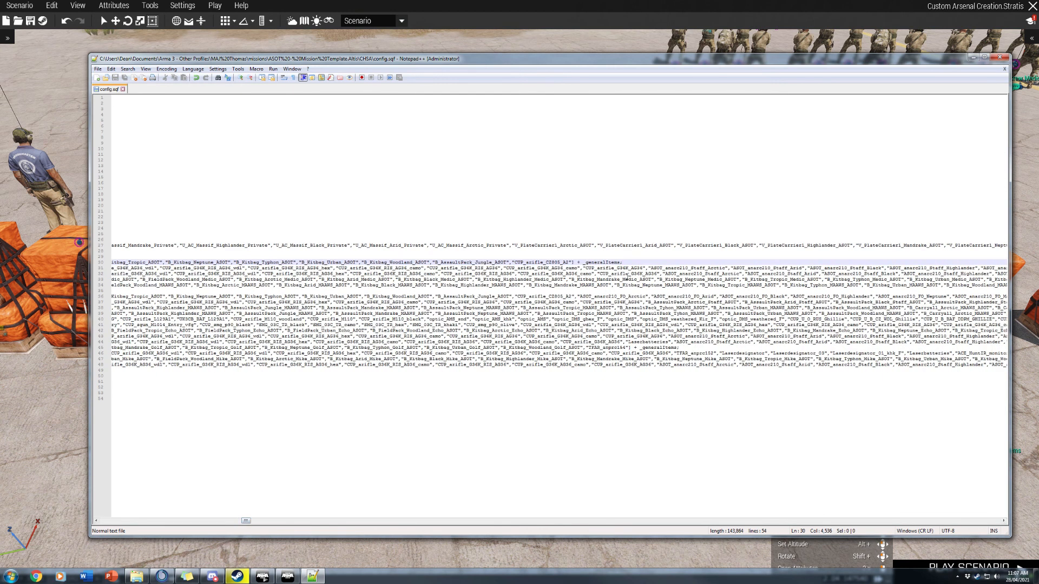
pyautogui.hotkey('shift', 'Up')
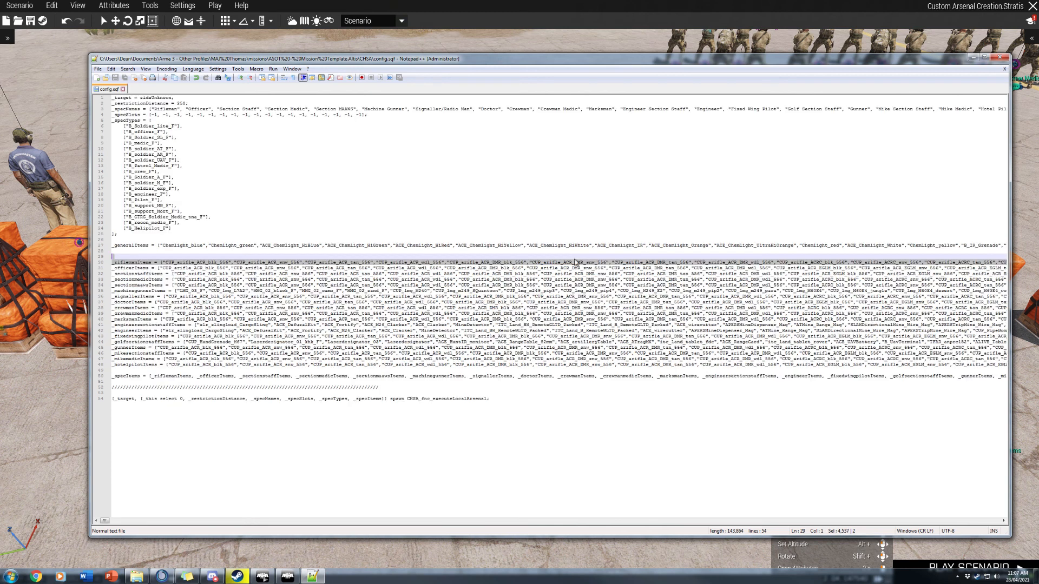
pyautogui.press('Left')
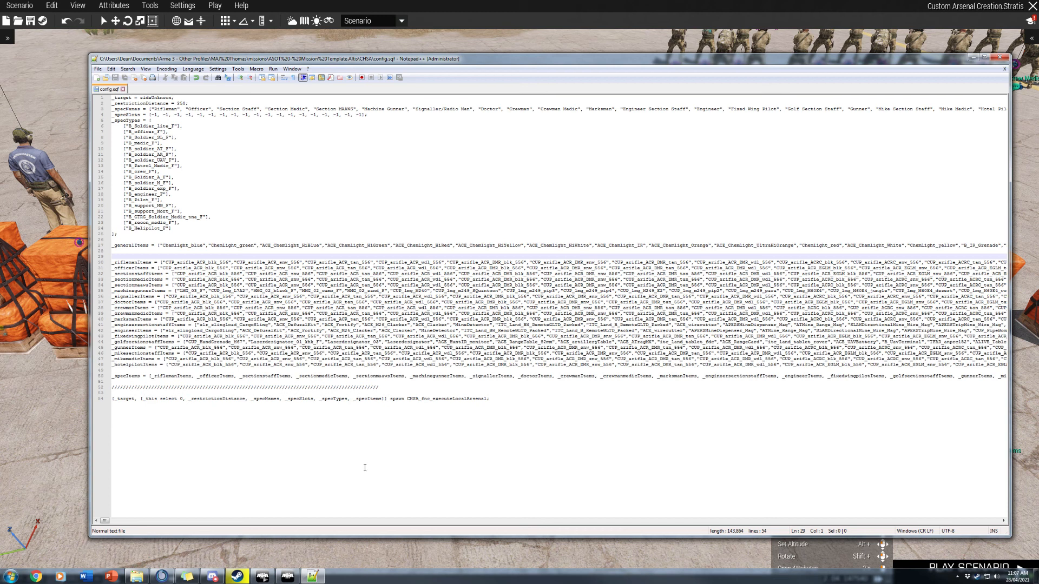
# Highlight the "+ _generalItems" suffix that ends the _riflemanItems array and part of the _generalItems array.
pyautogui.click(170, 260)
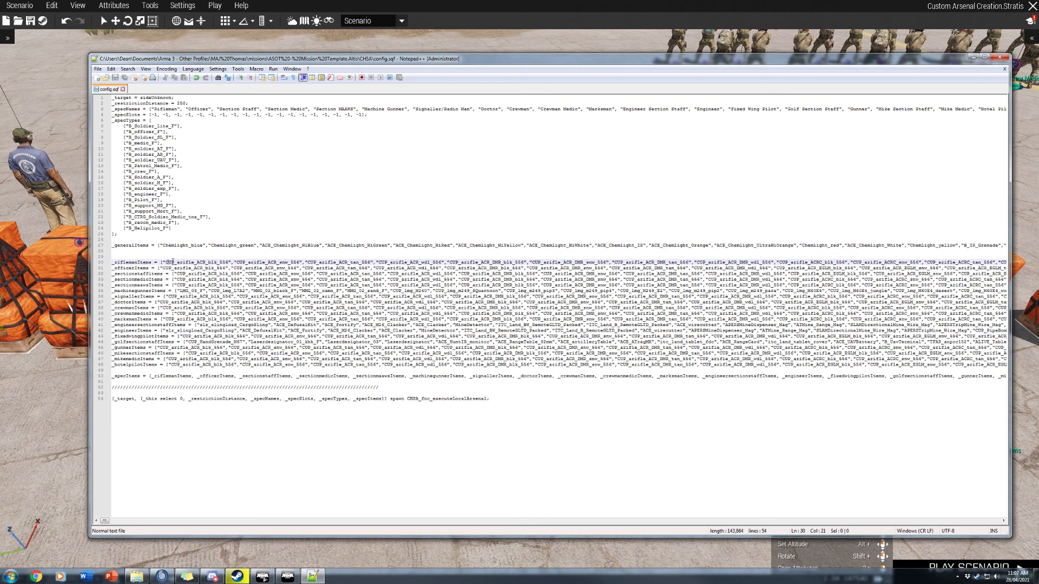
pyautogui.press('End')
pyautogui.moveTo(241, 520); pyautogui.dragTo(247, 520)
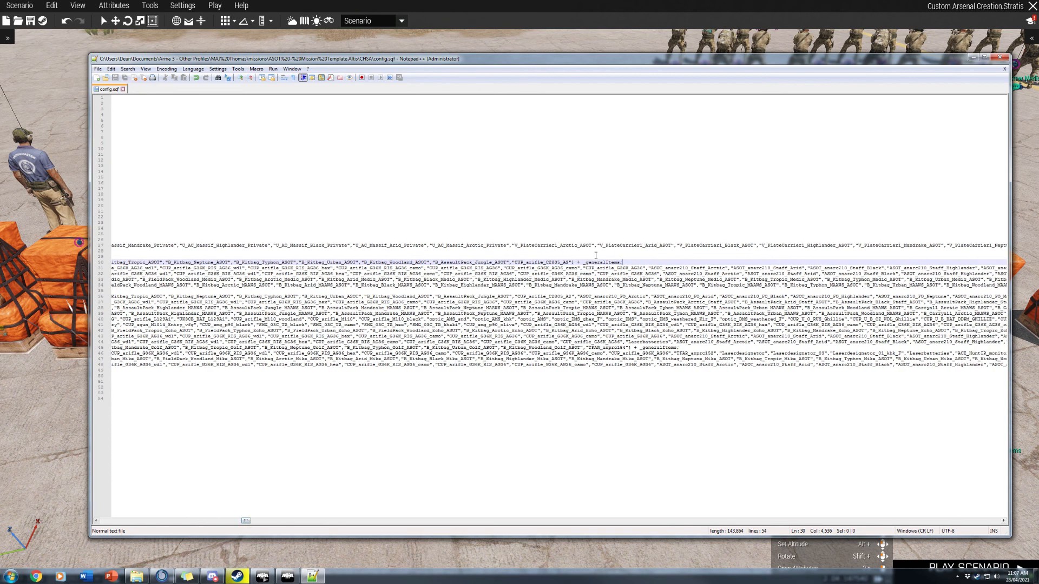
pyautogui.moveTo(626, 263); pyautogui.dragTo(574, 263)
pyautogui.moveTo(439, 246); pyautogui.dragTo(620, 247)
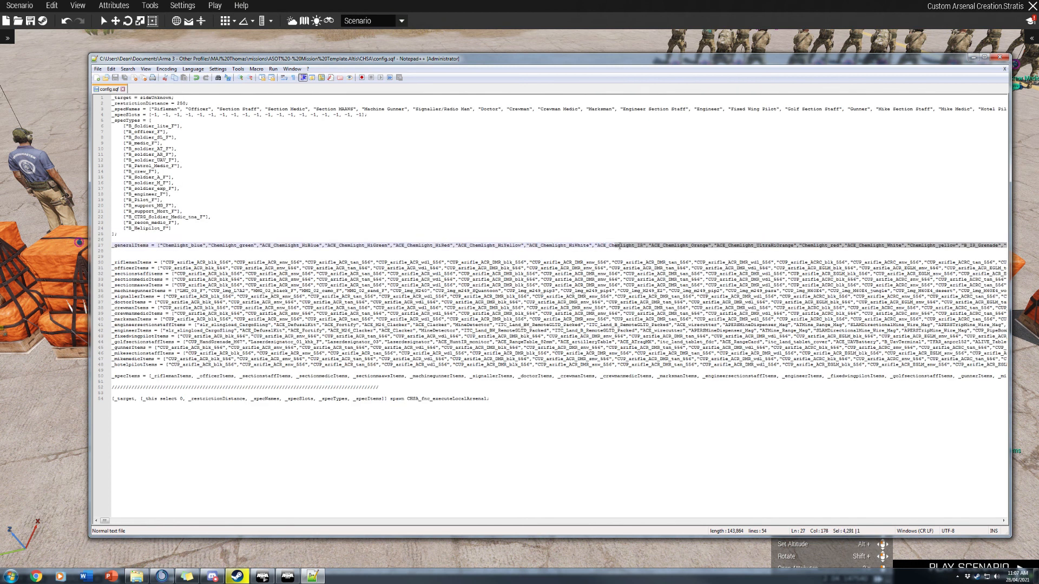
# Examine how the _officerItems and _sectionstaffItems arrays end, and highlight the "+ _generalItems" suffix of _signallerItems.
pyautogui.click(597, 264)
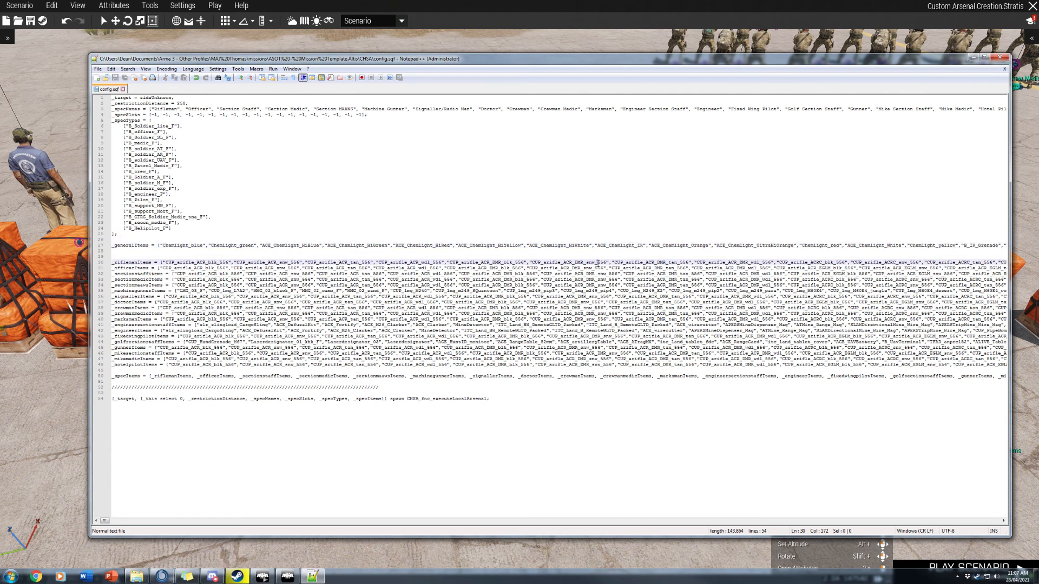
pyautogui.press('End')
pyautogui.press('Down')
pyautogui.press('End')
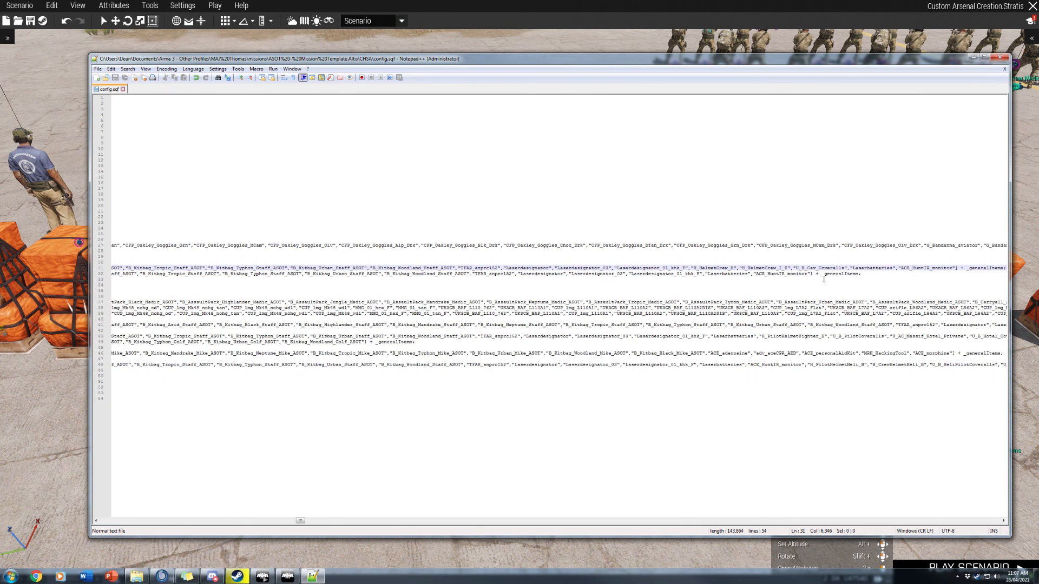
pyautogui.moveTo(817, 269)
pyautogui.mouseDown()
pyautogui.moveTo(843, 274)
pyautogui.moveTo(831, 274)
pyautogui.mouseUp()
pyautogui.click(845, 275)
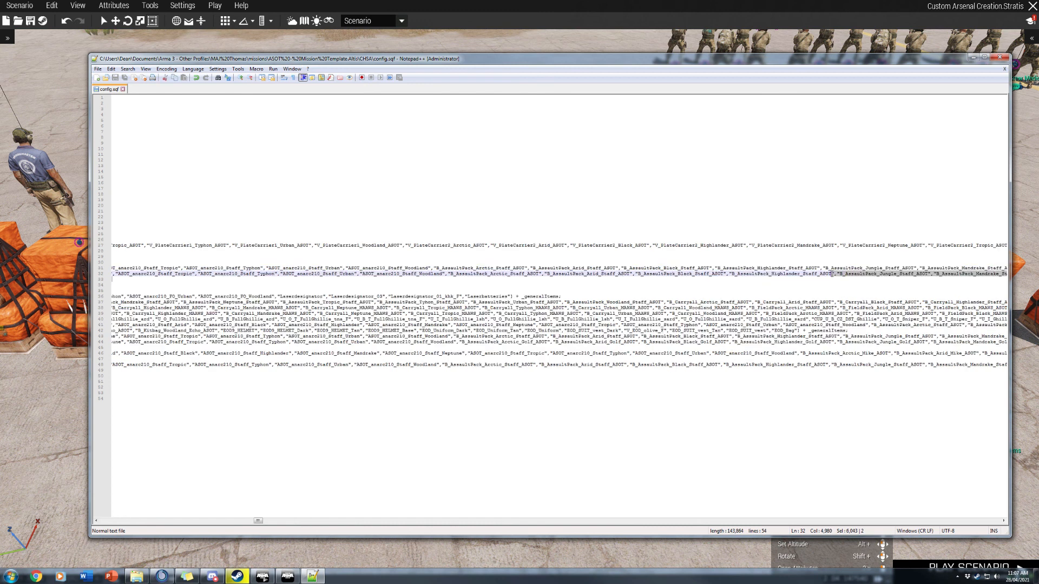
pyautogui.click(832, 274)
pyautogui.moveTo(573, 294); pyautogui.dragTo(517, 296)
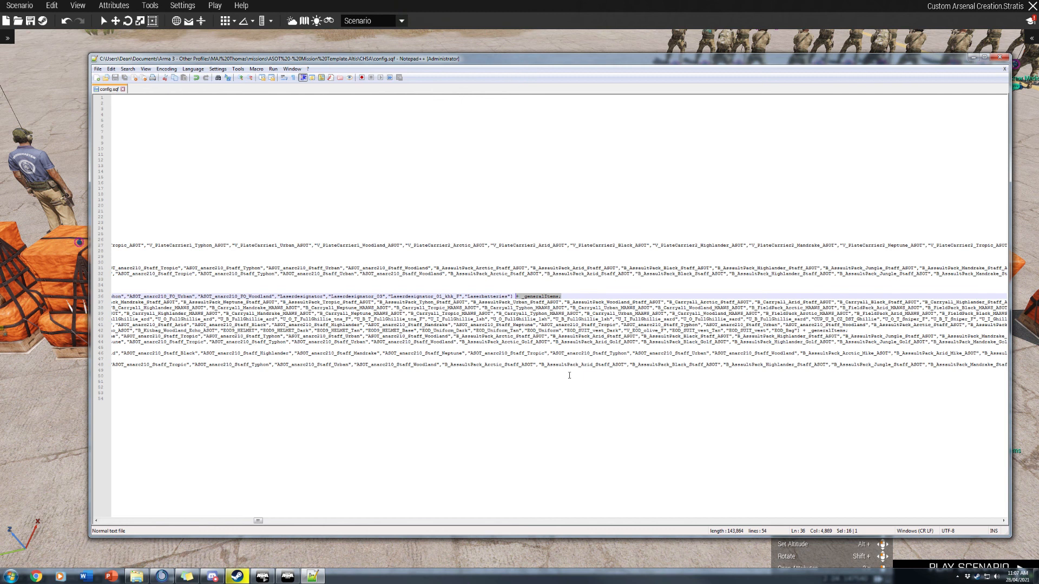
# Go down to the final spawn line of config.sqf and highlight _riflemanItems in the _specItems array.
pyautogui.press('End')
pyautogui.press('Down')
pyautogui.press('Down')
pyautogui.press('Down')
pyautogui.press('Down')
pyautogui.press('Down')
pyautogui.press('Down')
pyautogui.press('Down')
pyautogui.press('Down')
pyautogui.press('Down')
pyautogui.press('Down')
pyautogui.press('Down')
pyautogui.press('Down')
pyautogui.press('Down')
pyautogui.press('Down')
pyautogui.press('Down')
pyautogui.press('Down')
pyautogui.press('Down')
pyautogui.press('Down')
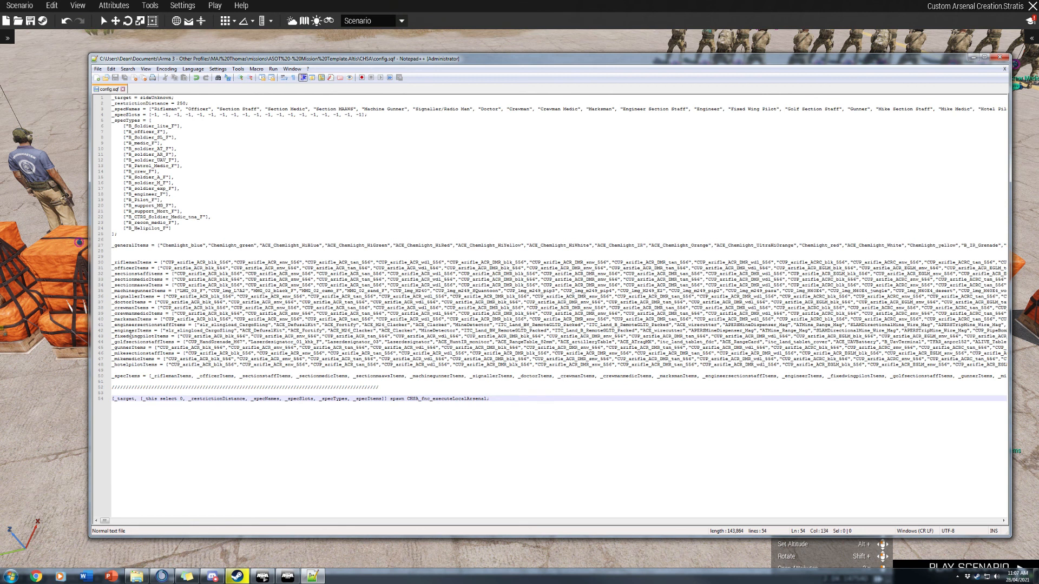
pyautogui.moveTo(152, 375); pyautogui.dragTo(192, 376)
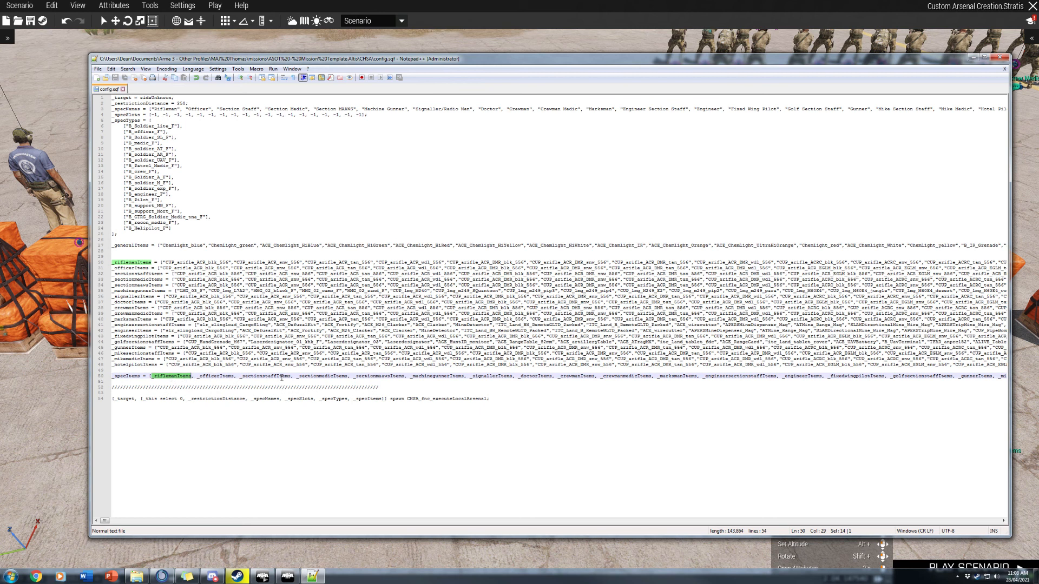
# Highlight the unit classes in _specTypes and the role names in _specNames for comparison with the _specItems order.
pyautogui.moveTo(112, 126); pyautogui.dragTo(117, 233)
pyautogui.moveTo(162, 109); pyautogui.dragTo(427, 108)
pyautogui.click(420, 131)
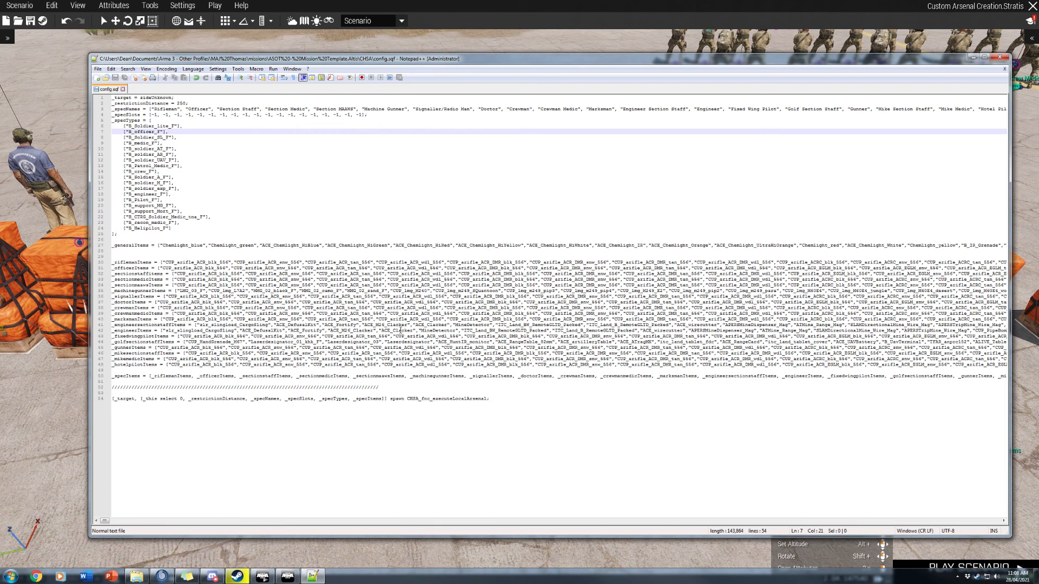
# Put config.sqf away in Notepad++ and switch back to the Arma 3 scenario editor.
pyautogui.click(565, 436)
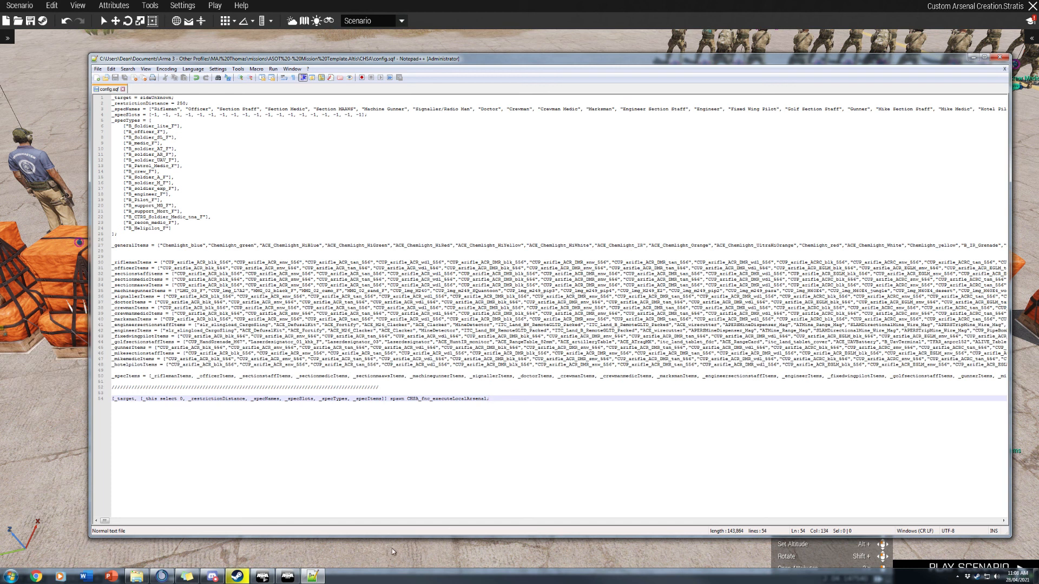
pyautogui.click(192, 109)
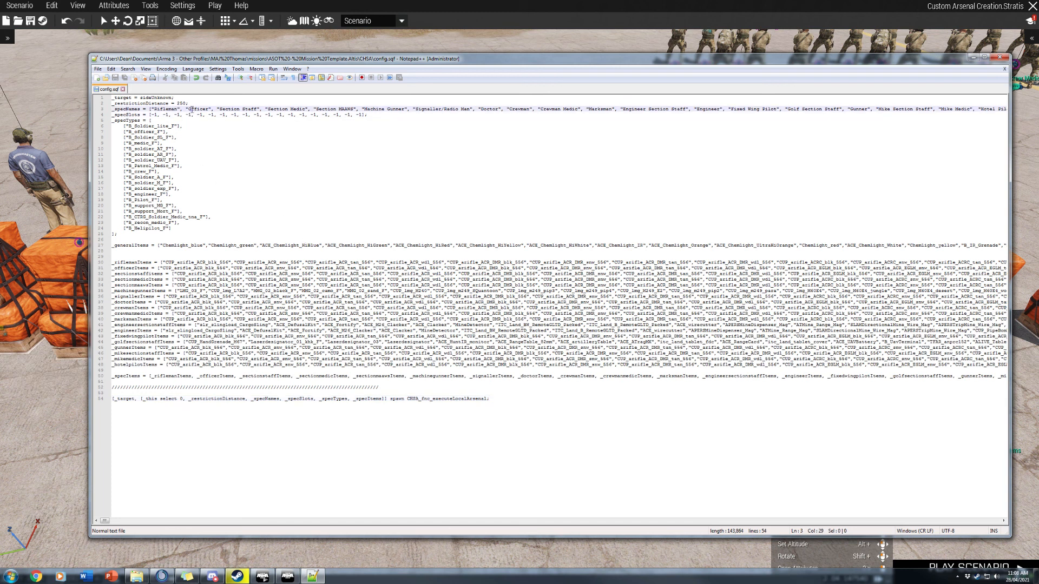
pyautogui.click(313, 576)
# Open the Base Box crate's attributes and collapse the Init, Transformation, Control, States and Special States sections to reach the ACE Arsenal settings.
pyautogui.scroll(-3, 428, 461)
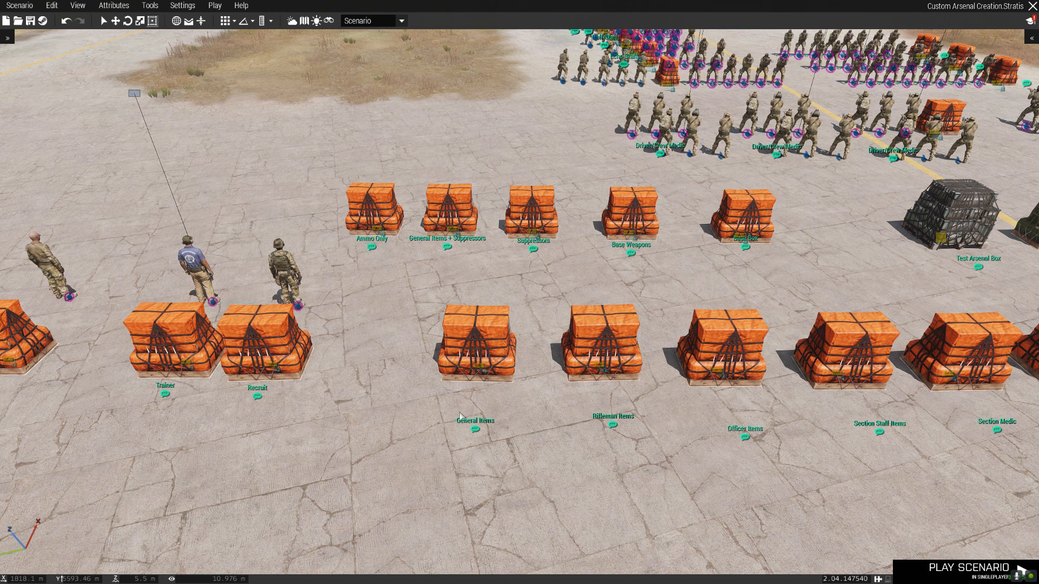
pyautogui.press('w')
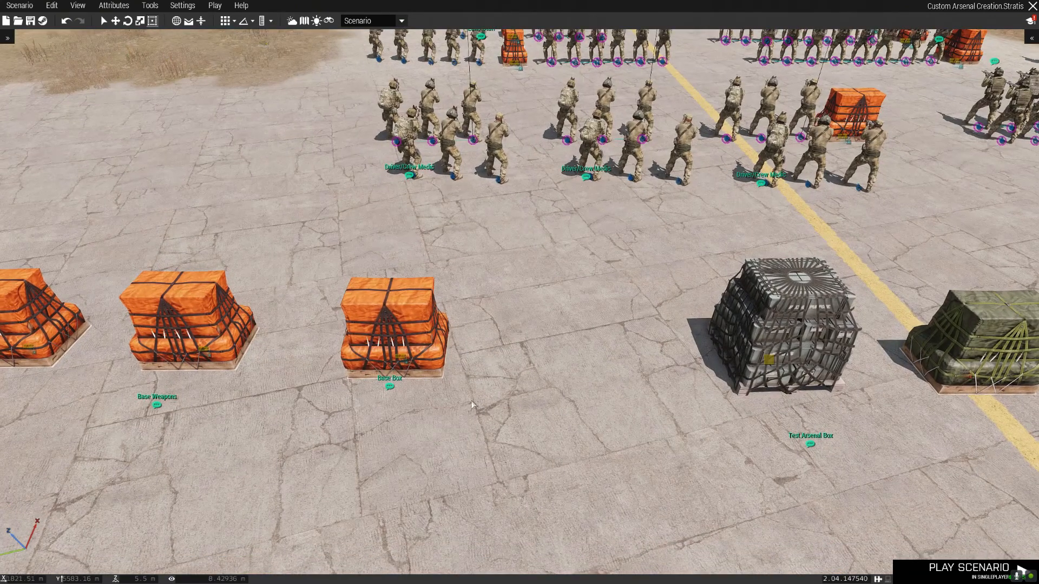
pyautogui.press('a')
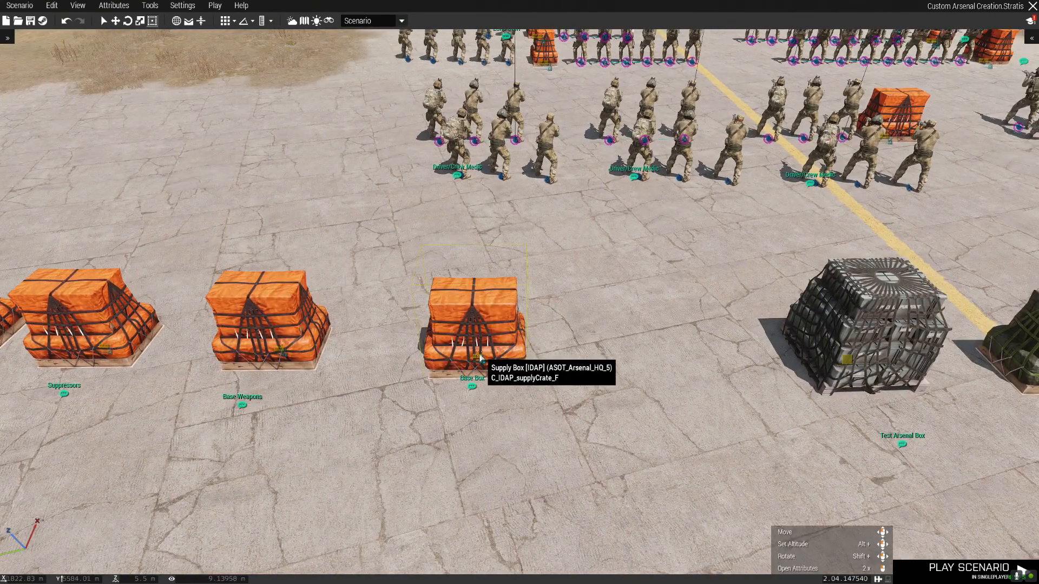
pyautogui.doubleClick(504, 347)
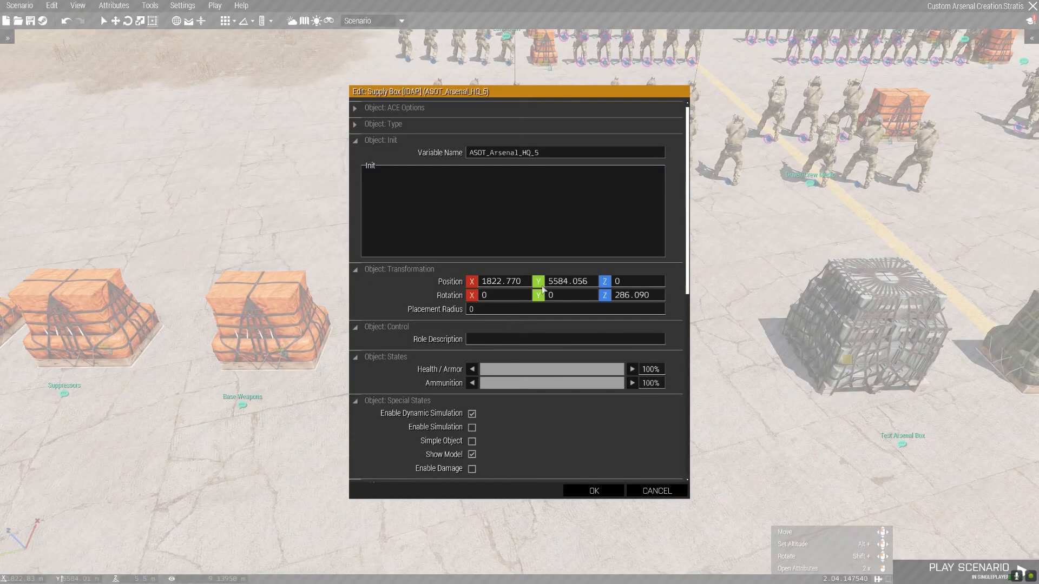
pyautogui.click(356, 142)
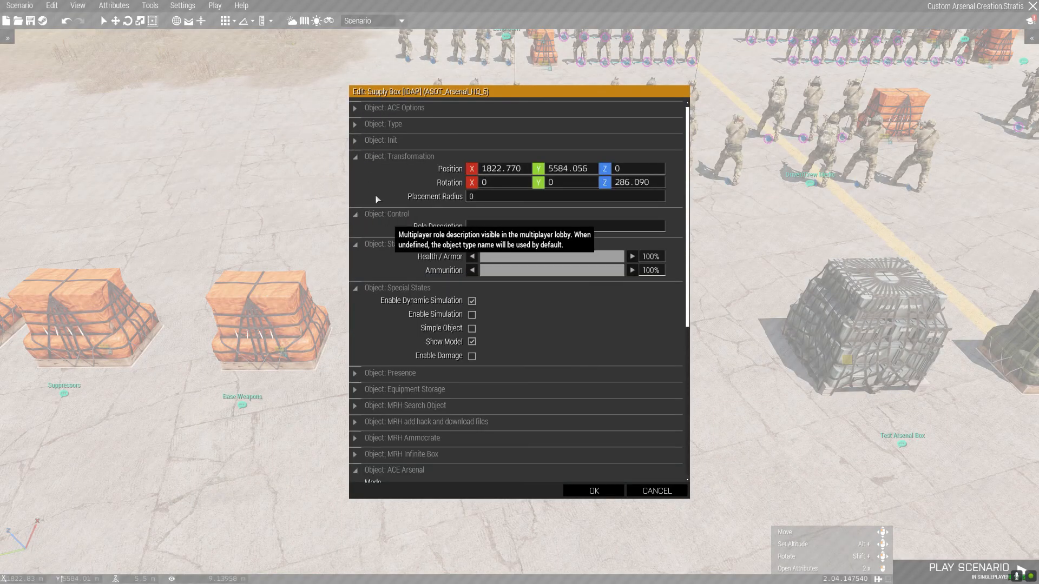
pyautogui.click(359, 160)
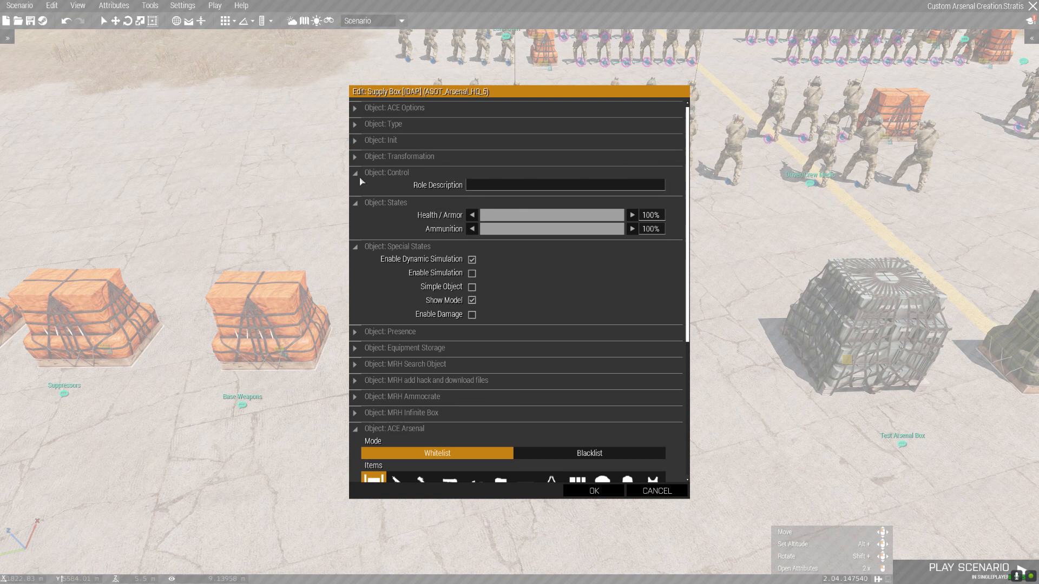
pyautogui.click(361, 177)
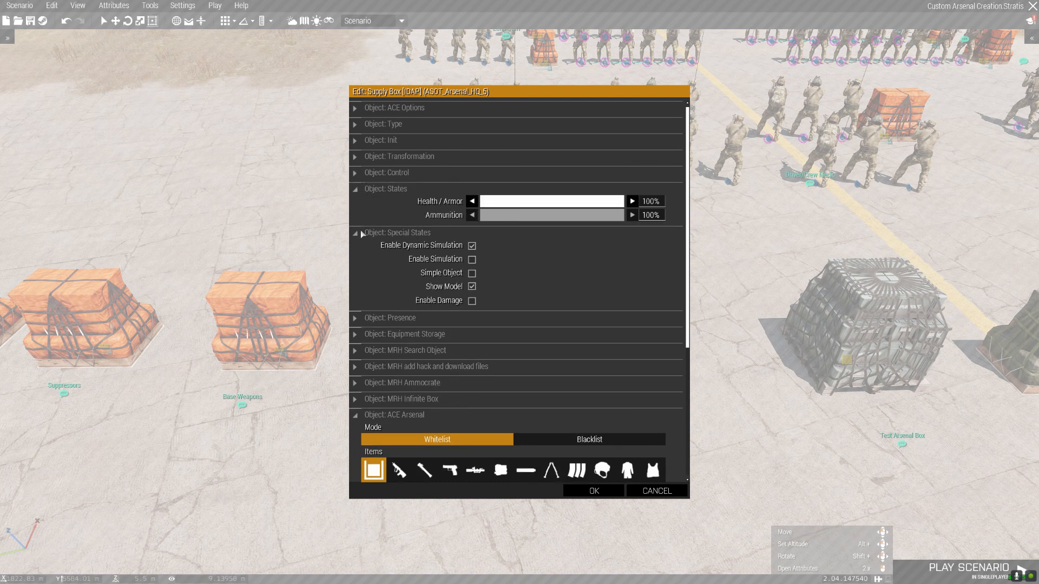
pyautogui.click(361, 229)
pyautogui.click(361, 187)
pyautogui.scroll(-3, 622, 314)
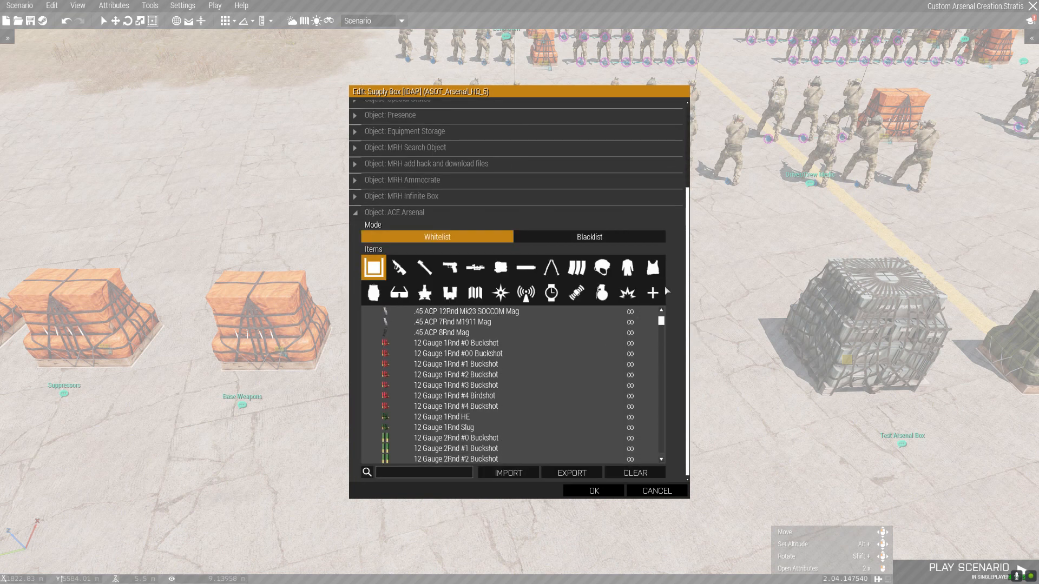
# Review the Base Box's whitelisted weapons and attachments, from rifles and pistols through muzzle devices and bipods to magazines.
pyautogui.click(400, 268)
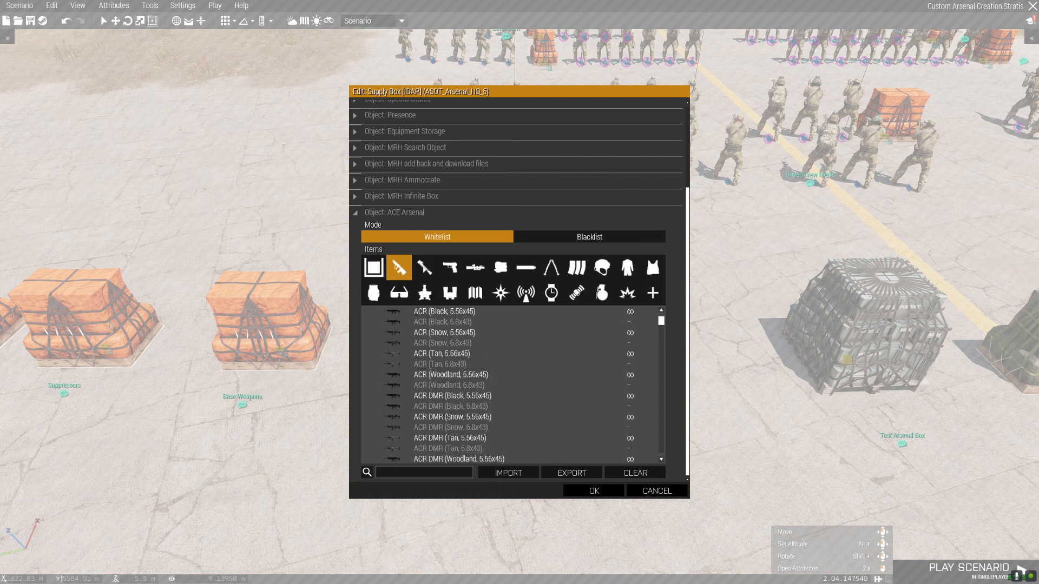
pyautogui.click(424, 268)
pyautogui.click(449, 267)
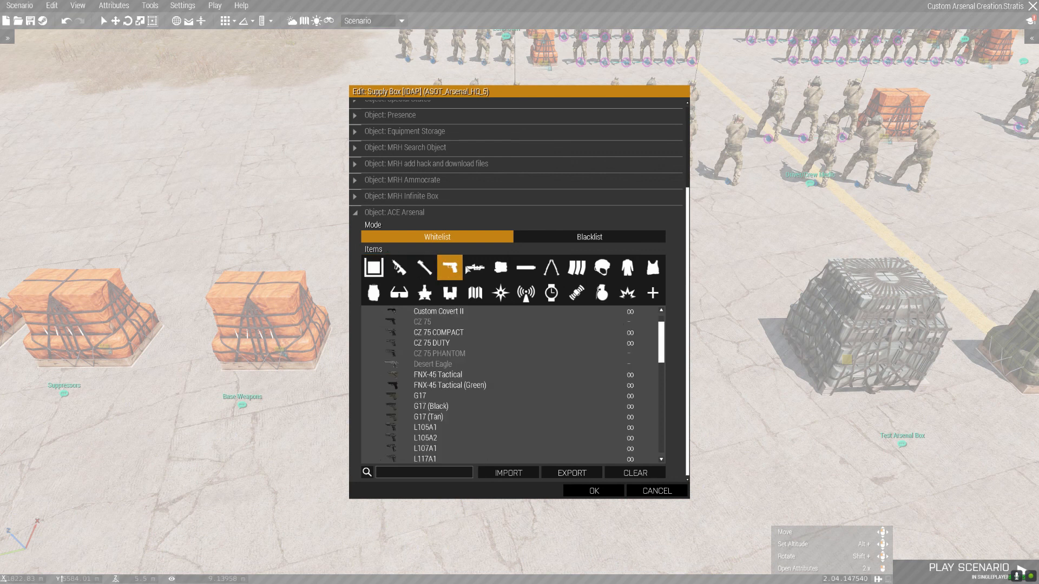
pyautogui.click(475, 268)
pyautogui.click(501, 268)
pyautogui.click(526, 269)
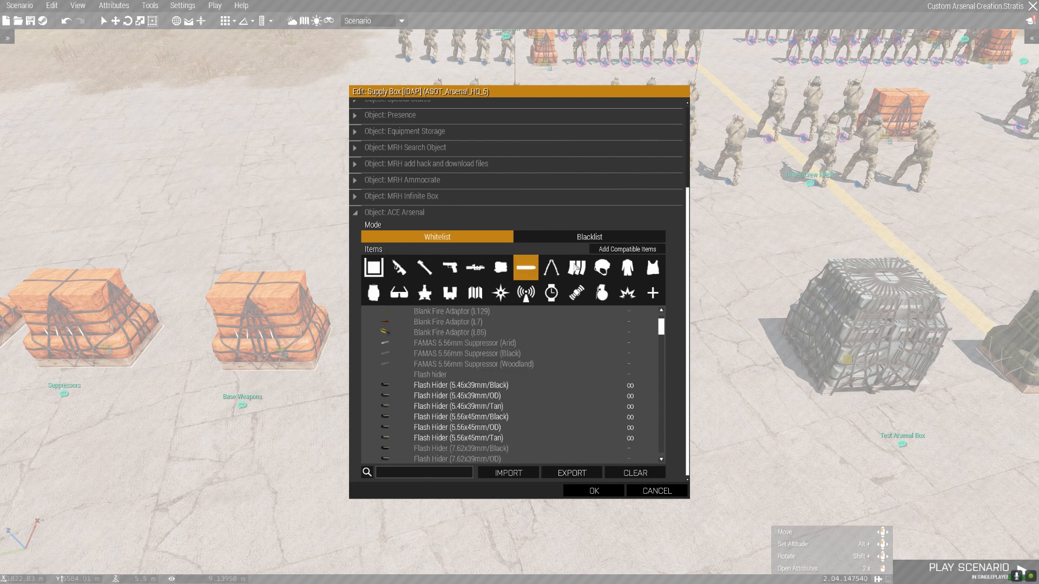
pyautogui.click(551, 272)
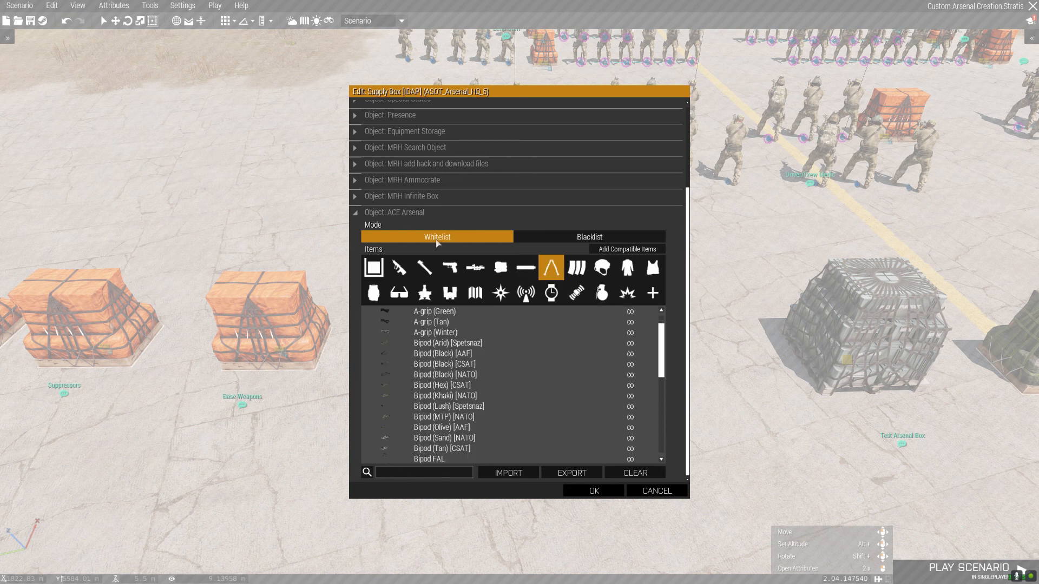
pyautogui.click(577, 268)
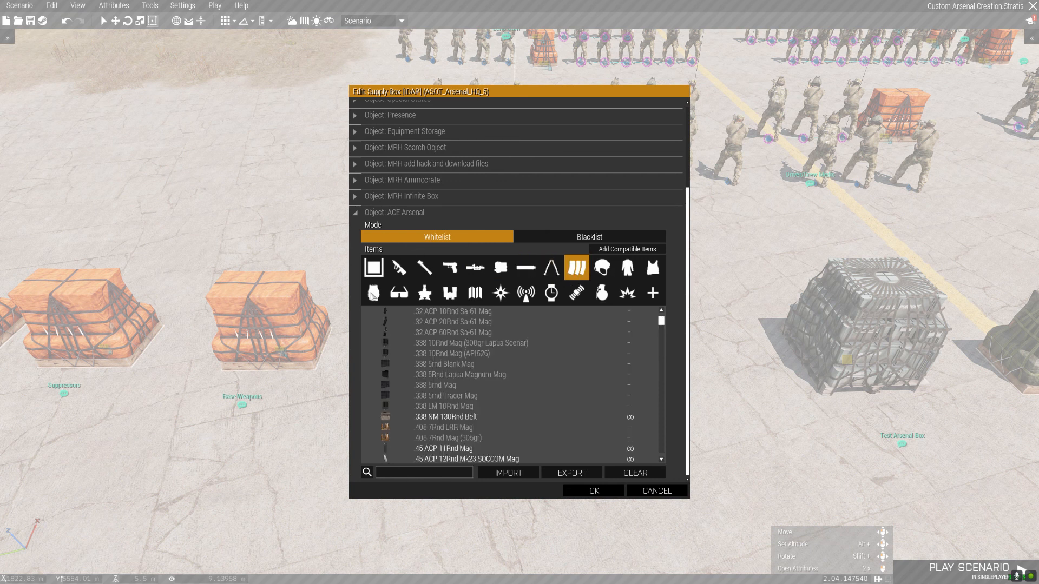
# Examine the Base Box's whitelist for backpacks, facewear, night vision goggles and miscellaneous items such as medical supplies.
pyautogui.click(374, 293)
pyautogui.scroll(2, 658, 326)
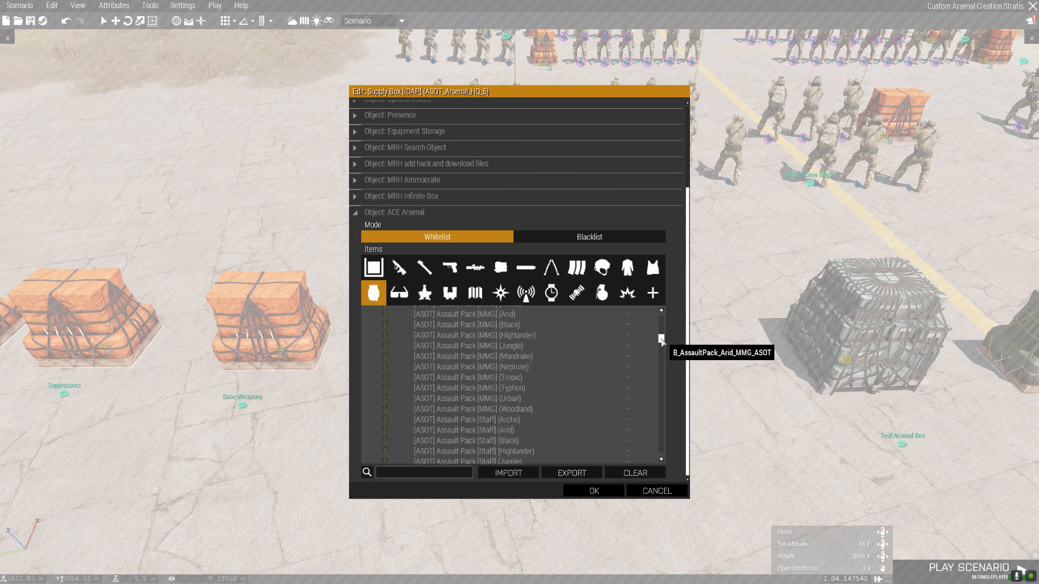
pyautogui.click(399, 293)
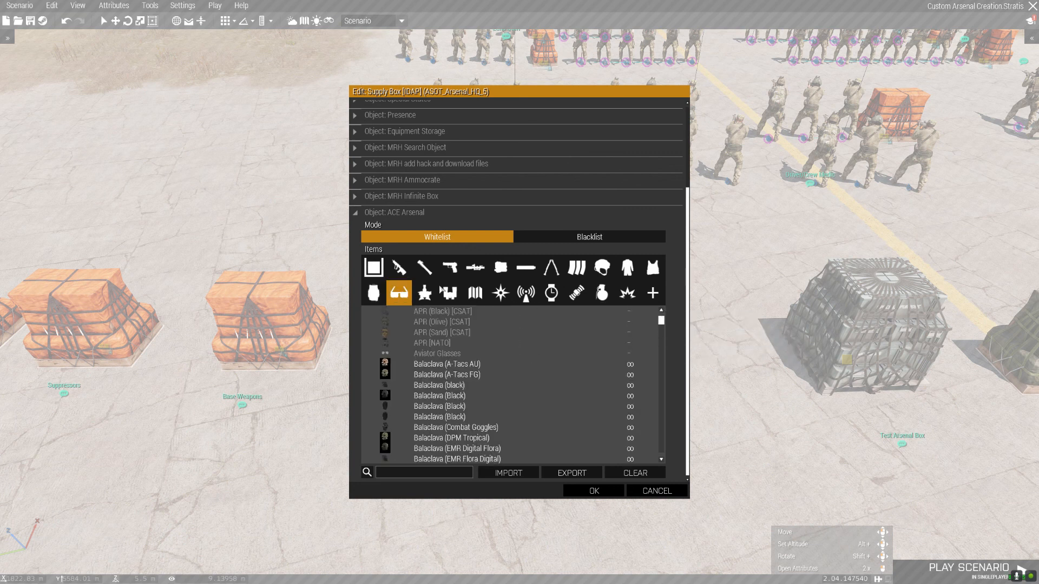
pyautogui.click(430, 297)
pyautogui.scroll(-5, 504, 349)
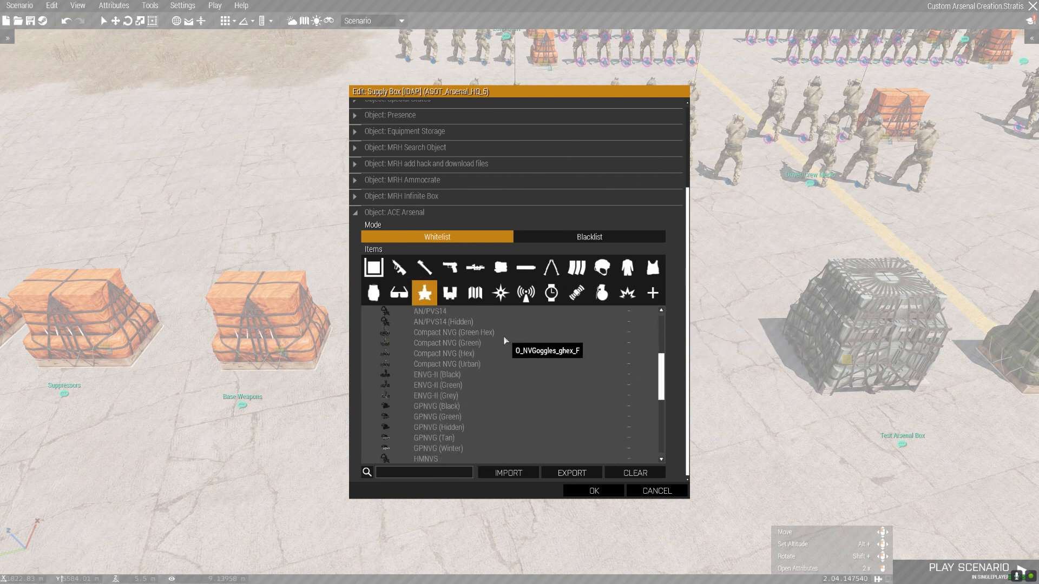
pyautogui.click(661, 300)
pyautogui.scroll(-5, 550, 349)
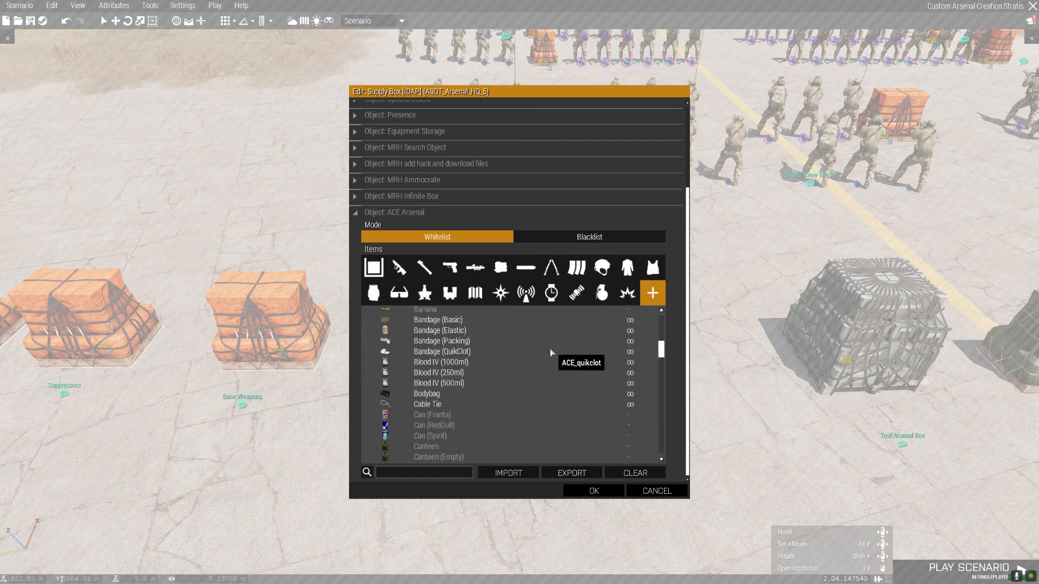
pyautogui.scroll(5, 476, 368)
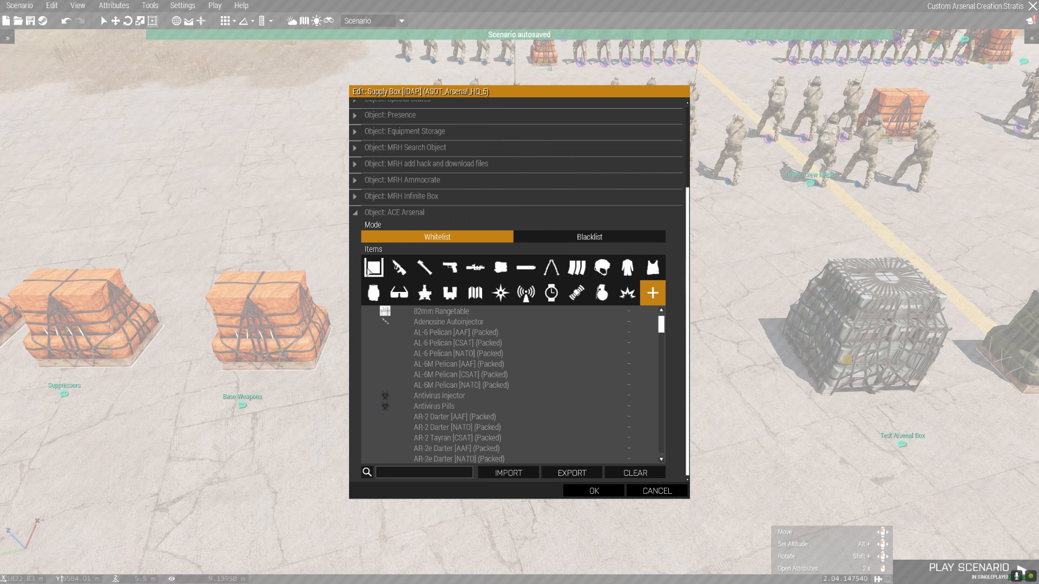
# Check the Base Box's rifle, helmet and magazine whitelists down to the 5.56mm STANAG magazines, and accept the crate's attributes.
pyautogui.click(399, 267)
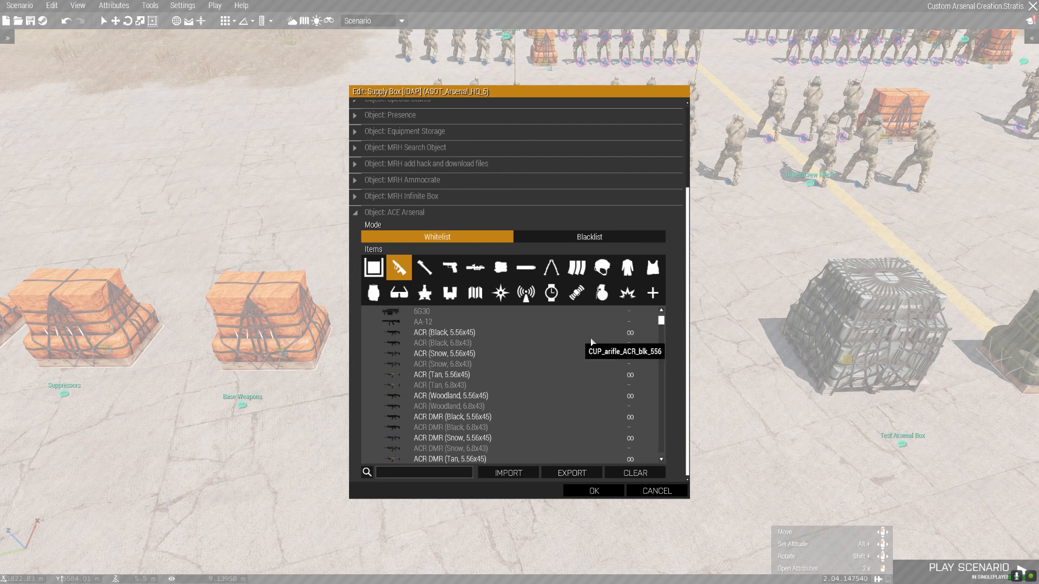
pyautogui.moveTo(660, 319)
pyautogui.mouseDown()
pyautogui.moveTo(659, 339)
pyautogui.moveTo(654, 307)
pyautogui.mouseUp()
pyautogui.click(592, 267)
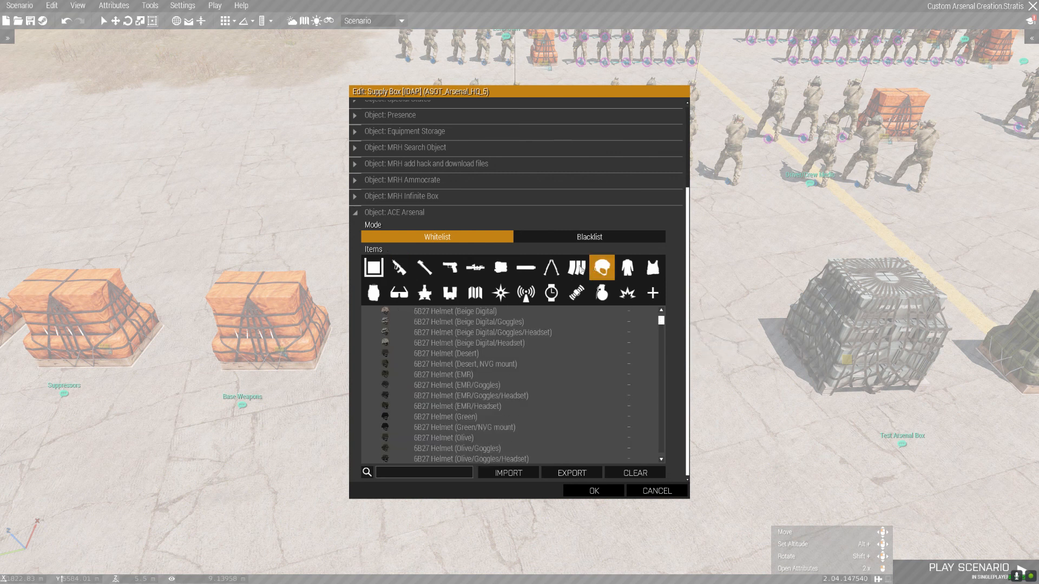
pyautogui.click(581, 267)
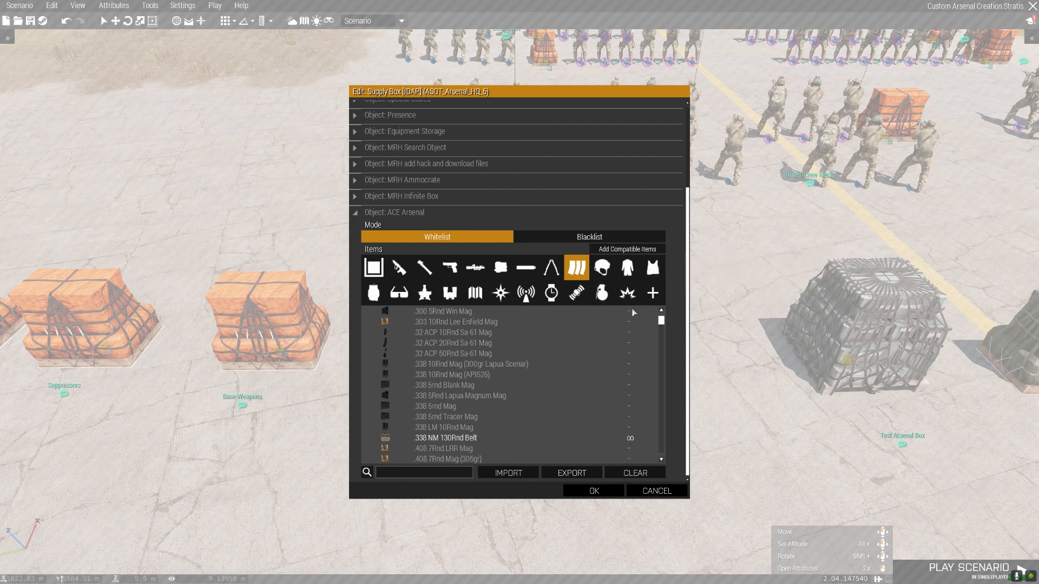
pyautogui.moveTo(660, 325); pyautogui.dragTo(665, 329)
pyautogui.scroll(-4, 666, 329)
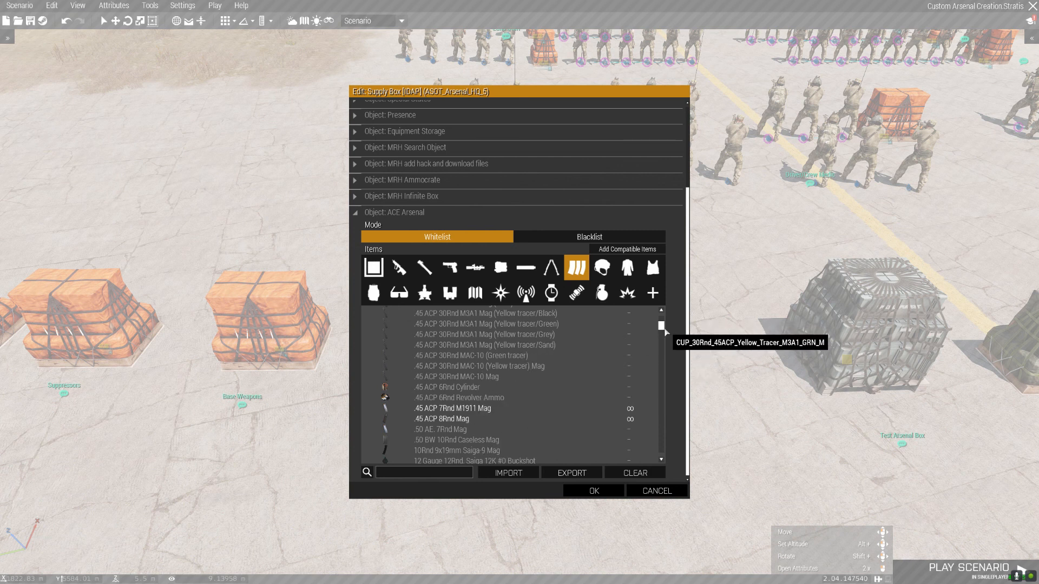
pyautogui.scroll(1, 665, 332)
pyautogui.moveTo(663, 327); pyautogui.dragTo(670, 376)
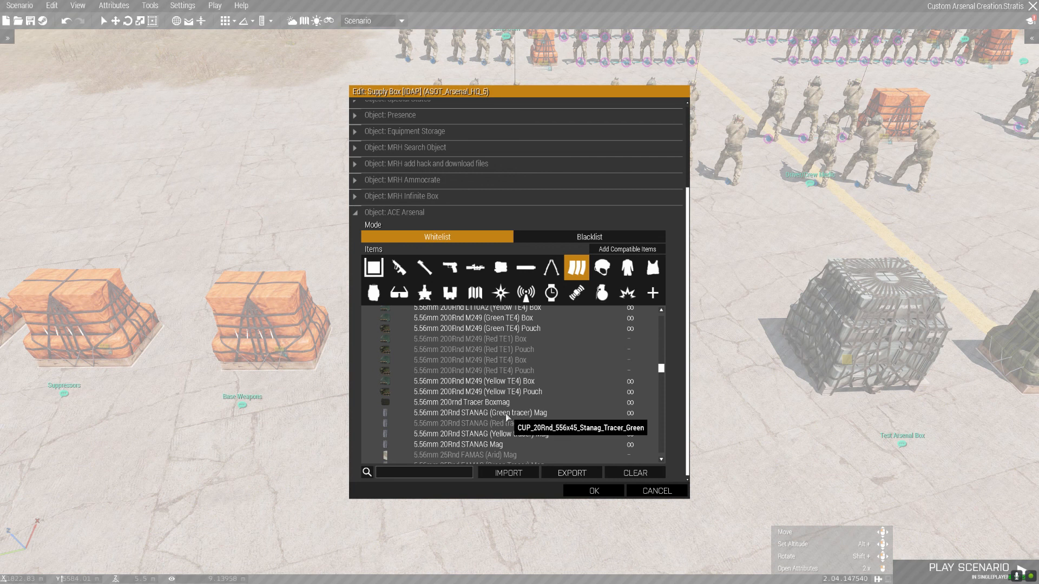
pyautogui.click(601, 490)
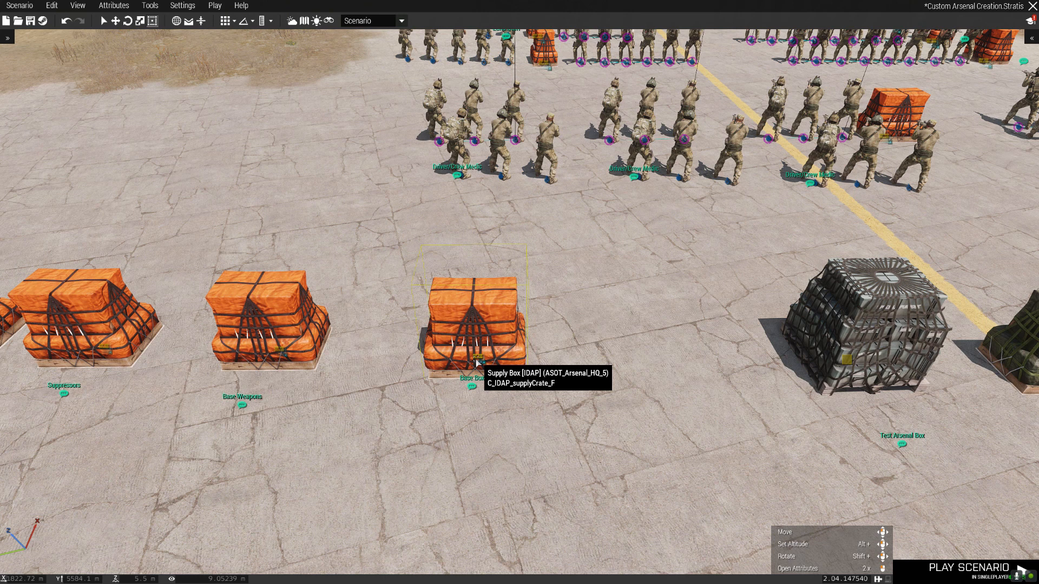
# Look over the supply crates around Base Box and Base Weapons, including the role-specific item crates in the adjacent row.
pyautogui.scroll(-2, 509, 358)
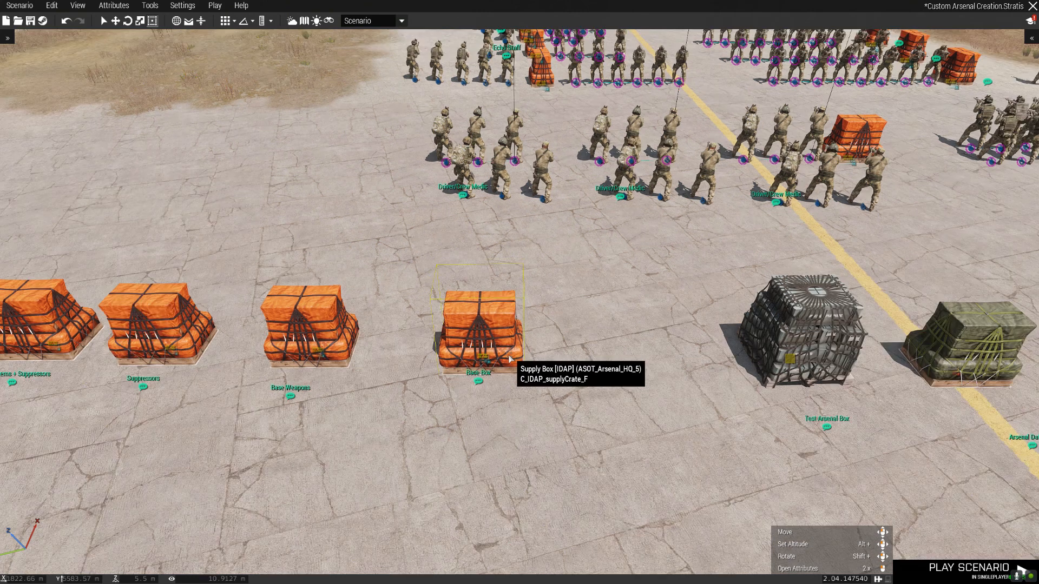
pyautogui.scroll(-3, 508, 359)
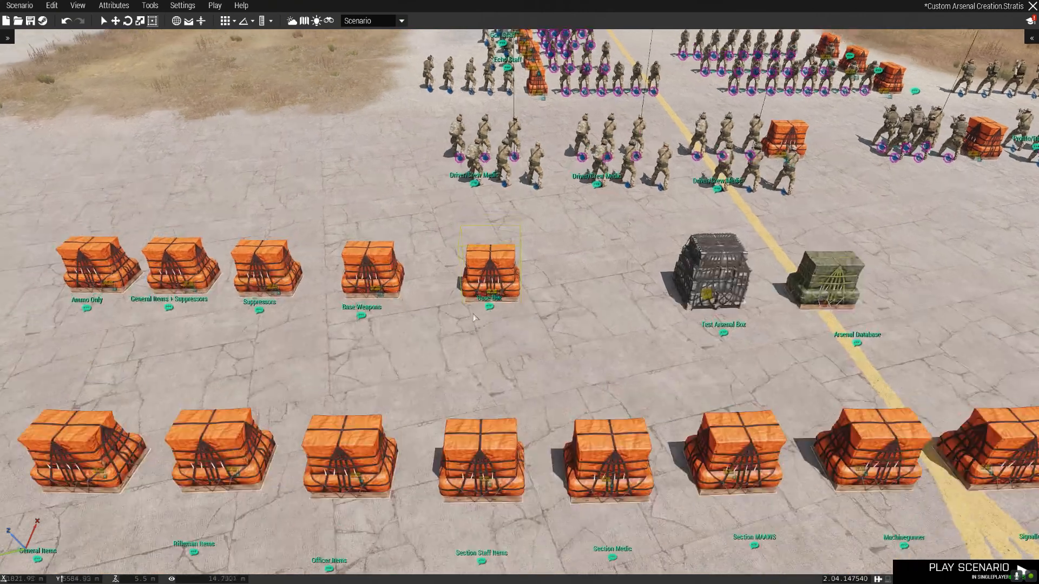
pyautogui.scroll(3, 495, 339)
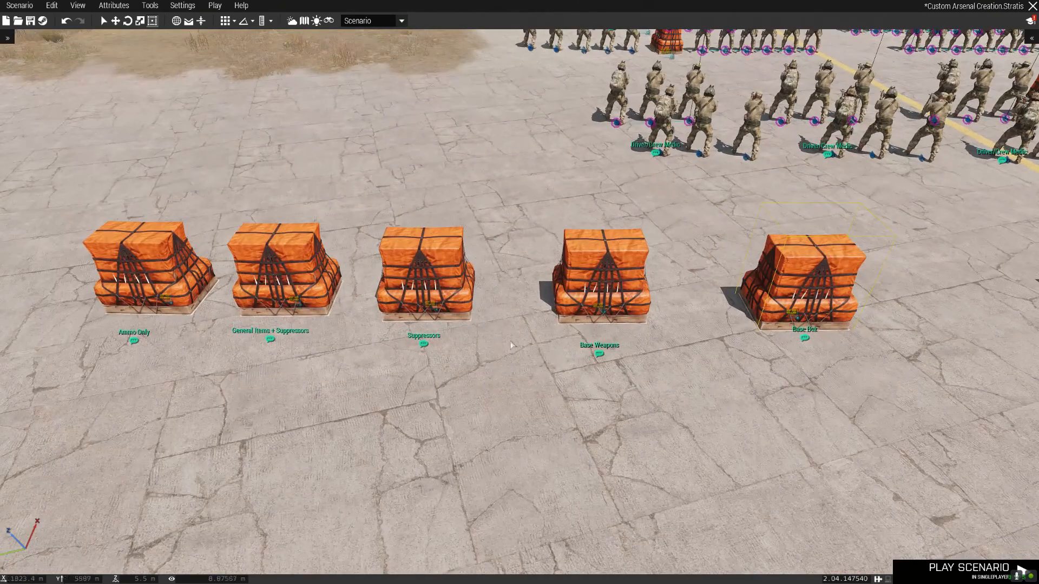
pyautogui.press('d')
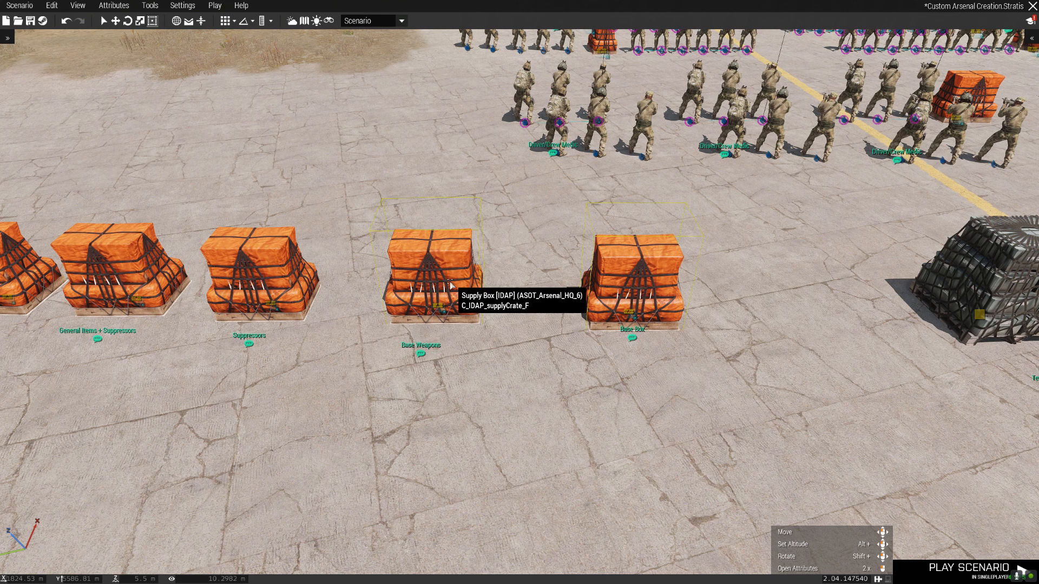
pyautogui.moveTo(481, 340); pyautogui.dragTo(476, 340, button='right')
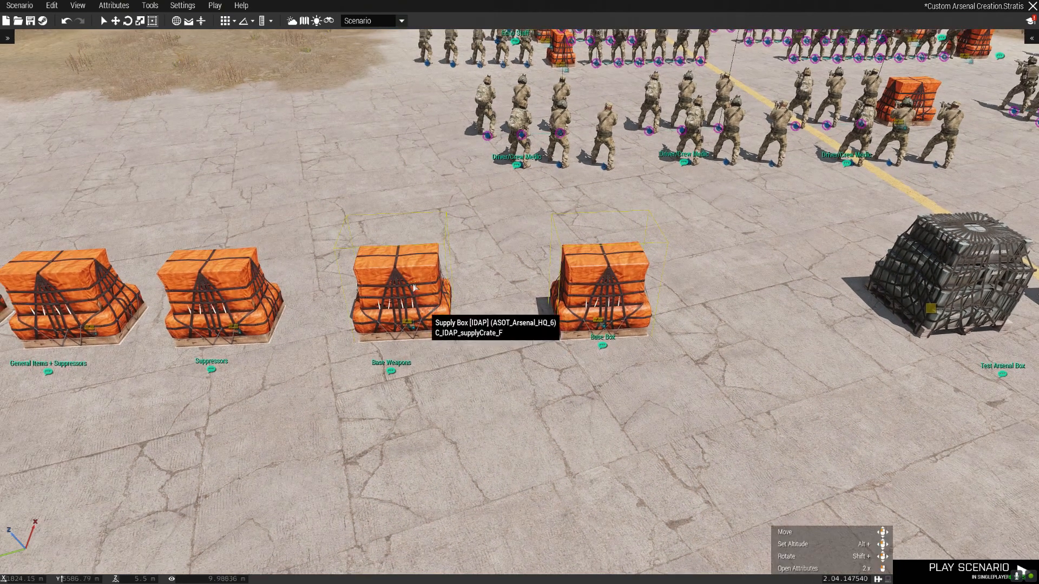
pyautogui.moveTo(475, 287); pyautogui.dragTo(466, 287, button='right')
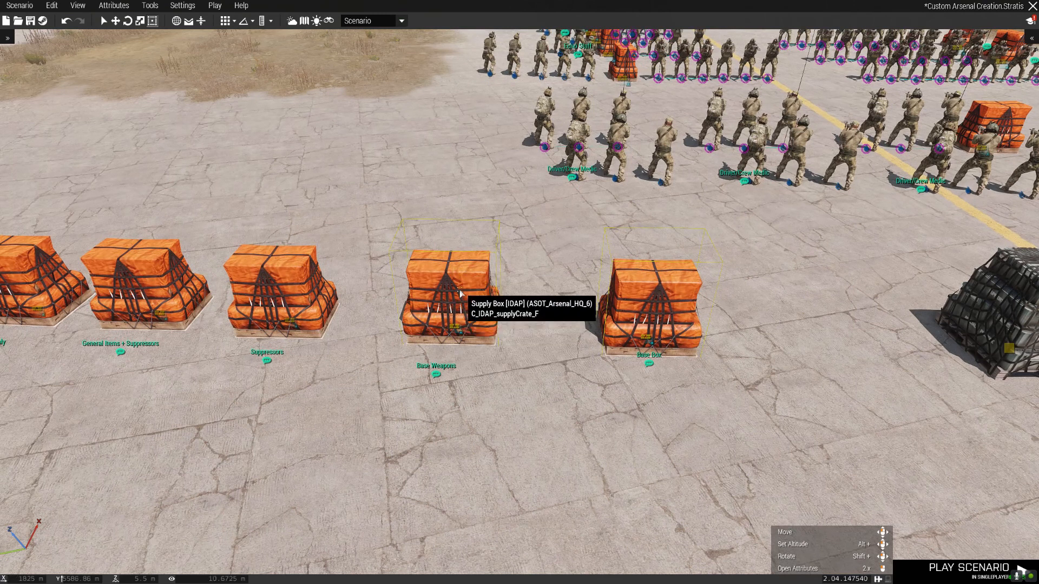
pyautogui.scroll(2, 466, 301)
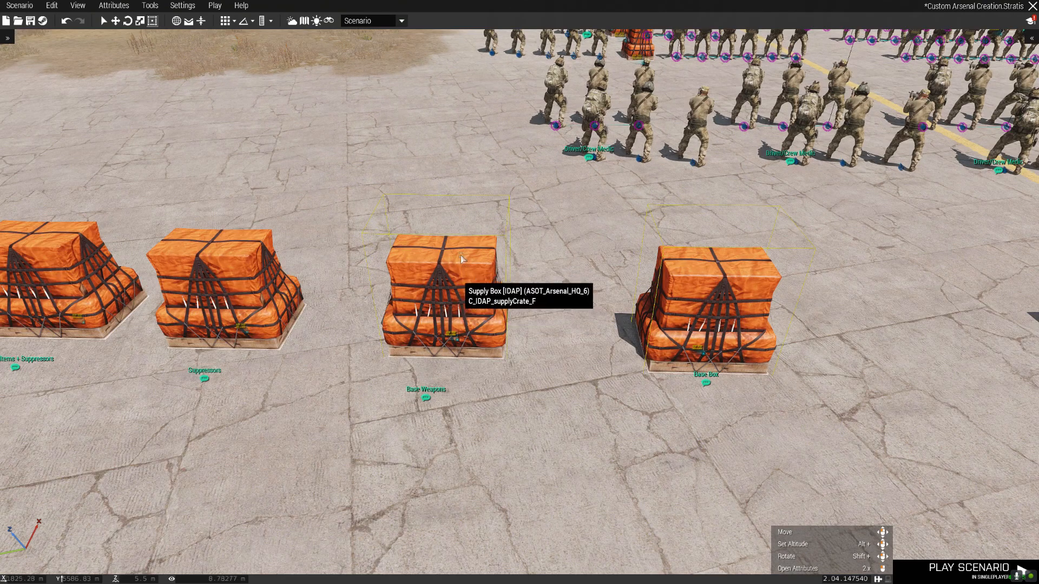
pyautogui.moveTo(481, 401); pyautogui.dragTo(479, 393, button='right')
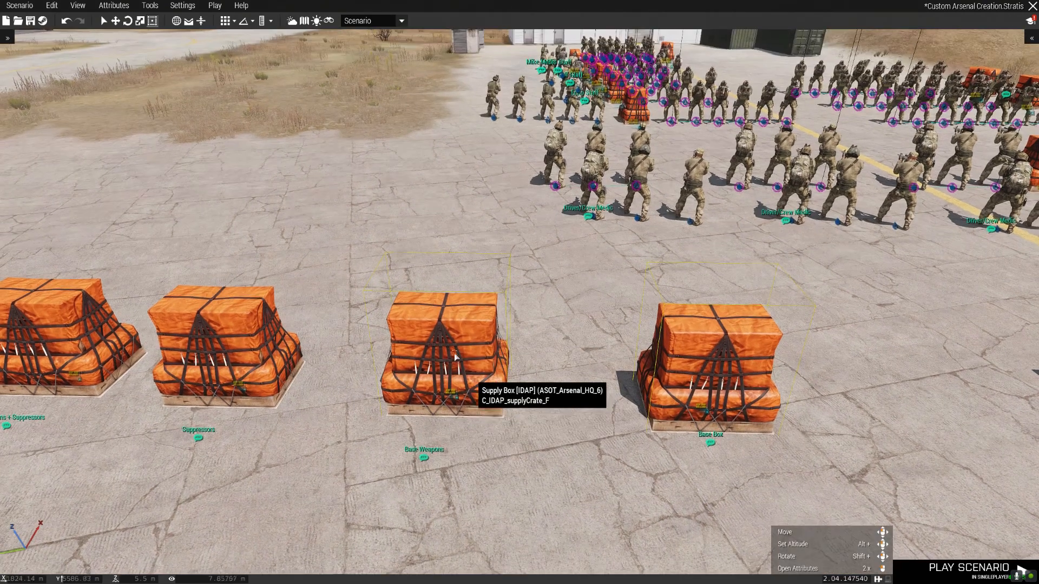
pyautogui.press('a')
pyautogui.press('s')
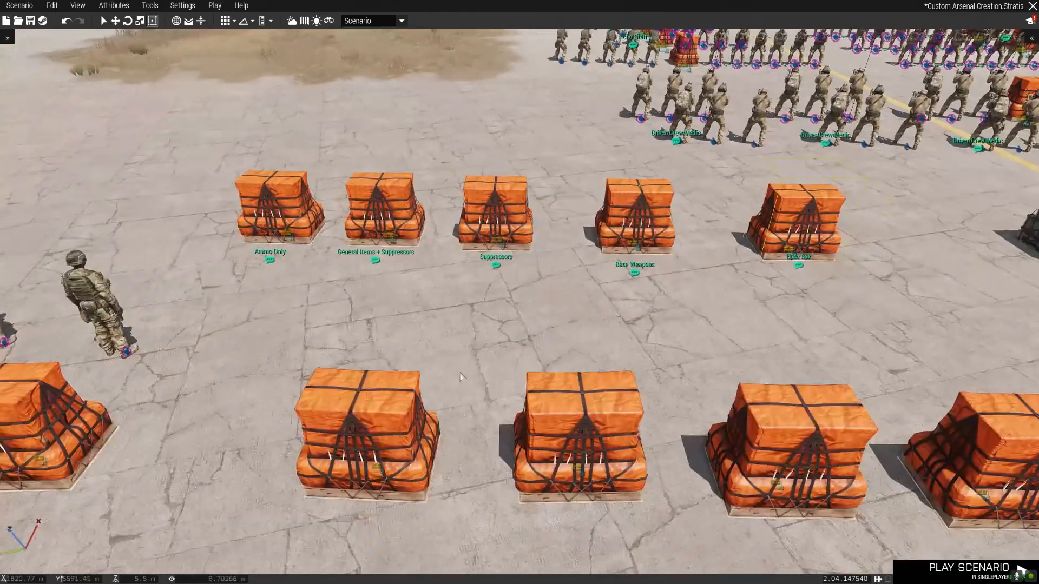
# Place a copy of the Base Box crate on the open ground in front of the General Items crate.
pyautogui.scroll(-1, 464, 375)
pyautogui.press('s')
pyautogui.press('w')
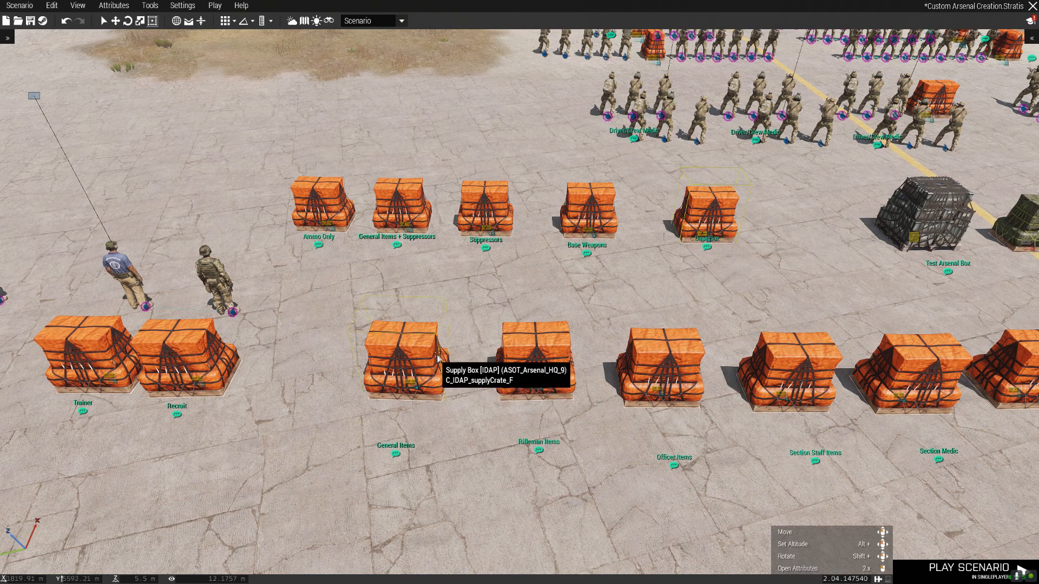
pyautogui.press('a')
pyautogui.scroll(1, 642, 277)
pyautogui.press('s')
pyautogui.press('s')
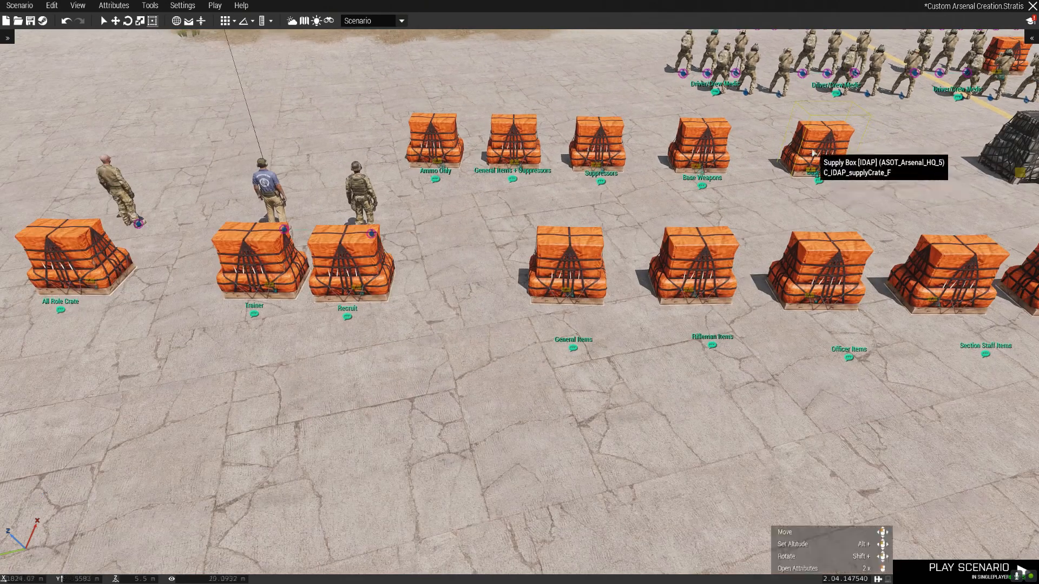
pyautogui.hotkey('ctrl', 'v')
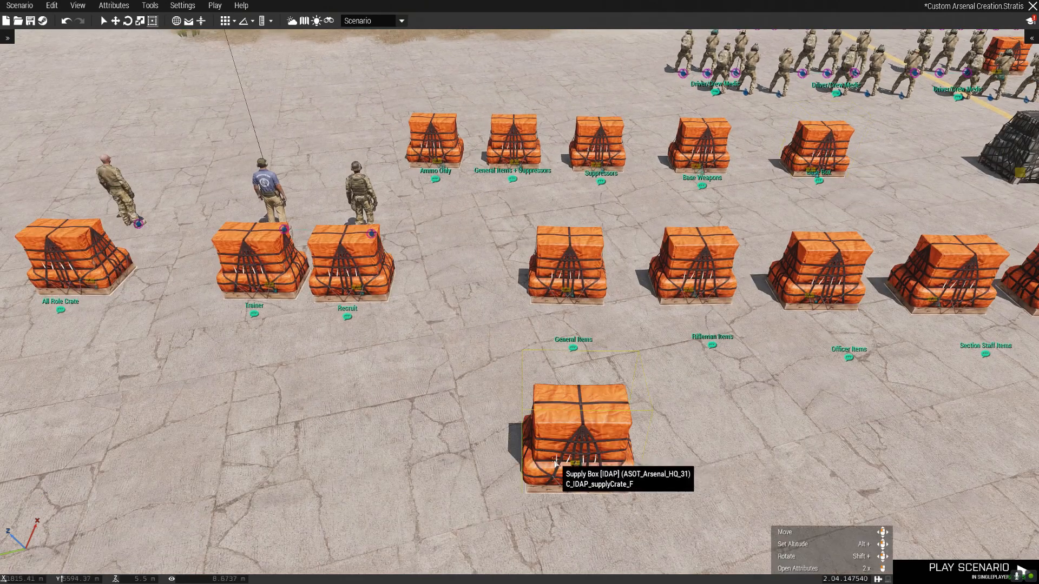
pyautogui.scroll(1, 552, 460)
pyautogui.press('s')
pyautogui.press('d')
pyautogui.press('w')
pyautogui.press('s')
pyautogui.press('a')
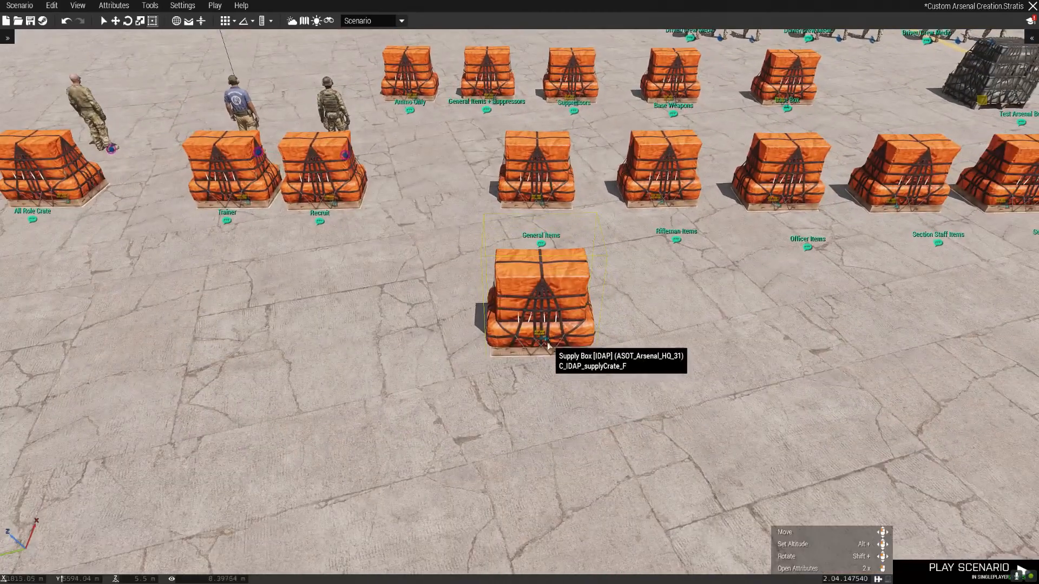
# Open the copied crate's ACE Arsenal attributes and review its whitelisted rifles, launchers and pistols.
pyautogui.doubleClick(551, 271)
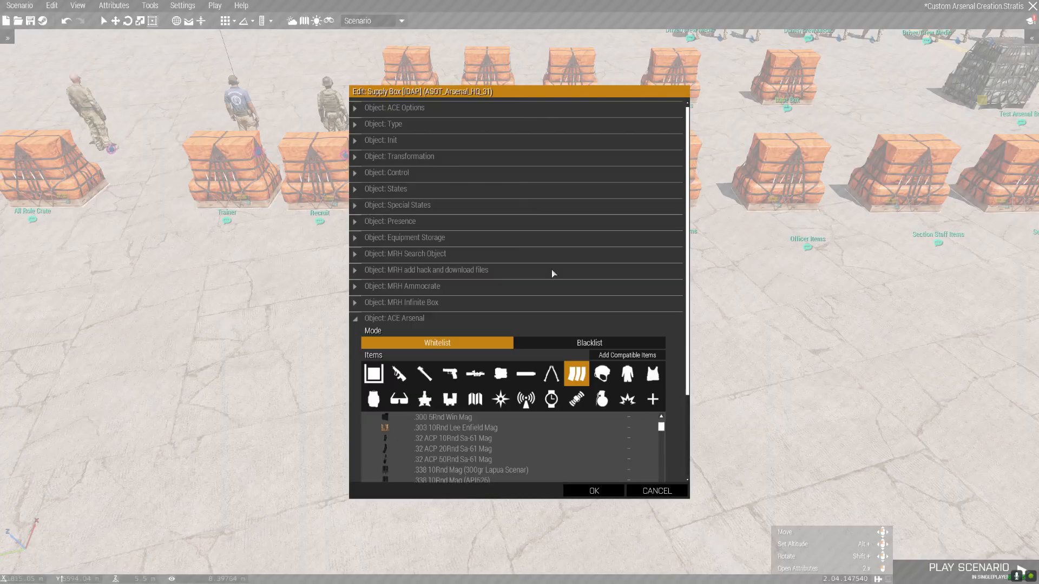
pyautogui.scroll(-2, 541, 280)
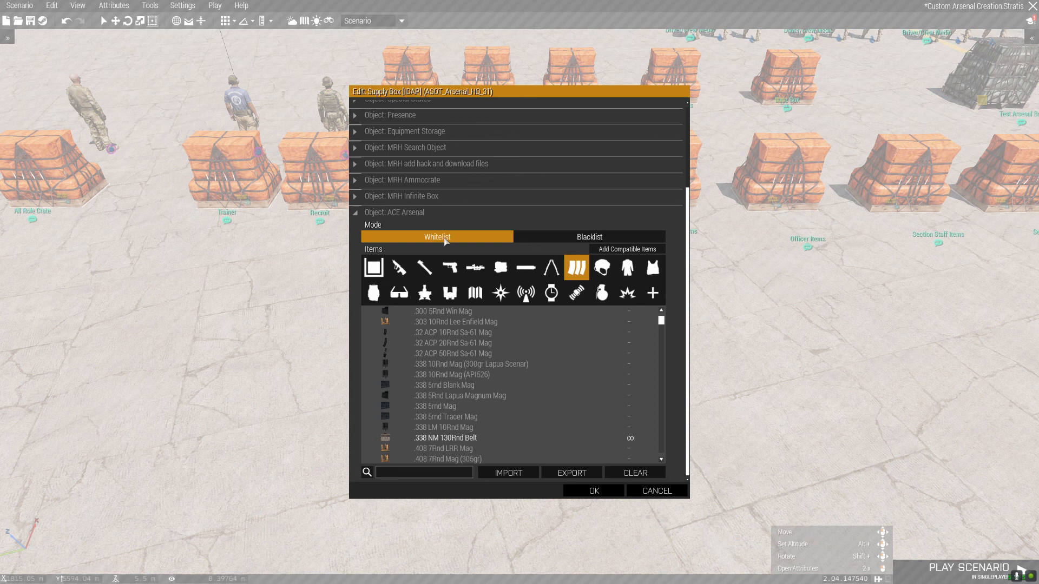
pyautogui.click(400, 266)
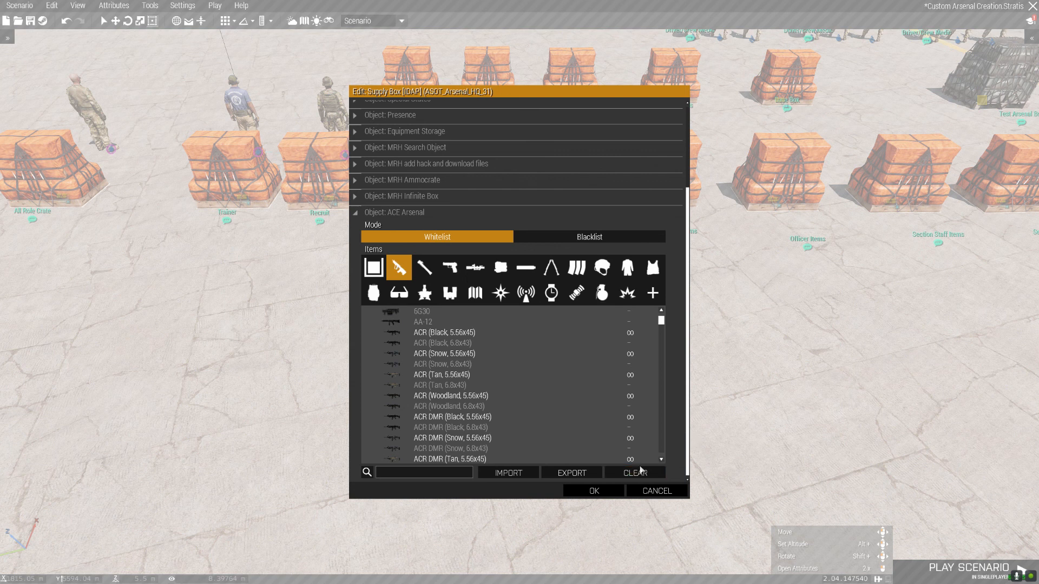
pyautogui.click(430, 272)
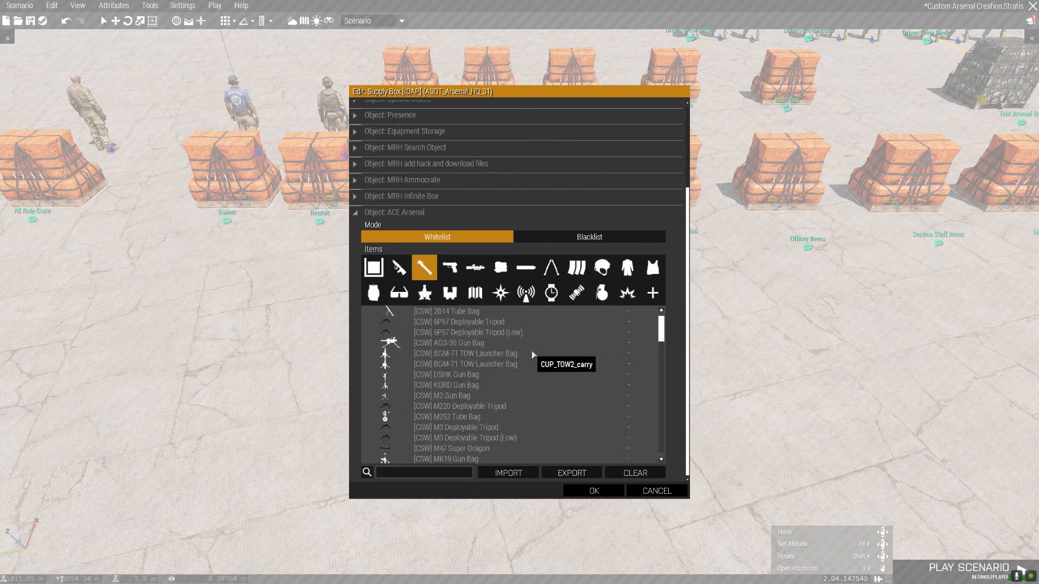
pyautogui.moveTo(660, 327)
pyautogui.mouseDown()
pyautogui.moveTo(677, 391)
pyautogui.moveTo(677, 336)
pyautogui.mouseUp()
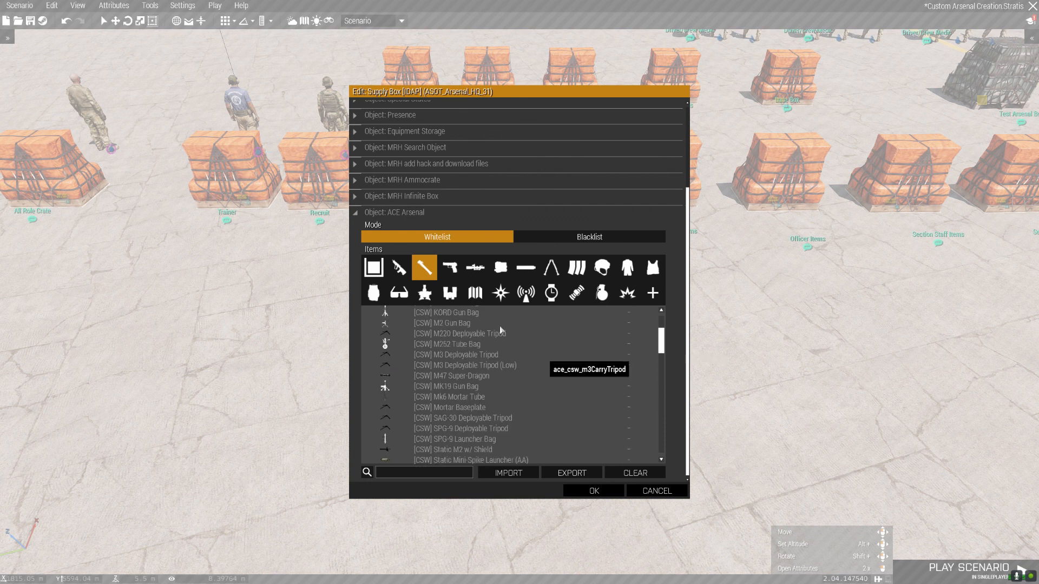
pyautogui.click(452, 268)
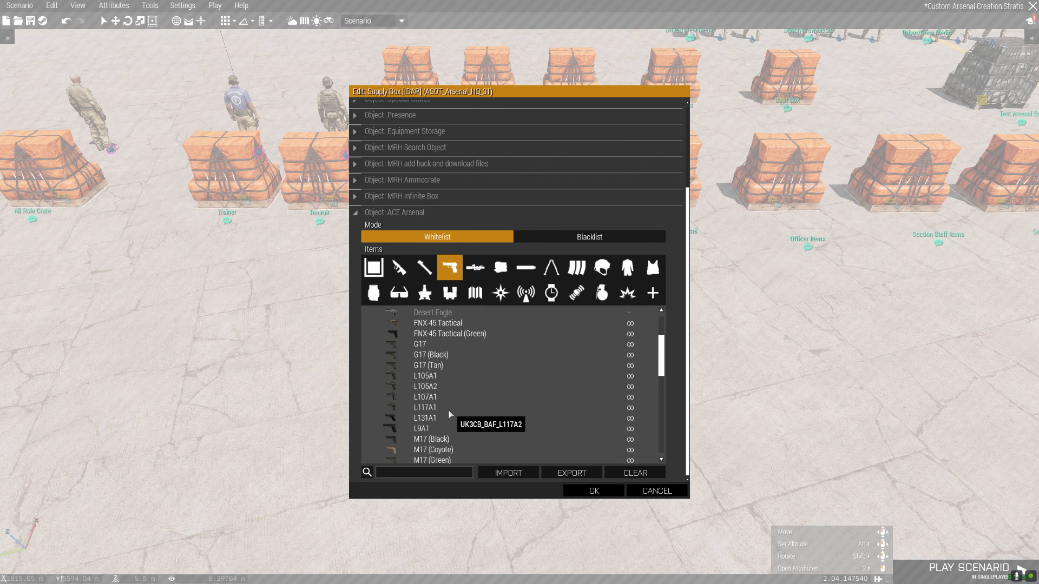
pyautogui.scroll(-10, 487, 414)
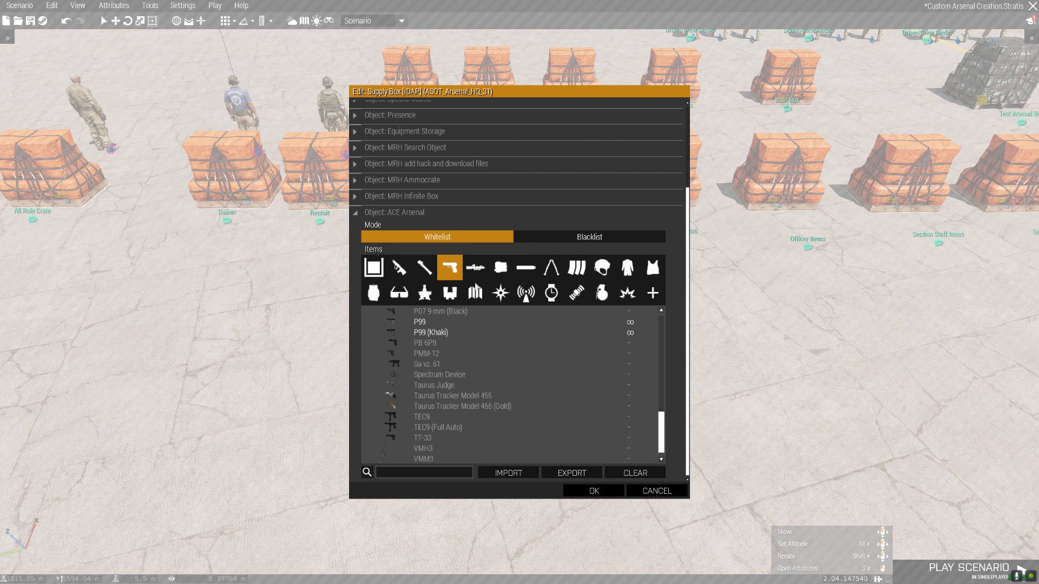
# Check the copied crate's whitelist for optics, laser and flashlight attachments, muzzle devices, and grips and bipods.
pyautogui.click(478, 271)
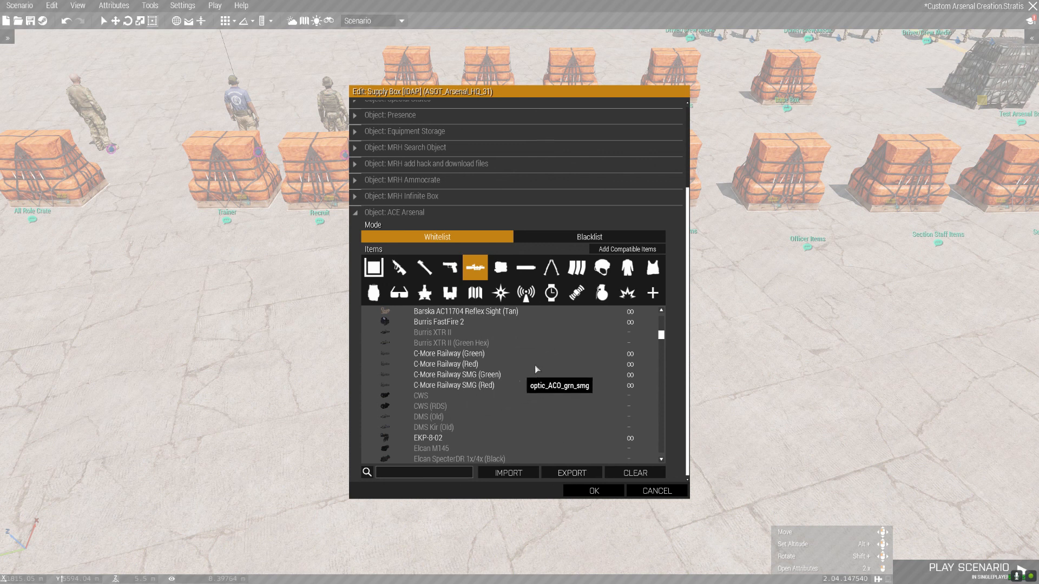
pyautogui.moveTo(662, 337)
pyautogui.mouseDown()
pyautogui.moveTo(666, 377)
pyautogui.moveTo(665, 321)
pyautogui.mouseUp()
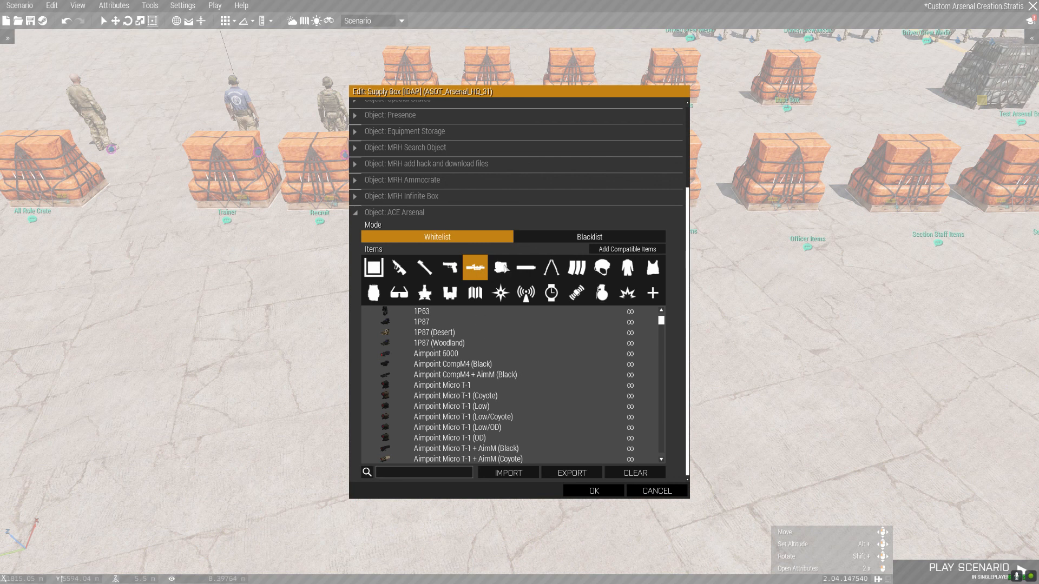
pyautogui.click(502, 268)
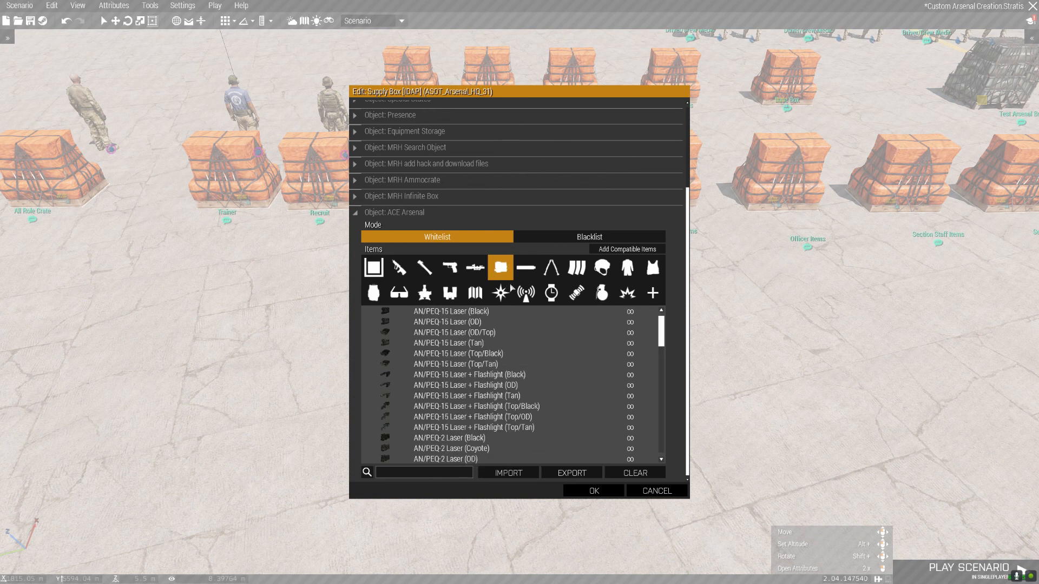
pyautogui.click(520, 275)
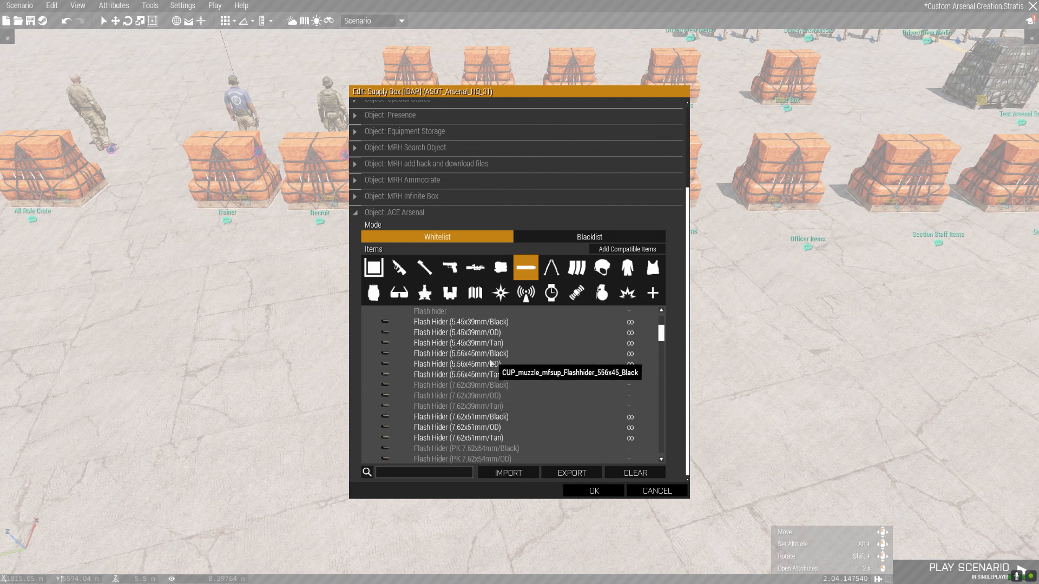
pyautogui.scroll(1, 514, 352)
pyautogui.click(552, 268)
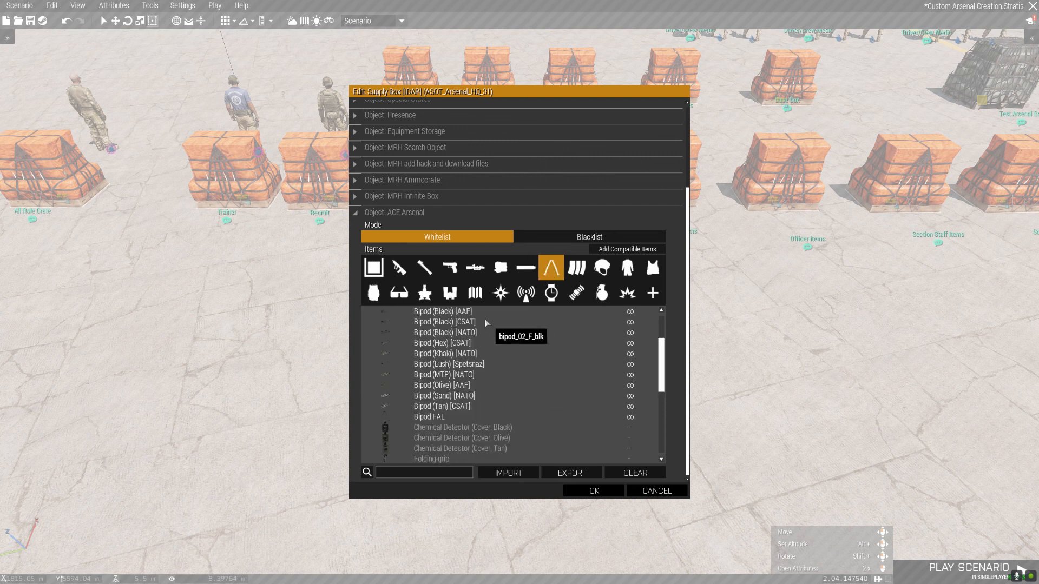
pyautogui.scroll(4, 486, 395)
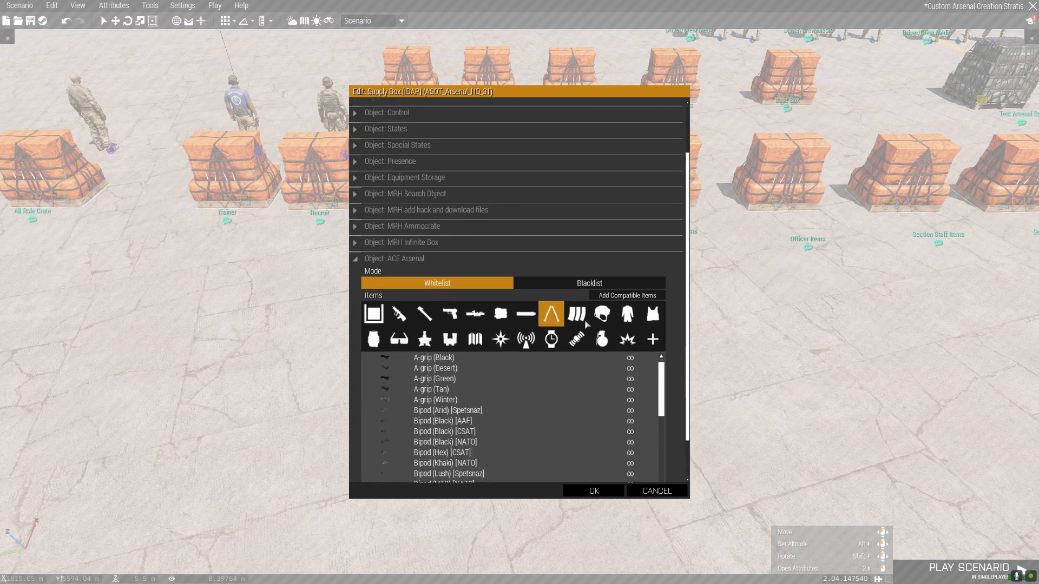
# Examine the copied crate's magazine whitelist and its headgear list, including the [ASOT] caps and combat helmets.
pyautogui.click(576, 315)
pyautogui.scroll(-2, 514, 293)
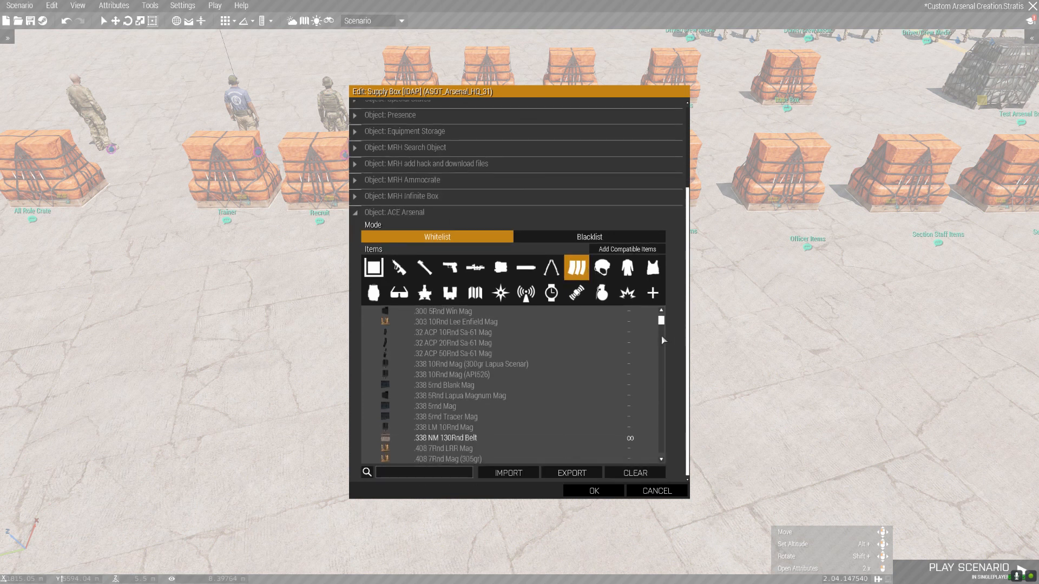
pyautogui.scroll(-2, 541, 427)
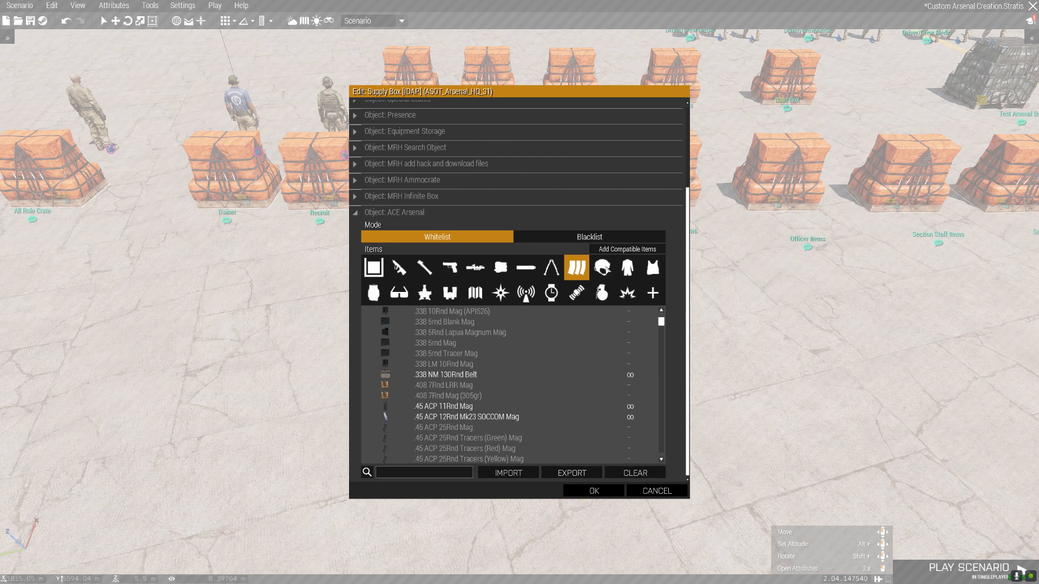
pyautogui.click(607, 269)
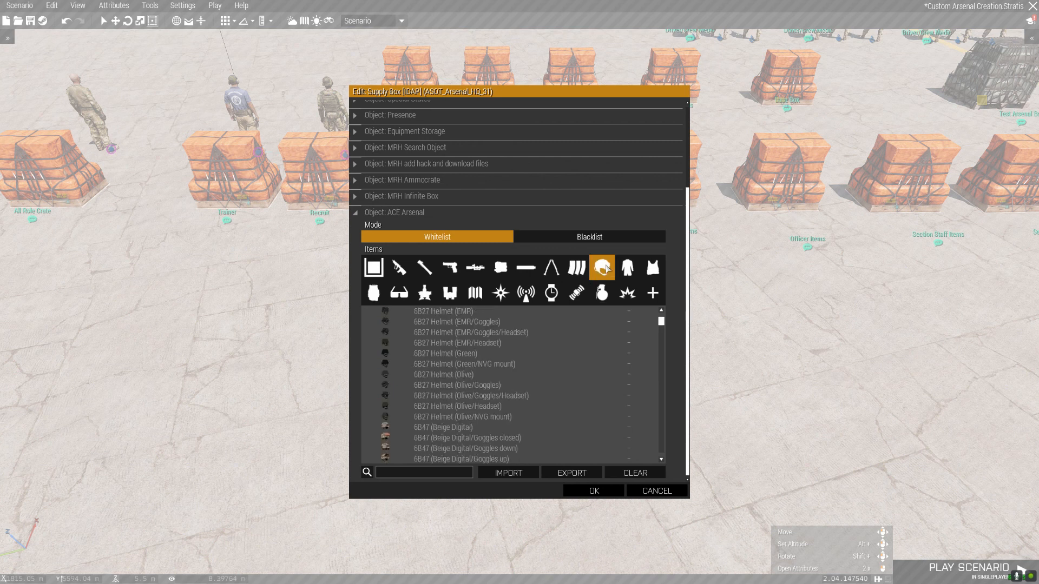
pyautogui.scroll(-9, 661, 340)
pyautogui.scroll(10, 661, 339)
pyautogui.scroll(4, 504, 382)
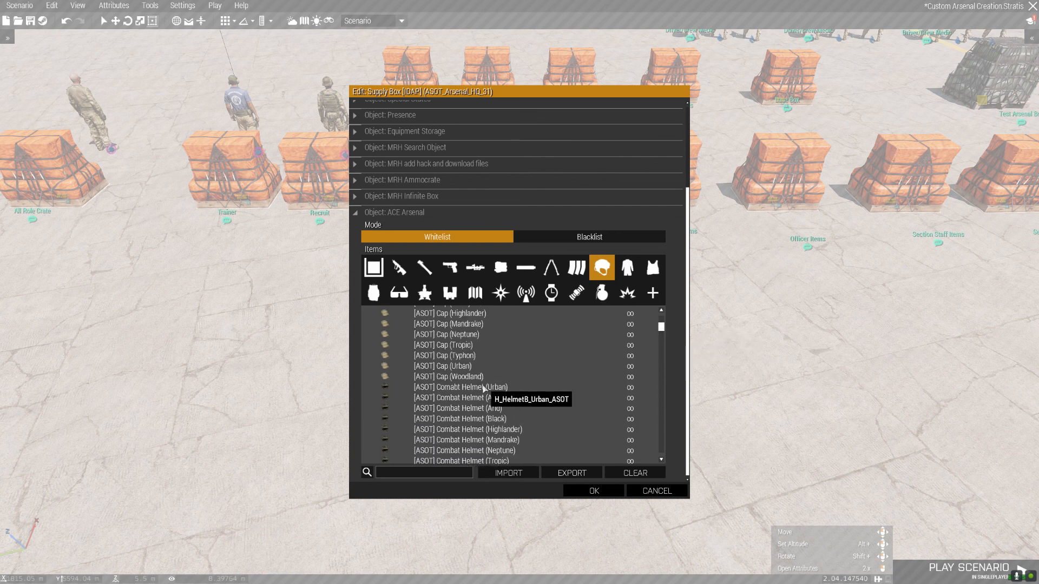
# Remove [ASOT] Cav Coveralls from the copied crate's uniform whitelist after checking the Crye and Massif uniforms.
pyautogui.click(627, 269)
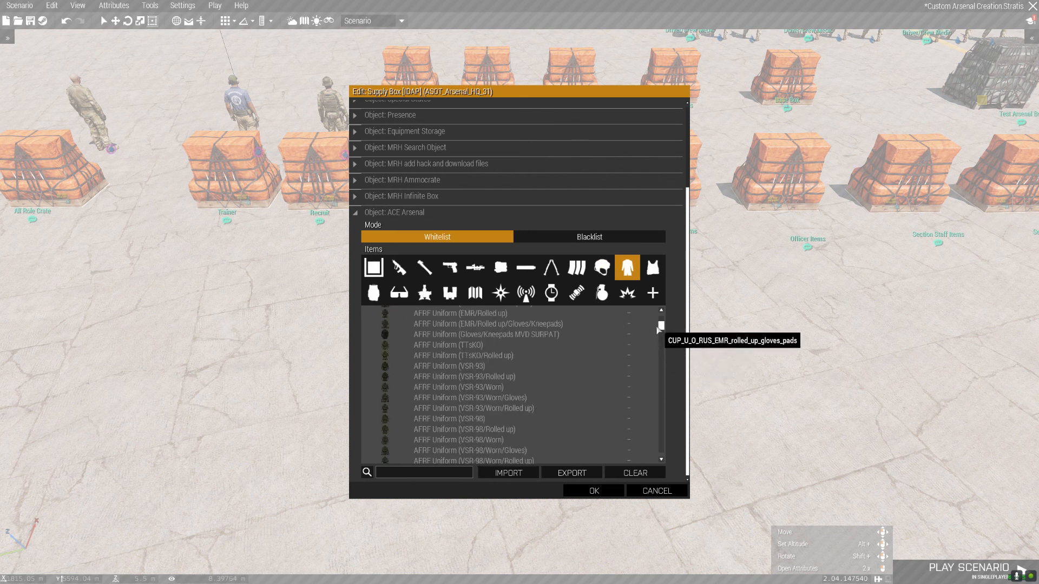
pyautogui.scroll(5, 659, 329)
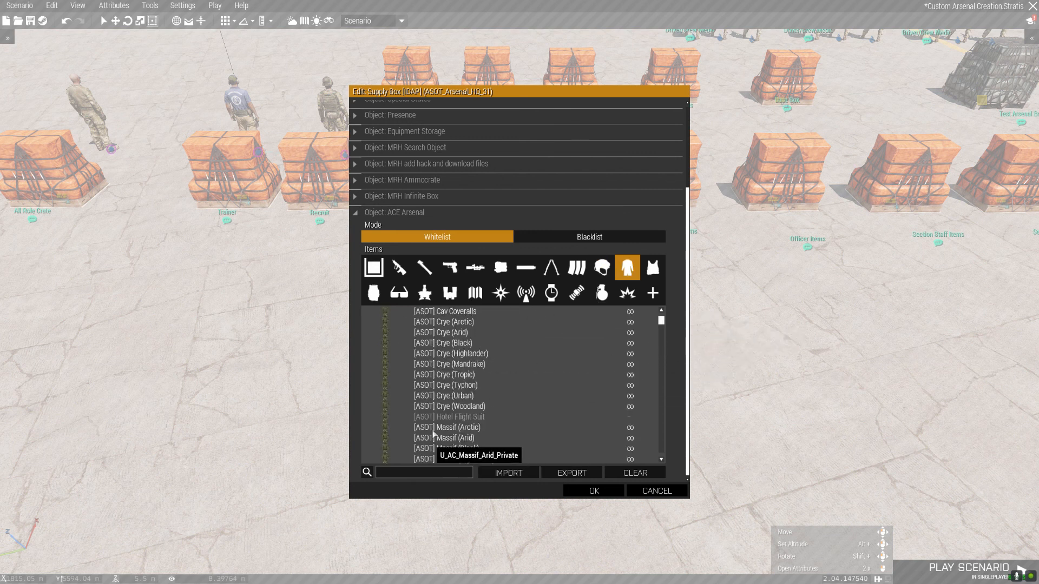
pyautogui.click(459, 312)
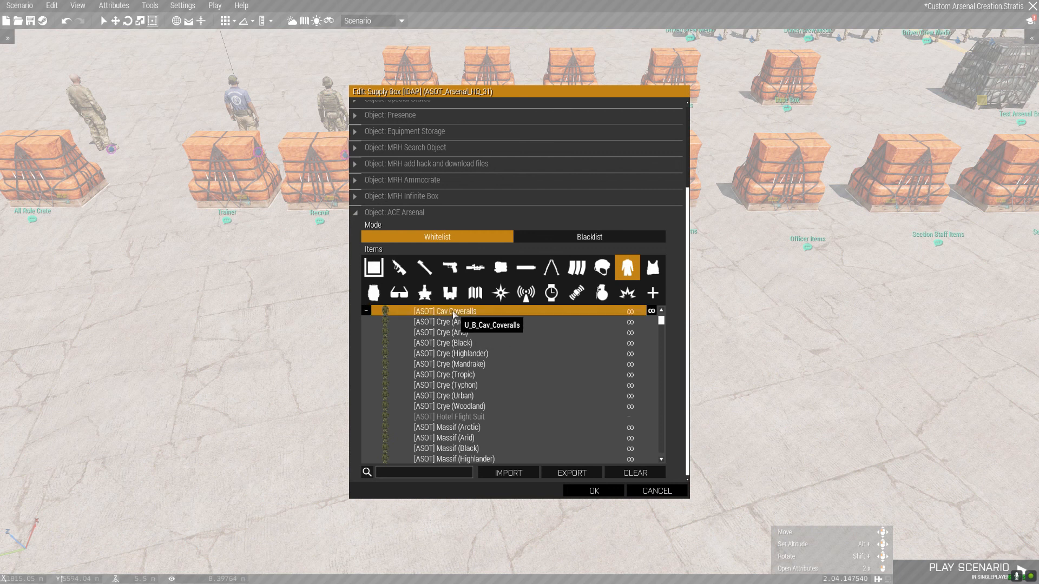
pyautogui.scroll(-3, 477, 425)
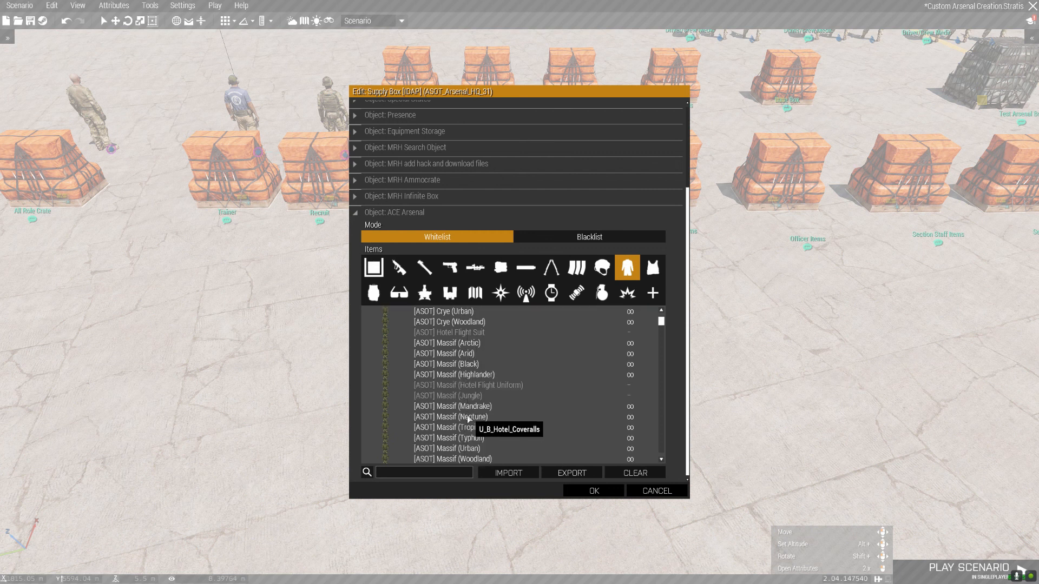
pyautogui.scroll(3, 525, 395)
pyautogui.scroll(3, 642, 332)
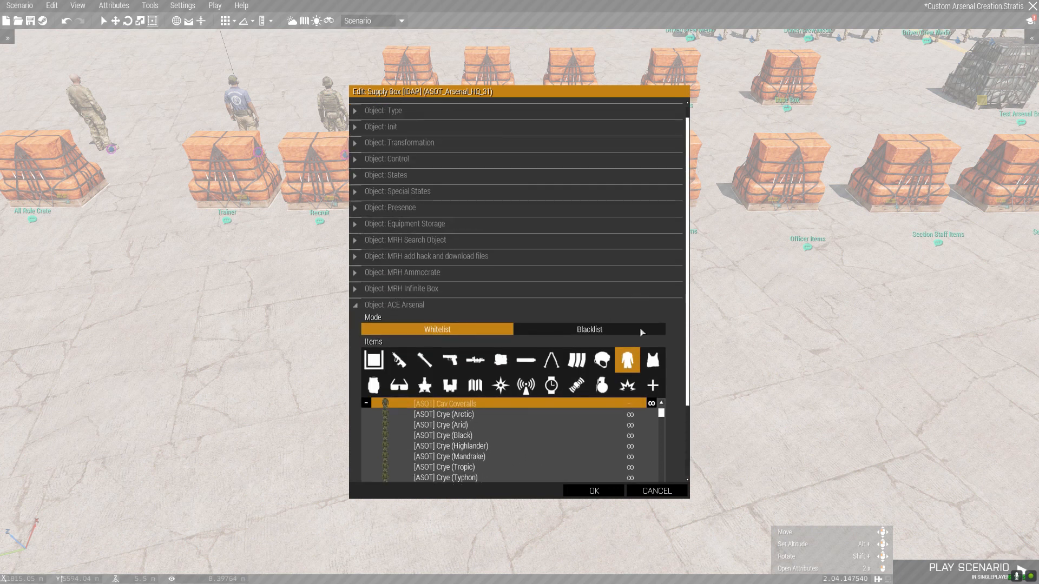
# Review the copied crate's vest whitelist and its backpack list, from the ANARC210 radios through the role-specific Assault Packs.
pyautogui.click(653, 360)
pyautogui.scroll(-3, 657, 350)
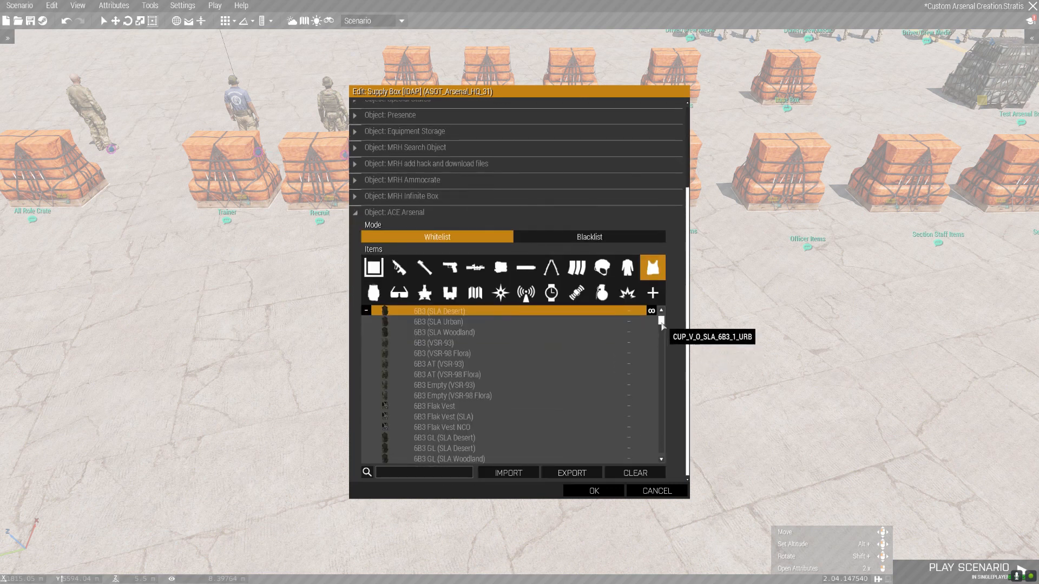
pyautogui.moveTo(662, 327); pyautogui.dragTo(661, 330)
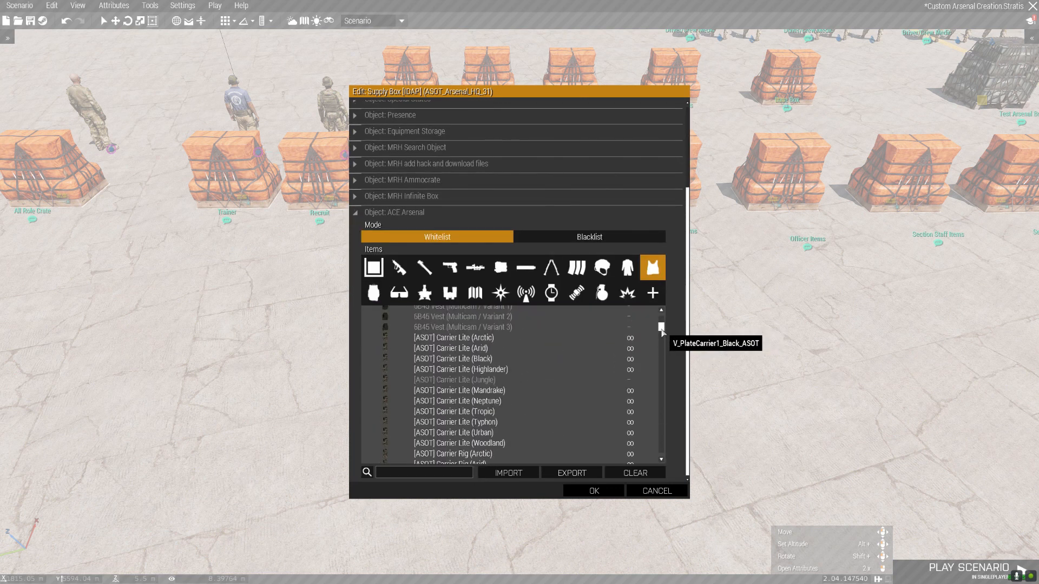
pyautogui.click(382, 296)
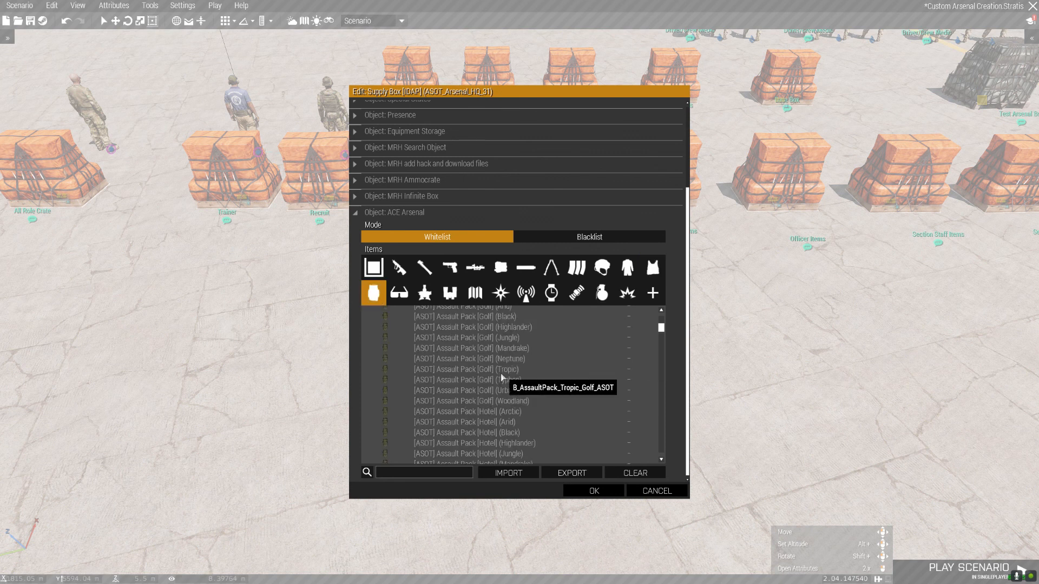
pyautogui.scroll(10, 663, 328)
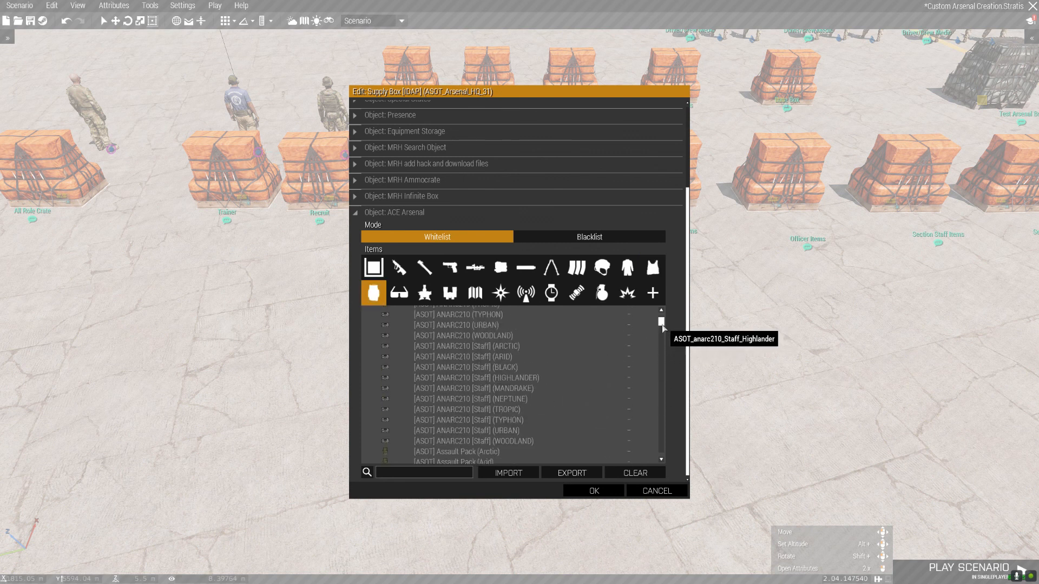
pyautogui.scroll(-4, 550, 369)
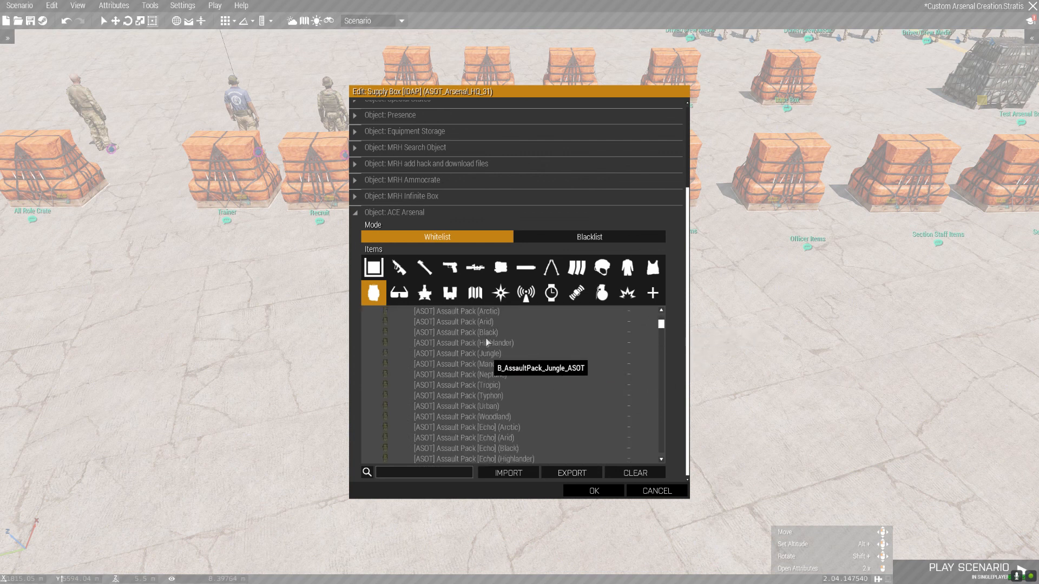
pyautogui.scroll(-2, 490, 382)
pyautogui.scroll(-10, 492, 379)
pyautogui.scroll(-8, 494, 364)
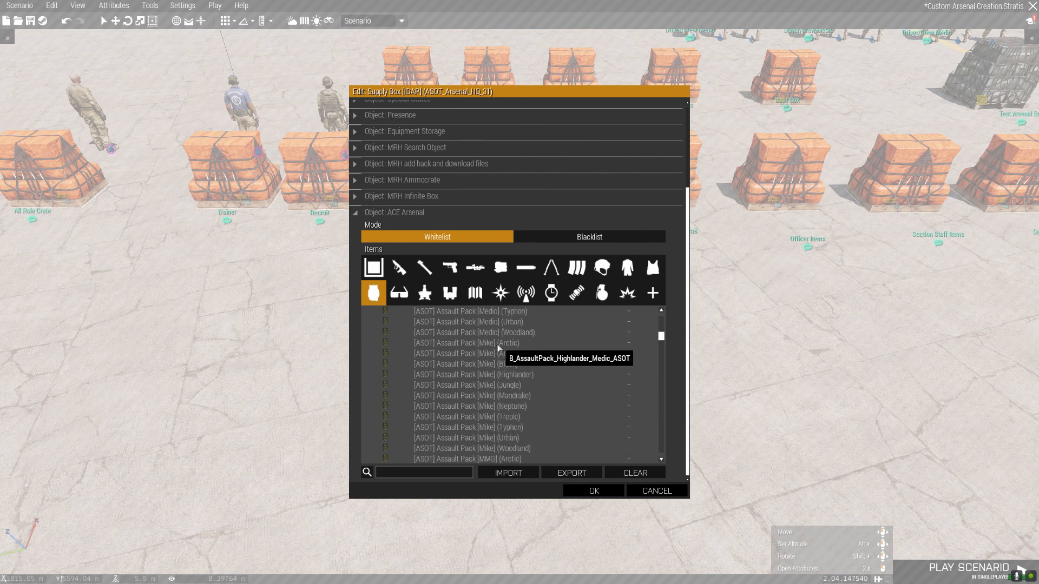
pyautogui.scroll(-5, 489, 356)
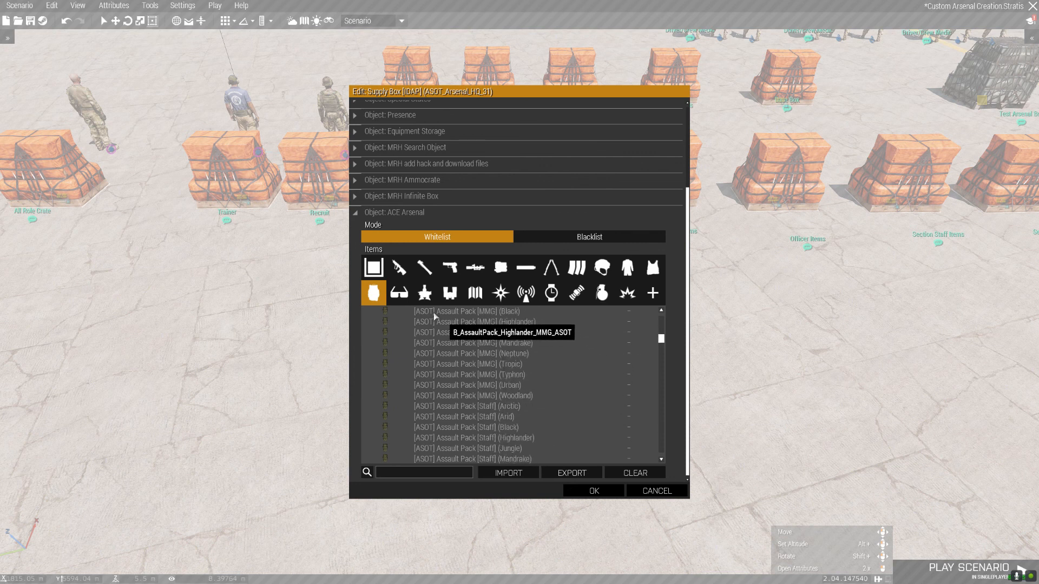
# Check the copied crate's whitelists for facewear and night vision goggles.
pyautogui.click(410, 294)
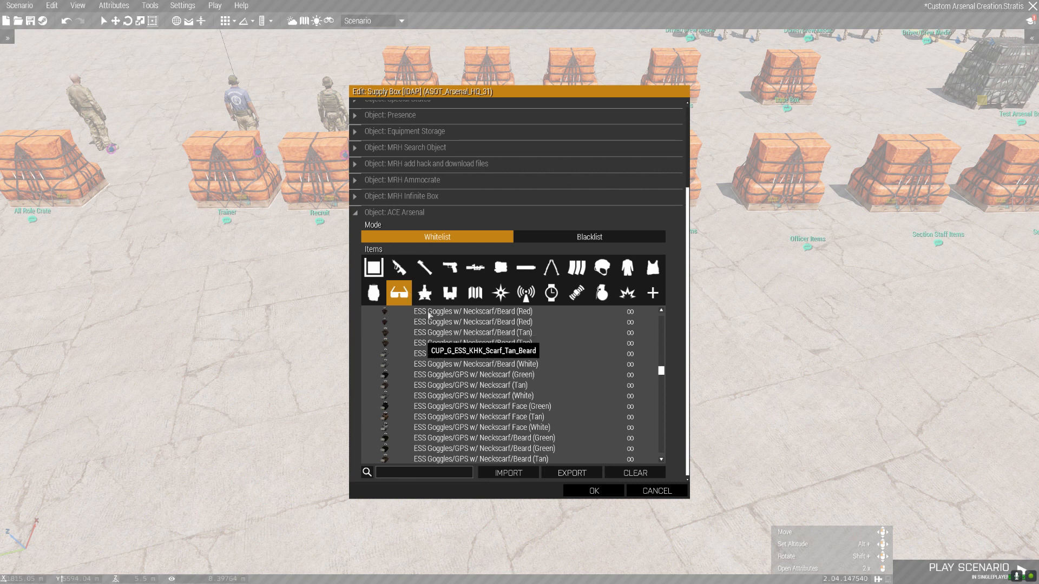
pyautogui.click(425, 293)
pyautogui.scroll(4, 457, 375)
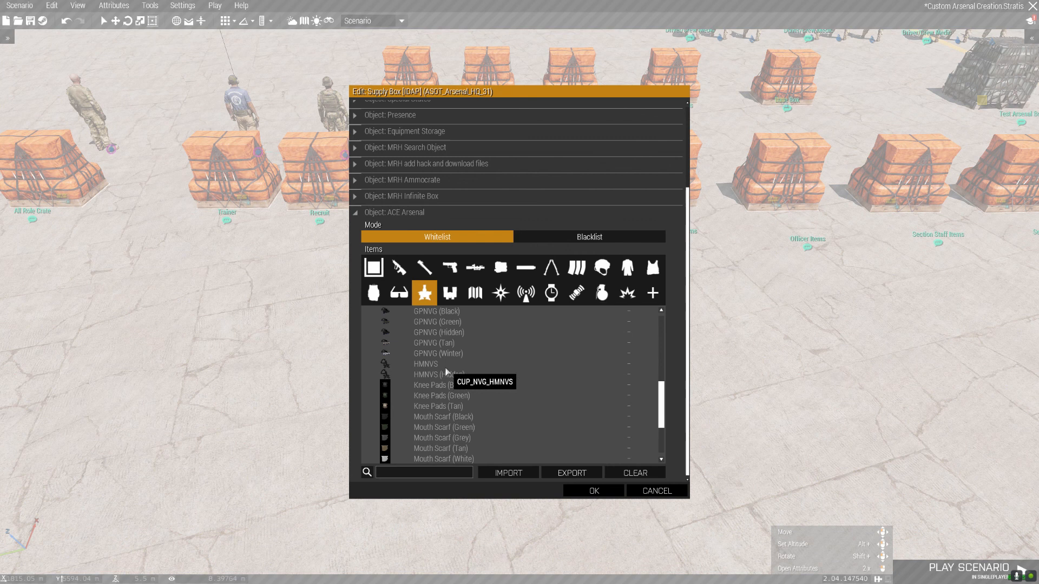
# Check the copied crate's whitelists for night vision goggles, binoculars and maps.
pyautogui.scroll(-4, 441, 387)
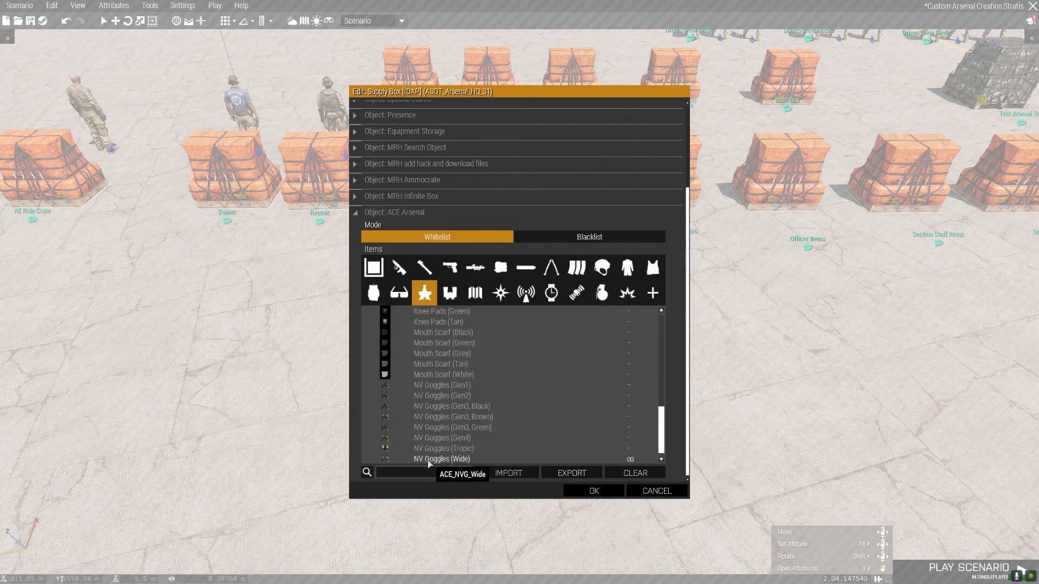
pyautogui.click(454, 303)
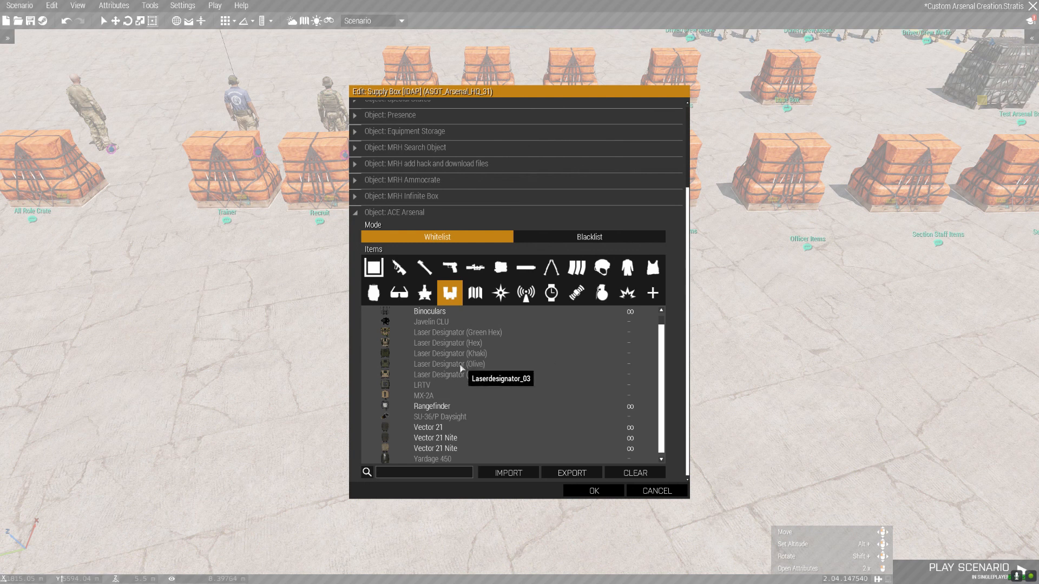
pyautogui.click(476, 295)
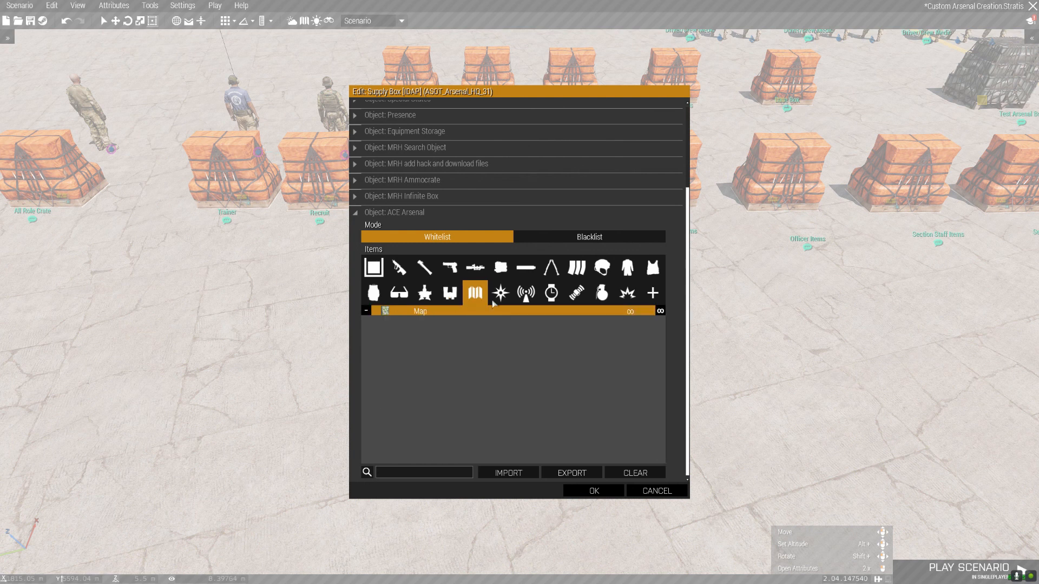
# Replace the AN/PRC-154 with the RF-7800S-TR in the copied crate's radio whitelist.
pyautogui.click(526, 293)
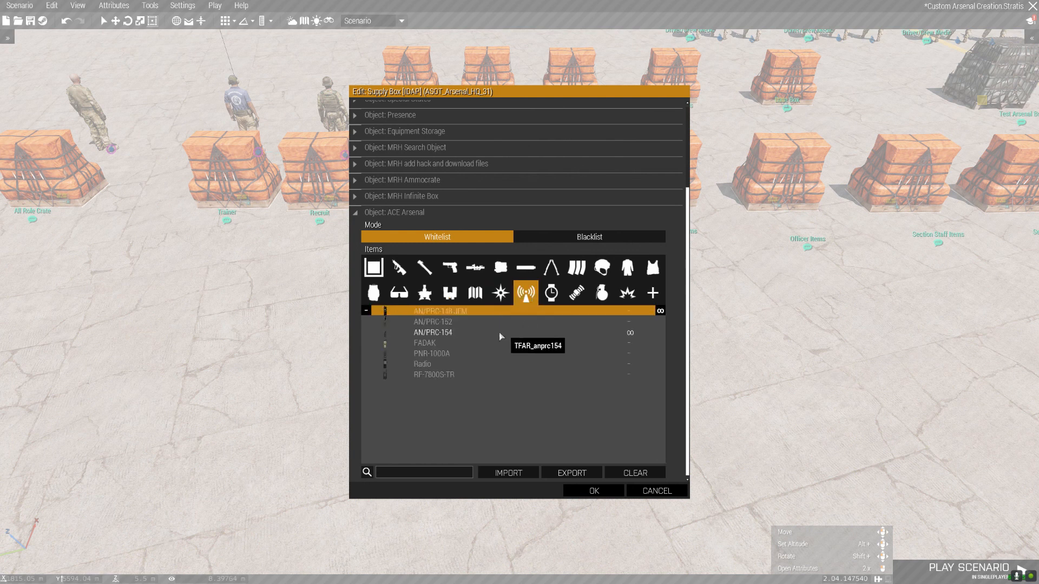
pyautogui.click(464, 332)
pyautogui.click(457, 376)
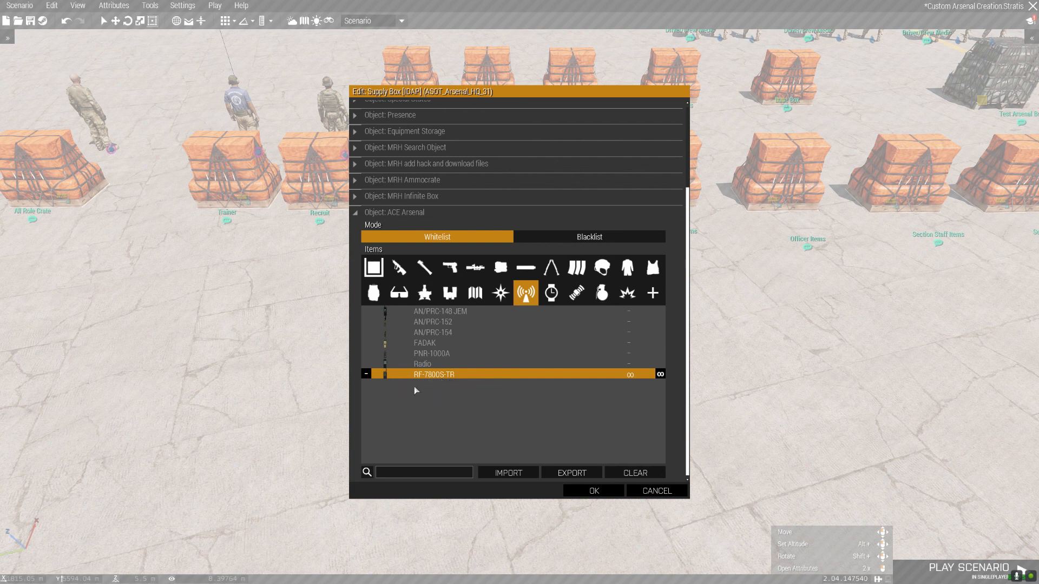
pyautogui.click(453, 321)
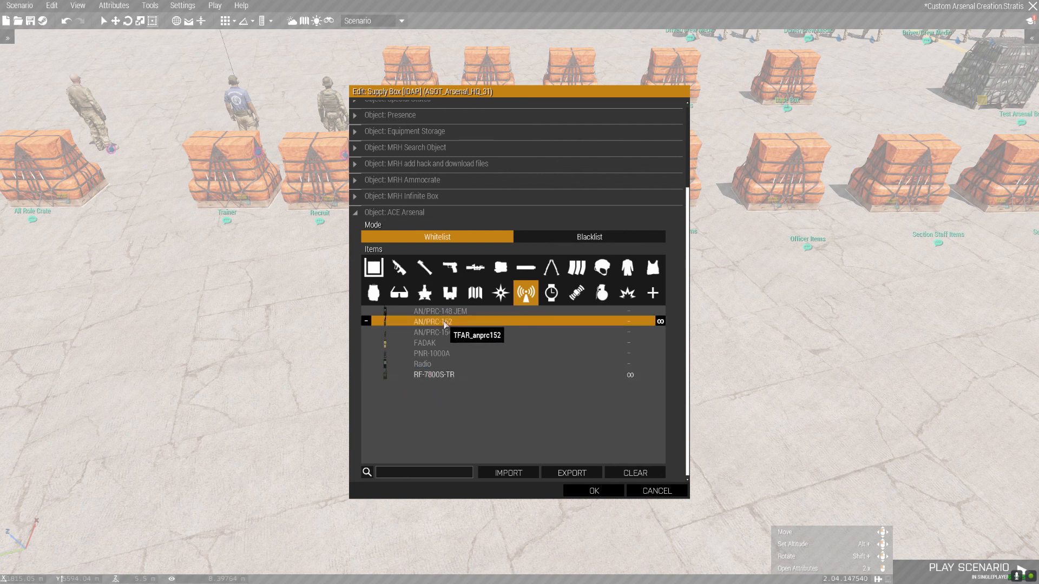
# Review the copied crate's watch whitelist against its radios, and check the GPS, grenade and explosive lists.
pyautogui.click(551, 293)
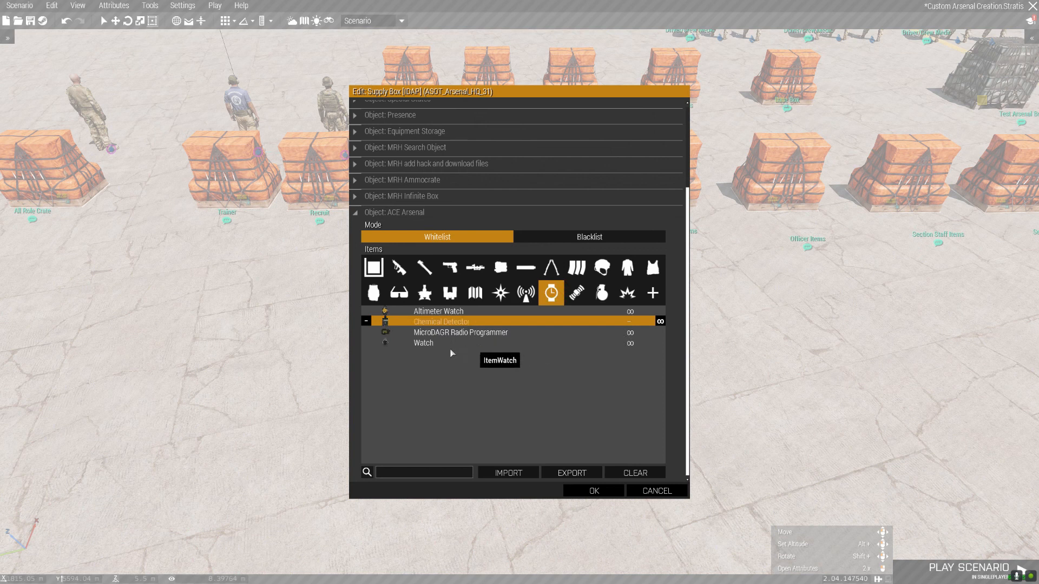
pyautogui.click(468, 333)
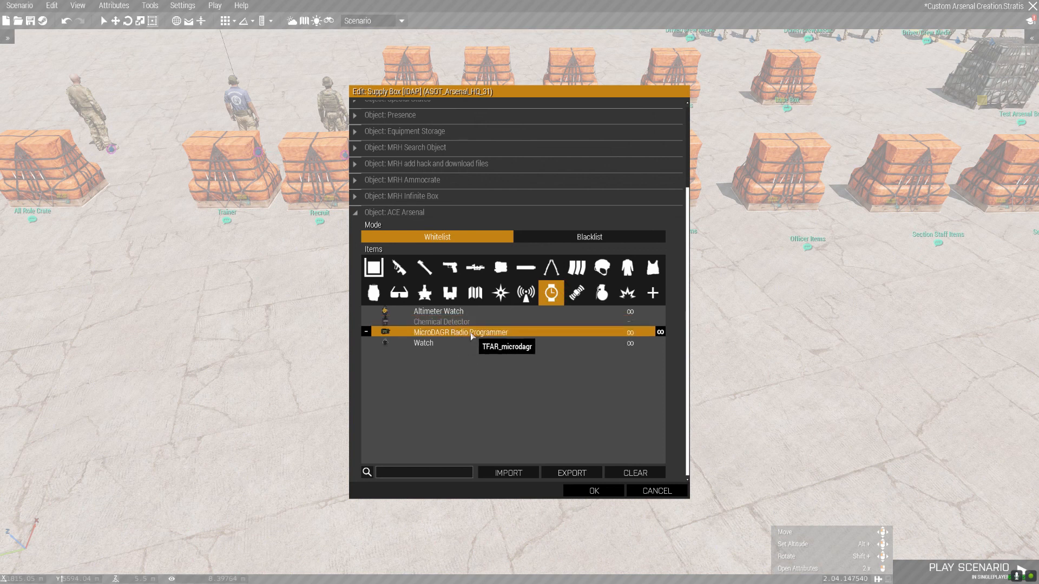
pyautogui.click(525, 294)
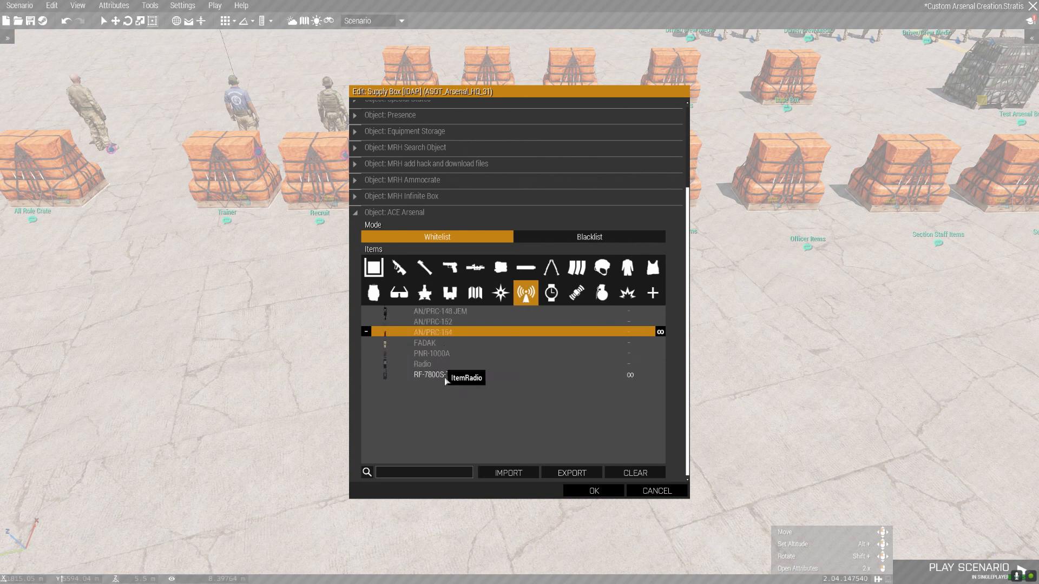
pyautogui.click(551, 292)
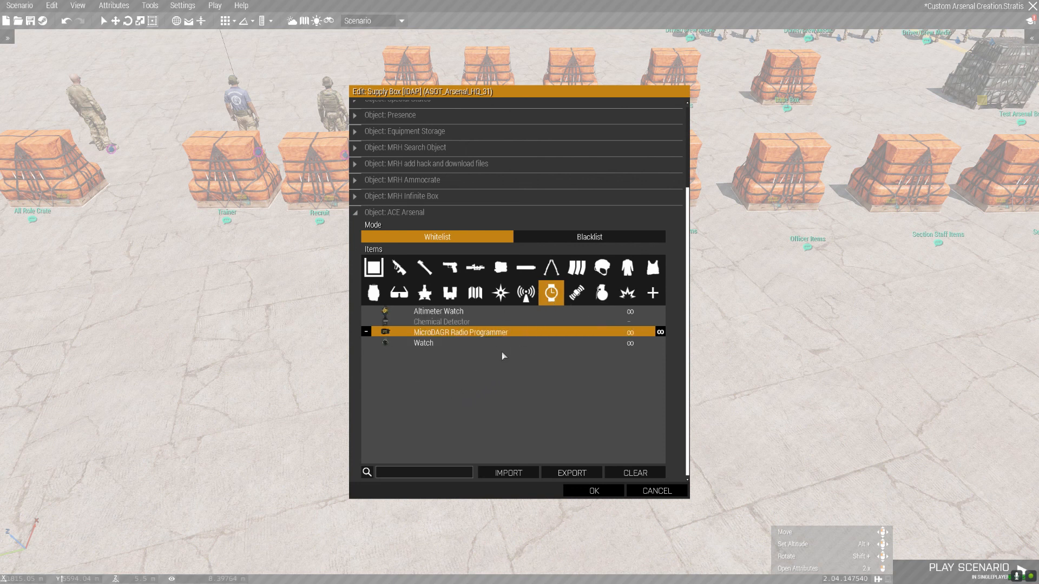
pyautogui.click(577, 293)
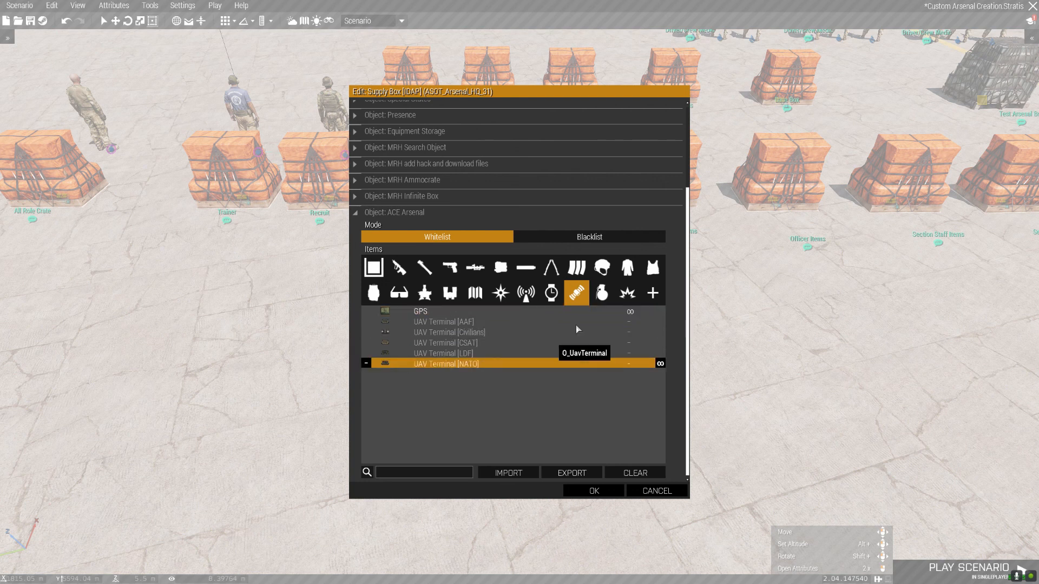
pyautogui.click(602, 293)
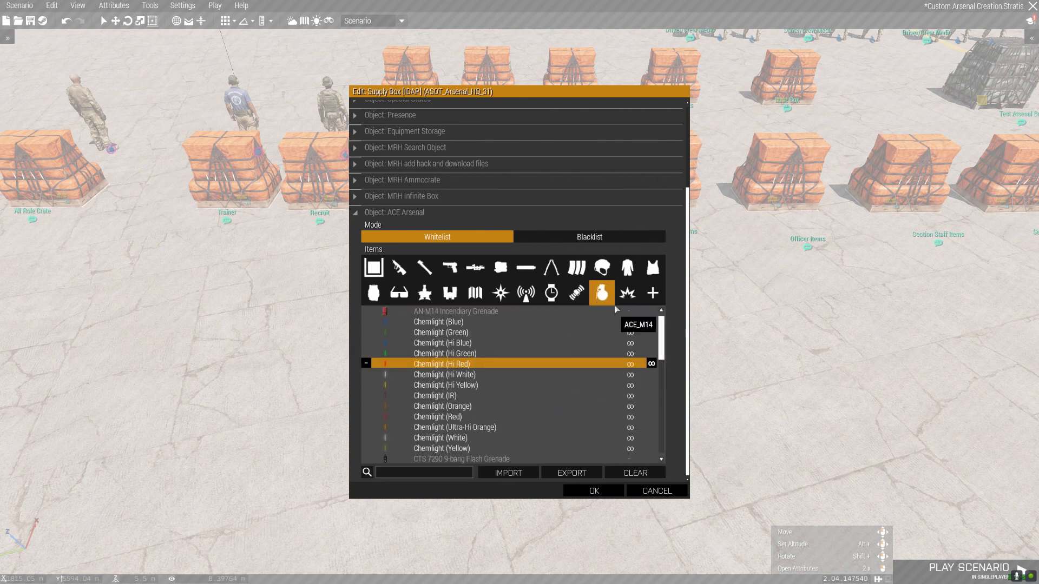
pyautogui.click(628, 293)
# Review the copied crate's miscellaneous item whitelist, from the bandages and Blood IVs through the Morphine Autoinjector and Plasma IVs.
pyautogui.click(652, 293)
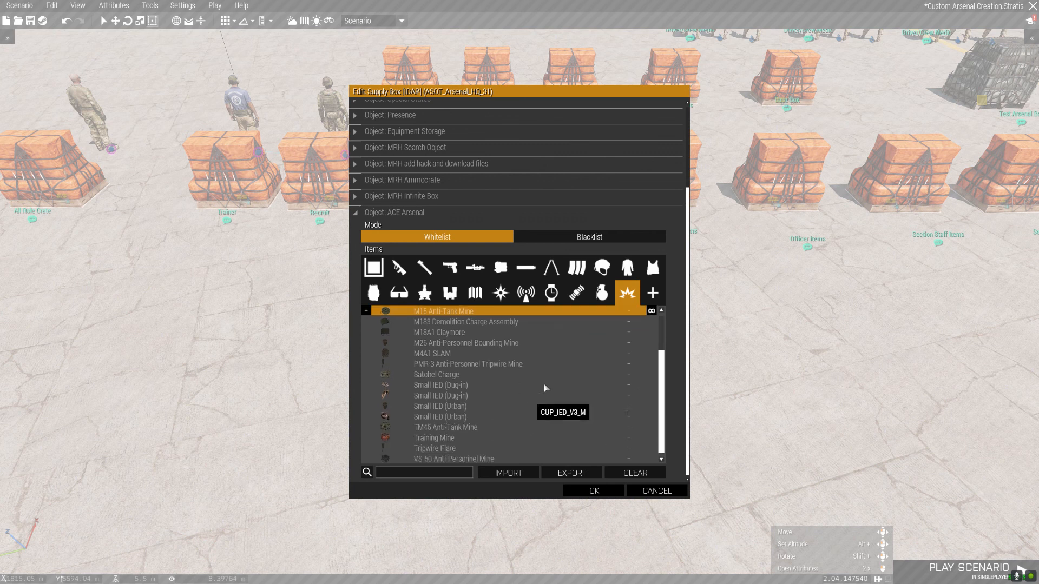
pyautogui.scroll(-4, 592, 327)
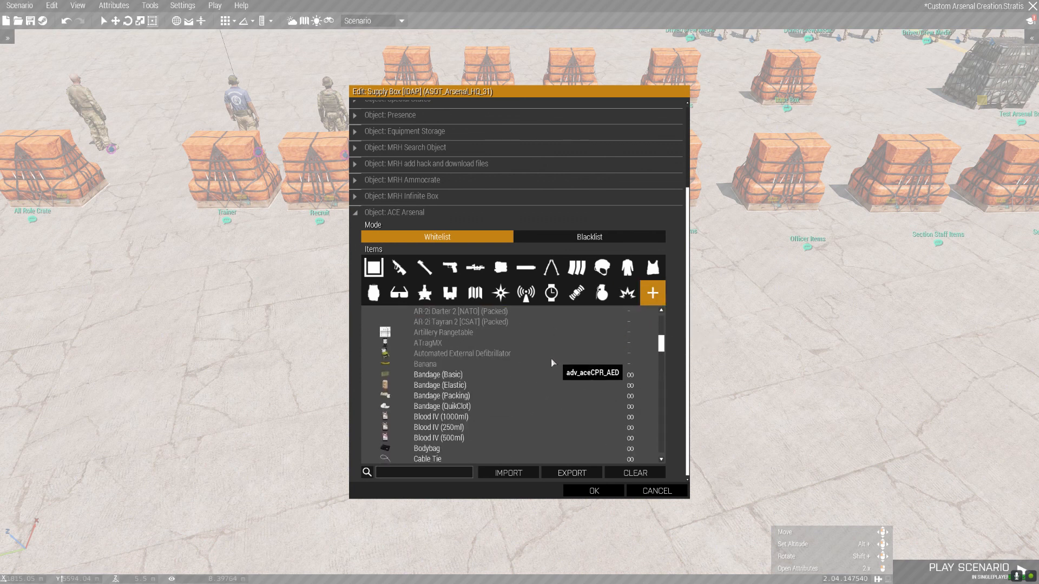
pyautogui.scroll(-5, 474, 400)
pyautogui.scroll(-7, 485, 387)
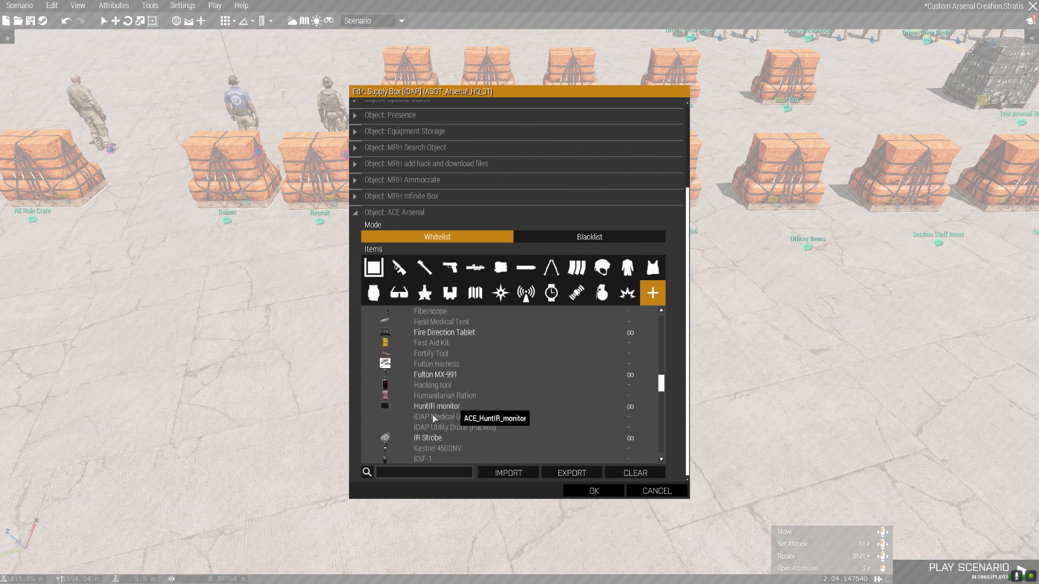
pyautogui.click(449, 427)
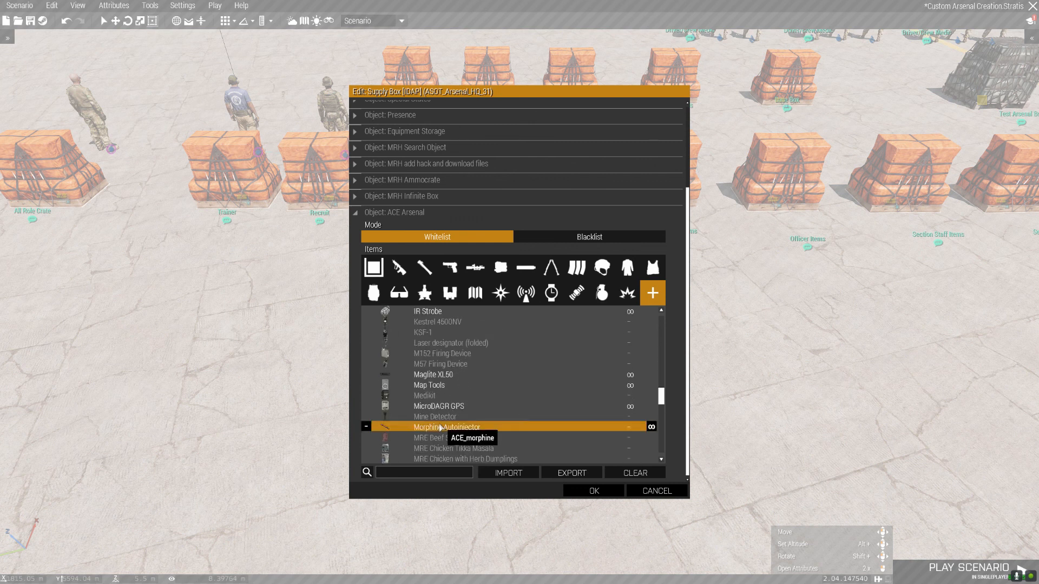
pyautogui.scroll(-2, 477, 433)
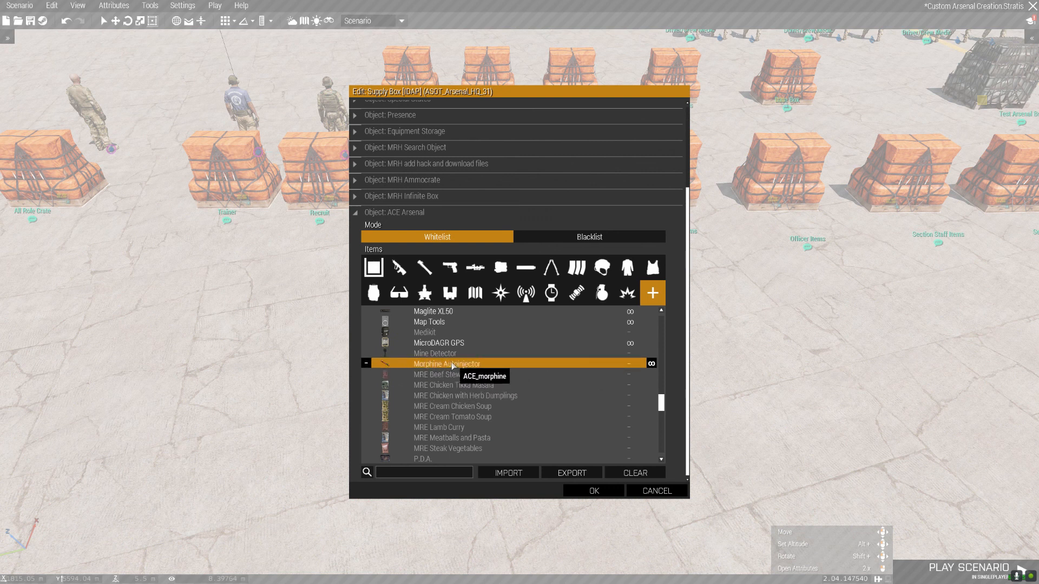
pyautogui.scroll(-4, 492, 373)
pyautogui.scroll(2, 499, 378)
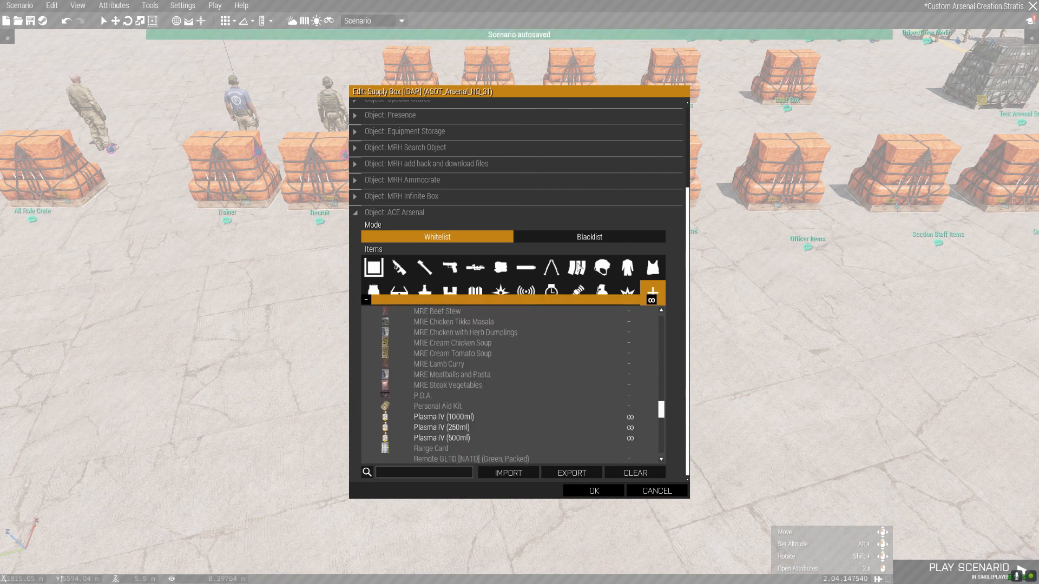
# Find Painkillers among the magazines with the search term "pain" and add them to the copied crate's whitelist.
pyautogui.click(577, 267)
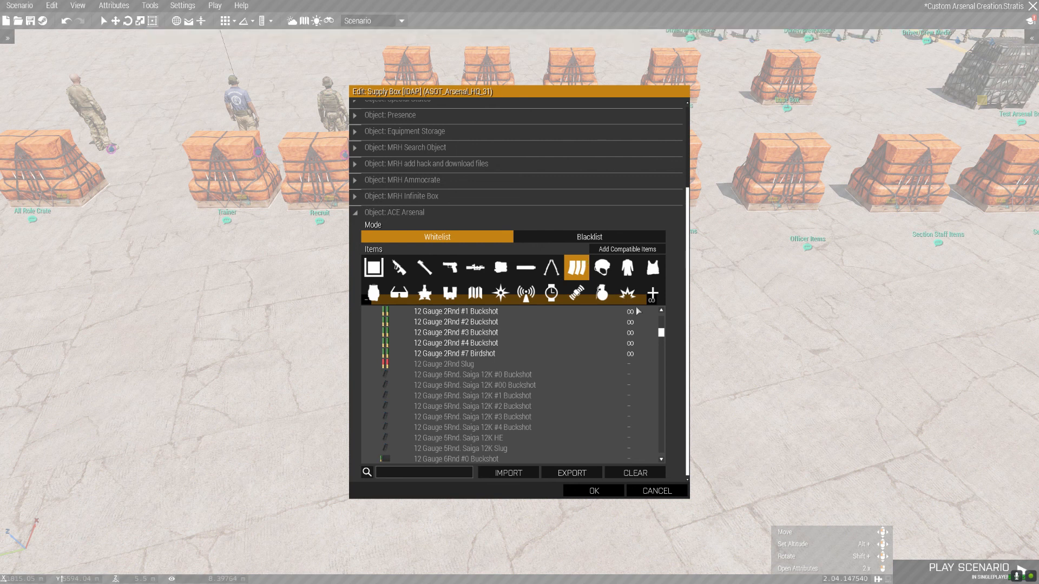
pyautogui.write('pain')
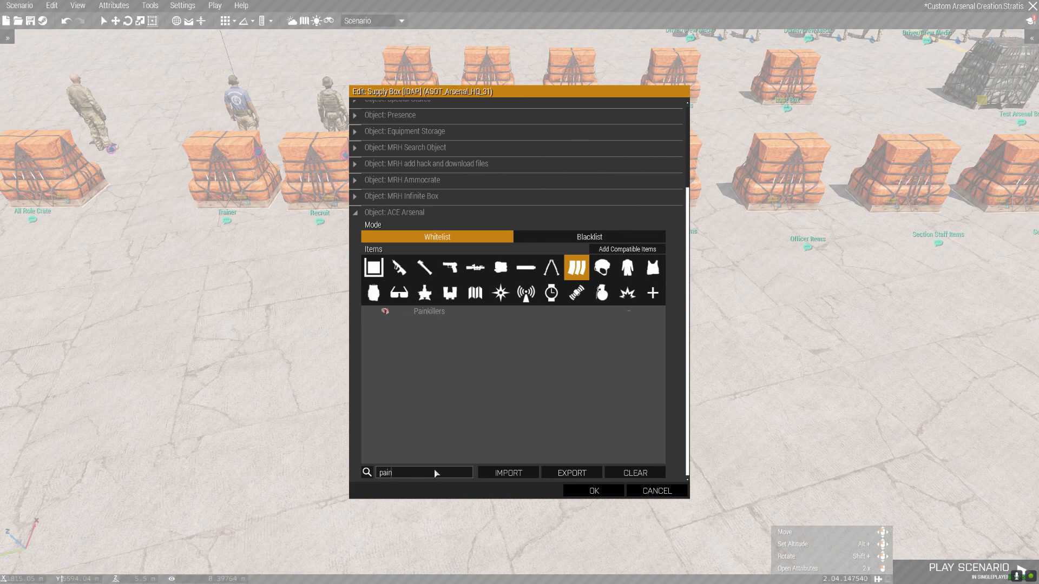
pyautogui.click(446, 311)
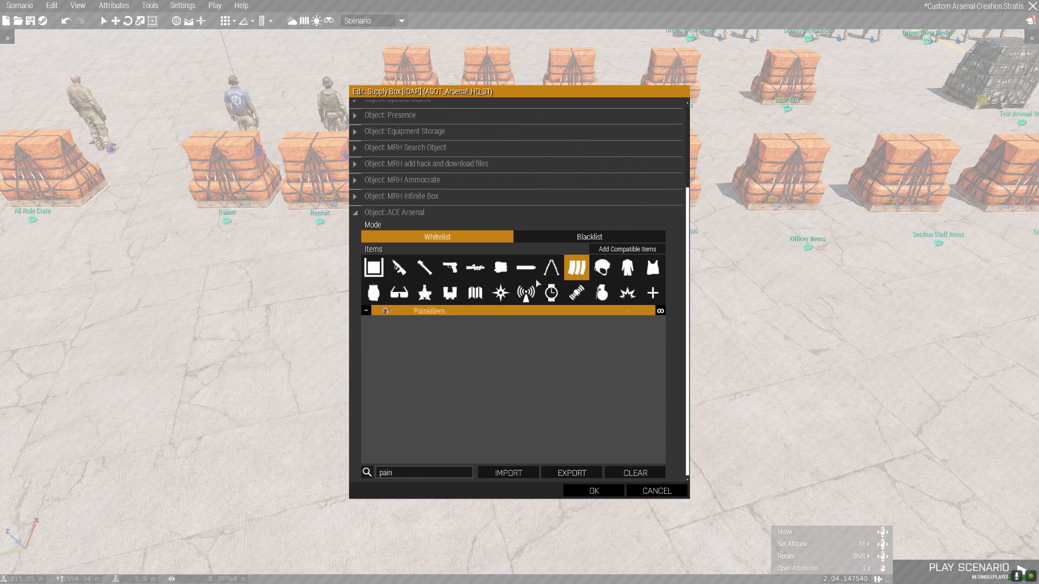
pyautogui.doubleClick(437, 311)
# Check the full list of whitelisted items for Painkillers, clear the search filter and accept the crate's attributes.
pyautogui.click(381, 268)
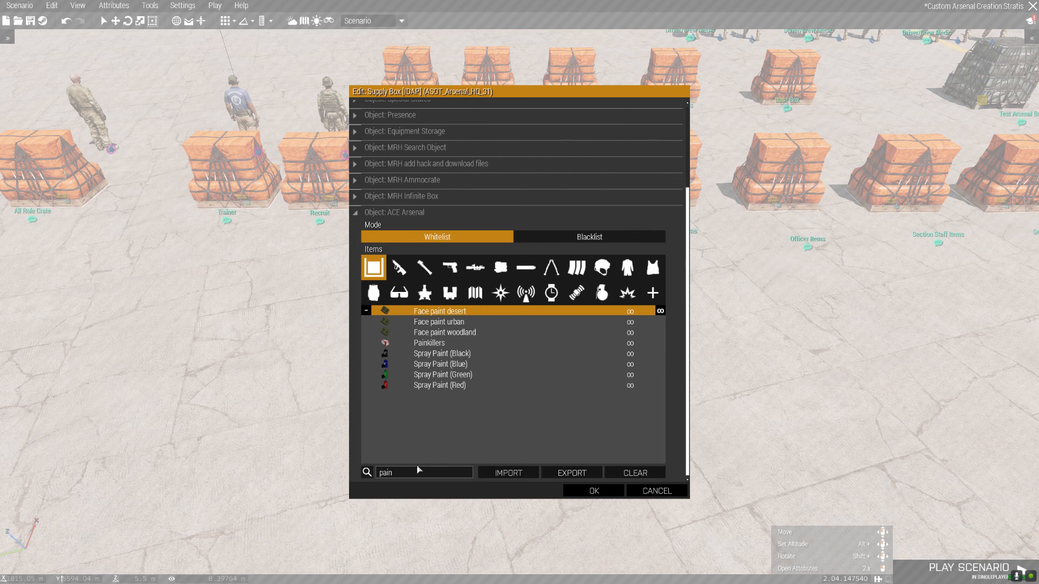
pyautogui.press('BackSpace')
pyautogui.press('BackSpace')
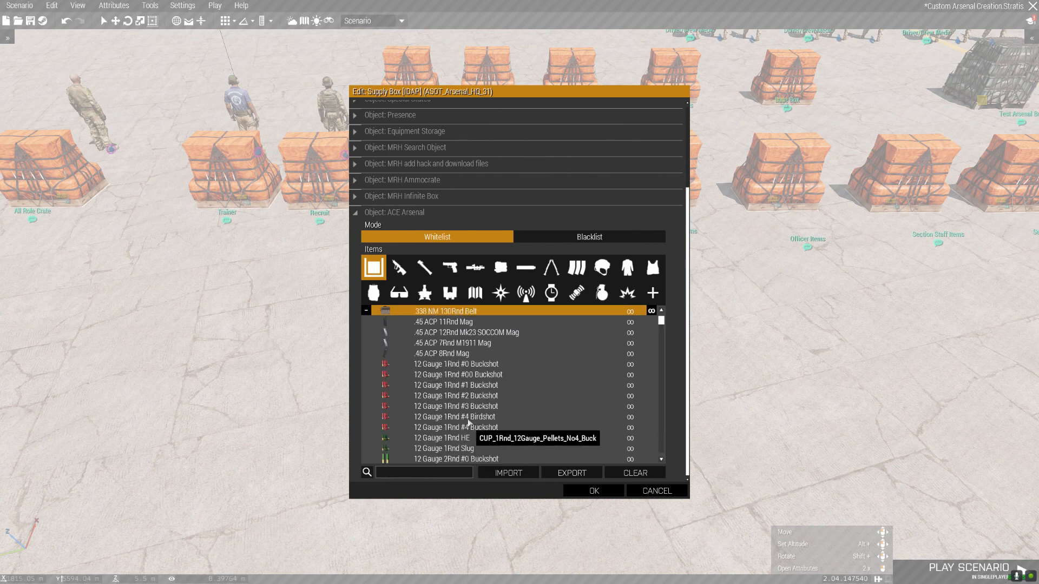
pyautogui.click(594, 490)
# Reopen the copied crate's attributes, export its ACE Arsenal item list and switch to config.sqf in Notepad++.
pyautogui.scroll(2, 555, 328)
pyautogui.scroll(-1, 555, 327)
pyautogui.press('w')
pyautogui.press('d')
pyautogui.press('a')
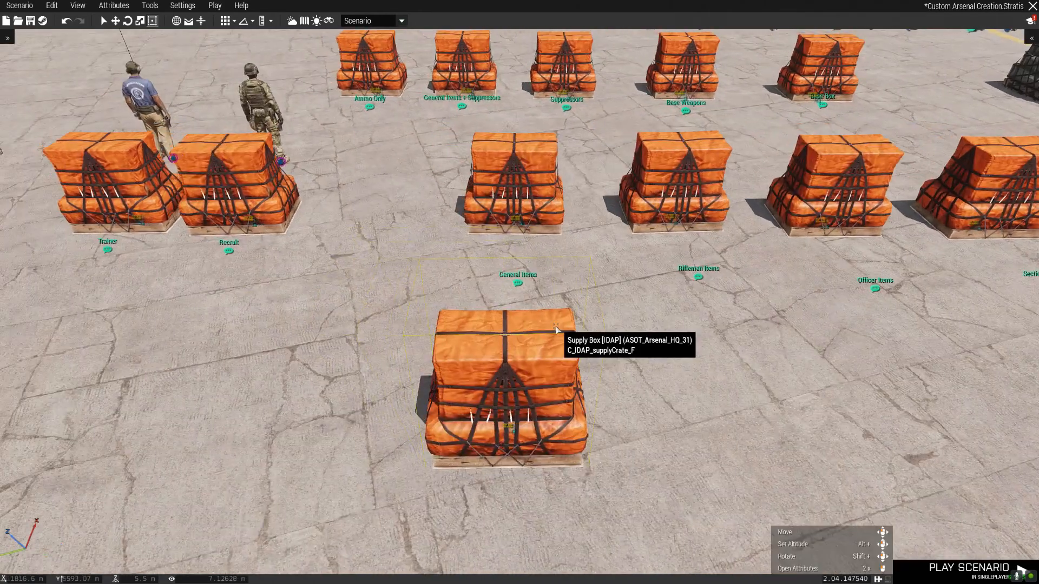
pyautogui.scroll(-1, 557, 329)
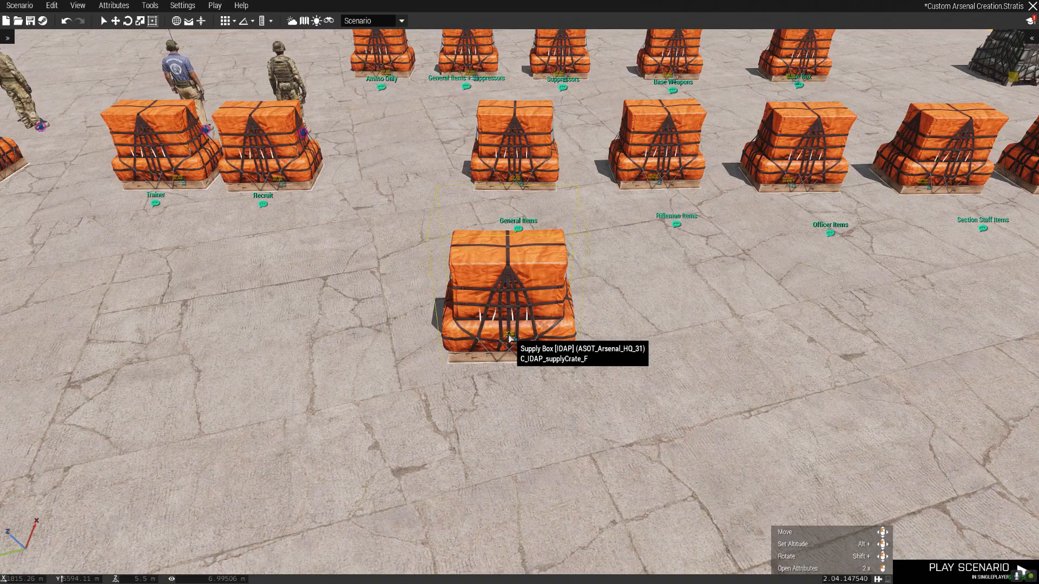
pyautogui.doubleClick(519, 320)
pyautogui.scroll(-3, 566, 314)
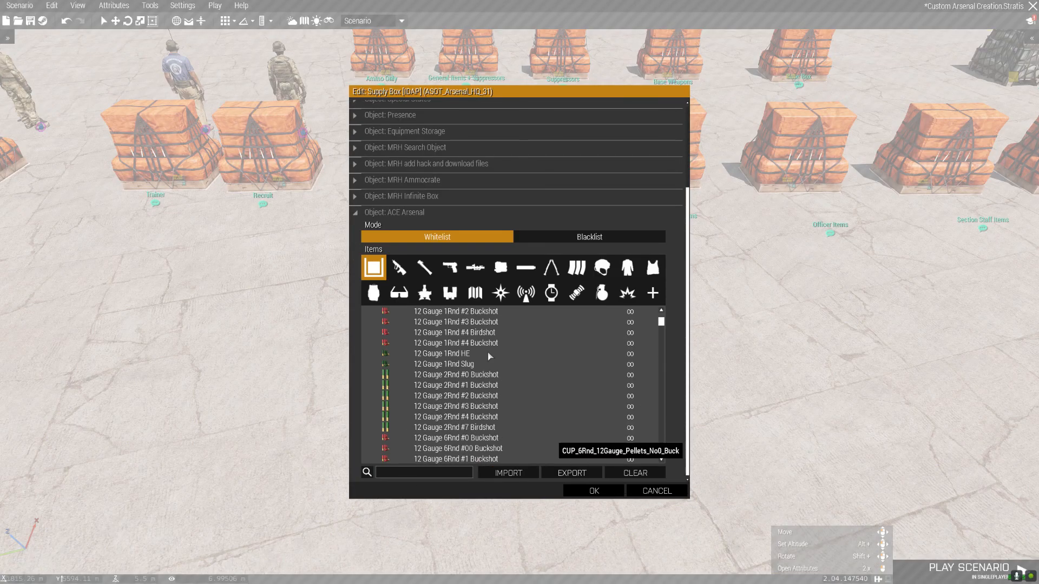
pyautogui.click(561, 475)
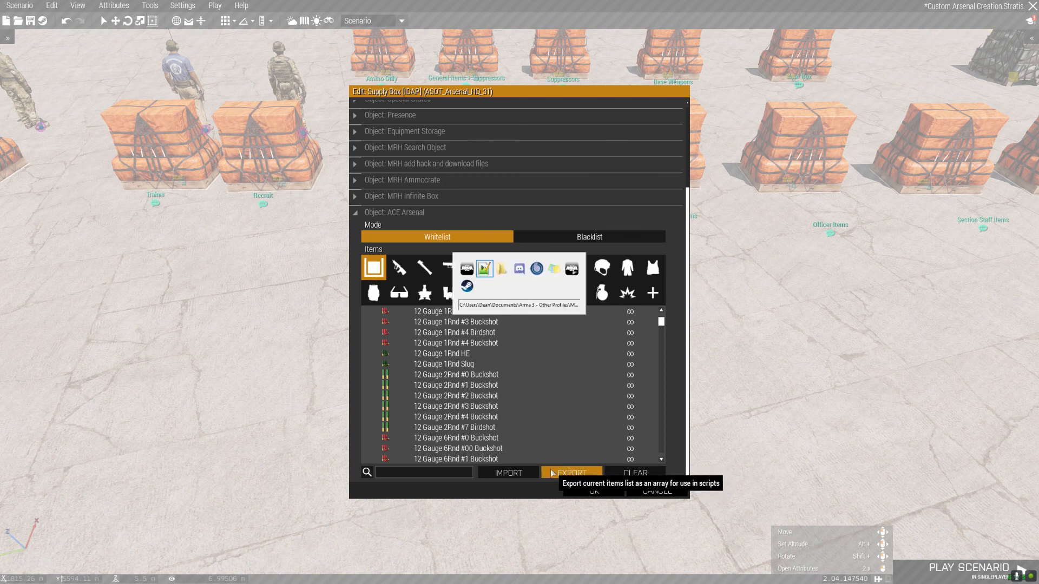
pyautogui.hotkey('alt', 'Tab')
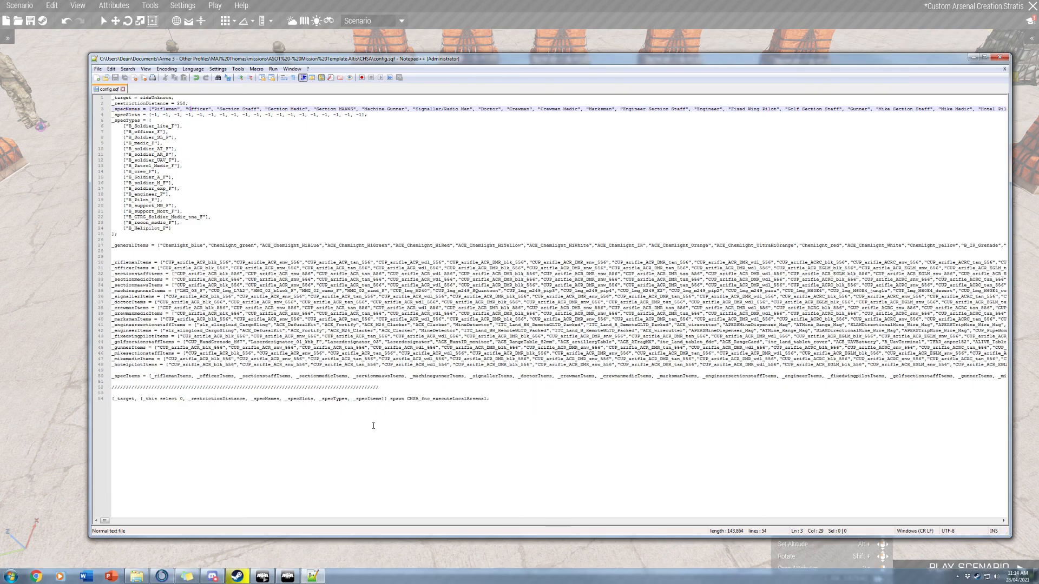
# Try pasting the exported item list on a new line below the script's final line, and undo the paste.
pyautogui.click(546, 407)
pyautogui.press('Return')
pyautogui.press('Return')
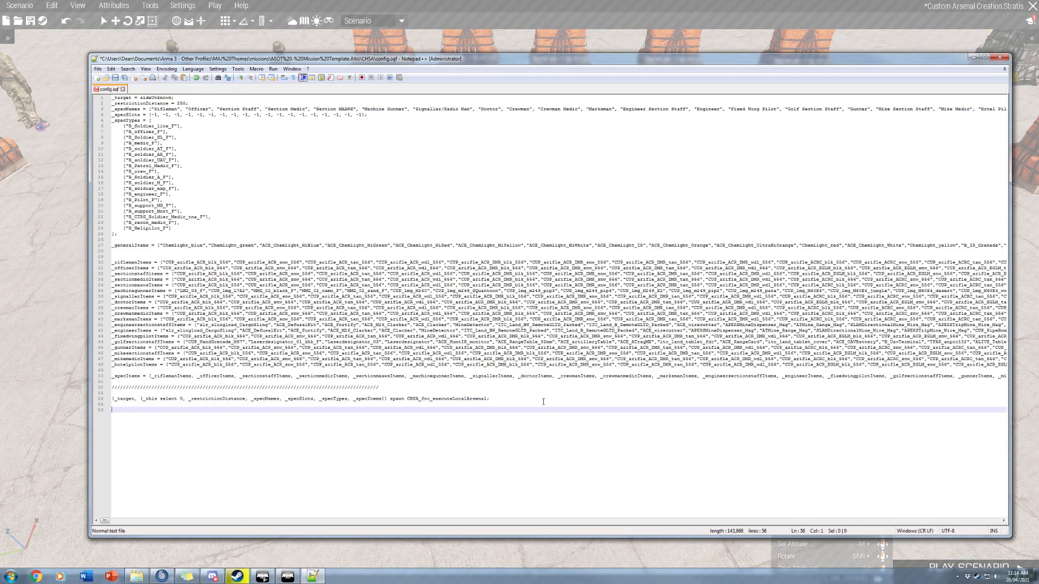
pyautogui.hotkey('ctrl', 'v')
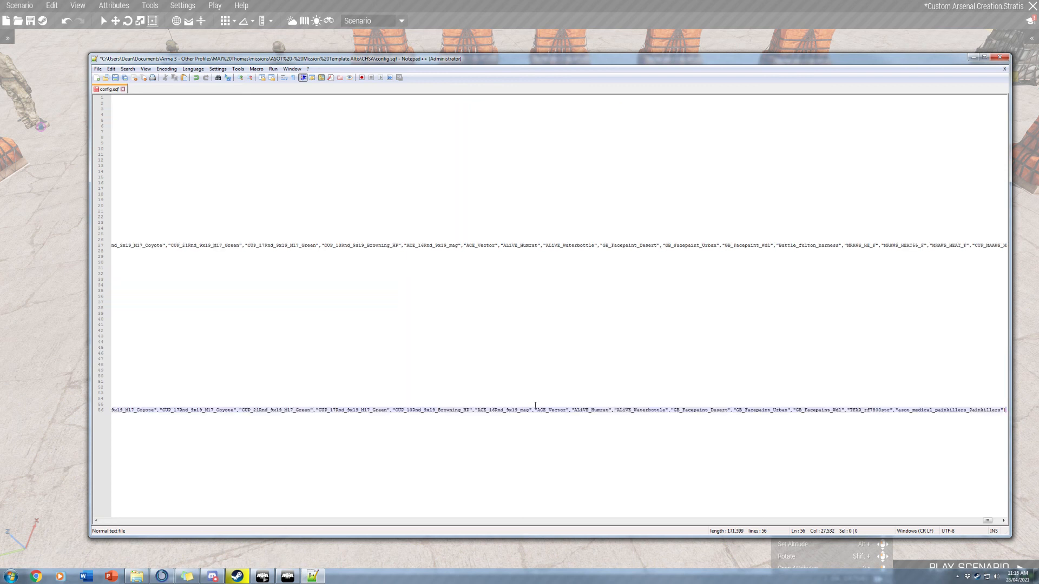
pyautogui.hotkey('ctrl', 'z')
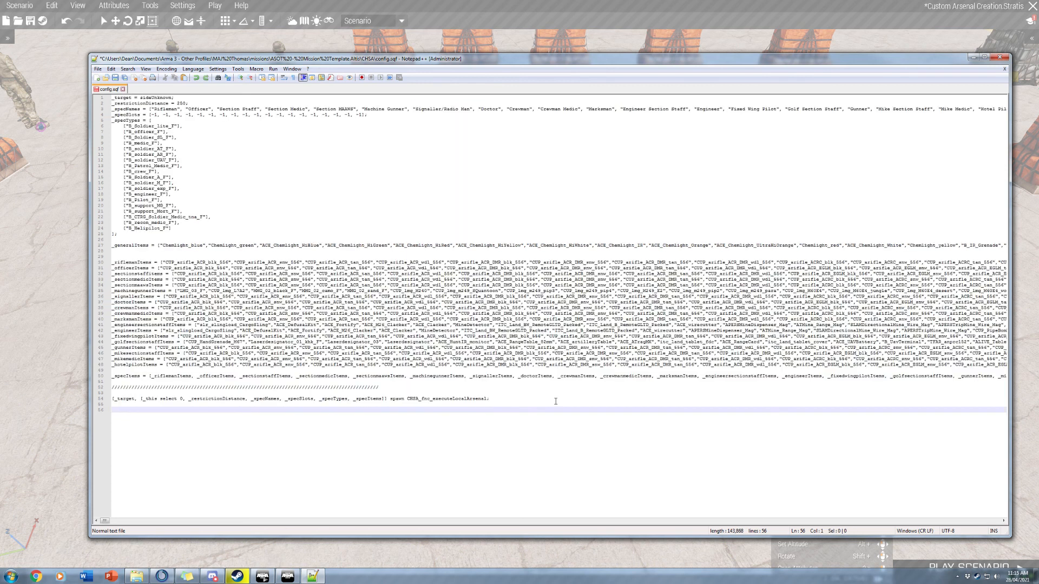
# Replace the whole _generalItems array in config.sqf with the exported item list and return to the line's start.
pyautogui.click(159, 246)
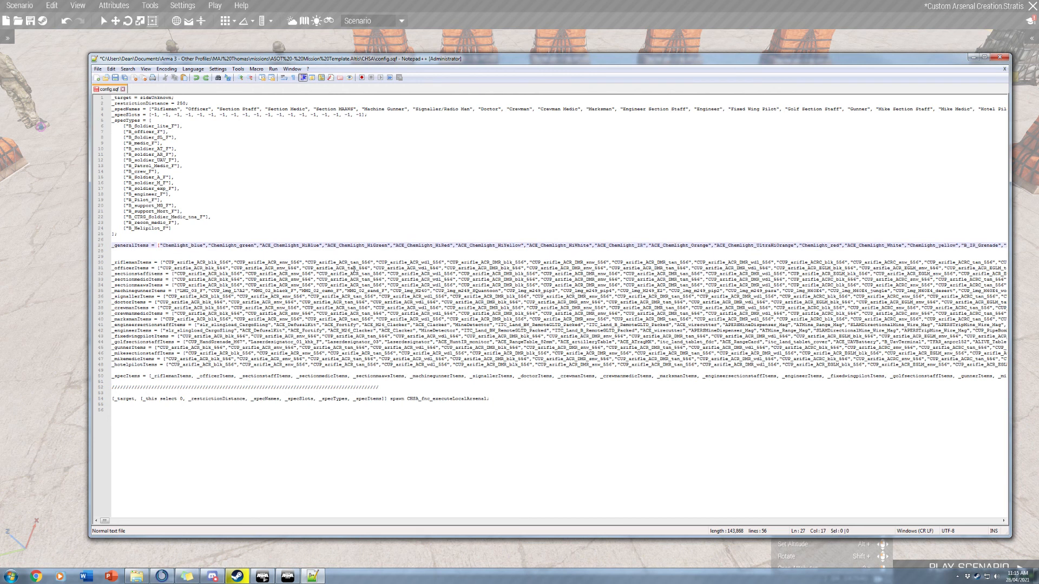
pyautogui.hotkey('shift', 'End')
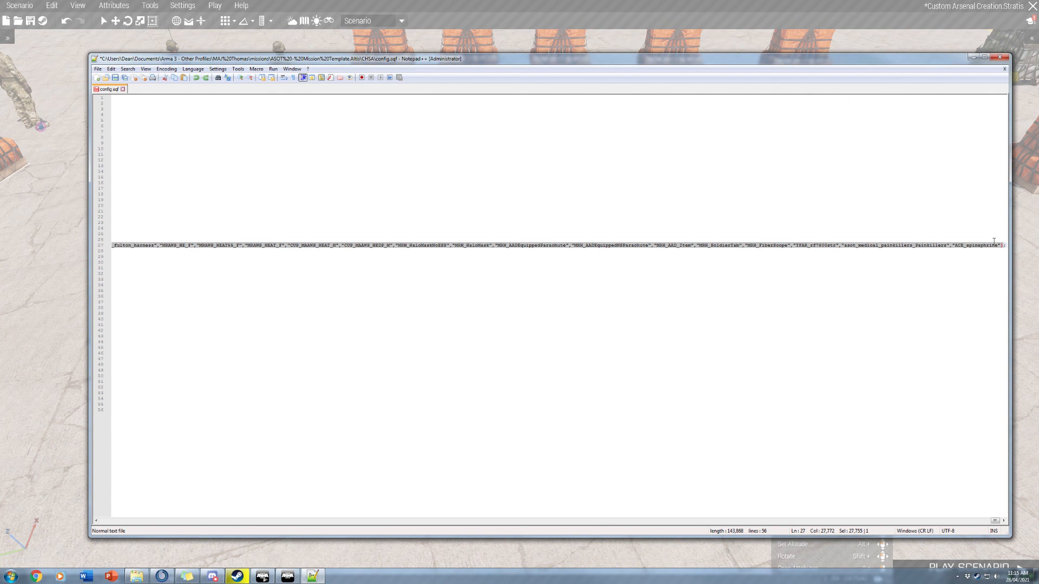
pyautogui.hotkey('ctrl', 'v')
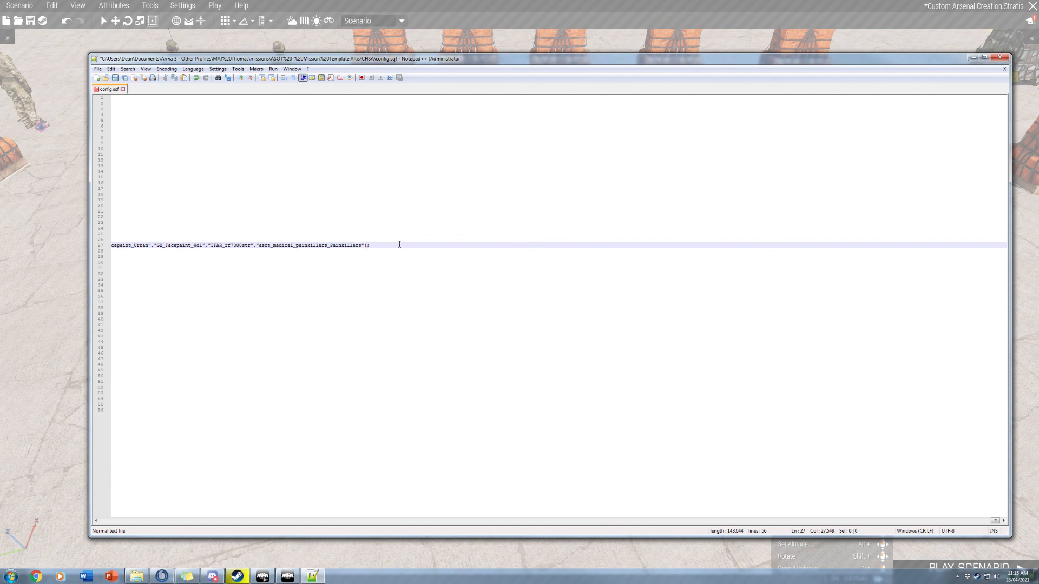
pyautogui.press('Home')
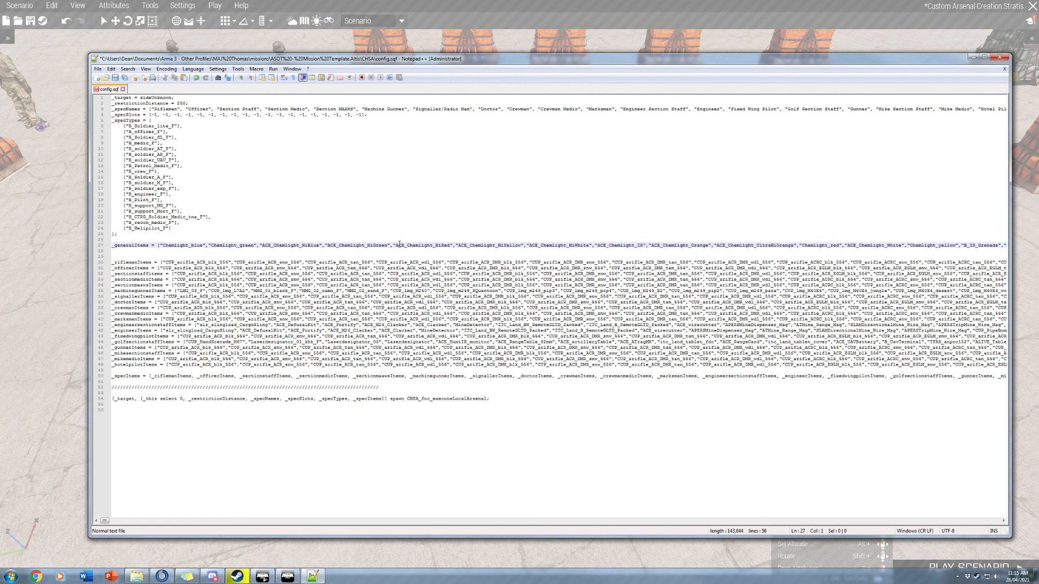
# Locate the _riflemanItems array in config.sqf, switch back to the Arma 3 editor and cancel the open crate's attributes.
pyautogui.press('Down')
pyautogui.press('Down')
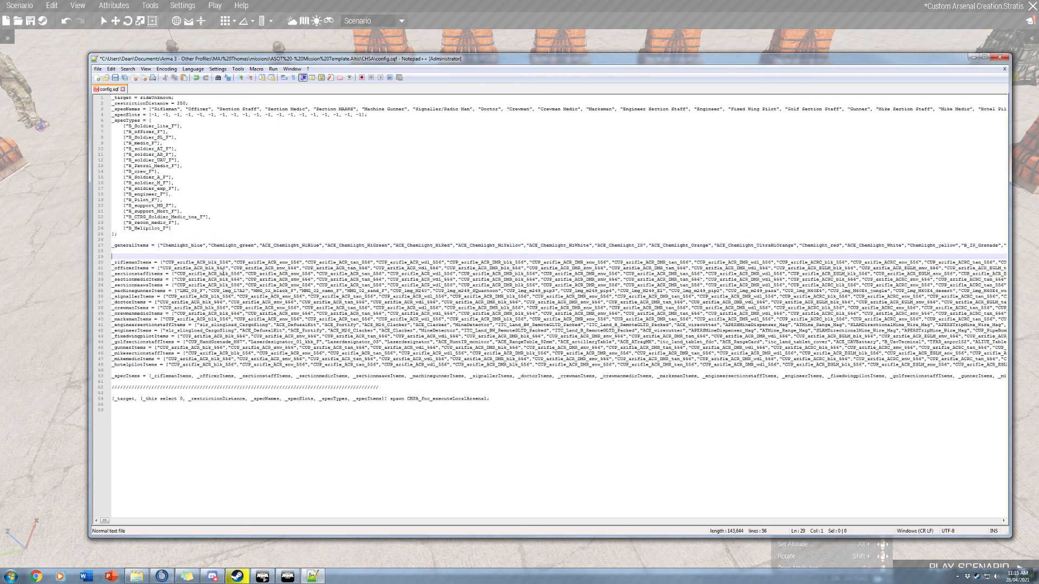
pyautogui.moveTo(114, 264); pyautogui.dragTo(153, 264)
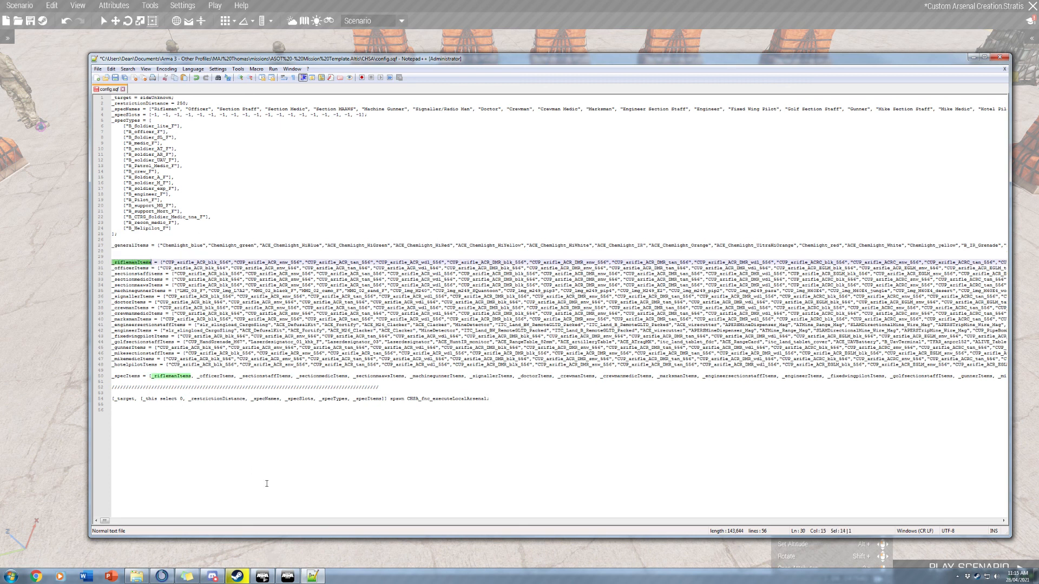
pyautogui.click(288, 576)
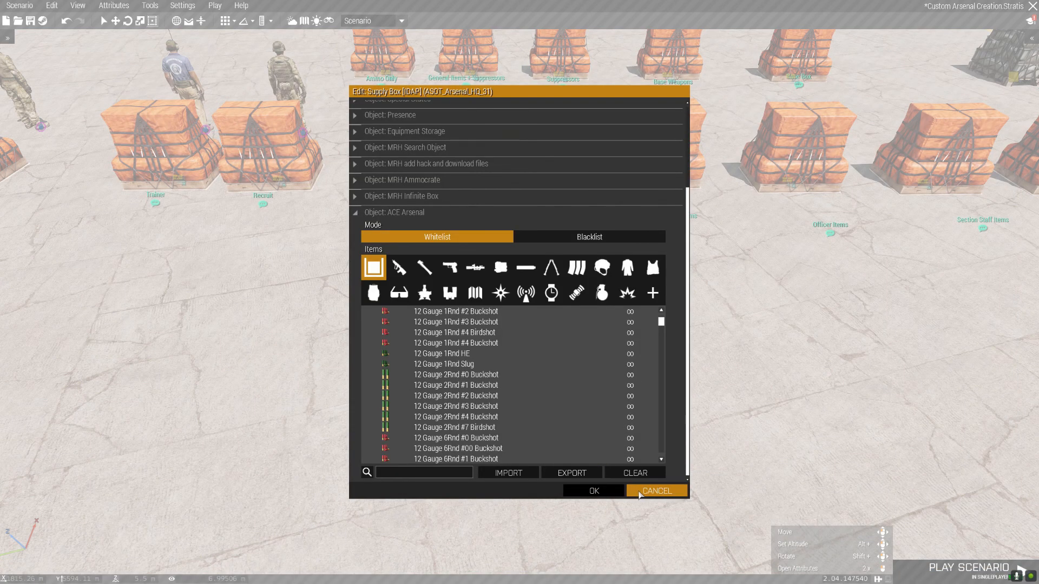
pyautogui.click(655, 491)
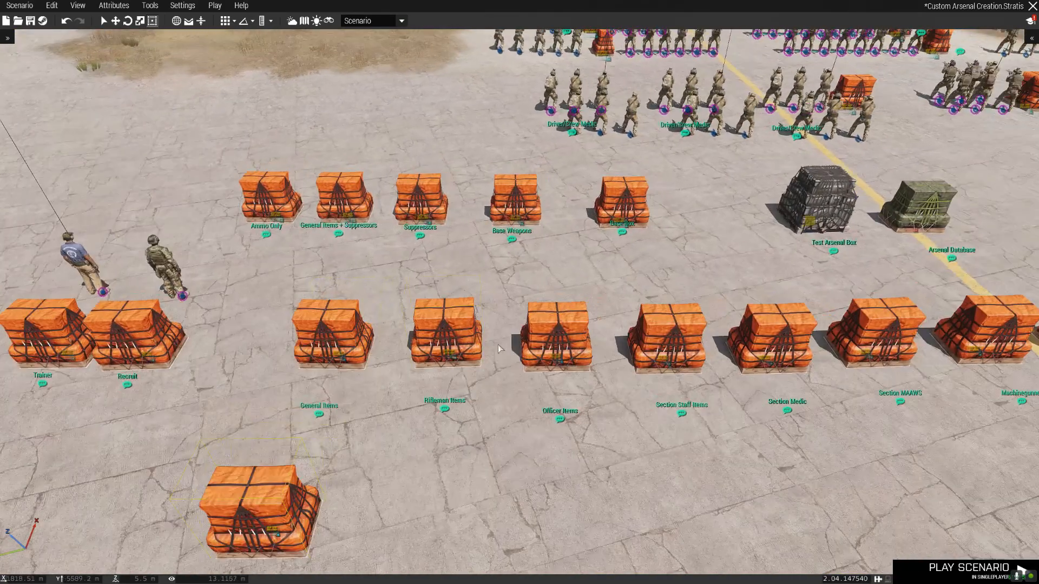
# Copy the Base Box supply crate and paste the duplicate in front of the Rifleman Items crate.
pyautogui.click(640, 217)
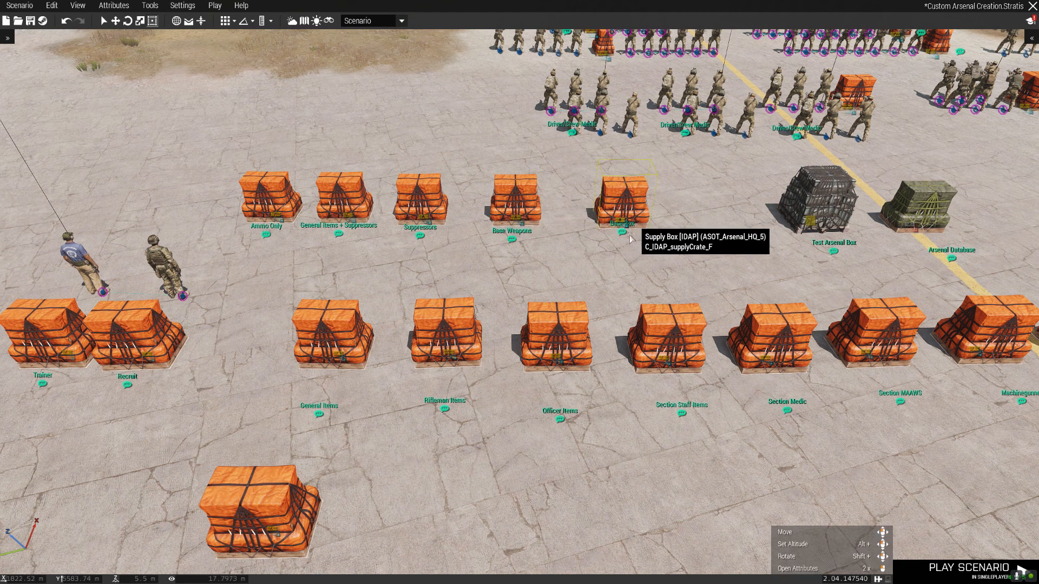
pyautogui.press('s')
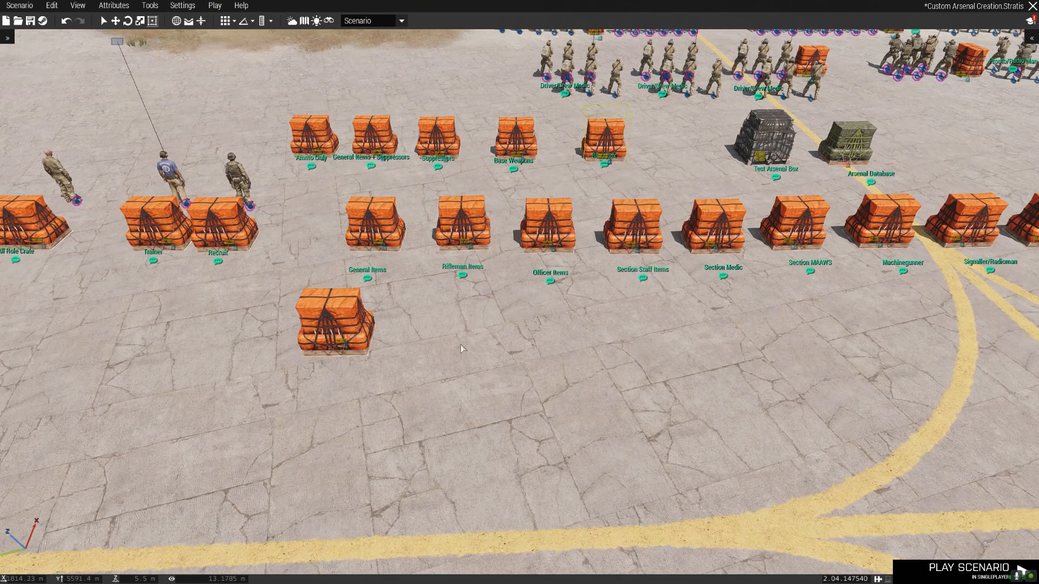
pyautogui.hotkey('ctrl', 'v')
pyautogui.scroll(2, 465, 347)
pyautogui.scroll(3, 468, 350)
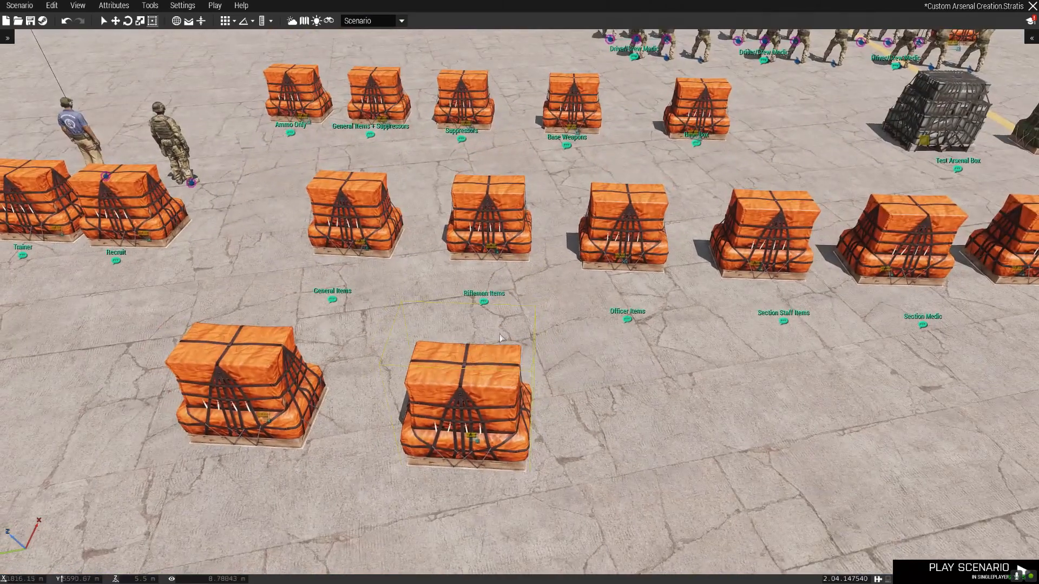
# Open the new crate's attributes and clear the handguns, optics, lasers, muzzle attachments and bipods from its ACE Arsenal whitelist.
pyautogui.doubleClick(494, 398)
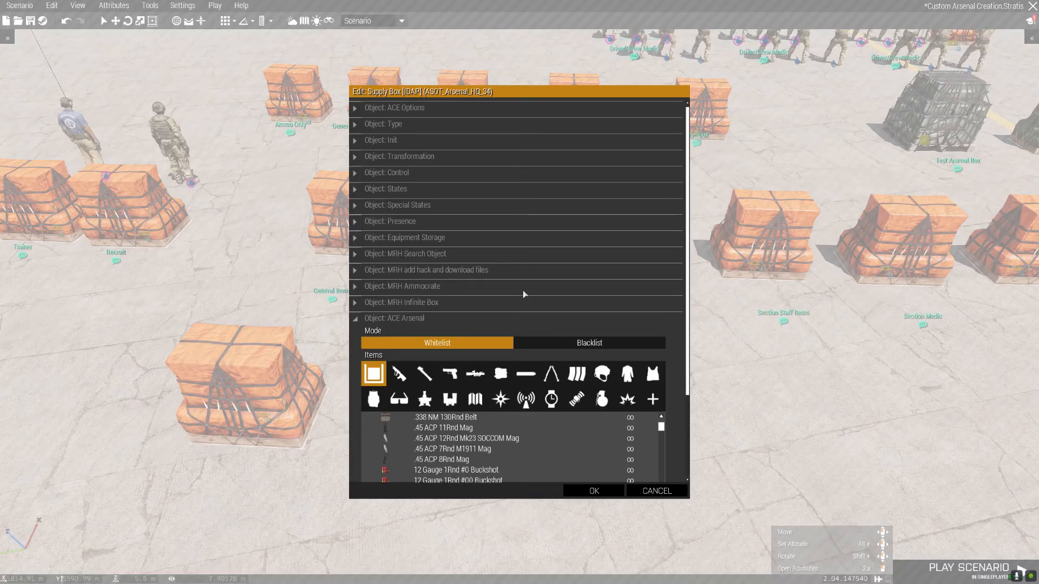
pyautogui.scroll(-3, 671, 329)
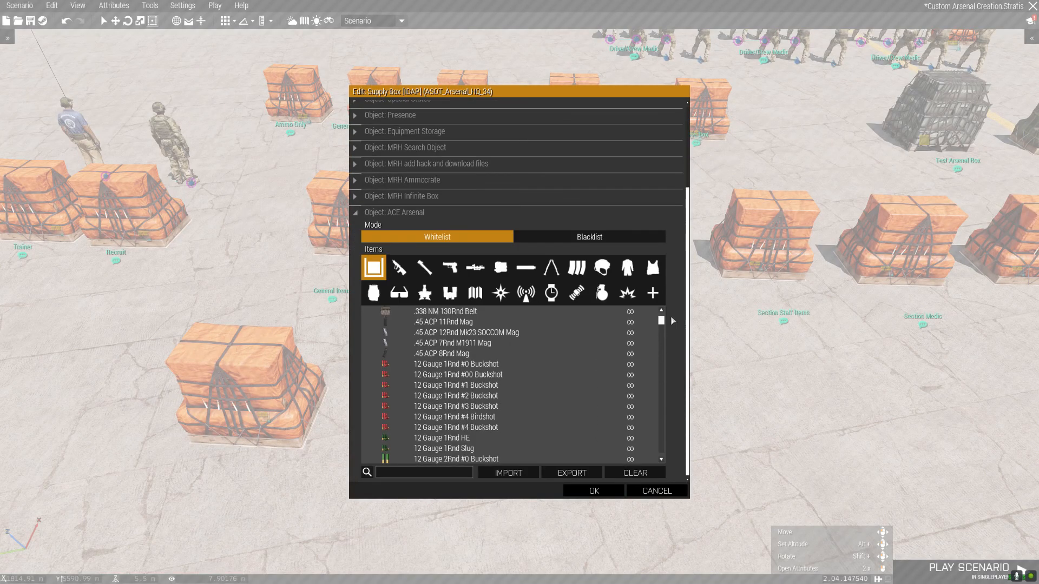
pyautogui.click(404, 276)
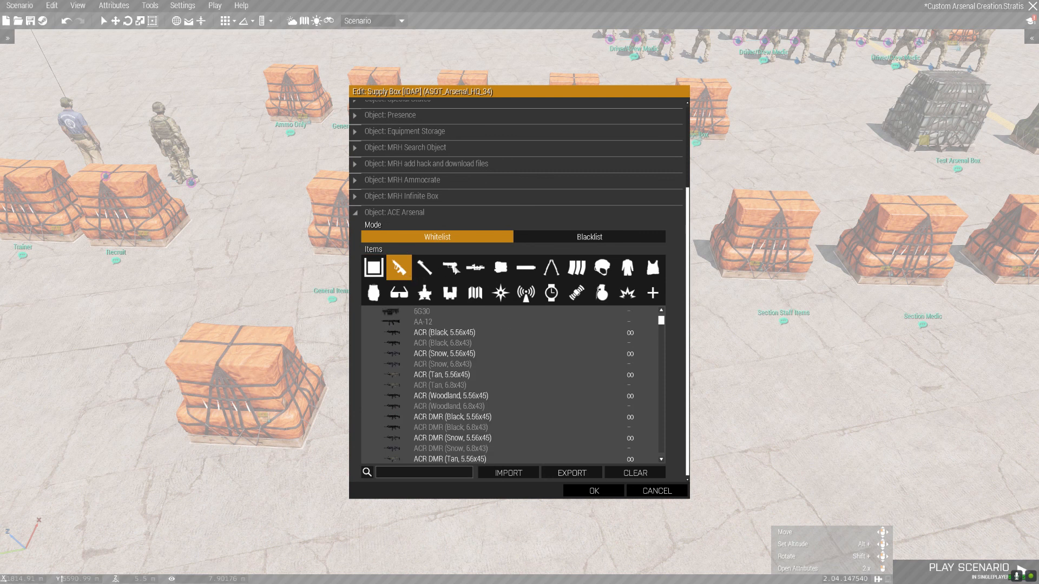
pyautogui.click(449, 269)
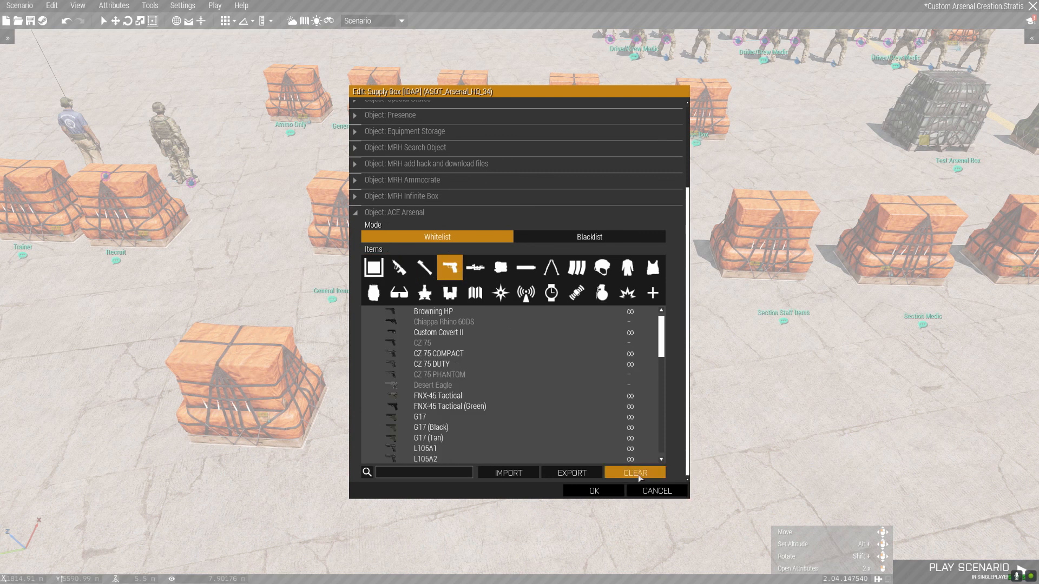
pyautogui.click(483, 270)
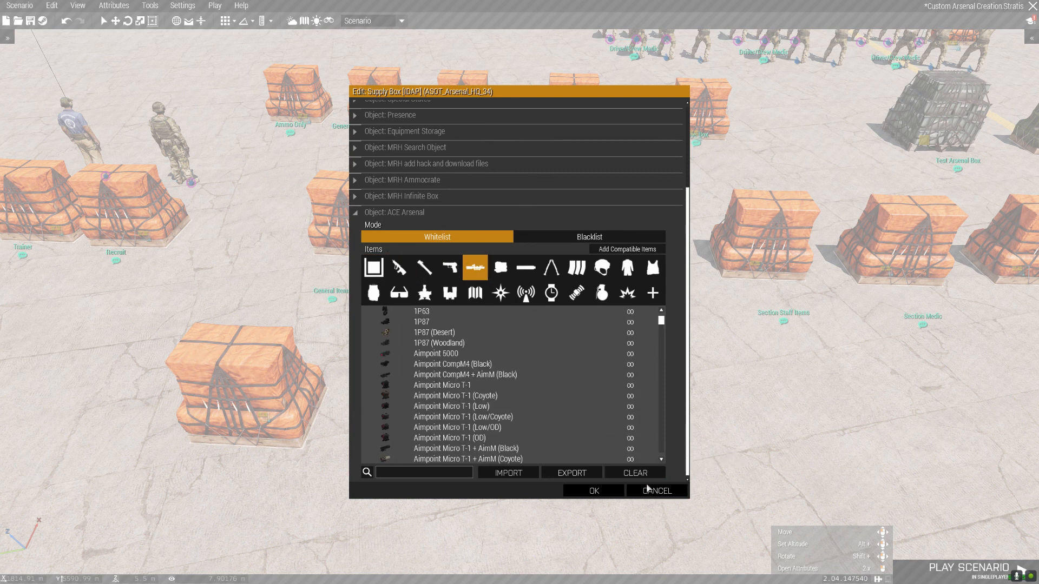
pyautogui.click(502, 270)
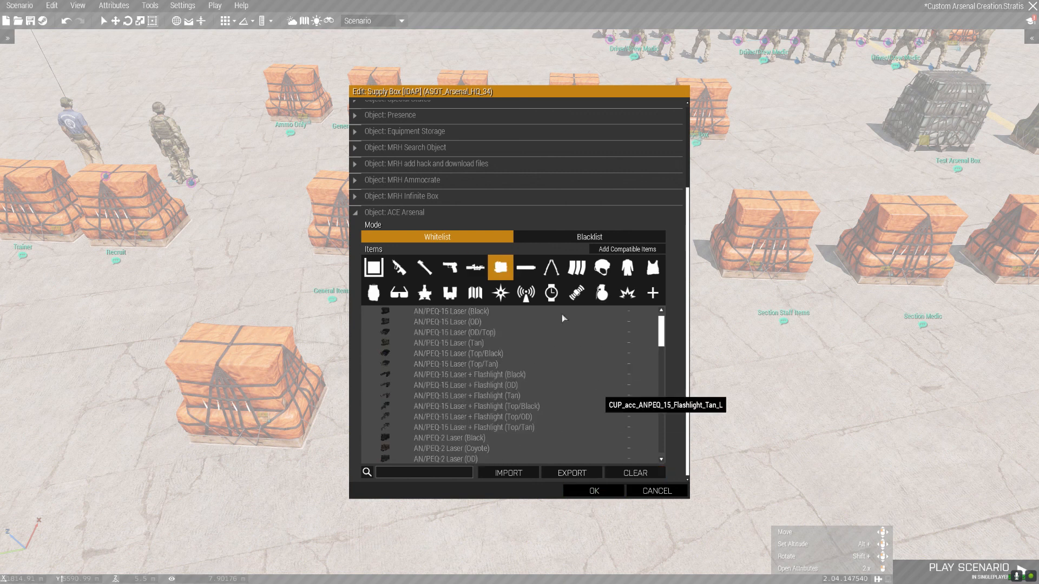
pyautogui.click(529, 270)
pyautogui.click(550, 268)
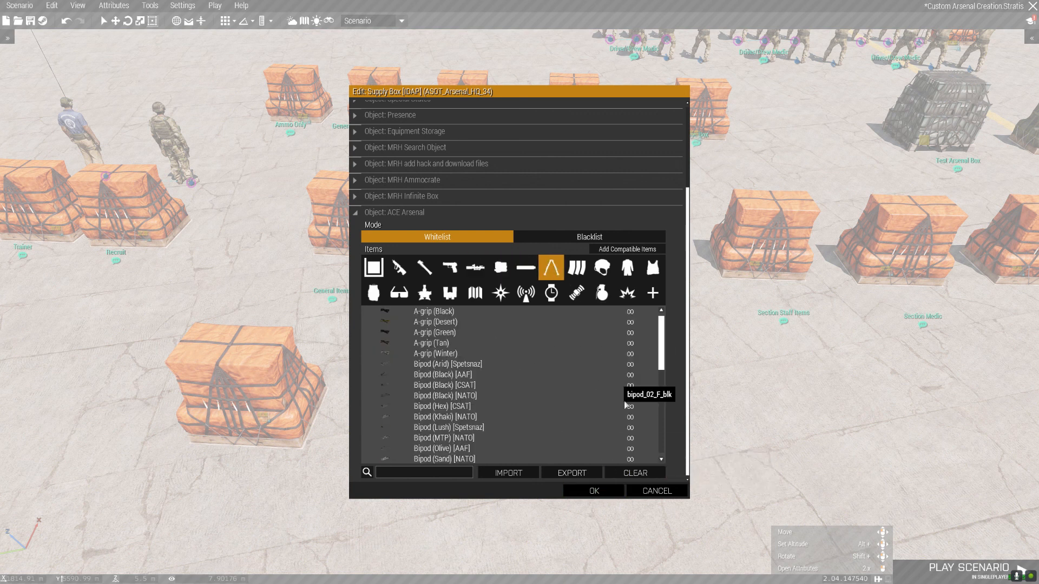
# Clear the magazines, headgear, uniforms, vests, facewear and night-vision devices from the crate's whitelist.
pyautogui.click(577, 268)
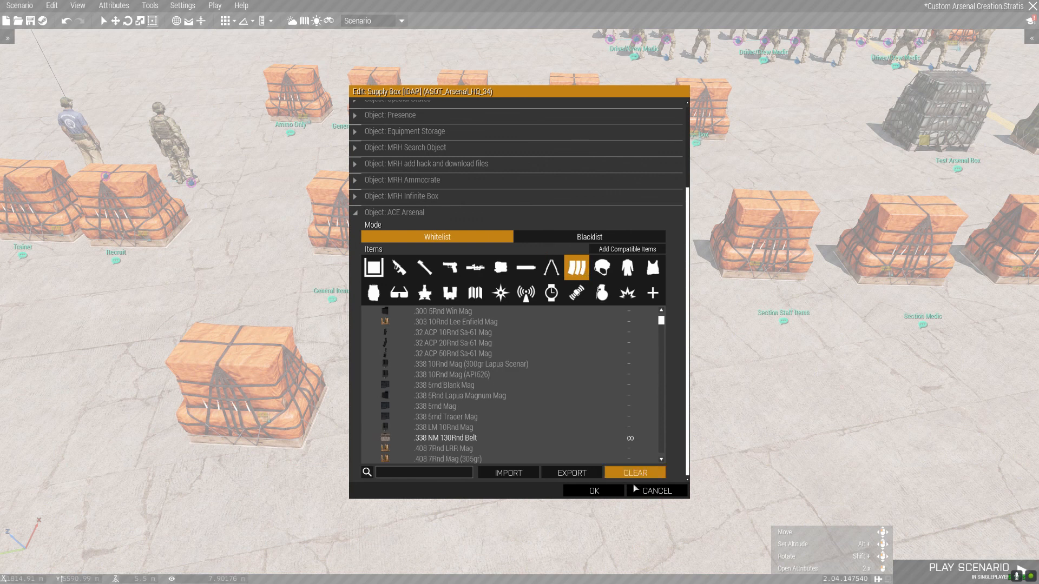
pyautogui.click(602, 268)
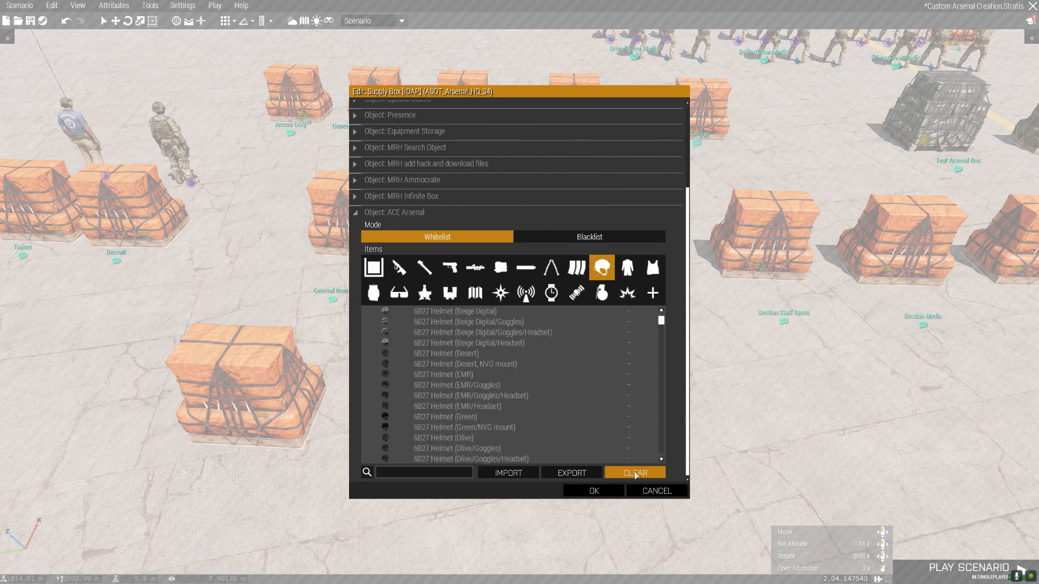
pyautogui.click(653, 267)
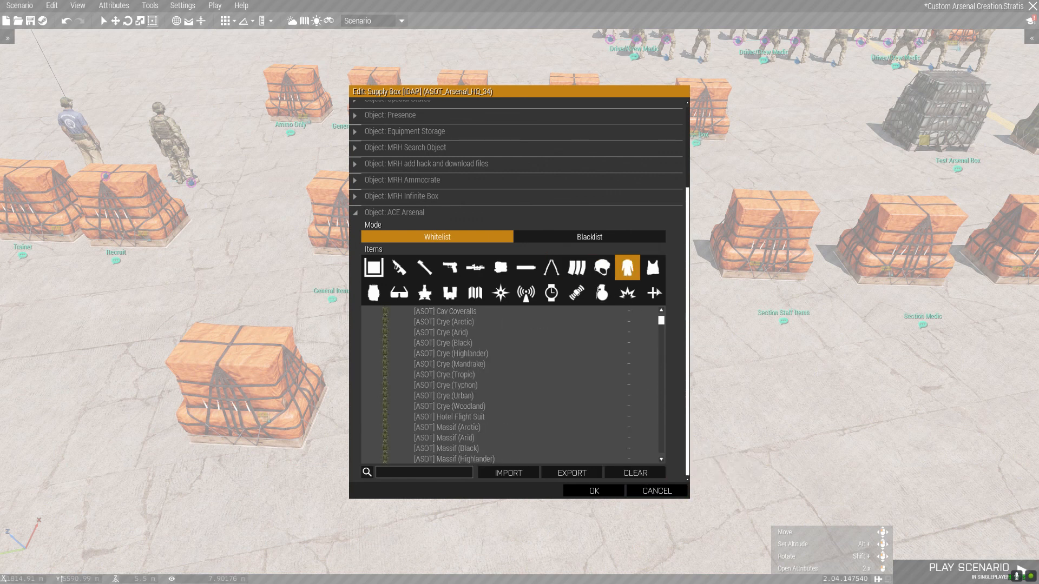
pyautogui.click(399, 293)
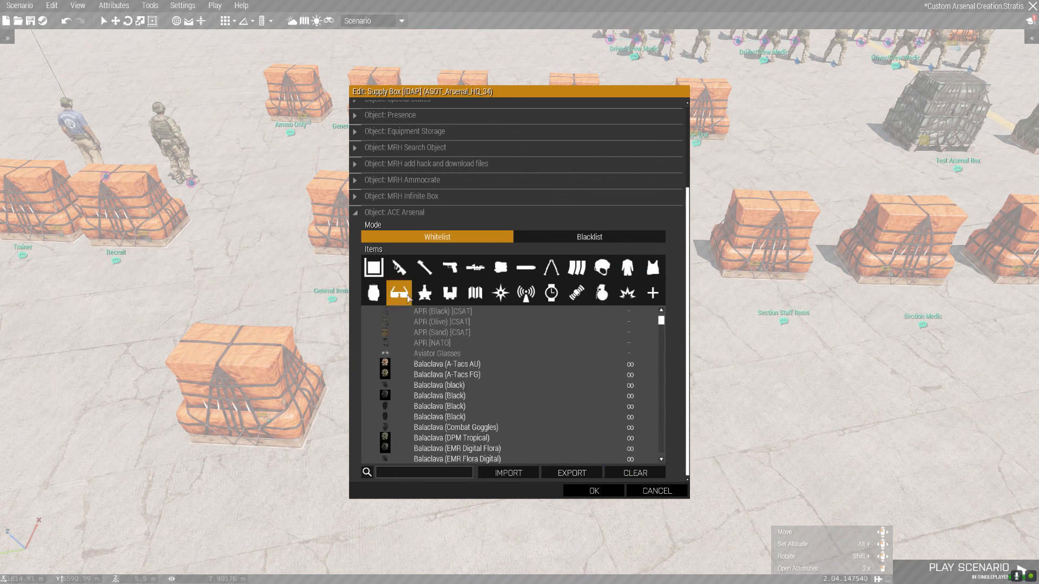
pyautogui.click(424, 293)
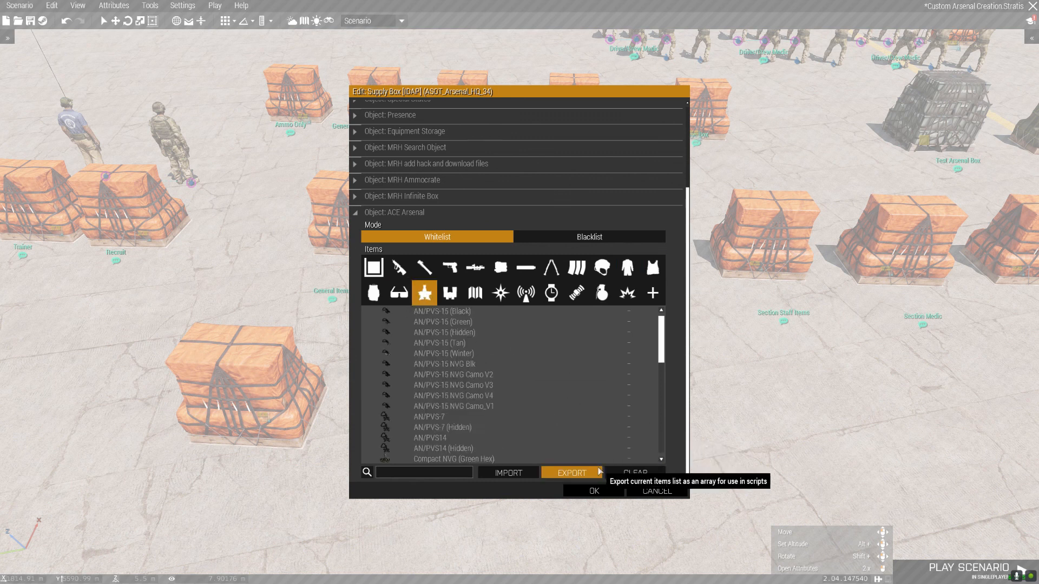
# Clear the binoculars, map and compass from the crate's whitelist.
pyautogui.click(450, 293)
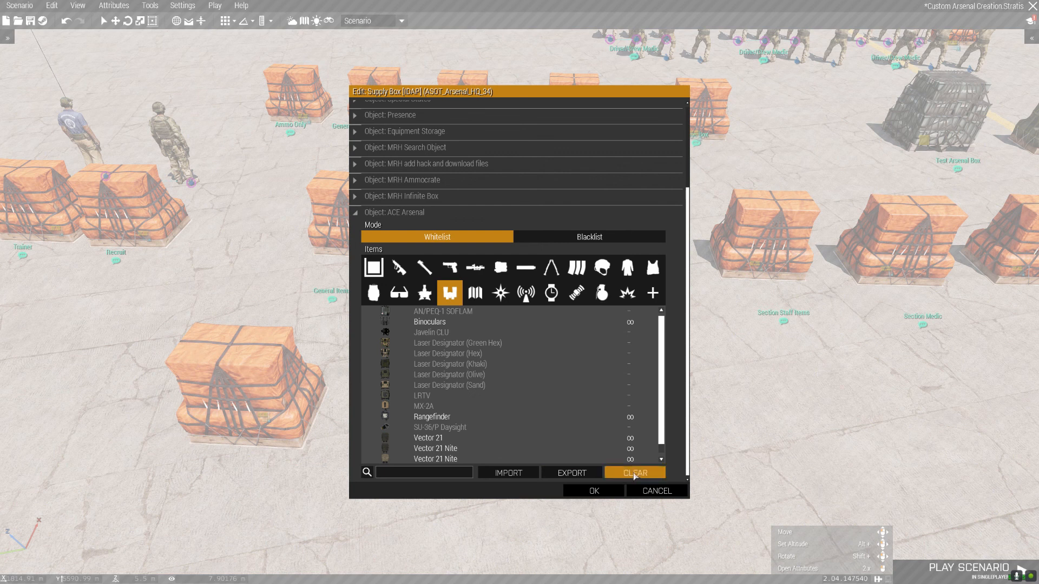
pyautogui.click(476, 295)
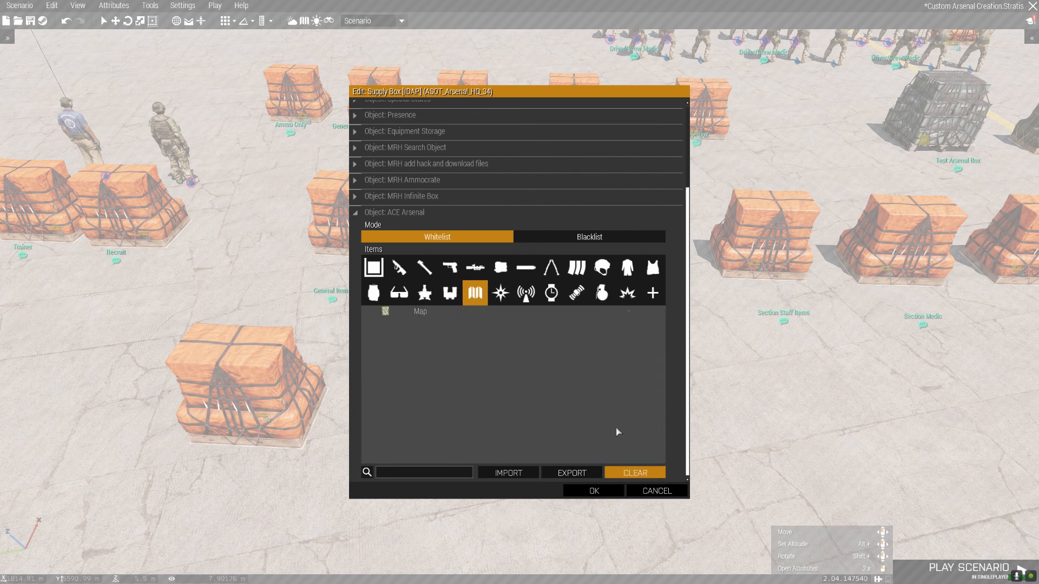
pyautogui.click(522, 297)
pyautogui.click(509, 304)
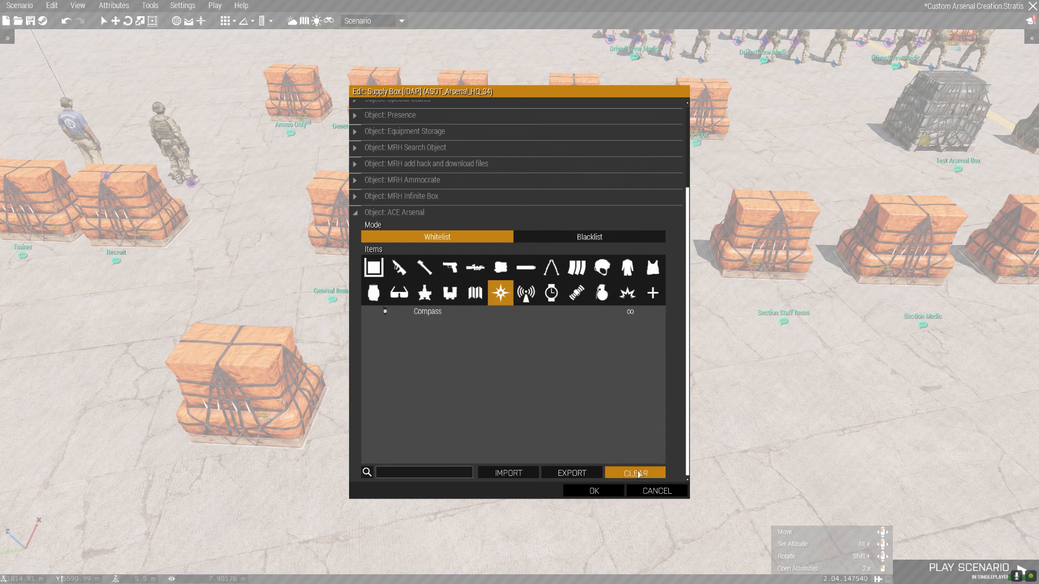
# Remove the AN/PRC-154 and RF-7800S-TR radios from the crate's whitelist.
pyautogui.click(525, 293)
pyautogui.click(480, 334)
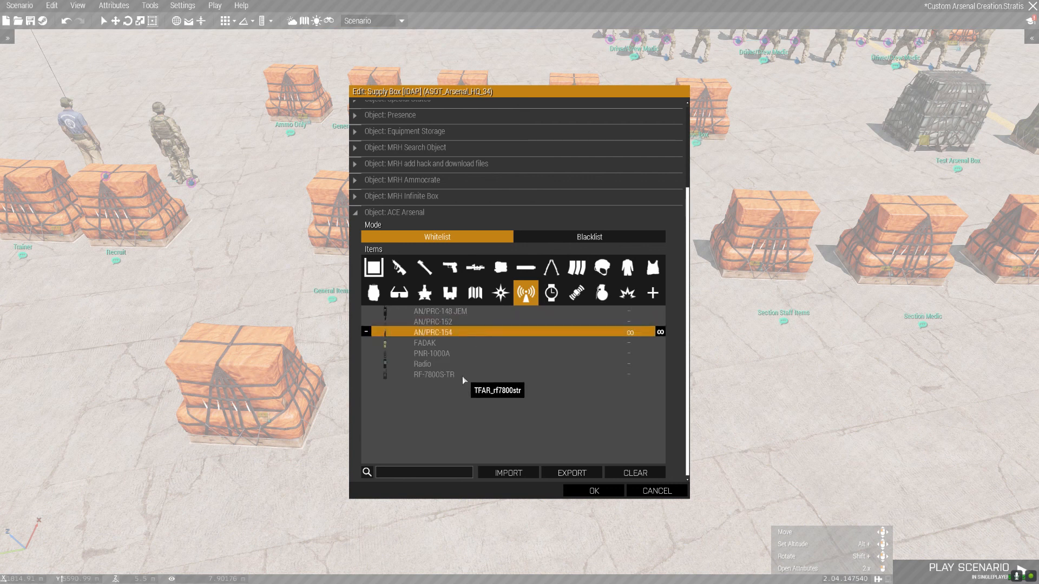
pyautogui.click(462, 375)
pyautogui.click(455, 336)
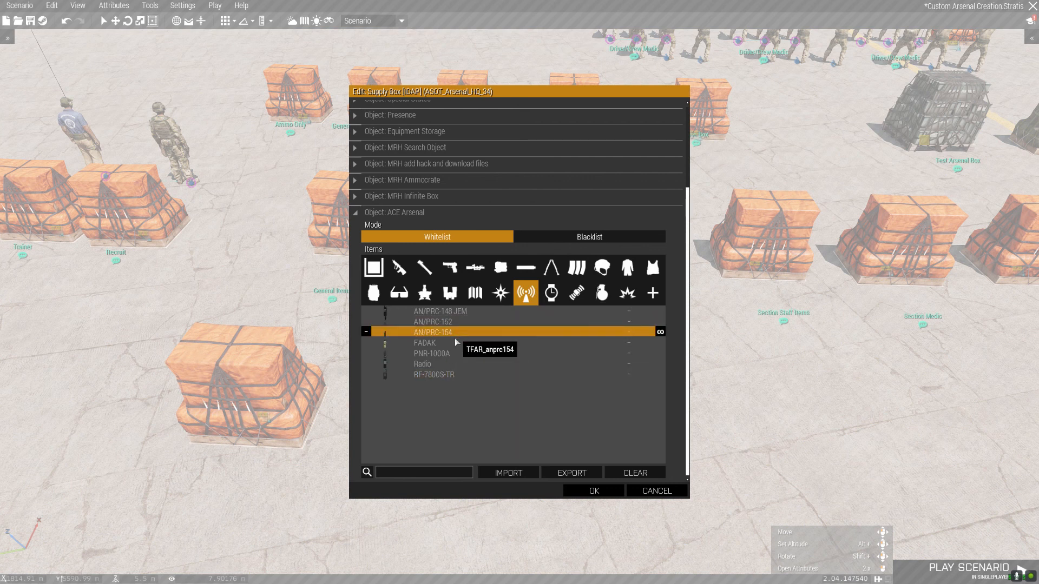
pyautogui.click(451, 378)
# Clear the watches, grenades and miscellaneous items from the crate's whitelist, and check the miscellaneous list for leftovers.
pyautogui.click(551, 293)
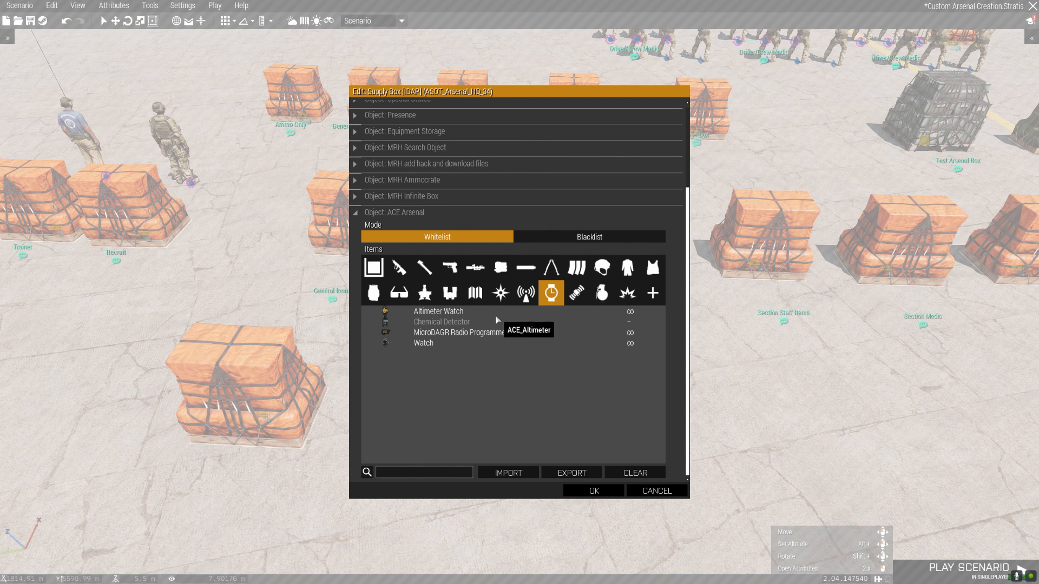
pyautogui.click(635, 473)
pyautogui.click(576, 293)
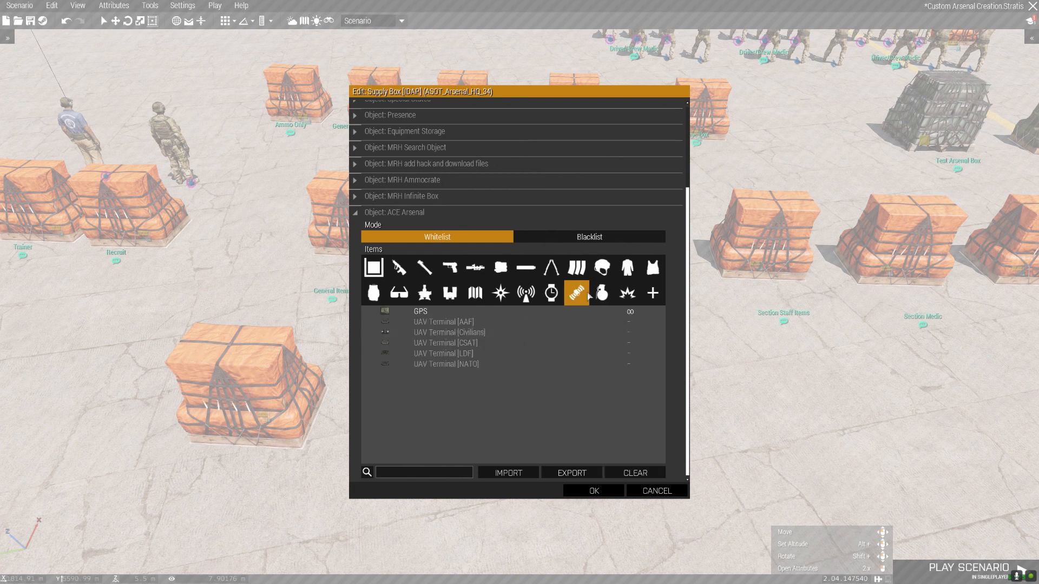
pyautogui.click(602, 293)
pyautogui.click(635, 473)
pyautogui.click(653, 295)
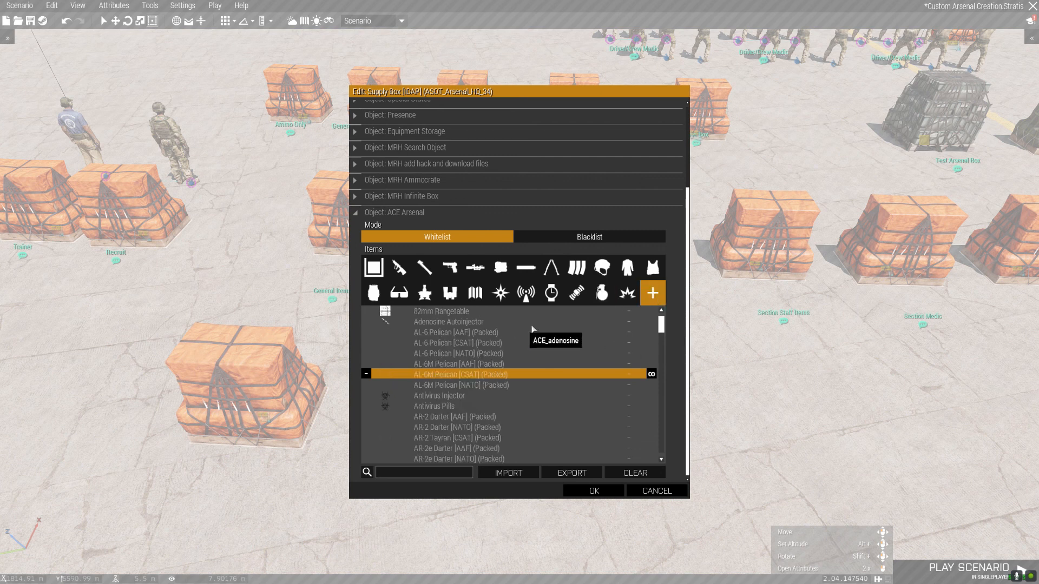
pyautogui.moveTo(661, 325); pyautogui.dragTo(673, 373)
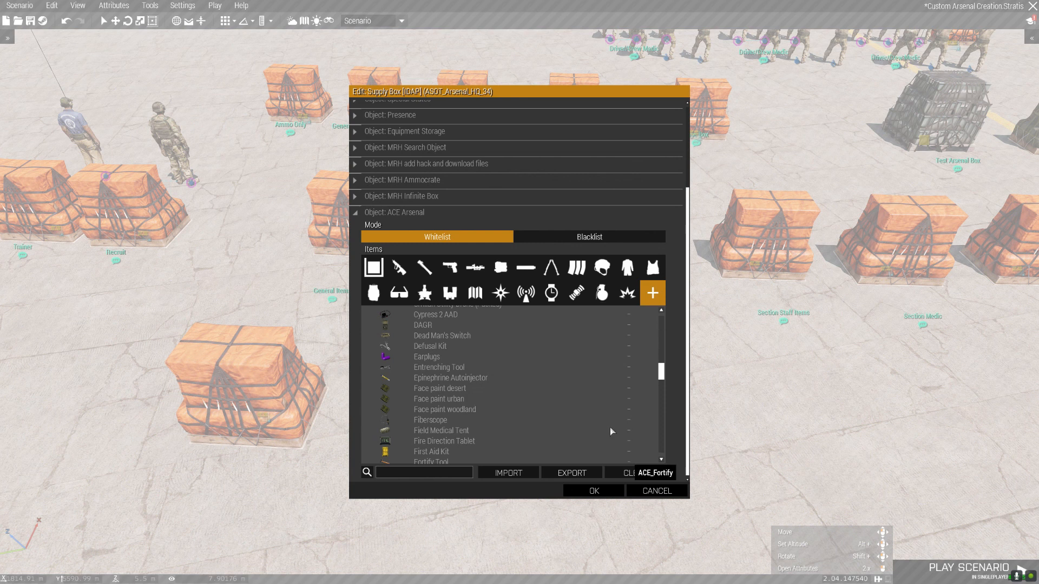
# Remove the Tan, Snow and Black ACR EGLM 5.56x45 rifles from the crate's primary weapon whitelist.
pyautogui.click(399, 267)
pyautogui.scroll(10, 621, 368)
pyautogui.scroll(3, 619, 345)
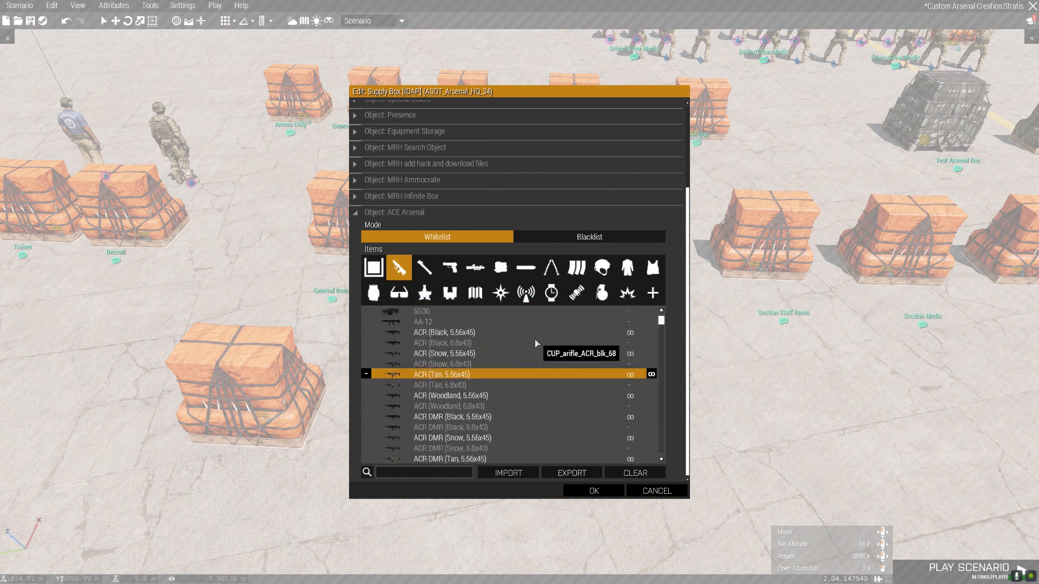
pyautogui.scroll(3, 535, 341)
pyautogui.scroll(-3, 665, 341)
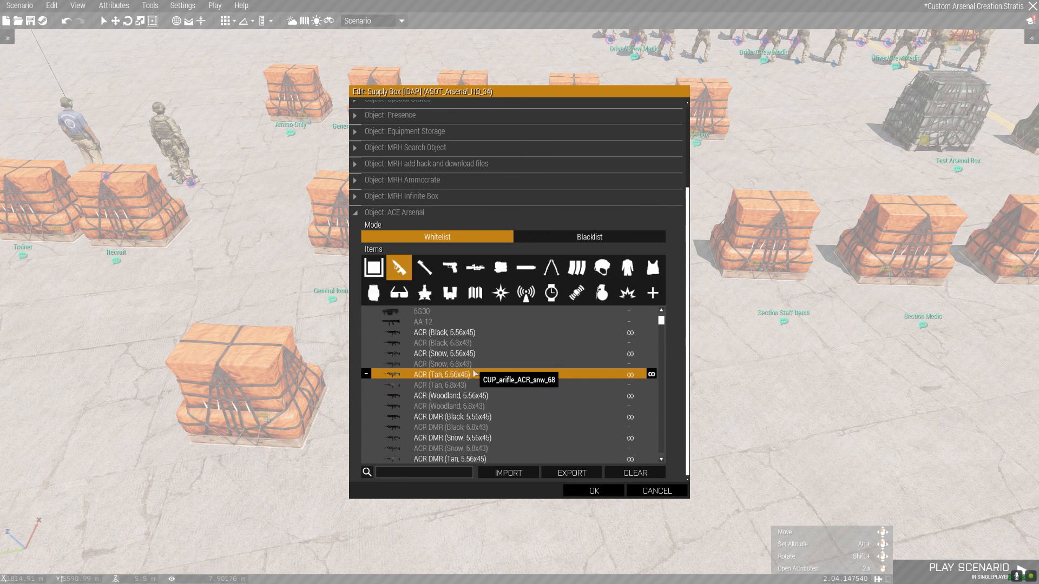
pyautogui.scroll(-5, 476, 372)
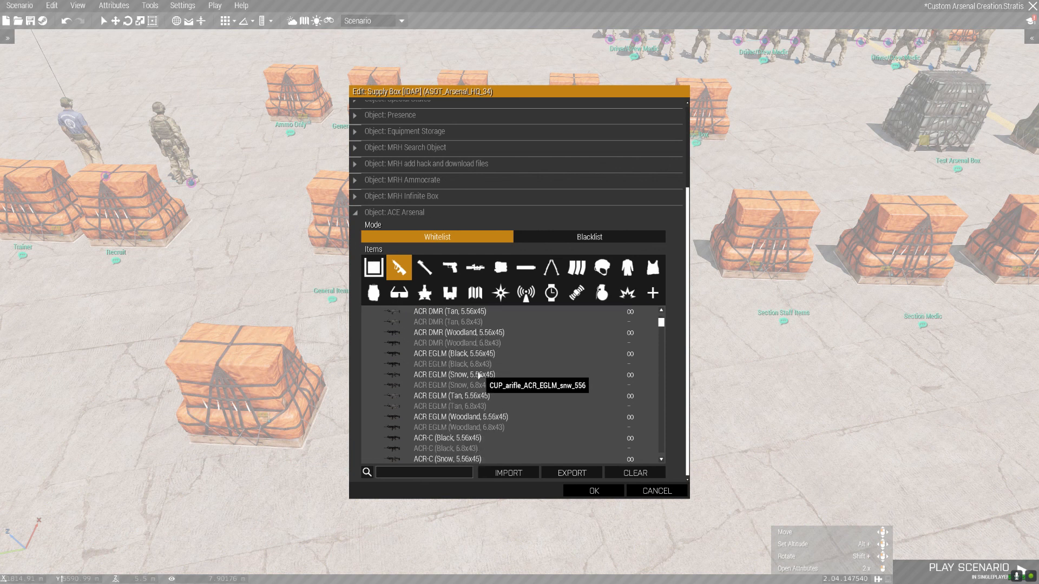
pyautogui.click(462, 395)
pyautogui.click(460, 373)
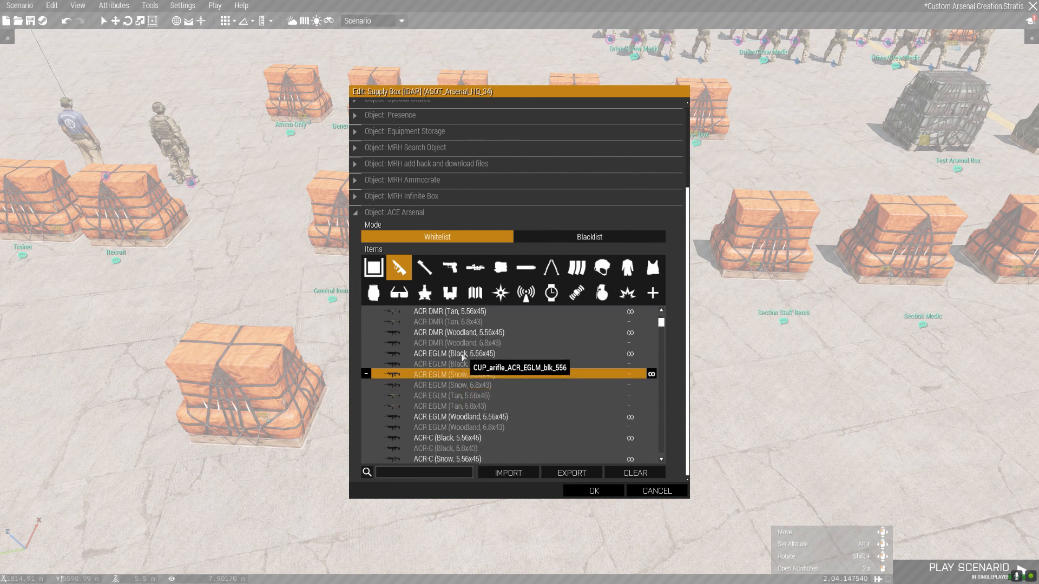
pyautogui.click(463, 355)
# Filter the primary weapons by "lmg" and remove the L110 variants, Negev LMG (Black) and both Stoner 99 LMGs from the whitelist.
pyautogui.scroll(-6, 487, 401)
pyautogui.scroll(-10, 527, 388)
pyautogui.scroll(-5, 492, 399)
pyautogui.write('lmg')
pyautogui.click(442, 321)
pyautogui.click(441, 333)
pyautogui.click(440, 342)
pyautogui.click(440, 353)
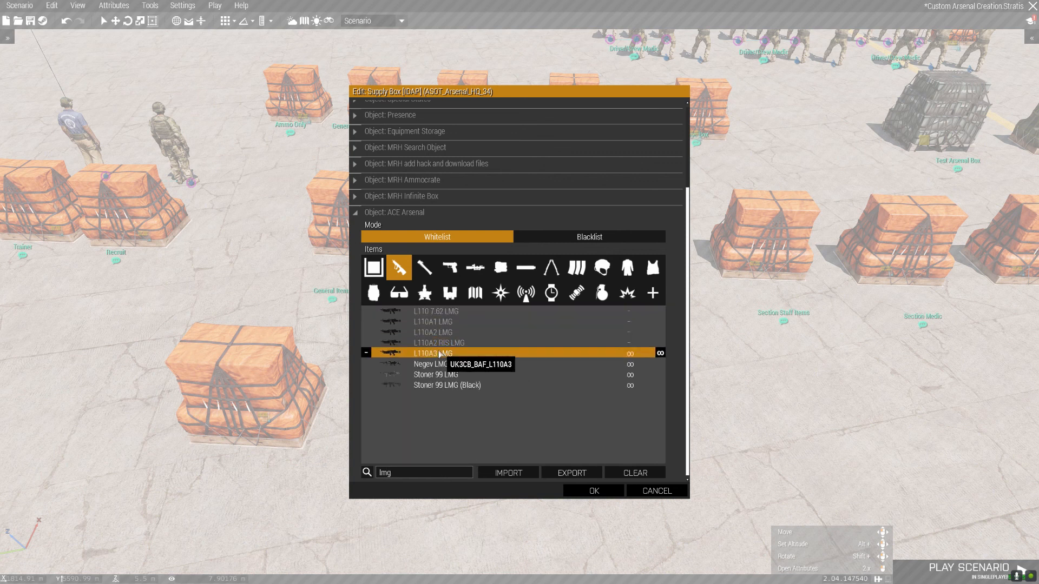
pyautogui.click(440, 364)
pyautogui.click(441, 374)
pyautogui.click(440, 385)
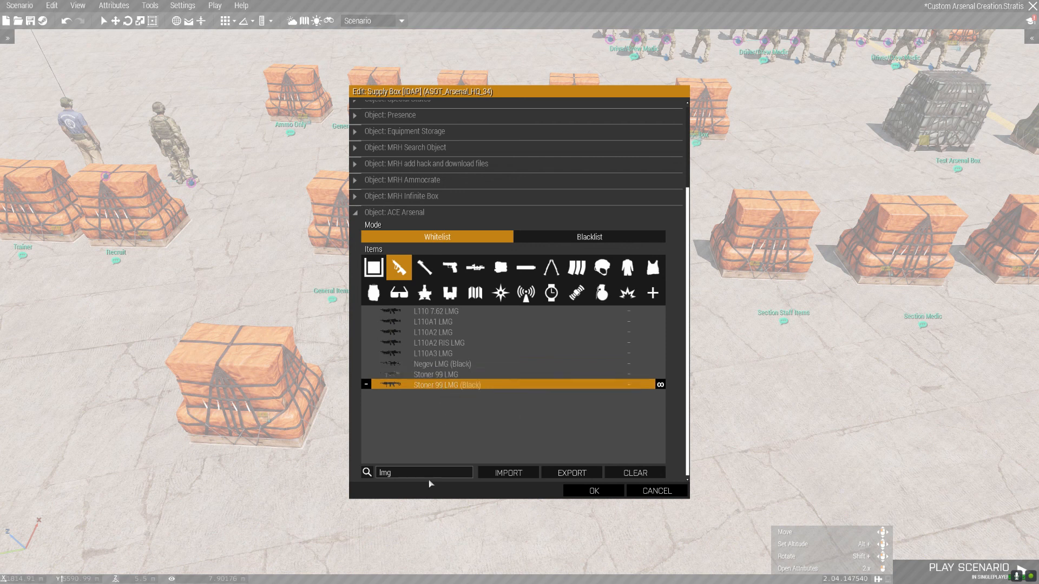
# Clear the weapon search filter and list the crate's launchers.
pyautogui.doubleClick(385, 474)
pyautogui.press('BackSpace')
pyautogui.click(424, 267)
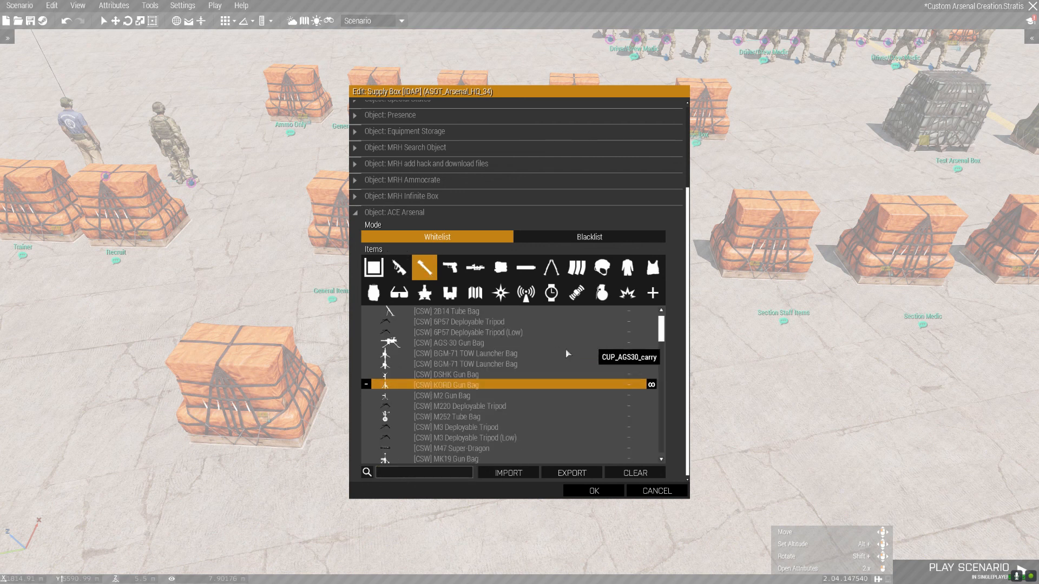
# Add the ILAW HEDP, ILAW HP, M72A6 and M72A6 (Special) launchers to the crate's whitelist.
pyautogui.scroll(-10, 485, 365)
pyautogui.scroll(1, 476, 361)
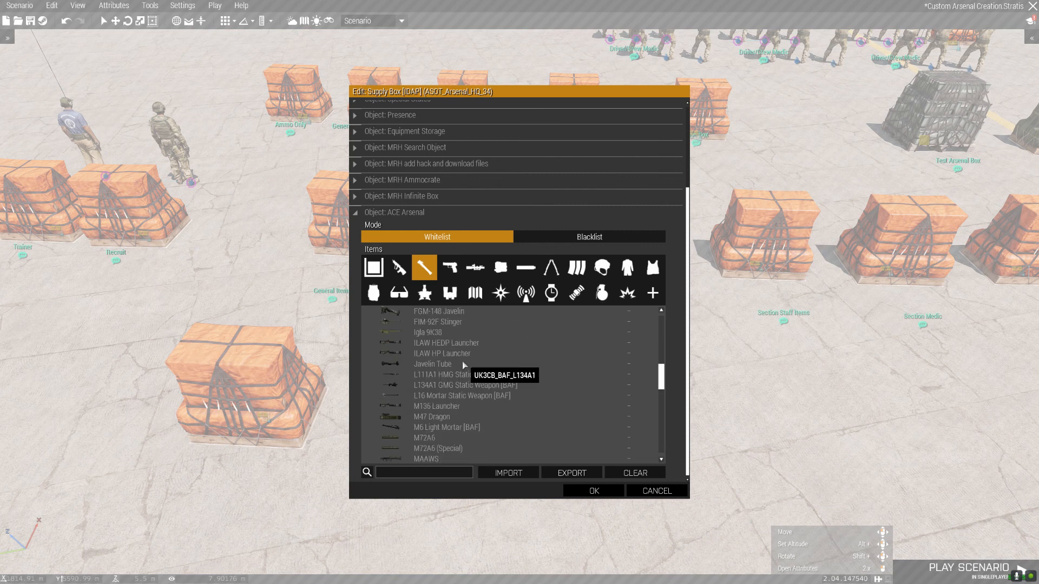
pyautogui.click(460, 343)
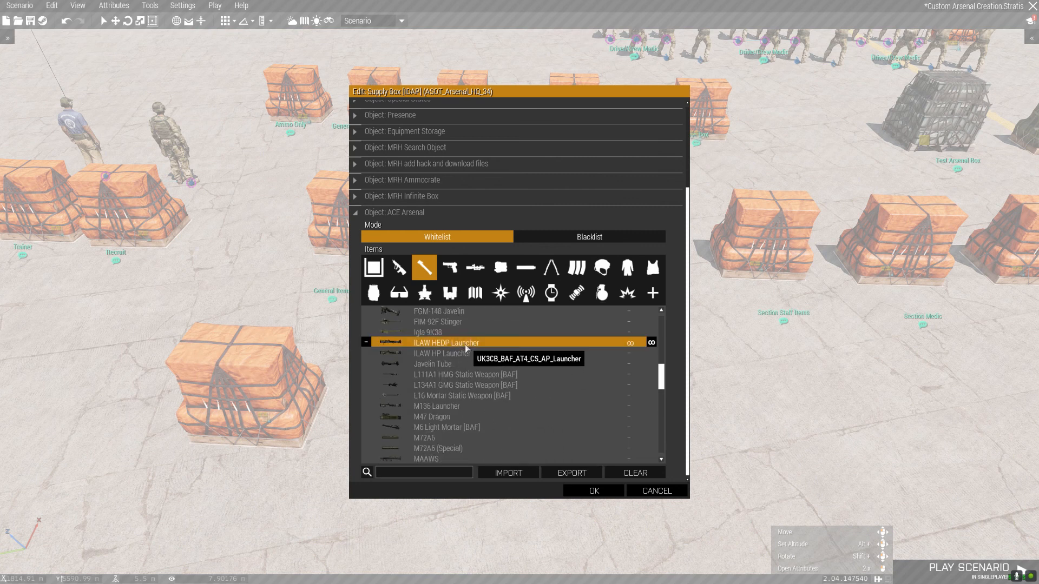
pyautogui.click(458, 354)
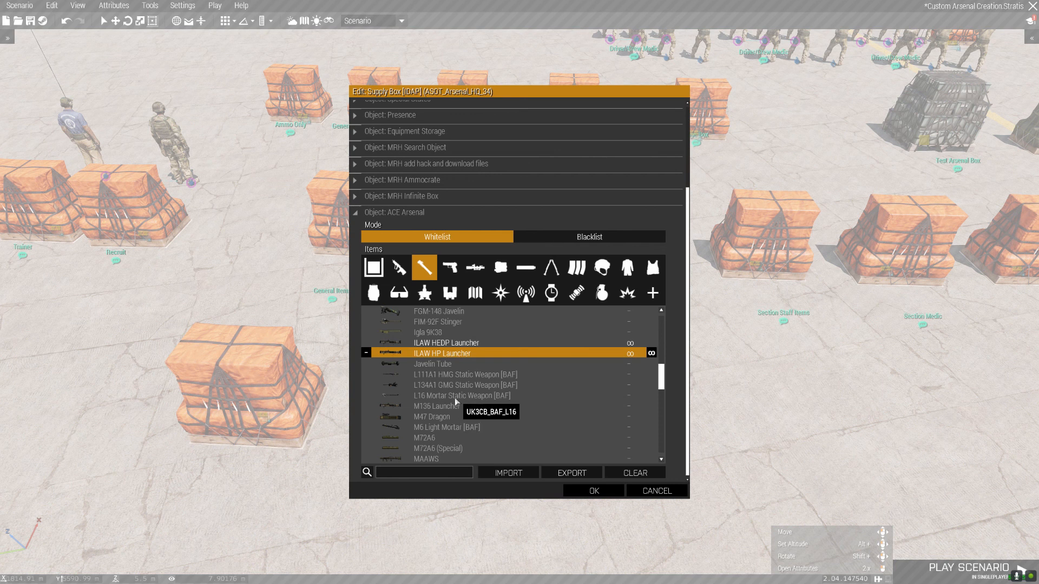
pyautogui.scroll(-1, 456, 431)
pyautogui.click(436, 418)
pyautogui.click(437, 427)
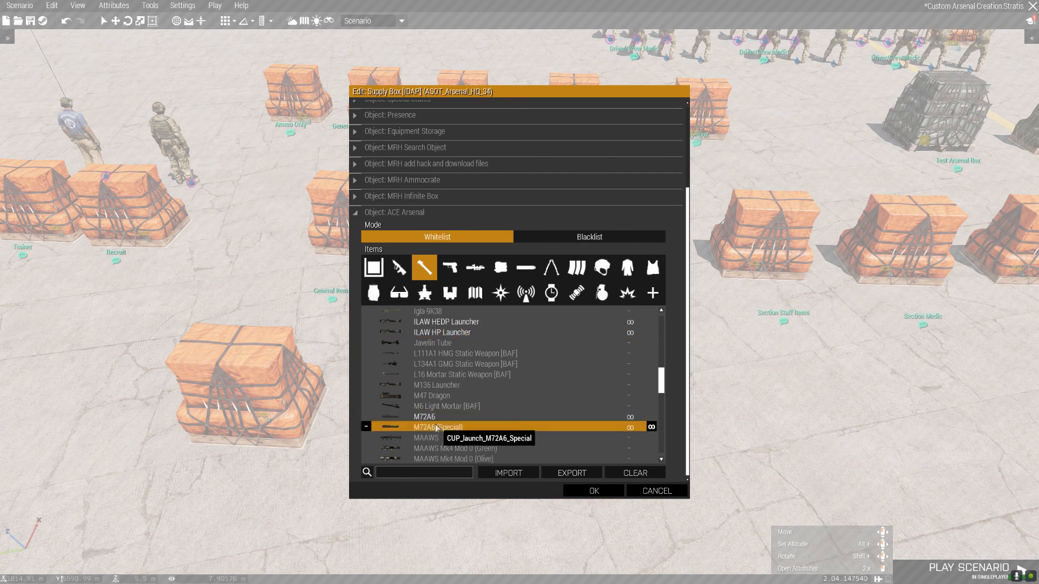
# Review the crate's whitelist lists for primary weapons, launchers, handguns, optics and bipods.
pyautogui.click(402, 269)
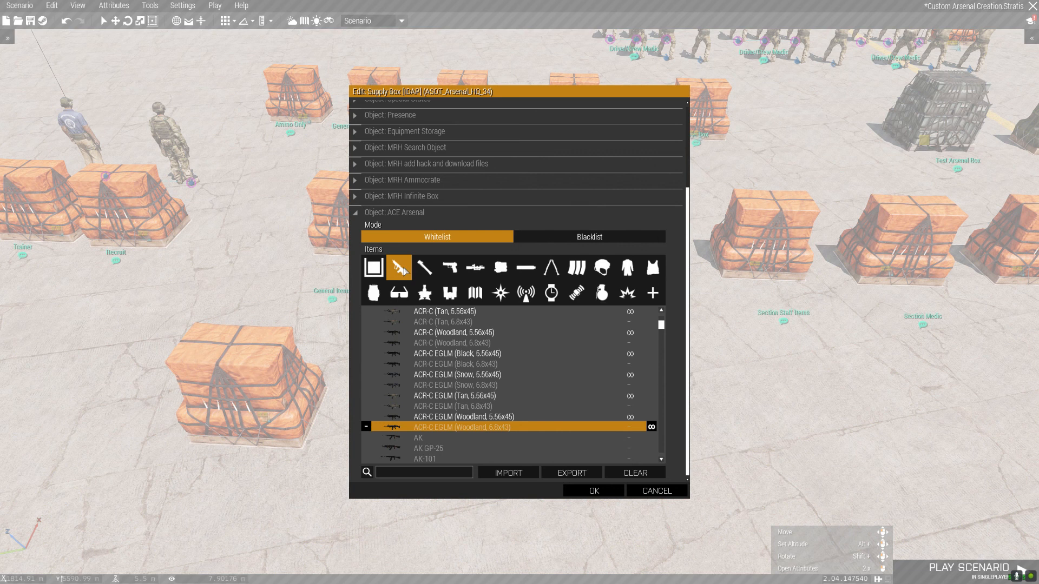
pyautogui.click(426, 269)
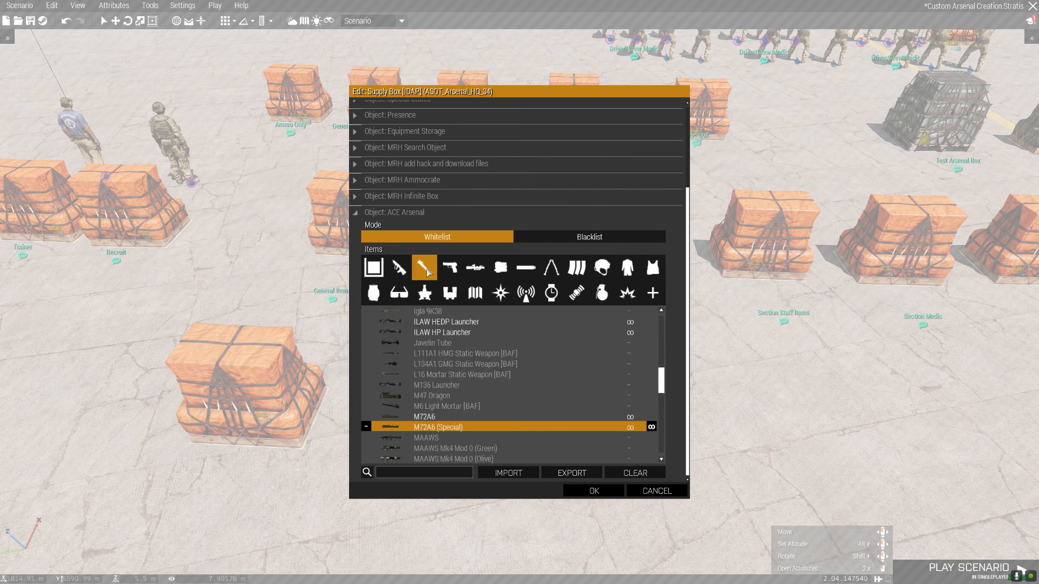
pyautogui.click(451, 270)
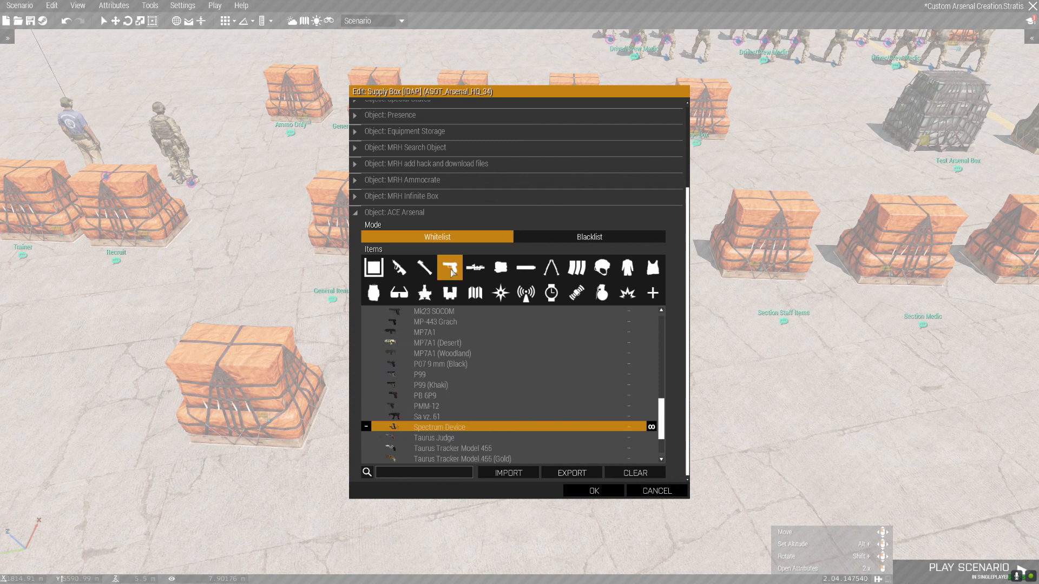
pyautogui.click(471, 272)
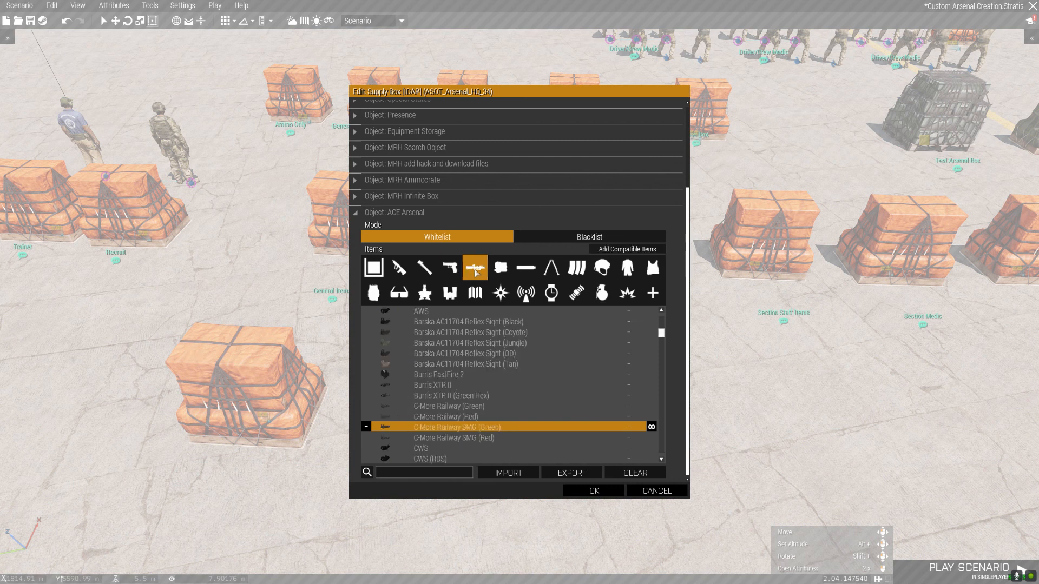
pyautogui.click(551, 269)
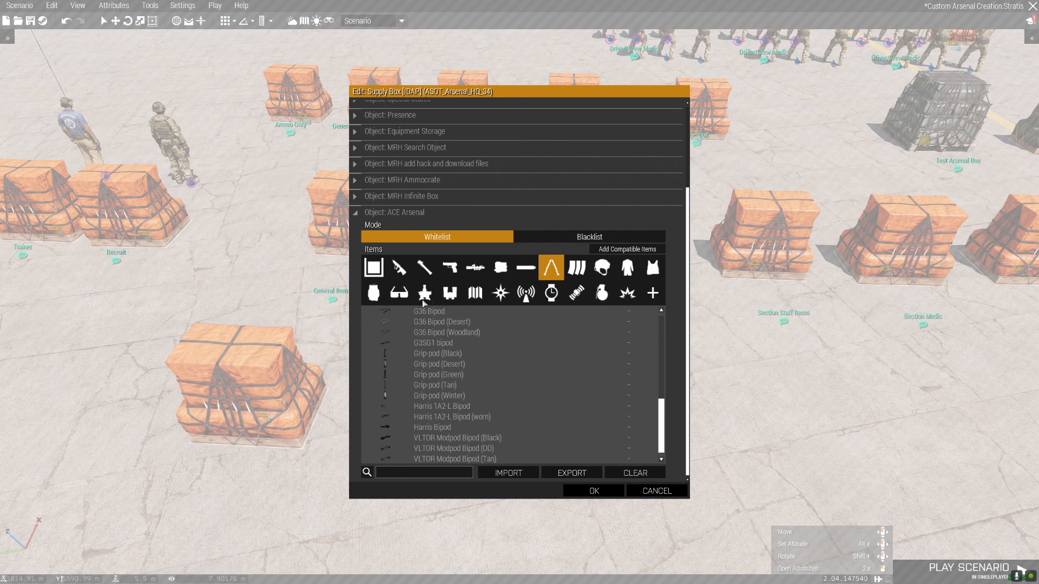
pyautogui.click(425, 267)
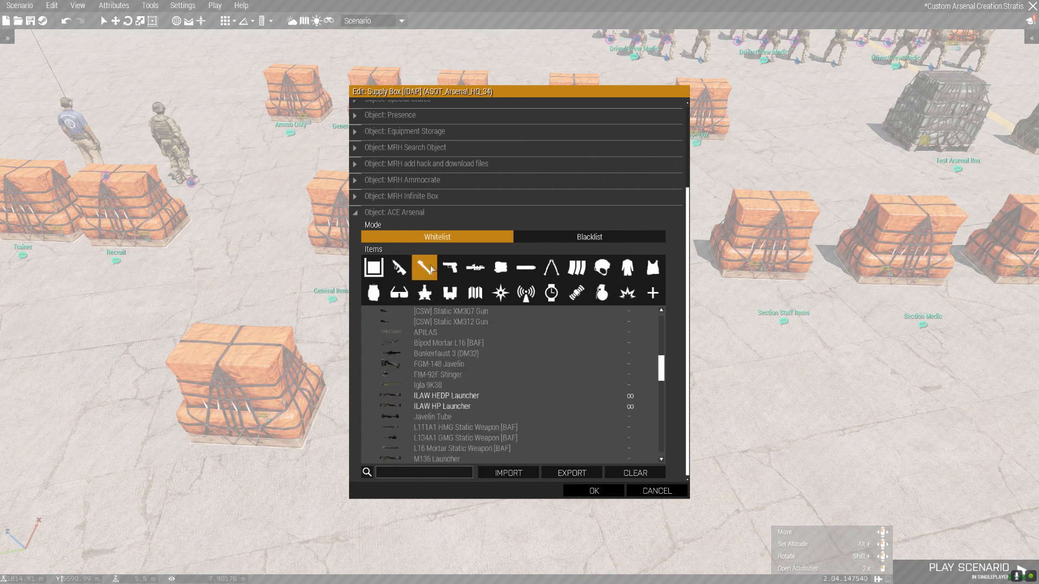
# Whitelist the [ASOT] Assault Pack backpacks in Arctic, Arid, Black, Highlander, Jungle, Mandrake and Neptune.
pyautogui.click(373, 301)
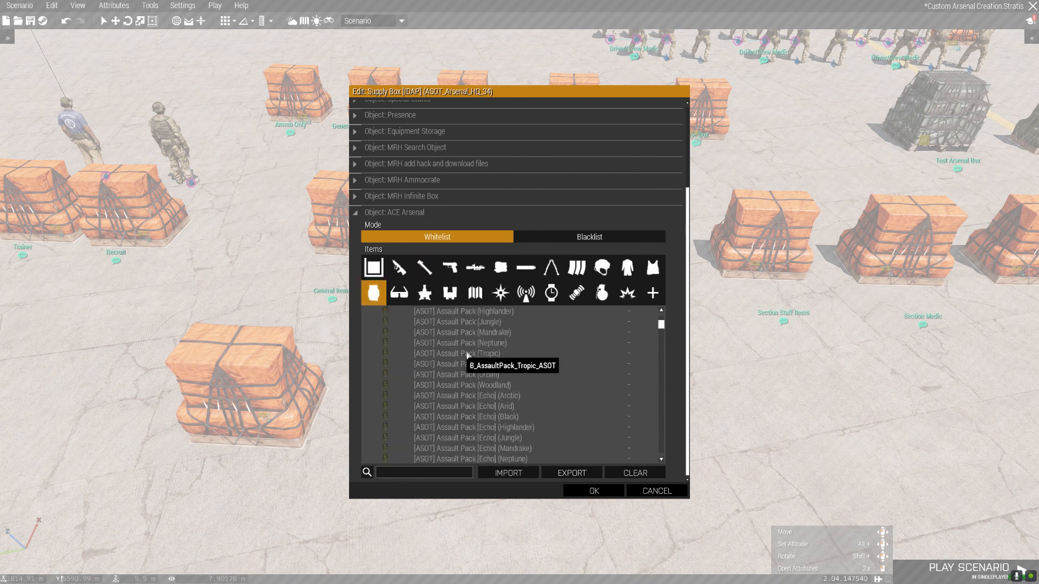
pyautogui.click(490, 323)
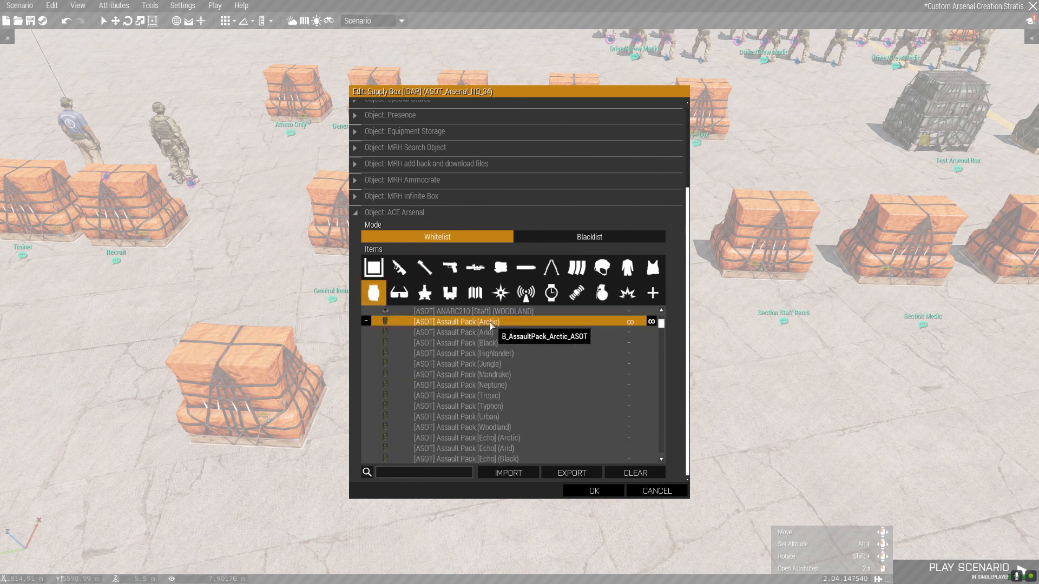
pyautogui.click(493, 333)
pyautogui.click(495, 343)
pyautogui.click(490, 354)
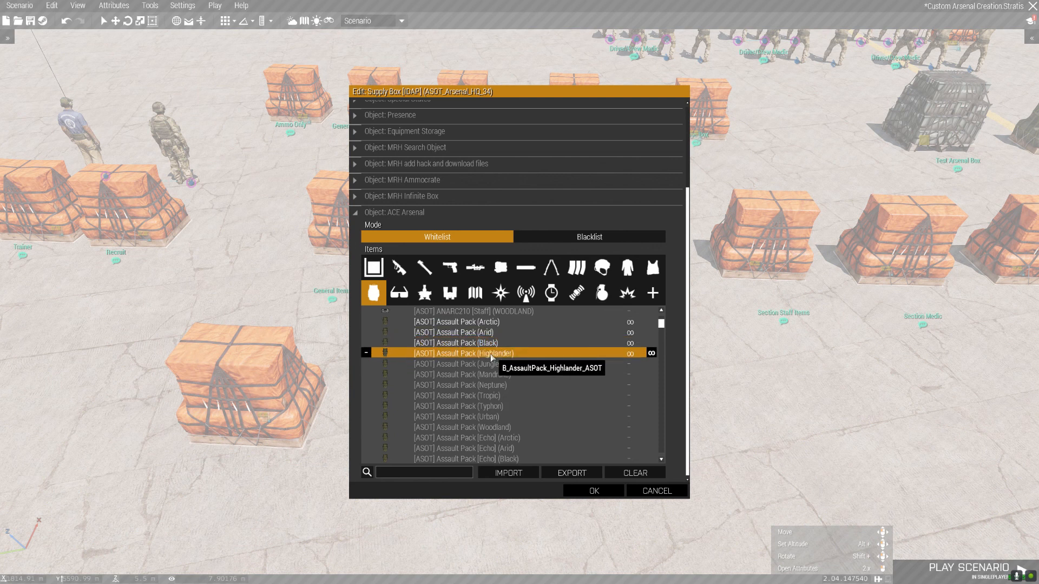
pyautogui.click(490, 365)
pyautogui.click(491, 374)
pyautogui.click(488, 384)
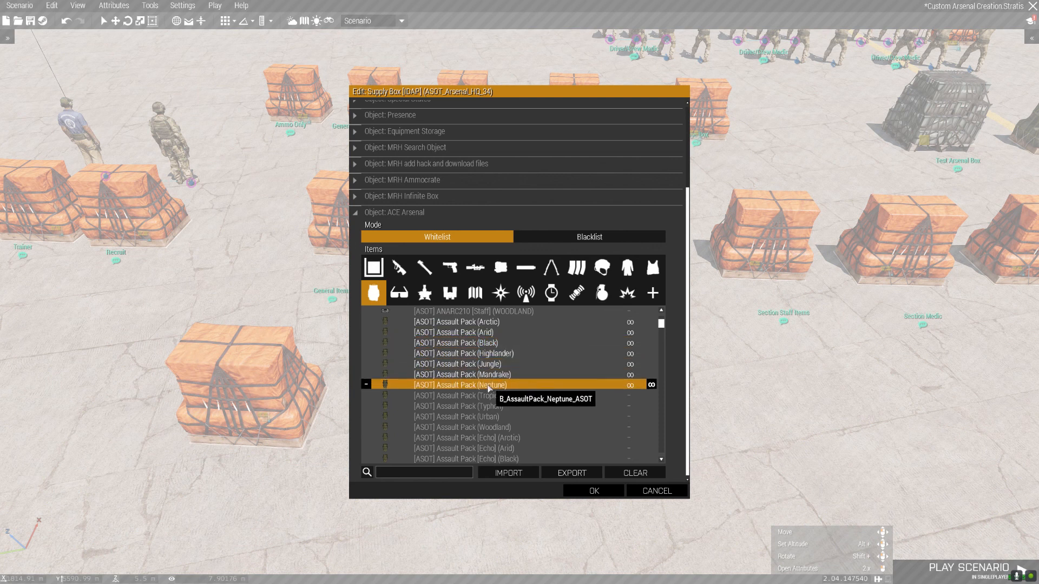
# Whitelist the [ASOT] Assault Pack backpacks in Tropic, Typhon, Urban and Woodland, leaving out the Echo versions.
pyautogui.click(485, 395)
pyautogui.doubleClick(486, 421)
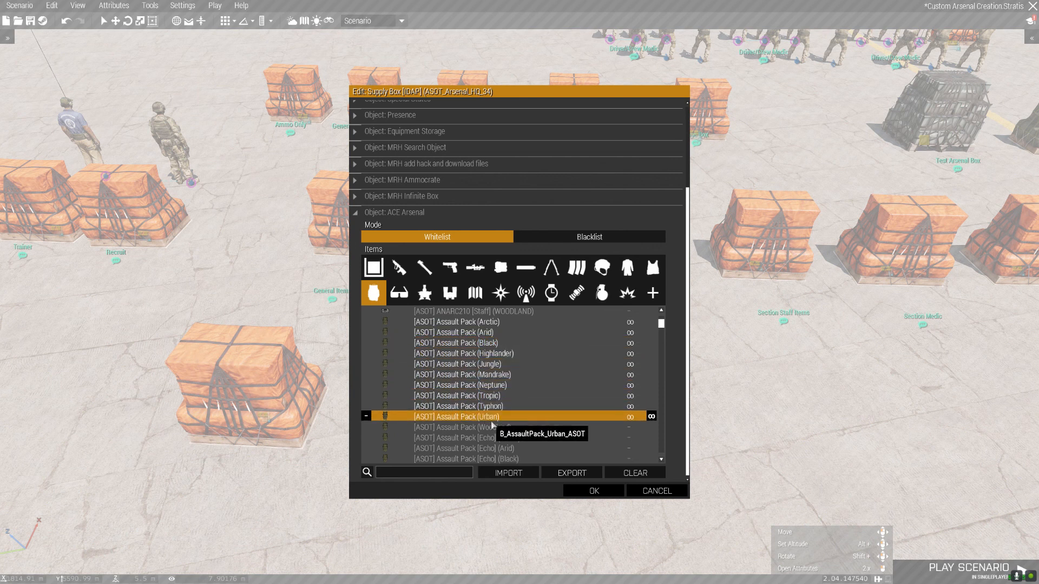
pyautogui.doubleClick(501, 436)
pyautogui.doubleClick(500, 431)
pyautogui.doubleClick(499, 437)
pyautogui.doubleClick(499, 427)
pyautogui.scroll(-3, 499, 425)
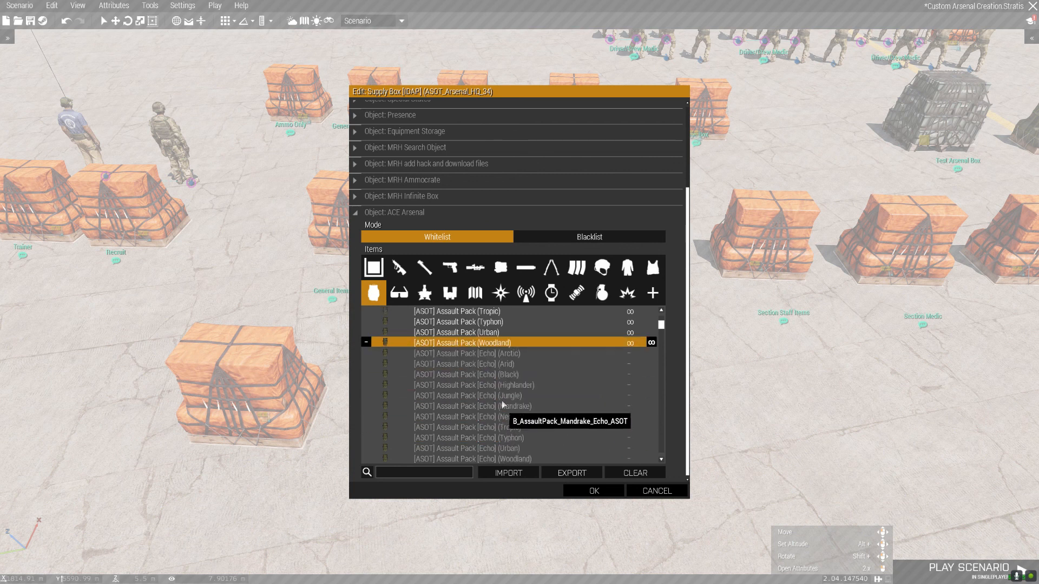
pyautogui.click(491, 355)
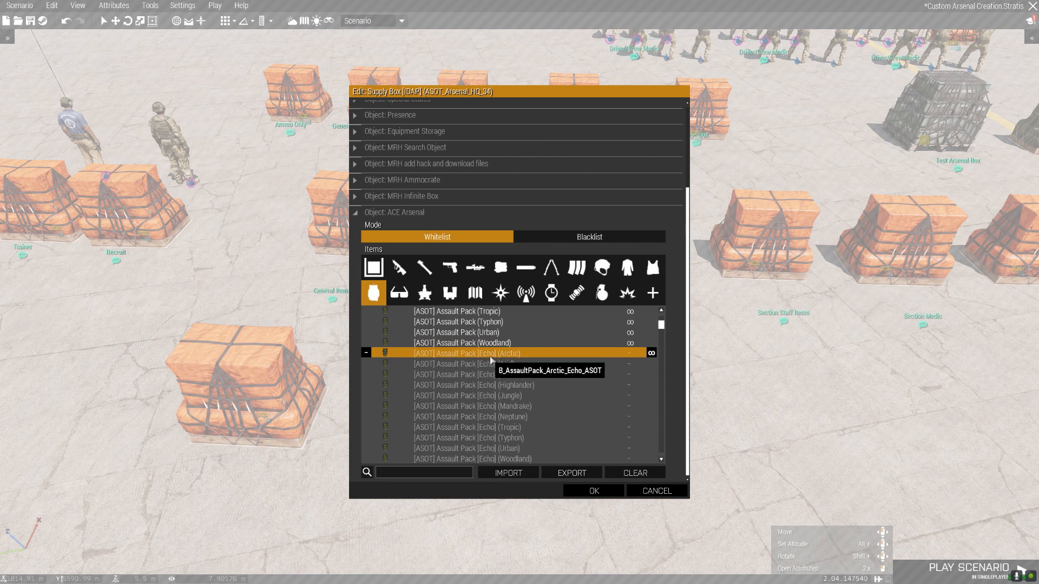
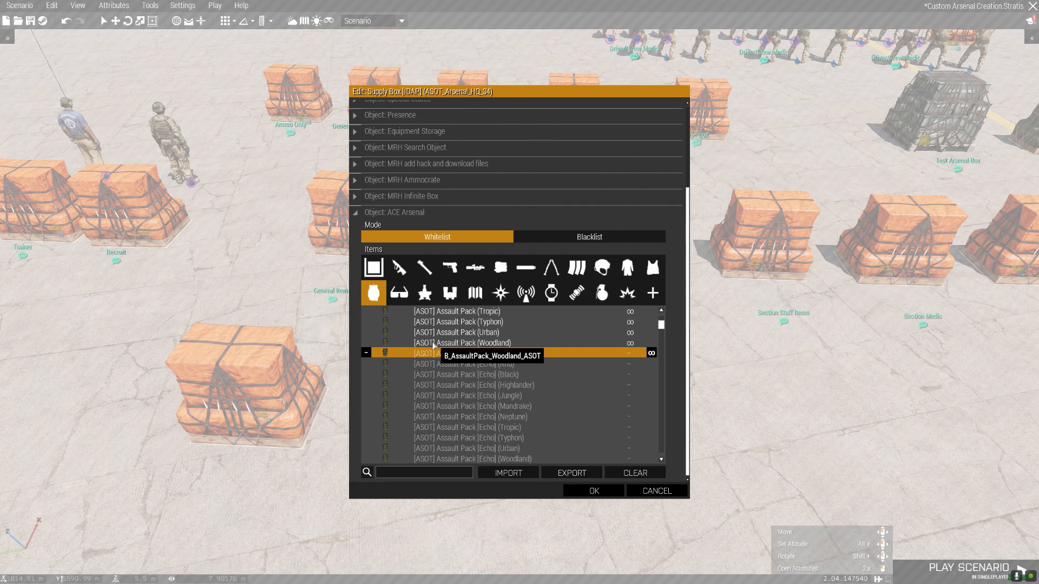
pyautogui.scroll(2, 539, 355)
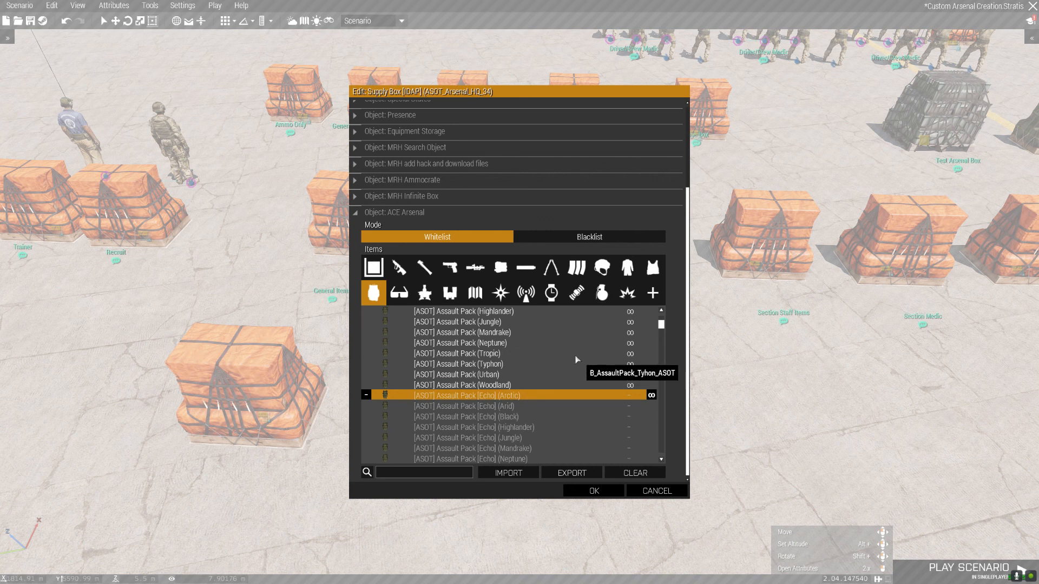
# Export the crate's full whitelist and paste it over the _riflemanItems array in config.sqf in Notepad++, keeping the + _generalItems ending.
pyautogui.click(371, 267)
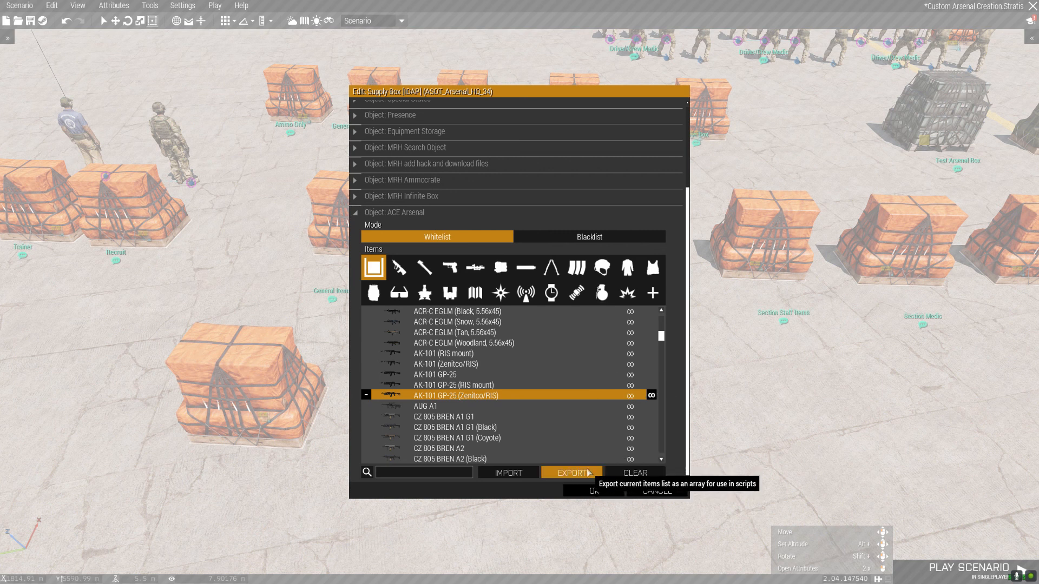
pyautogui.hotkey('alt', 'Tab')
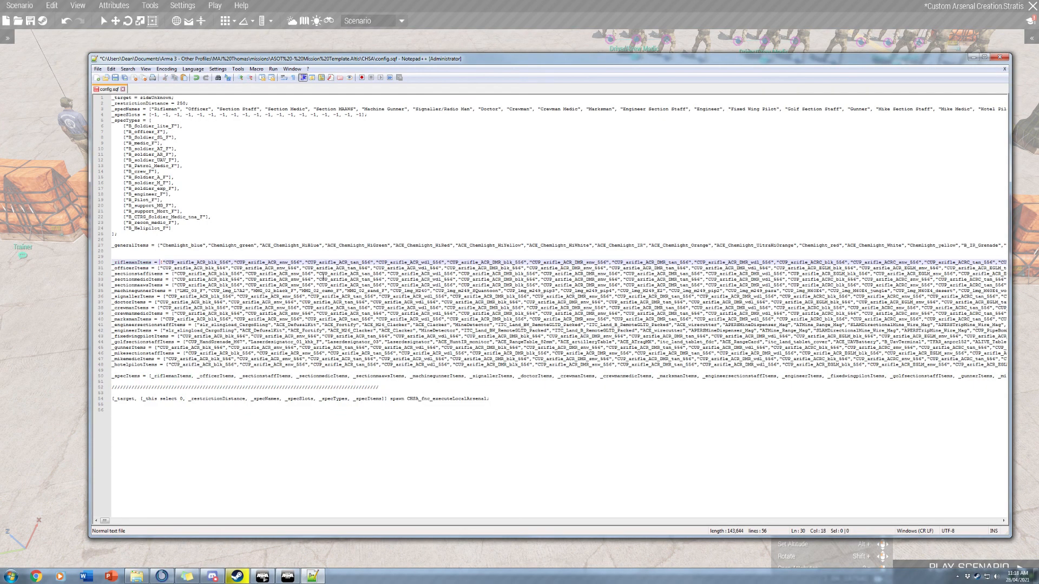
pyautogui.hotkey('shift', 'End')
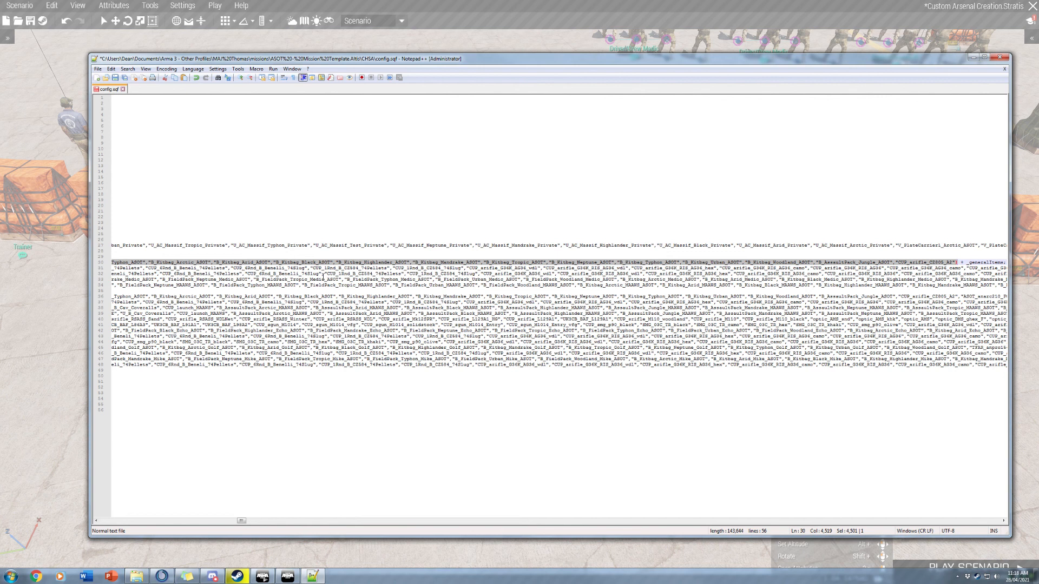
pyautogui.hotkey('ctrl', 'v')
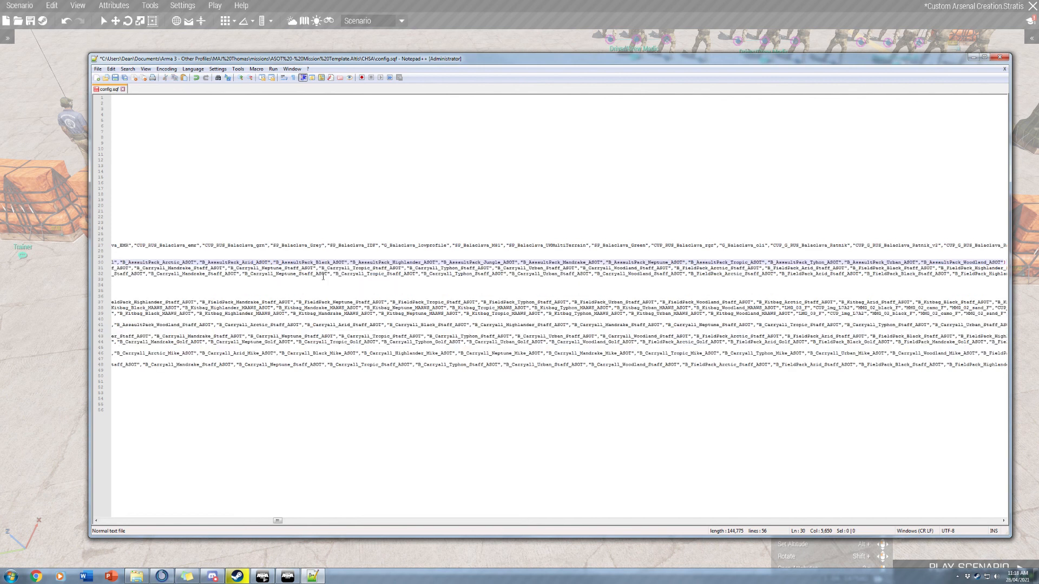
pyautogui.press('End')
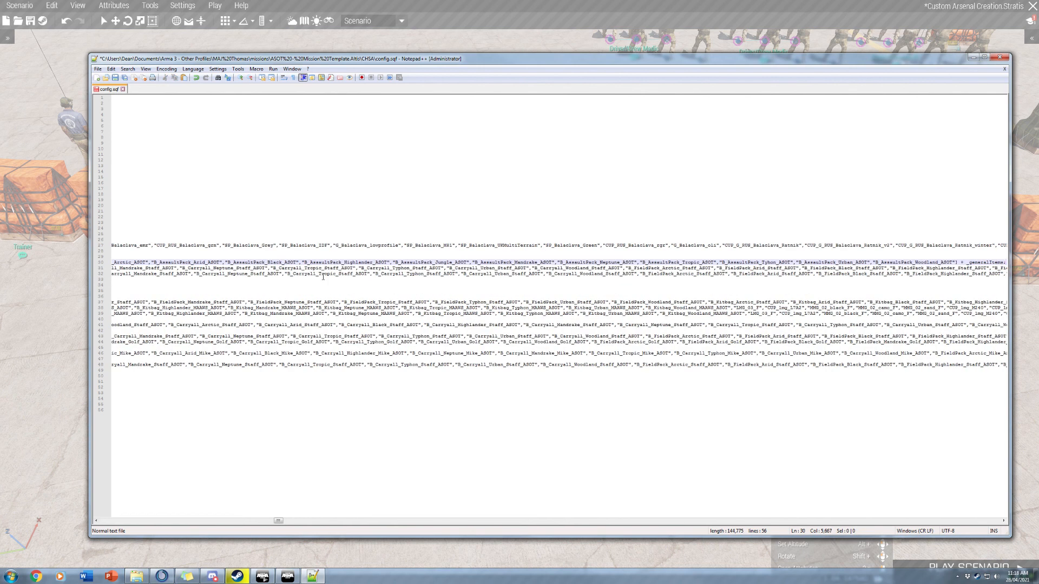
# Return to the Arma 3 scenario editor and apply the rifleman crate's whitelist changes.
pyautogui.press('Down')
pyautogui.press('Home')
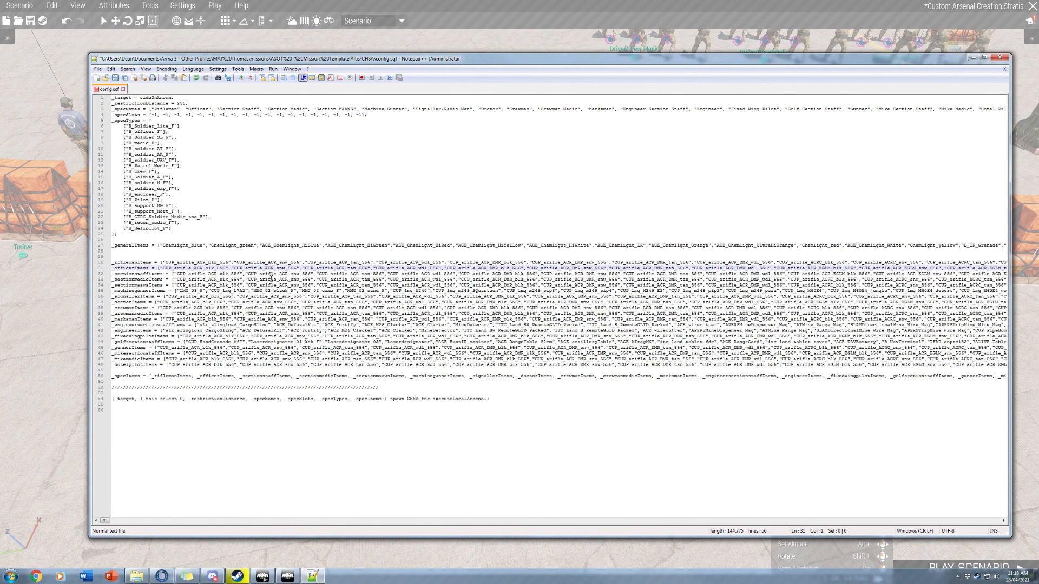
pyautogui.click(387, 568)
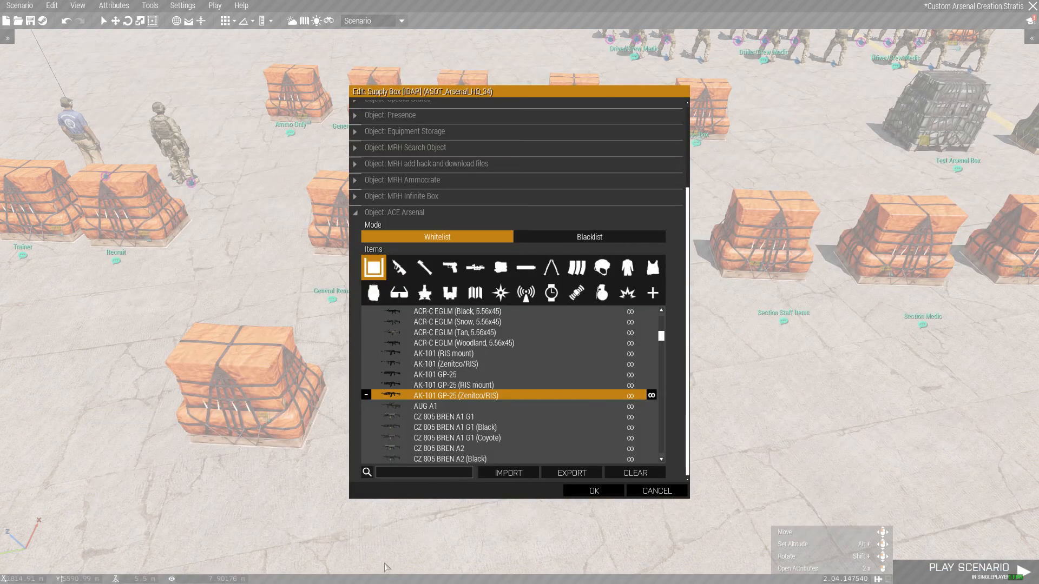
pyautogui.click(595, 491)
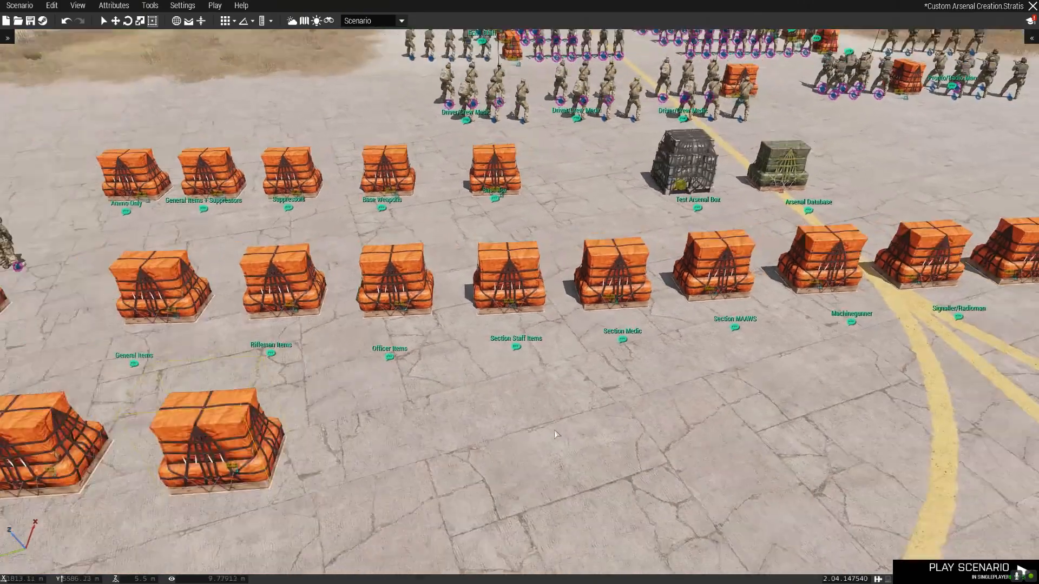
# Survey the labelled row of role crates, from General Items and Rifleman Items across to Crewman Medic.
pyautogui.moveTo(396, 279); pyautogui.dragTo(436, 331, button='right')
pyautogui.press('s')
pyautogui.press('a')
pyautogui.press('d')
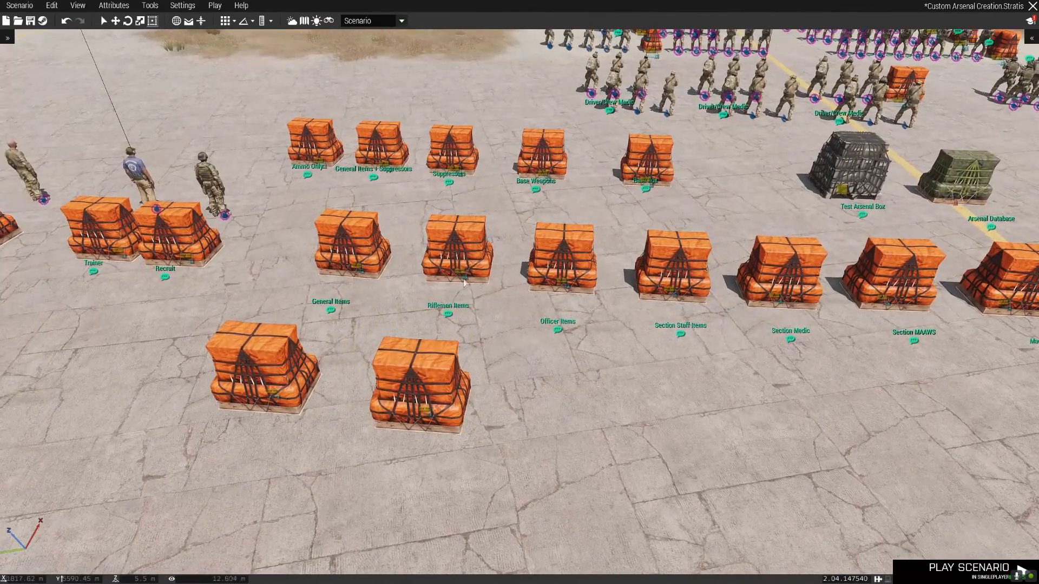
pyautogui.press('d')
pyautogui.press('d')
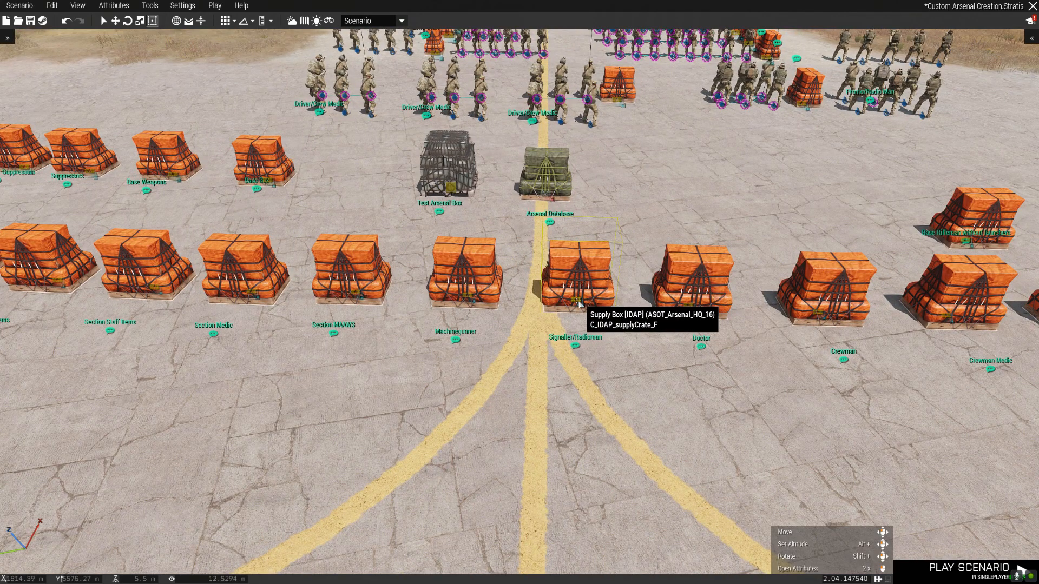
pyautogui.press('a')
pyautogui.press('d')
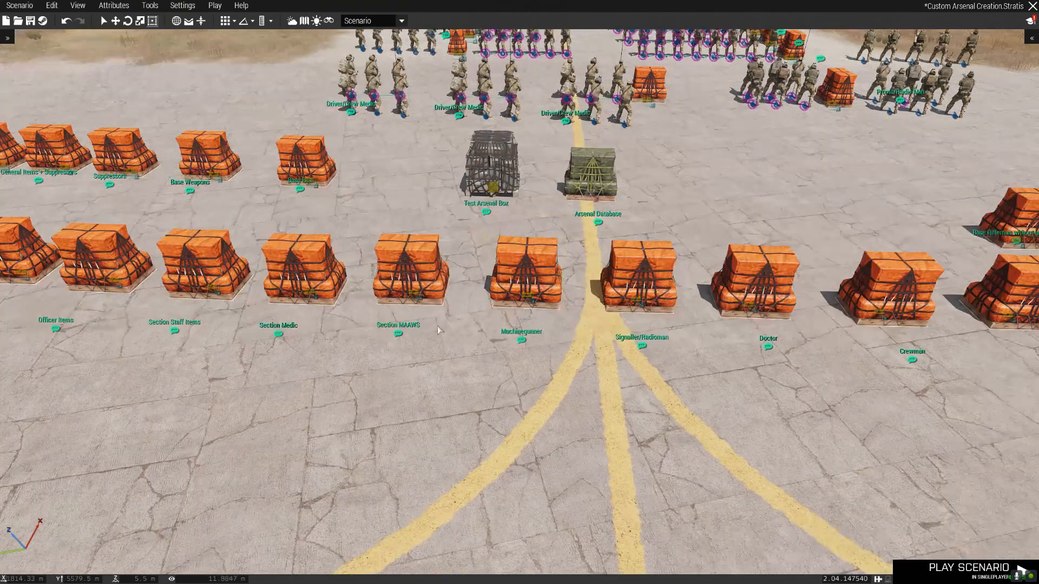
pyautogui.press('d')
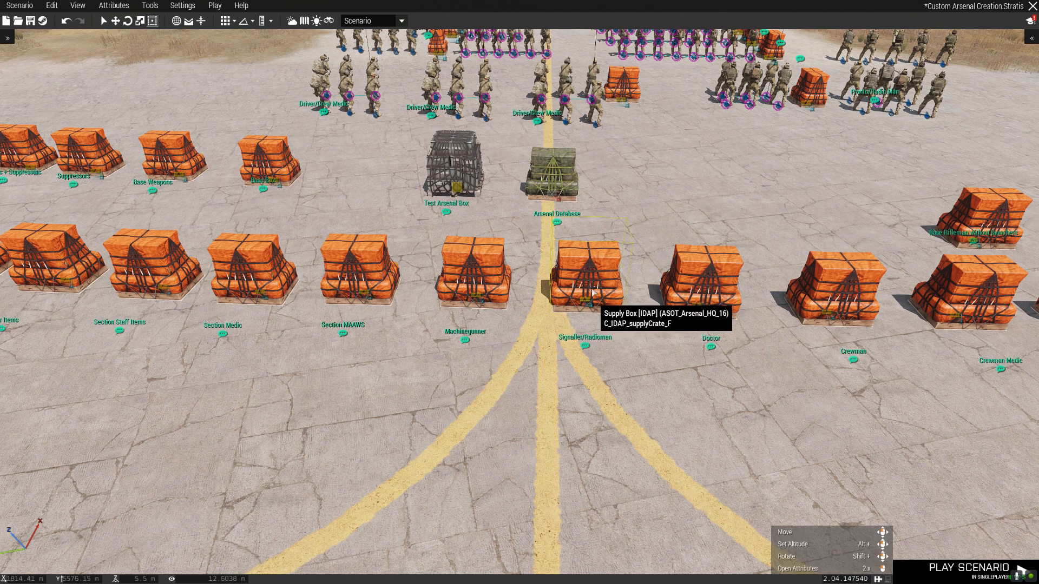
pyautogui.press('a')
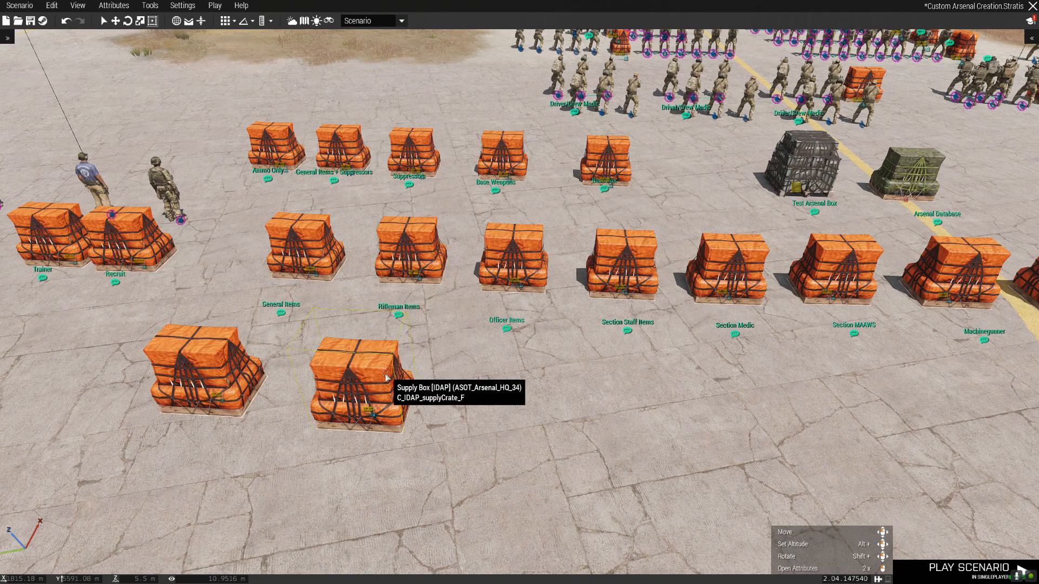
pyautogui.press('d')
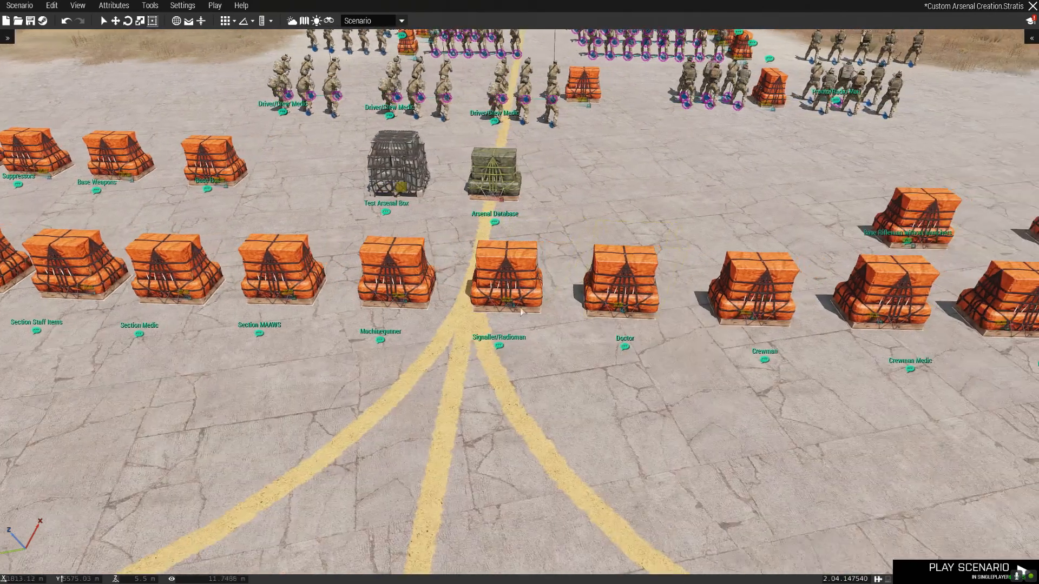
pyautogui.press('a')
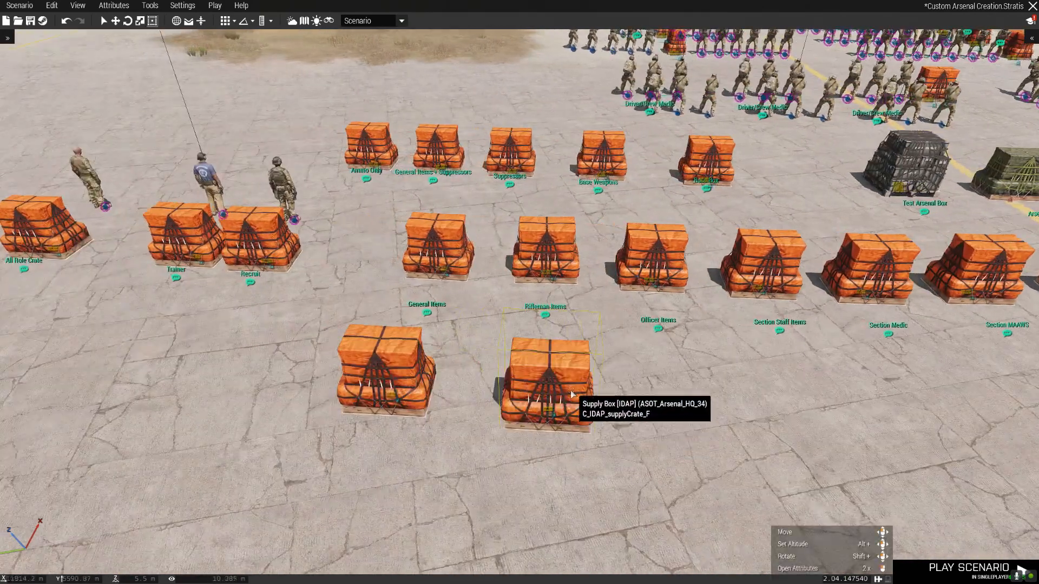
pyautogui.press('d')
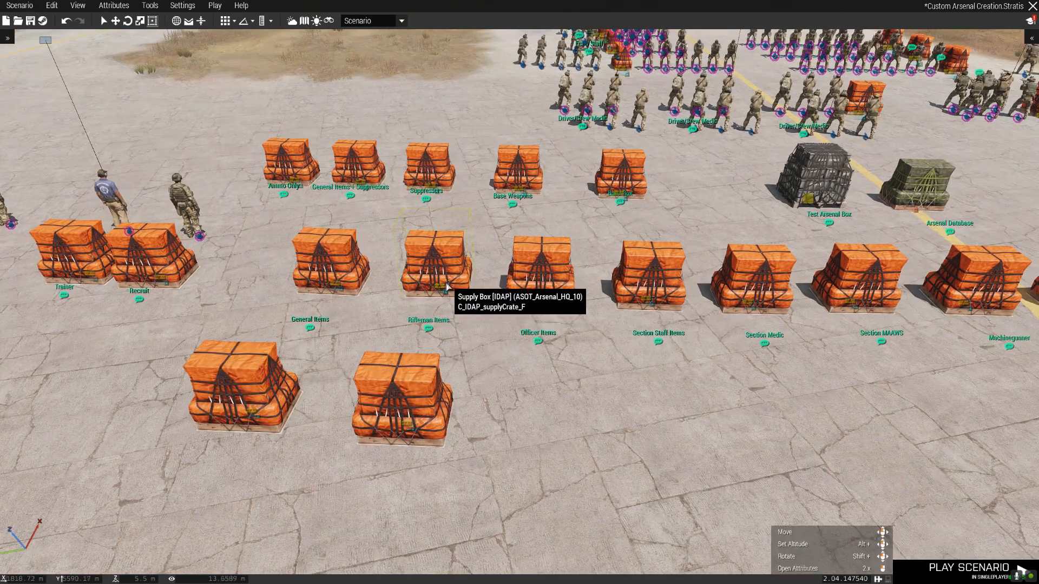
# Paste a copy of the base crate in front of the Signaller/Radioman crate and open its ACE Arsenal whitelist.
pyautogui.press('d')
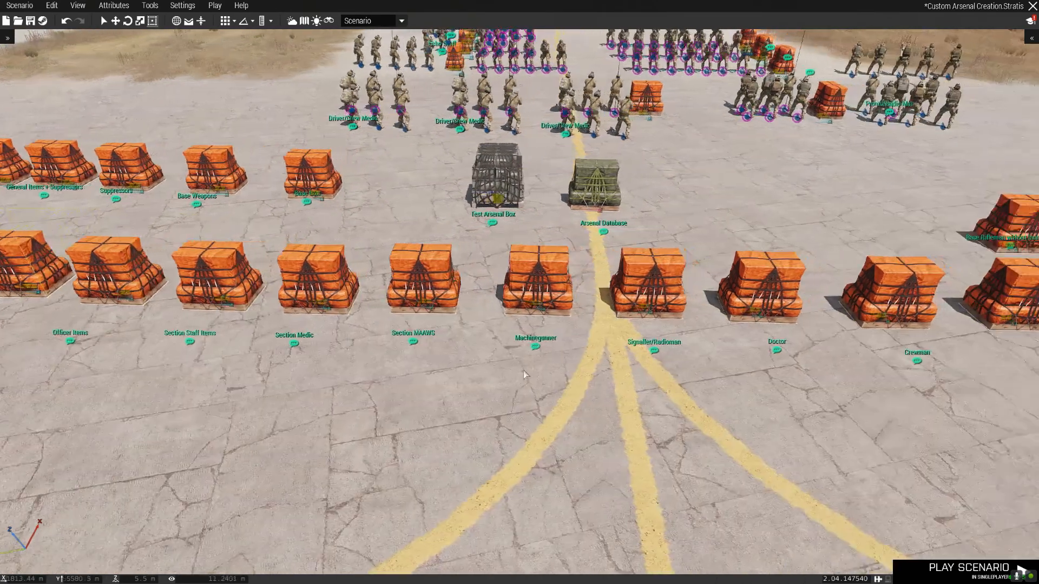
pyautogui.hotkey('ctrl', 'v')
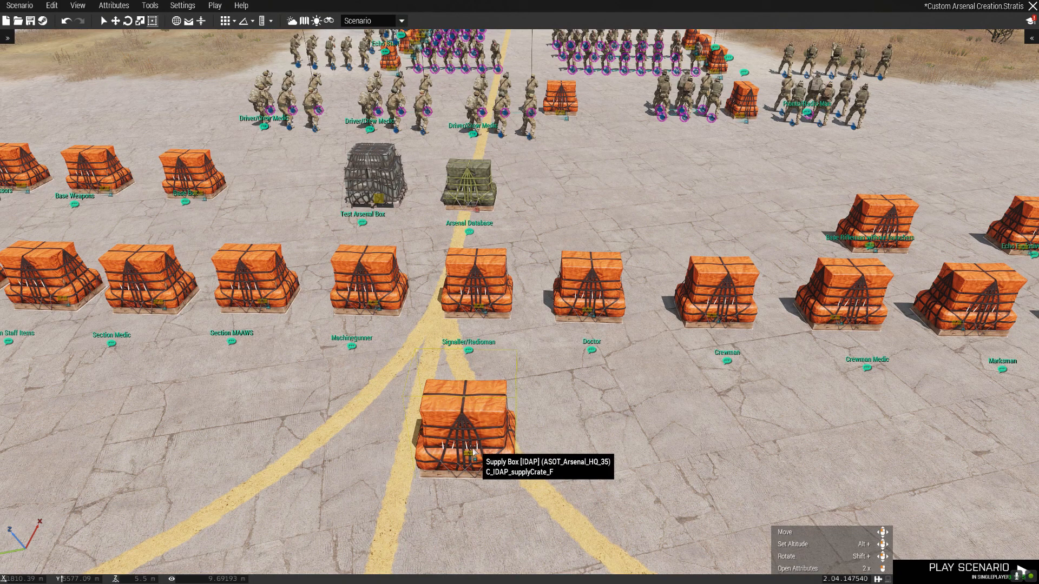
pyautogui.doubleClick(473, 452)
pyautogui.scroll(-5, 667, 297)
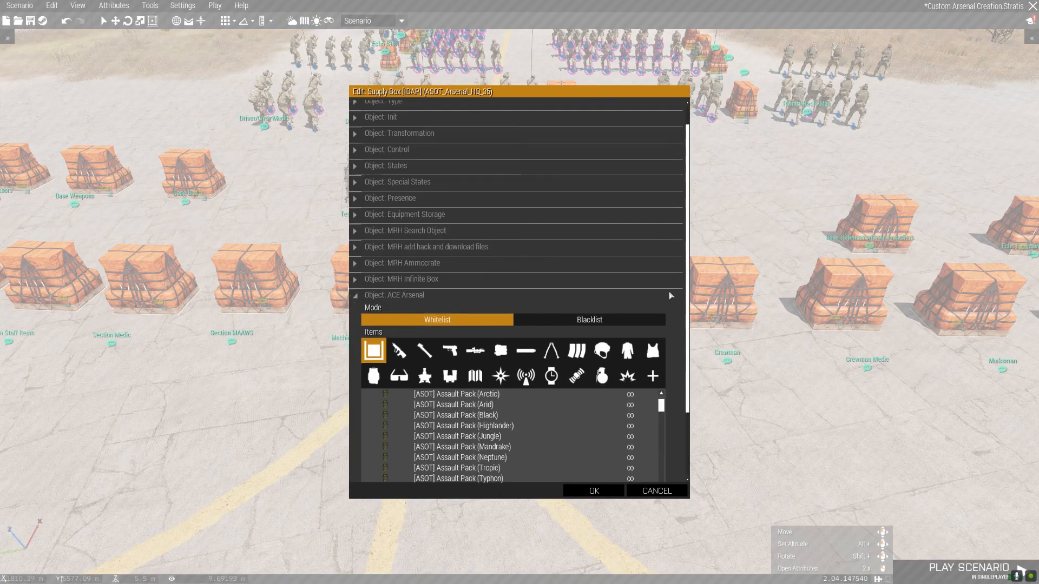
pyautogui.click(501, 344)
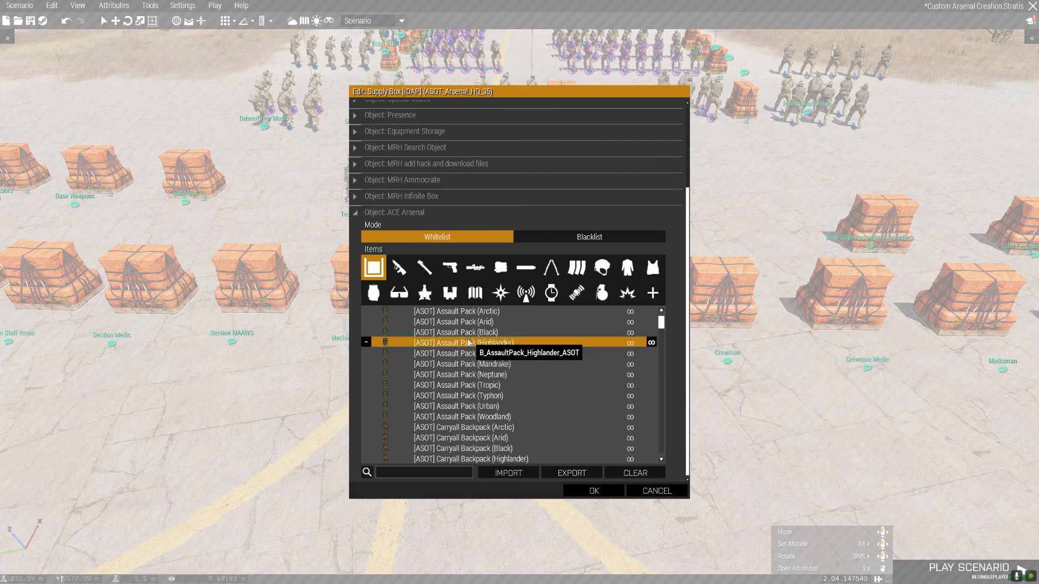
pyautogui.scroll(-5, 502, 346)
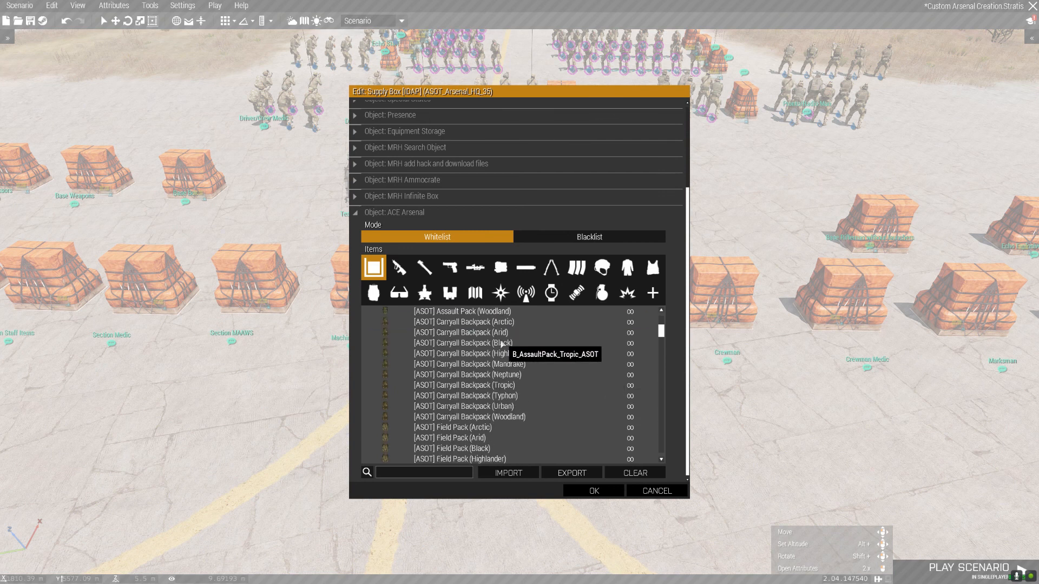
pyautogui.scroll(7, 502, 344)
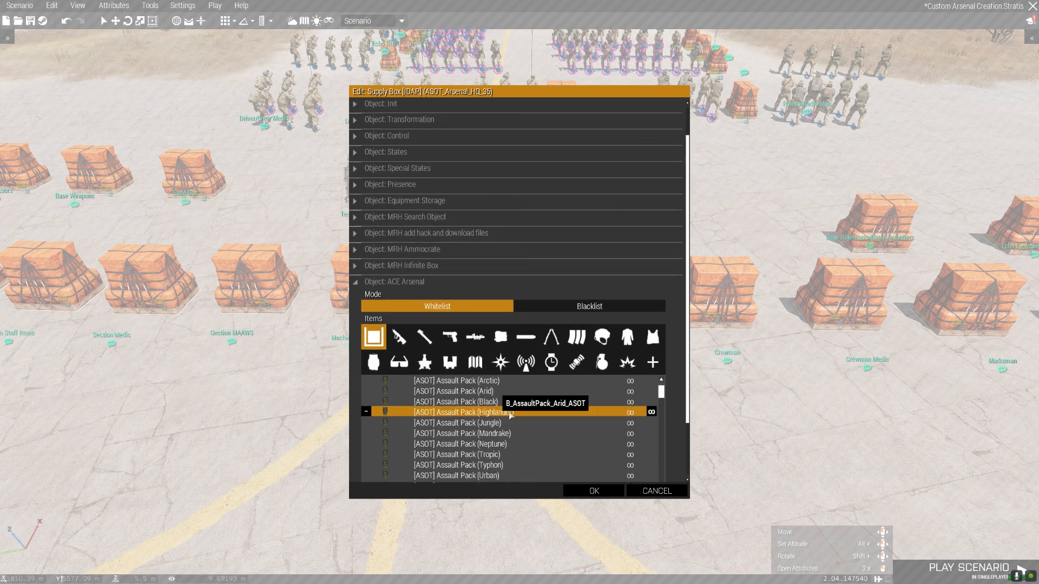
pyautogui.scroll(-3, 671, 385)
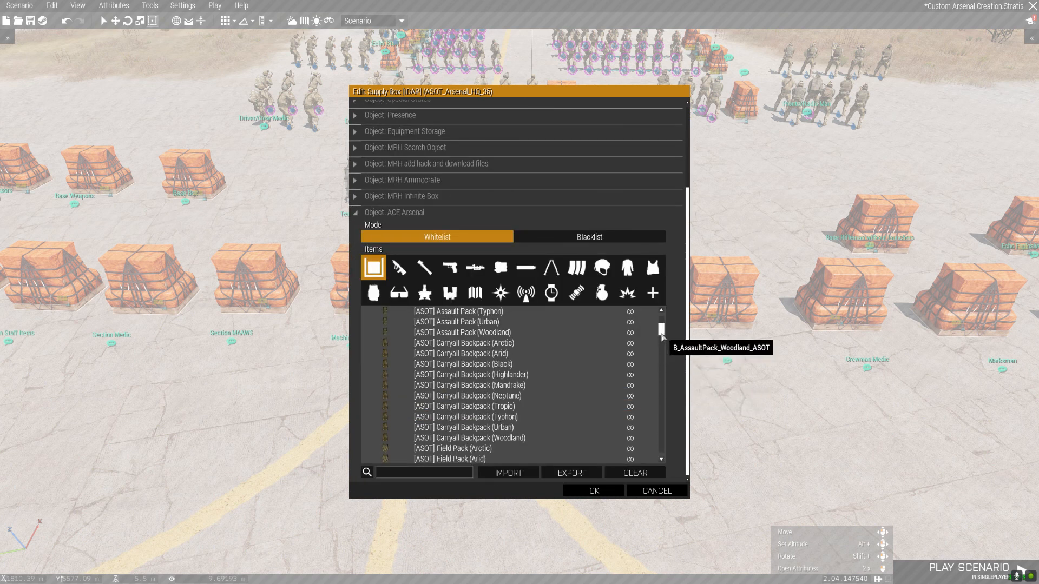
# Whitelist the [ASOT] ANARC210 radio backpacks in Arctic, Arid, Black, Highlander and Mandrake for the signaller crate.
pyautogui.click(374, 293)
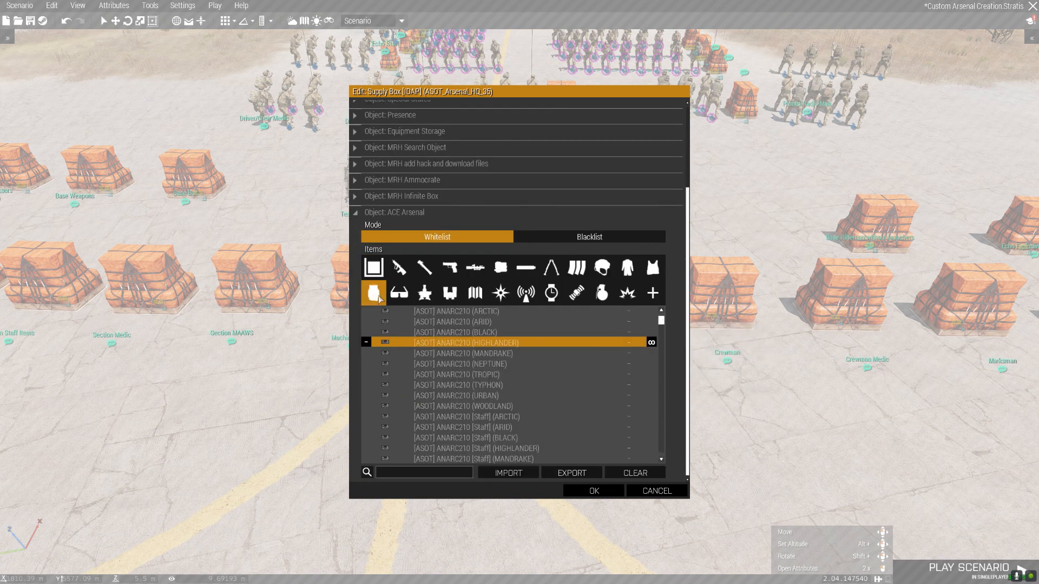
pyautogui.scroll(1, 517, 359)
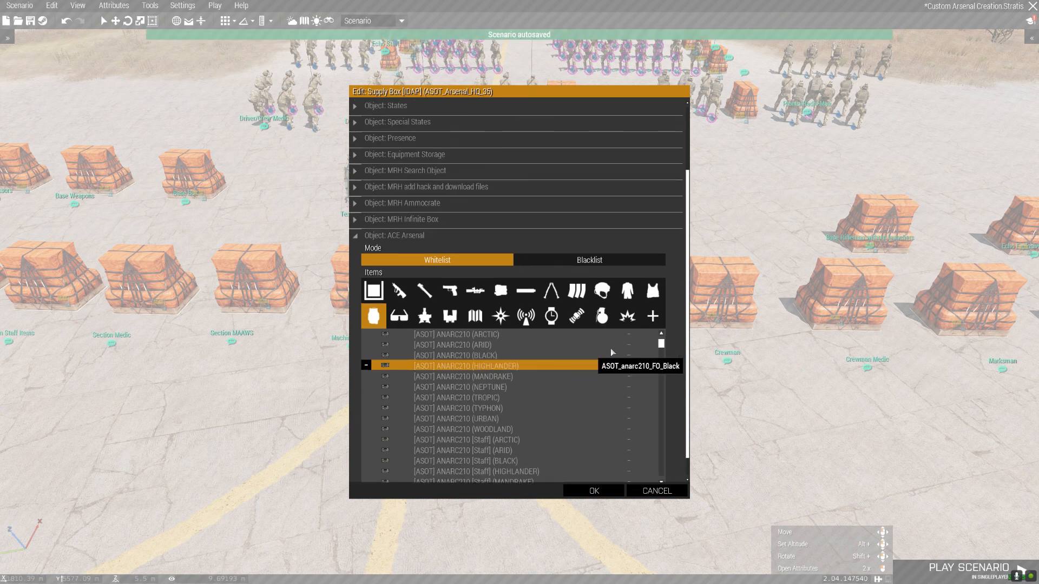
pyautogui.scroll(-1, 669, 356)
pyautogui.click(476, 312)
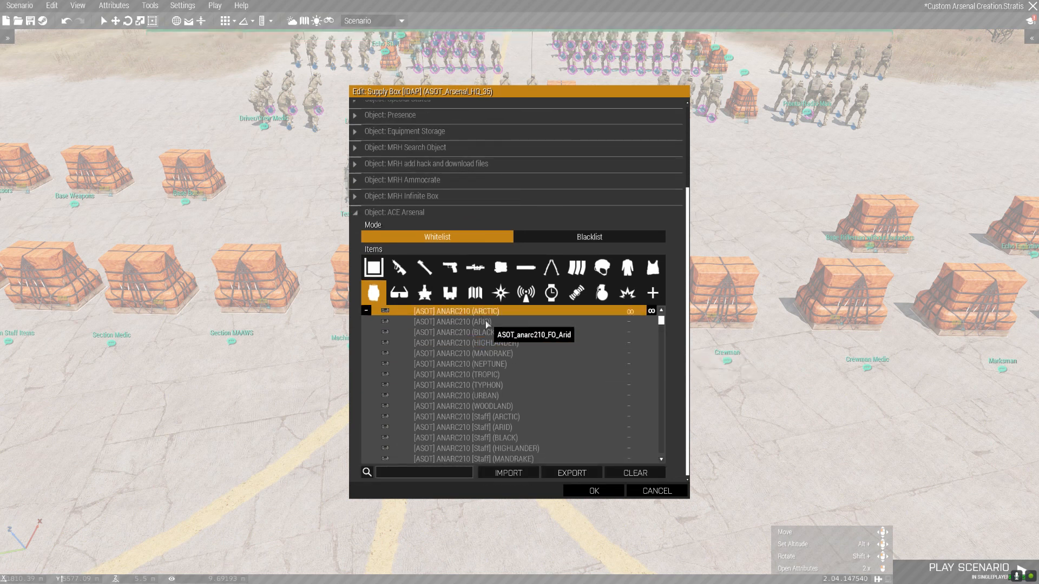
pyautogui.click(479, 322)
pyautogui.click(482, 332)
pyautogui.click(480, 343)
pyautogui.click(478, 353)
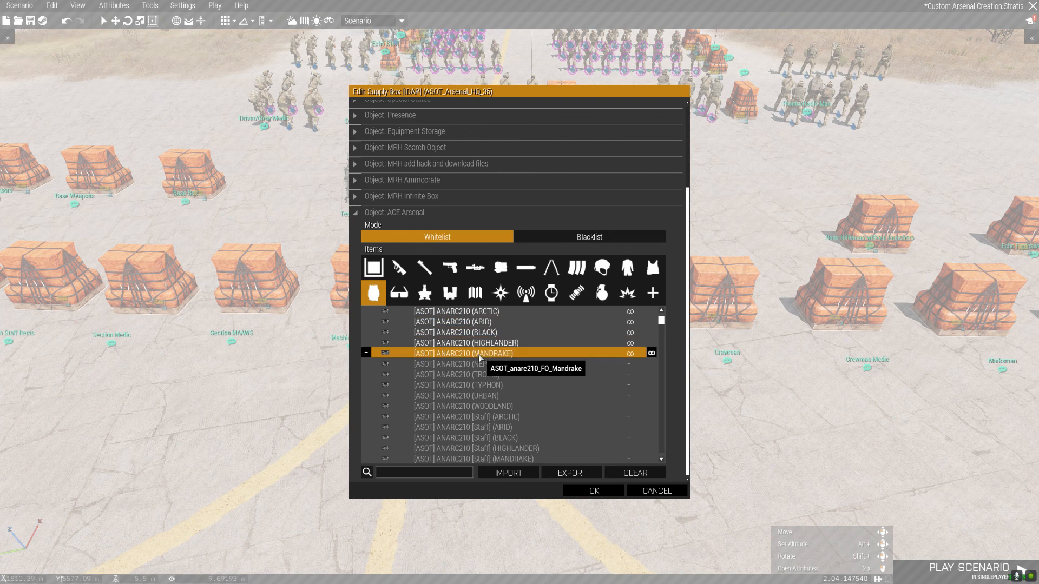
# Whitelist the [ASOT] ANARC210 backpacks in Neptune, Tropic, Typhon, Urban and Woodland, leaving out the Staff versions, and apply the crate's changes.
pyautogui.click(479, 364)
pyautogui.click(479, 374)
pyautogui.click(481, 385)
pyautogui.click(485, 395)
pyautogui.click(498, 406)
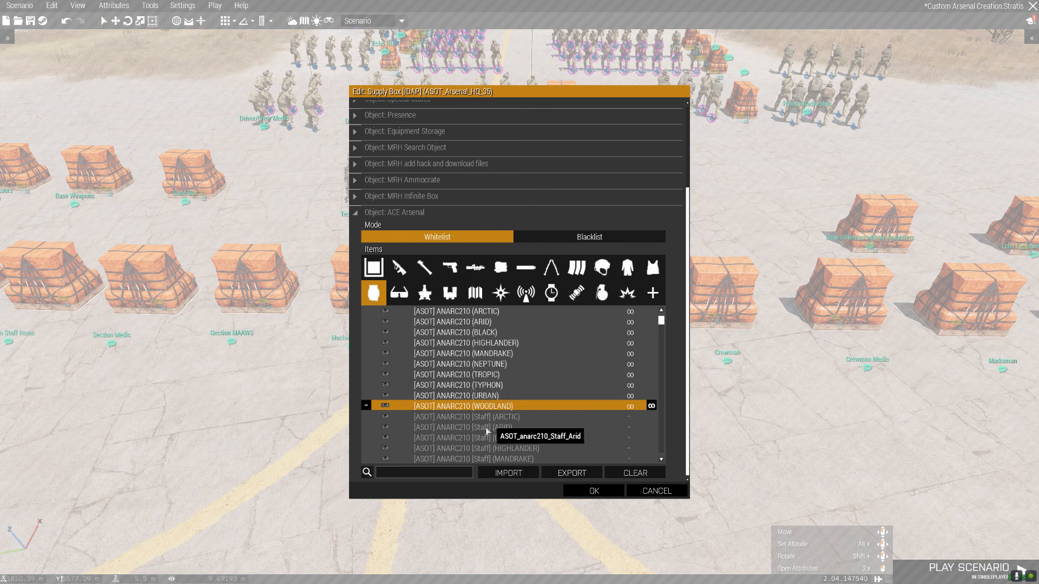
pyautogui.scroll(-4, 493, 422)
pyautogui.scroll(-2, 493, 420)
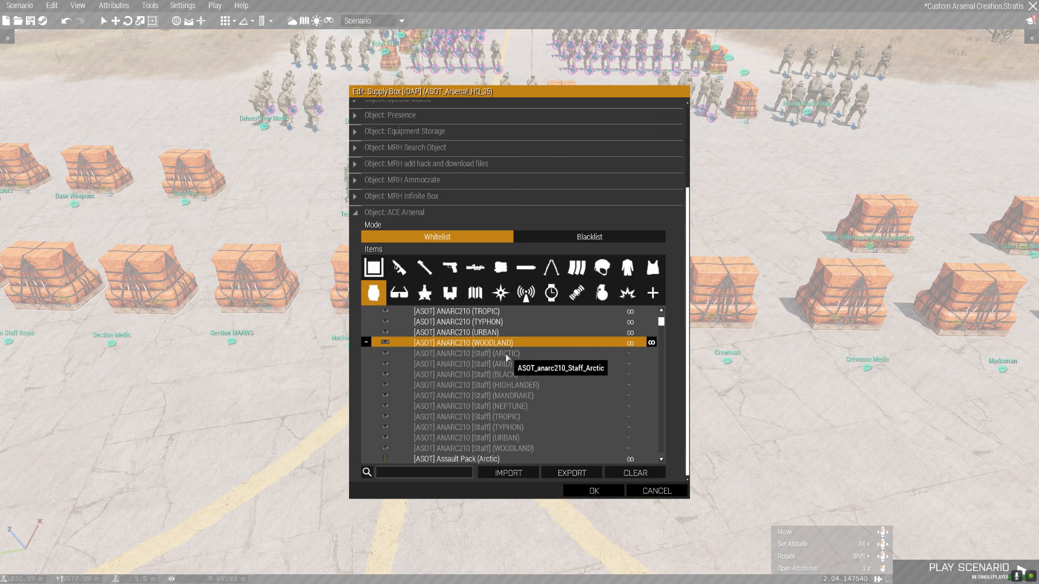
pyautogui.scroll(7, 510, 364)
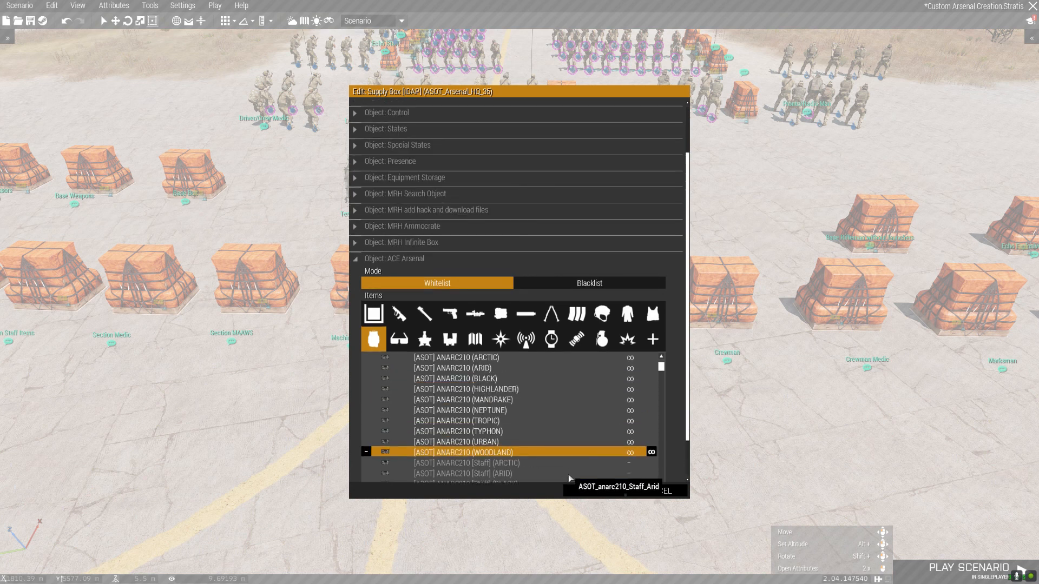
pyautogui.click(589, 485)
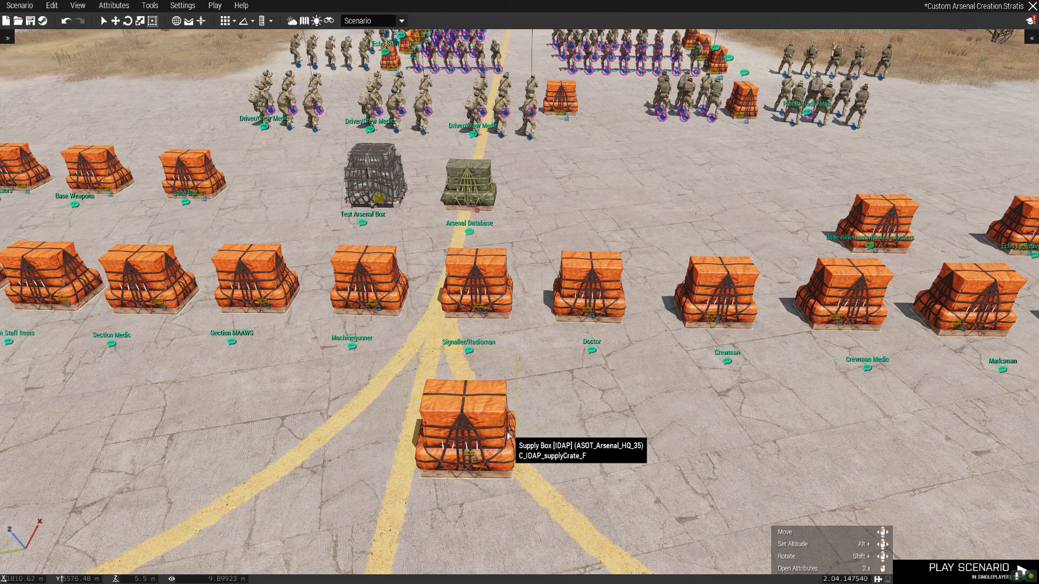
# Reopen the signaller crate's ACE Arsenal whitelist and add the Laser Designators in Khaki, Olive, Sand and Hex.
pyautogui.scroll(2, 505, 387)
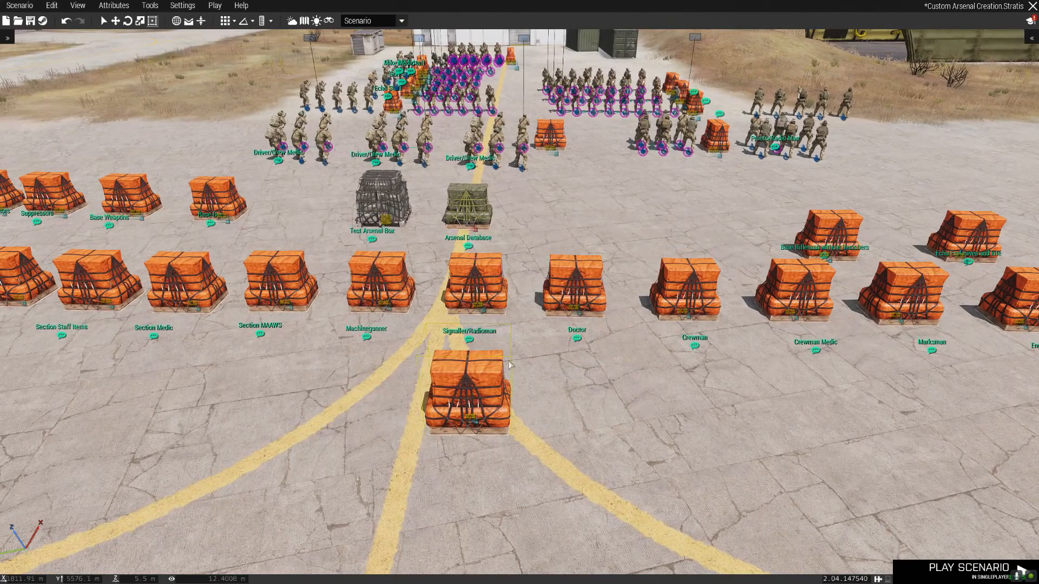
pyautogui.scroll(2, 467, 469)
pyautogui.doubleClick(466, 467)
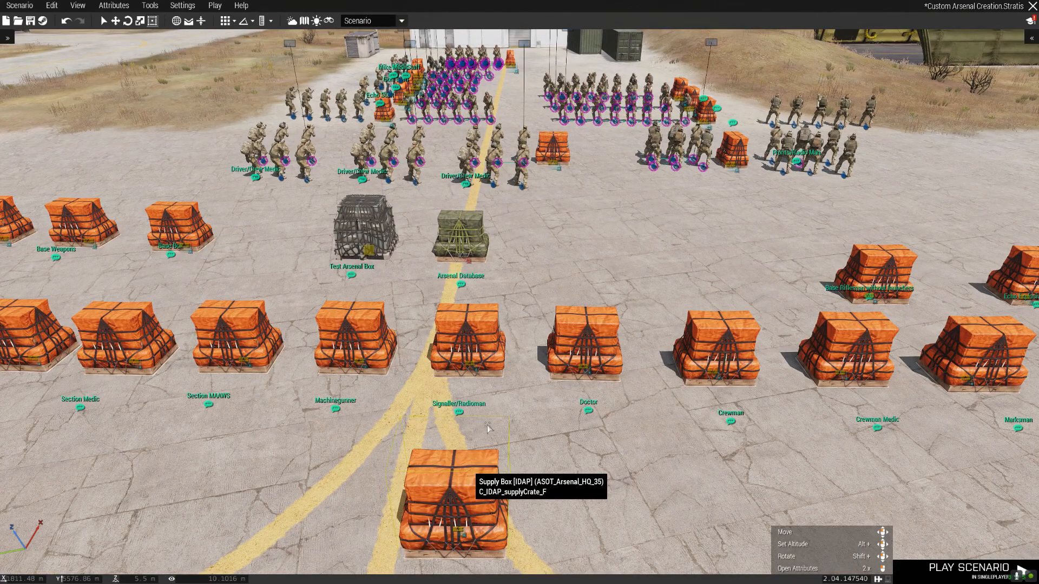
pyautogui.scroll(-1, 695, 347)
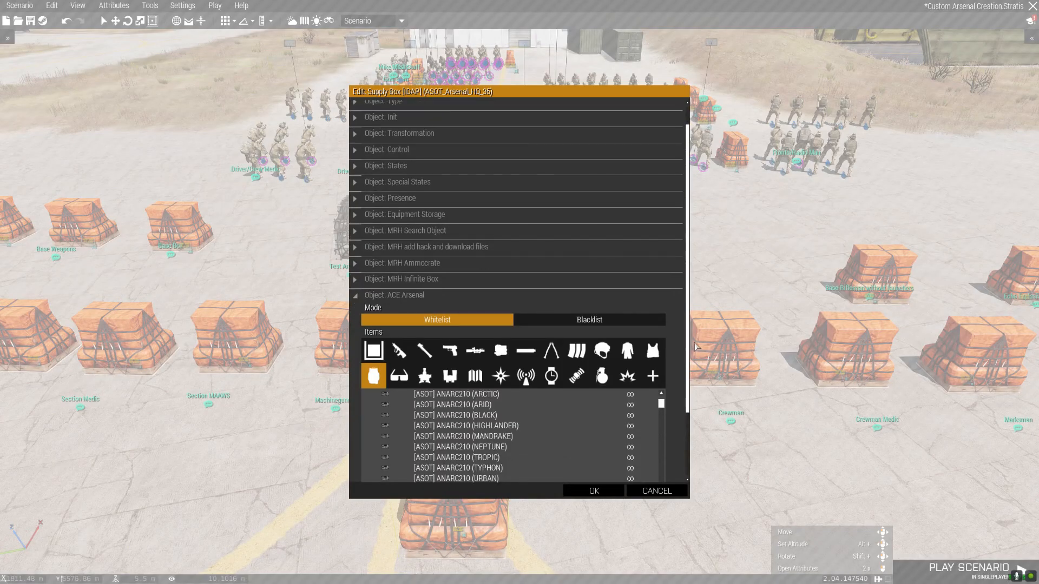
pyautogui.click(450, 376)
pyautogui.scroll(-3, 677, 372)
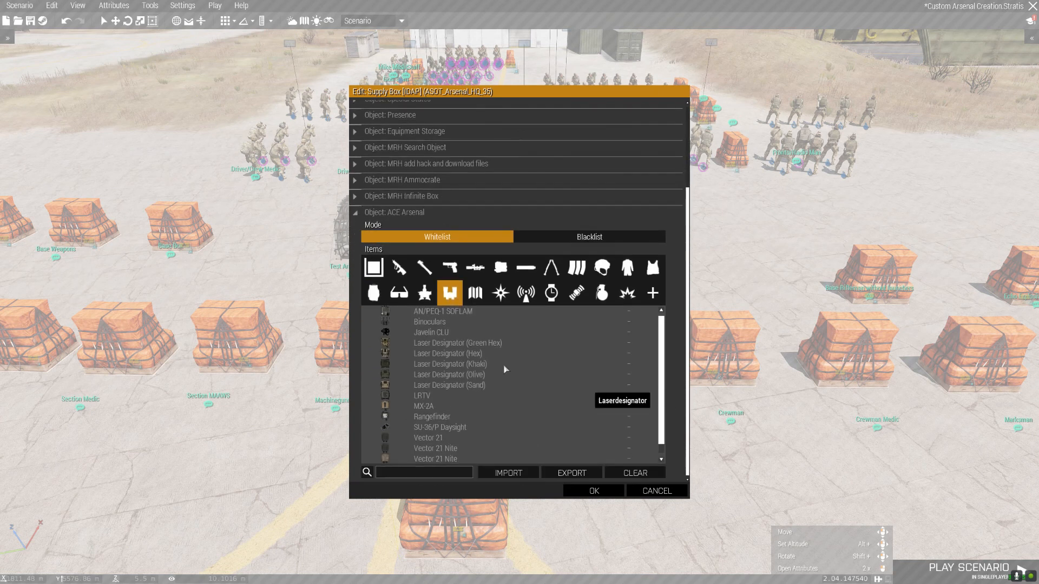
pyautogui.click(474, 364)
pyautogui.click(483, 374)
pyautogui.click(490, 384)
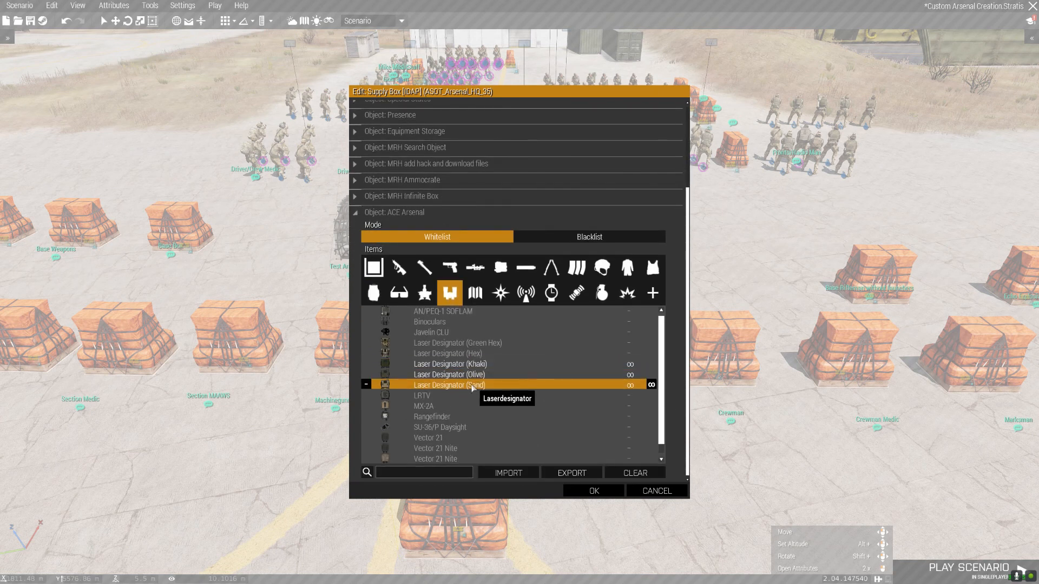
pyautogui.click(477, 354)
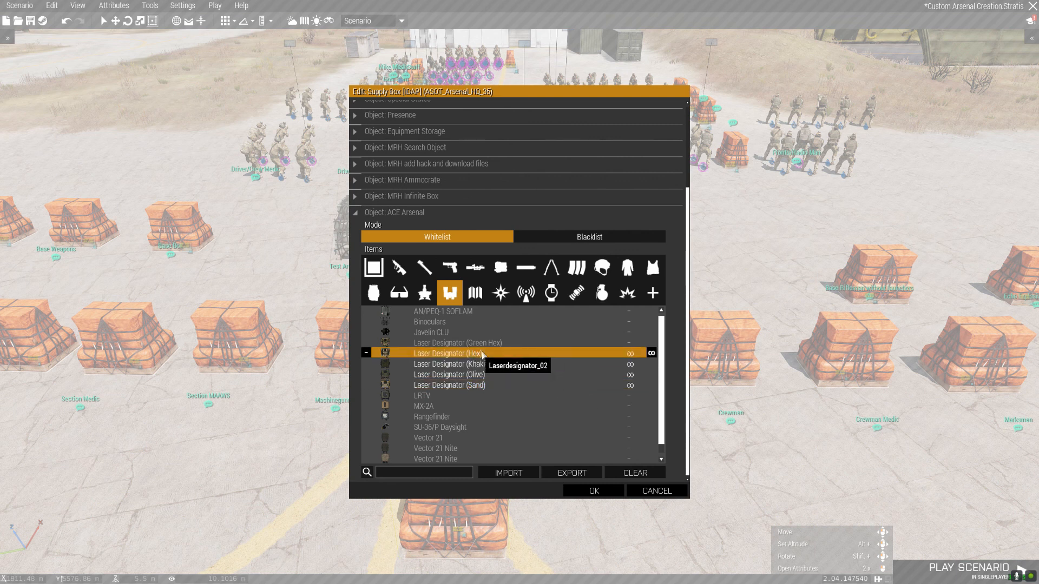
# Search the crate's items for "batt", whitelist the Designator Batteries among the magazines, and apply the changes.
pyautogui.click(653, 298)
pyautogui.click(437, 451)
pyautogui.click(435, 474)
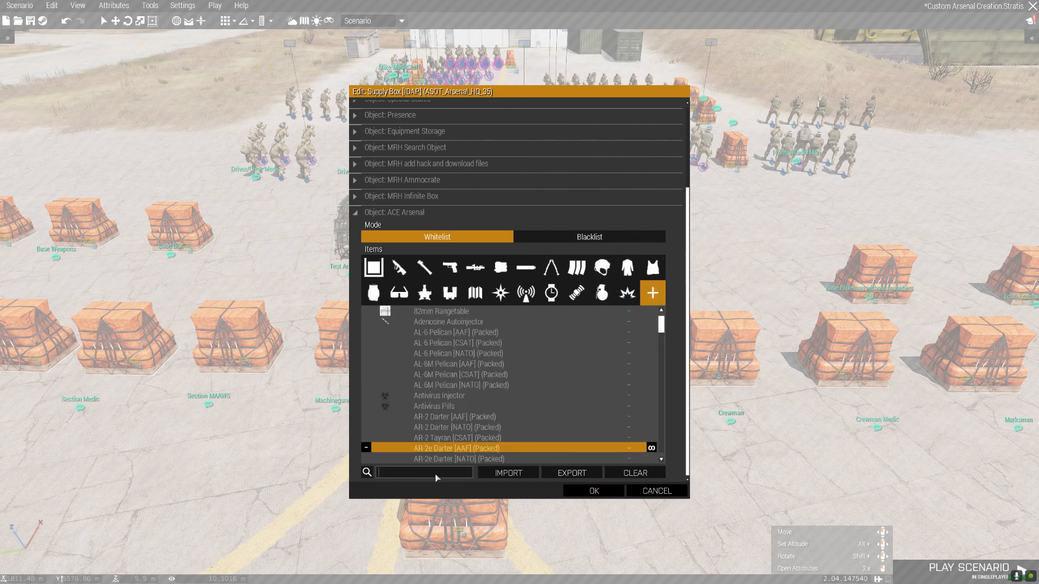
pyautogui.write('batt')
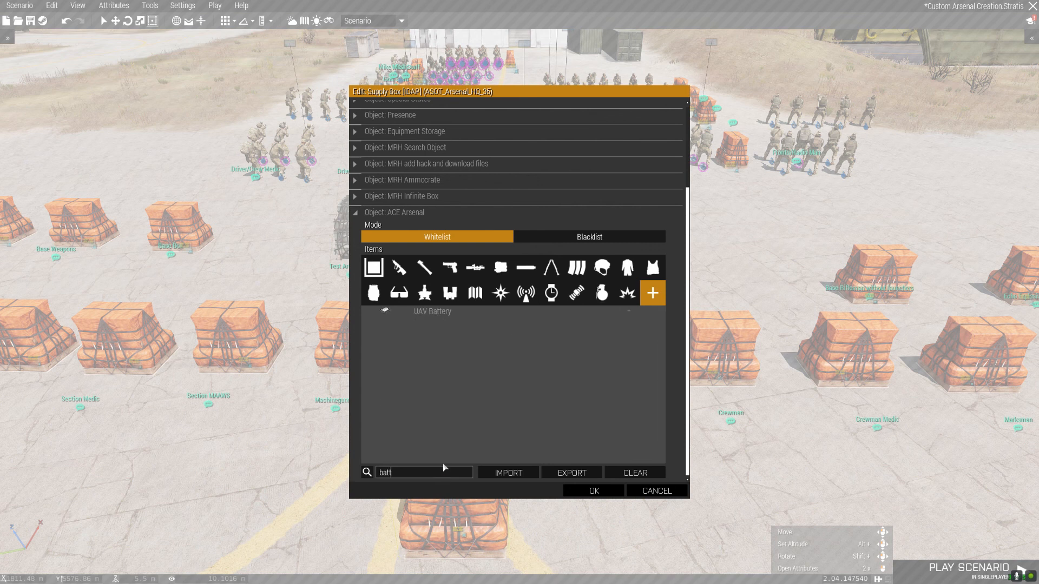
pyautogui.click(578, 271)
pyautogui.click(448, 313)
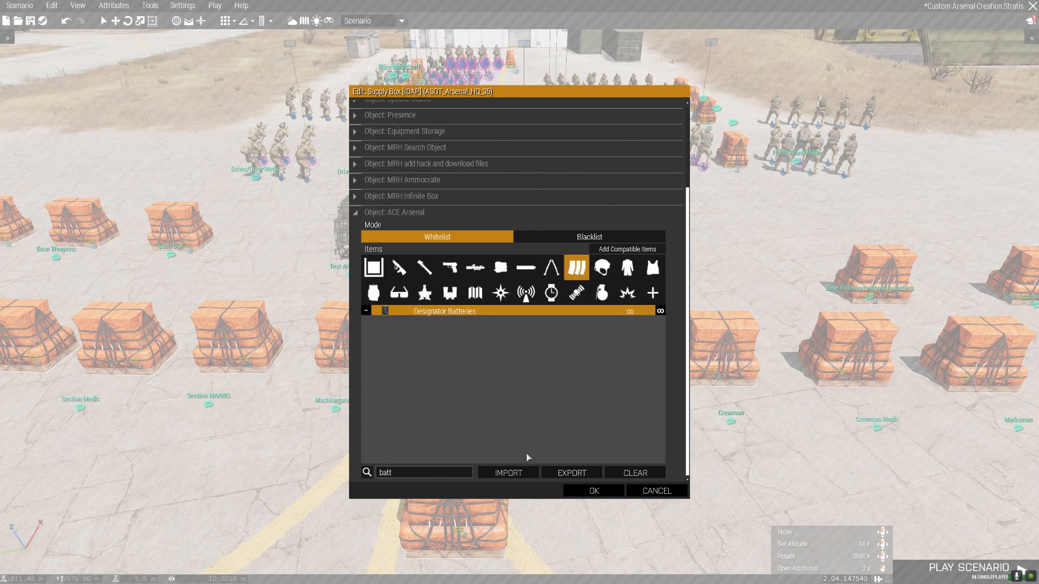
pyautogui.click(594, 492)
# Paste another base crate copy in front of the Section Medic crate and open the miscellaneous items of its whitelist.
pyautogui.scroll(3, 592, 466)
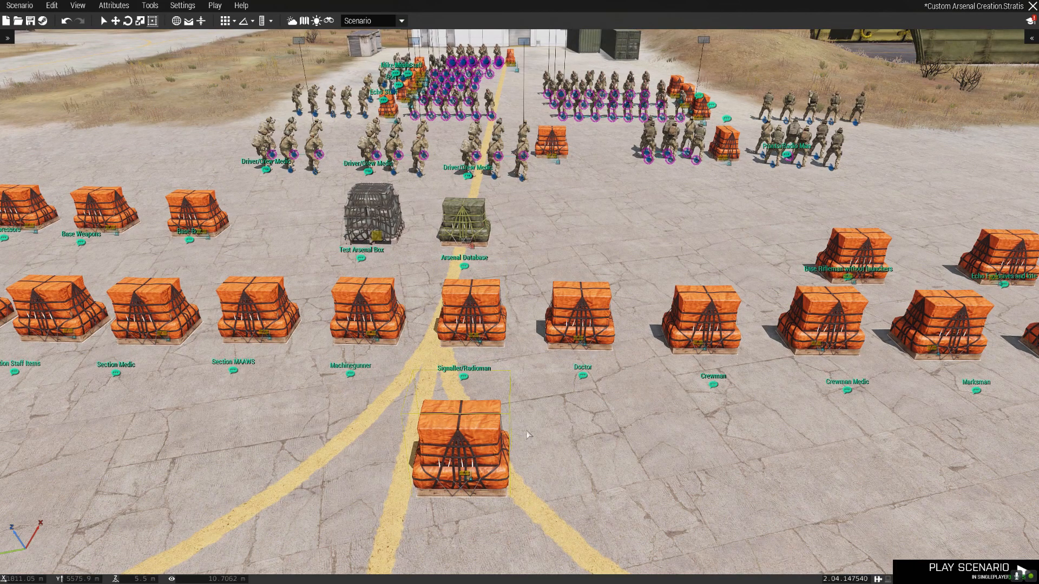
pyautogui.press('a')
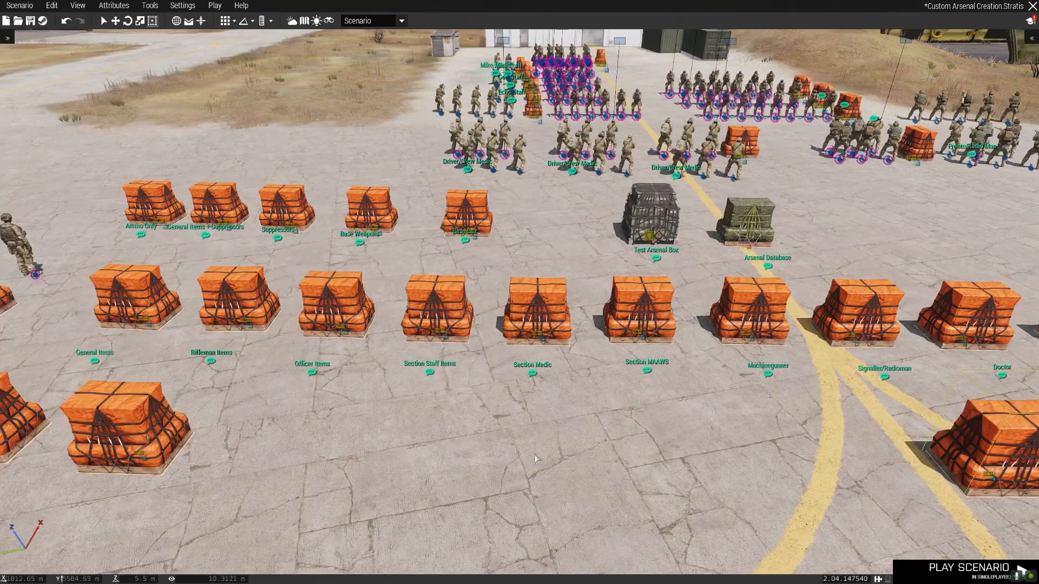
pyautogui.hotkey('ctrl', 'v')
pyautogui.moveTo(539, 456); pyautogui.dragTo(548, 460)
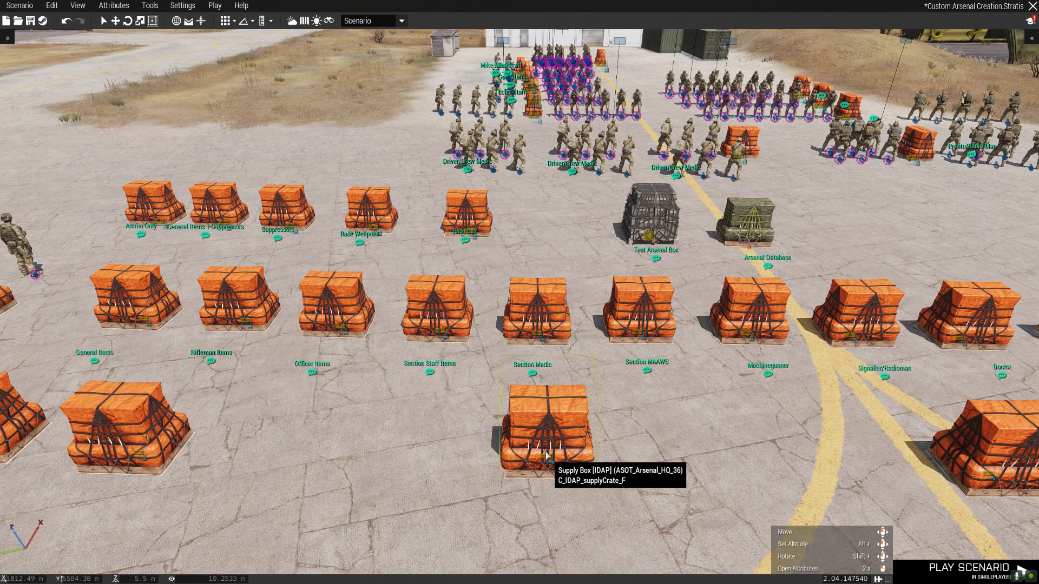
pyautogui.doubleClick(547, 456)
pyautogui.scroll(-5, 669, 364)
pyautogui.click(659, 301)
# Whitelist the Morphine Autoinjector and the Surgical Kit for the section medic crate and apply the changes.
pyautogui.scroll(-10, 663, 362)
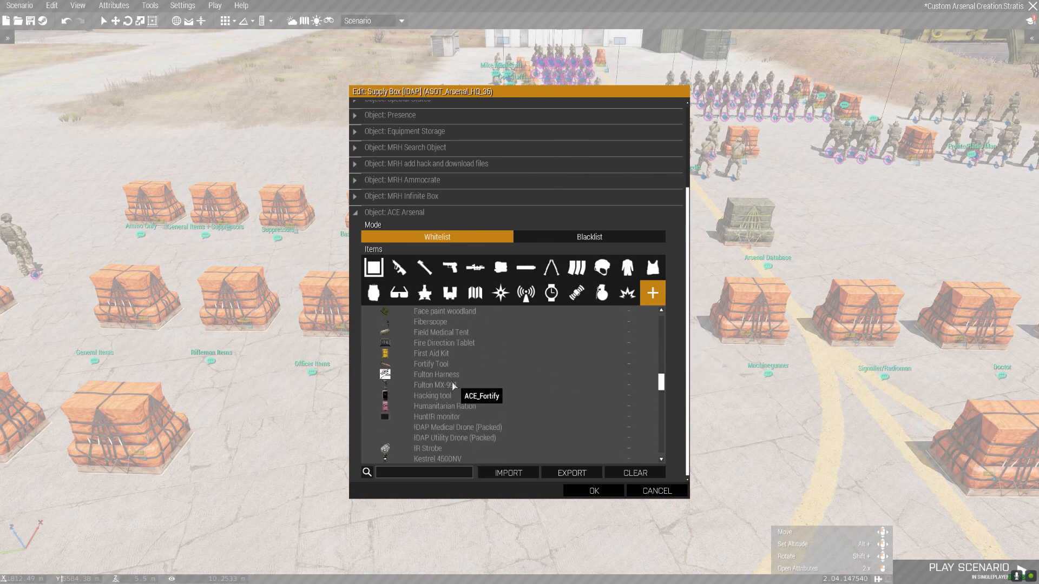
pyautogui.scroll(-6, 444, 407)
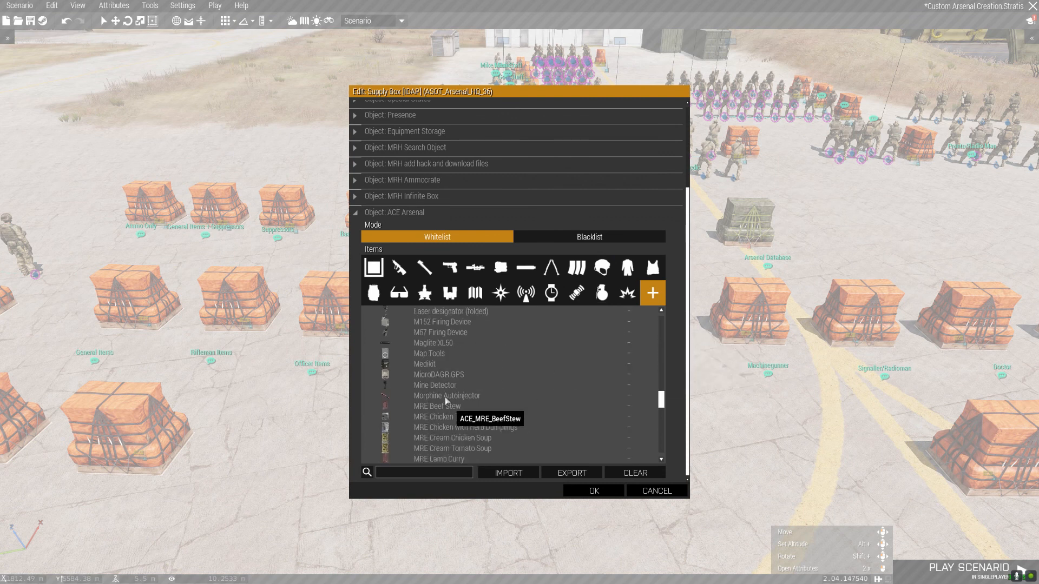
pyautogui.click(451, 397)
pyautogui.moveTo(661, 401); pyautogui.dragTo(616, 430)
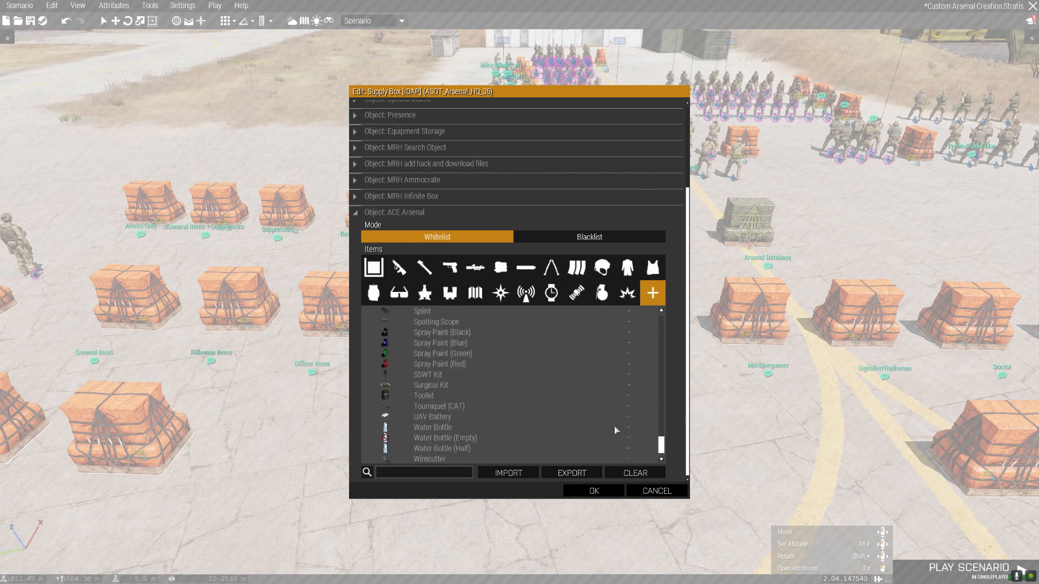
pyautogui.click(458, 385)
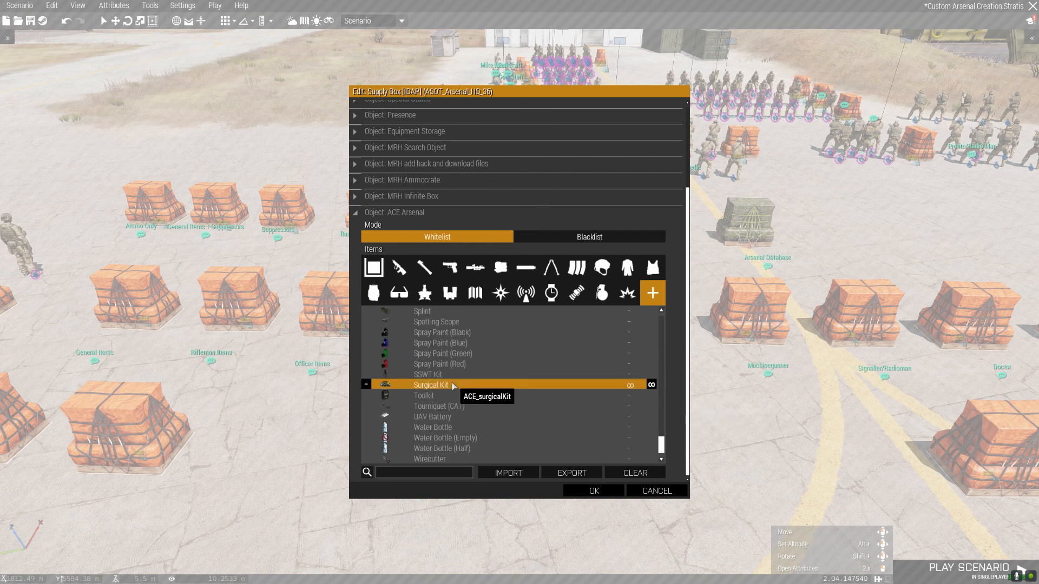
pyautogui.click(604, 491)
# Survey the role crates from Trainer and Recruit across to the Gunner, Mike Section Staff and Mike Medics crates.
pyautogui.press('d')
pyautogui.moveTo(553, 473); pyautogui.dragTo(552, 463, button='right')
pyautogui.press('a')
pyautogui.press('a')
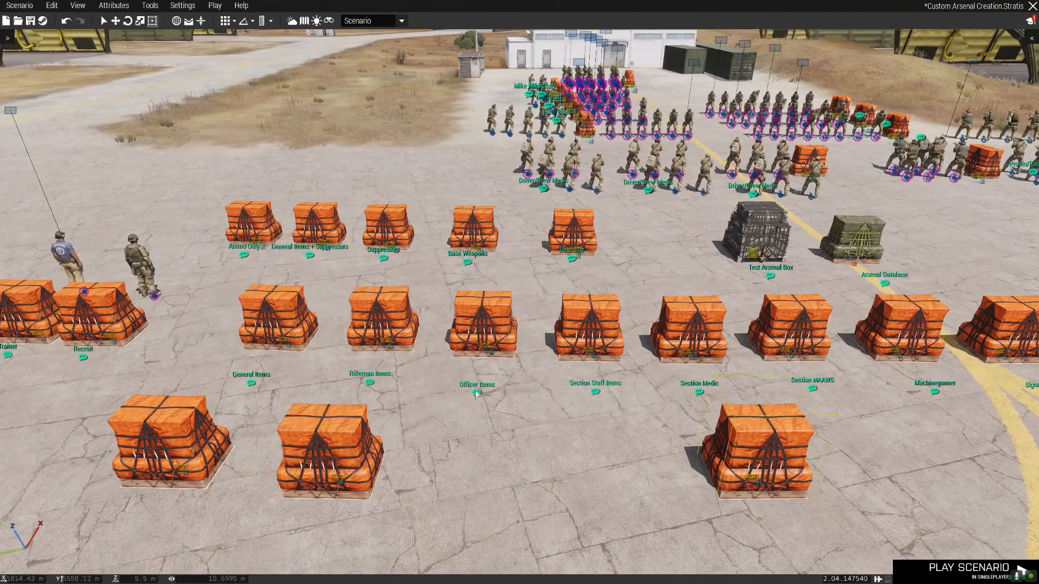
pyautogui.press('a')
pyautogui.press('d')
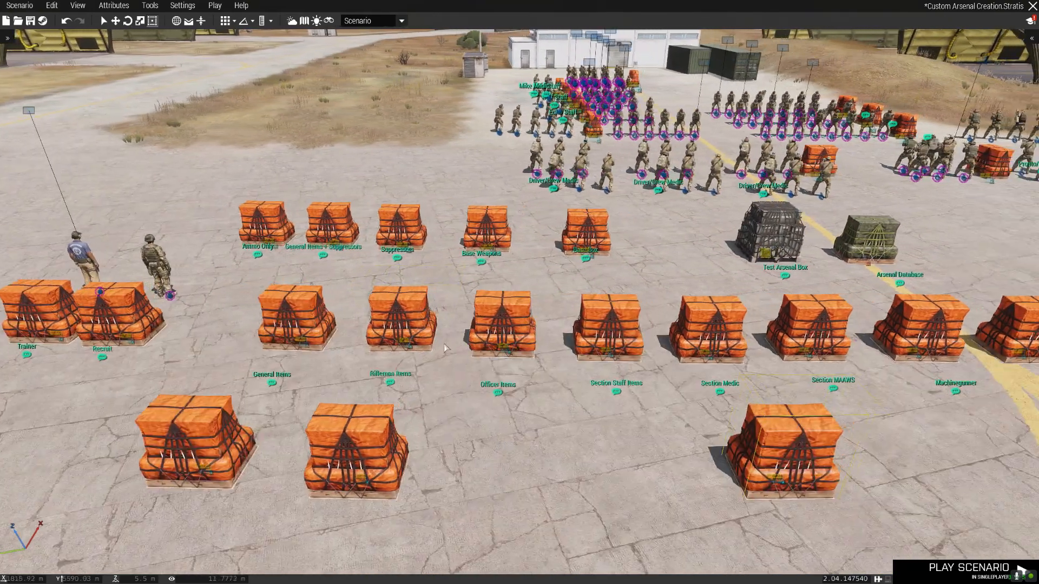
pyautogui.press('d')
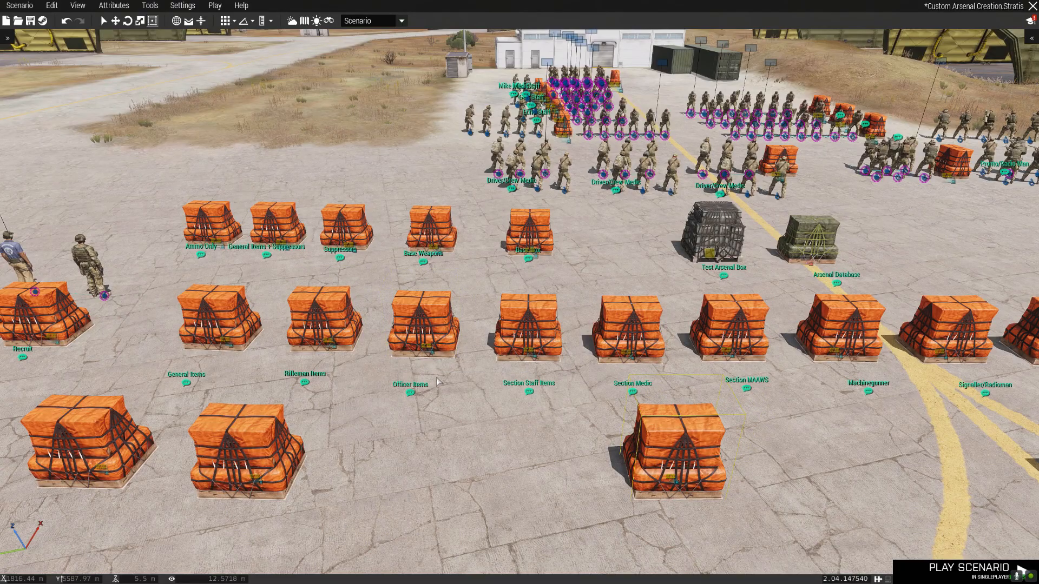
pyautogui.press('d')
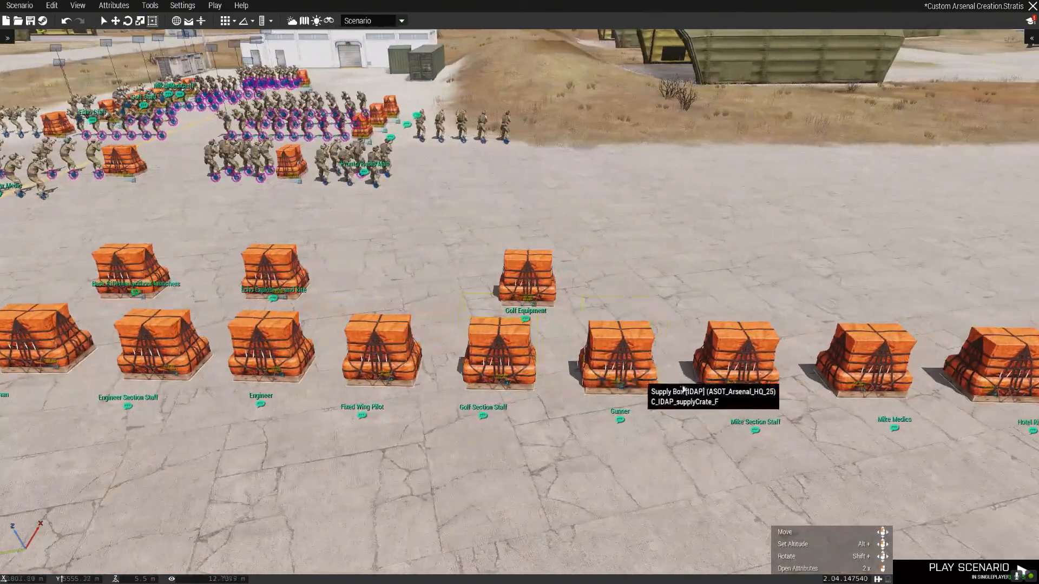
# Survey the row of role crates from Officer Items across to the Mike Medics and Hotel Pilots crates.
pyautogui.press('a')
pyautogui.scroll(-4, 622, 412)
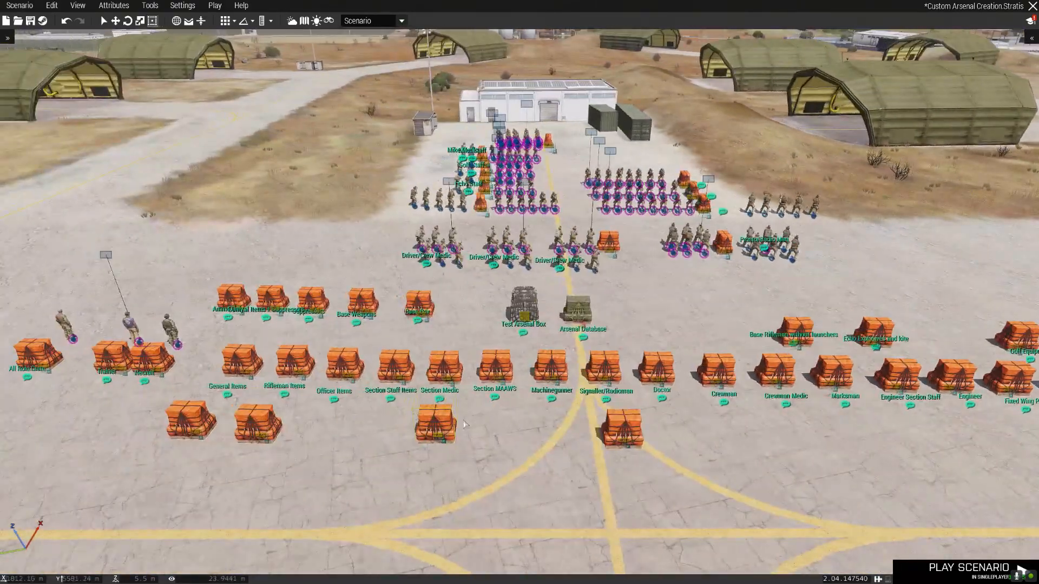
pyautogui.scroll(3, 457, 428)
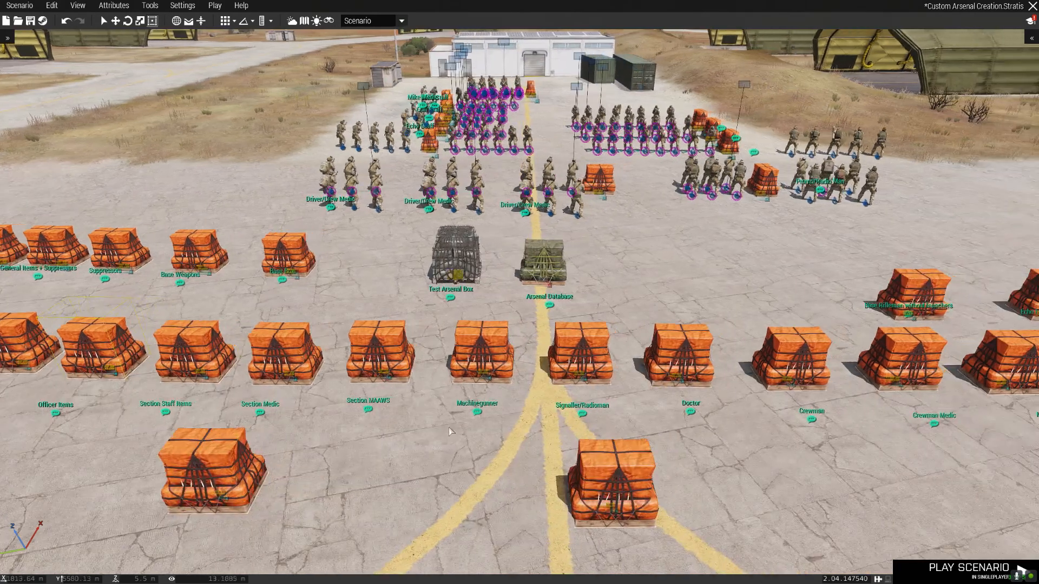
pyautogui.press('d')
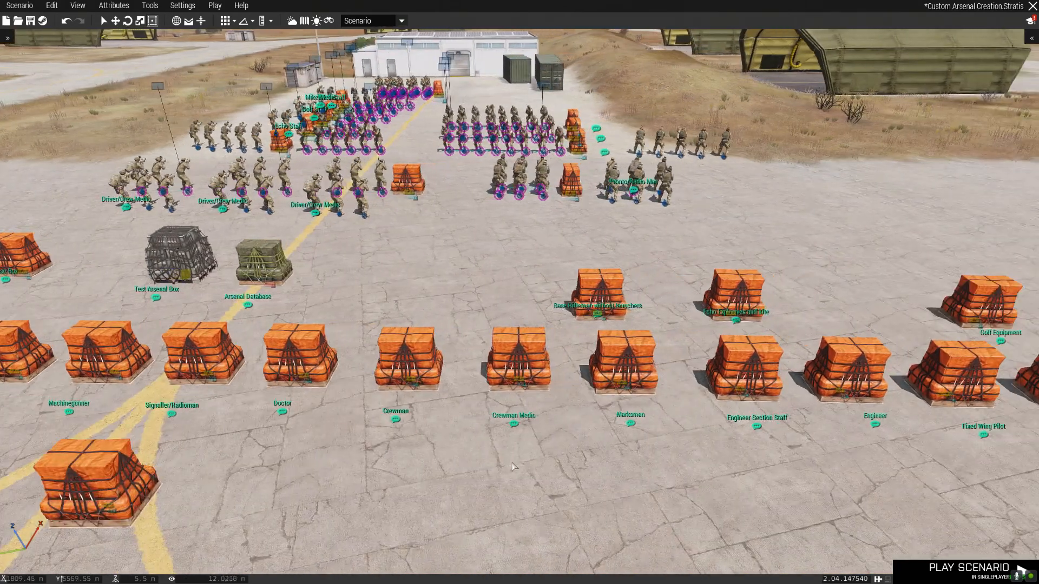
pyautogui.press('d')
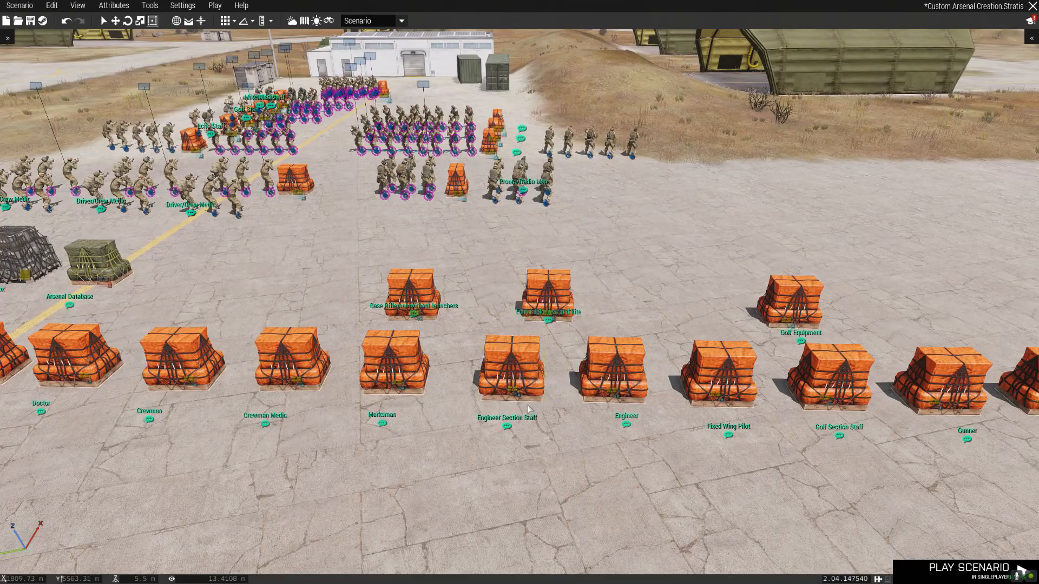
pyautogui.press('a')
pyautogui.press('a')
pyautogui.moveTo(537, 399); pyautogui.dragTo(516, 396, button='right')
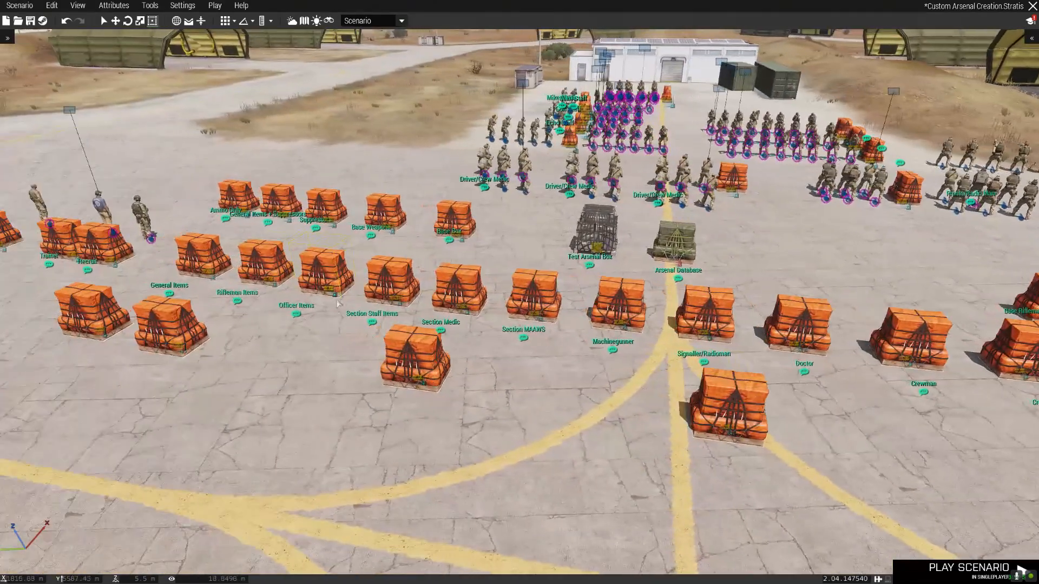
pyautogui.press('d')
pyautogui.moveTo(503, 342); pyautogui.dragTo(541, 342, button='right')
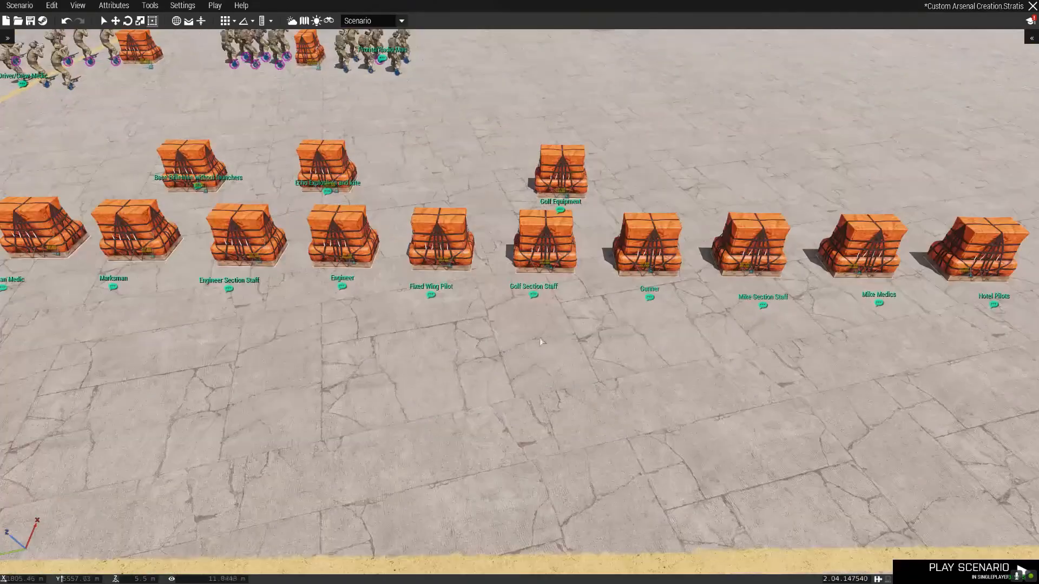
pyautogui.press('a')
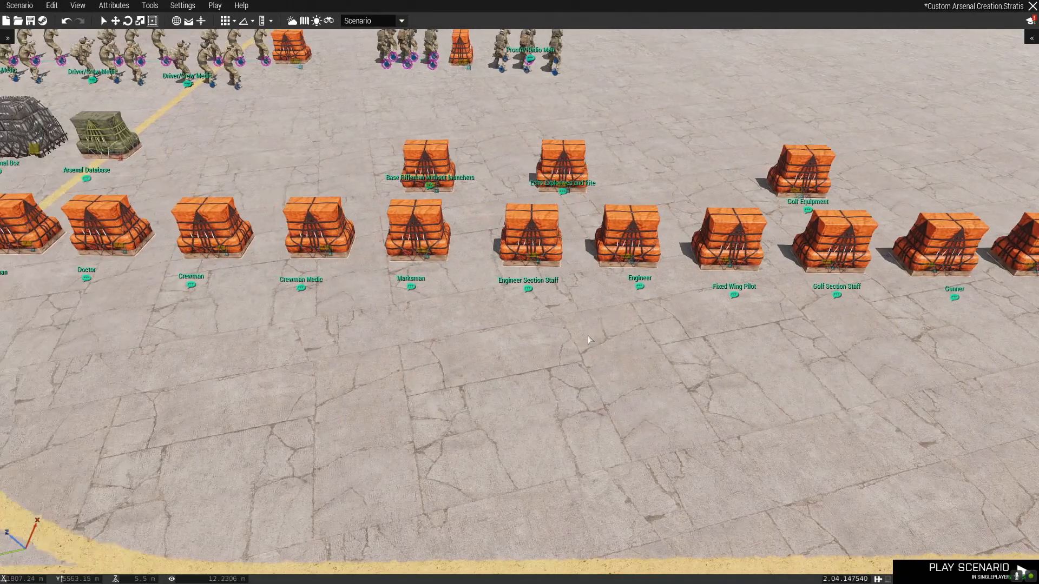
pyautogui.press('a')
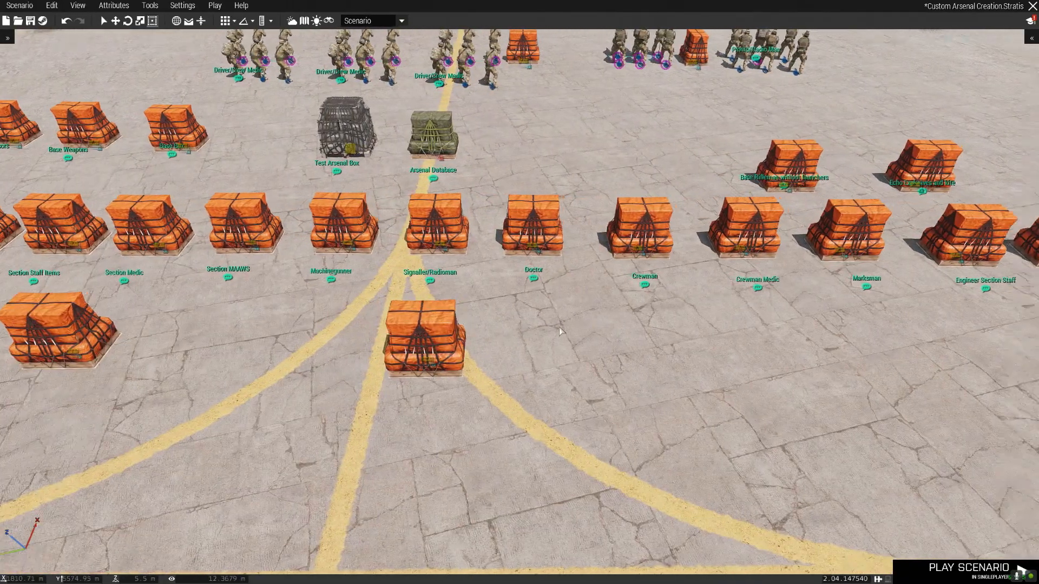
pyautogui.press('d')
pyautogui.press('w')
pyautogui.press('w')
pyautogui.press('a')
pyautogui.scroll(-1, 548, 326)
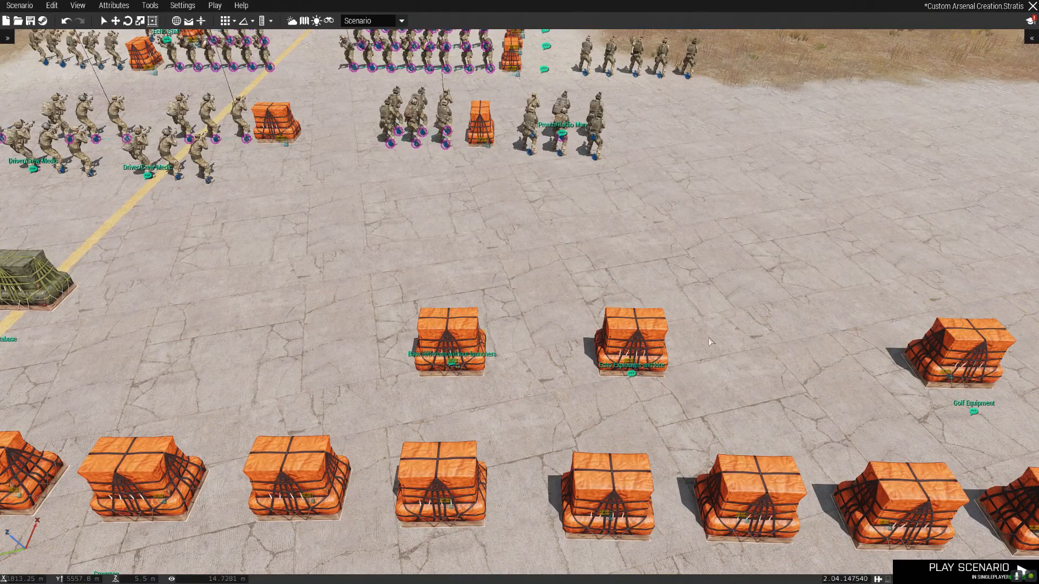
# Examine the shared Base Rifleman without launchers and Echo explosives crates behind the Marksman and Engineer crates.
pyautogui.moveTo(483, 334); pyautogui.dragTo(475, 327, button='right')
pyautogui.scroll(2, 476, 326)
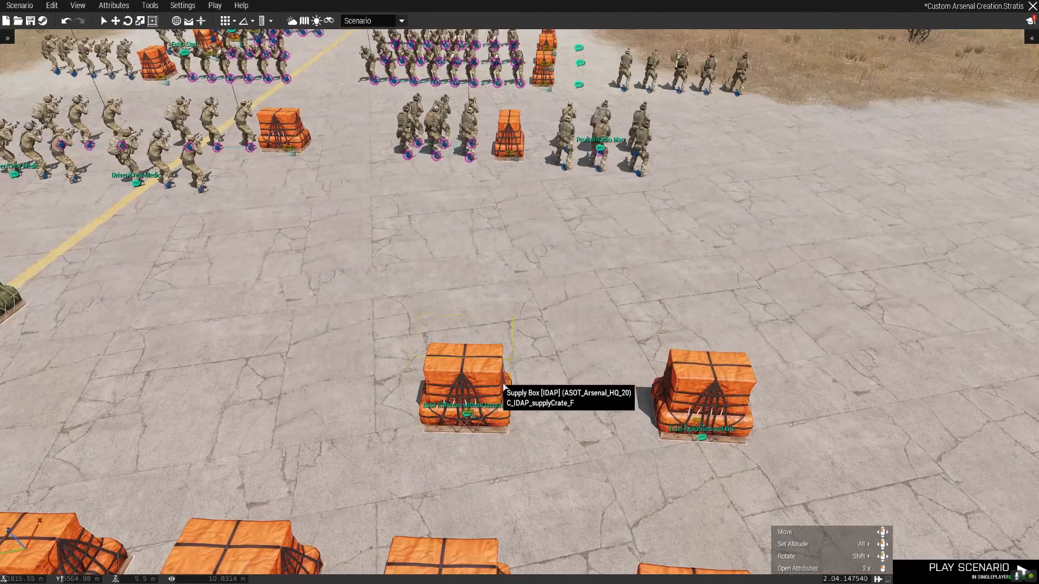
pyautogui.press('s')
pyautogui.moveTo(507, 381); pyautogui.dragTo(513, 373, button='right')
pyautogui.press('d')
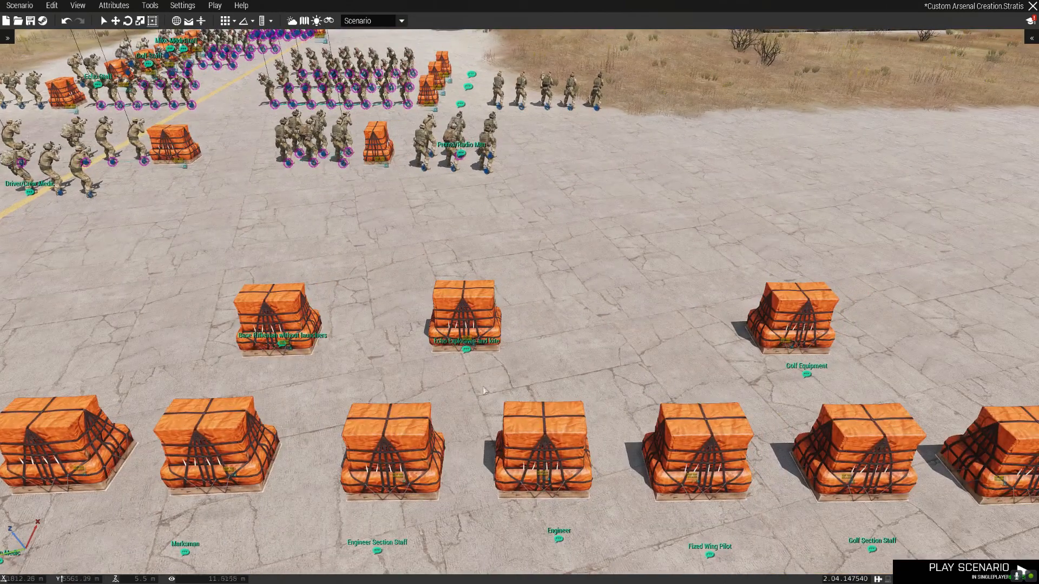
pyautogui.press('a')
pyautogui.press('d')
pyautogui.press('d')
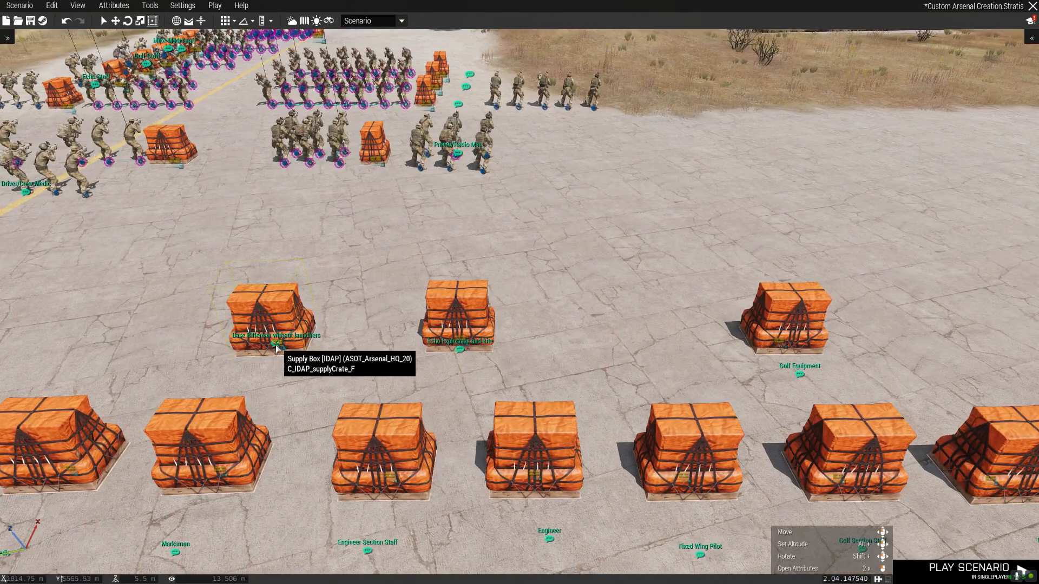
pyautogui.press('a')
pyautogui.press('s')
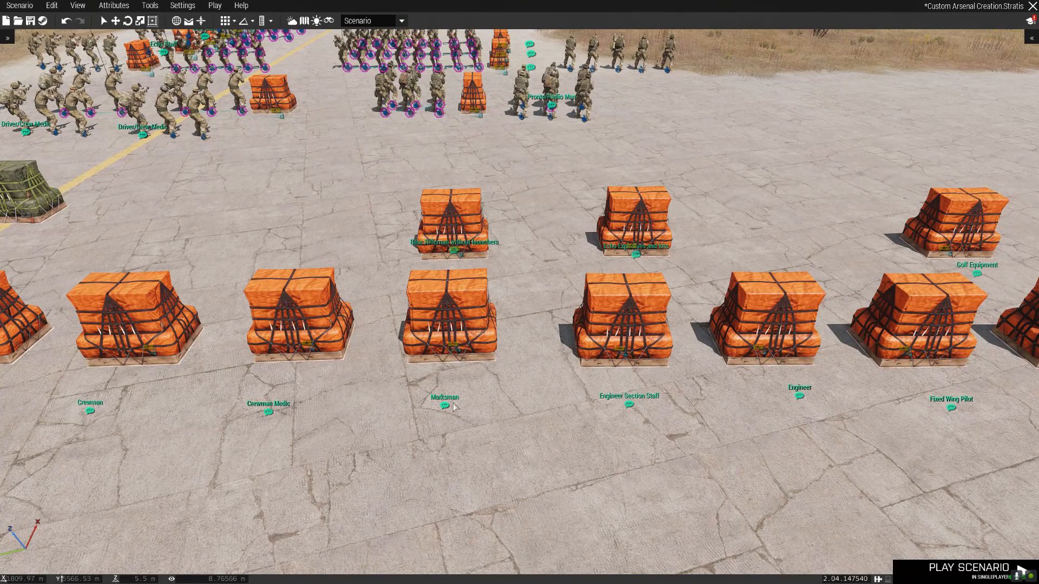
pyautogui.press('d')
pyautogui.press('w')
pyautogui.press('s')
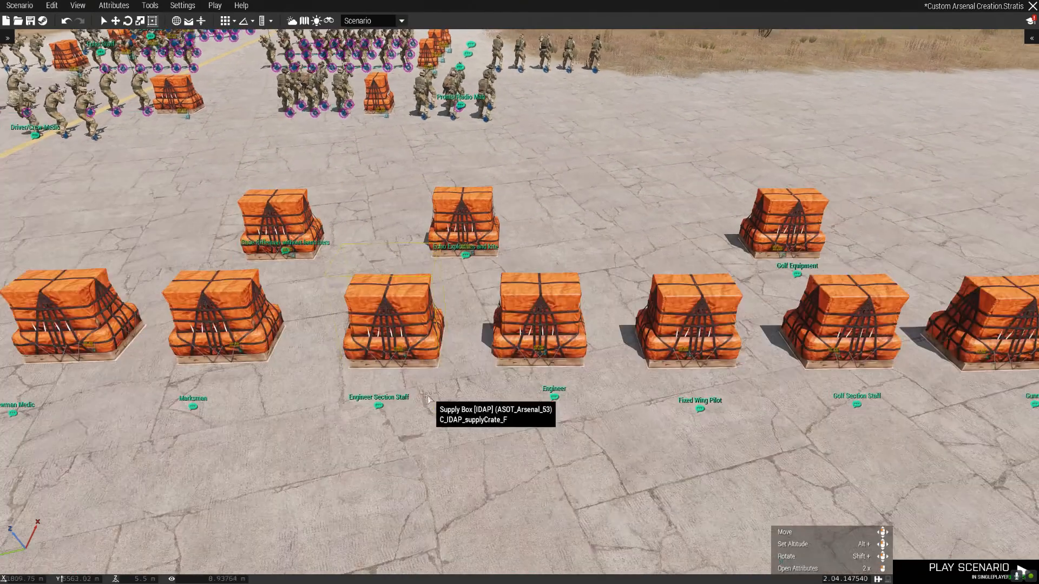
pyautogui.press('w')
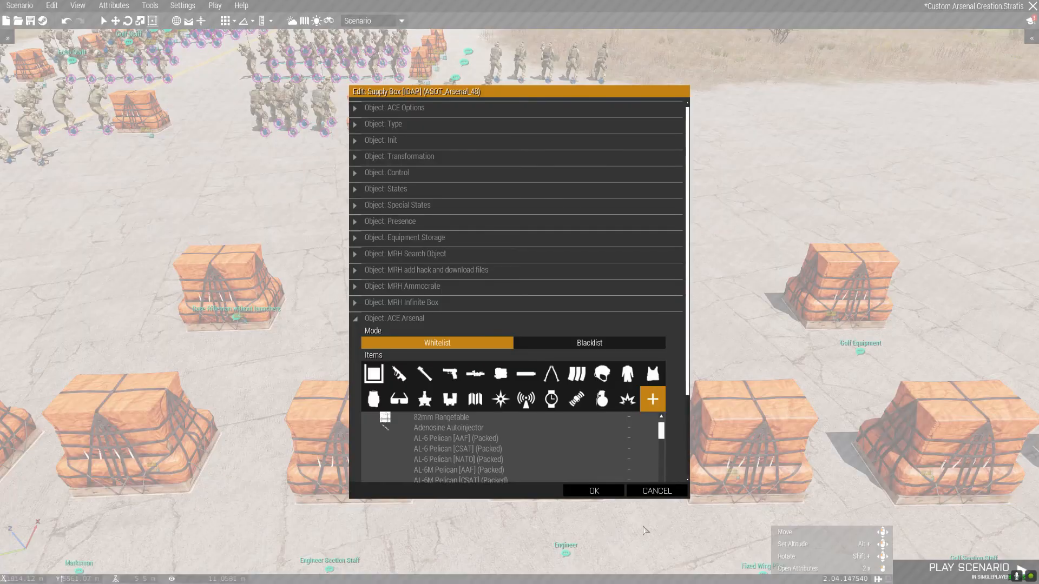
# Close the crate's attributes unchanged and correct the title of its comment to "Echo Explosives and kit".
pyautogui.click(654, 492)
pyautogui.doubleClick(455, 324)
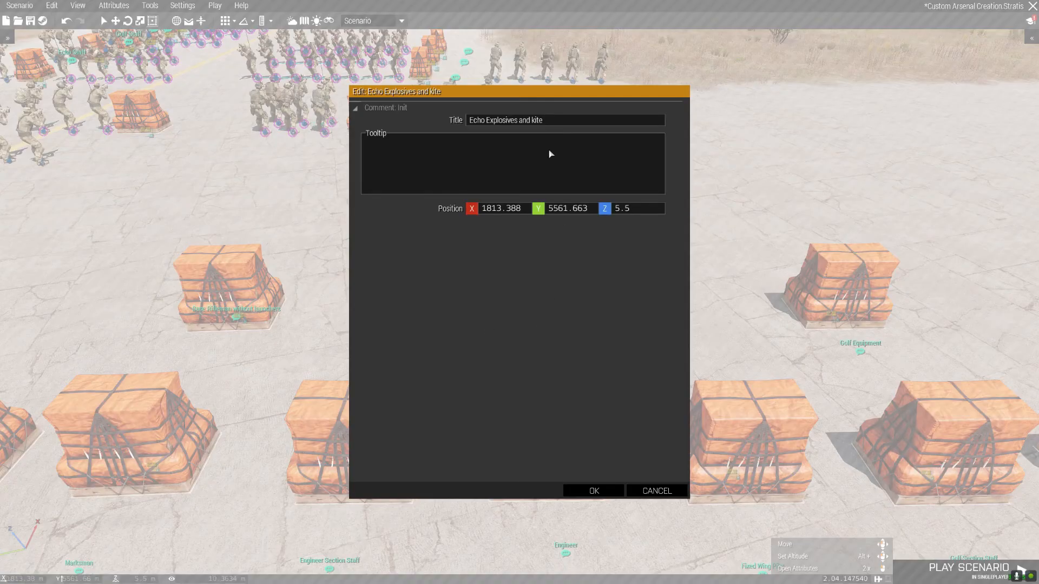
pyautogui.press('BackSpace')
pyautogui.click(594, 491)
# Examine the Golf Equipment crate together with the Golf Section Staff and Gunner crates in front of it.
pyautogui.scroll(3, 553, 313)
pyautogui.scroll(-2, 553, 313)
pyautogui.press('d')
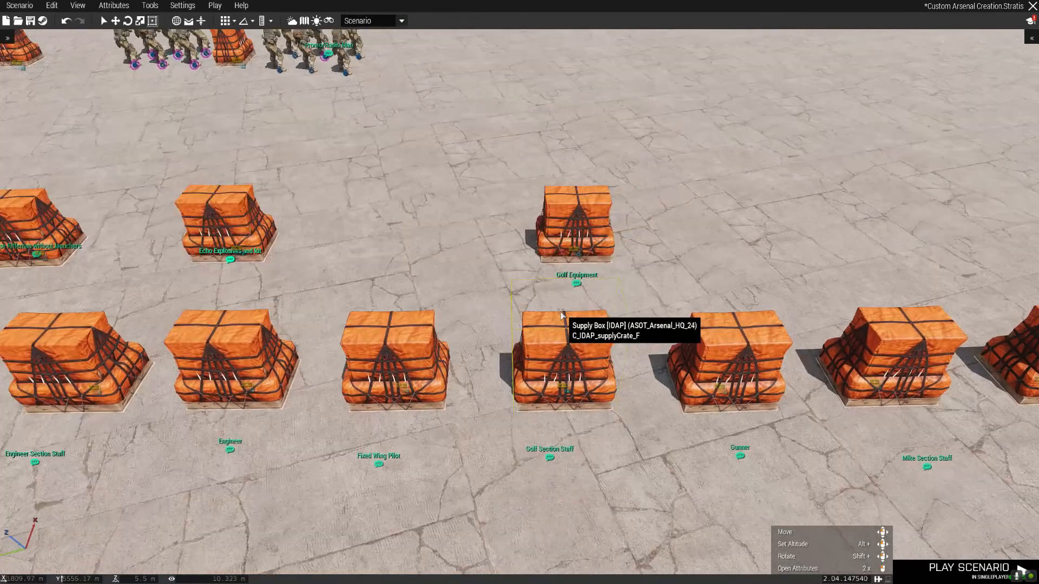
pyautogui.press('w')
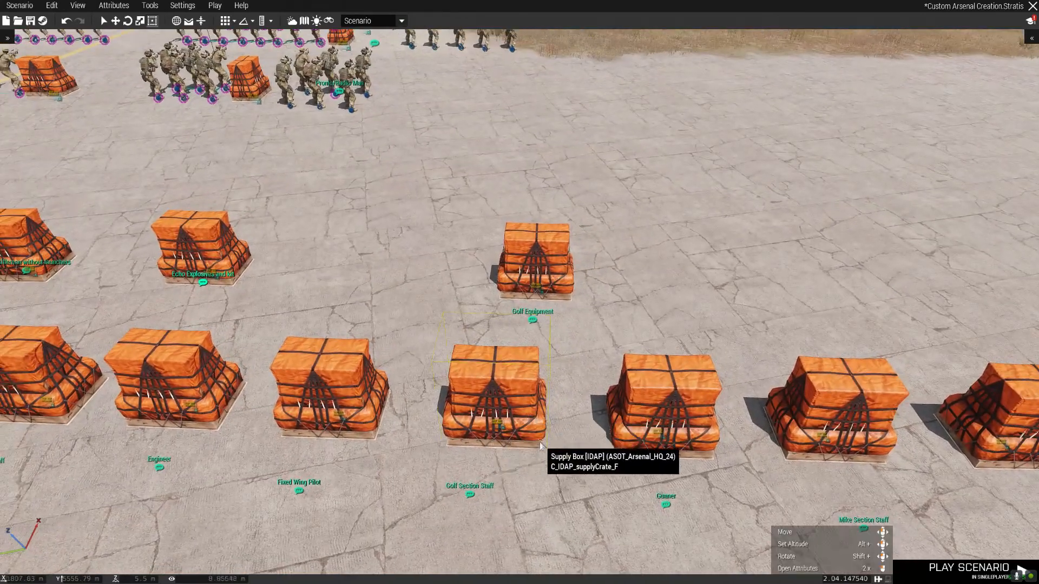
pyautogui.scroll(2, 574, 301)
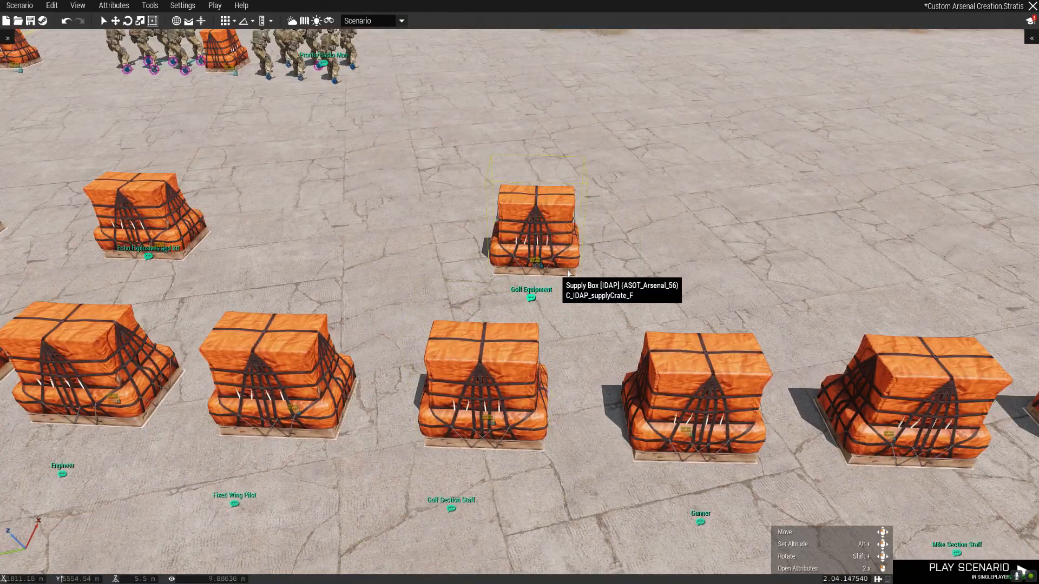
pyautogui.moveTo(506, 270); pyautogui.dragTo(612, 306)
pyautogui.scroll(-5, 617, 308)
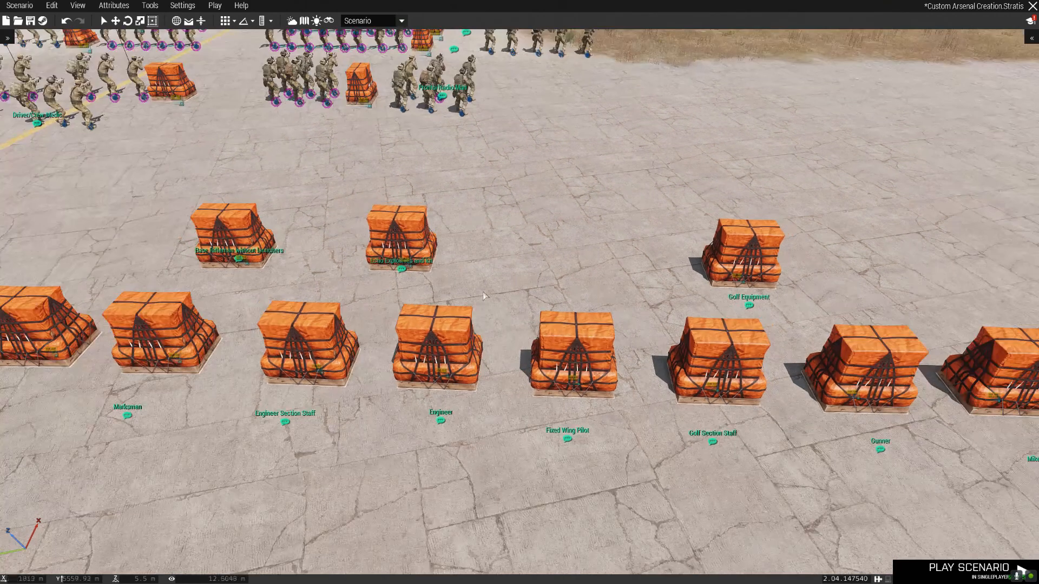
pyautogui.scroll(3, 515, 274)
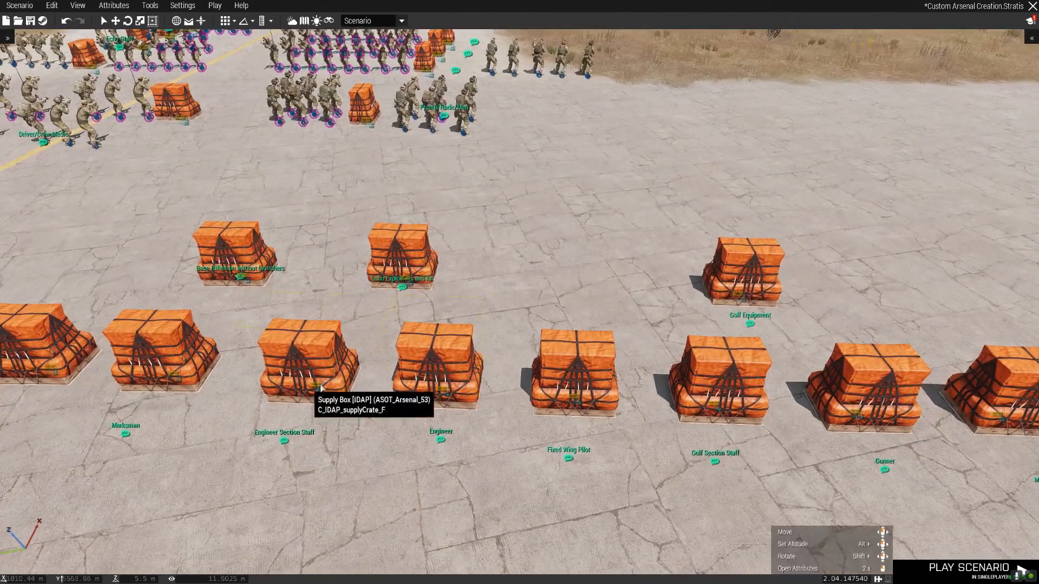
# Compare the Engineer Section Staff and Engineer crates with the Echo Explosives and kit crate behind them.
pyautogui.press('a')
pyautogui.moveTo(460, 333); pyautogui.dragTo(472, 328, button='right')
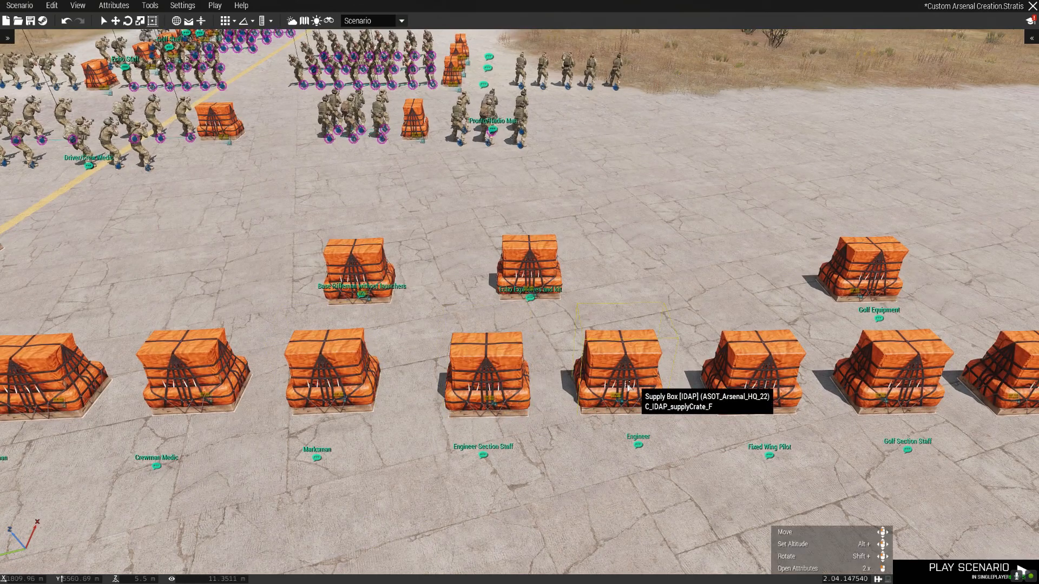
pyautogui.scroll(2, 565, 389)
pyautogui.press('a')
pyautogui.press('d')
pyautogui.moveTo(540, 381)
pyautogui.mouseDown(button='right')
pyautogui.moveTo(527, 378)
pyautogui.moveTo(537, 377)
pyautogui.mouseUp(button='right')
pyautogui.press('d')
pyautogui.press('a')
pyautogui.moveTo(524, 337)
pyautogui.mouseDown(button='right')
pyautogui.moveTo(521, 346)
pyautogui.moveTo(524, 336)
pyautogui.mouseUp(button='right')
pyautogui.scroll(-2, 524, 336)
pyautogui.scroll(2, 481, 436)
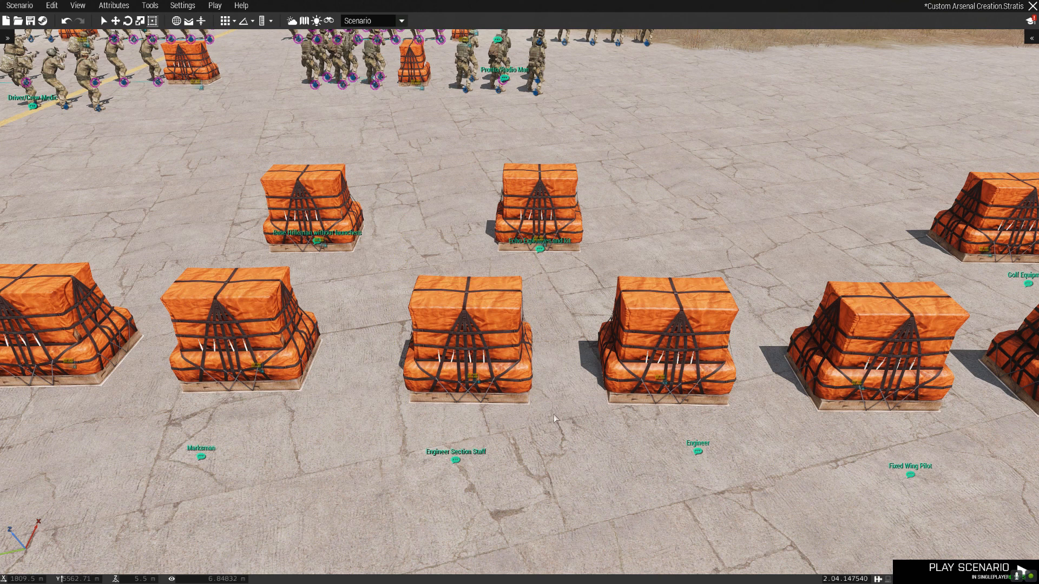
pyautogui.press('w')
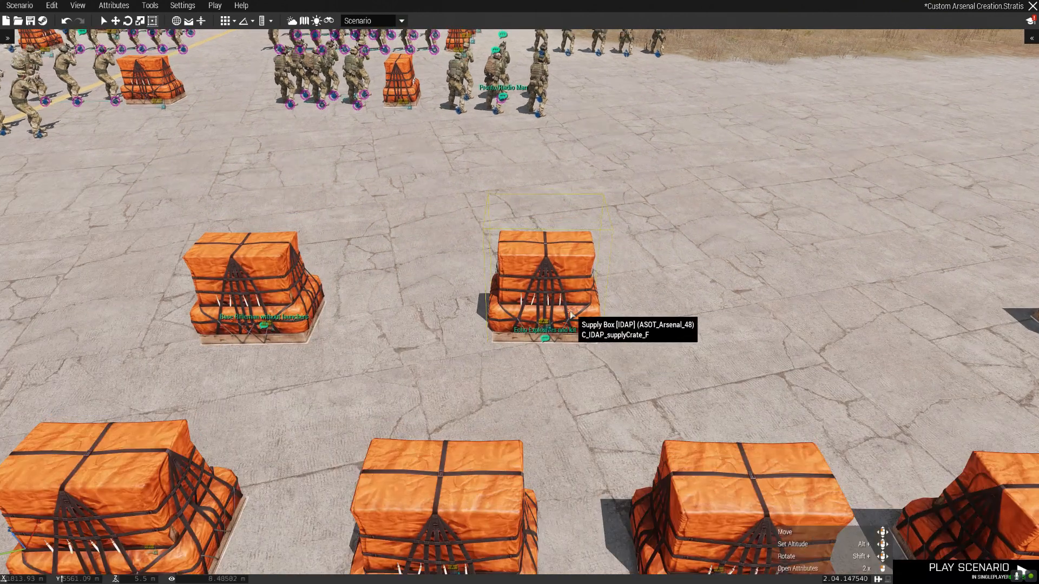
pyautogui.press('d')
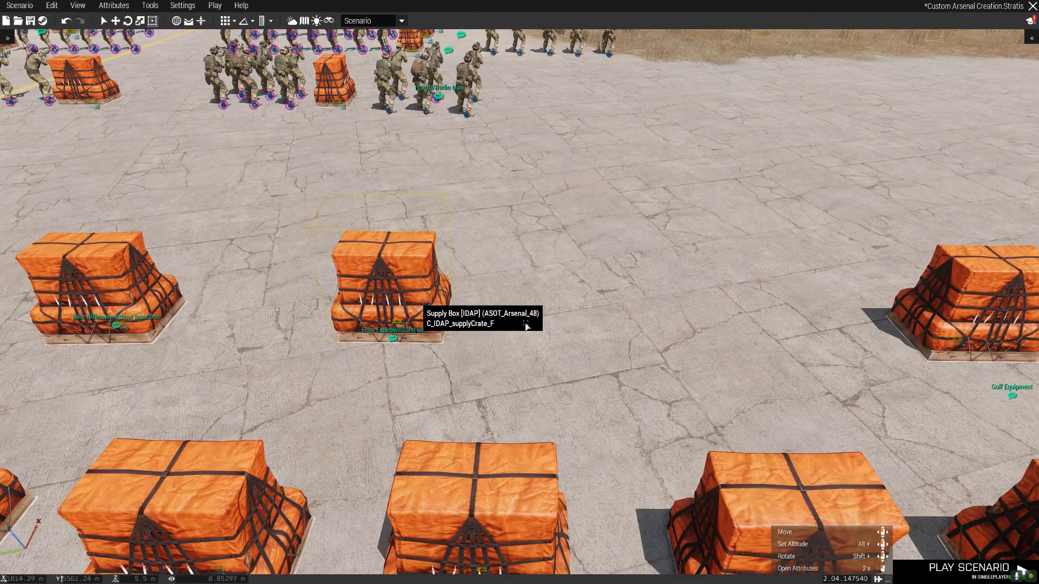
# Open the Echo Explosives and kit crate's ACE Arsenal whitelist and review its miscellaneous items and the VMH3 and VMM3 handgun entries.
pyautogui.doubleClick(526, 325)
pyautogui.scroll(-3, 649, 280)
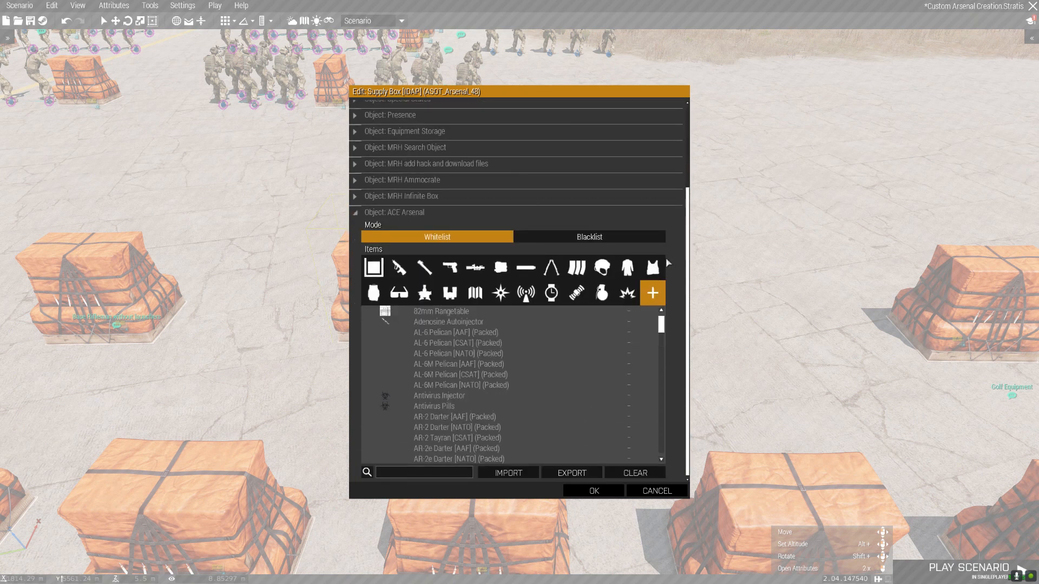
pyautogui.moveTo(667, 333); pyautogui.dragTo(685, 395)
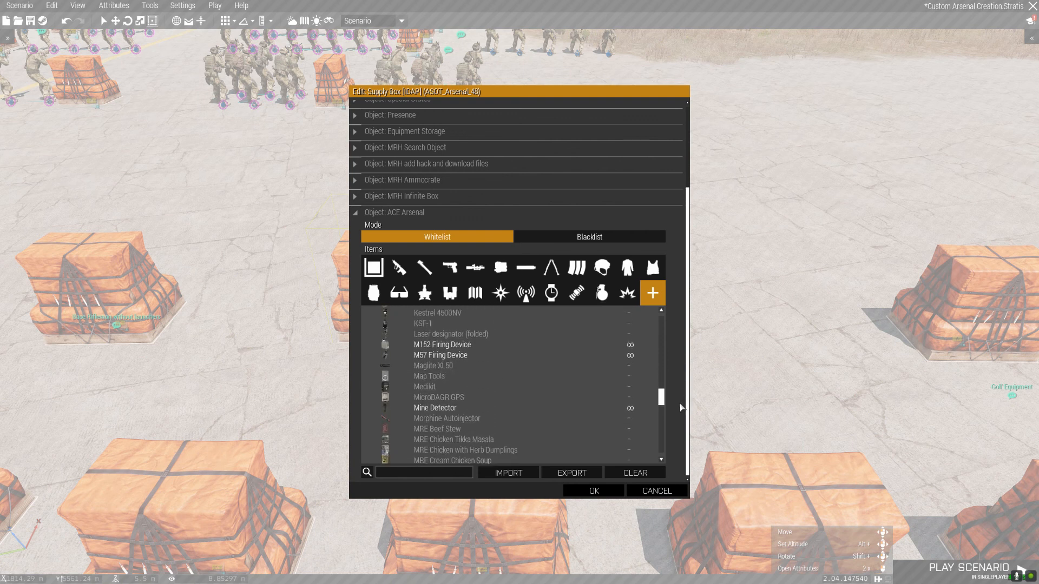
pyautogui.click(449, 268)
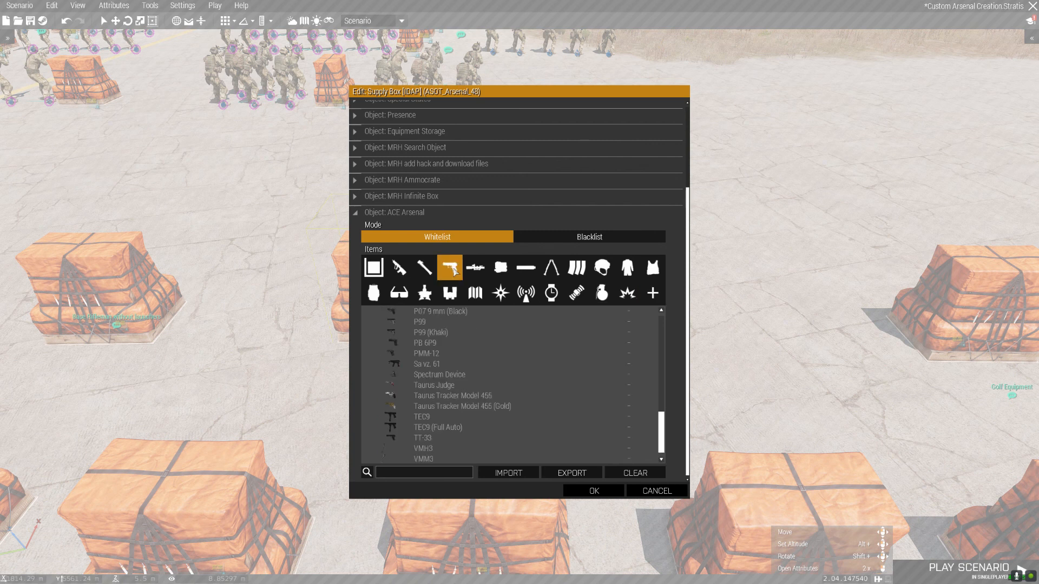
pyautogui.click(424, 449)
pyautogui.click(435, 459)
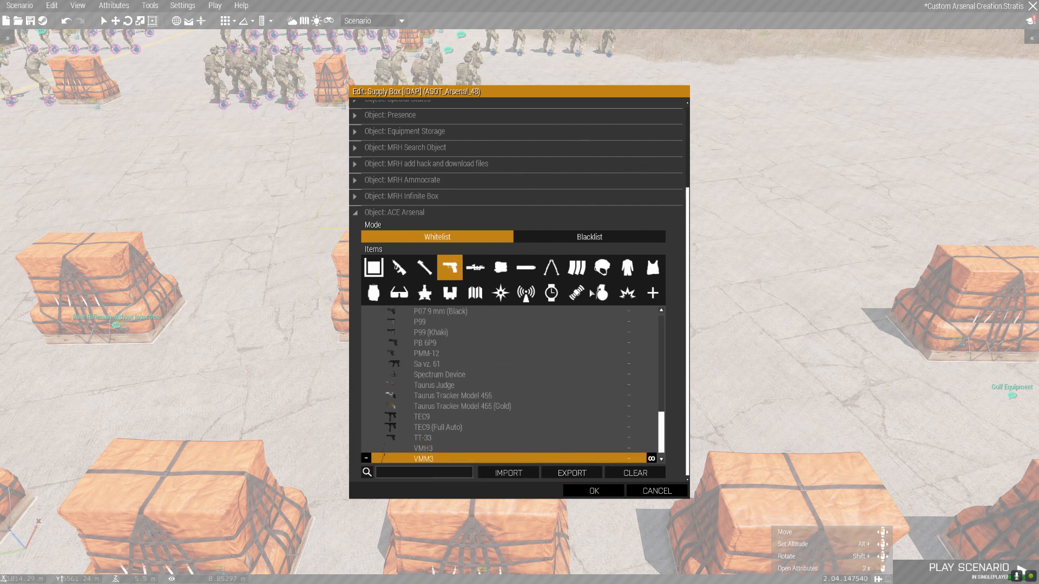
pyautogui.click(652, 293)
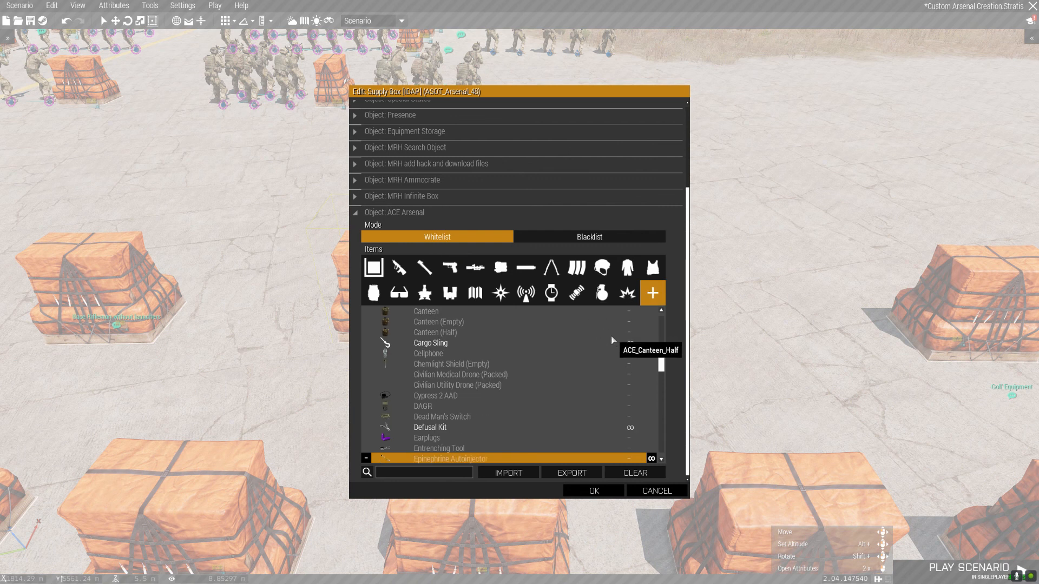
# Review the explosives and the complete list of whitelisted items for the Echo crate, then close its attributes.
pyautogui.click(627, 293)
pyautogui.scroll(5, 673, 350)
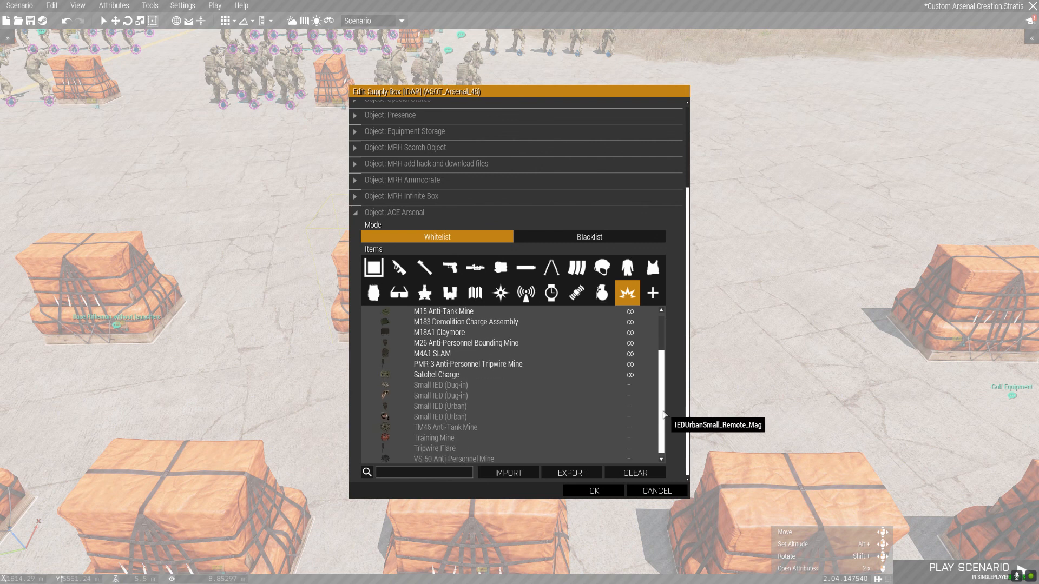
pyautogui.click(374, 274)
pyautogui.moveTo(663, 390); pyautogui.dragTo(665, 351)
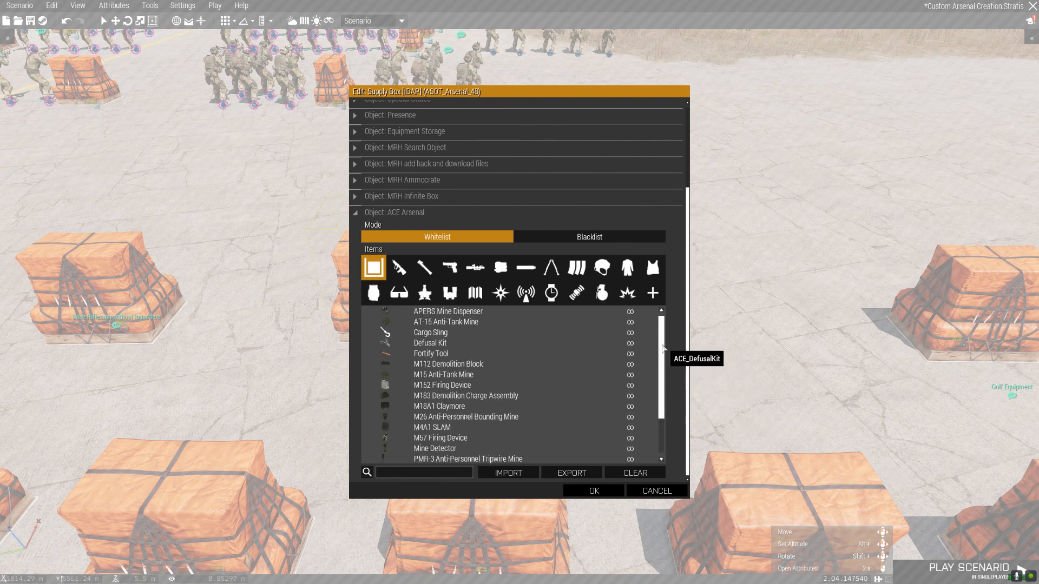
pyautogui.click(594, 491)
# Survey the crates from Engineer back to General Items and over to the Crewman and Crewman Medic crates.
pyautogui.scroll(3, 512, 350)
pyautogui.press('s')
pyautogui.moveTo(512, 351); pyautogui.dragTo(533, 339, button='right')
pyautogui.press('w')
pyautogui.press('w')
pyautogui.press('d')
pyautogui.press('a')
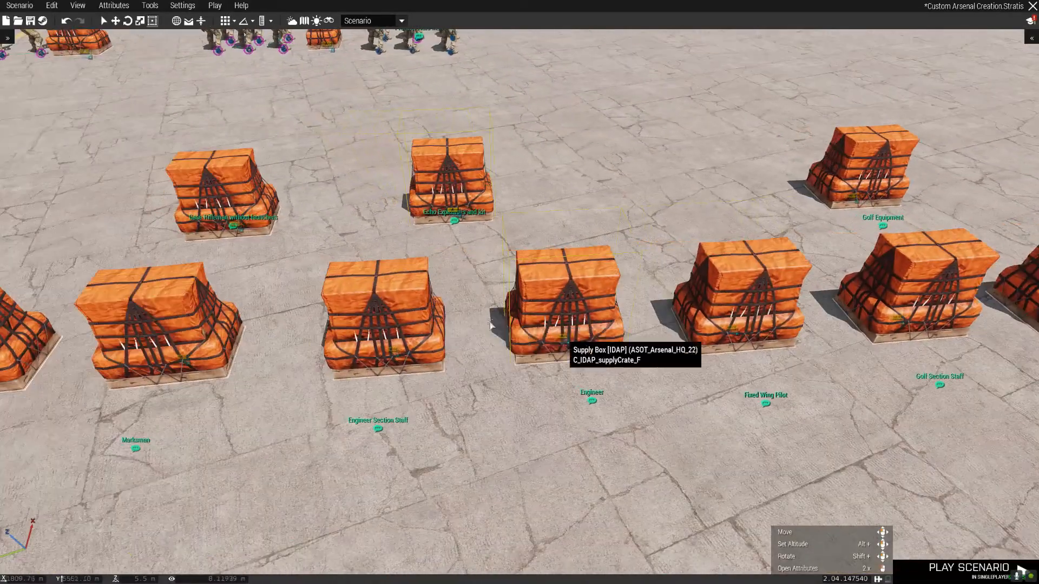
pyautogui.press('a')
pyautogui.press('a')
pyautogui.press('s')
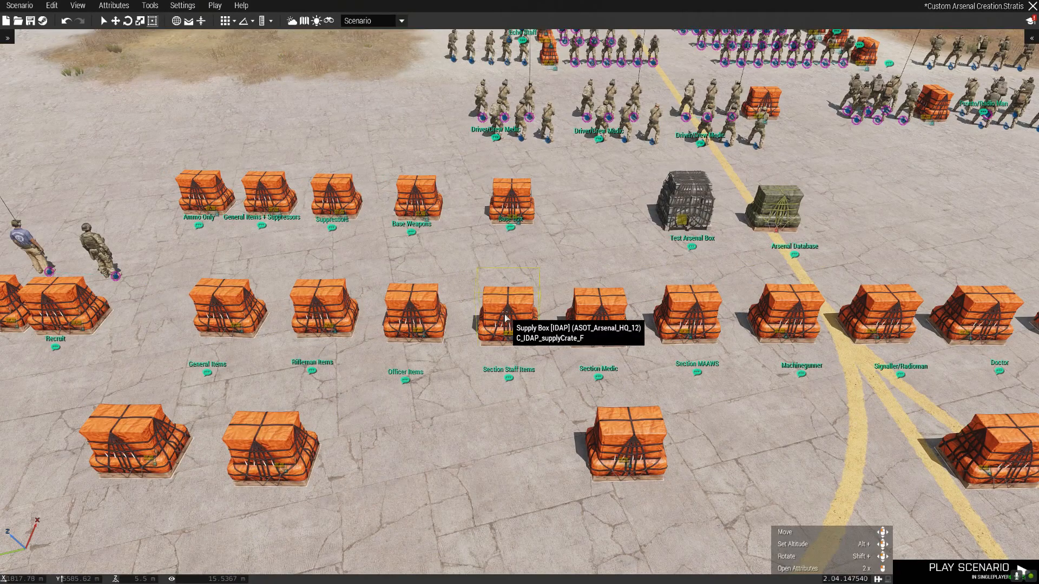
pyautogui.press('d')
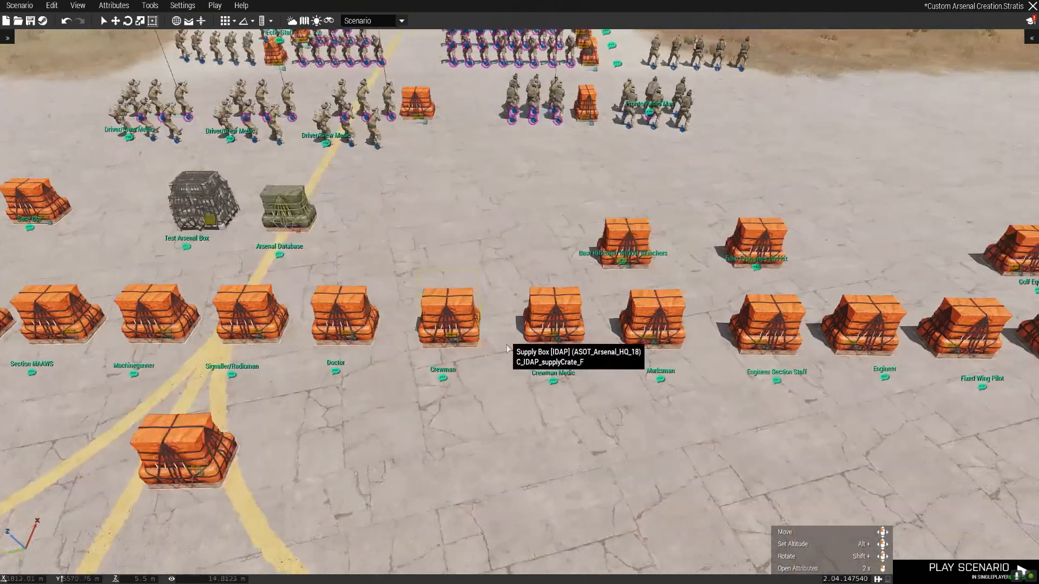
# Paste the copied supply crate onto the ground in front of the Engineer Section Staff crate.
pyautogui.press('d')
pyautogui.scroll(5, 507, 388)
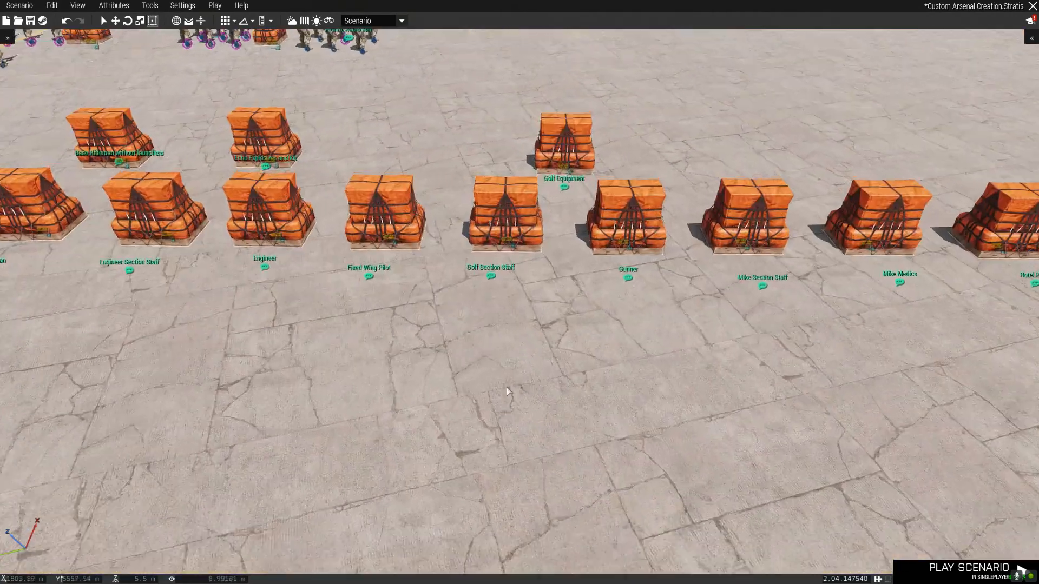
pyautogui.press('w')
pyautogui.press('a')
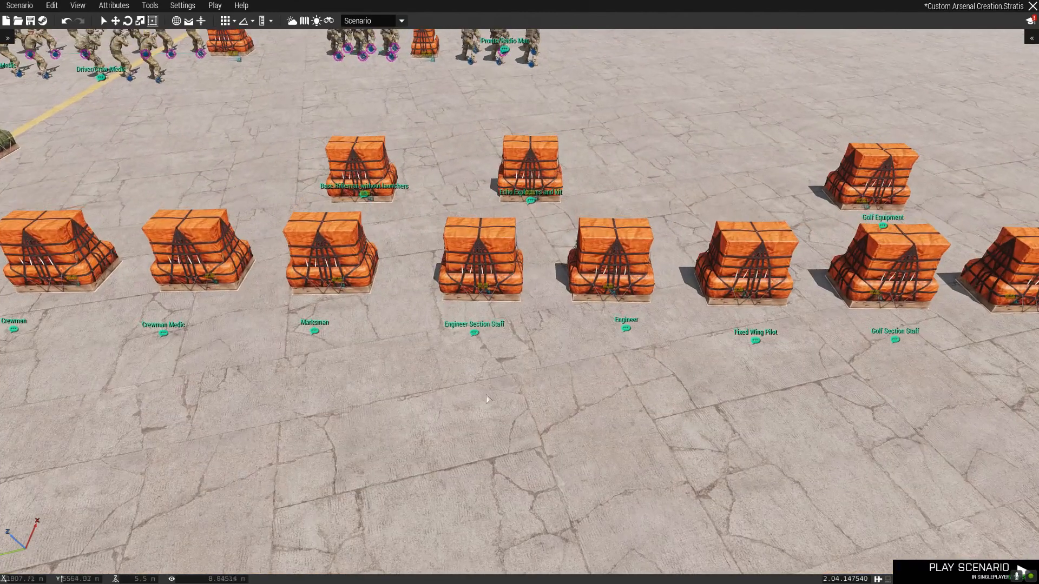
pyautogui.hotkey('ctrl', 'v')
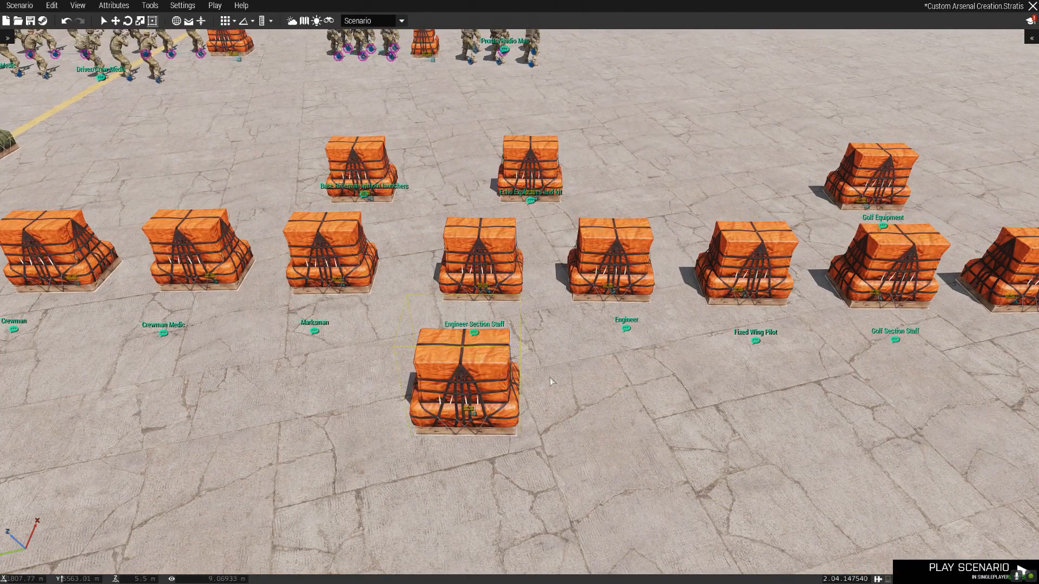
# Open the pasted crate's ACE Arsenal whitelist and filter its backpacks by "echo".
pyautogui.doubleClick(466, 385)
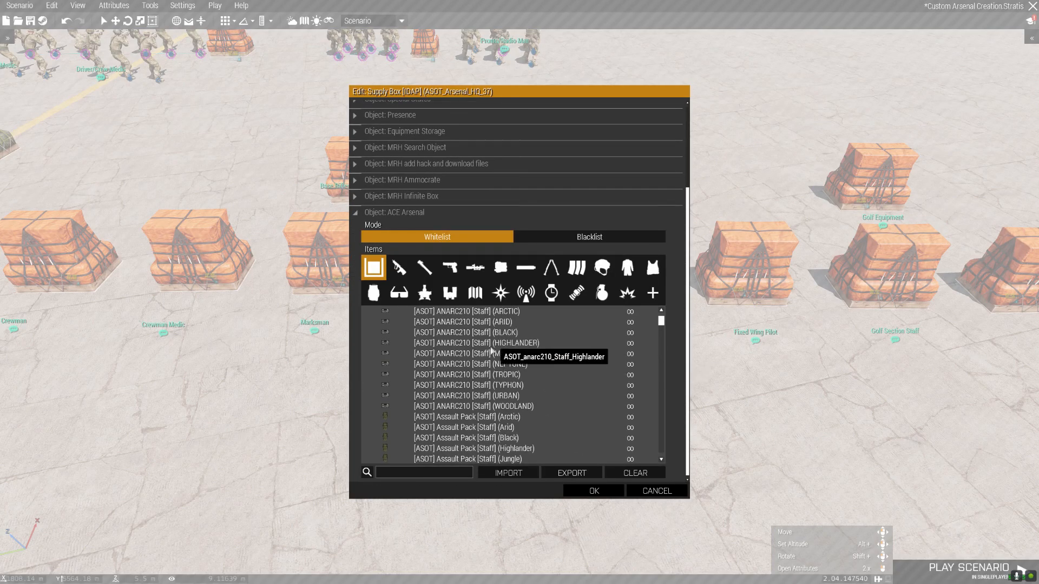
pyautogui.scroll(-4, 477, 354)
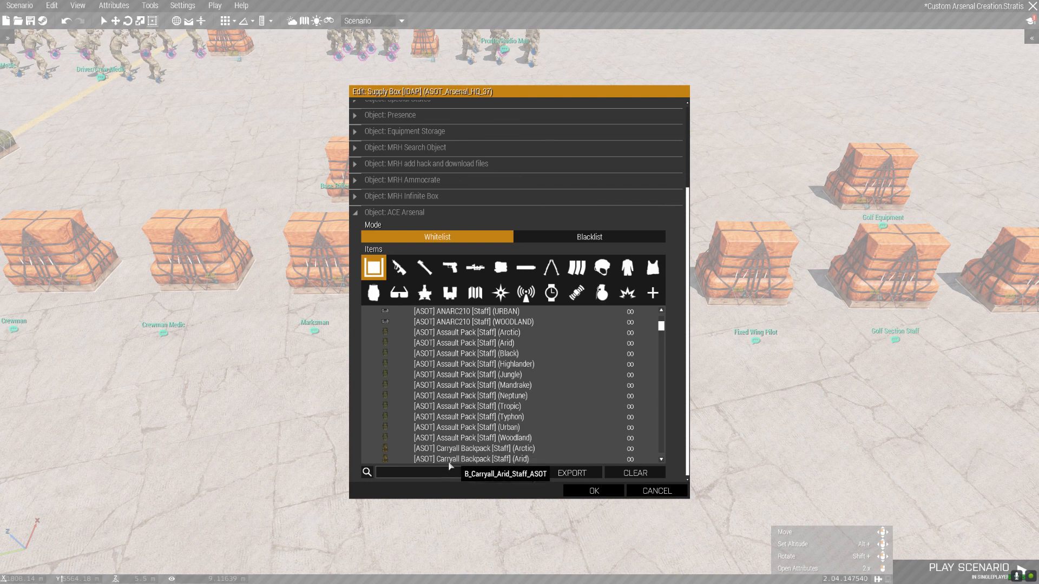
pyautogui.click(375, 292)
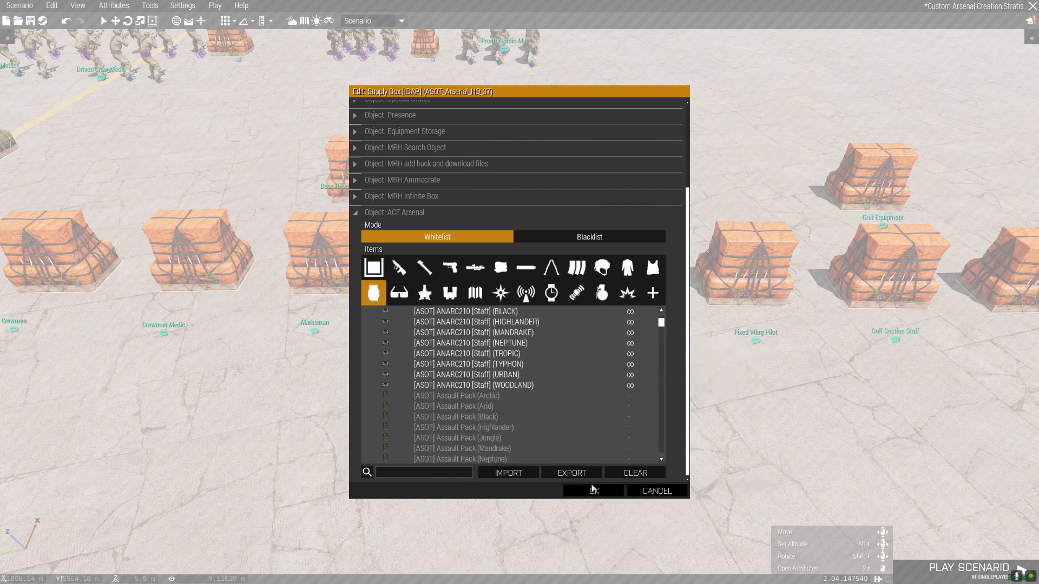
pyautogui.click(460, 469)
pyautogui.write('echp')
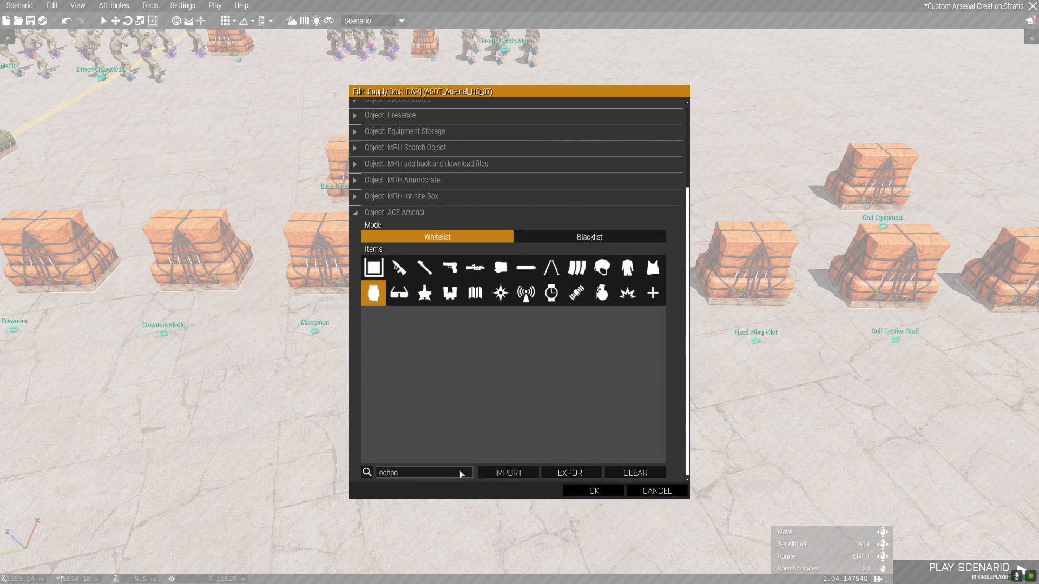
pyautogui.press('BackSpace')
pyautogui.write('o')
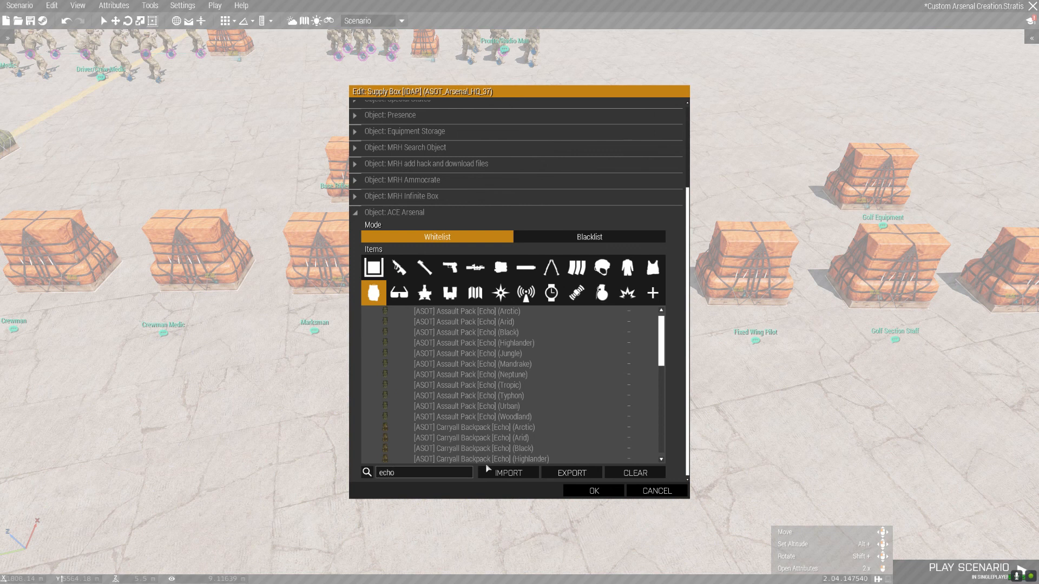
# Whitelist the Echo Assault Pack in Typhon and the Echo Carryall Backpacks in Arctic, Mandrake and Tropic.
pyautogui.scroll(4, 492, 374)
pyautogui.scroll(-3, 502, 391)
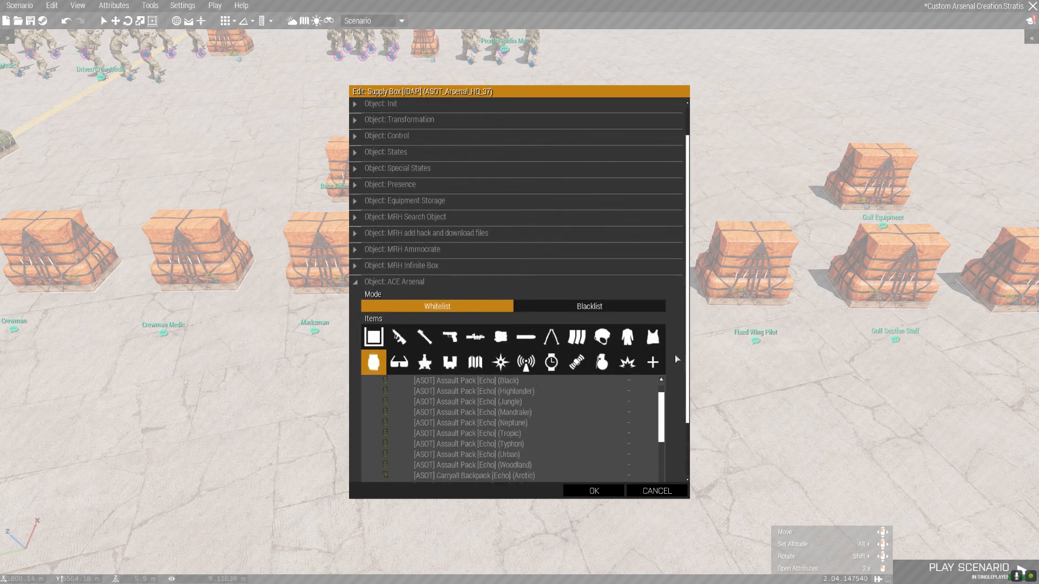
pyautogui.scroll(-3, 504, 399)
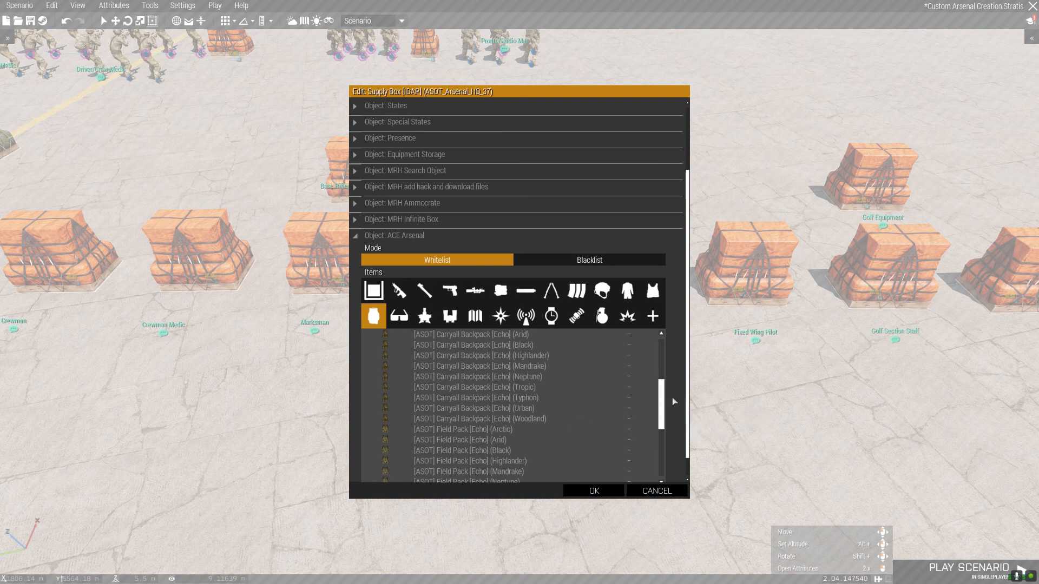
pyautogui.scroll(-1, 671, 397)
pyautogui.moveTo(661, 384)
pyautogui.mouseDown()
pyautogui.moveTo(661, 442)
pyautogui.moveTo(659, 364)
pyautogui.mouseUp()
pyautogui.scroll(1, 487, 347)
pyautogui.click(485, 343)
pyautogui.click(470, 375)
pyautogui.click(465, 417)
pyautogui.click(465, 439)
# Export the pasted crate's unfiltered whitelist as an array into a new Notepad++ document, and save the crate's attributes.
pyautogui.click(366, 475)
pyautogui.press('BackSpace')
pyautogui.click(374, 268)
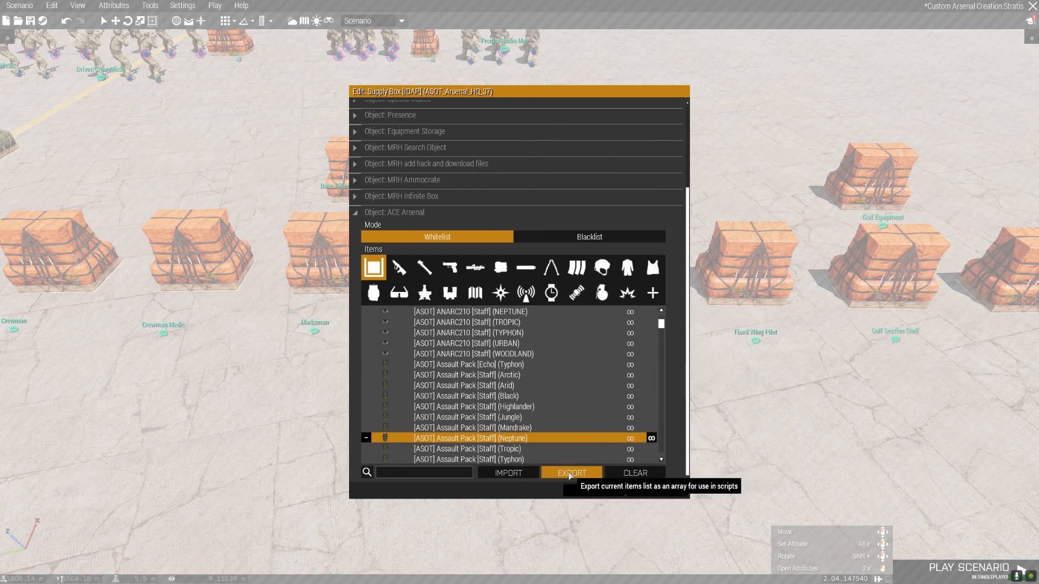
pyautogui.hotkey('alt', 'Tab')
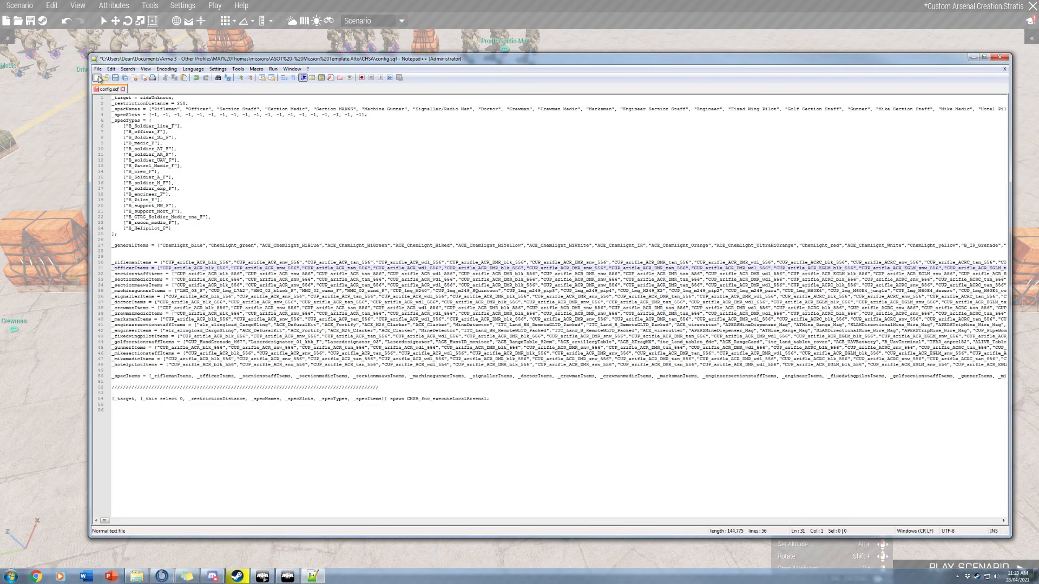
pyautogui.click(97, 78)
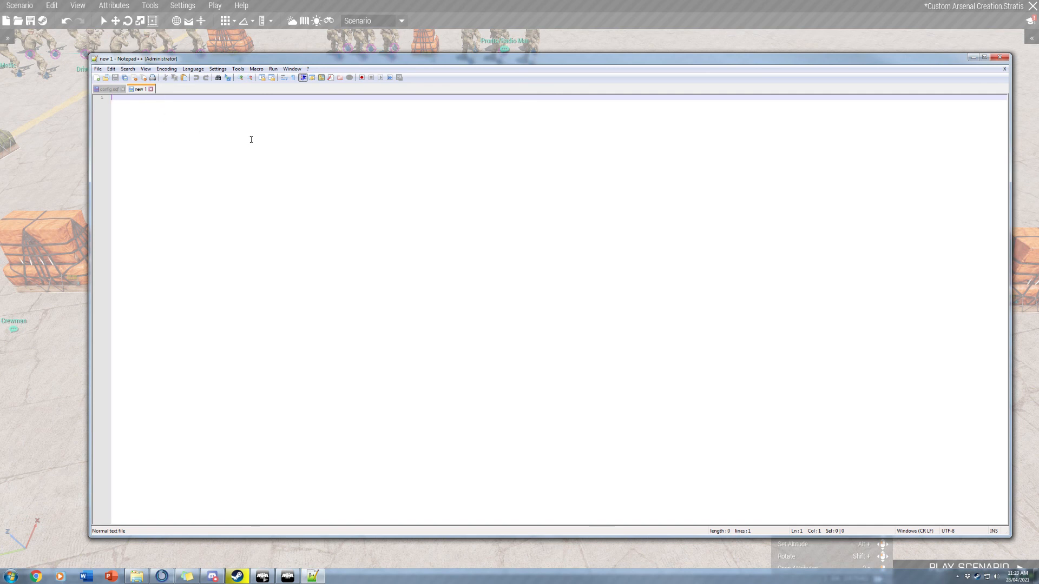
pyautogui.hotkey('ctrl', 'v')
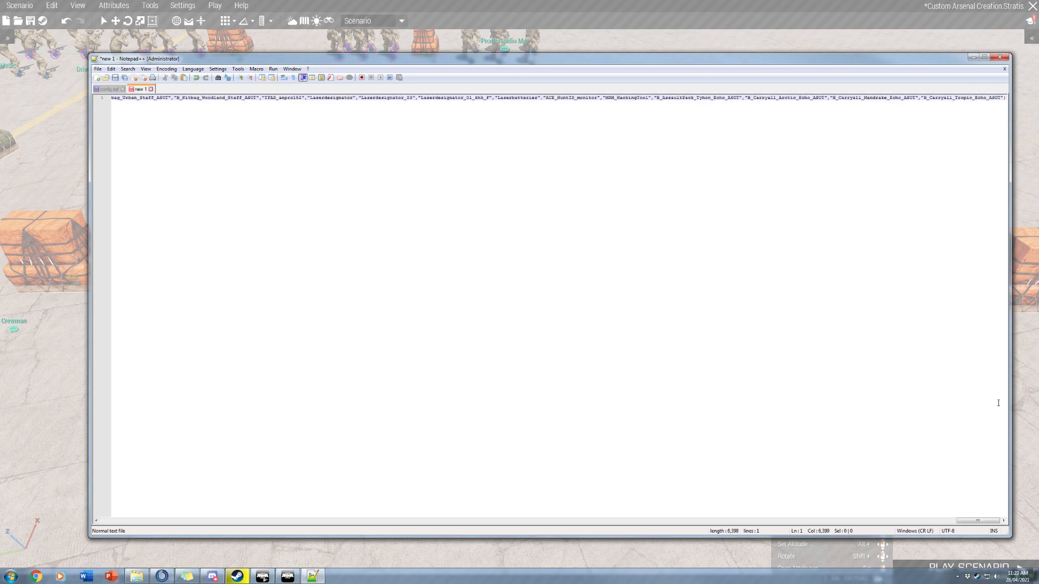
pyautogui.click(1016, 391)
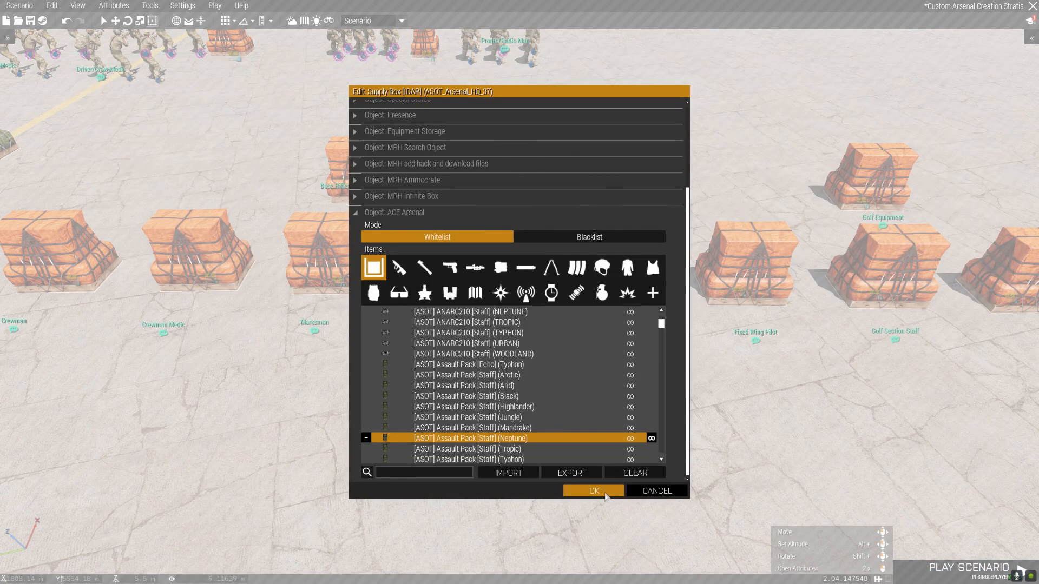
pyautogui.click(594, 491)
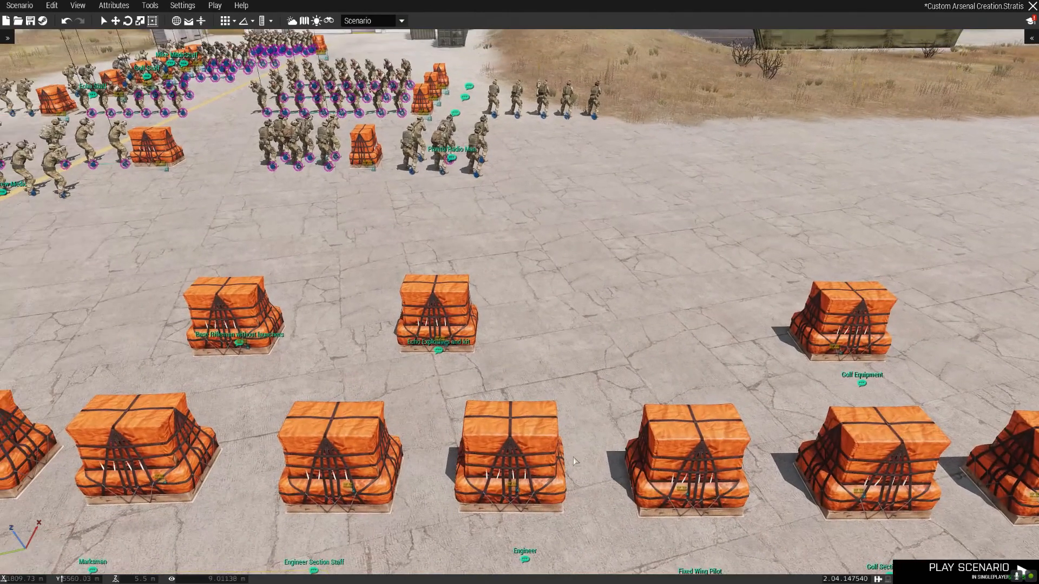
# Export the Echo Explosives and kit crate's whitelist and paste it on the second line of the new Notepad++ document.
pyautogui.doubleClick(452, 306)
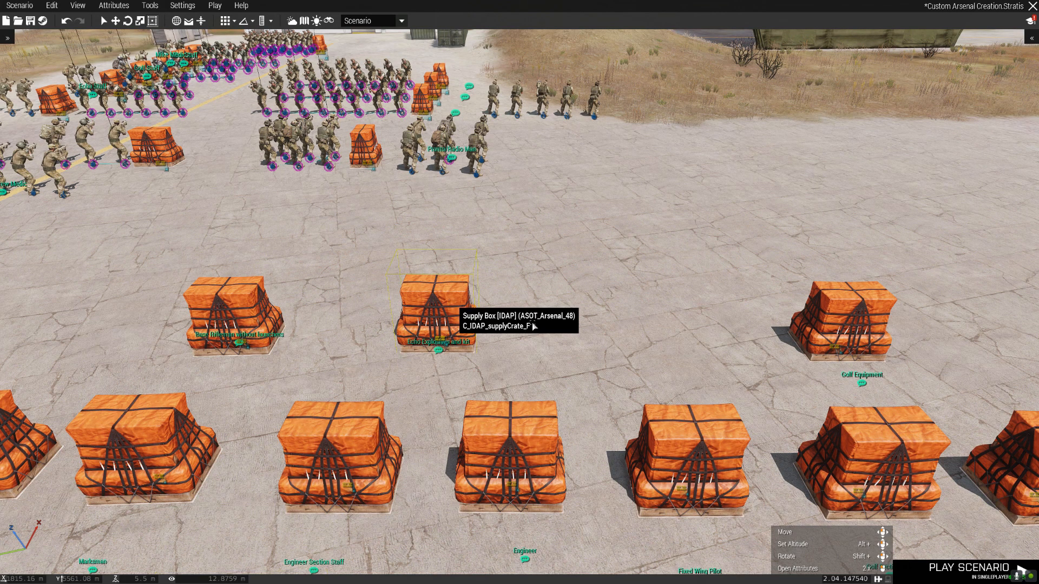
pyautogui.scroll(-5, 535, 323)
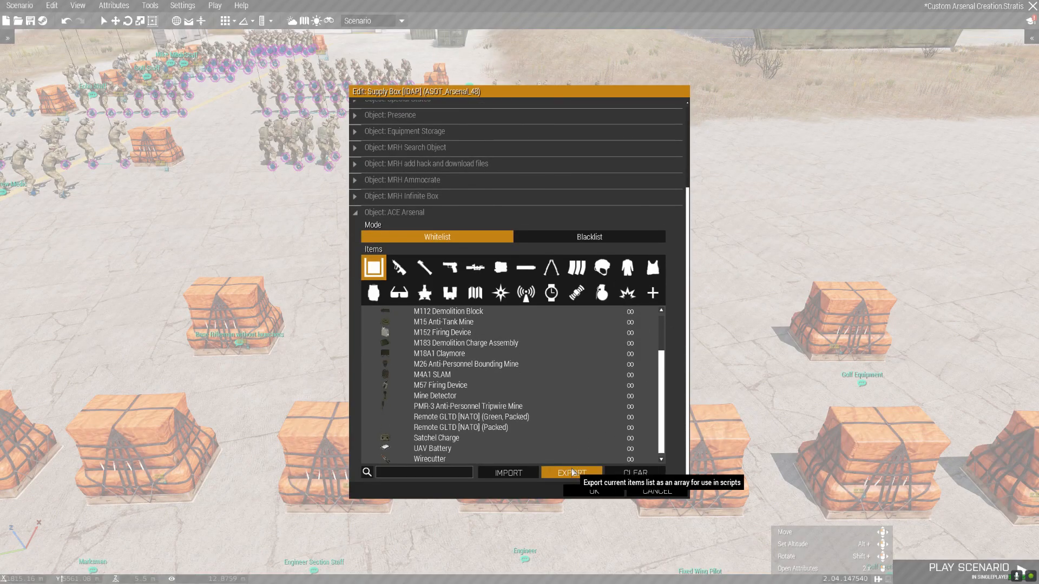
pyautogui.click(573, 473)
pyautogui.hotkey('alt', 'Tab')
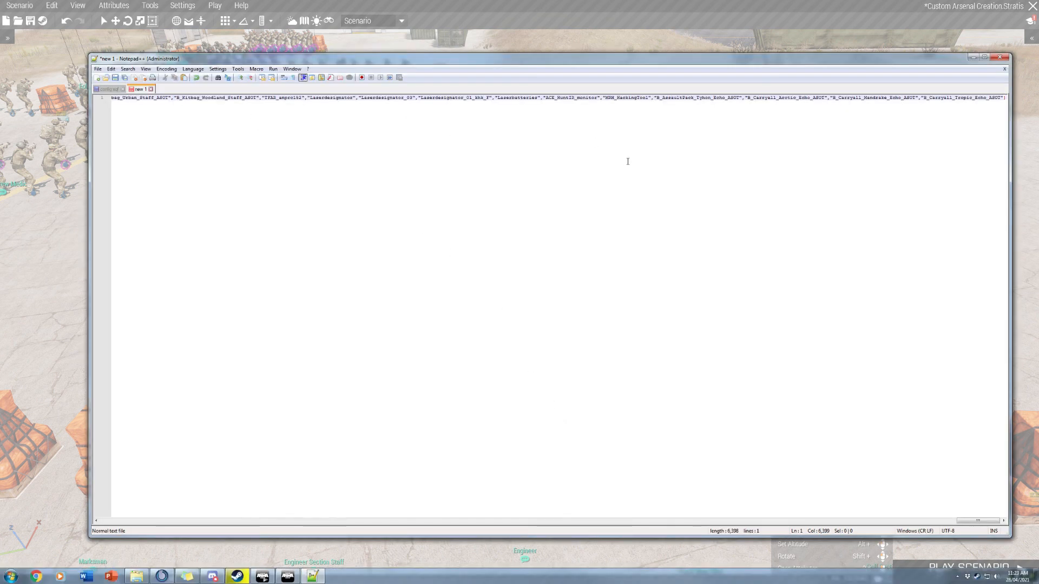
pyautogui.press('Return')
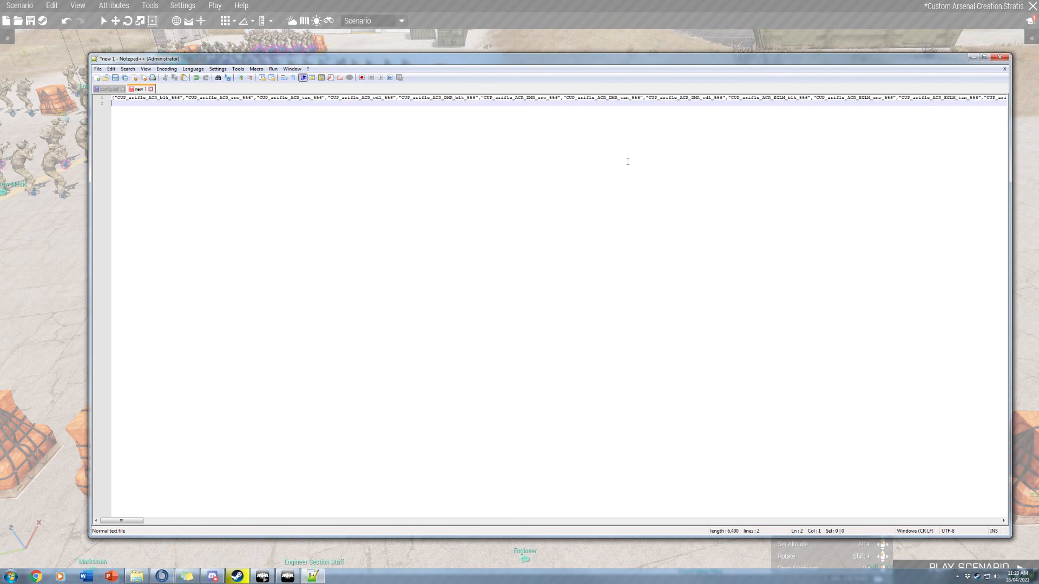
pyautogui.write('...een_mag","rhs_mine_msk40p_red_mag","rhs_mine_msk40p_white_mag","rhs_ec75_sand_mag","rhs_ec200_sand_mag","rhs_ec400_sand_mag","APERSTripMine_Wire_Mag","CUP_PipeBomb_M","APERSBoundingMine_Range_Mag","ClaymoreDirectionalMine_Remote_Mag","SatchelCharge_Remote_Mag","DemoCharge_Remote_Mag","CUP_Mine_M","ACE_UAVBattery"]')
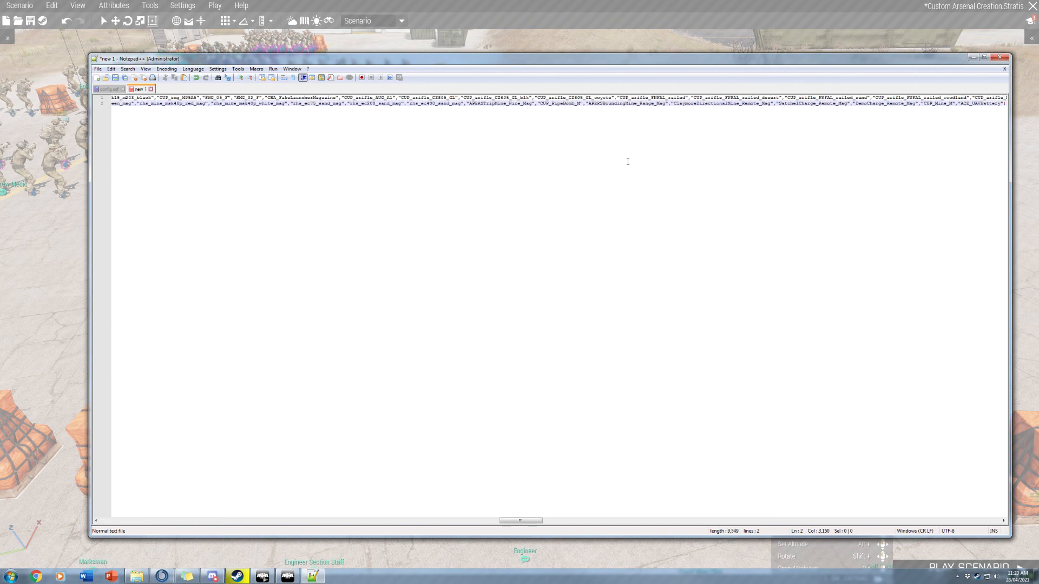
# Merge both arrays into one line by removing the brackets between them and separating them with a comma.
pyautogui.press('Home')
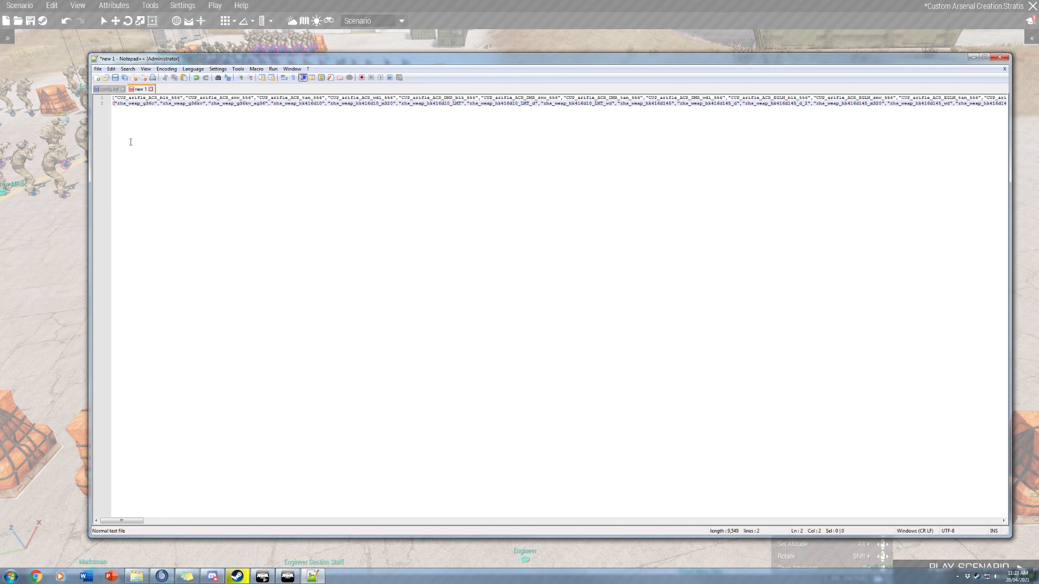
pyautogui.press('BackSpace')
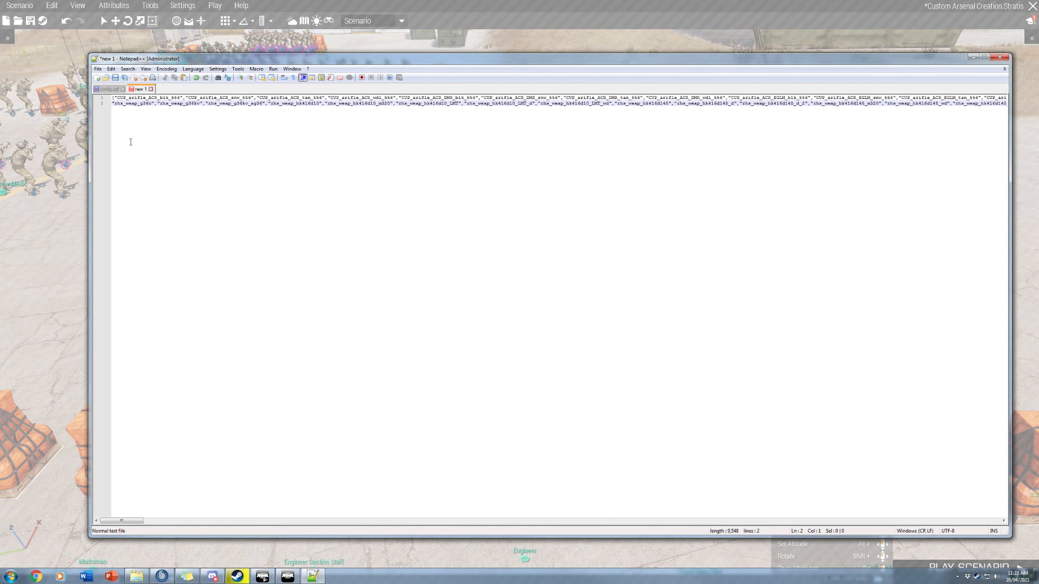
pyautogui.write(',')
pyautogui.press('Up')
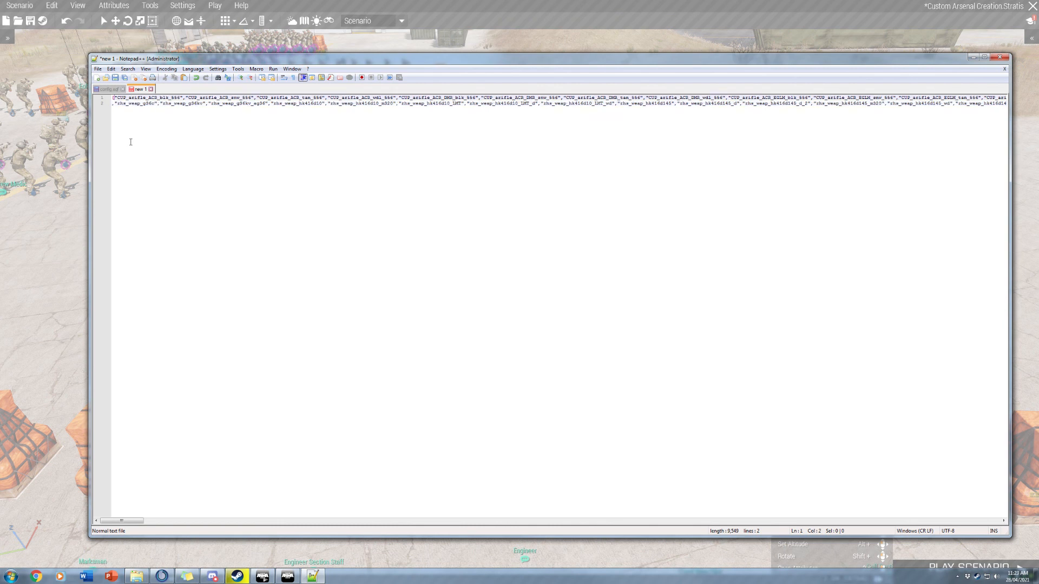
pyautogui.press('End')
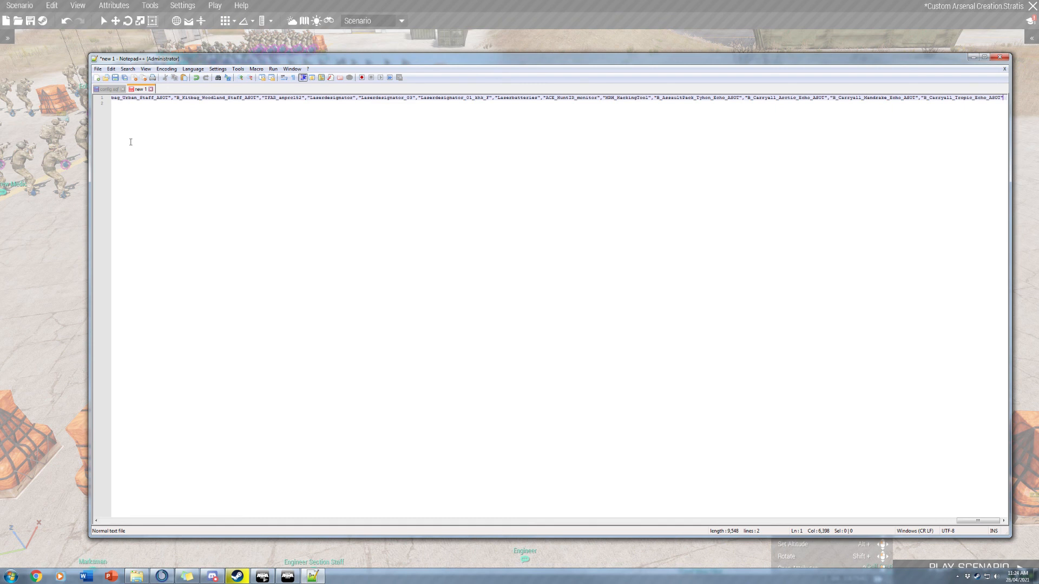
pyautogui.press('Down')
pyautogui.press('Home')
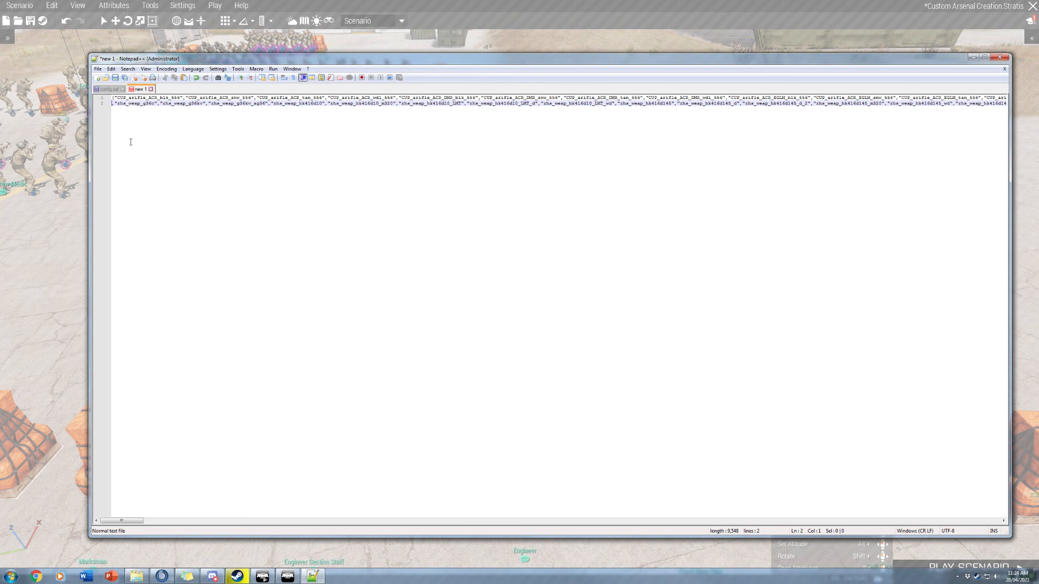
pyautogui.press('BackSpace')
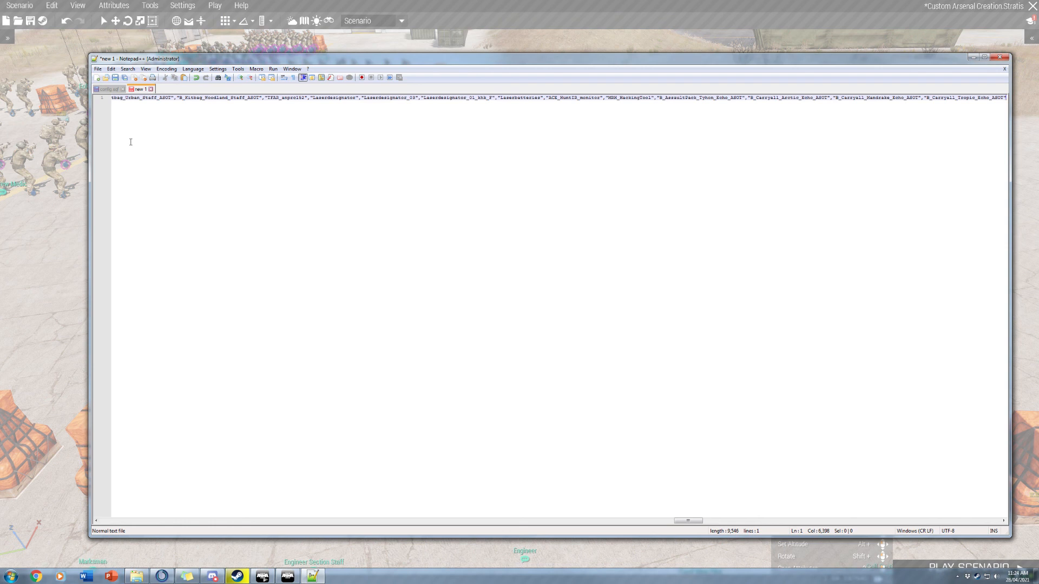
# Check the junction of the merged array, copy the whole line, and close the Echo crate's attributes in the Arma 3 editor without saving.
pyautogui.press('Right')
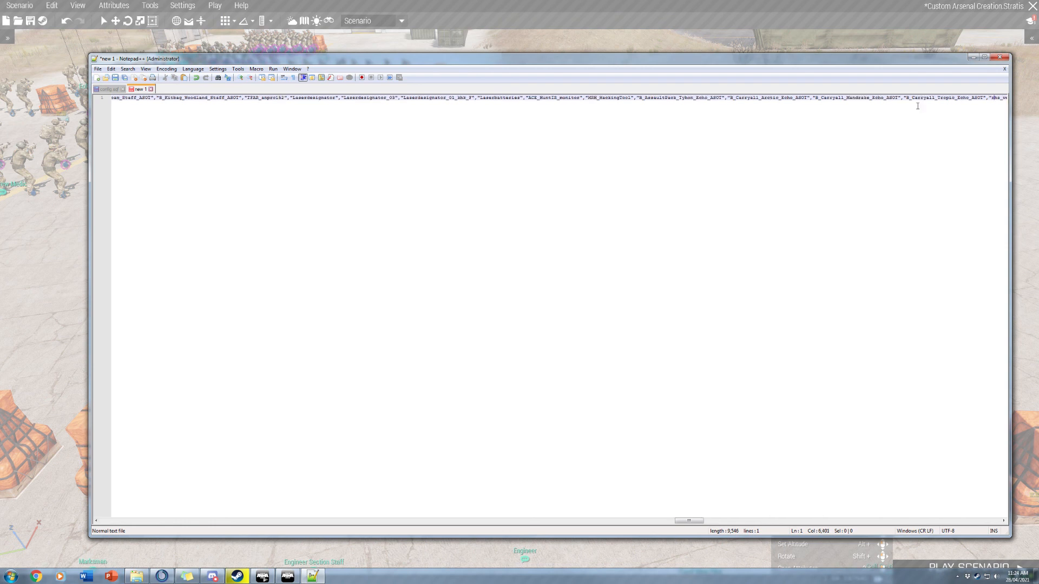
pyautogui.moveTo(997, 98); pyautogui.dragTo(983, 98)
pyautogui.click(956, 99)
pyautogui.press('End')
pyautogui.hotkey('shift', 'Home')
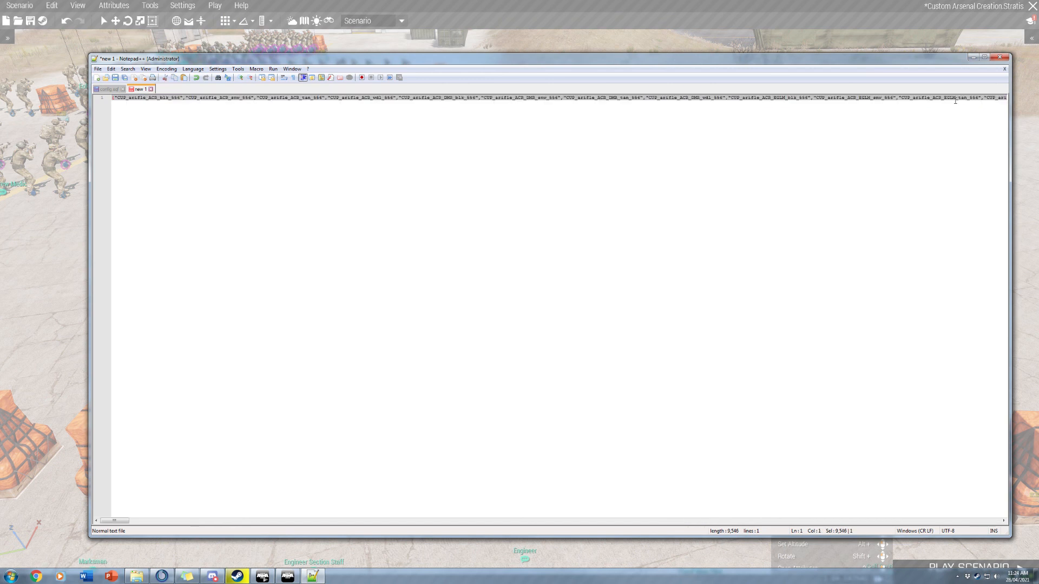
pyautogui.click(615, 546)
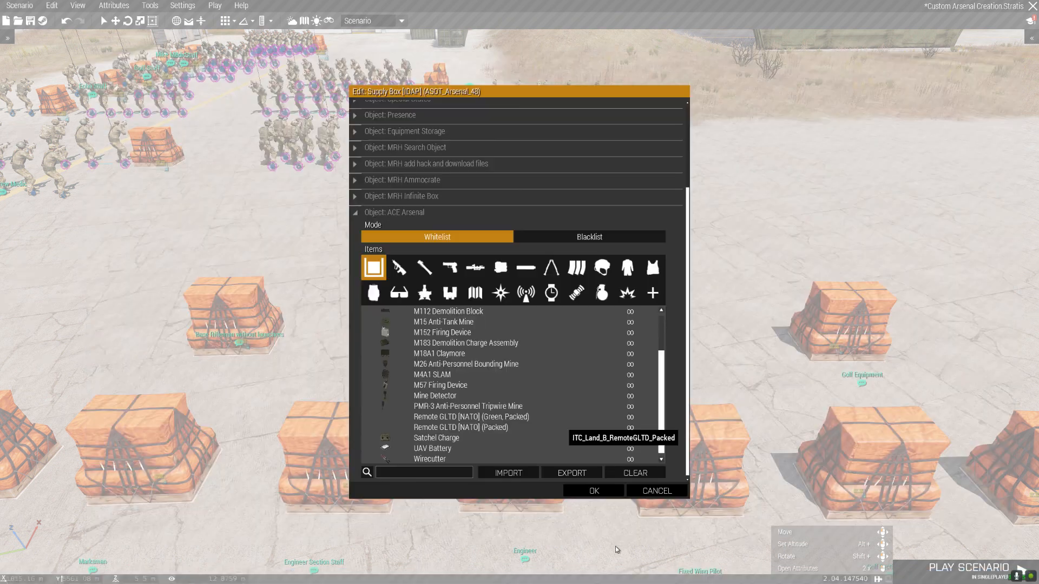
pyautogui.click(647, 493)
# Clear the ACE Arsenal whitelist of the pasted crate before Engineer Section Staff and import the merged array into it.
pyautogui.press('s')
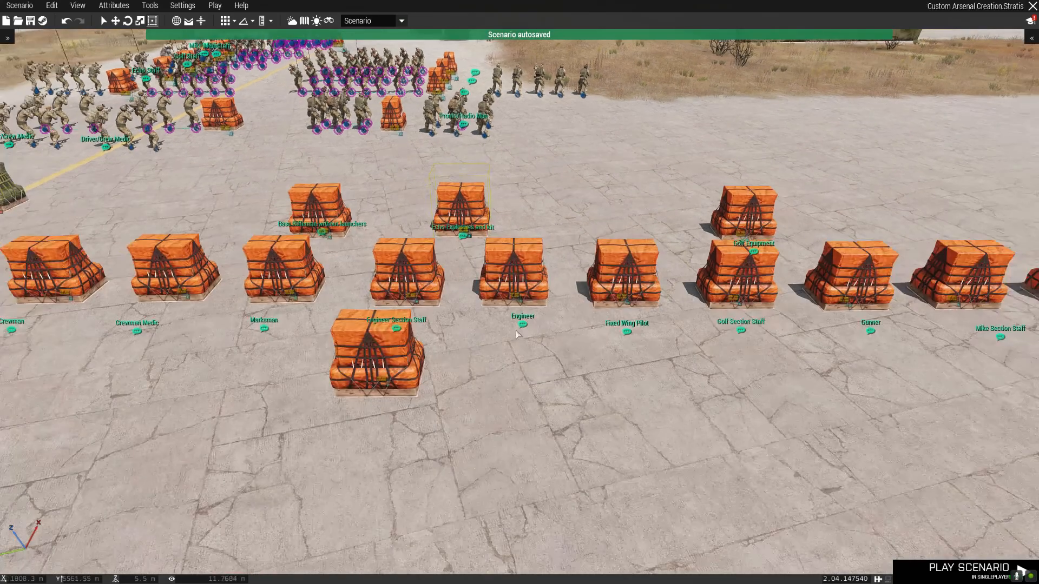
pyautogui.press('a')
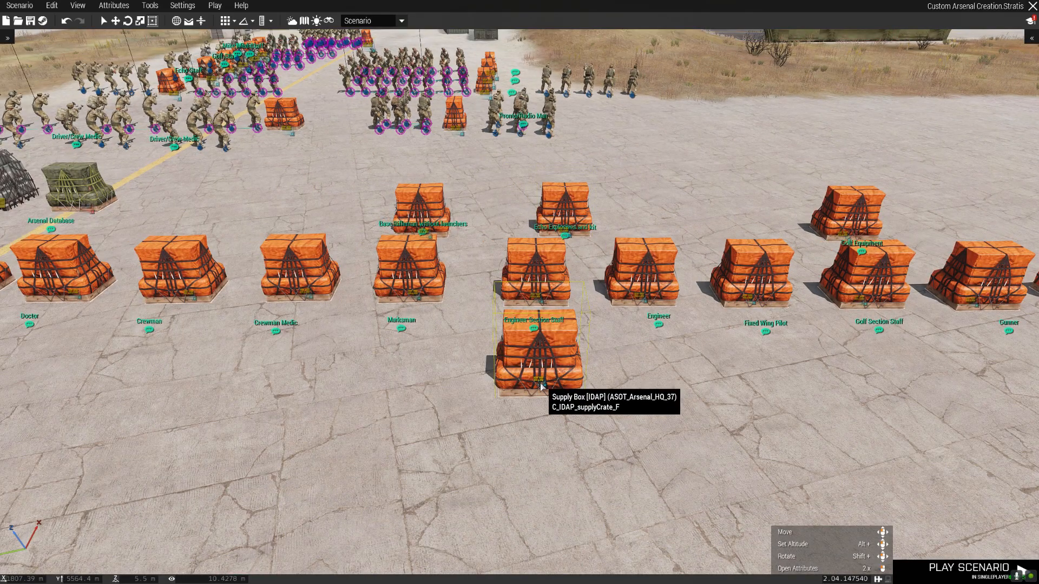
pyautogui.doubleClick(541, 386)
pyautogui.scroll(-2, 568, 314)
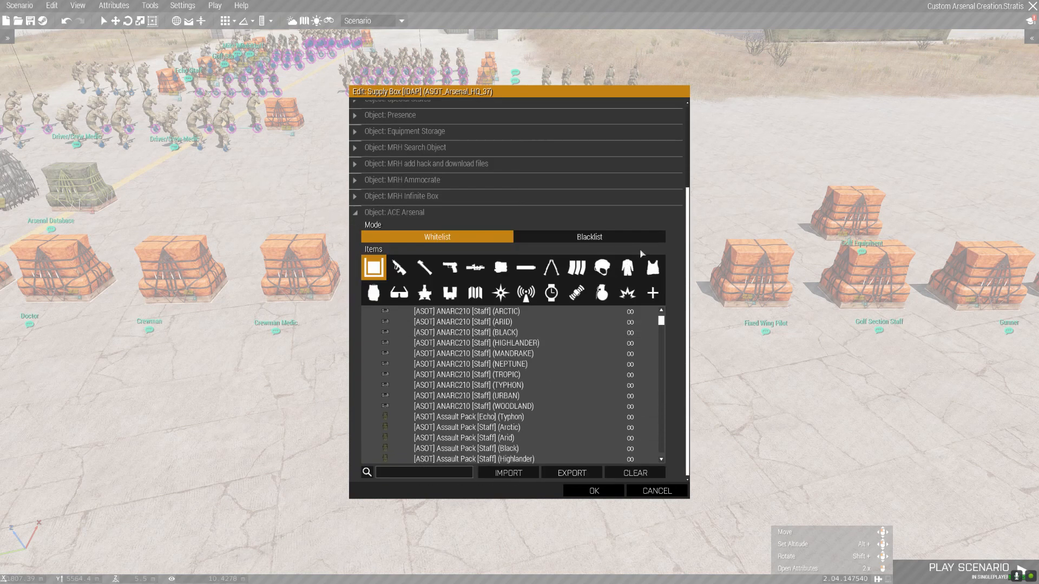
pyautogui.click(631, 474)
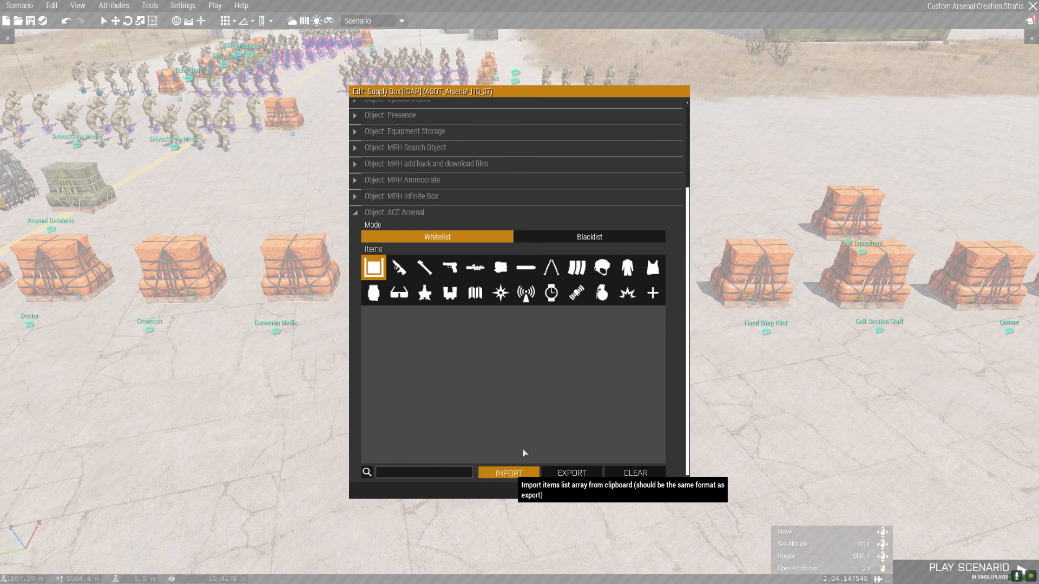
pyautogui.click(509, 472)
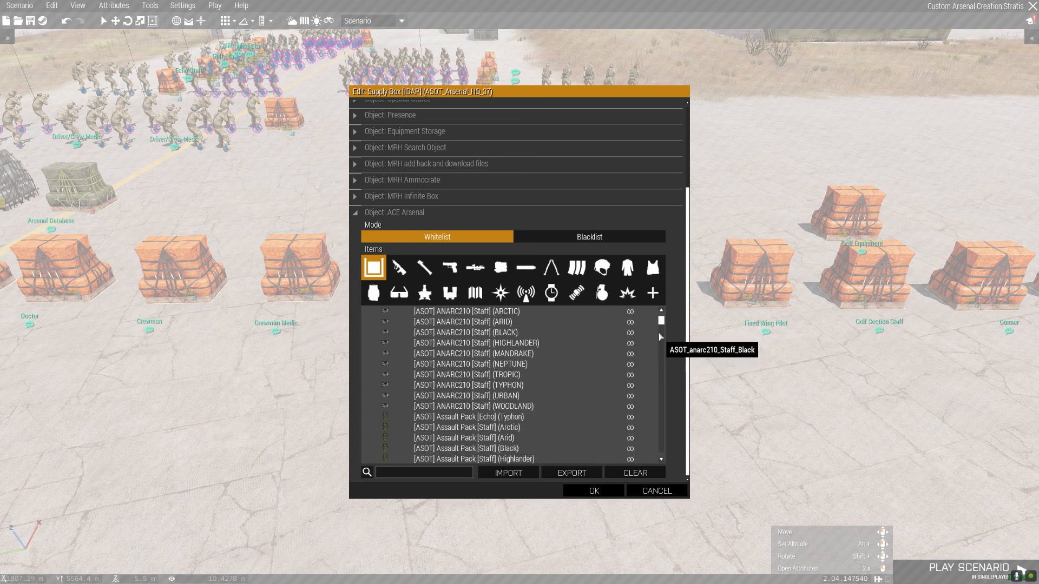
# Check the full list, miscellaneous items and explosives of the imported ACE Arsenal whitelist, and save the crate's attributes.
pyautogui.scroll(-10, 661, 337)
pyautogui.moveTo(662, 345); pyautogui.dragTo(667, 382)
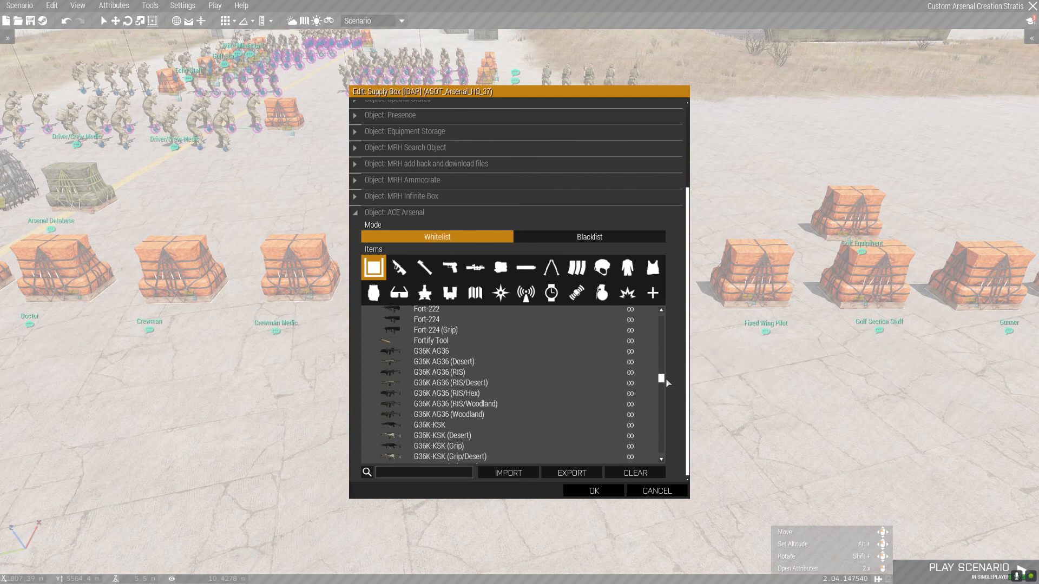
pyautogui.click(653, 292)
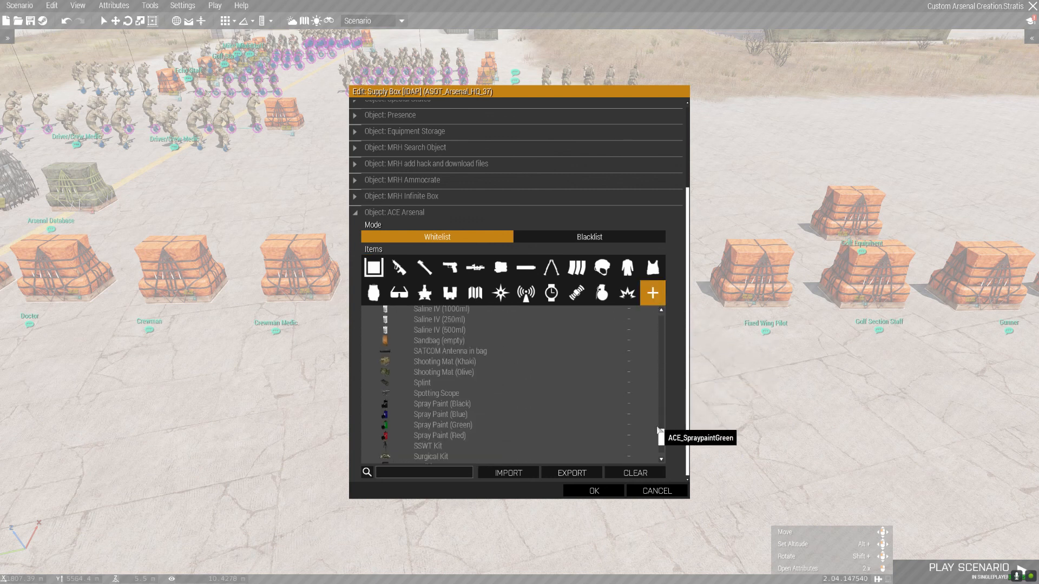
pyautogui.click(627, 293)
pyautogui.scroll(3, 649, 390)
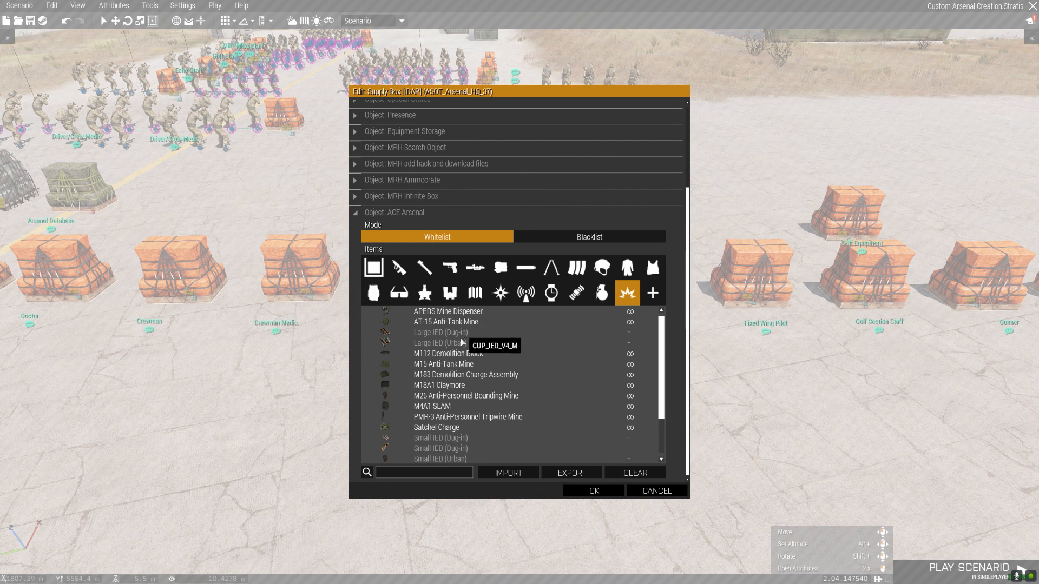
pyautogui.click(595, 491)
# Paste another base crate copy in front of the Engineer crate.
pyautogui.rightClick(535, 360)
pyautogui.scroll(3, 534, 359)
pyautogui.click(470, 383)
pyautogui.scroll(-5, 514, 366)
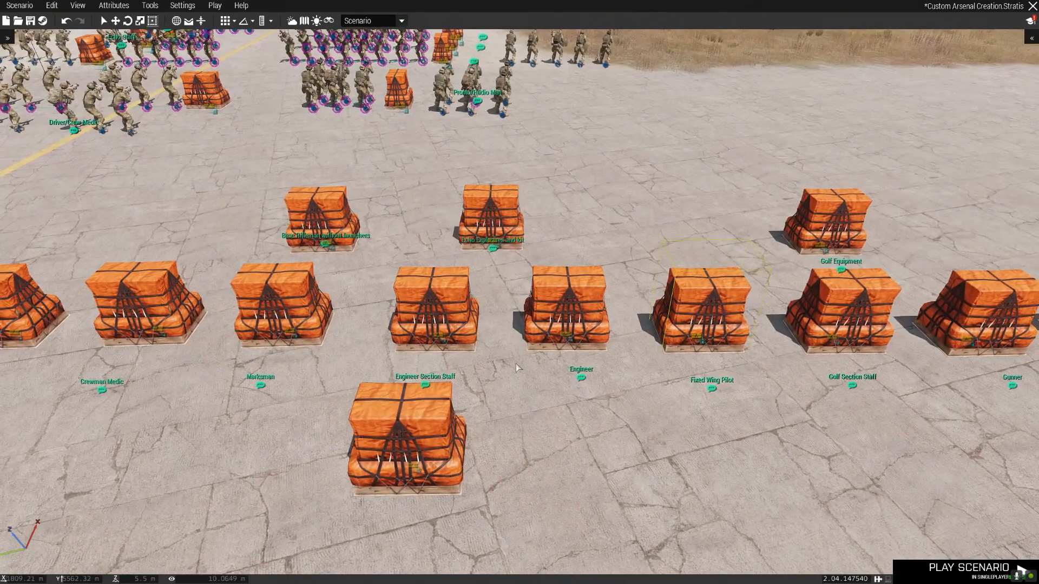
pyautogui.press('a')
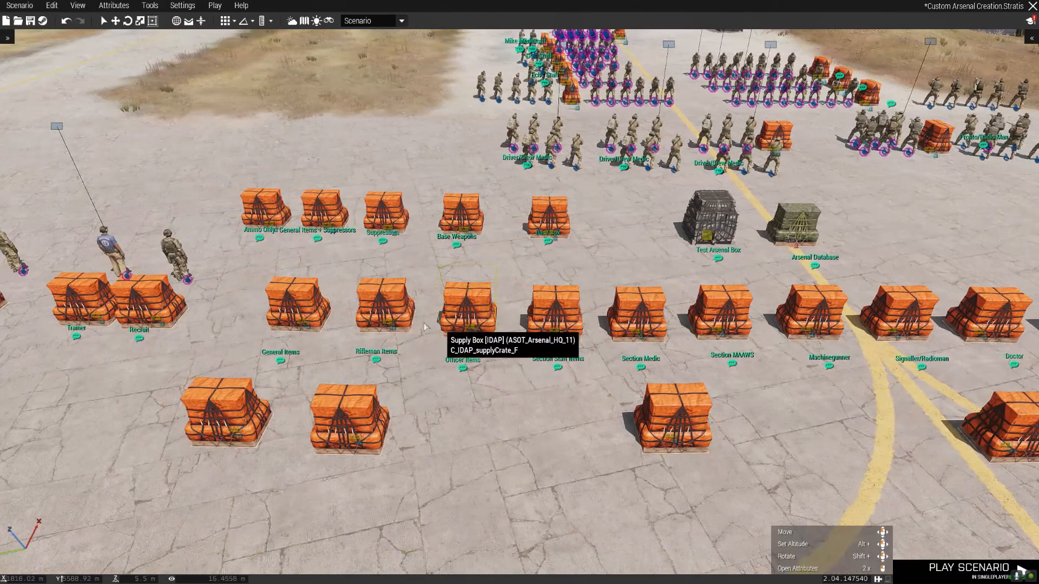
pyautogui.press('d')
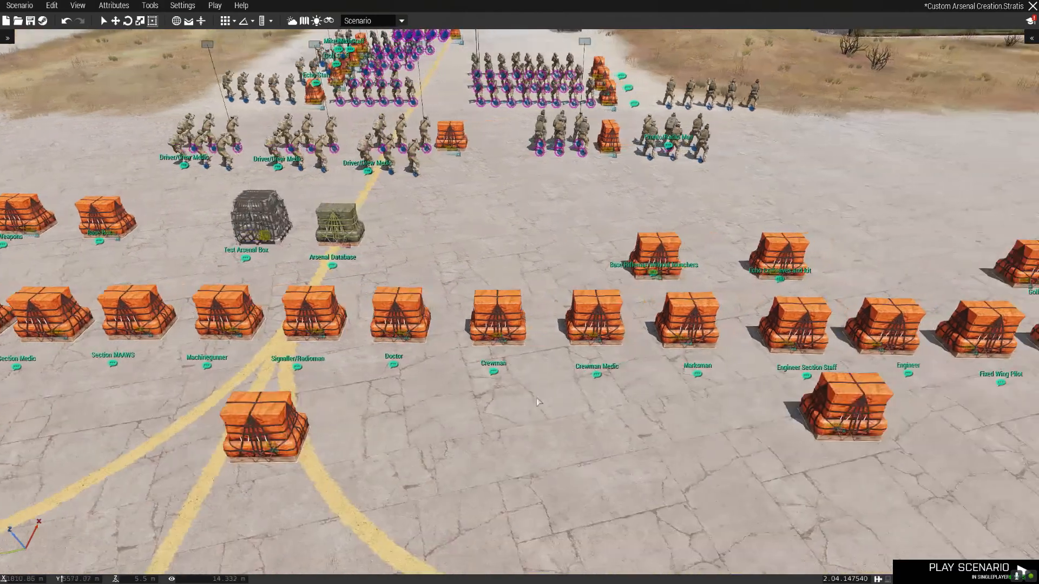
pyautogui.hotkey('ctrl', 'v')
pyautogui.scroll(3, 450, 426)
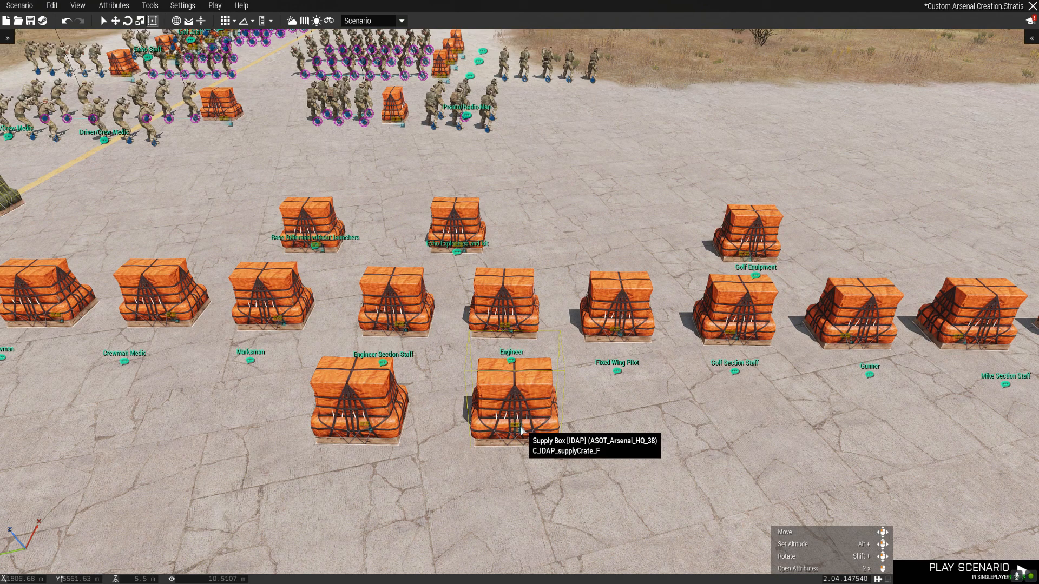
# Inspect the ACE Arsenal whitelist of the new crate before Engineer, filter its backpacks and primary weapons by "echo", and close the attributes.
pyautogui.doubleClick(528, 416)
pyautogui.scroll(-3, 623, 379)
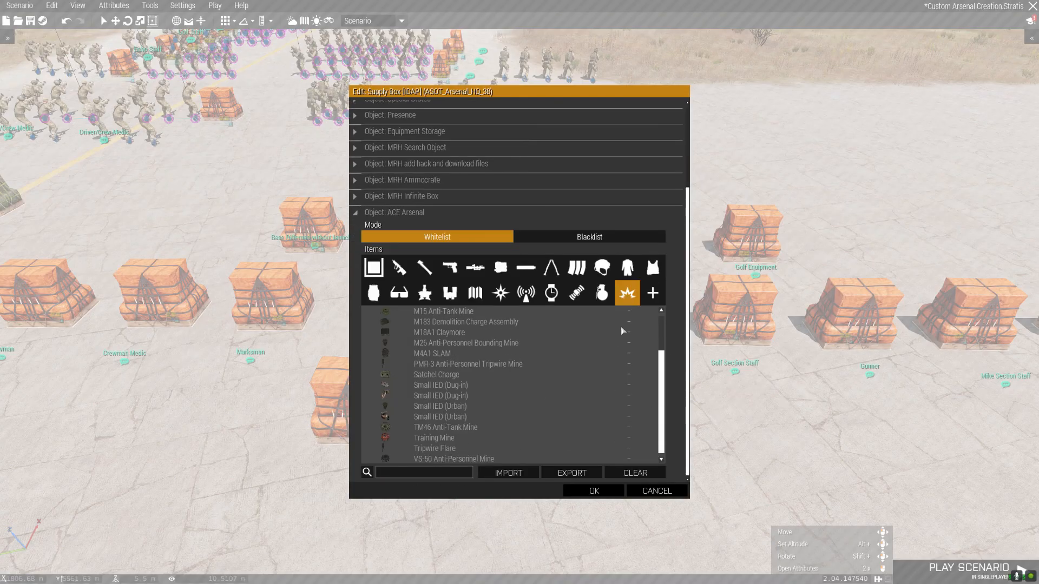
pyautogui.click(386, 268)
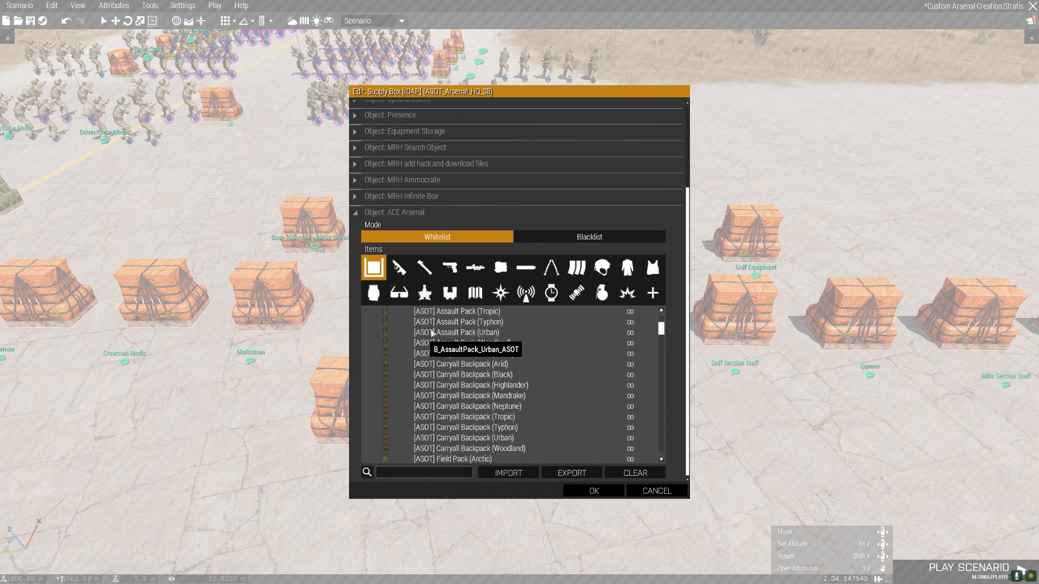
pyautogui.click(376, 297)
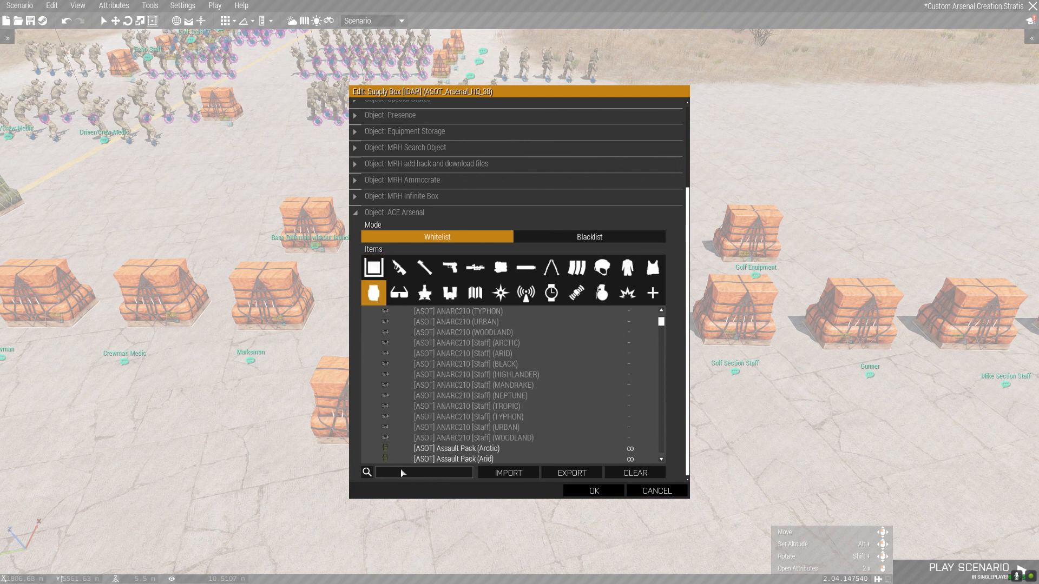
pyautogui.write('echo')
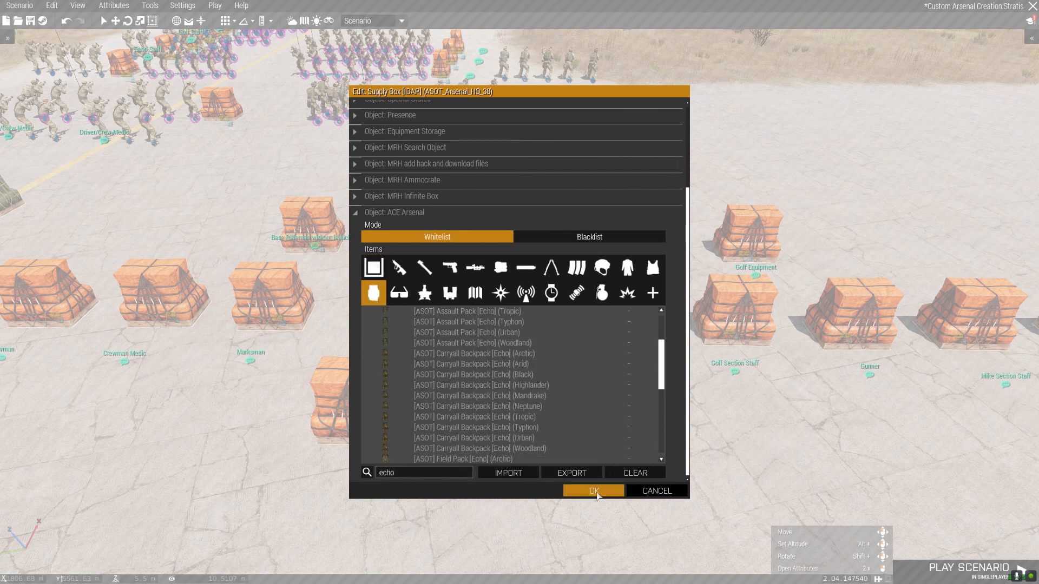
pyautogui.click(399, 267)
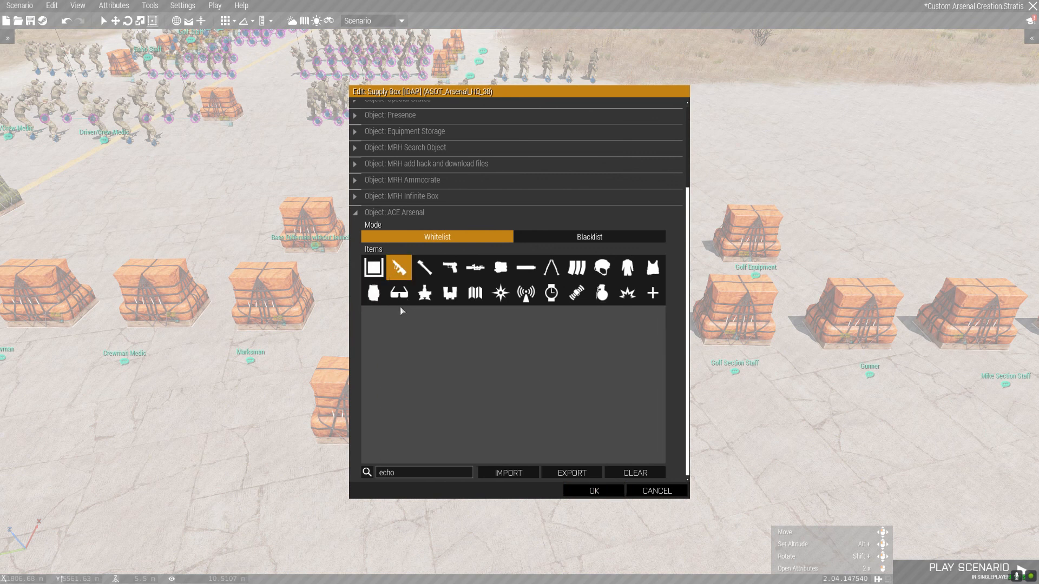
pyautogui.click(571, 473)
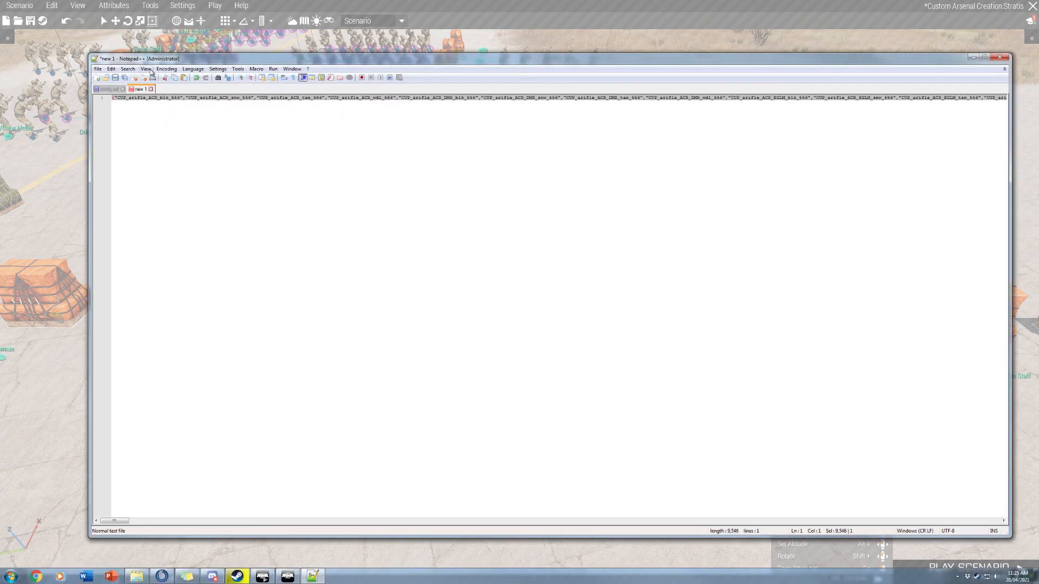
pyautogui.click(416, 562)
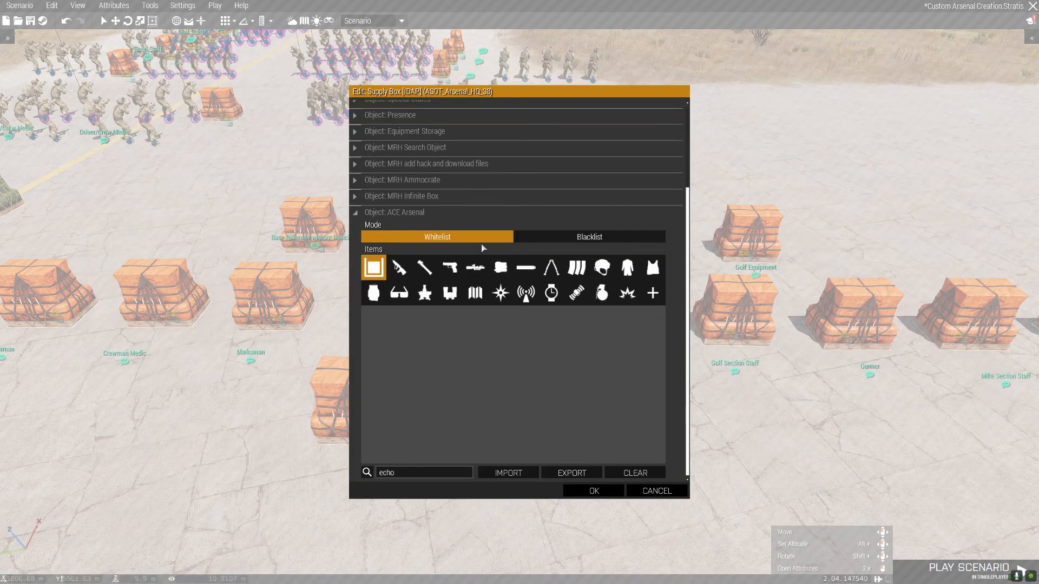
pyautogui.click(617, 495)
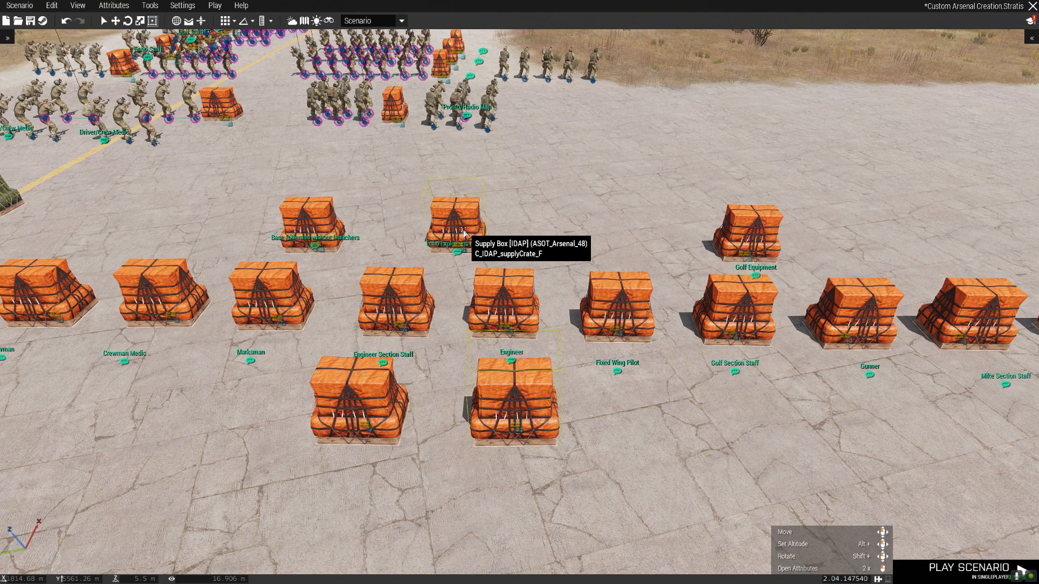
# Review the merged array in Notepad++, return to the Arma 3 editor, and view the Engineer crate copy's attributes without saving.
pyautogui.hotkey('alt', 'Tab')
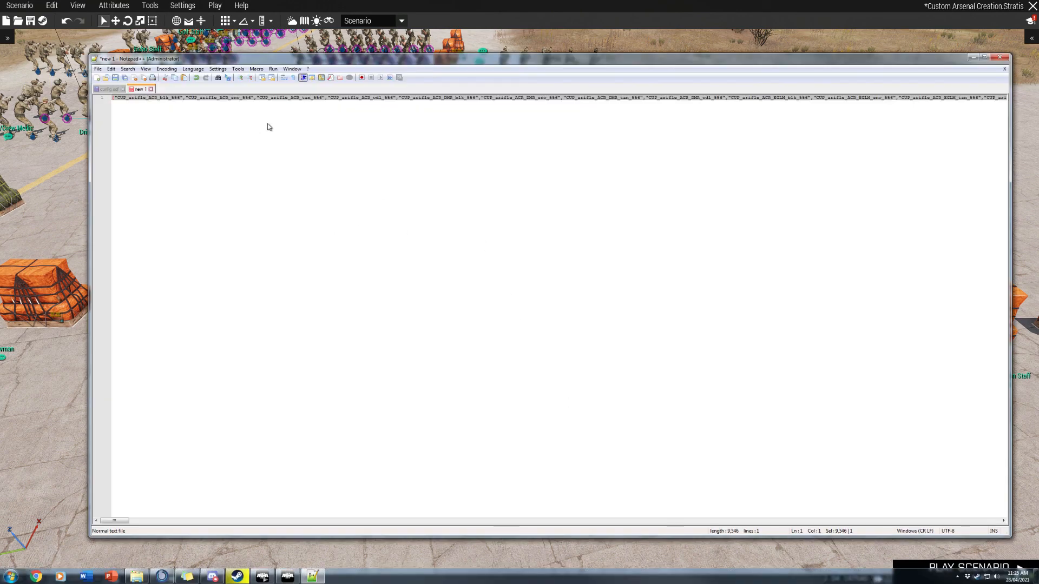
pyautogui.click(599, 557)
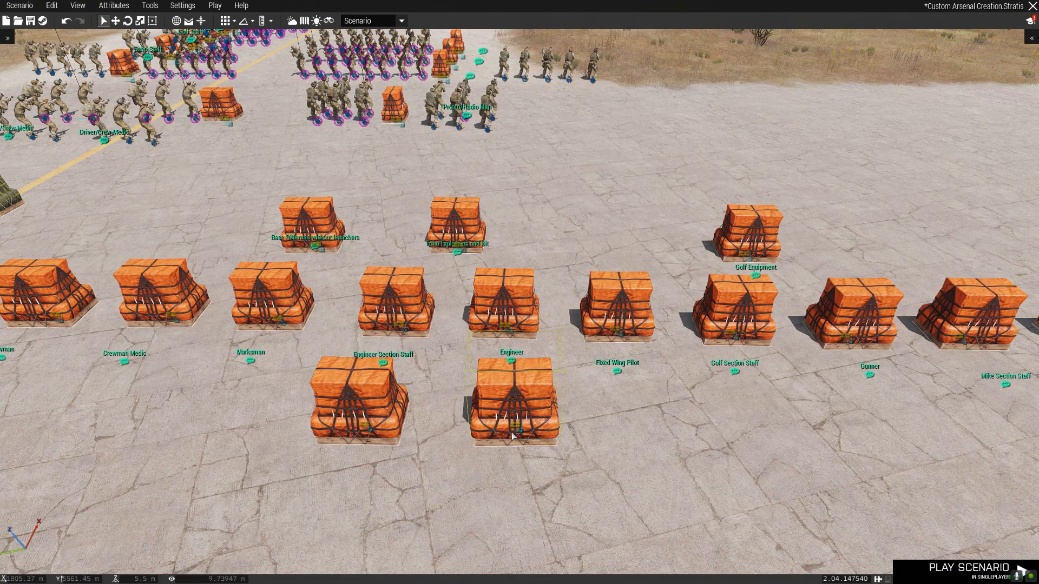
pyautogui.doubleClick(545, 393)
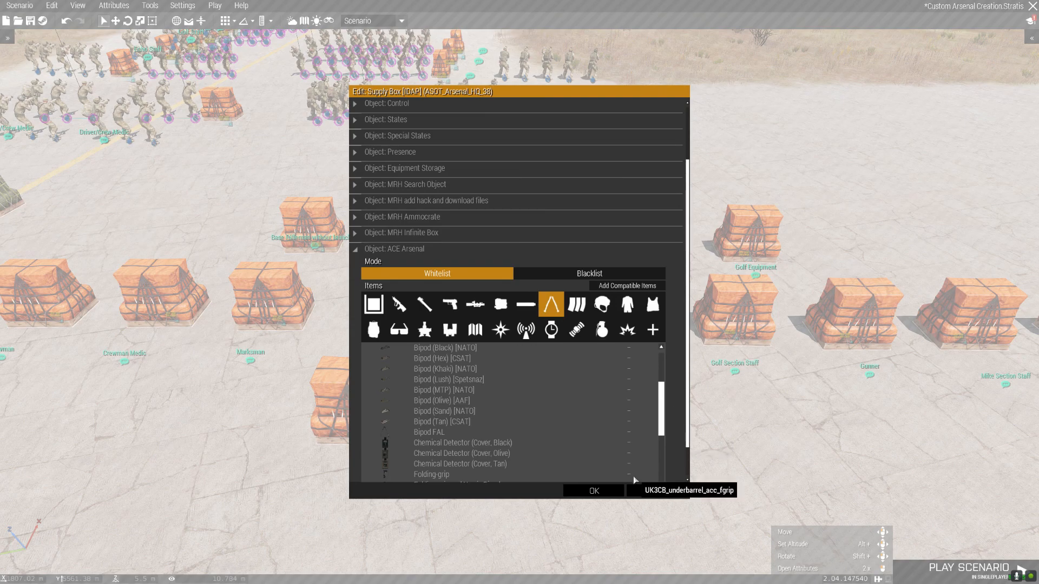
pyautogui.click(657, 491)
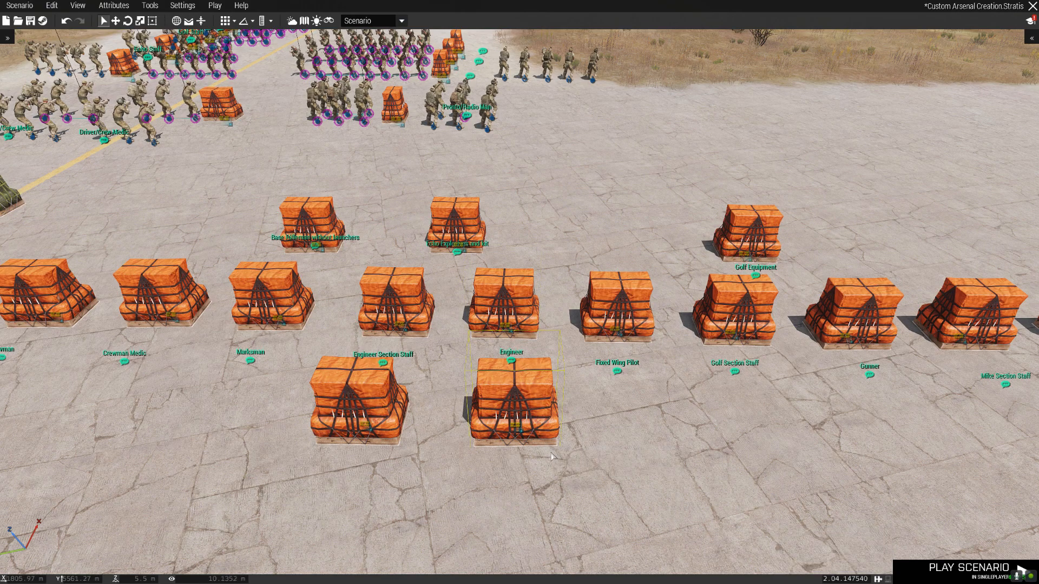
pyautogui.press('d')
pyautogui.press('w')
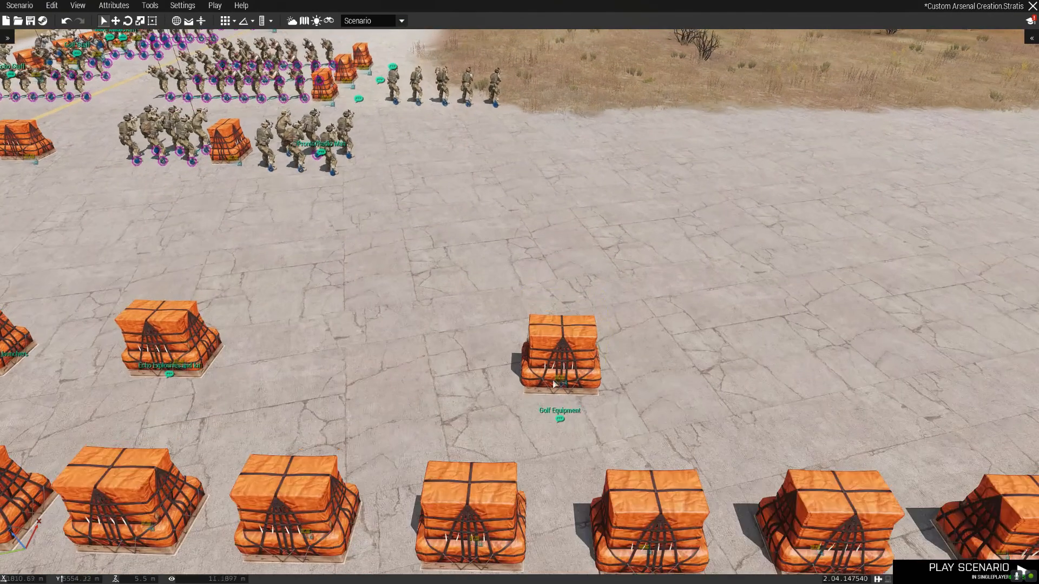
pyautogui.press('s')
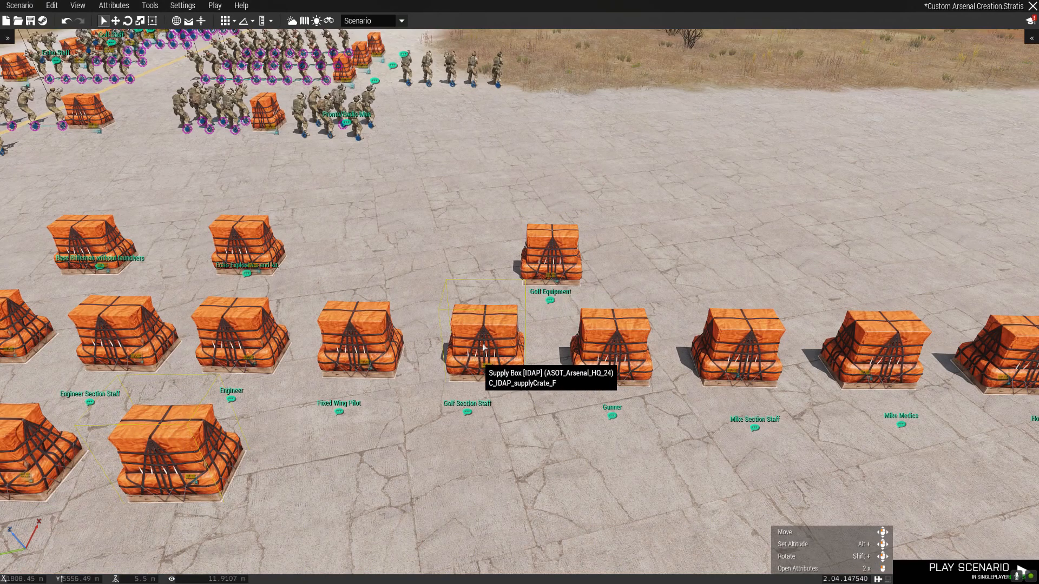
pyautogui.press('a')
pyautogui.press('w')
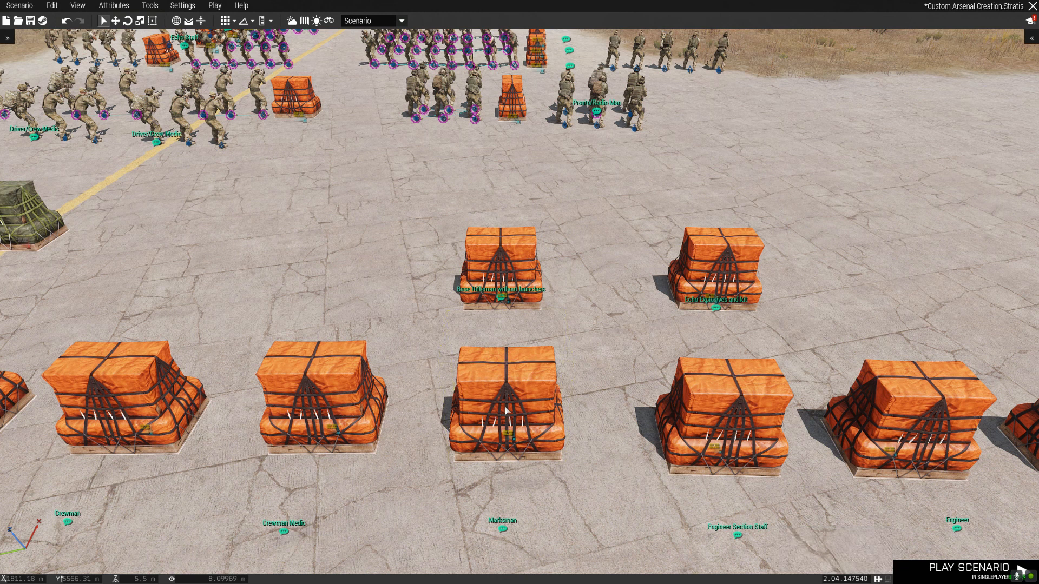
# Review the primary weapons whitelisted in the ACE Arsenal of the Base Rifleman crate, ASOT_Arsenal_HQ_20.
pyautogui.press('w')
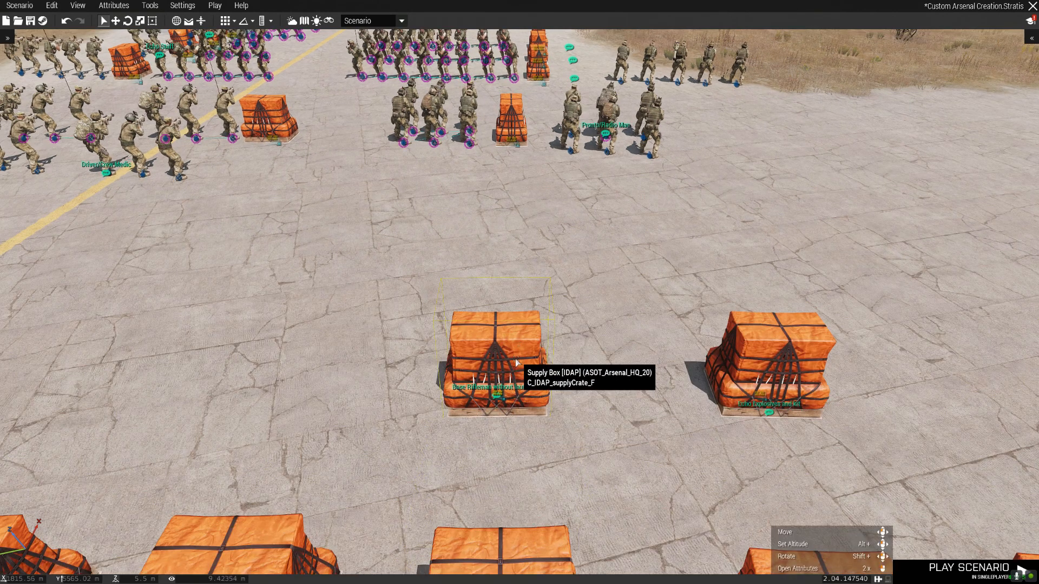
pyautogui.doubleClick(474, 359)
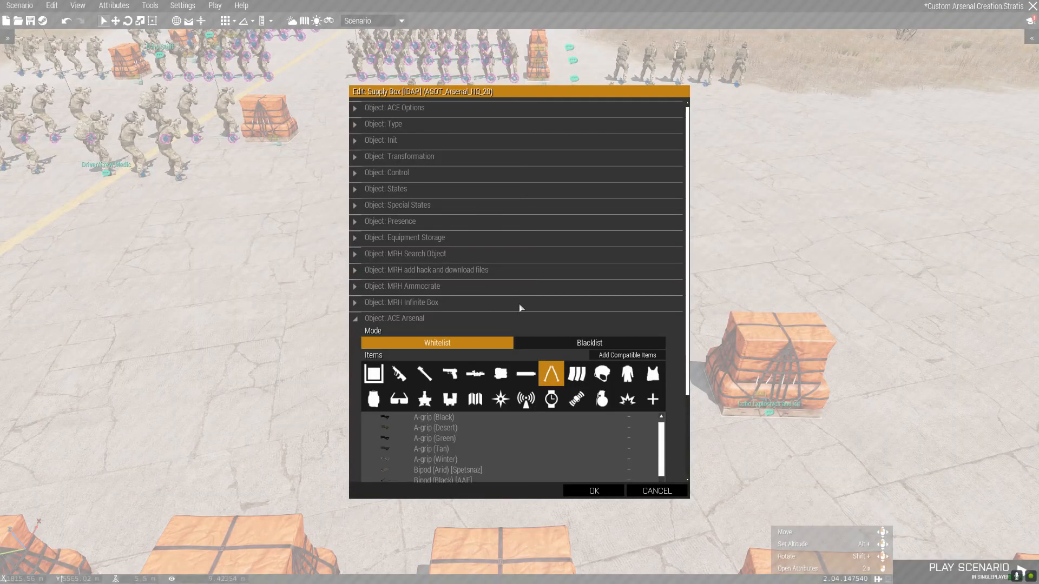
pyautogui.click(399, 374)
pyautogui.scroll(-4, 647, 366)
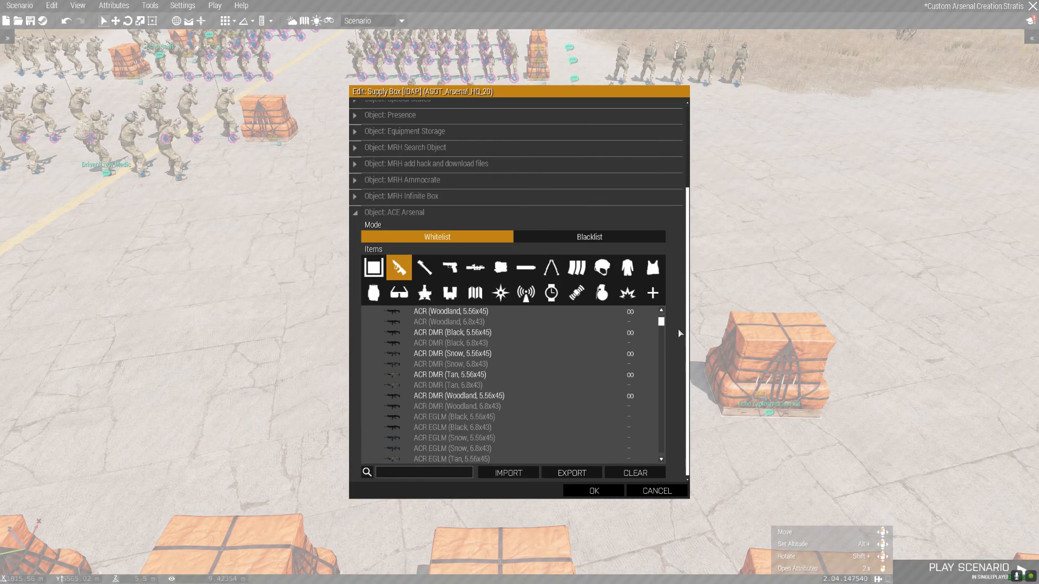
pyautogui.click(614, 488)
# Search the Marksman crate's ACE Arsenal primary weapons for "m24" and check which variants are whitelisted.
pyautogui.press('s')
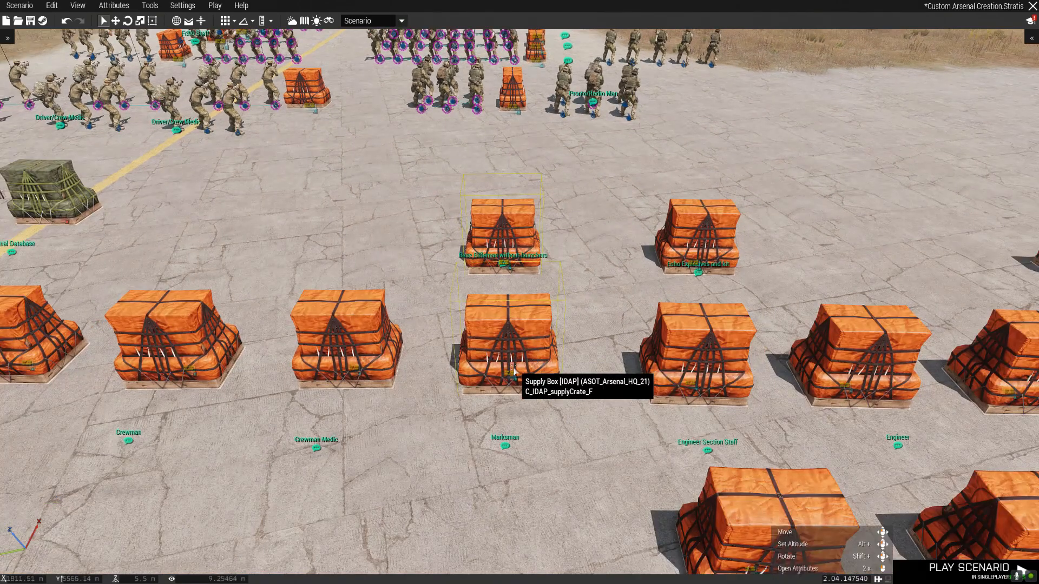
pyautogui.doubleClick(577, 322)
pyautogui.scroll(-4, 666, 341)
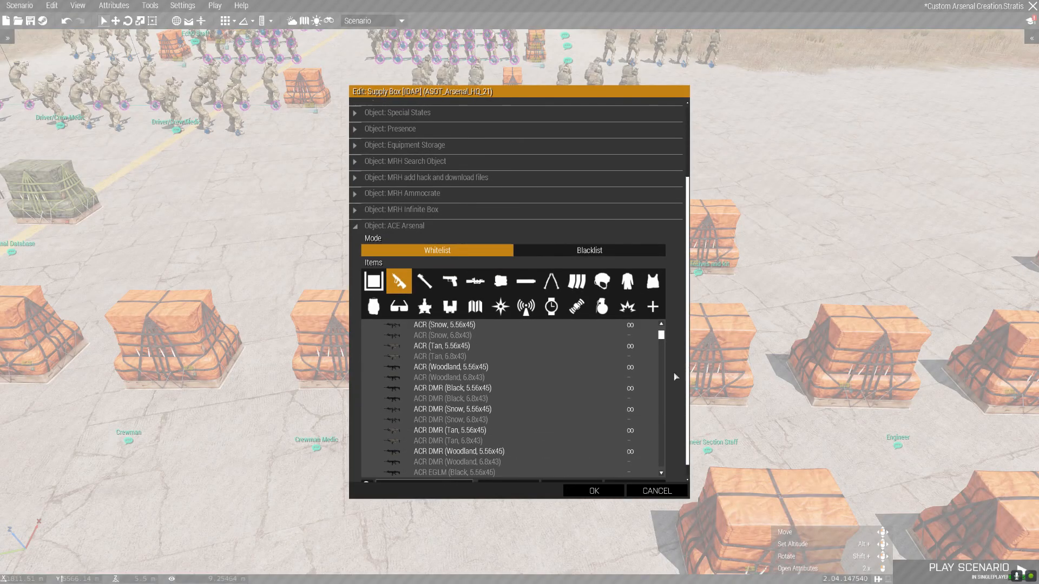
pyautogui.scroll(-2, 460, 468)
pyautogui.write('m24')
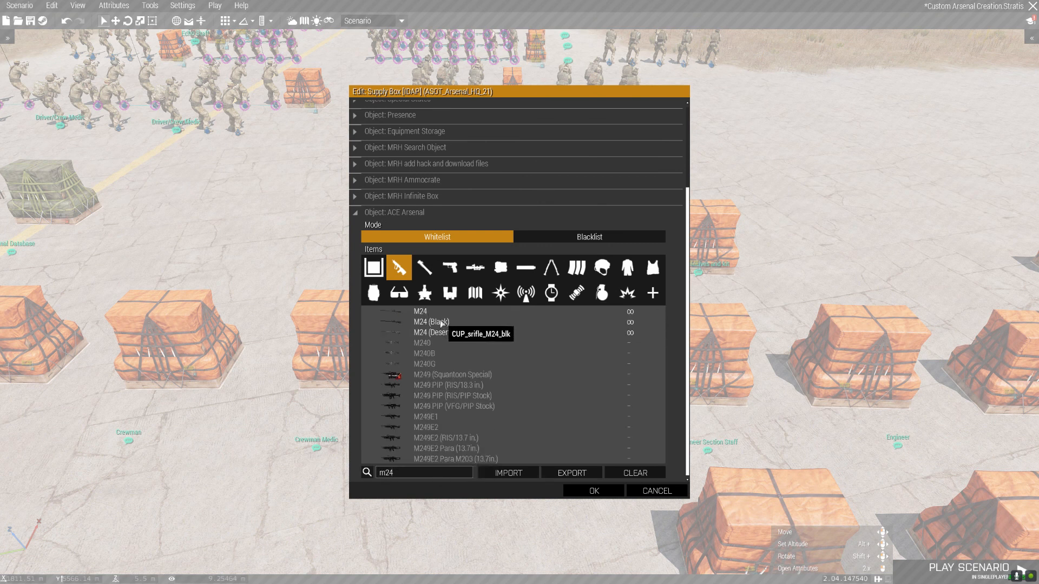
pyautogui.scroll(1, 440, 320)
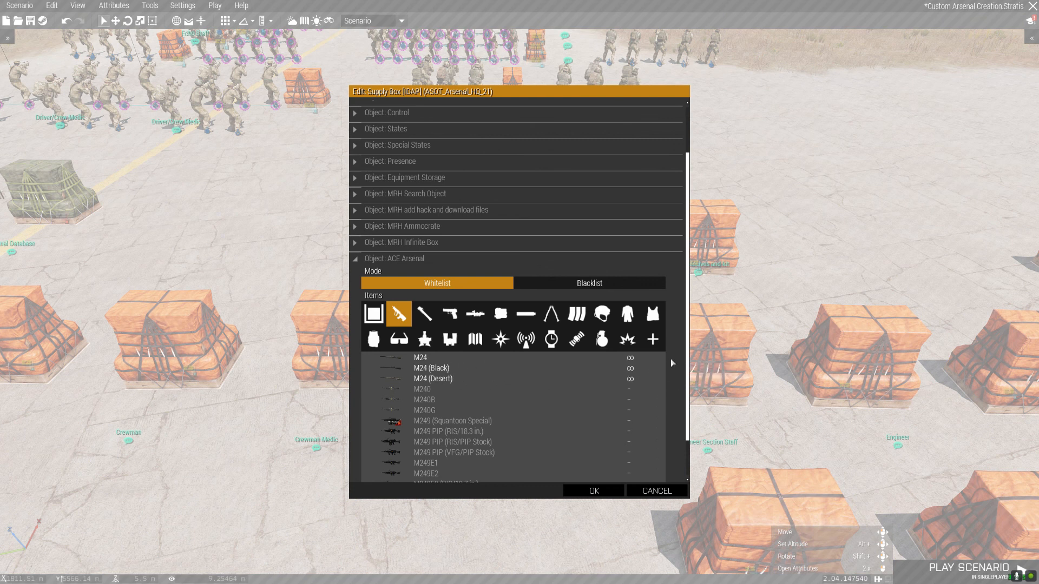
pyautogui.scroll(-1, 670, 358)
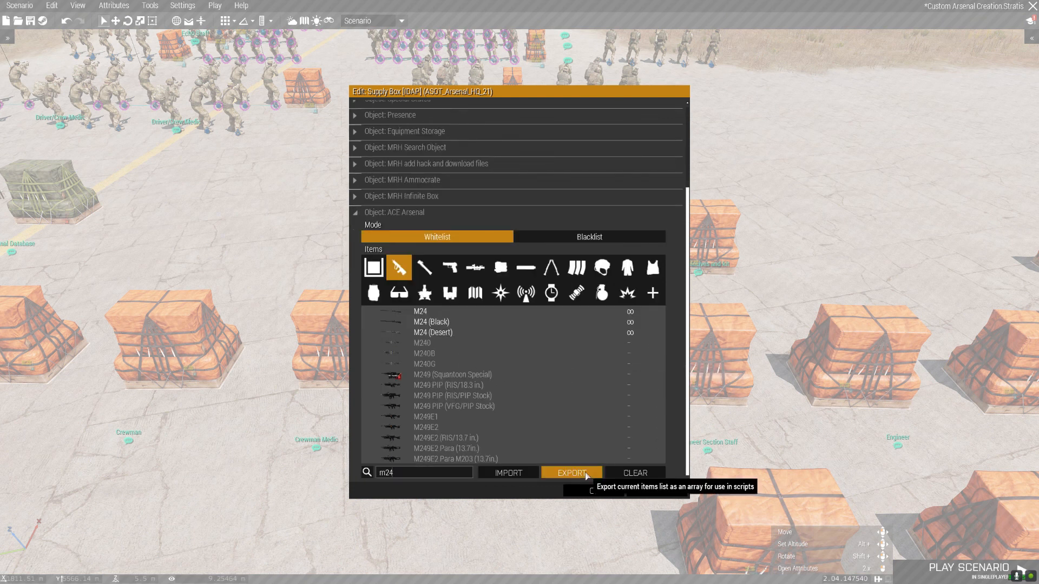
pyautogui.click(595, 491)
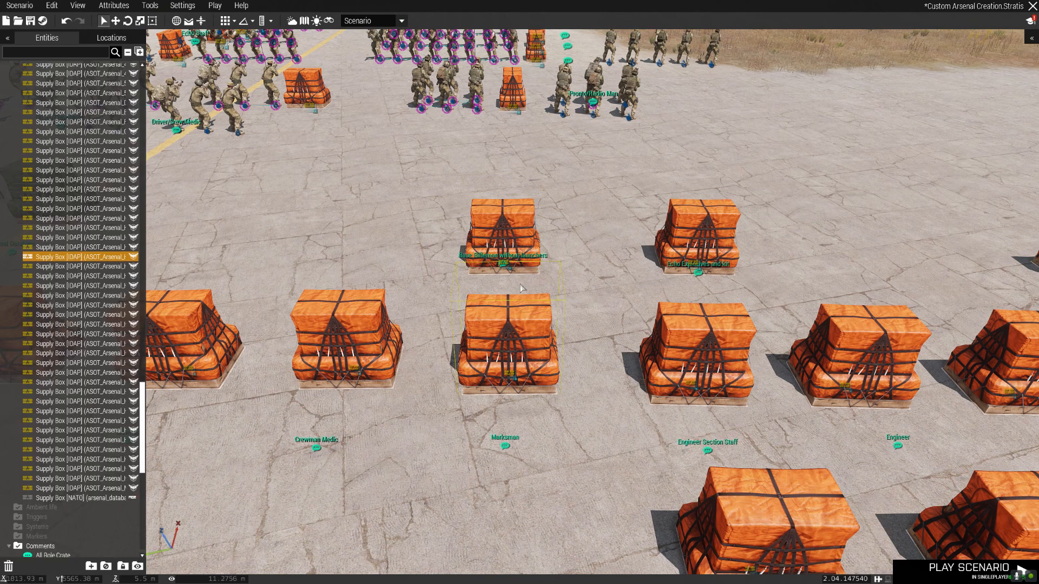
# Survey the crates from the Base Rifleman and Marksman boxes across to Ammo Only, General Items + Suppressors, and Suppressors.
pyautogui.scroll(3, 519, 249)
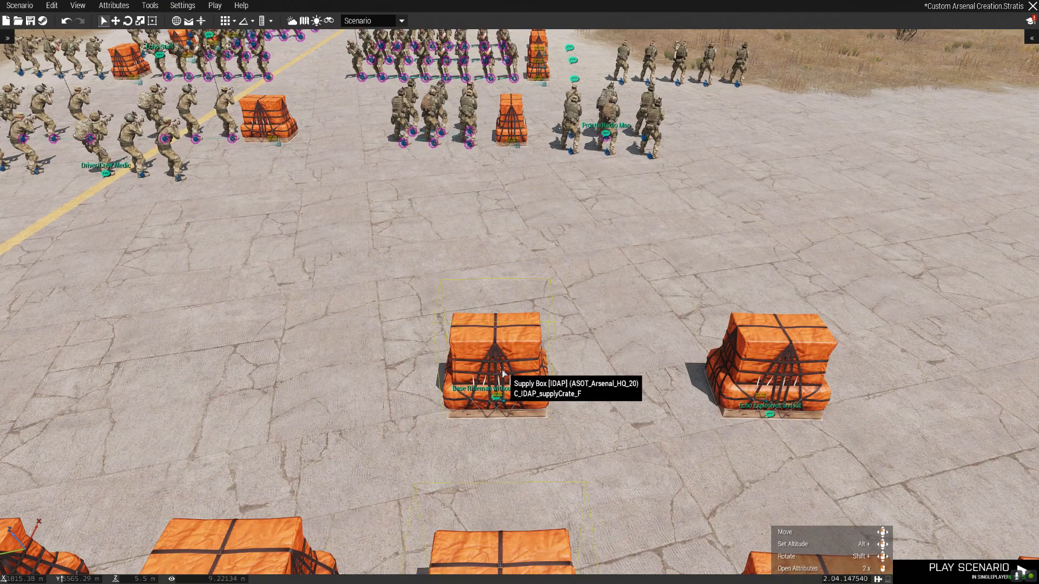
pyautogui.scroll(2, 503, 373)
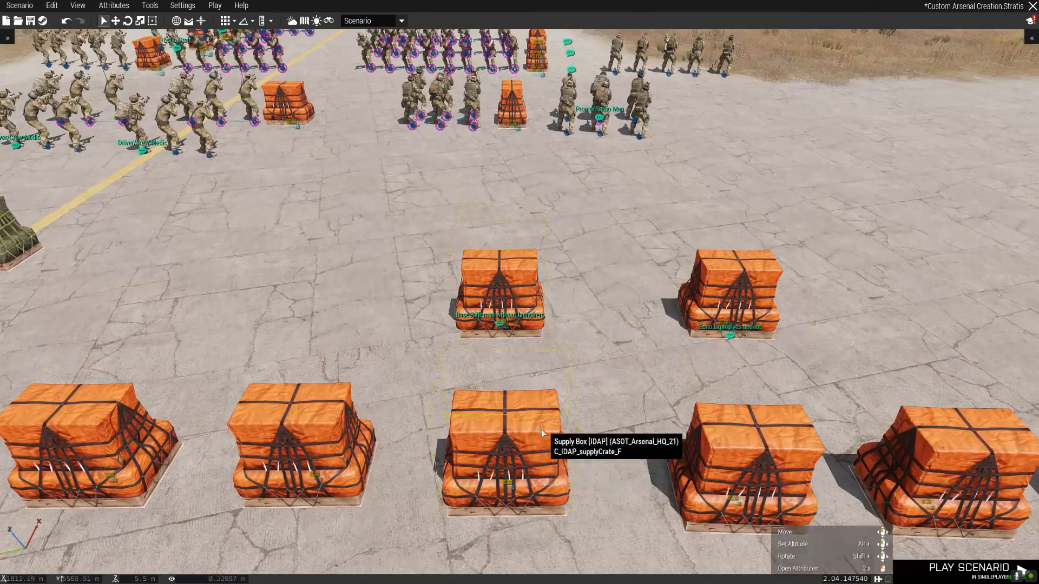
pyautogui.scroll(-3, 515, 479)
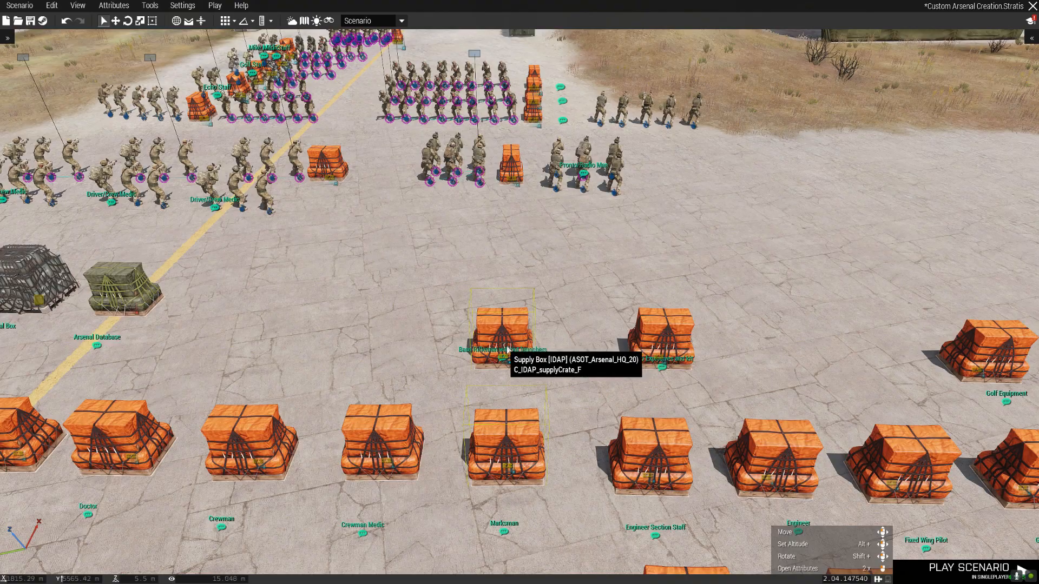
pyautogui.press('d')
pyautogui.press('a')
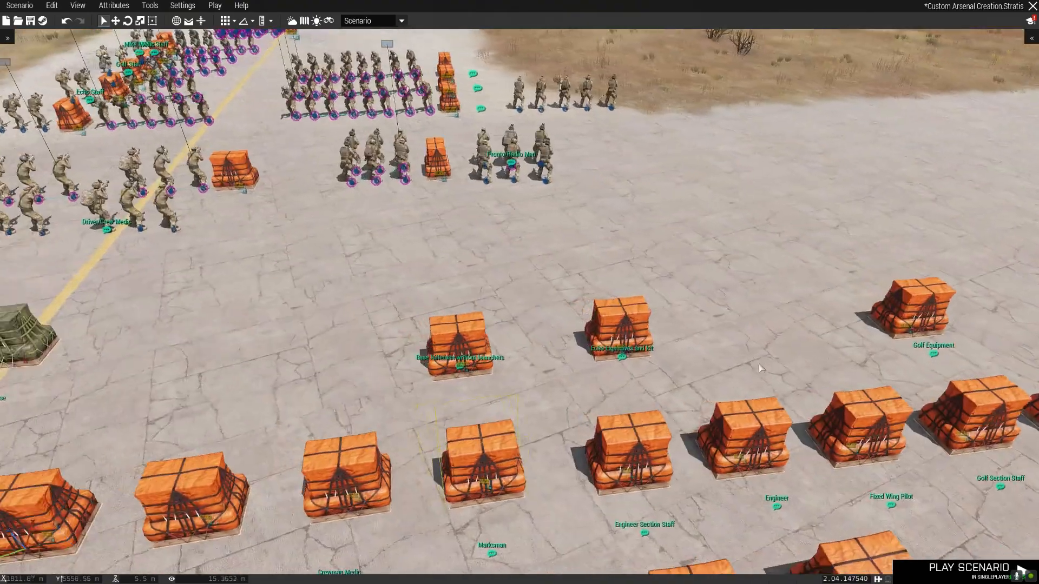
pyautogui.scroll(5, 657, 395)
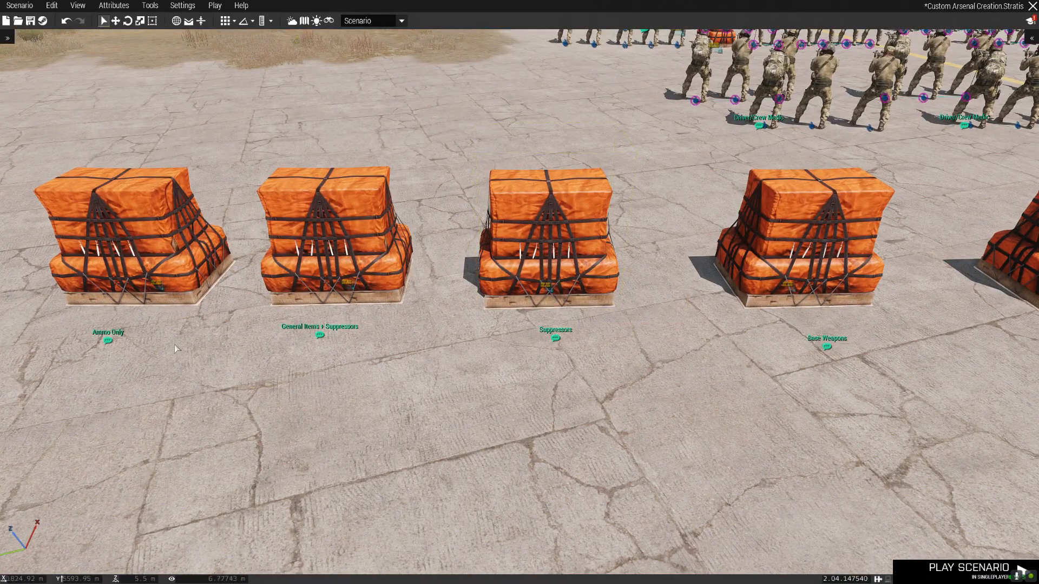
pyautogui.press('a')
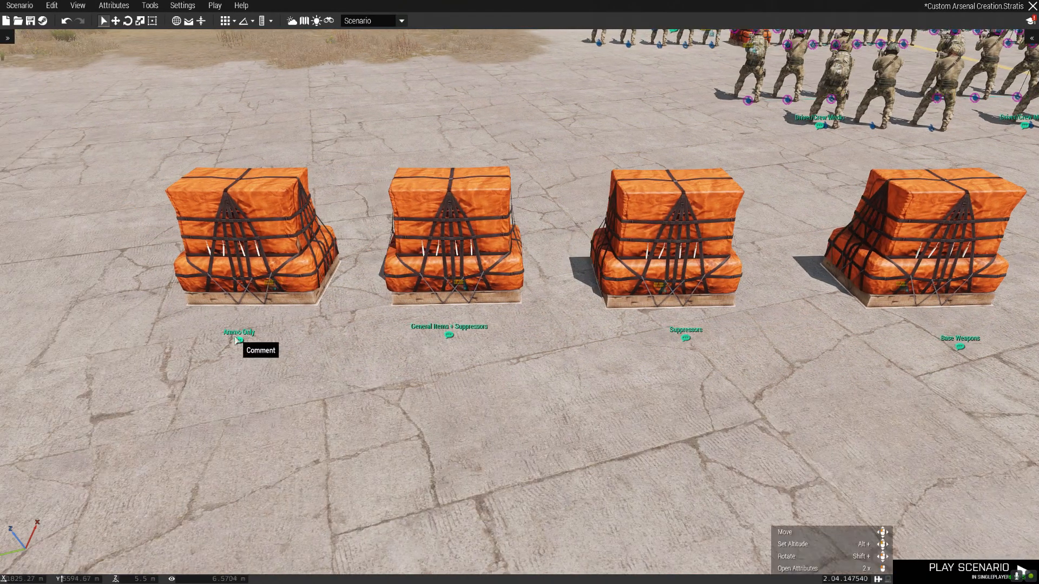
pyautogui.press('d')
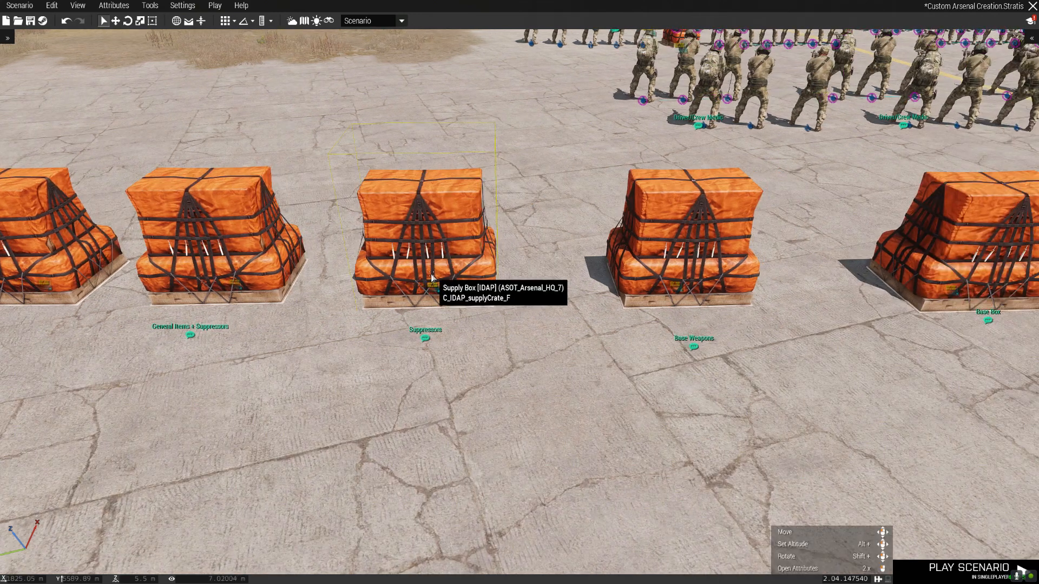
pyautogui.press('a')
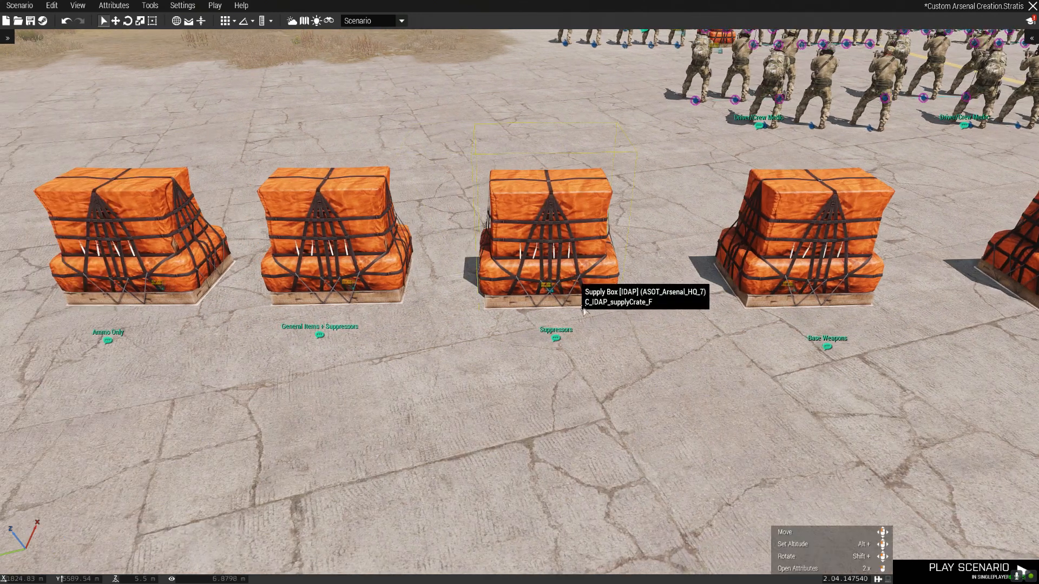
# Review the muzzle attachments whitelisted in the Suppressors crate's ACE Arsenal attributes.
pyautogui.doubleClick(624, 311)
pyautogui.scroll(-3, 603, 350)
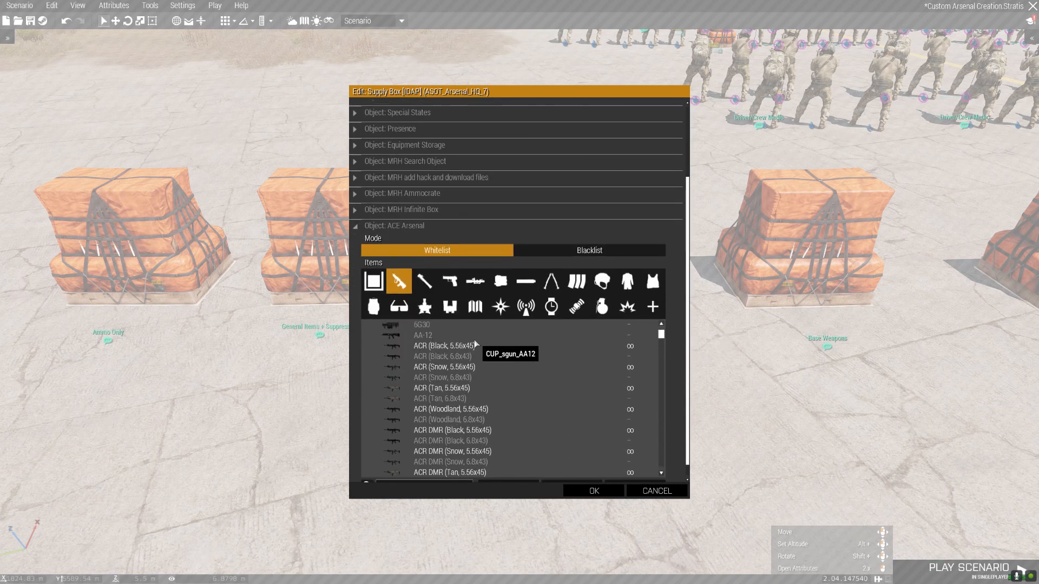
pyautogui.click(525, 284)
pyautogui.moveTo(661, 337)
pyautogui.mouseDown()
pyautogui.moveTo(659, 483)
pyautogui.moveTo(661, 317)
pyautogui.mouseUp()
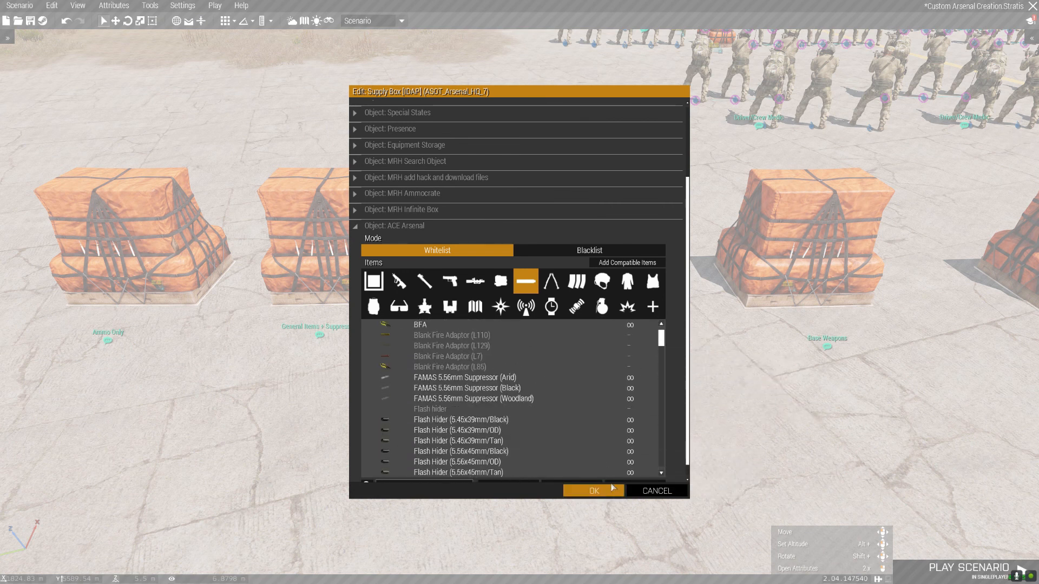
pyautogui.click(637, 493)
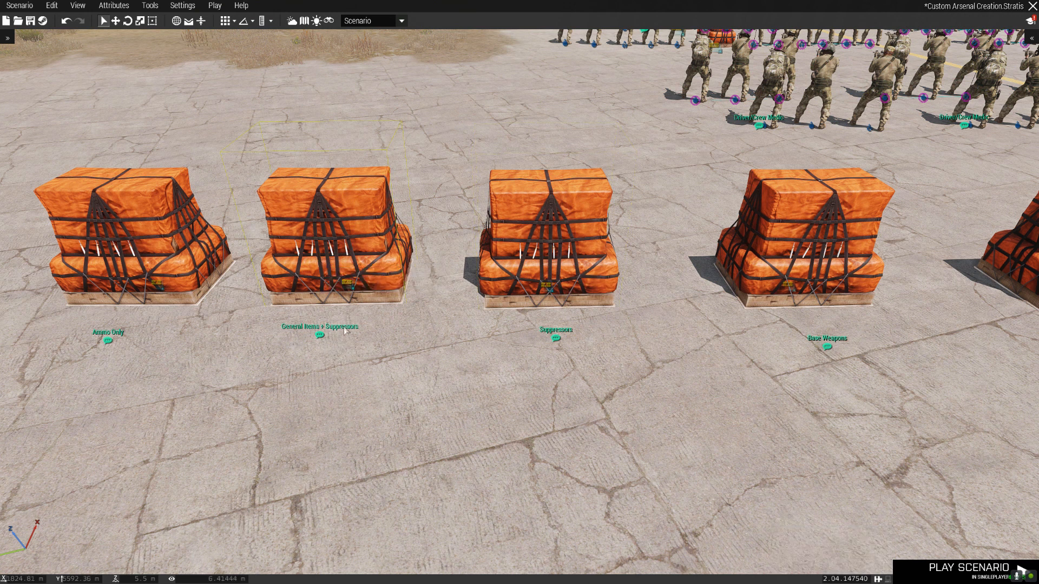
# Examine the All Role Crate beside the Trainer and Recruit crates.
pyautogui.press('a')
pyautogui.scroll(2, 485, 337)
pyautogui.scroll(-10, 518, 389)
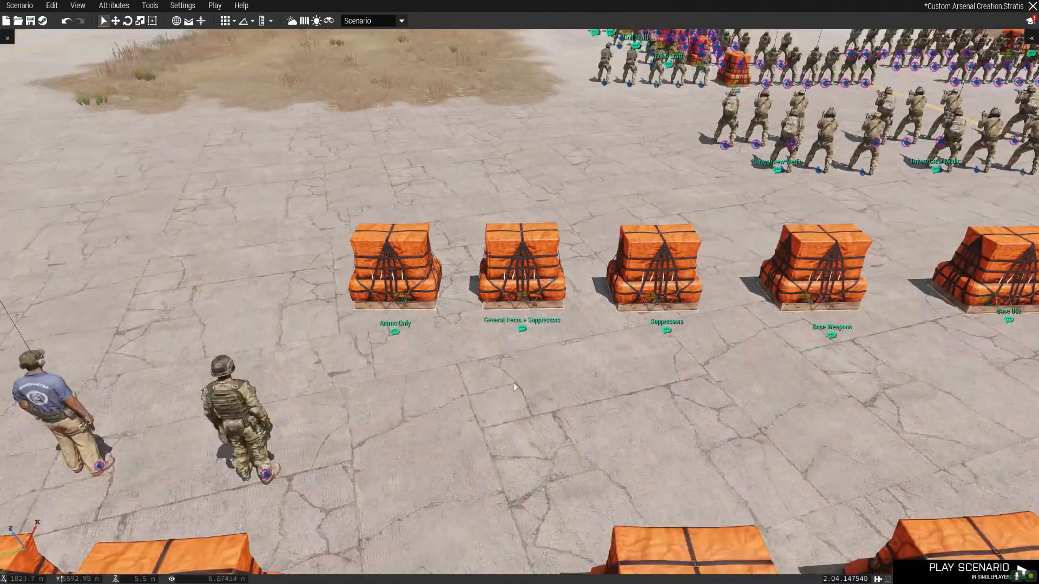
pyautogui.press('a')
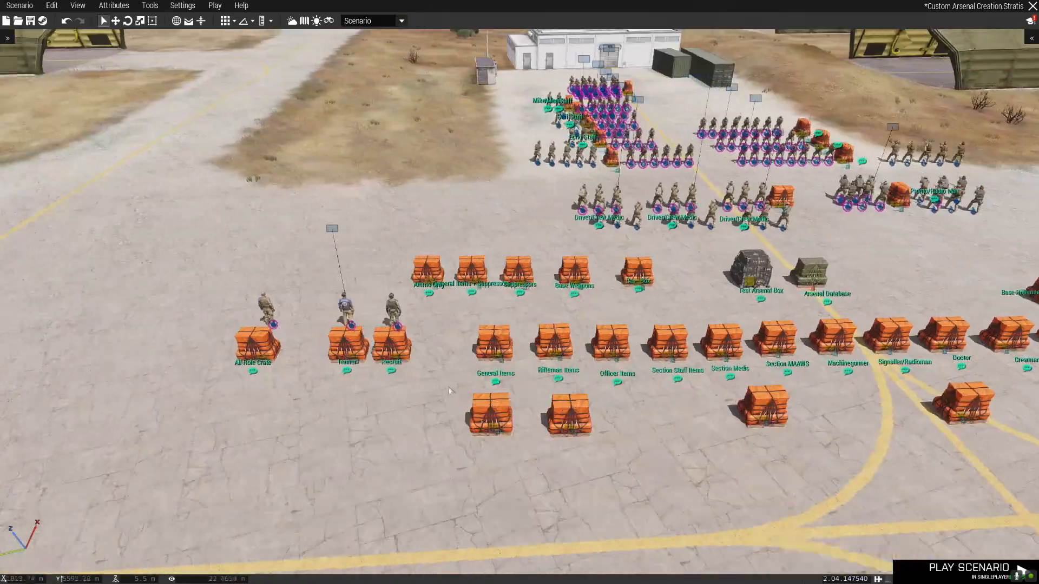
pyautogui.scroll(5, 447, 389)
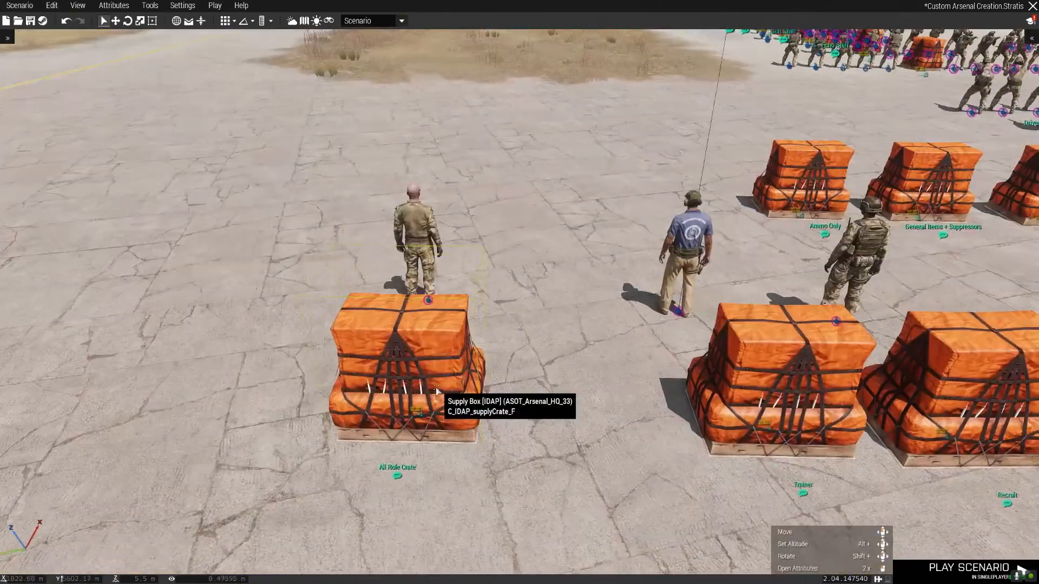
pyautogui.scroll(4, 444, 394)
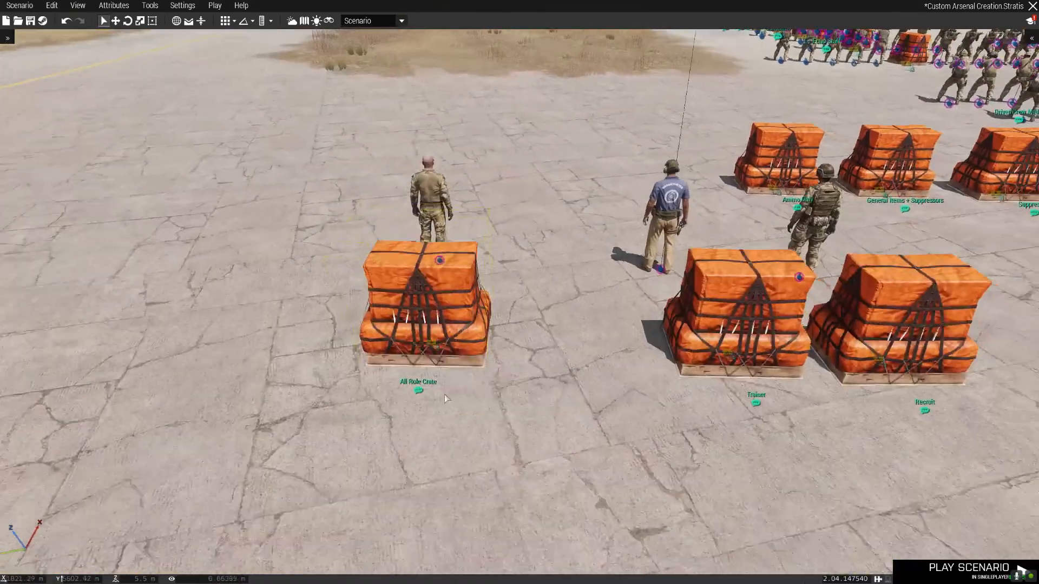
pyautogui.scroll(1, 469, 411)
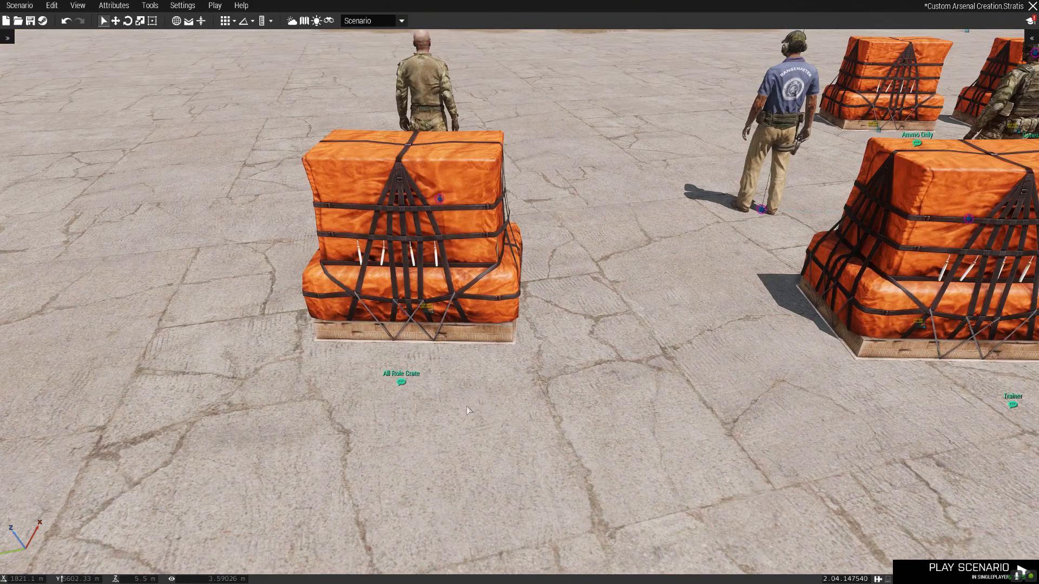
pyautogui.press('a')
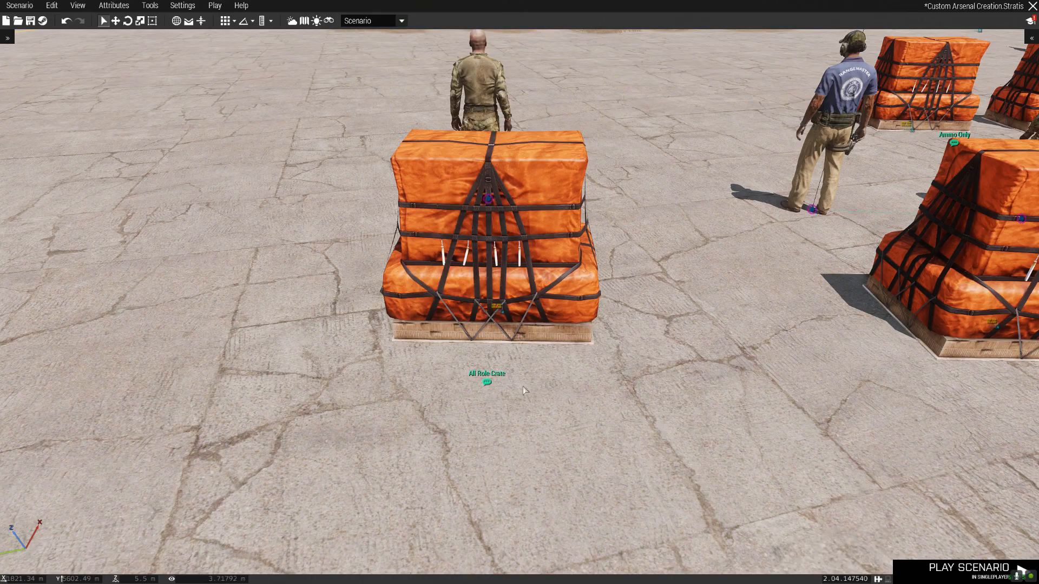
# Delete the unlabelled supply boxes in the row in front of the labelled role crates.
pyautogui.press('d')
pyautogui.press('s')
pyautogui.press('q')
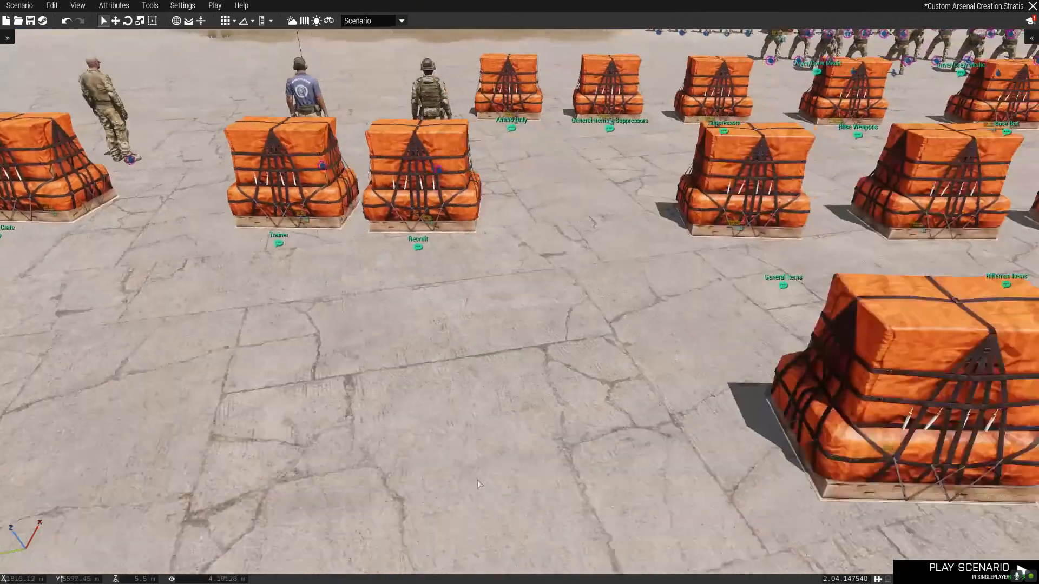
pyautogui.moveTo(297, 479); pyautogui.dragTo(300, 528, button='right')
pyautogui.press('d')
pyautogui.press('w')
pyautogui.press('q')
pyautogui.press('s')
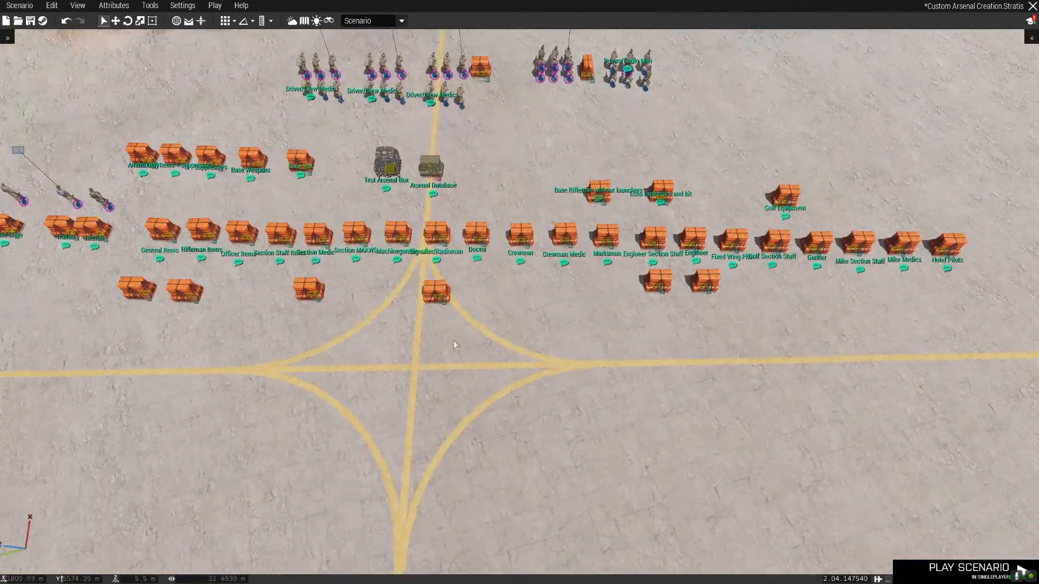
pyautogui.moveTo(622, 328); pyautogui.dragTo(86, 403)
pyautogui.press('BackSpace')
pyautogui.press('BackSpace')
pyautogui.press('Delete')
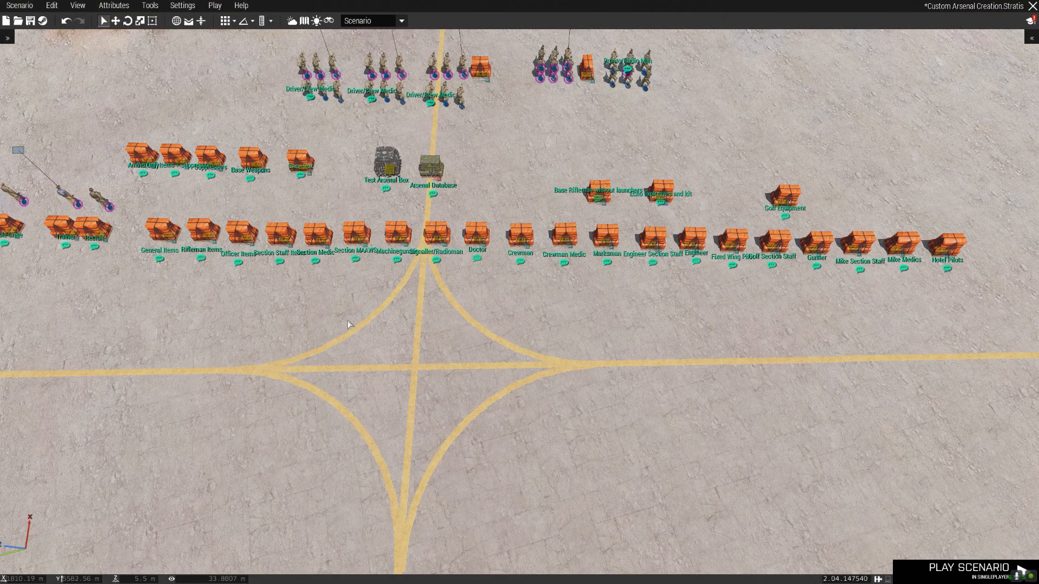
# Look over the main row of labelled role crates from General Items to Hotel Pilots.
pyautogui.moveTo(985, 214); pyautogui.dragTo(142, 317)
pyautogui.press('a')
pyautogui.moveTo(343, 349); pyautogui.dragTo(392, 327, button='right')
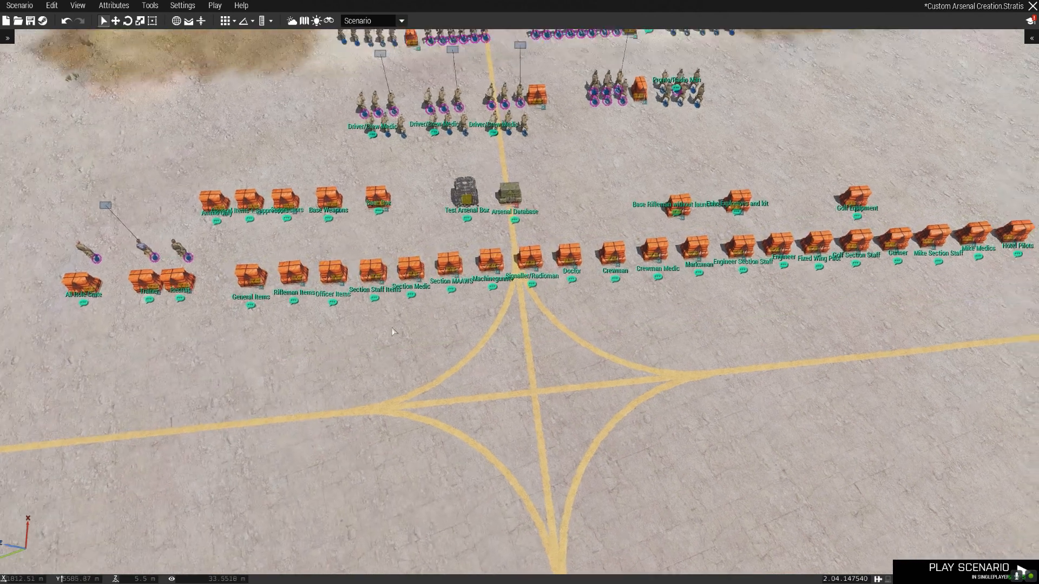
pyautogui.scroll(3, 388, 327)
pyautogui.click(228, 277)
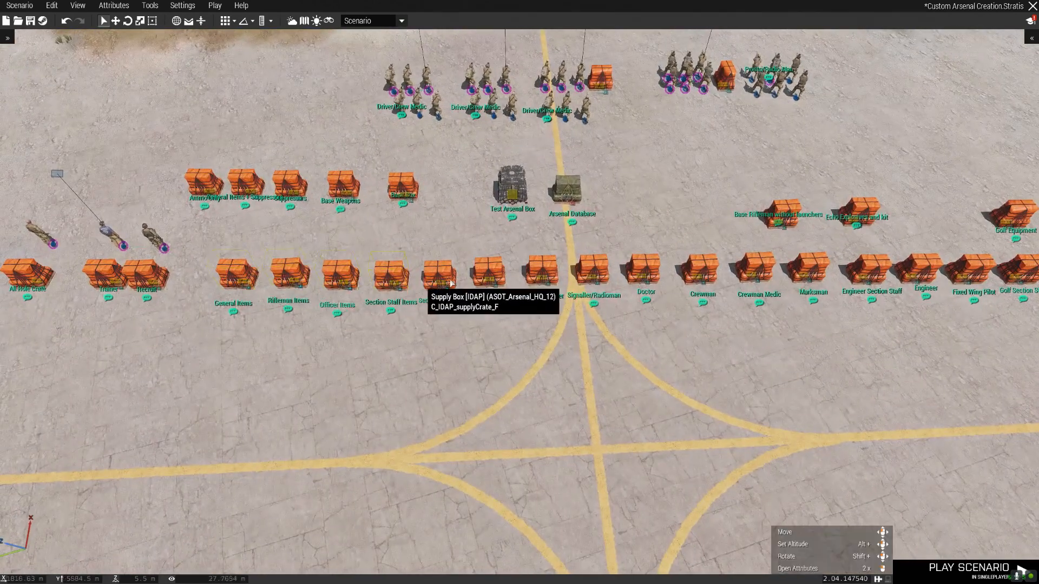
pyautogui.moveTo(498, 354); pyautogui.dragTo(491, 351, button='right')
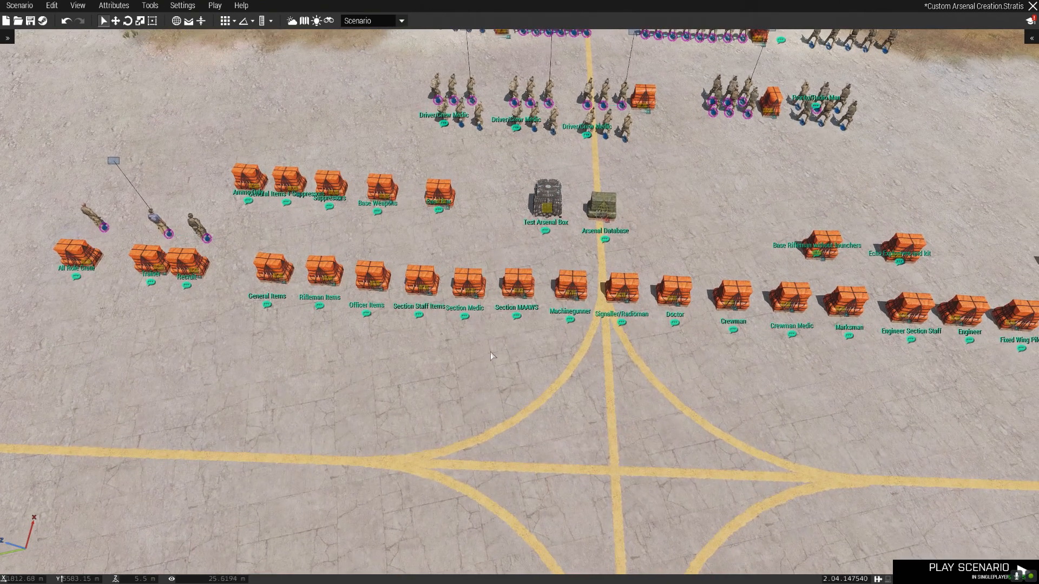
# Examine the All Role, Trainer and Recruit crates, and return to the Officer and Section crates in the main row.
pyautogui.press('a')
pyautogui.scroll(3, 490, 351)
pyautogui.press('w')
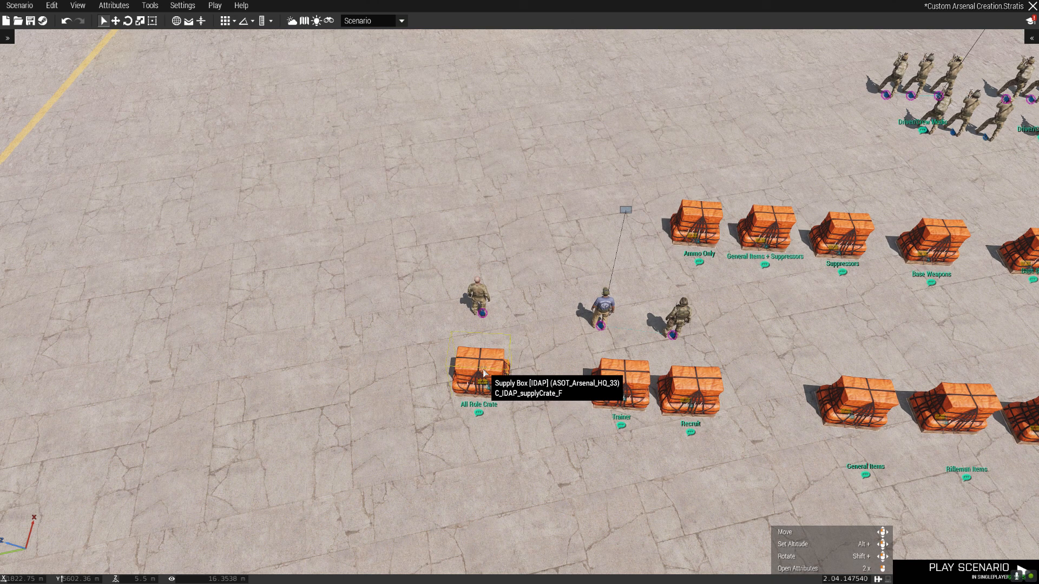
pyautogui.press('s')
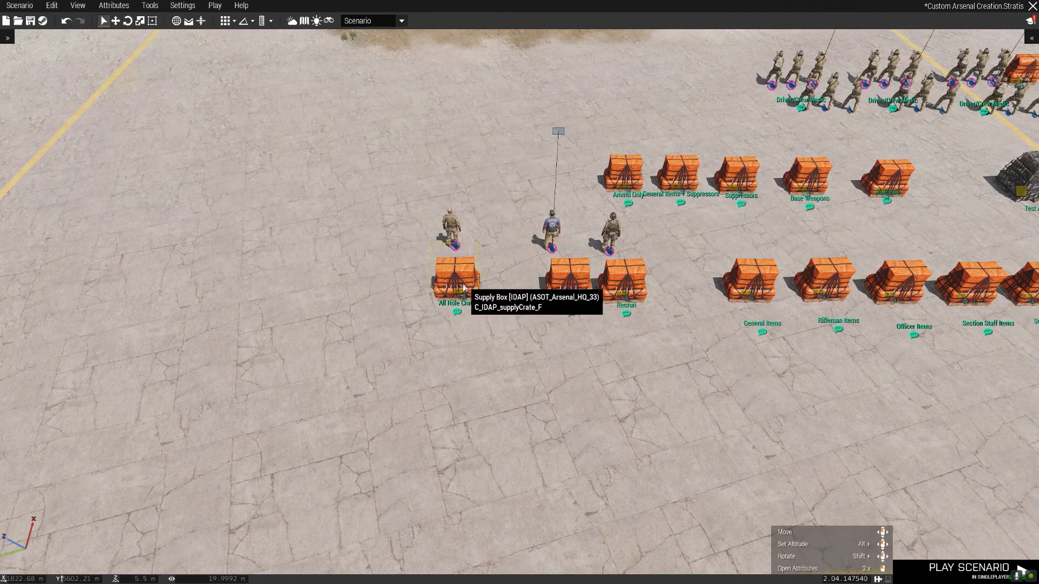
pyautogui.moveTo(473, 295); pyautogui.dragTo(494, 309, button='right')
pyautogui.moveTo(677, 287); pyautogui.dragTo(632, 289, button='right')
pyautogui.moveTo(524, 323); pyautogui.dragTo(551, 322, button='right')
pyautogui.press('d')
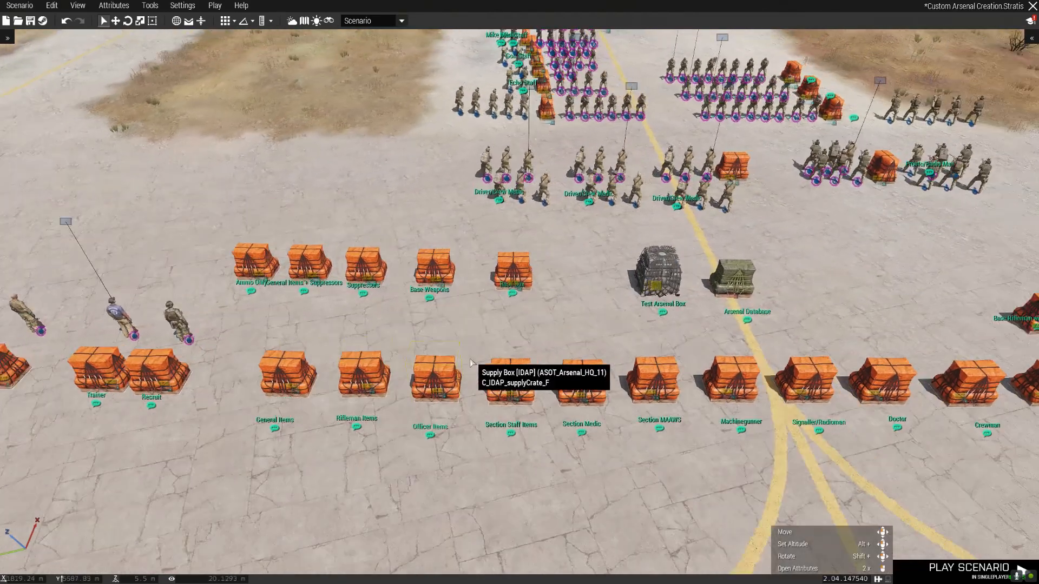
# Look over the whole layout of role crates together with the unit groups behind them.
pyautogui.scroll(-3, 470, 359)
pyautogui.scroll(-1, 517, 400)
pyautogui.scroll(-1, 517, 399)
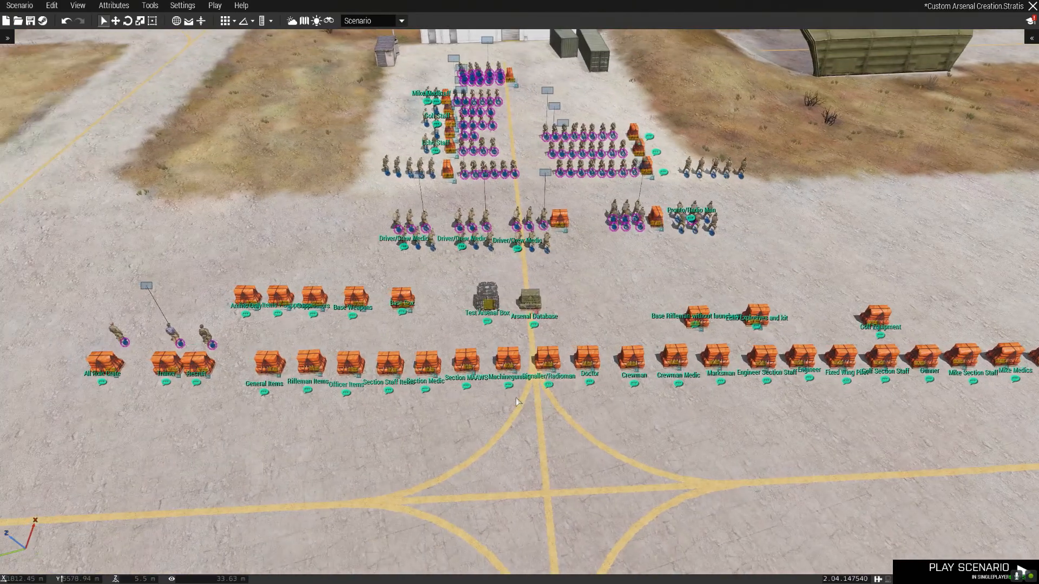
pyautogui.scroll(-1, 518, 401)
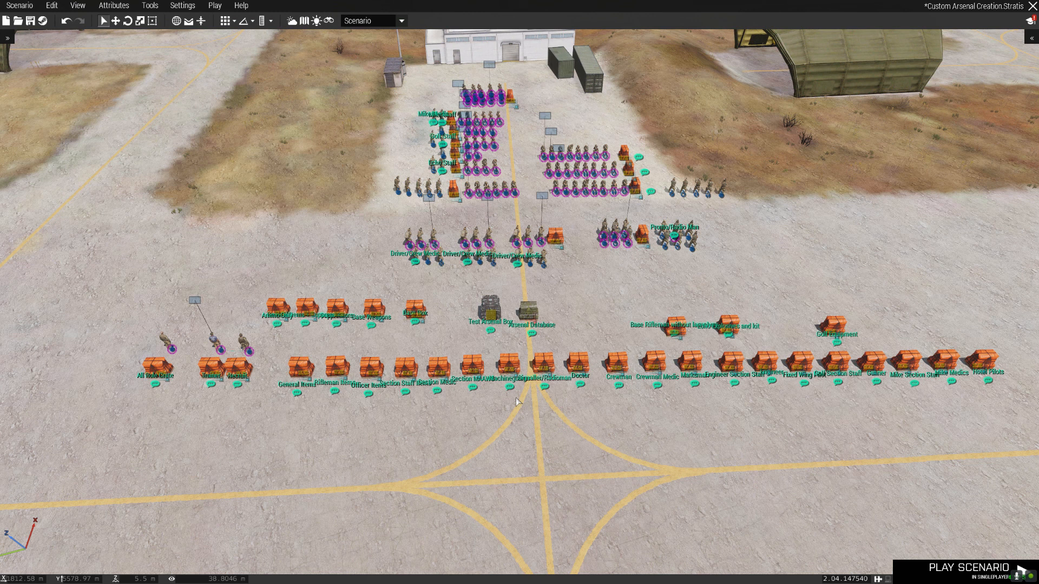
# Switch to Notepad++ and close the new 1 document without saving it, leaving config.sqf open.
pyautogui.hotkey('alt', 'Tab')
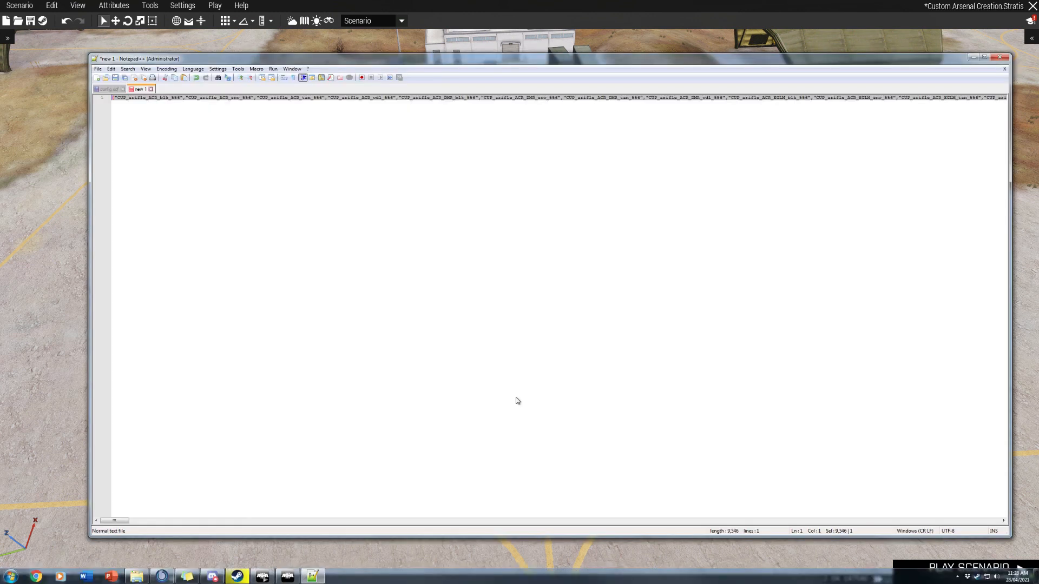
pyautogui.click(151, 88)
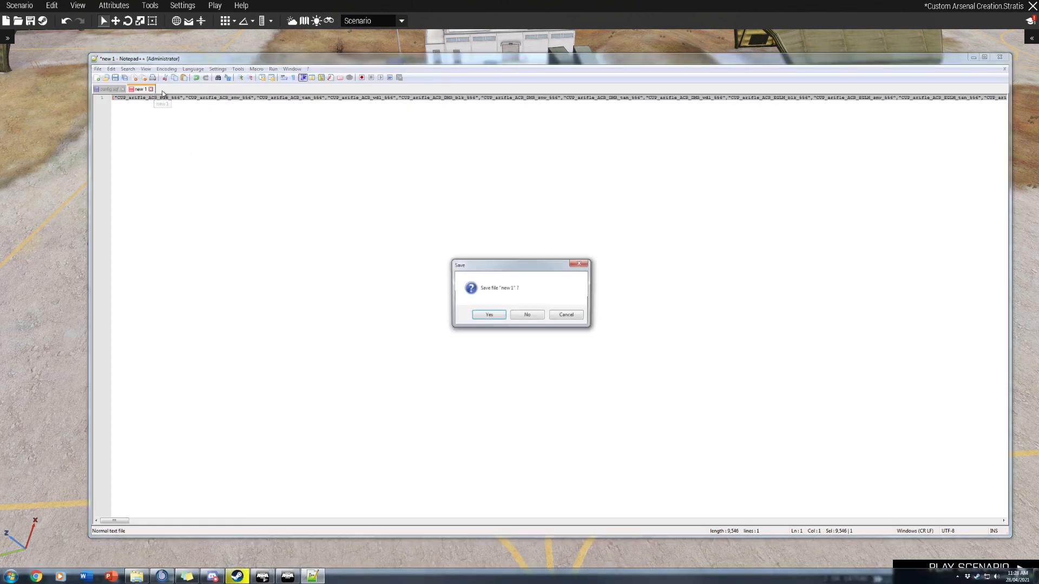
pyautogui.click(527, 316)
pyautogui.click(331, 359)
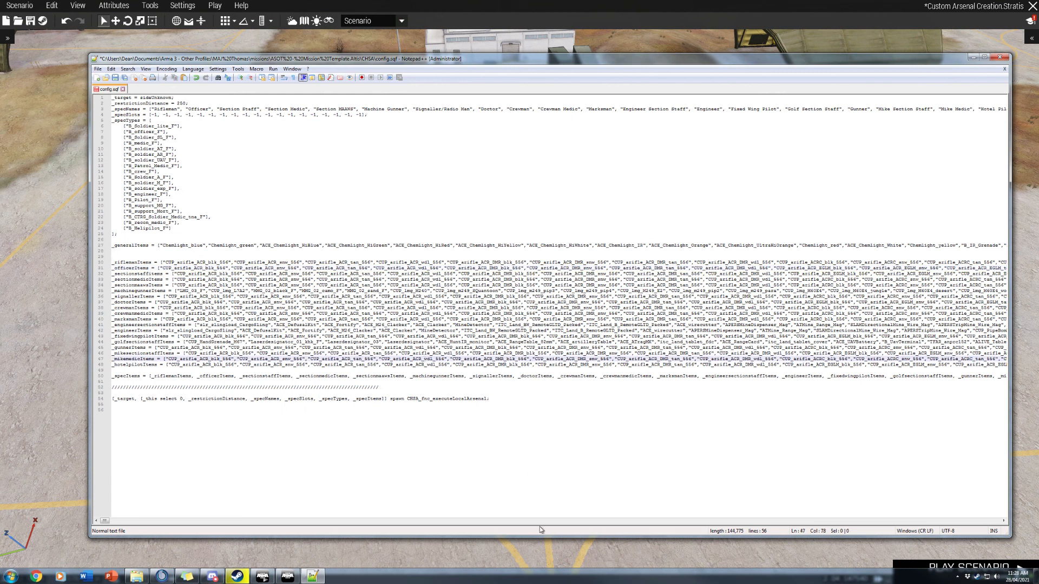
pyautogui.click(534, 548)
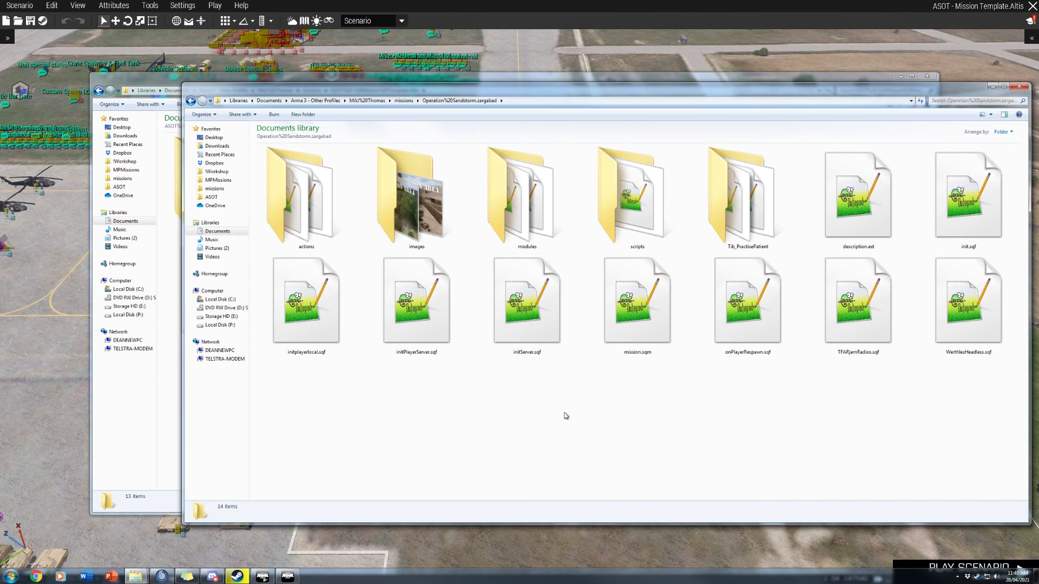
# Delete everything except mission.sqm from the Operation%20Sandstorm.zargabad mission folder.
pyautogui.click(325, 222)
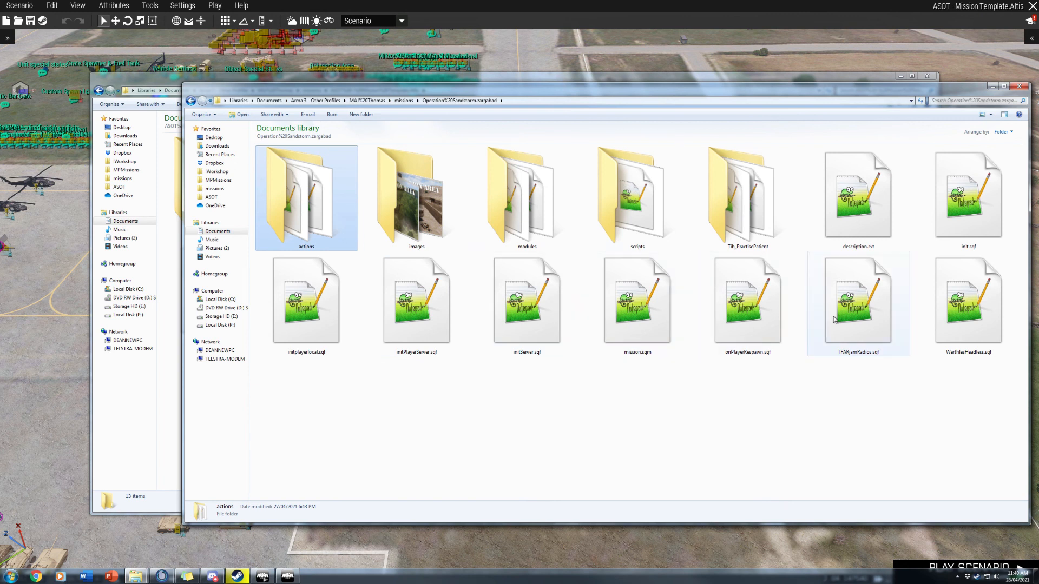
pyautogui.hotkey('ctrl', 'a')
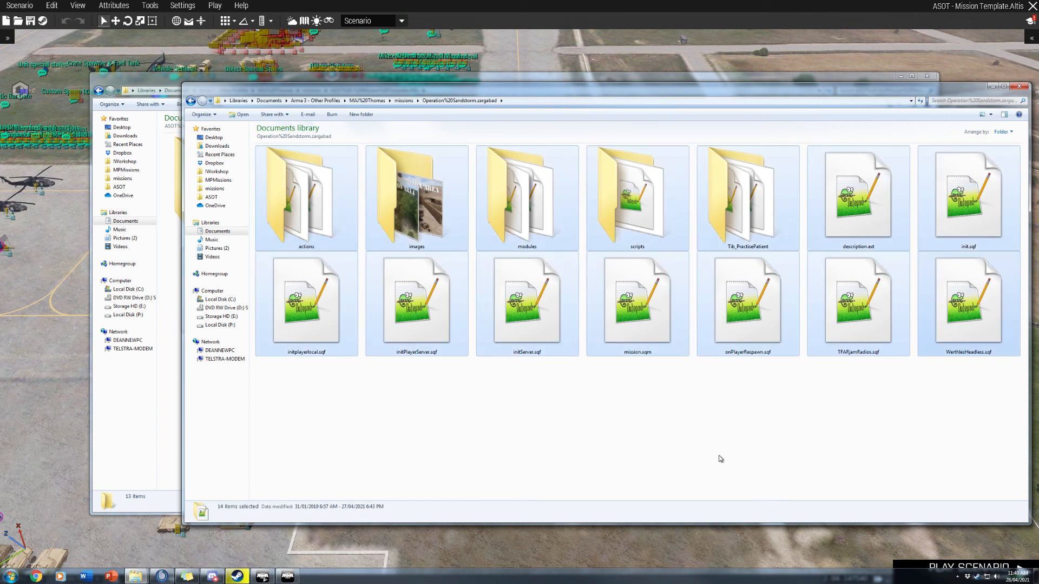
pyautogui.keyDown('ctrl'); pyautogui.click(656, 326); pyautogui.keyUp('ctrl')
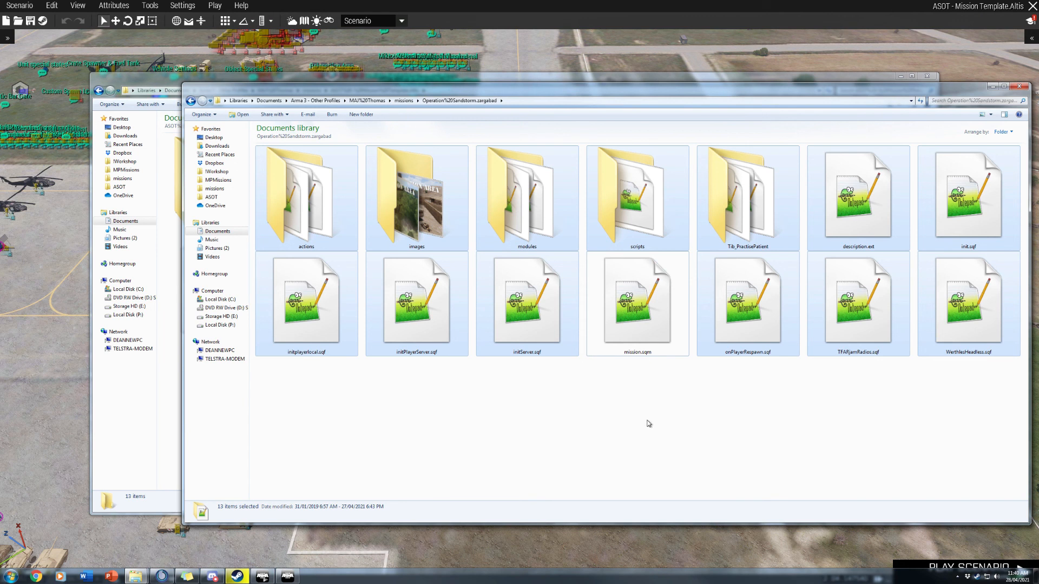
pyautogui.press('Delete')
pyautogui.click(551, 296)
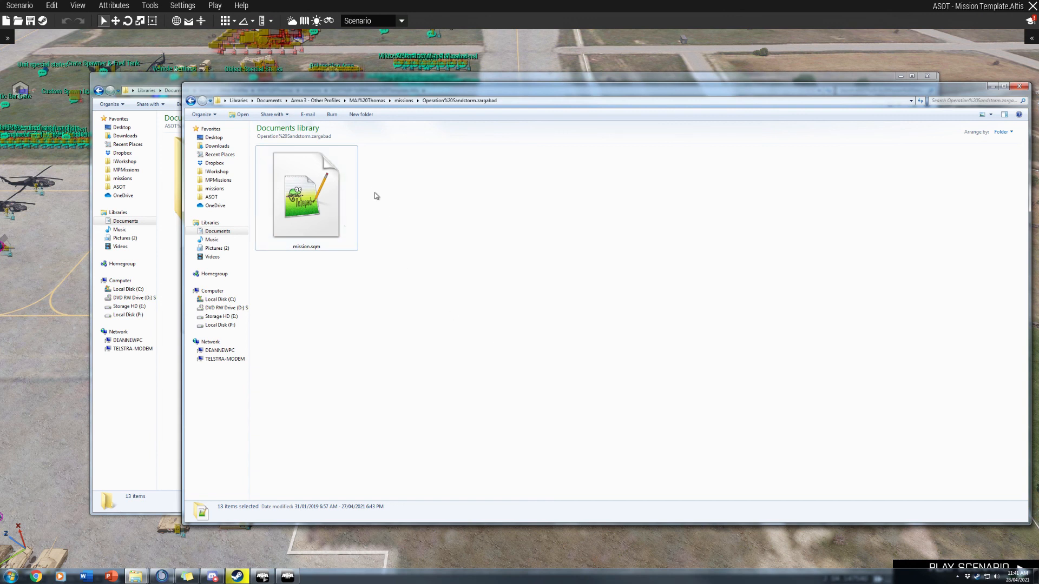
# Copy the ASOT mission template's contents, except mission.sqm and Optional Files and Scripts, into the Operation%20Sandstorm.zargabad folder.
pyautogui.click(161, 433)
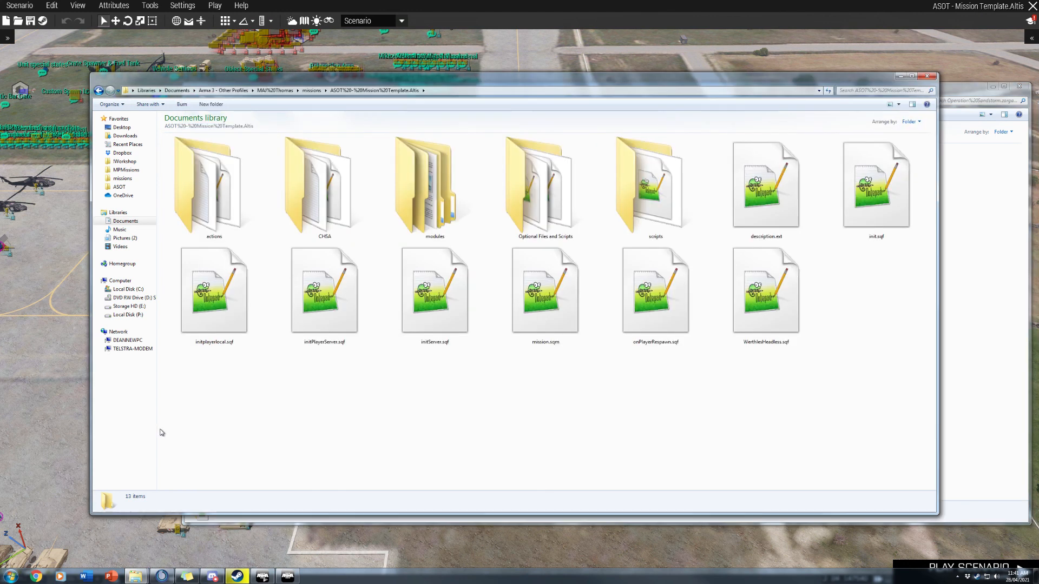
pyautogui.click(207, 190)
pyautogui.hotkey('ctrl', 'a')
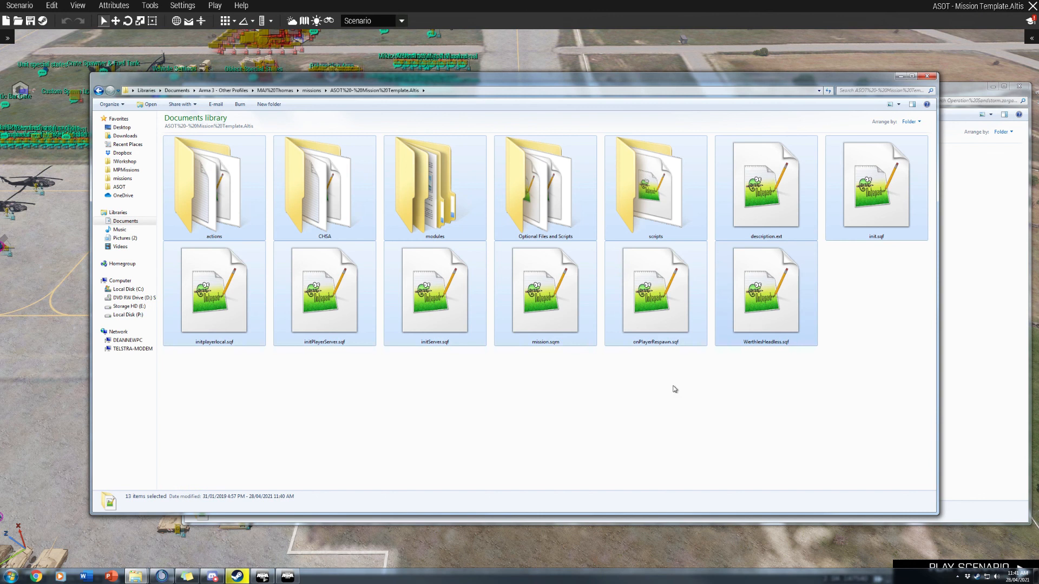
pyautogui.keyDown('ctrl'); pyautogui.click(593, 307); pyautogui.keyUp('ctrl')
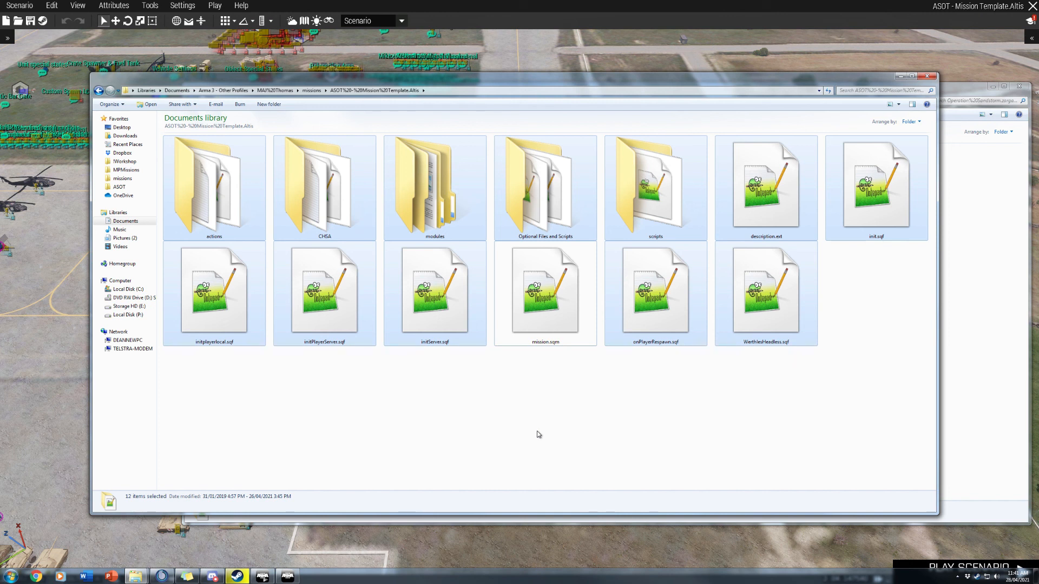
pyautogui.keyDown('ctrl'); pyautogui.click(531, 227); pyautogui.keyUp('ctrl')
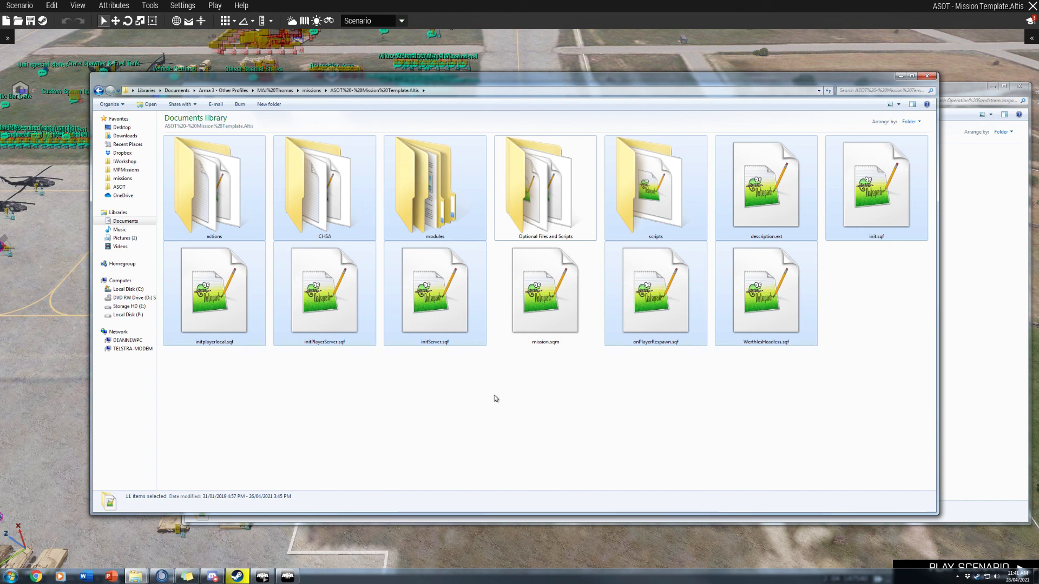
pyautogui.click(959, 331)
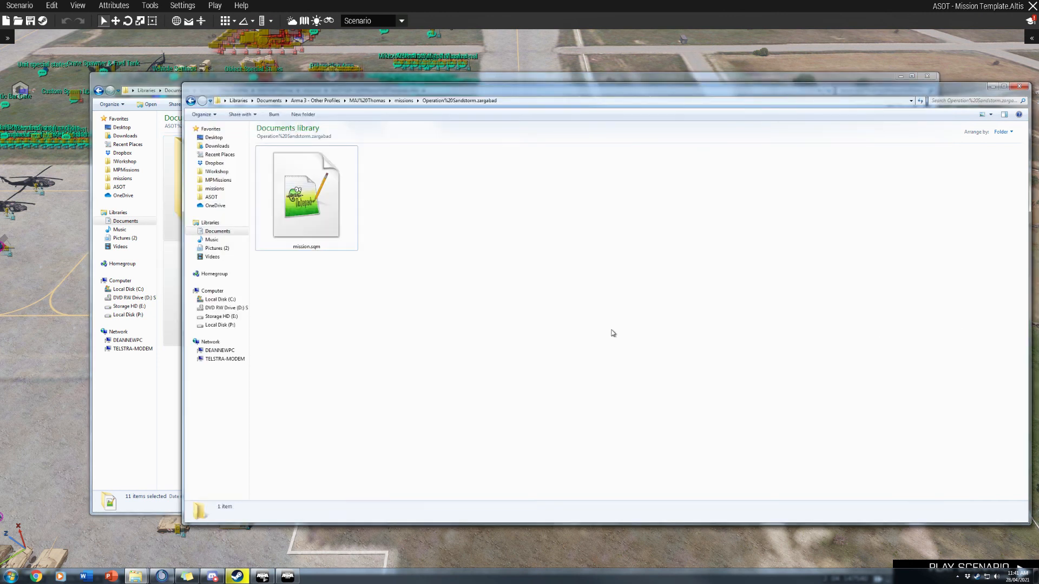
pyautogui.hotkey('ctrl', 'v')
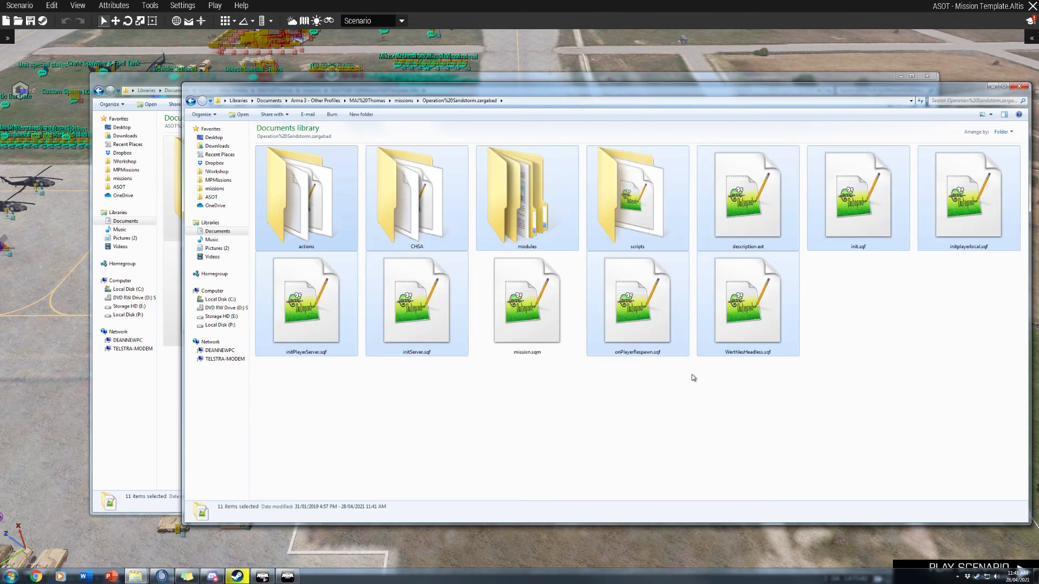
pyautogui.click(595, 392)
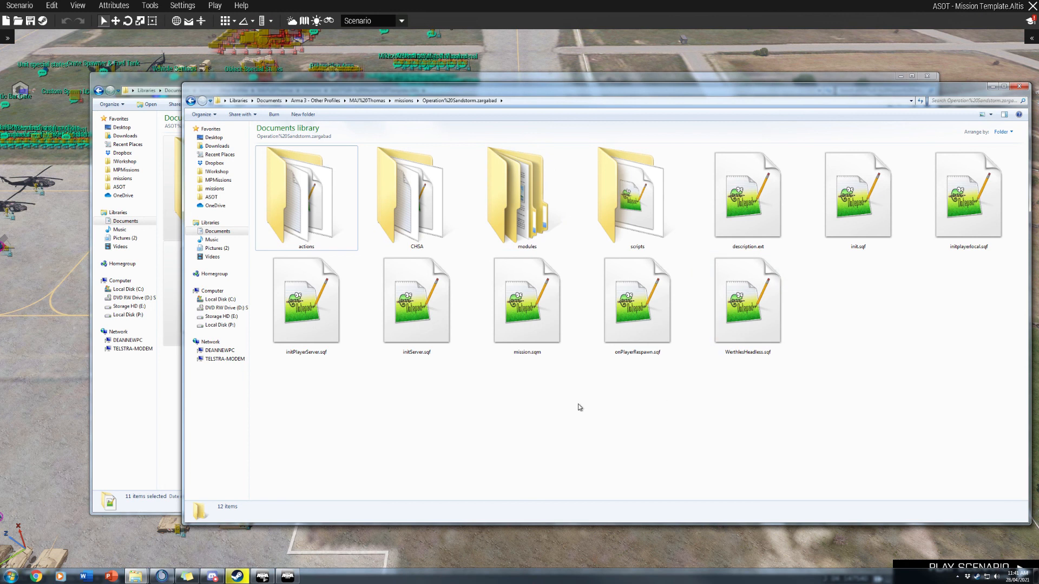
# Check config.sqf in the copied CHSA folder, close it and return to the mission folder.
pyautogui.doubleClick(402, 221)
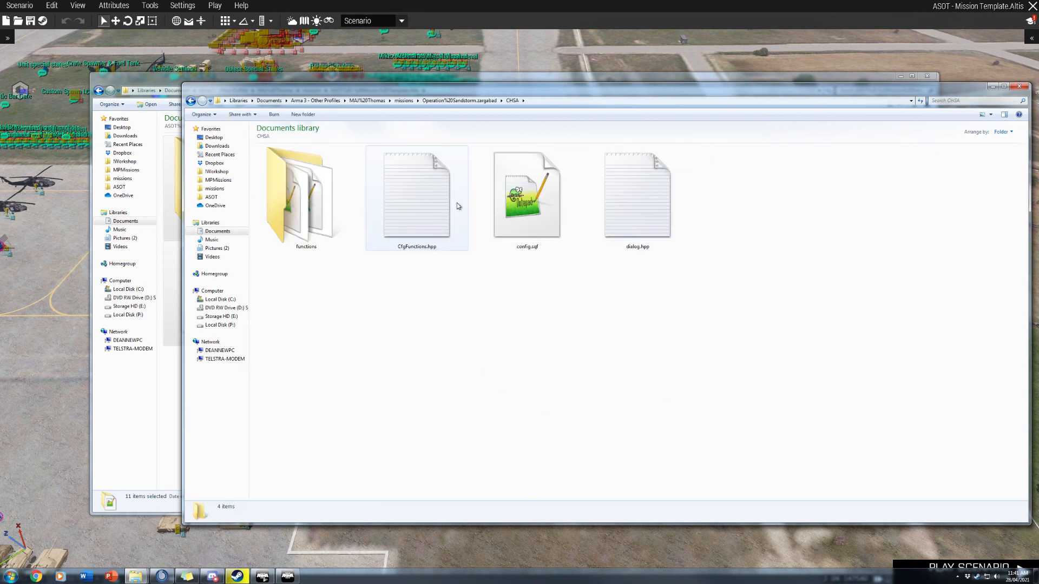
pyautogui.doubleClick(552, 212)
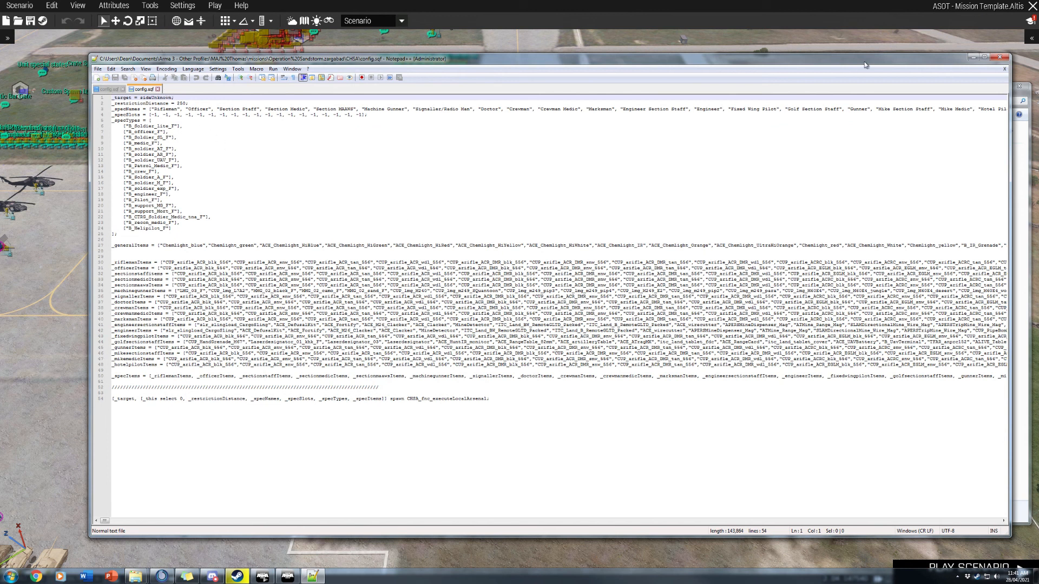
pyautogui.click(999, 57)
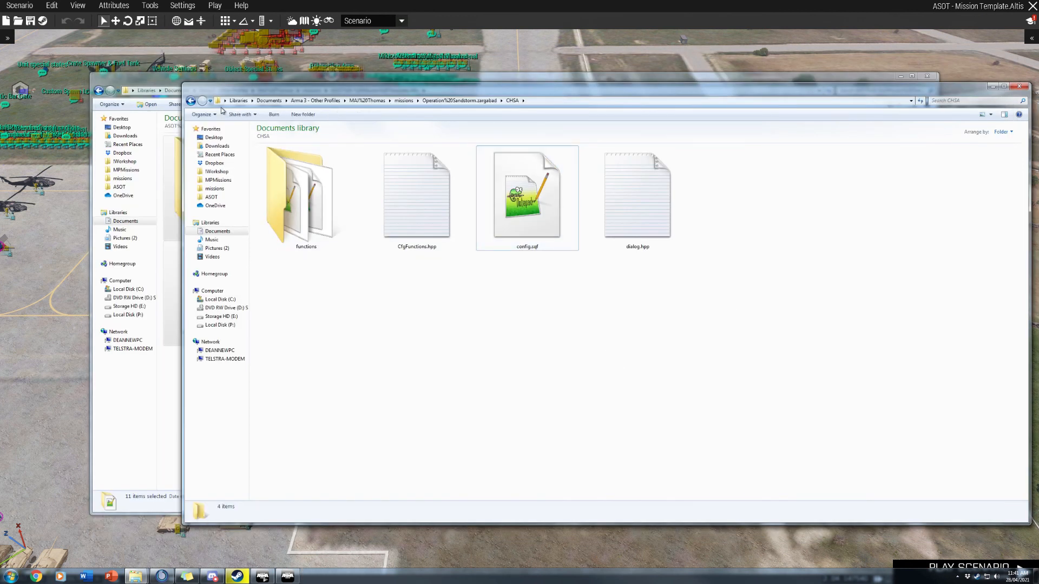
pyautogui.click(191, 101)
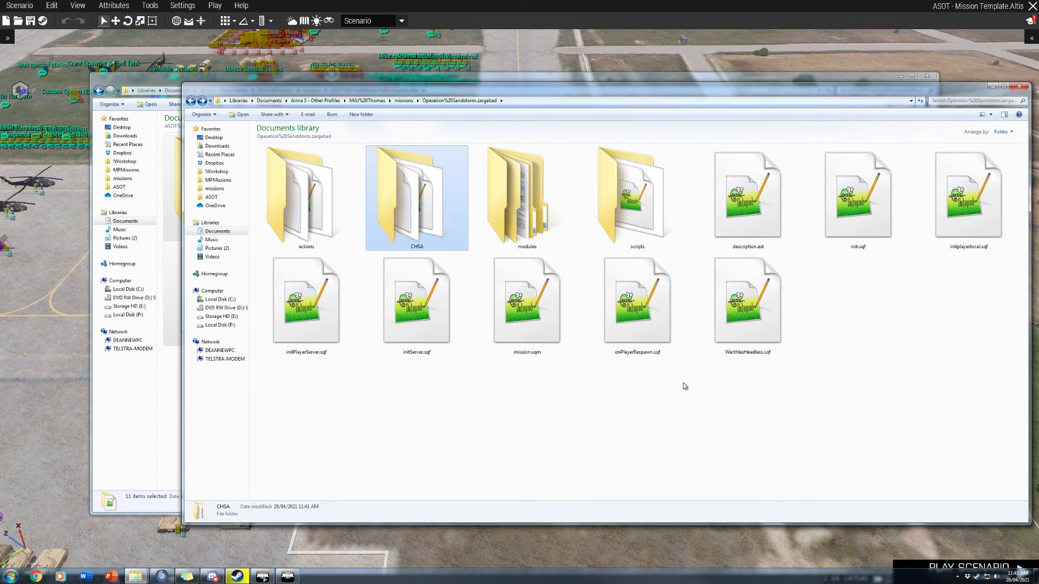
# Check the hotel spawn scripts inside the actions folder and return to the mission folder.
pyautogui.doubleClick(313, 224)
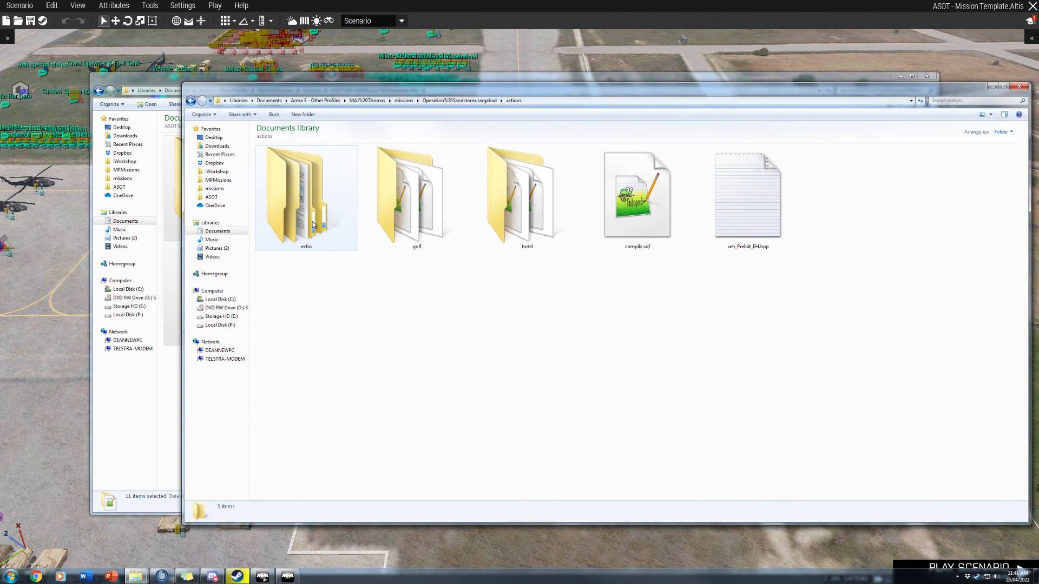
pyautogui.doubleClick(534, 203)
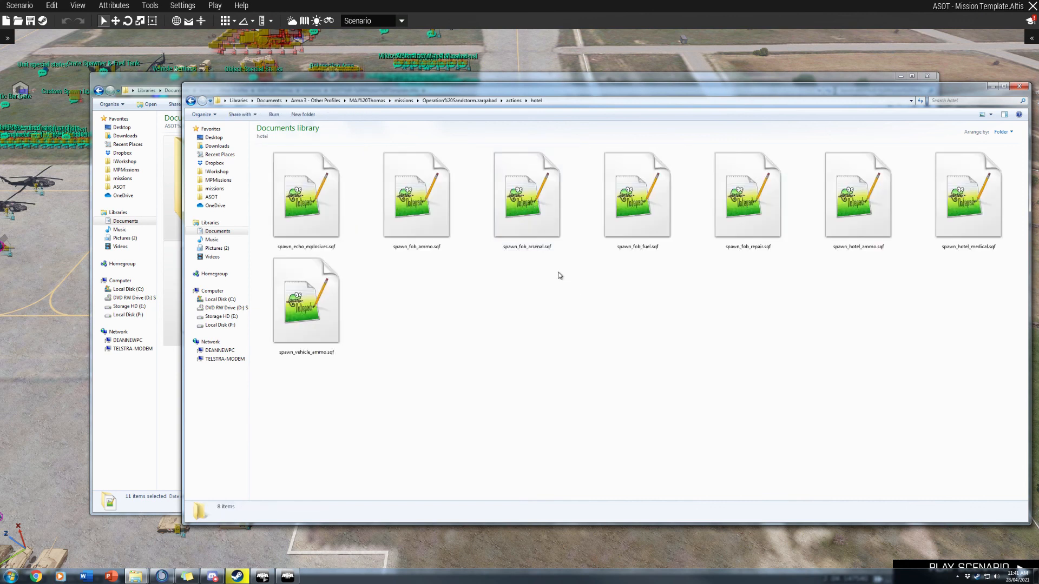
pyautogui.click(191, 102)
pyautogui.click(191, 101)
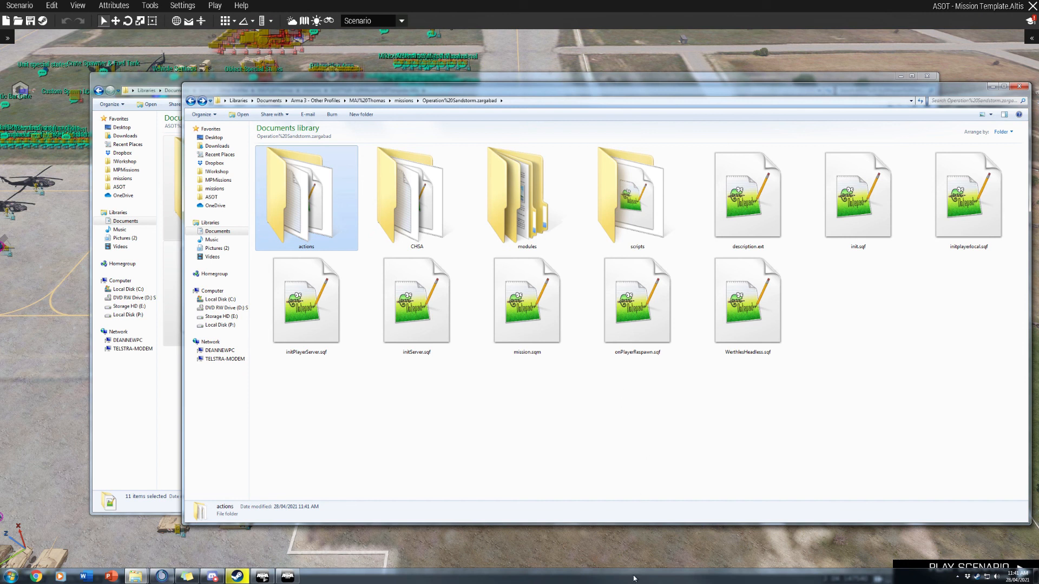
# Switch back to the Arma 3 editor and select the ASOT unit groups, modules, arsenal boxes and neighbouring row of boards.
pyautogui.click(853, 567)
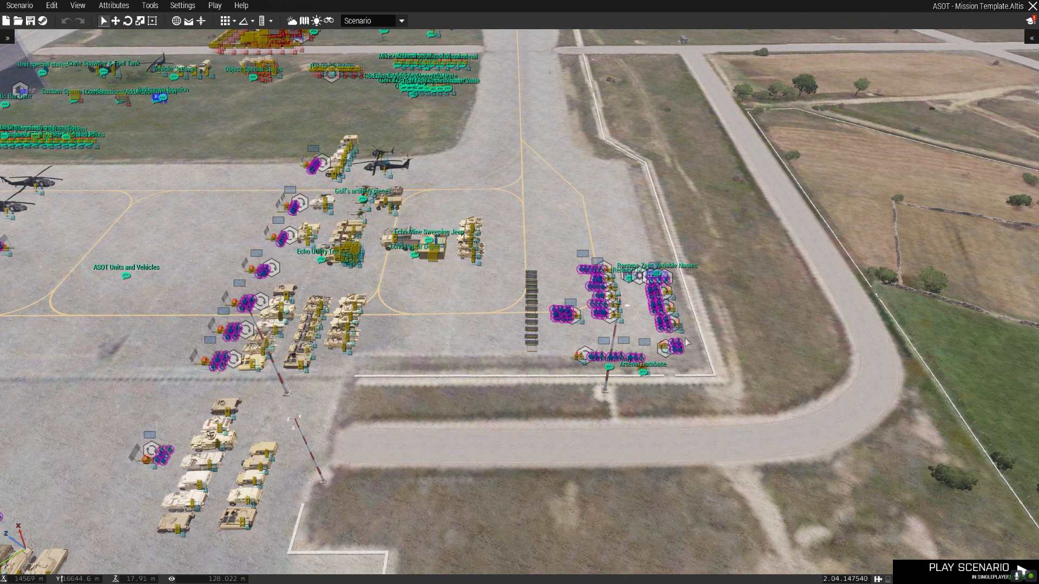
pyautogui.scroll(5, 686, 342)
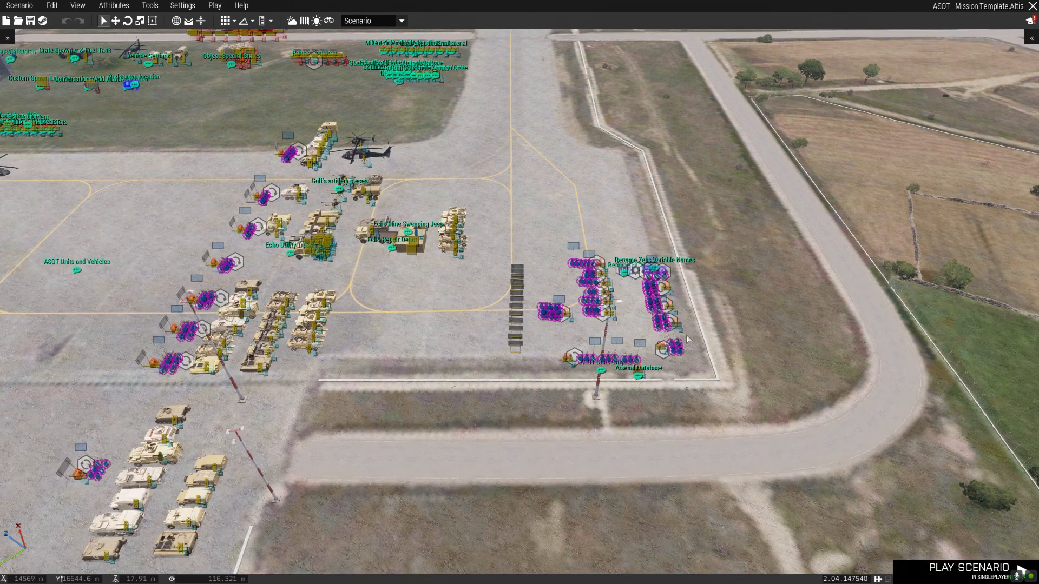
pyautogui.scroll(-4, 726, 267)
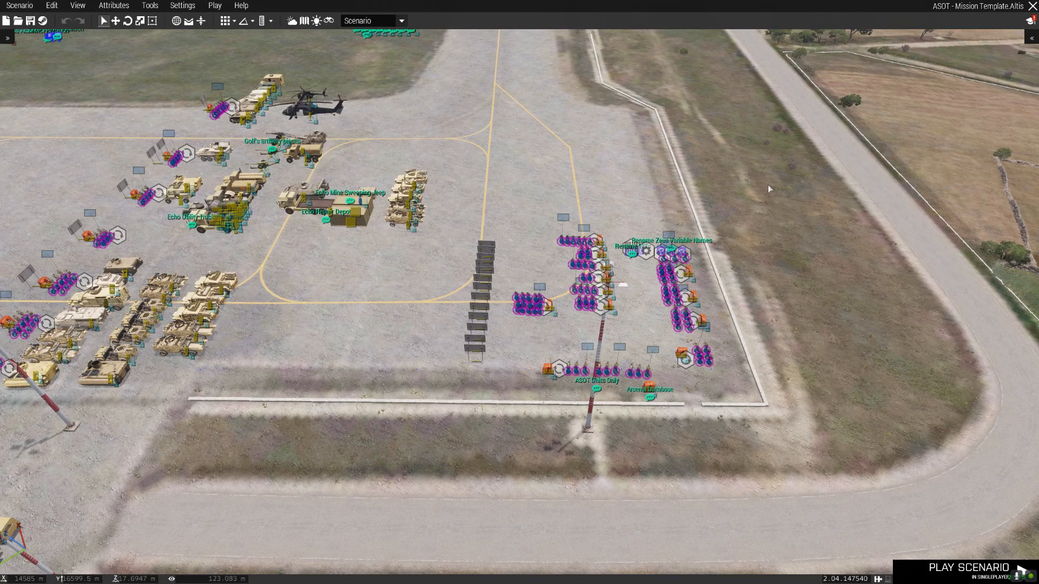
pyautogui.moveTo(767, 162); pyautogui.dragTo(453, 421)
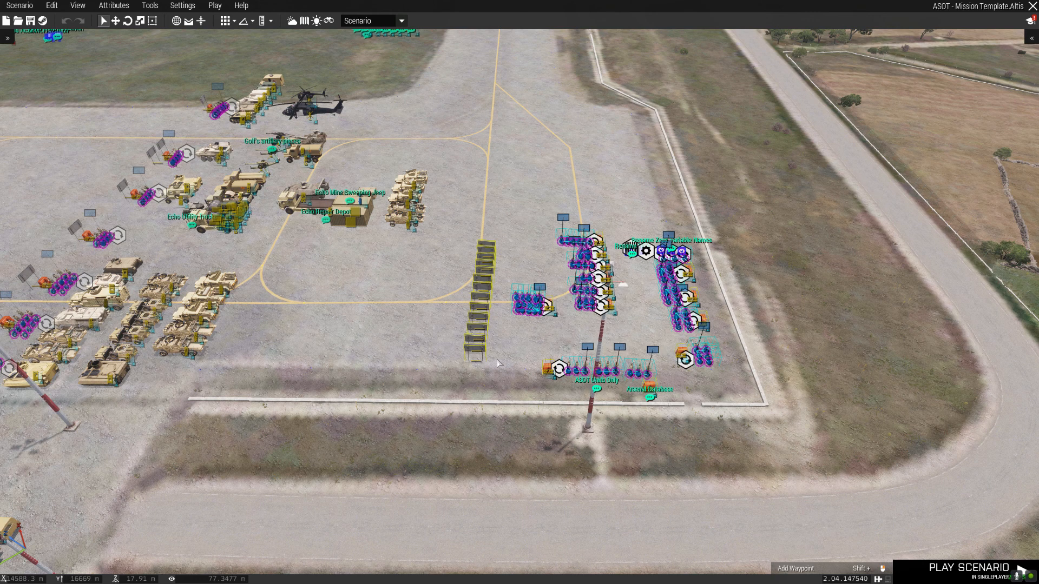
# Add the Echo utility trucks, repair depot and mine sweeping jeep to the selection.
pyautogui.press('w')
pyautogui.press('a')
pyautogui.scroll(1, 504, 355)
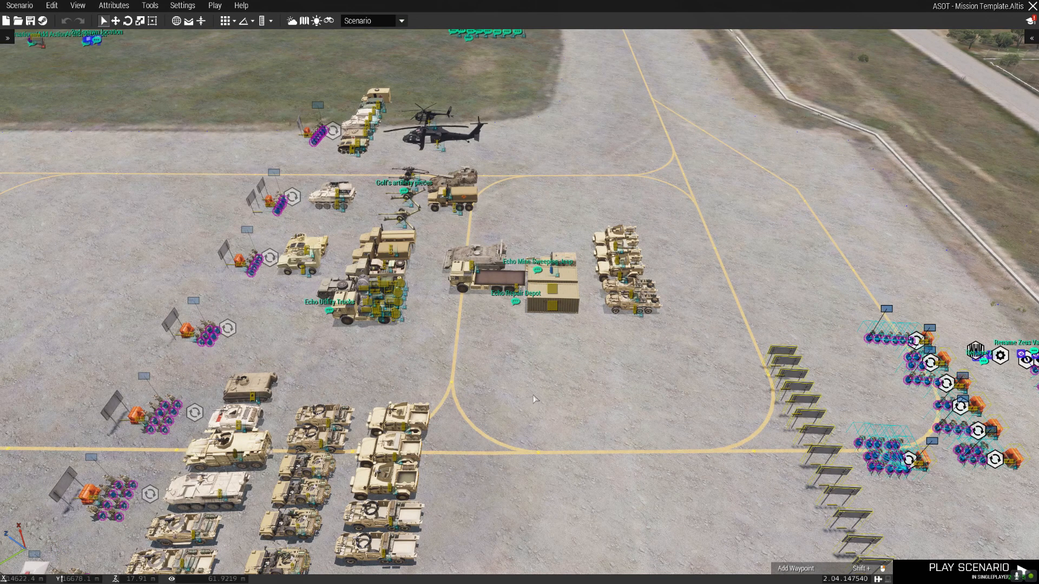
pyautogui.scroll(2, 544, 353)
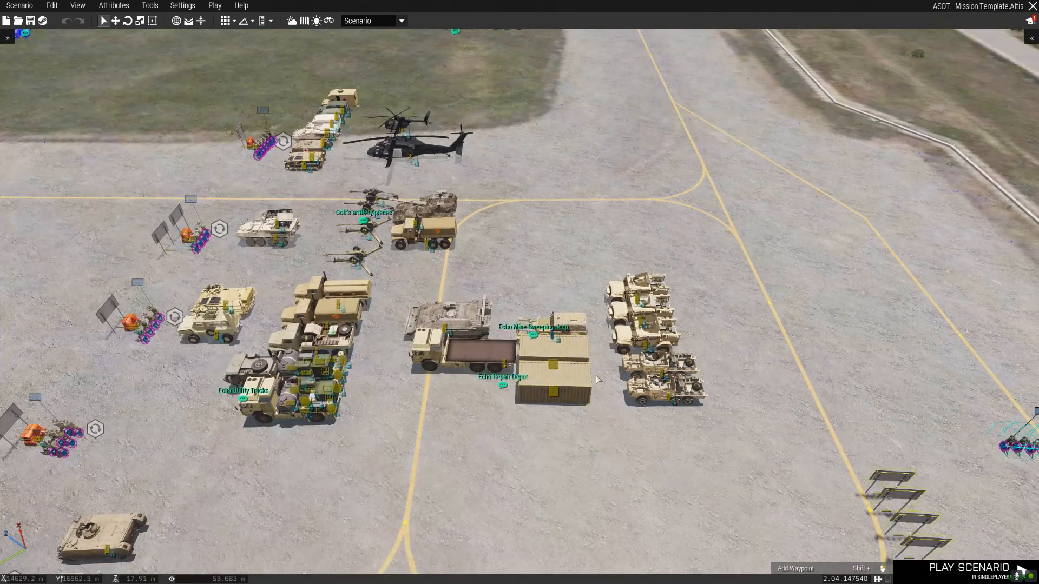
pyautogui.moveTo(596, 295); pyautogui.dragTo(255, 454)
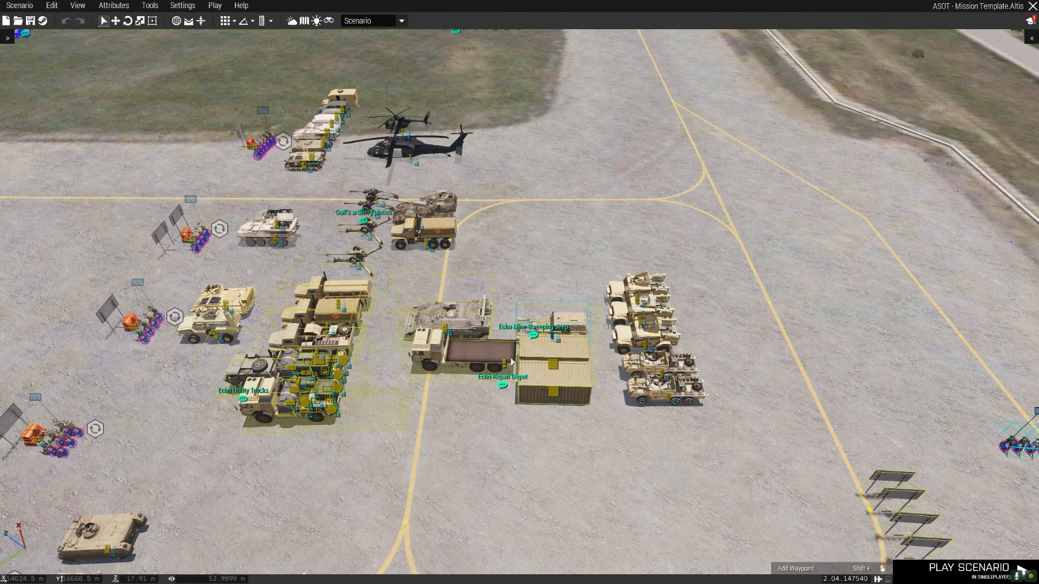
# Add Golf's artillery pieces and the vehicles beside them to the selection.
pyautogui.press('a')
pyautogui.press('w')
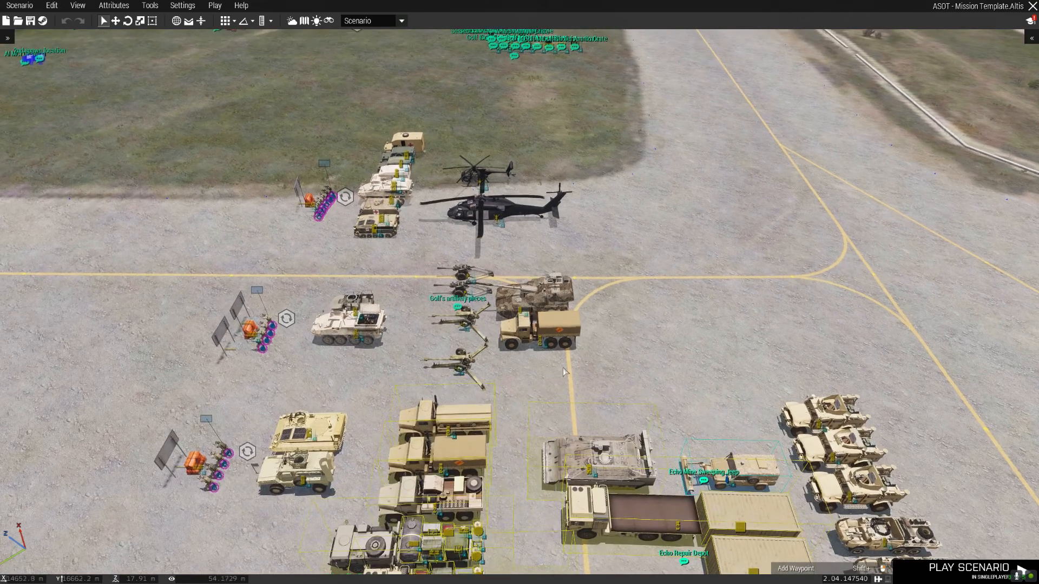
pyautogui.moveTo(602, 287); pyautogui.dragTo(330, 424)
pyautogui.moveTo(320, 426); pyautogui.dragTo(320, 425)
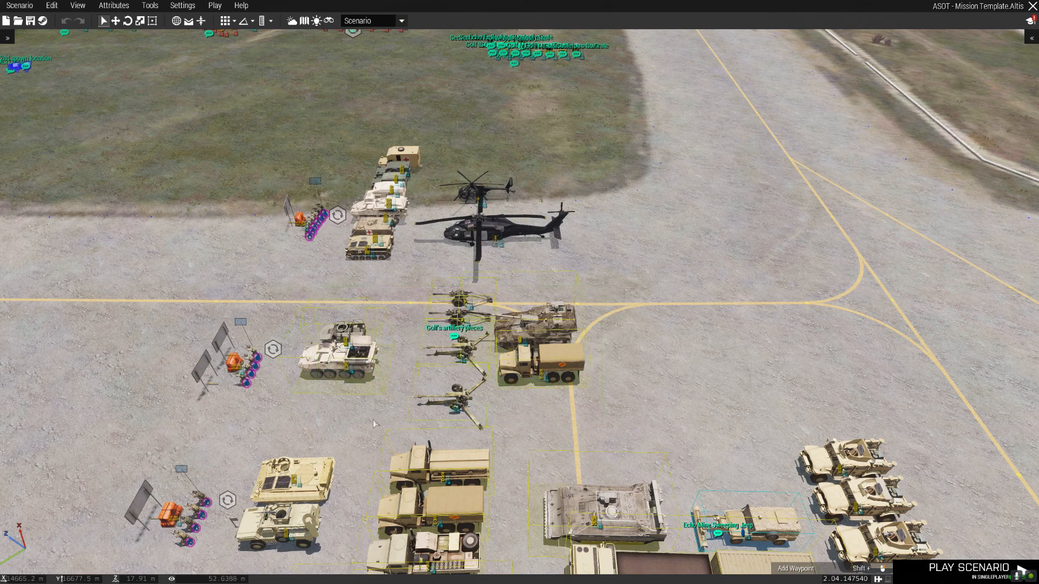
pyautogui.scroll(-5, 540, 375)
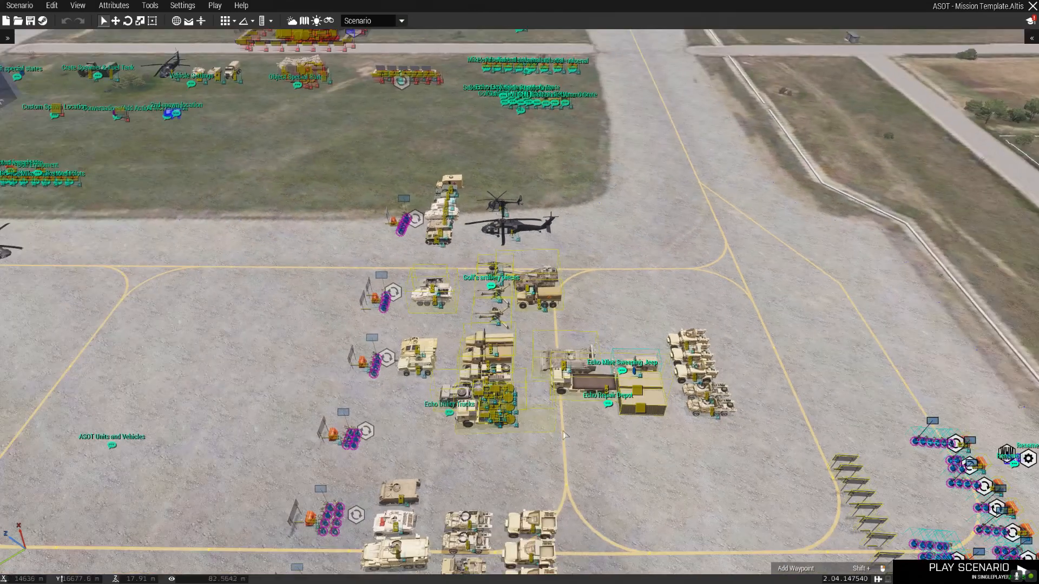
pyautogui.press('a')
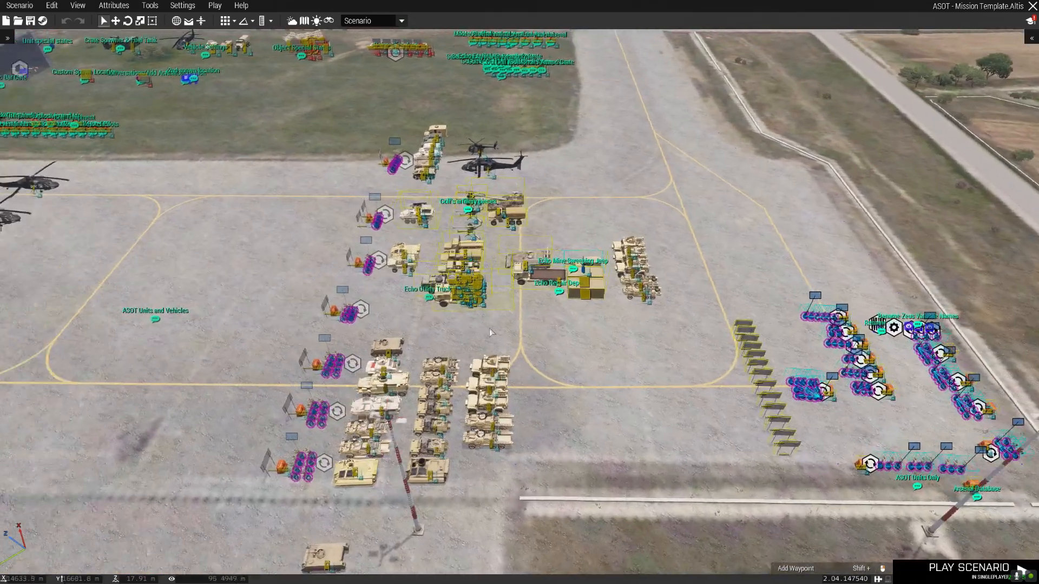
# Add Hotel's aircraft, helipads and the row of parked trucks to the selection.
pyautogui.press('a')
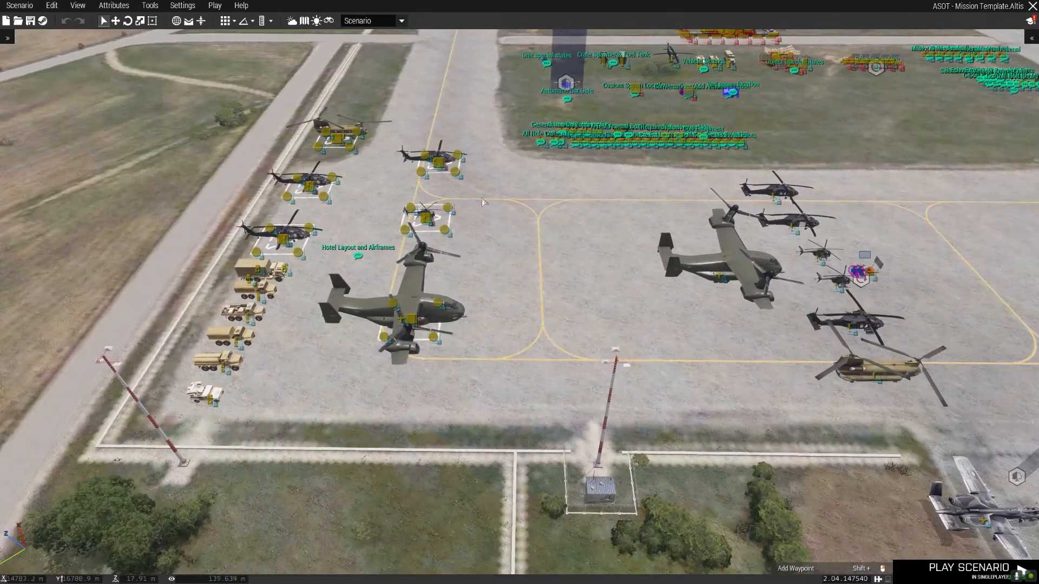
pyautogui.moveTo(152, 369); pyautogui.dragTo(152, 370)
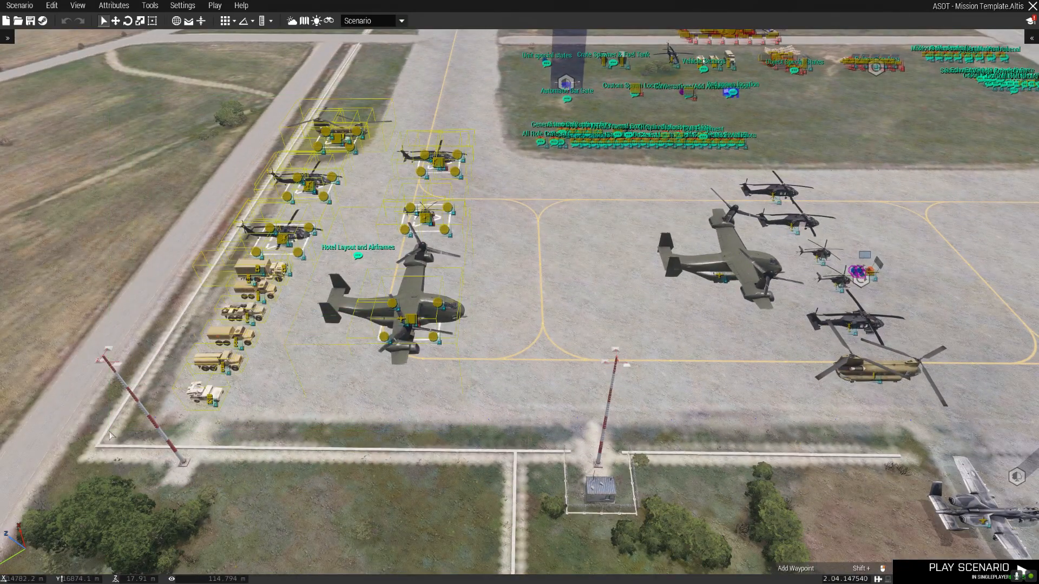
pyautogui.press('d')
pyautogui.press('d')
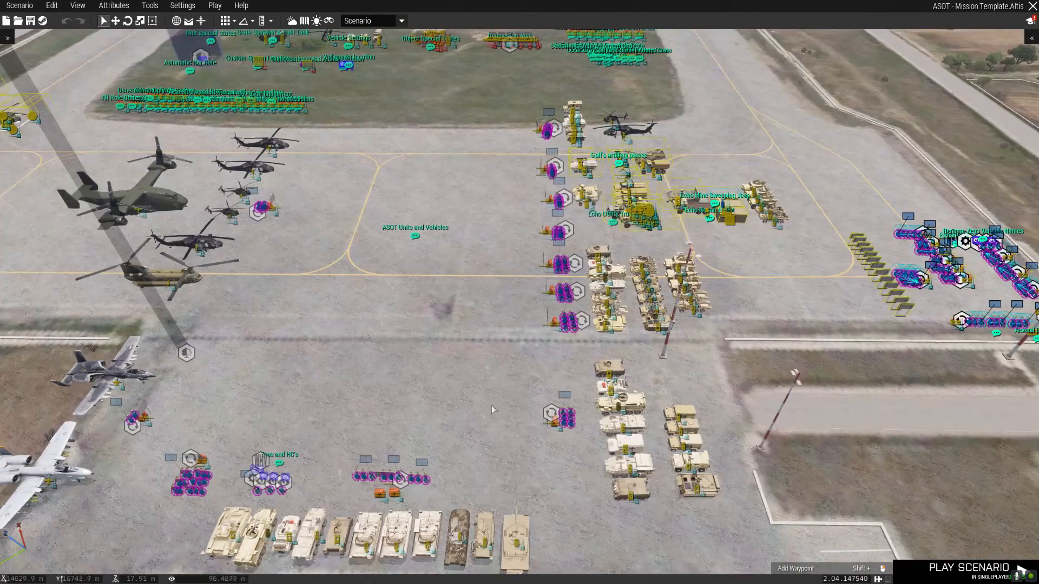
# Review the selected ASOT groups, boards and support vehicles across the airfield and copy the selection.
pyautogui.press('w')
pyautogui.press('d')
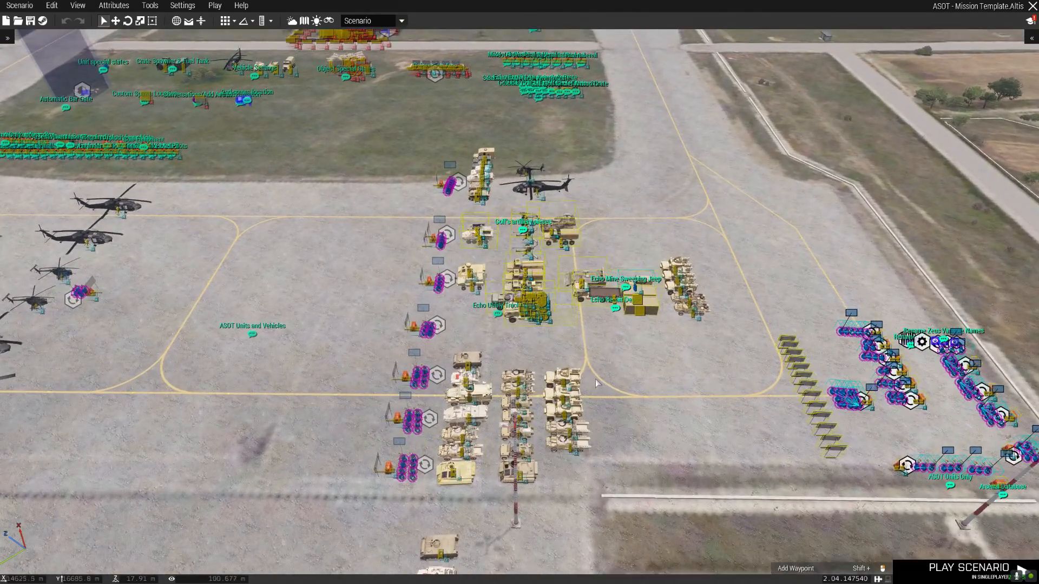
pyautogui.press('w')
pyautogui.press('d')
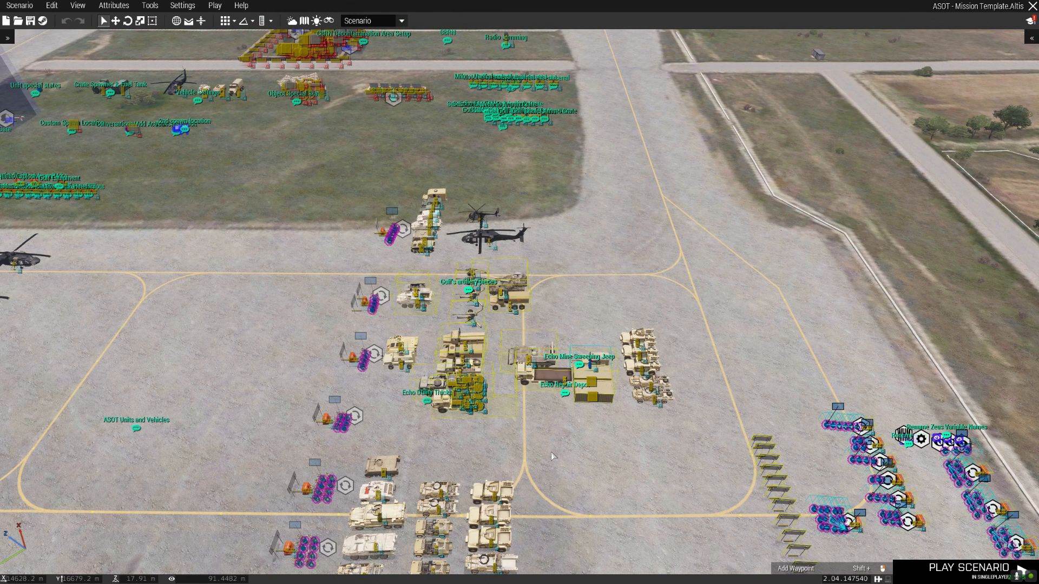
pyautogui.press('d')
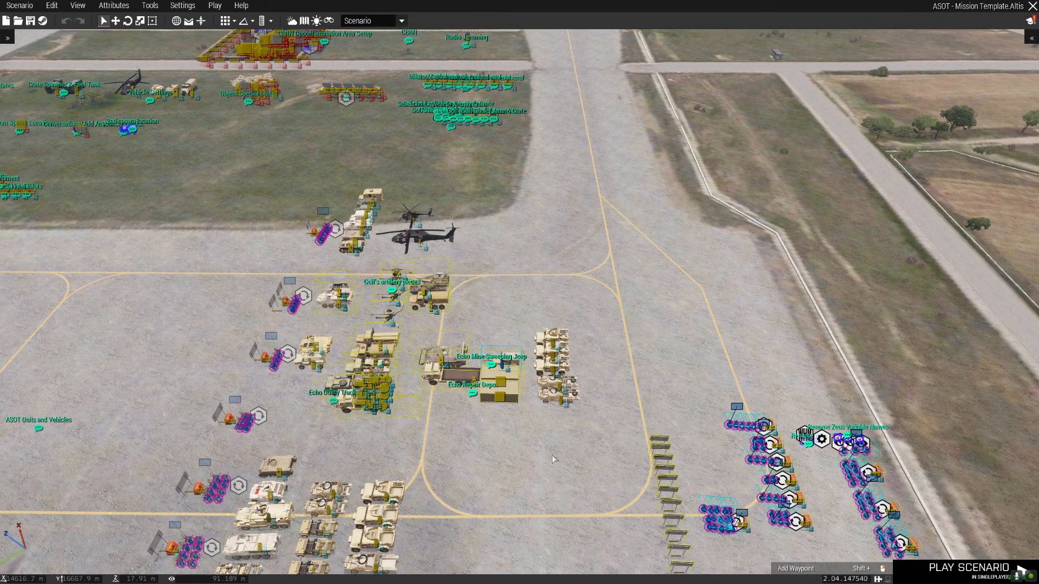
pyautogui.press('s')
pyautogui.press('a')
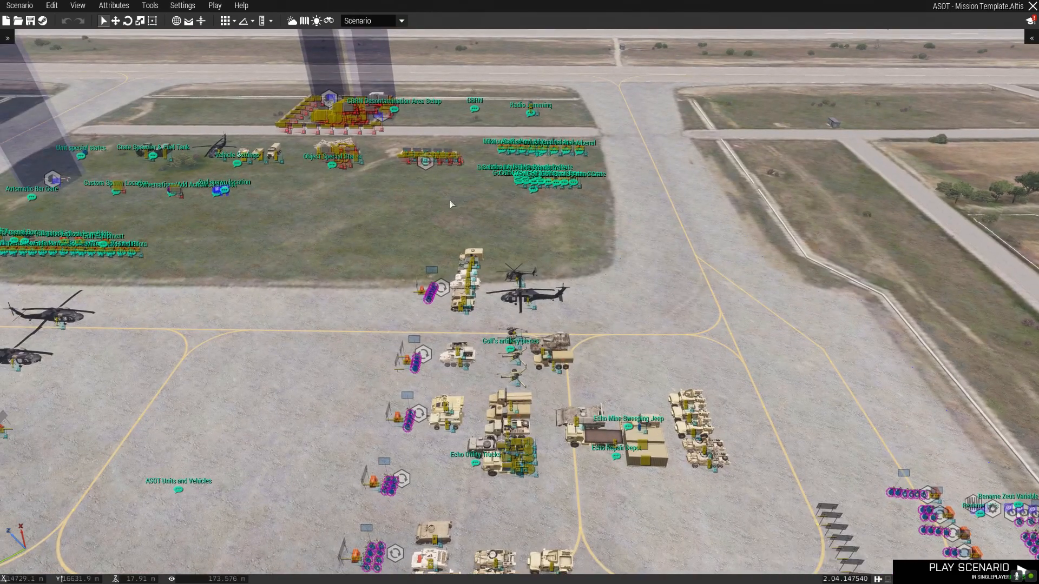
pyautogui.press('w')
pyautogui.press('d')
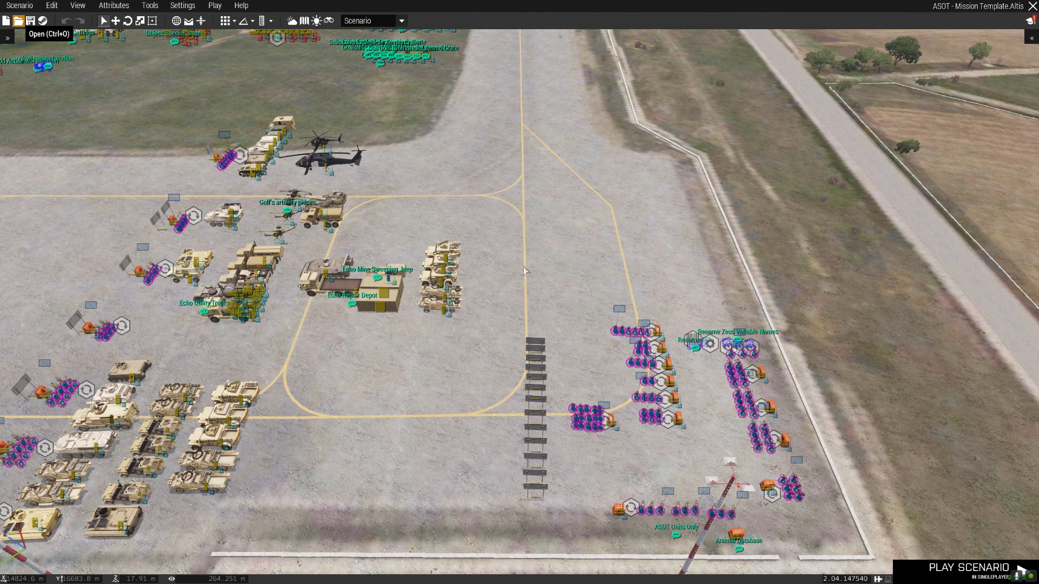
# Open the Operation Sandstorm mission on Zargabad and go to its walled desert base.
pyautogui.hotkey('ctrl', 'o')
pyautogui.doubleClick(498, 269)
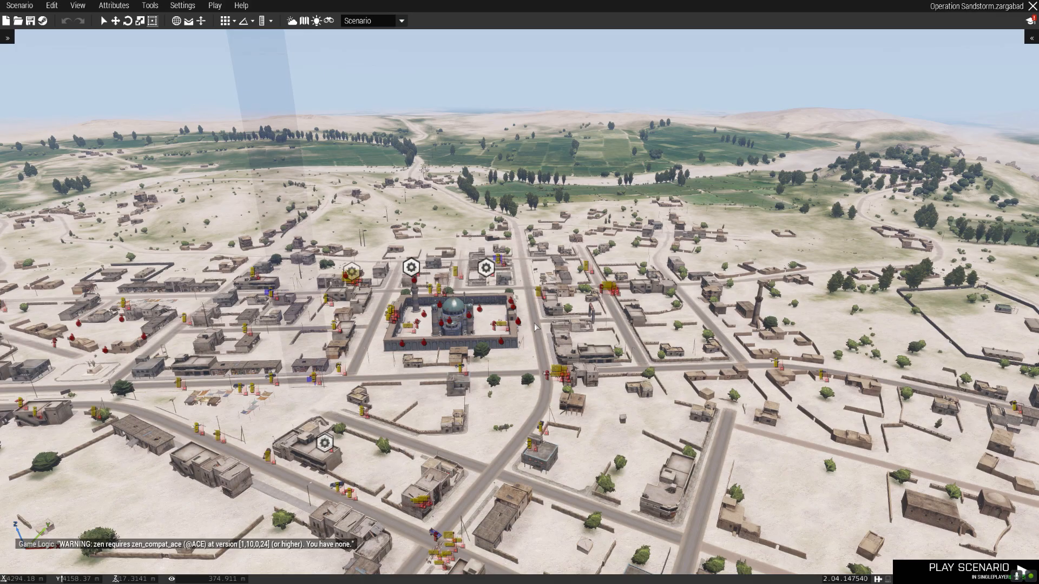
pyautogui.moveTo(535, 327); pyautogui.dragTo(254, 309, button='right')
pyautogui.hotkey('shift', 'w')
pyautogui.hotkey('shift', 'w')
pyautogui.moveTo(491, 309); pyautogui.dragTo(287, 345, button='right')
pyautogui.press('d')
pyautogui.press('s')
pyautogui.press('s')
pyautogui.press('d')
pyautogui.press('w')
pyautogui.press('a')
pyautogui.press('a')
pyautogui.press('d')
pyautogui.press('a')
pyautogui.press('a')
pyautogui.press('a')
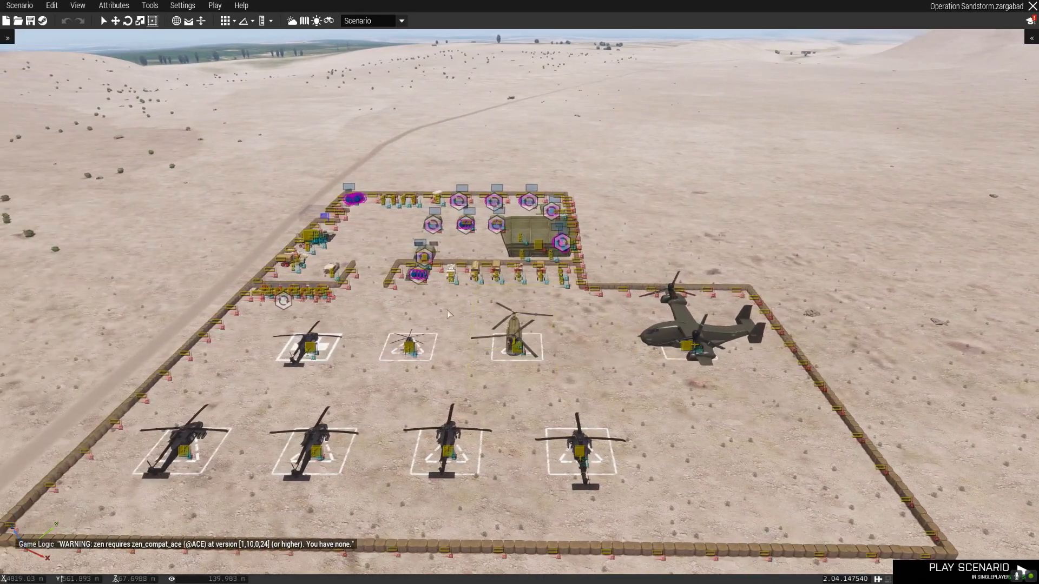
# Look over the base's helipads, tents, hangar and parked vehicles.
pyautogui.moveTo(561, 324); pyautogui.dragTo(564, 327, button='right')
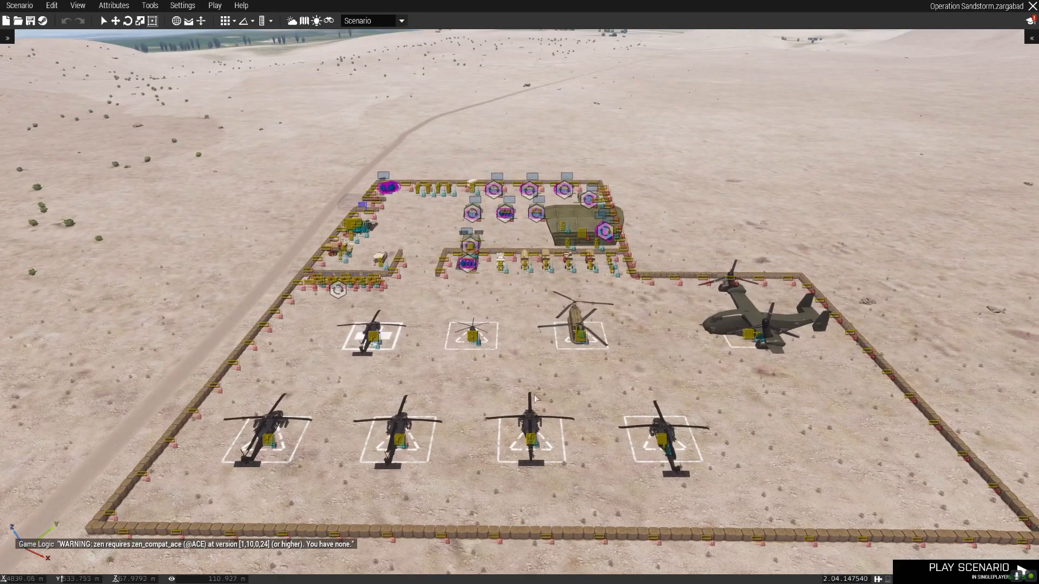
pyautogui.moveTo(526, 304); pyautogui.dragTo(528, 346, button='right')
pyautogui.press('w')
pyautogui.press('s')
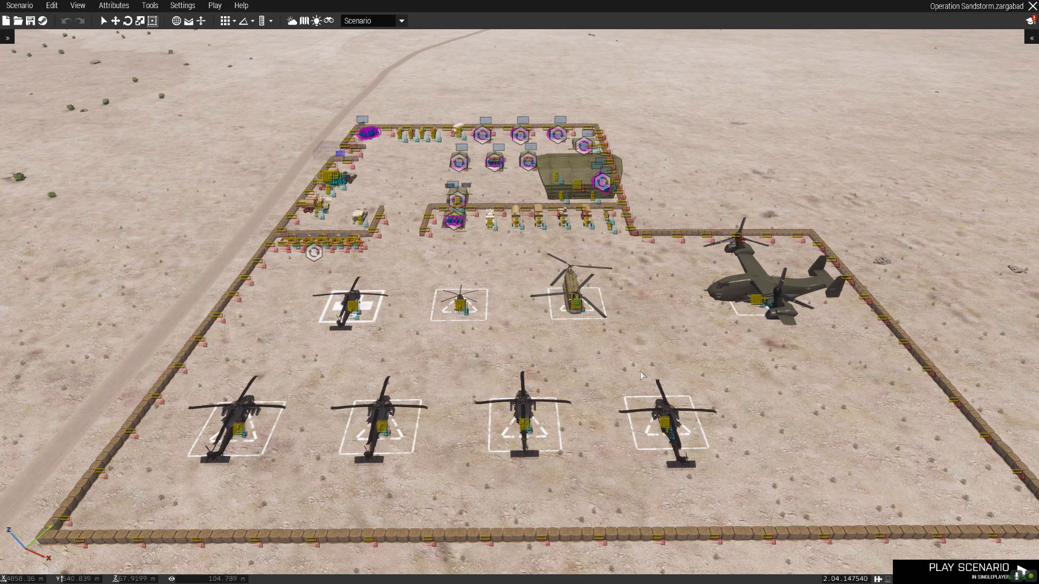
pyautogui.press('w')
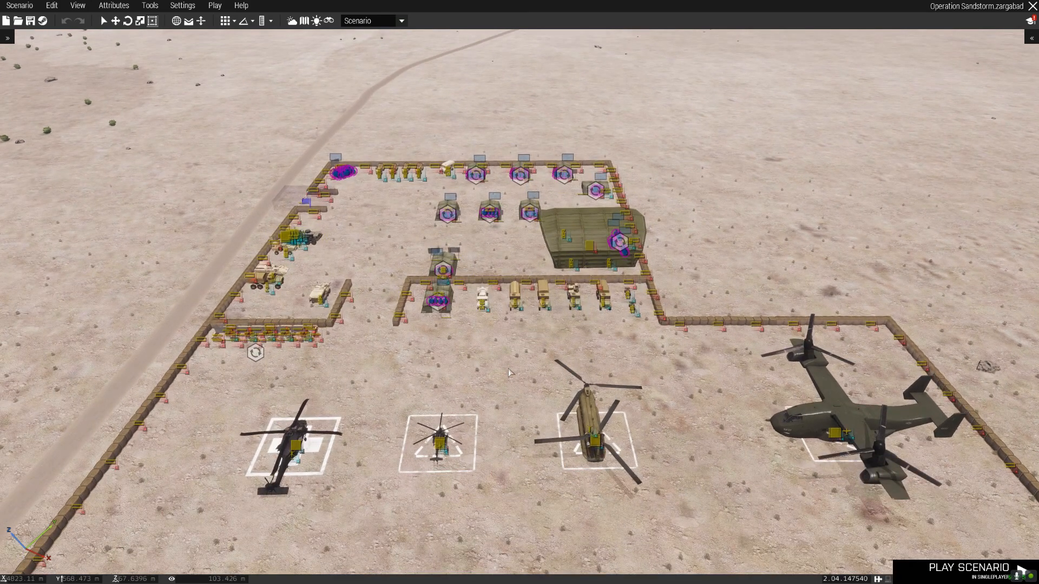
pyautogui.press('s')
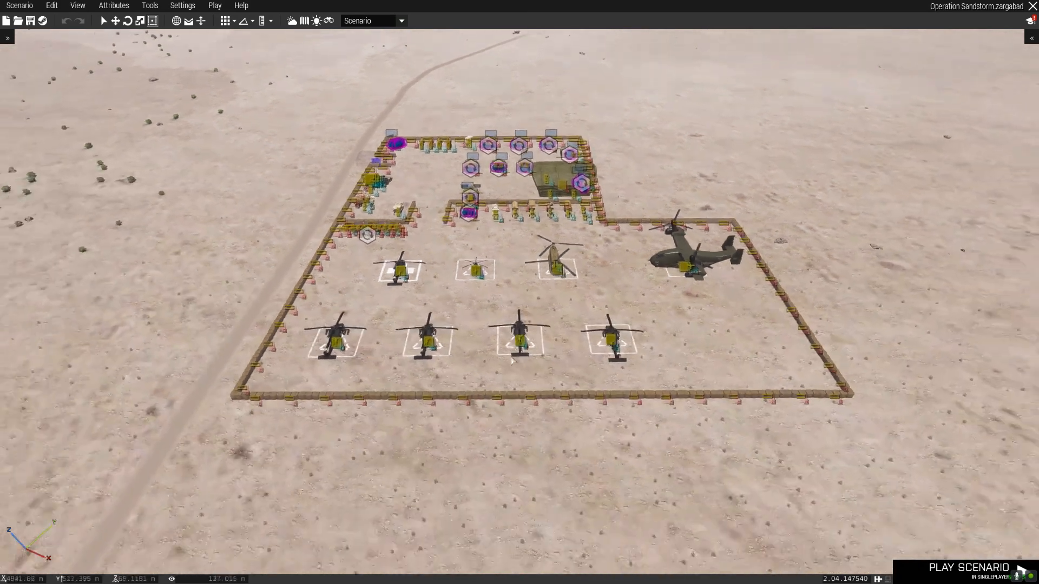
# Paste the copied template units and vehicles onto the open desert outside the base and rotate the whole set.
pyautogui.press('s')
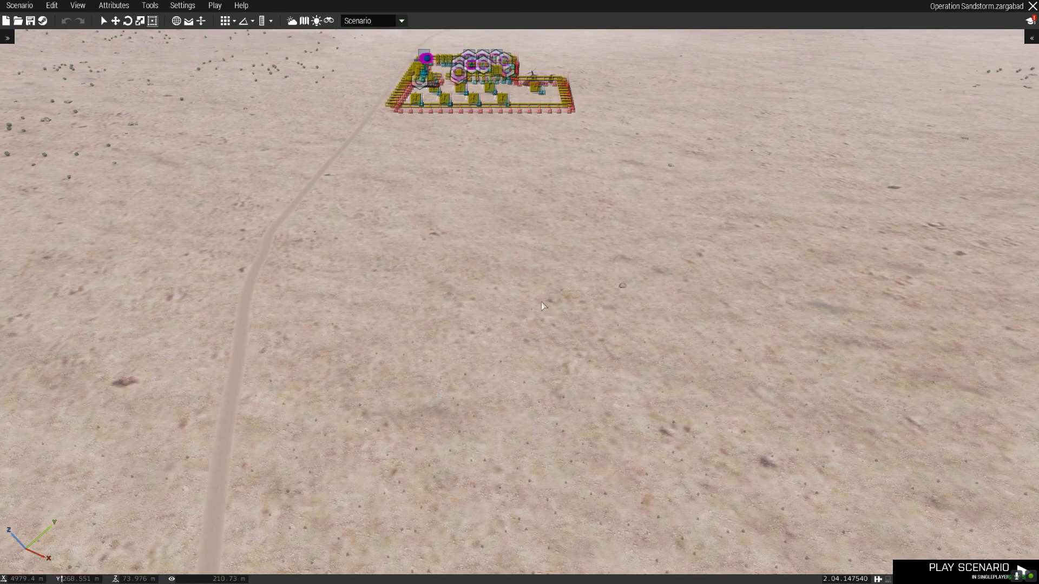
pyautogui.hotkey('ctrl', 'v')
pyautogui.keyDown('shift'); pyautogui.moveTo(574, 300); pyautogui.dragTo(290, 322); pyautogui.keyUp('shift')
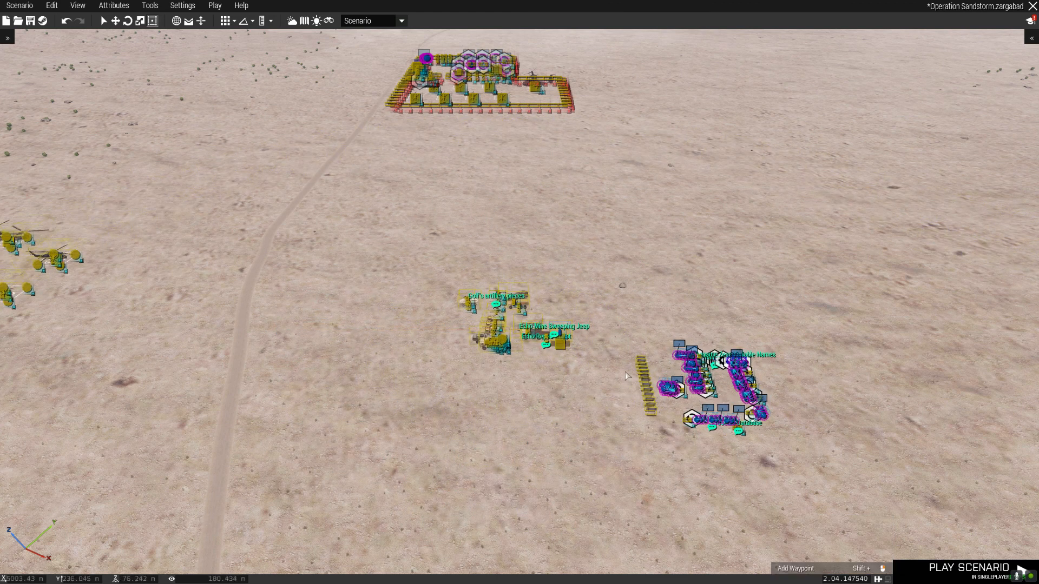
# Move the pasted units and vehicles closer to the base's outer wall.
pyautogui.press('w')
pyautogui.moveTo(652, 414); pyautogui.dragTo(535, 269)
pyautogui.click(496, 317)
# Select the pasted Hotel aircraft and trucks and move them next to the Golf and Echo vehicles.
pyautogui.press('a')
pyautogui.press('w')
pyautogui.moveTo(329, 138); pyautogui.dragTo(49, 341)
pyautogui.moveTo(211, 282); pyautogui.dragTo(503, 351)
pyautogui.press('w')
pyautogui.press('d')
pyautogui.click(625, 424)
pyautogui.press('w')
pyautogui.press('d')
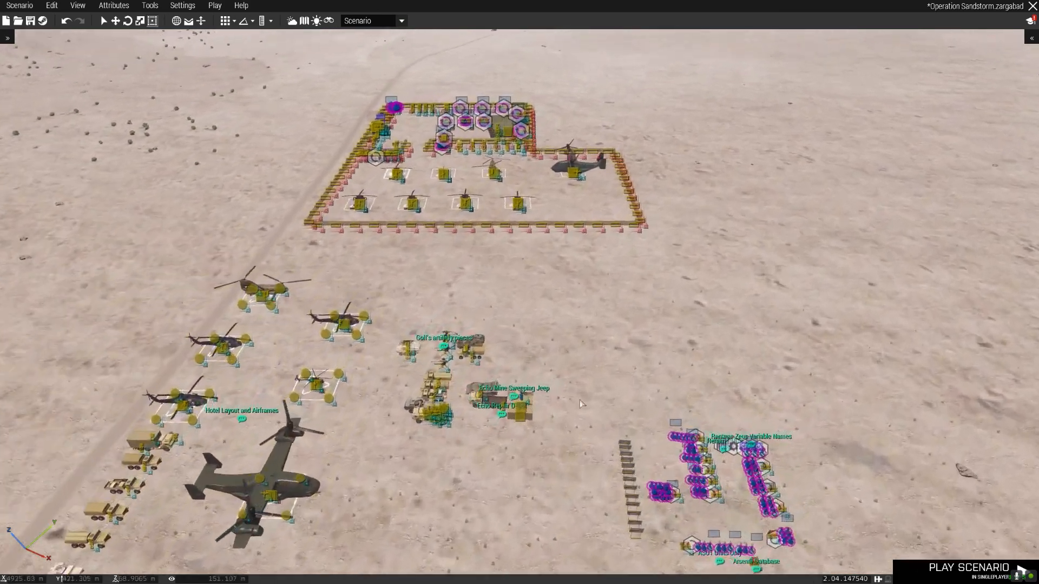
# Examine the base's tents with their old unit groups, respawn modules and blank billboards.
pyautogui.scroll(4, 573, 397)
pyautogui.press('d')
pyautogui.press('s')
pyautogui.press('w')
pyautogui.press('a')
pyautogui.scroll(2, 530, 336)
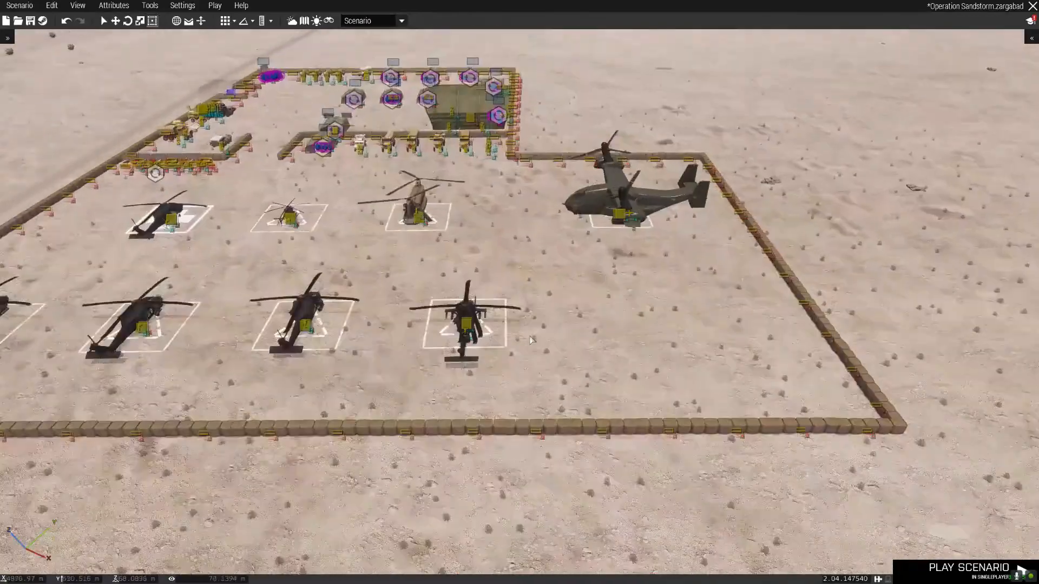
pyautogui.press('w')
pyautogui.press('a')
pyautogui.scroll(2, 411, 255)
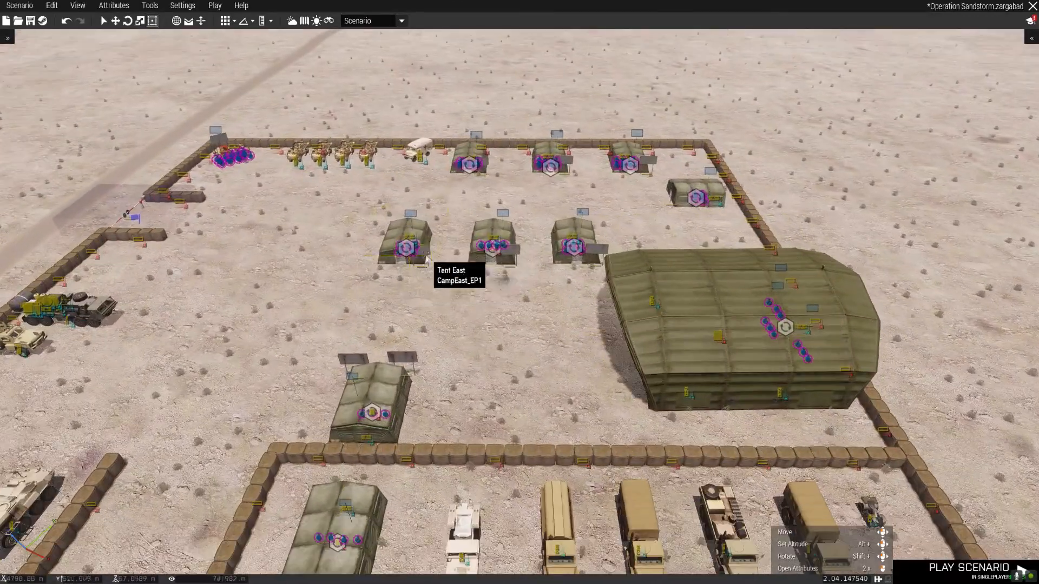
pyautogui.press('w')
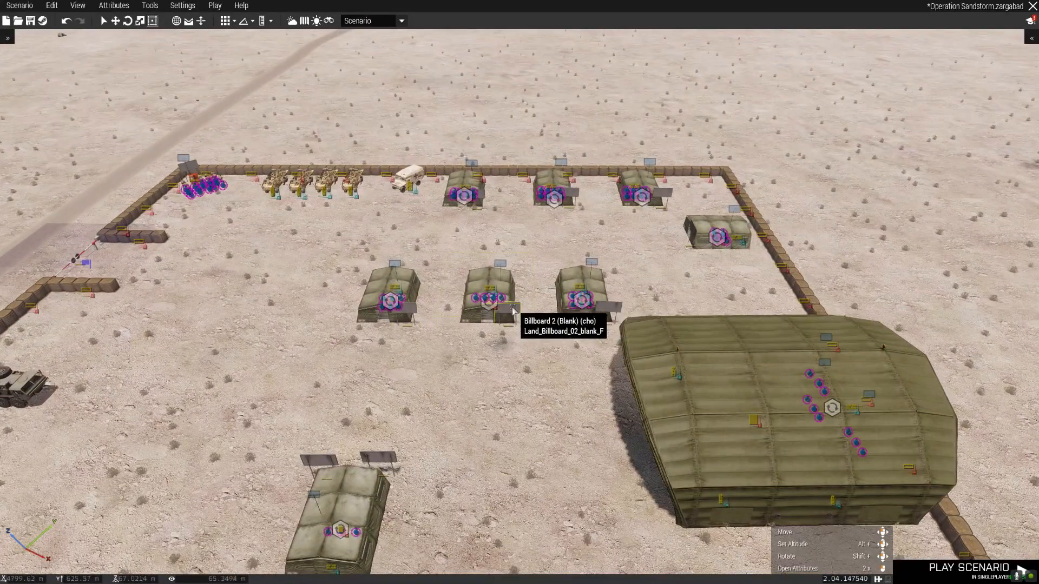
pyautogui.press('w')
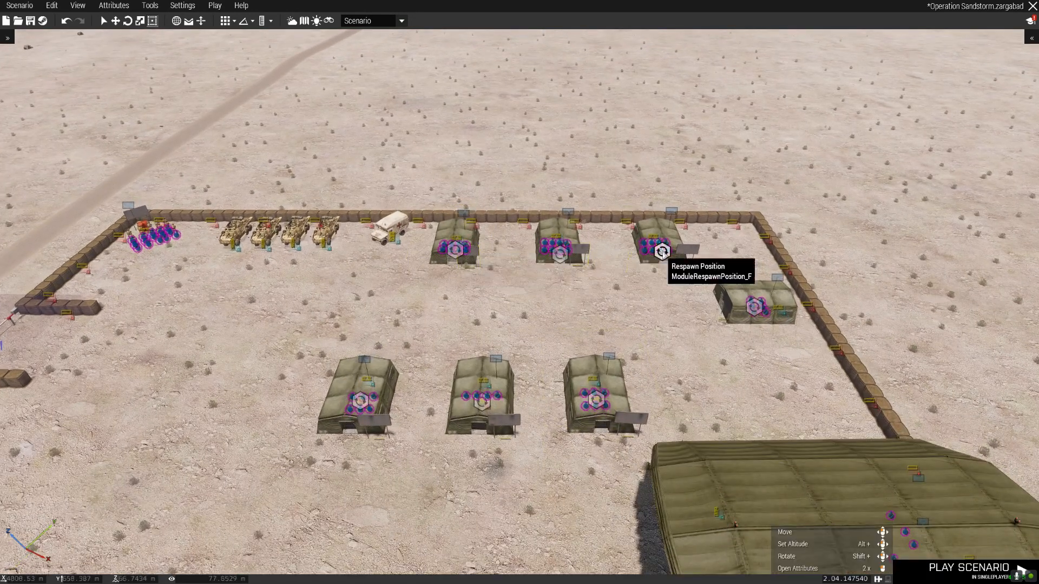
pyautogui.press('s')
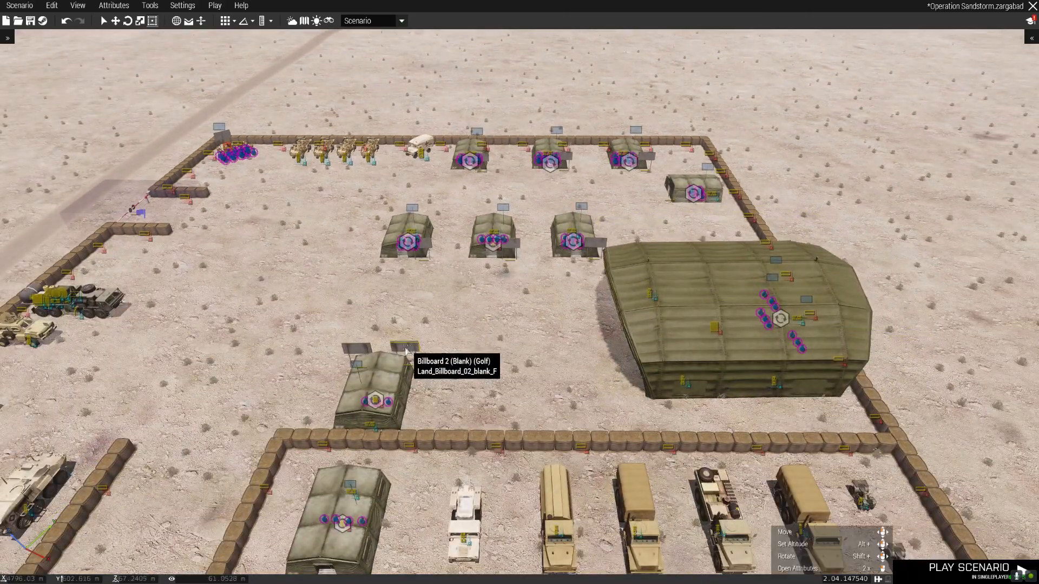
# Examine the base's parked vehicles, barrier walls and the units inside the tent hangar.
pyautogui.press('s')
pyautogui.press('a')
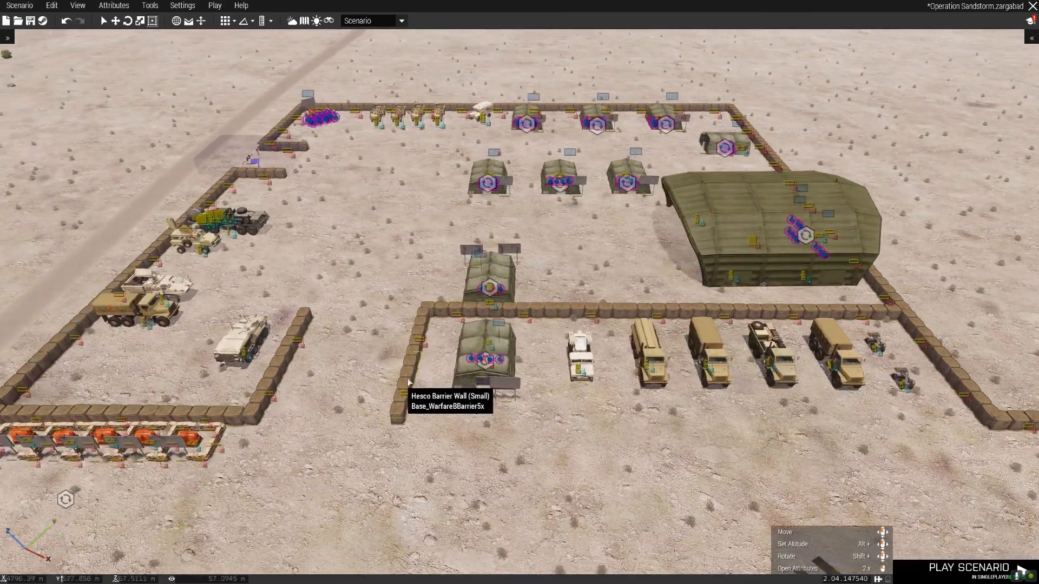
pyautogui.press('a')
pyautogui.press('w')
pyautogui.press('d')
pyautogui.press('d')
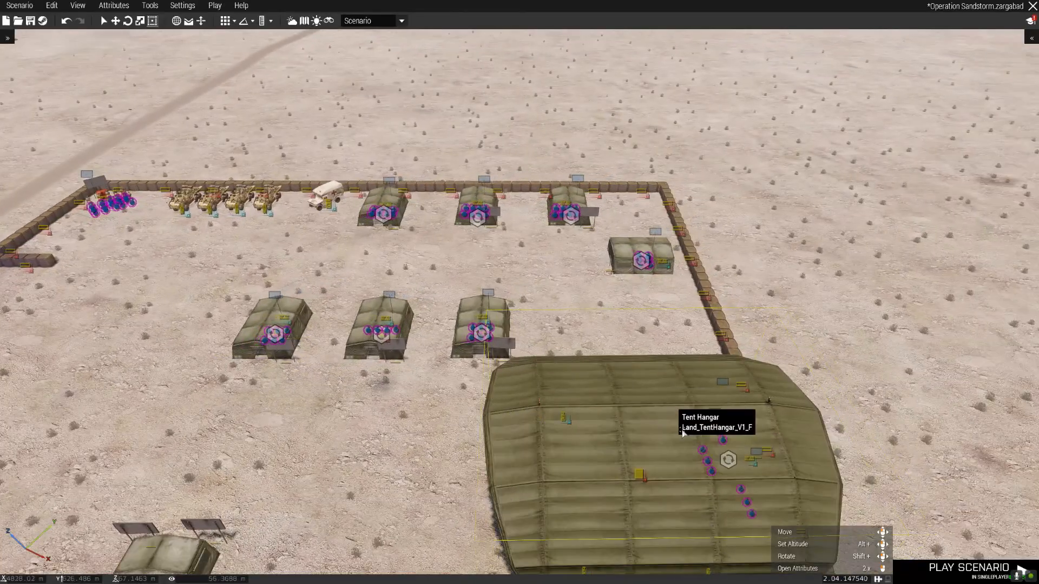
pyautogui.press('s')
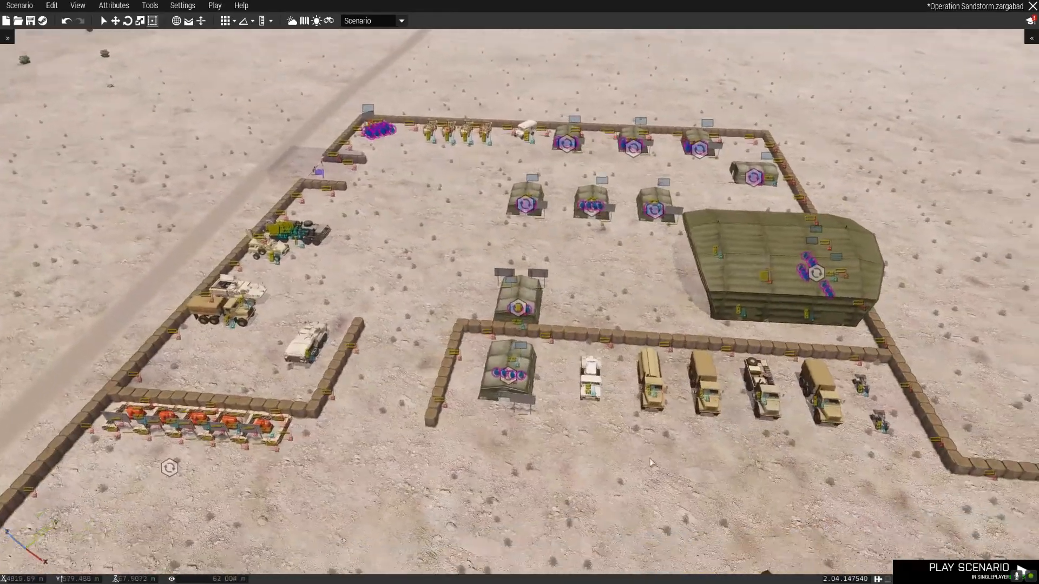
# Select all the old unit groups in the base's tents, hangar and corner and delete them.
pyautogui.moveTo(651, 459); pyautogui.dragTo(657, 460, button='right')
pyautogui.press('w')
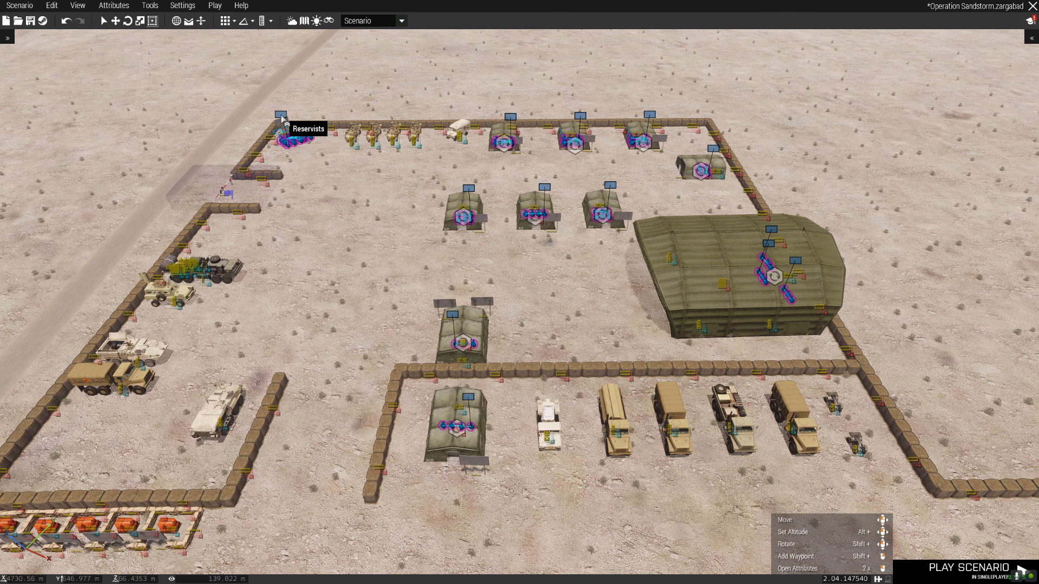
pyautogui.press('s')
pyautogui.press('w')
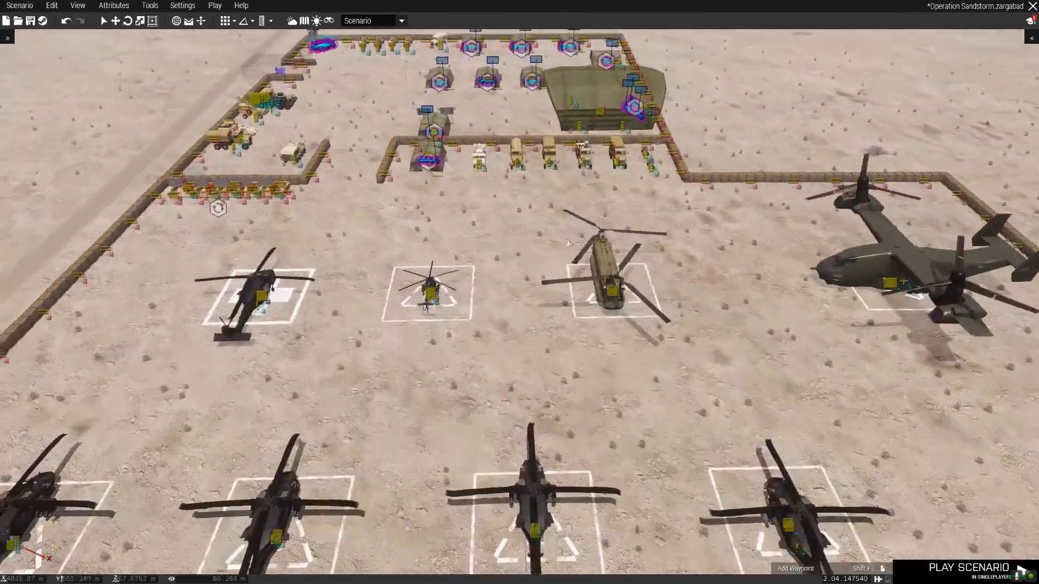
pyautogui.press('w')
pyautogui.press('w')
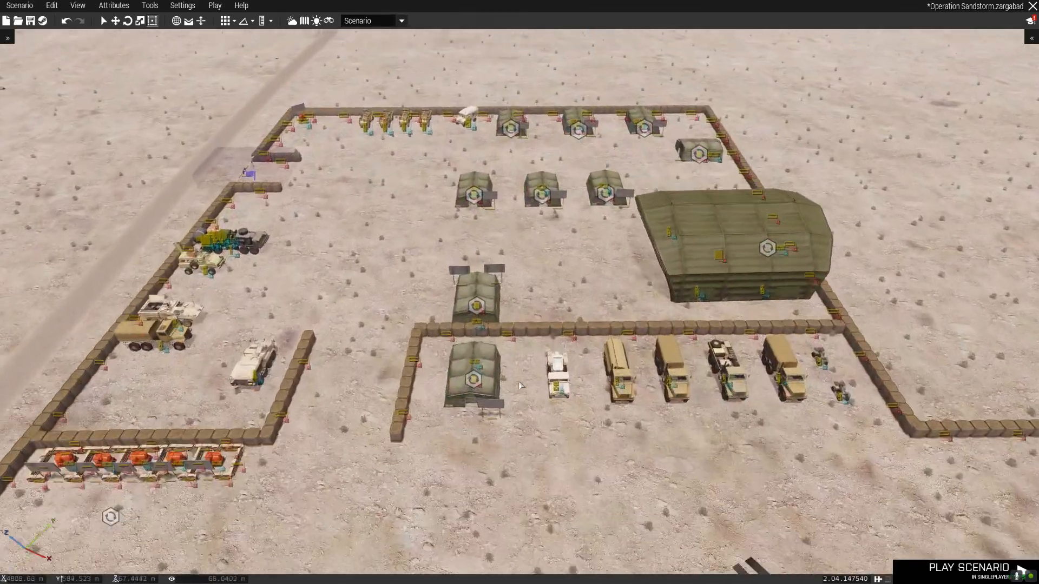
# Delete the old Hotel billboard and the two billboards at the Golf tent behind it.
pyautogui.scroll(1, 518, 381)
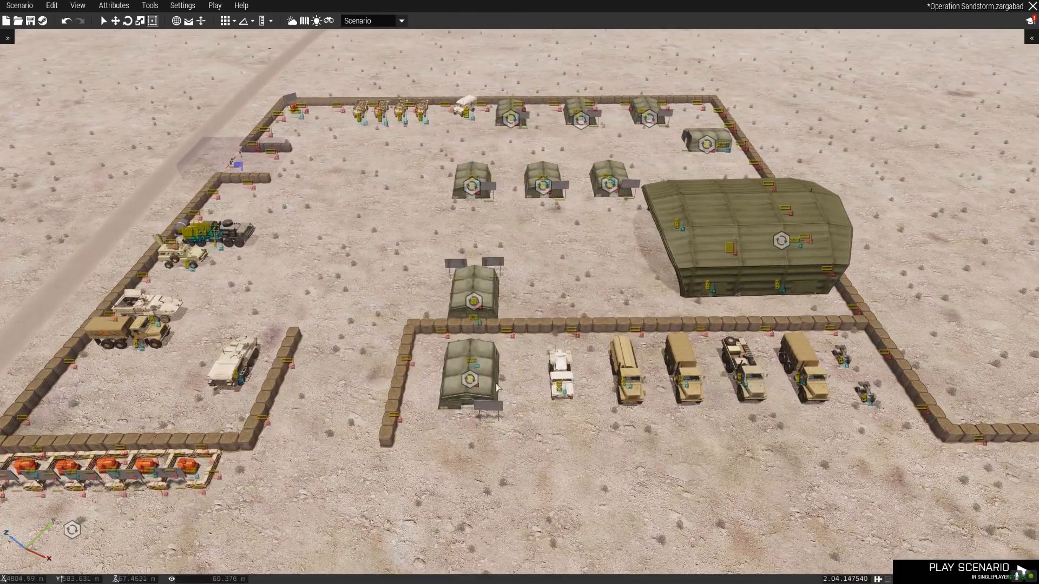
pyautogui.press('s')
pyautogui.press('d')
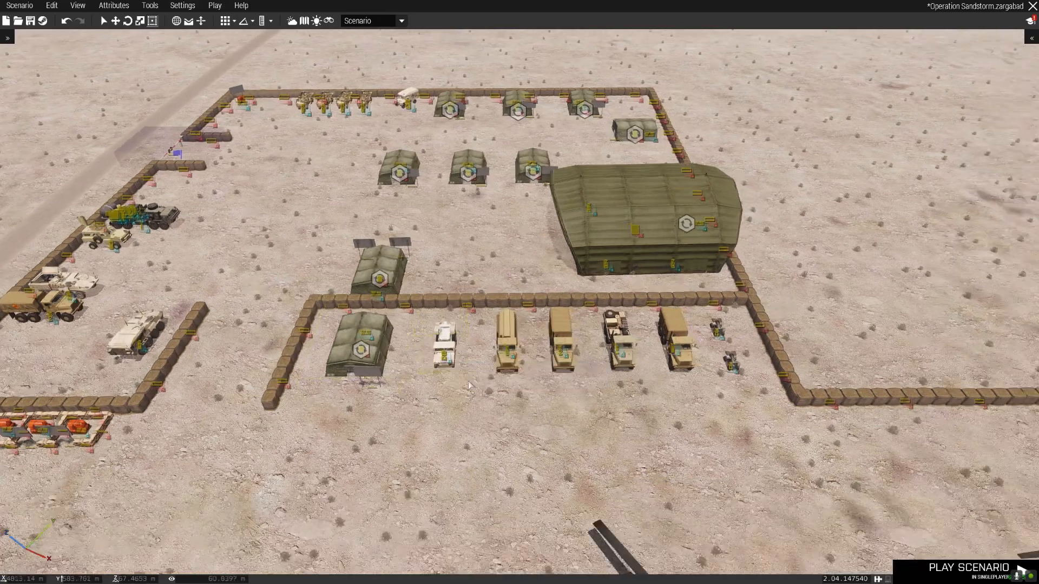
pyautogui.scroll(-2, 518, 339)
pyautogui.press('w')
pyautogui.press('a')
pyautogui.press('w')
pyautogui.scroll(3, 544, 259)
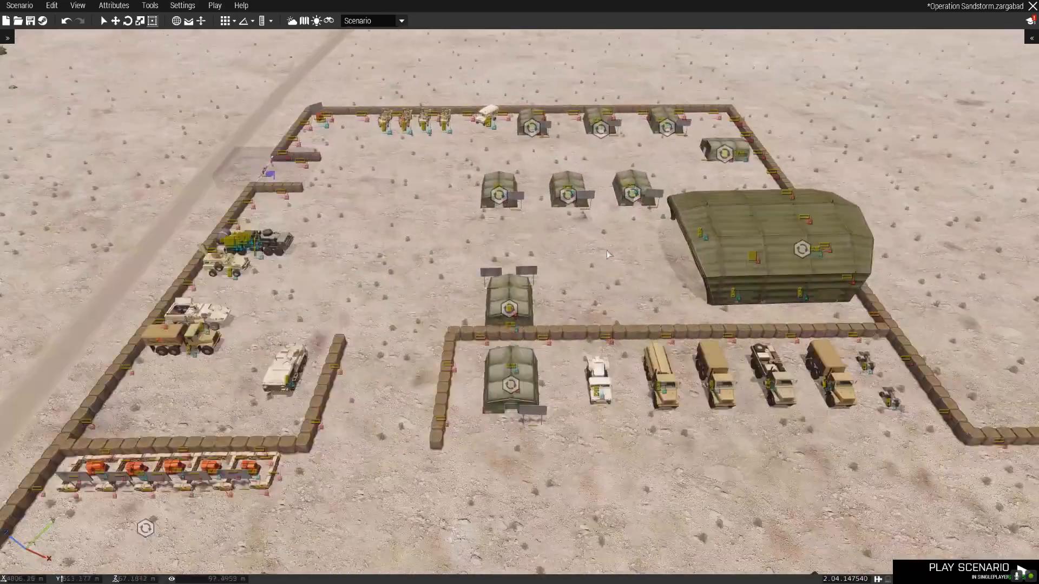
pyautogui.scroll(2, 546, 381)
pyautogui.moveTo(546, 381); pyautogui.dragTo(544, 471, button='right')
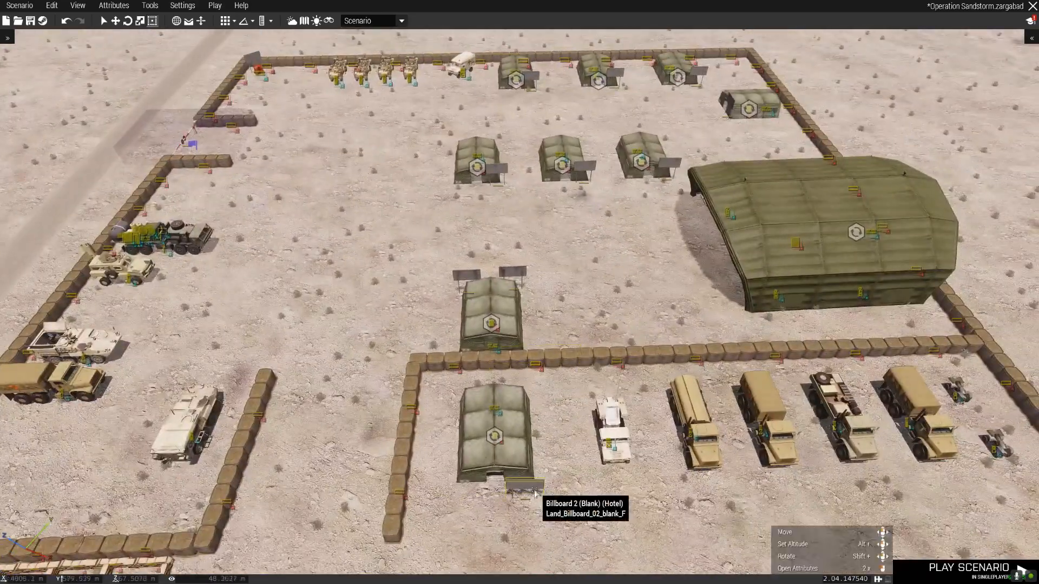
pyautogui.click(535, 491)
pyautogui.press('Delete')
pyautogui.click(520, 275)
pyautogui.press('Delete')
pyautogui.click(479, 275)
pyautogui.press('Delete')
# Delete the billboards beside the three tents in the middle row.
pyautogui.click(500, 172)
pyautogui.press('Delete')
pyautogui.click(585, 166)
pyautogui.press('Delete')
pyautogui.click(671, 164)
pyautogui.press('Delete')
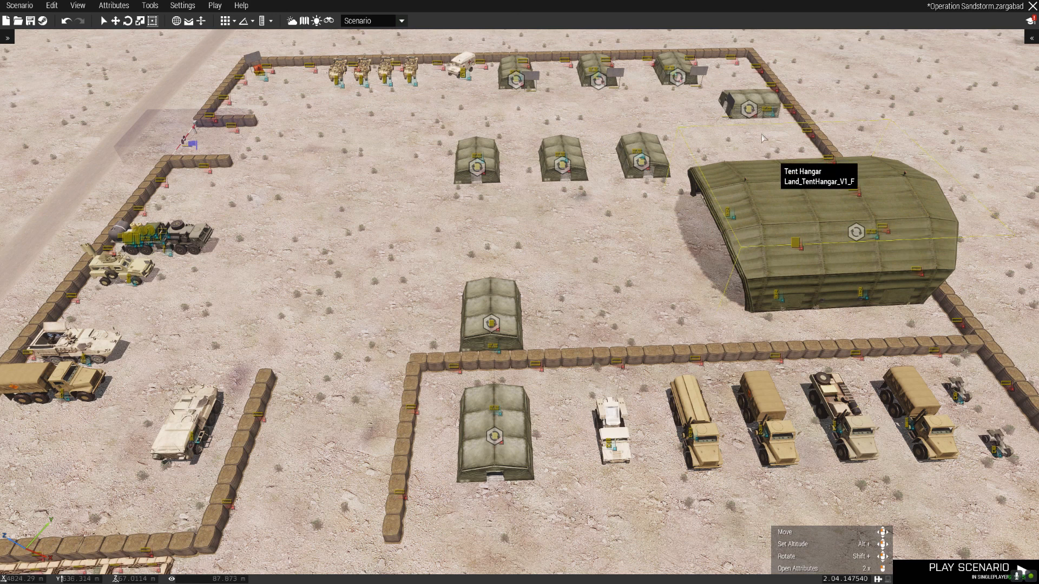
# Delete the remaining old billboards beside the three tents along the rear wall.
pyautogui.click(729, 99)
pyautogui.press('Delete')
pyautogui.click(698, 74)
pyautogui.press('Delete')
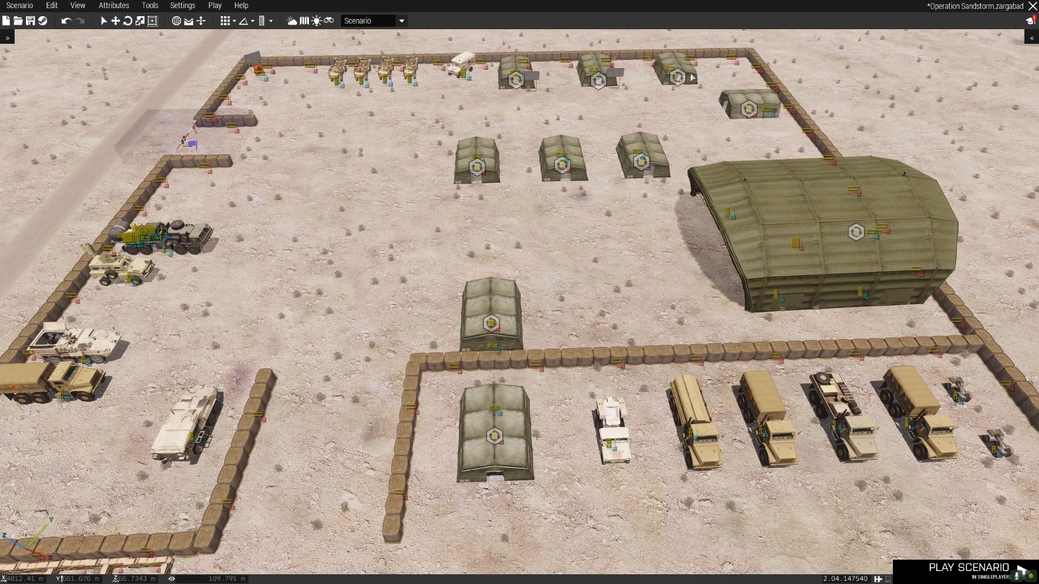
pyautogui.click(614, 75)
pyautogui.press('Delete')
pyautogui.click(533, 79)
pyautogui.press('Delete')
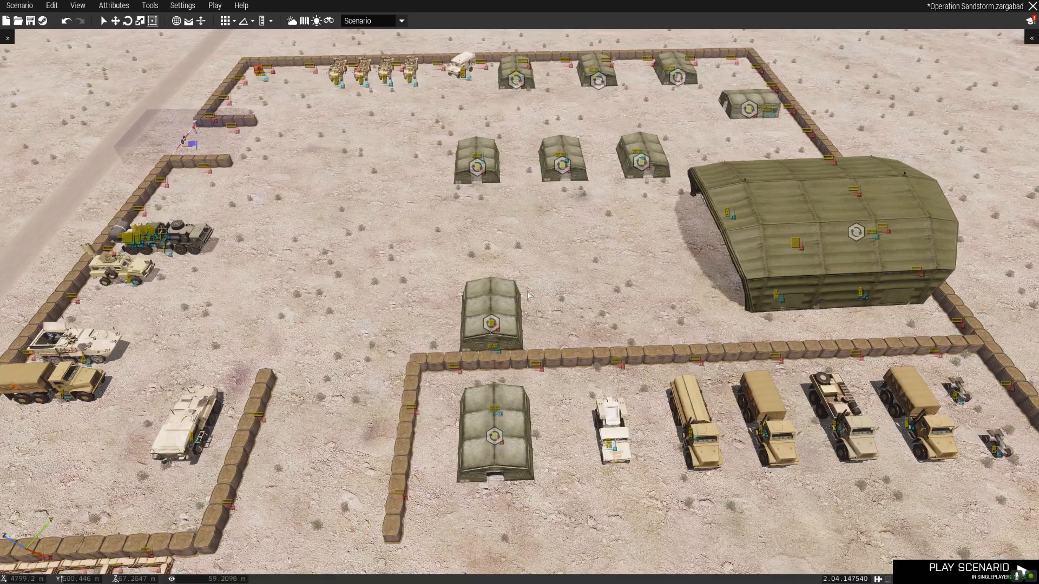
# Open the shared attributes of the three selected supply boxes in the middle row of tents.
pyautogui.press('s')
pyautogui.moveTo(529, 295)
pyautogui.mouseDown(button='right')
pyautogui.moveTo(520, 298)
pyautogui.moveTo(570, 289)
pyautogui.moveTo(517, 282)
pyautogui.moveTo(513, 297)
pyautogui.mouseUp(button='right')
pyautogui.press('w')
pyautogui.press('s')
pyautogui.press('d')
pyautogui.press('w')
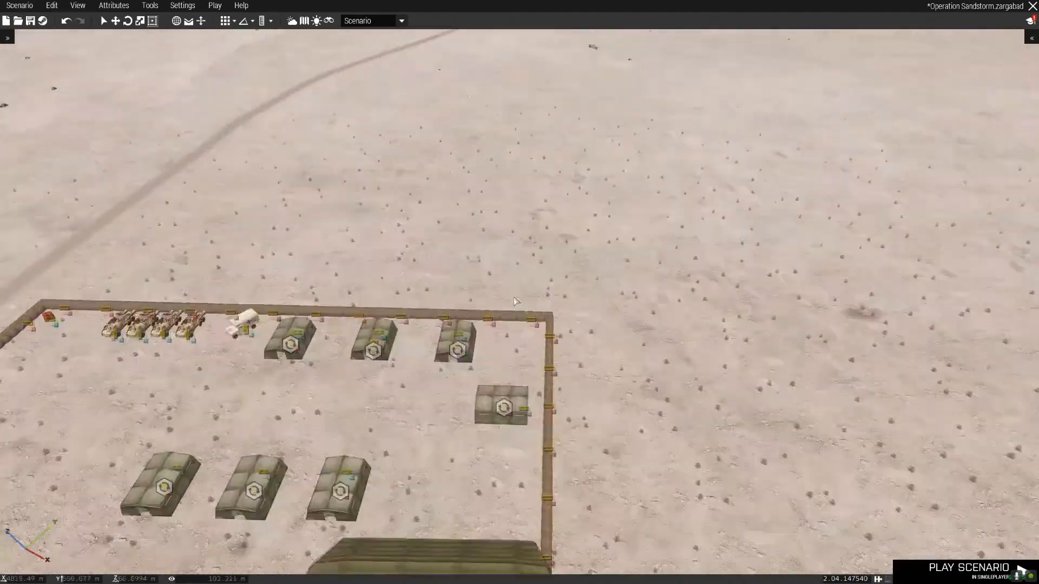
pyautogui.press('a')
pyautogui.press('z')
pyautogui.scroll(-1, 481, 400)
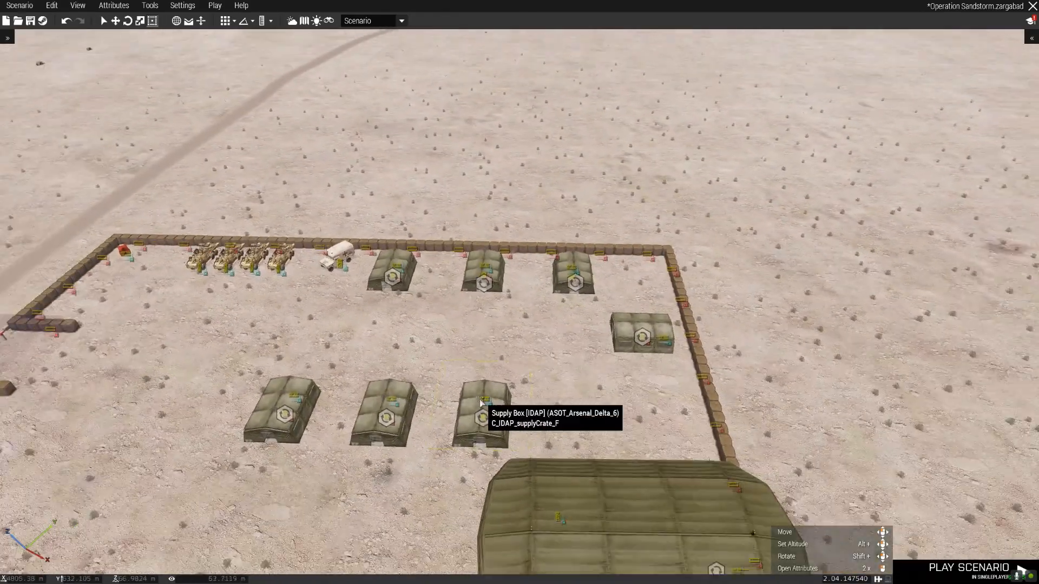
pyautogui.scroll(-2, 481, 400)
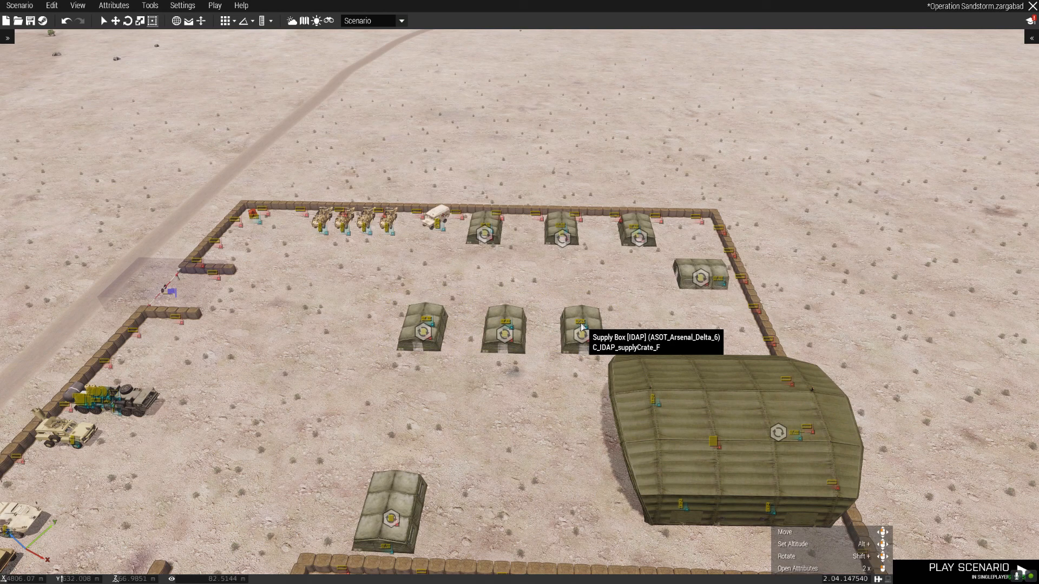
pyautogui.rightClick(580, 328)
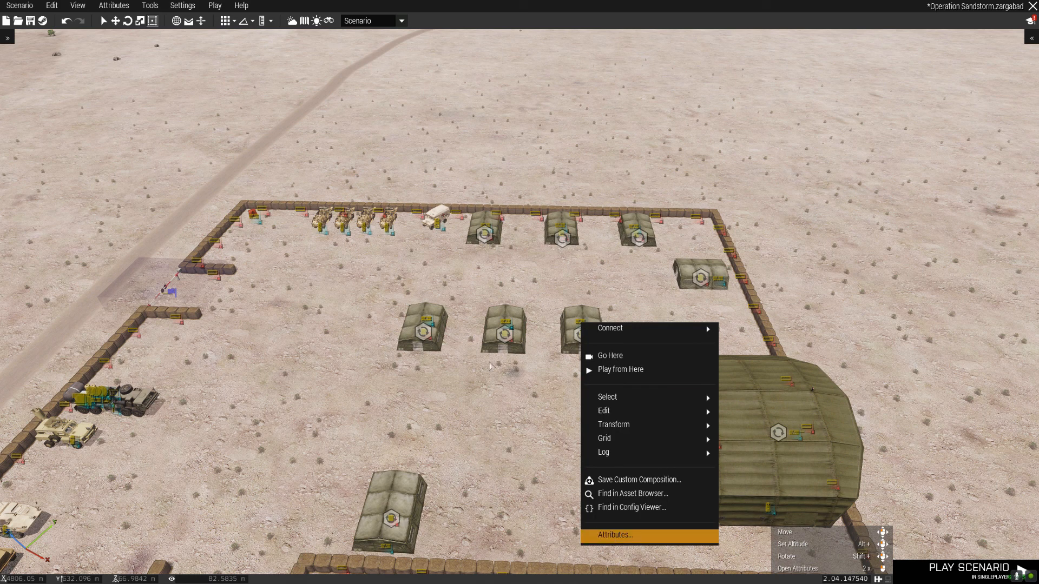
# Enable the whitelist ACE Arsenal on the three supply boxes, clear its item list, check their init code and apply the attributes.
pyautogui.scroll(-3, 562, 287)
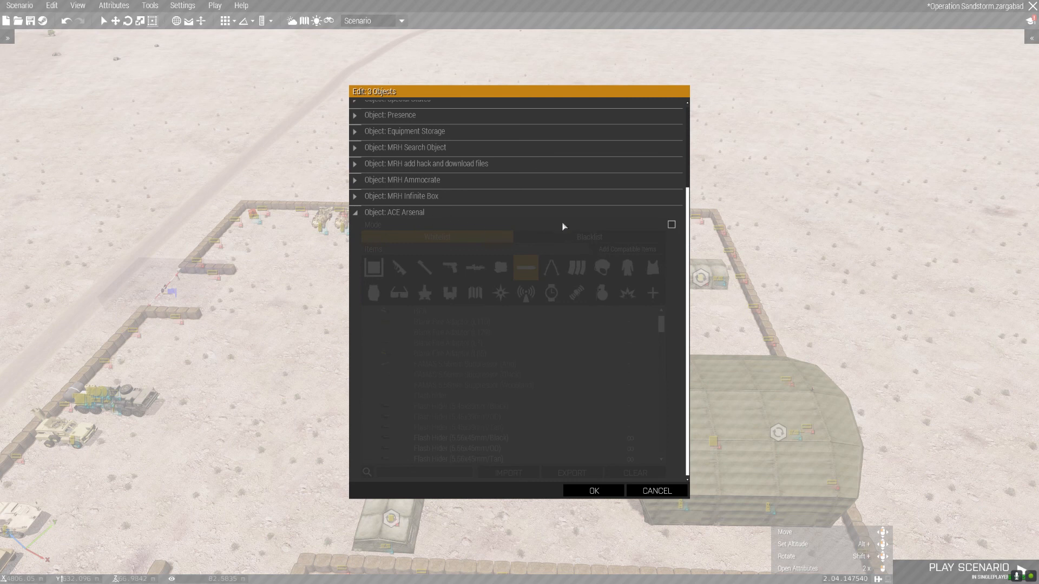
pyautogui.click(671, 225)
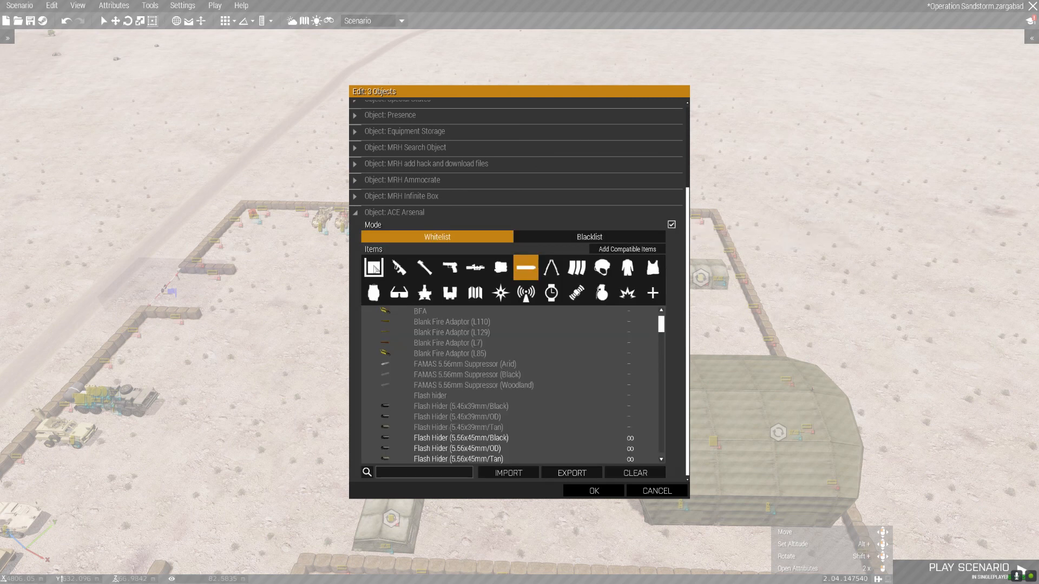
pyautogui.click(375, 269)
pyautogui.click(636, 473)
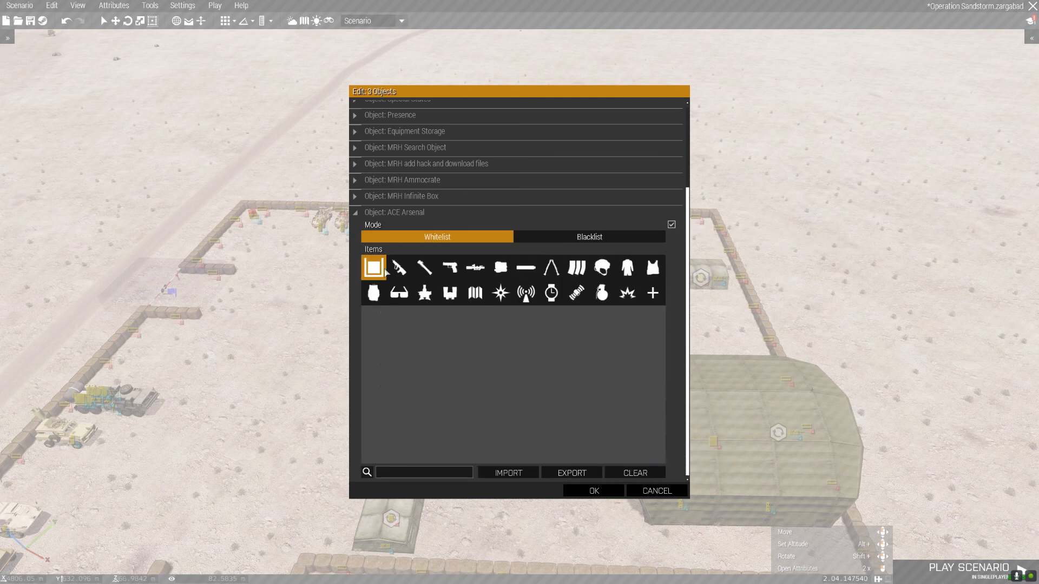
pyautogui.scroll(3, 492, 262)
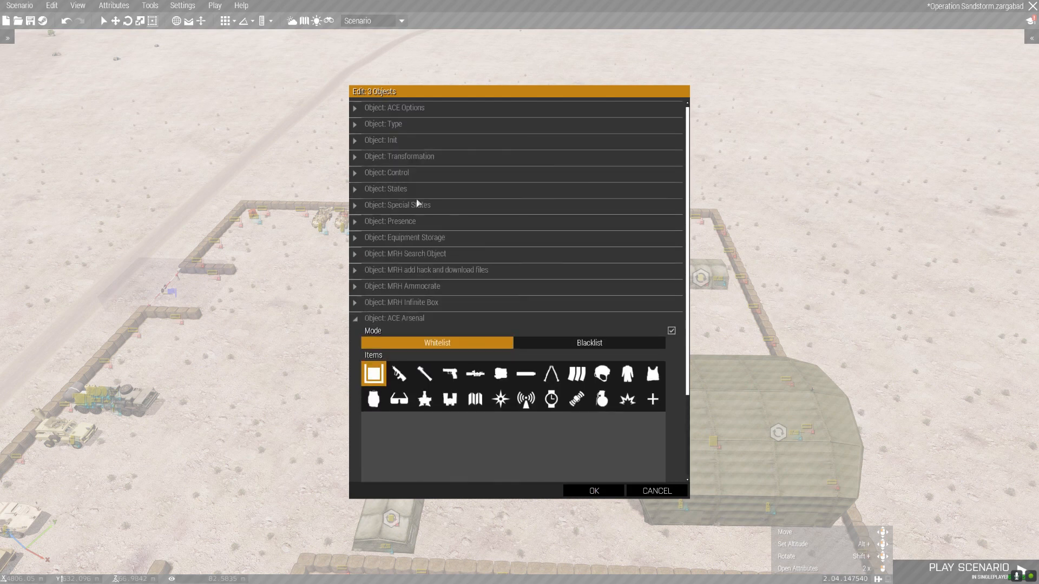
pyautogui.click(363, 142)
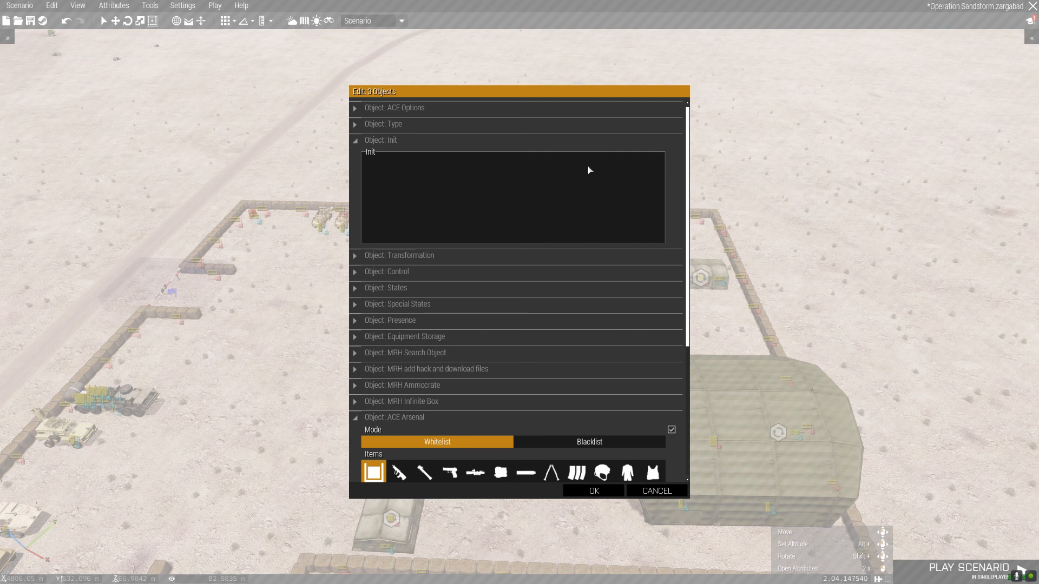
pyautogui.click(594, 491)
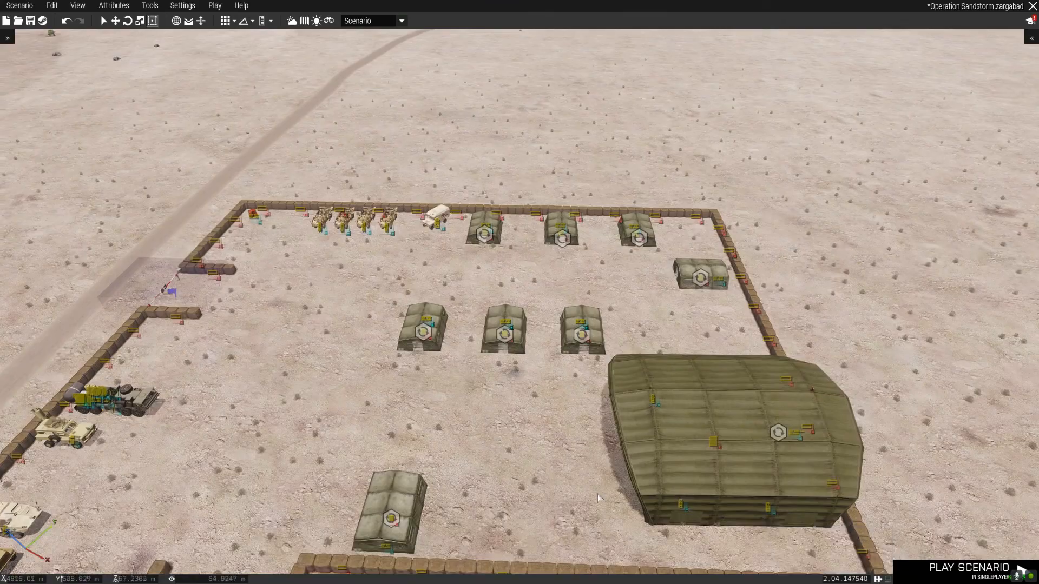
# Check the init code of supply box ASOT_Arsenal_43 among the template groups and close its attributes.
pyautogui.press('w')
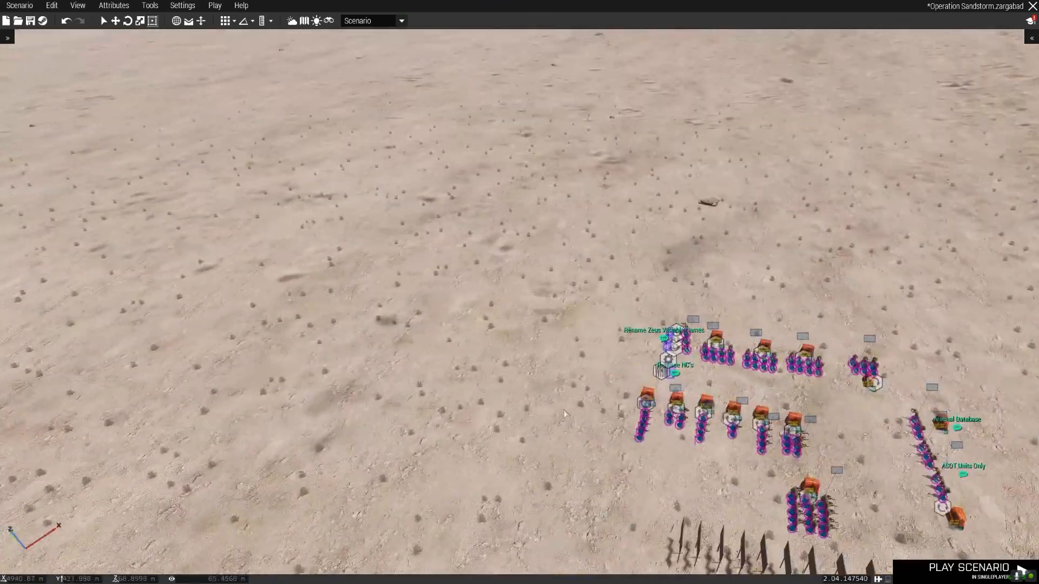
pyautogui.moveTo(599, 413); pyautogui.dragTo(453, 414, button='right')
pyautogui.press('s')
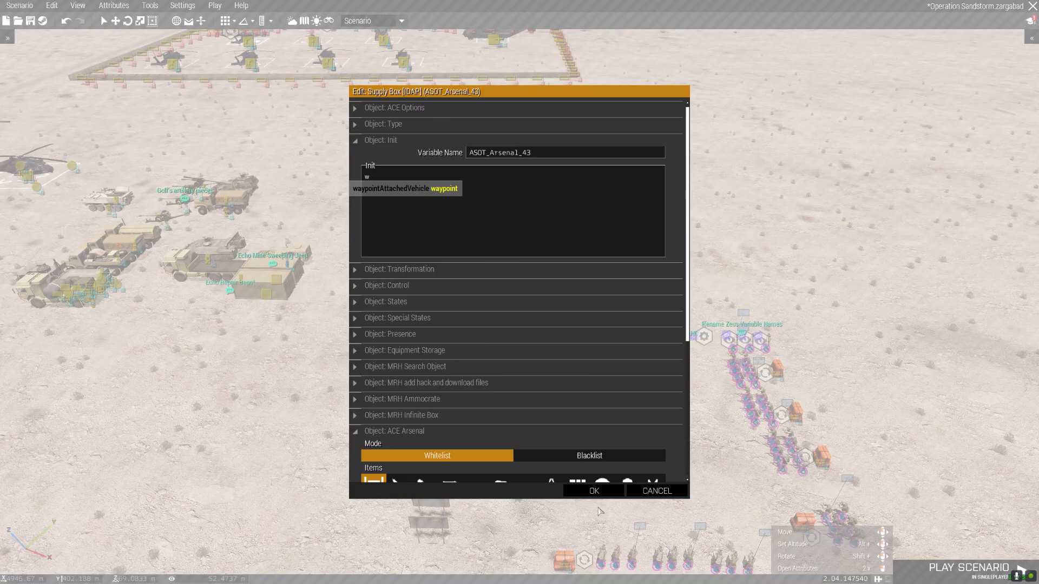
pyautogui.click(594, 491)
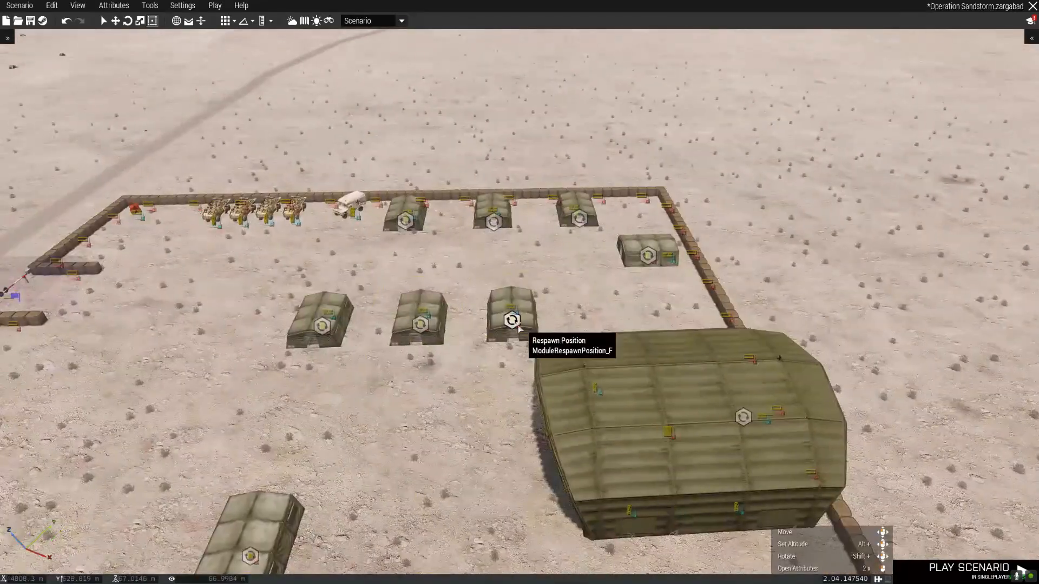
# Compare the base's tents, hangar and vehicle areas with the template's unit groups, supply boxes and billboards.
pyautogui.moveTo(460, 379); pyautogui.dragTo(442, 381, button='right')
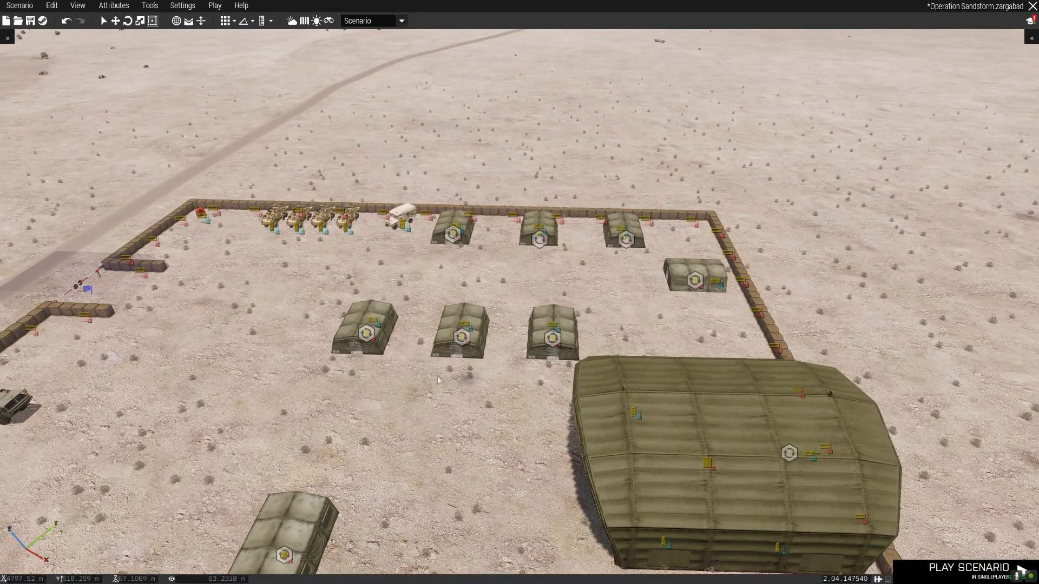
pyautogui.scroll(-1, 442, 381)
pyautogui.scroll(-1, 444, 376)
pyautogui.press('s')
pyautogui.press('d')
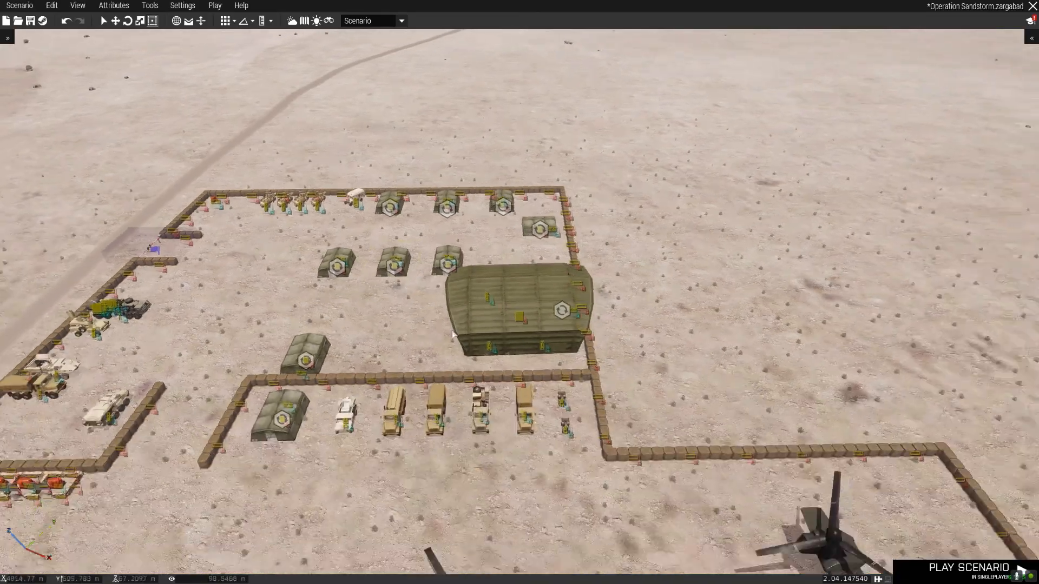
pyautogui.press('a')
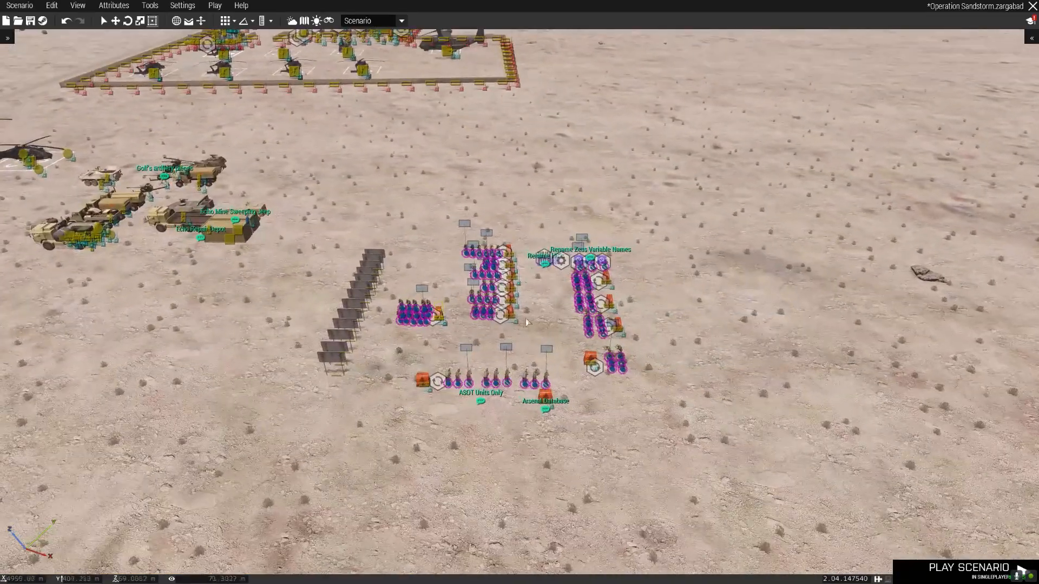
pyautogui.scroll(3, 525, 318)
pyautogui.scroll(-3, 584, 363)
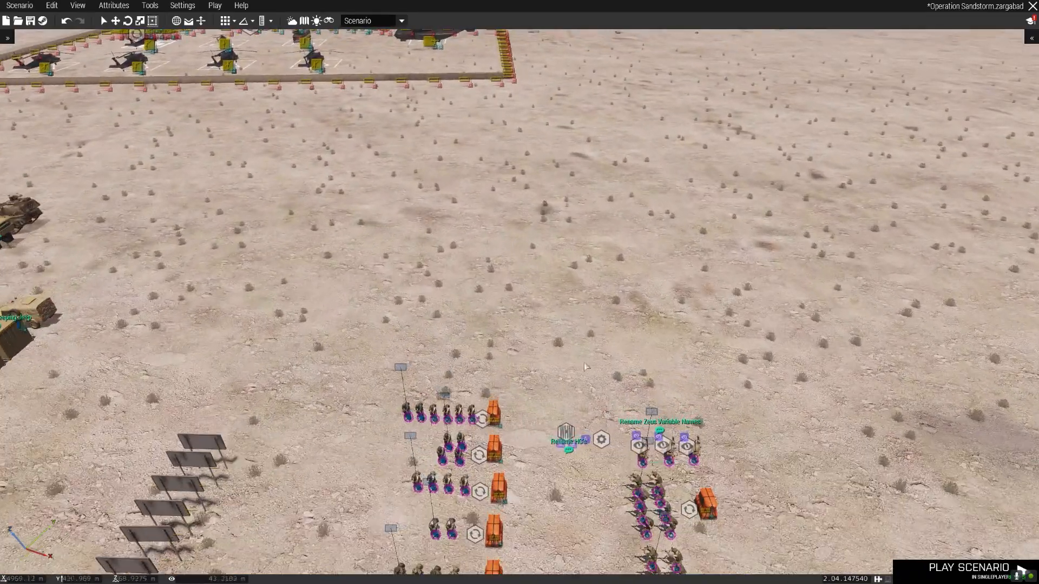
pyautogui.moveTo(583, 363); pyautogui.dragTo(503, 267, button='right')
pyautogui.press('s')
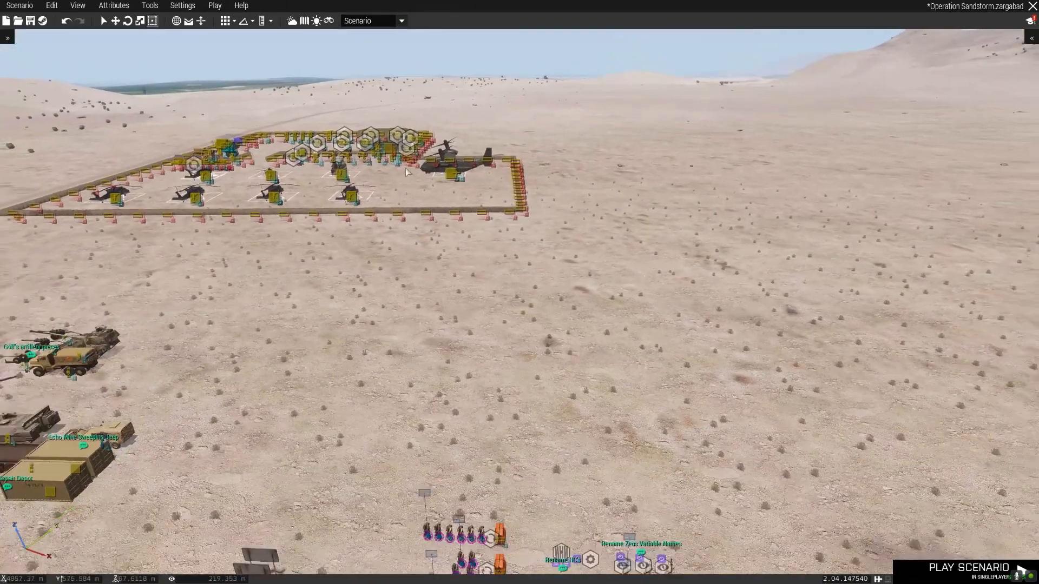
pyautogui.press('s')
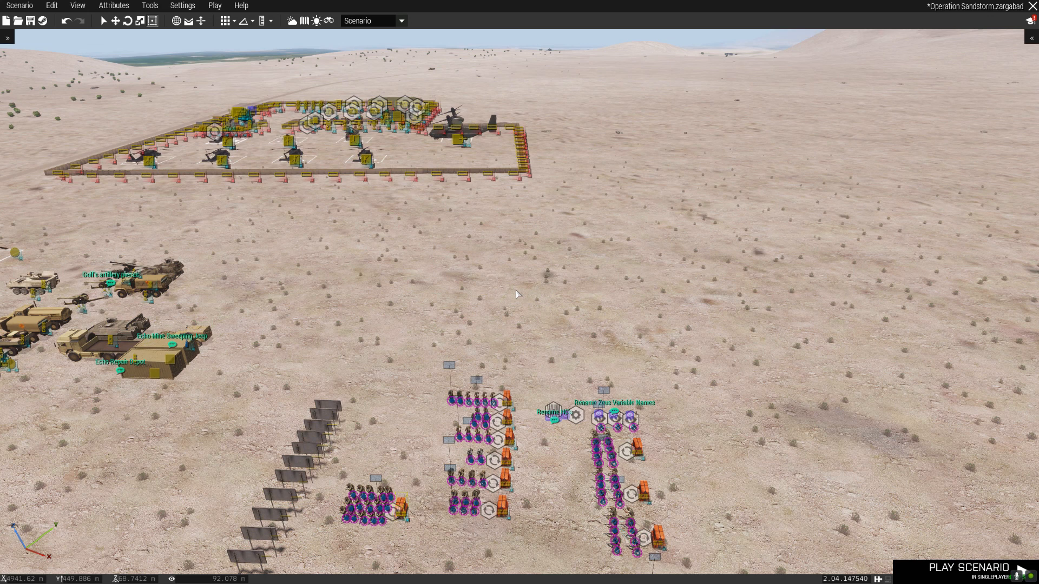
pyautogui.press('s')
pyautogui.moveTo(516, 290); pyautogui.dragTo(544, 308, button='right')
pyautogui.press('w')
pyautogui.moveTo(415, 259); pyautogui.dragTo(439, 262, button='right')
pyautogui.press('w')
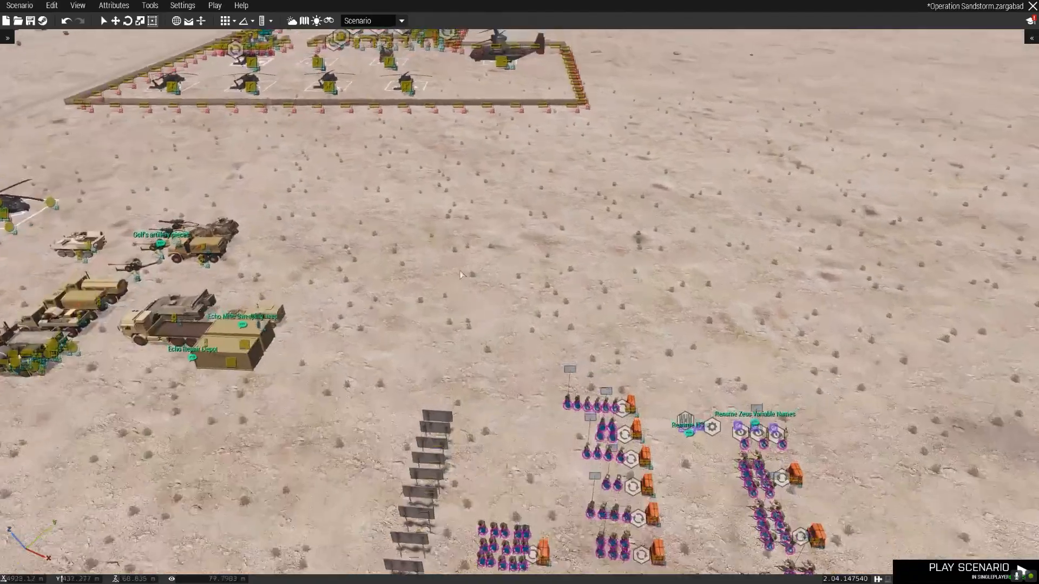
pyautogui.press('w')
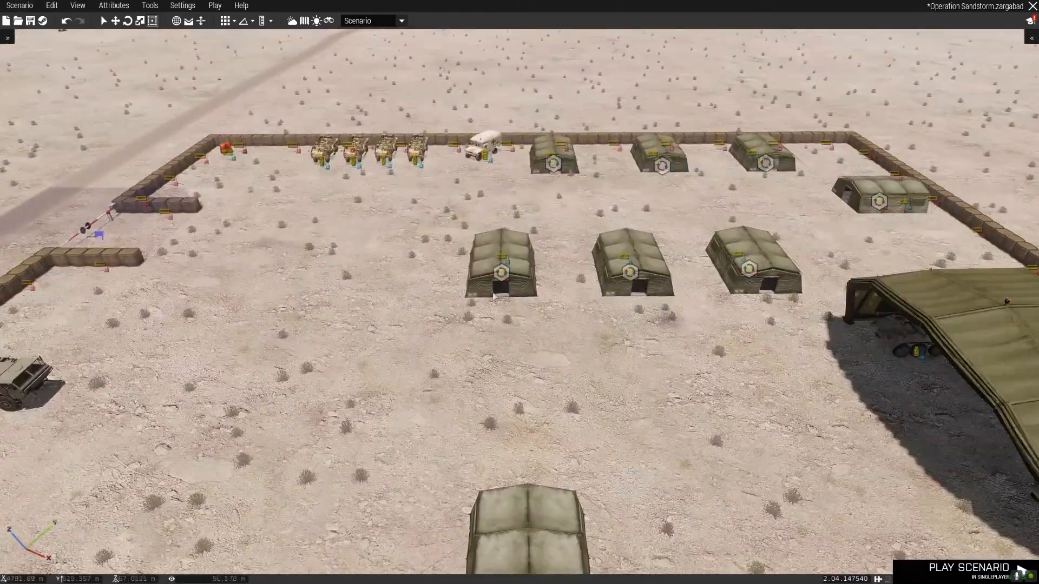
pyautogui.scroll(-3, 537, 313)
pyautogui.press('s')
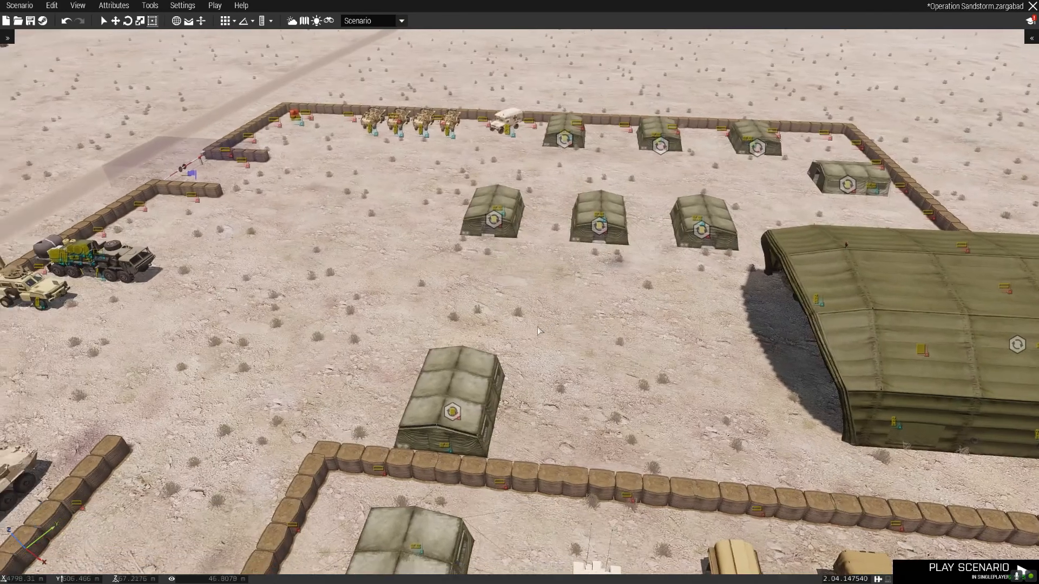
pyautogui.scroll(-3, 550, 329)
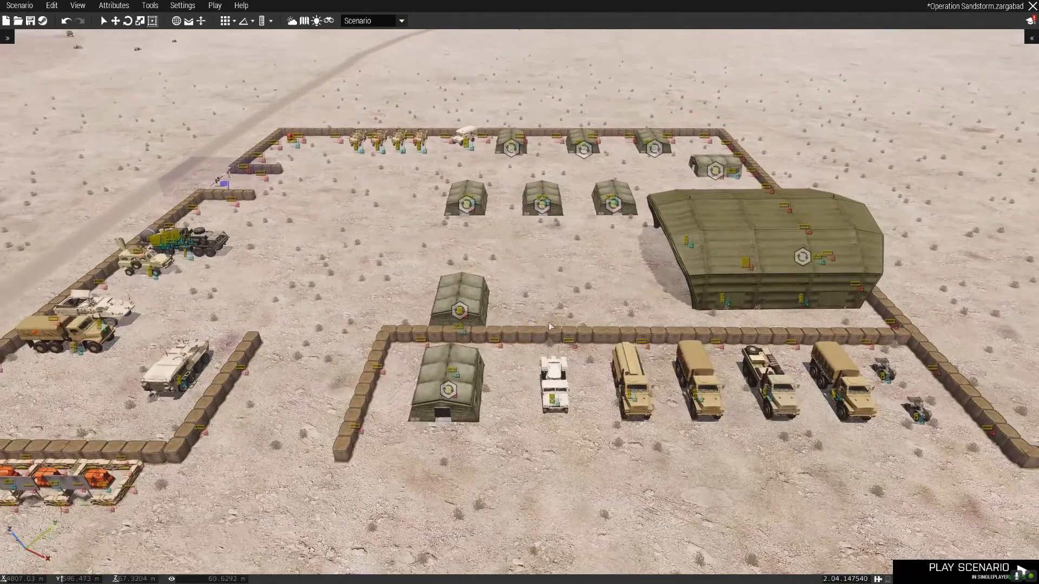
pyautogui.press('s')
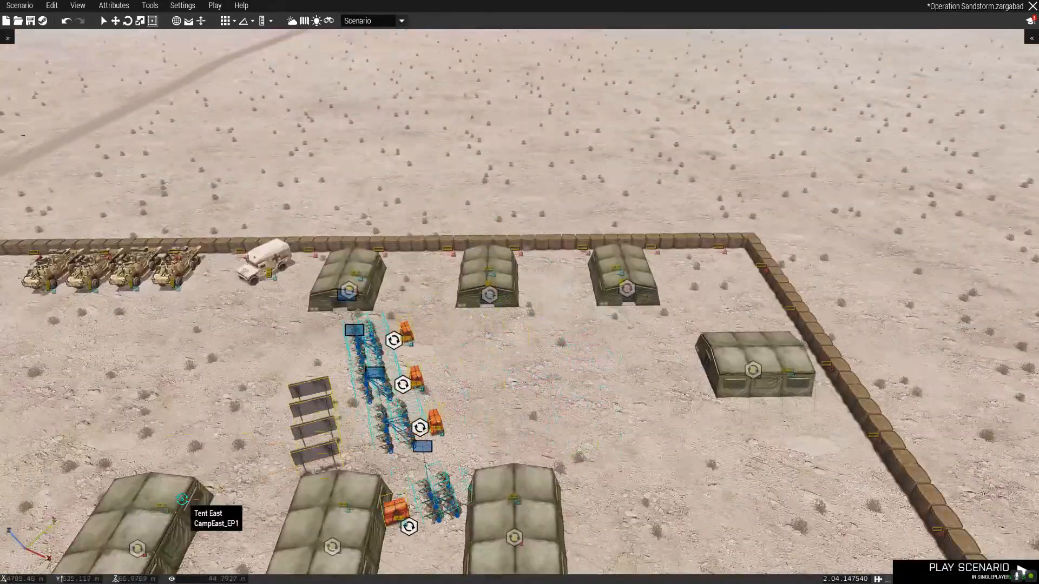
# Undo the last change to the template groups and move three of their billboards in front of the rear-wall tents.
pyautogui.hotkey('ctrl', 'z')
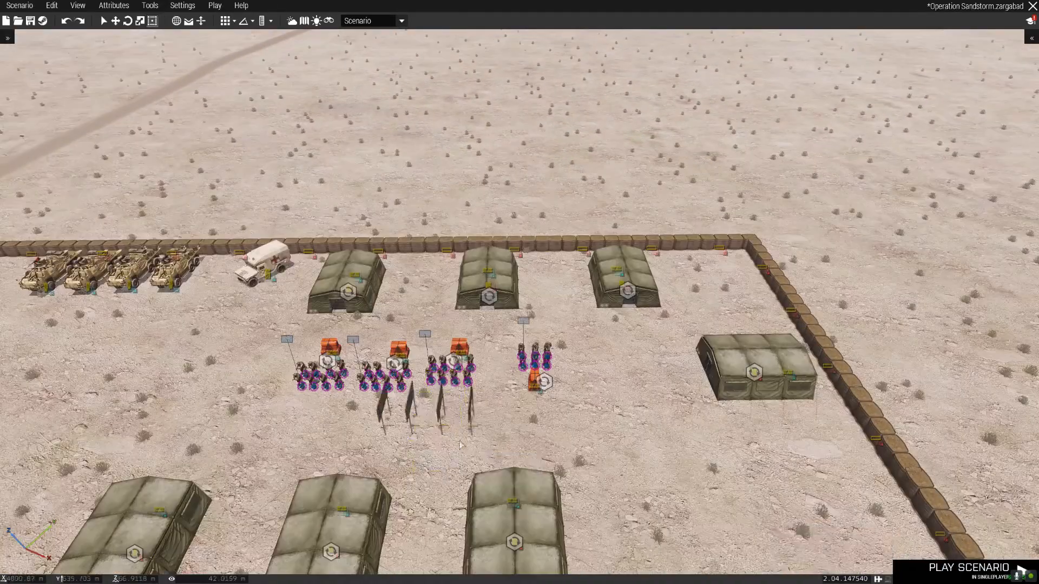
pyautogui.moveTo(415, 424); pyautogui.dragTo(425, 311)
pyautogui.moveTo(561, 381); pyautogui.dragTo(526, 363)
pyautogui.moveTo(460, 354); pyautogui.dragTo(661, 349)
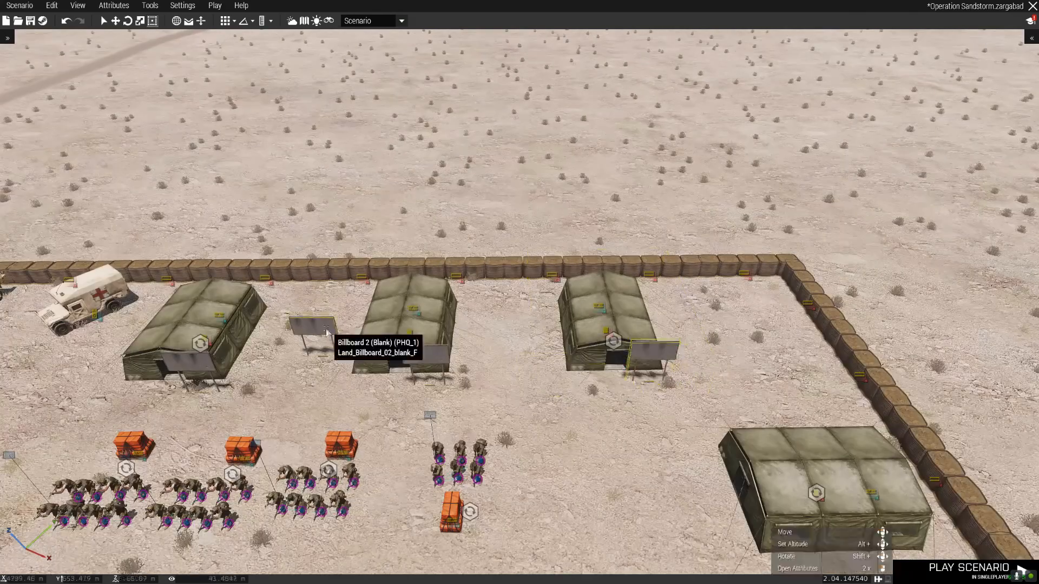
# Move the PHQ_1 billboard to the sideways tent near the base corner and rotate it to match the tent's entrance.
pyautogui.moveTo(328, 336); pyautogui.dragTo(596, 381)
pyautogui.keyDown('shift'); pyautogui.moveTo(595, 381); pyautogui.dragTo(759, 398); pyautogui.keyUp('shift')
pyautogui.press('a')
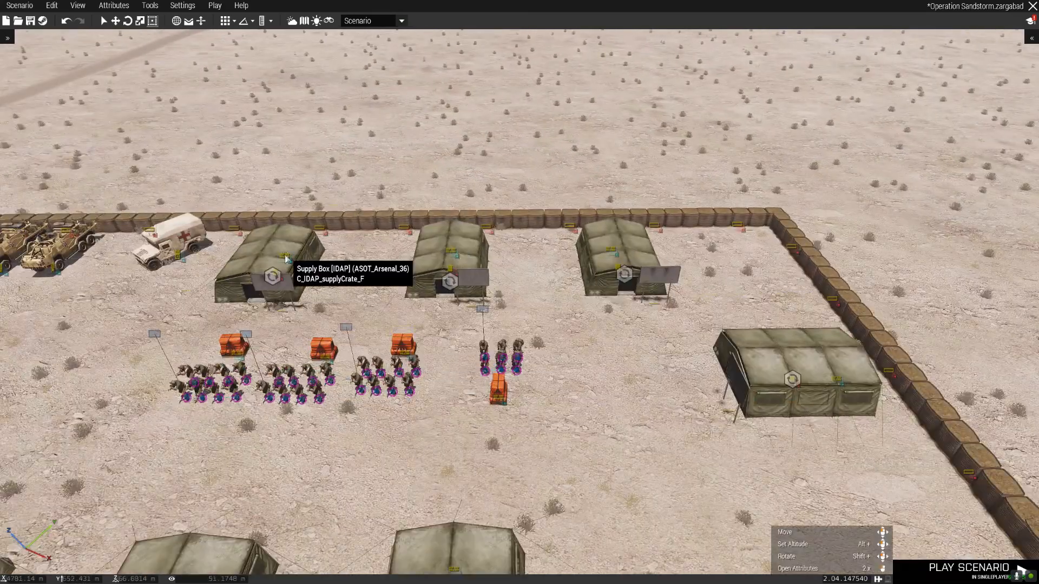
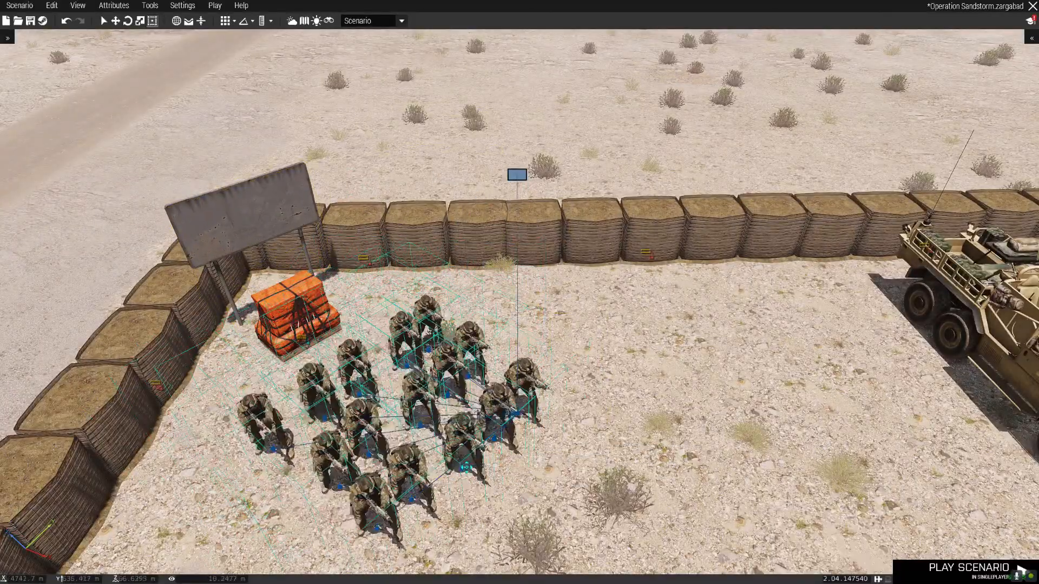
# Save the scenario and move the ASOT-only unit groups and the arsenal database supply box from the template area to the hangar.
pyautogui.hotkey('ctrl', 's')
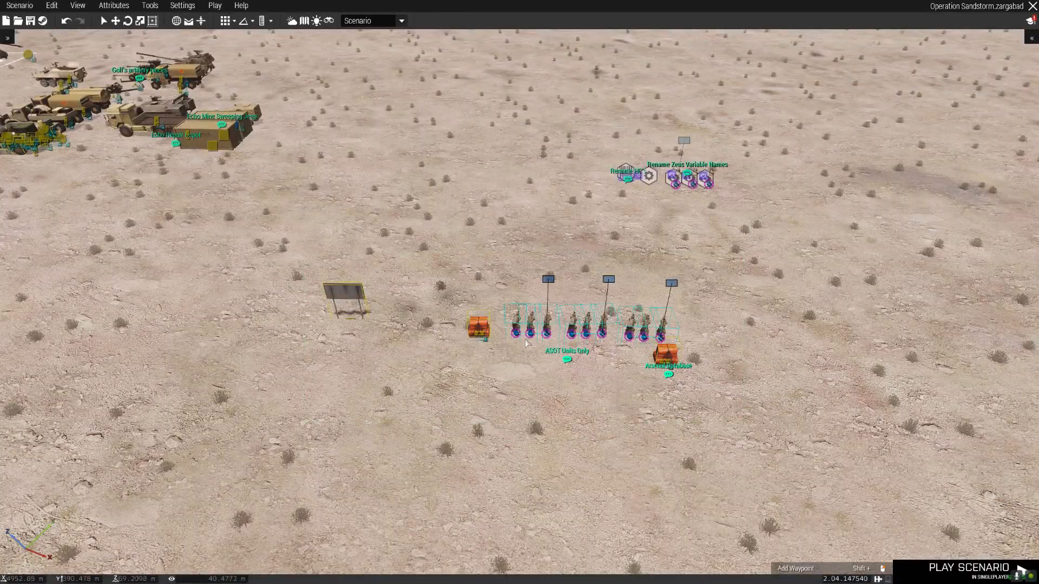
pyautogui.press('w')
pyautogui.moveTo(523, 326); pyautogui.dragTo(465, 296)
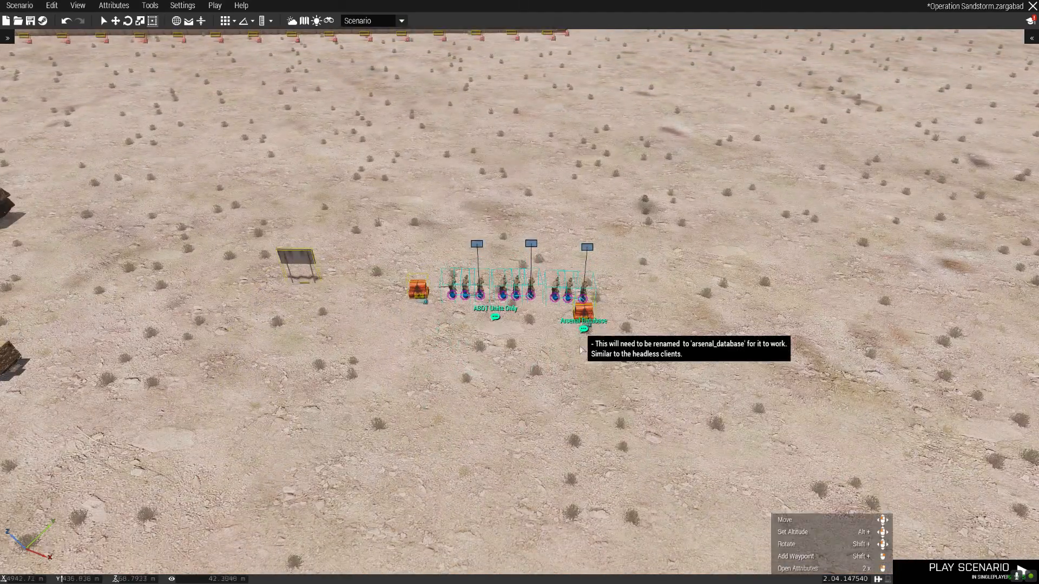
pyautogui.press('w')
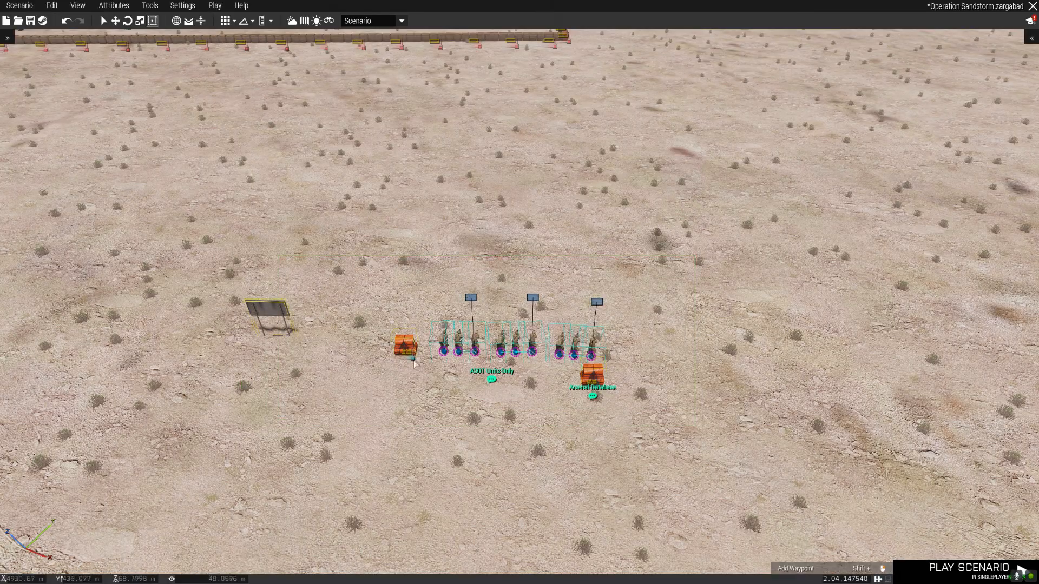
pyautogui.press('w')
pyautogui.moveTo(404, 353); pyautogui.dragTo(533, 382)
pyautogui.press('w')
pyautogui.press('a')
pyautogui.scroll(3, 603, 433)
pyautogui.moveTo(603, 433); pyautogui.dragTo(669, 389, button='right')
pyautogui.press('a')
pyautogui.press('w')
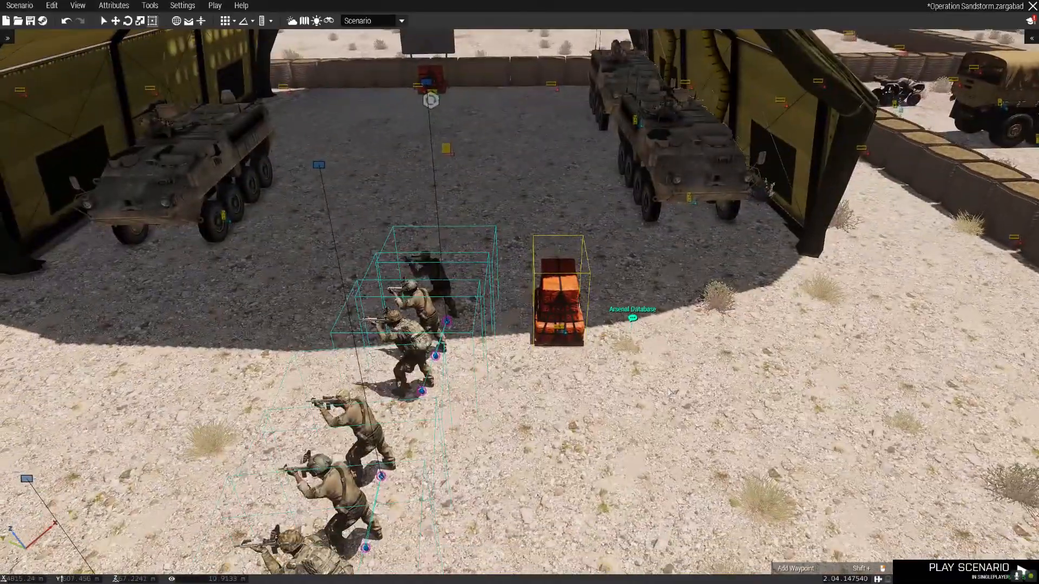
# Move the arsenal database supply box and its comment to the far corner inside the hangar.
pyautogui.click(700, 378)
pyautogui.press('w')
pyautogui.press('w')
pyautogui.moveTo(574, 474); pyautogui.dragTo(161, 393)
pyautogui.press('a')
pyautogui.press('w')
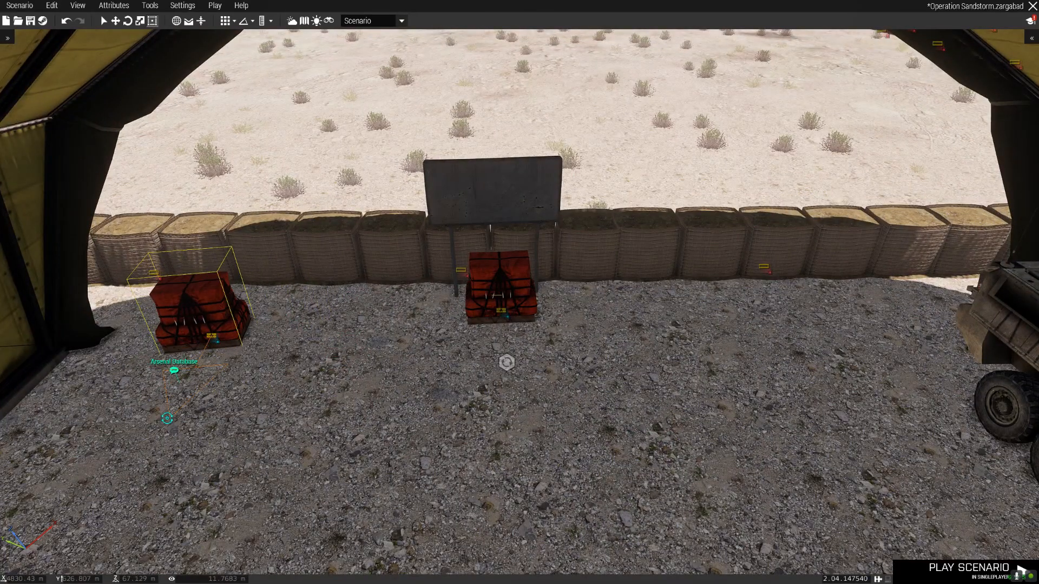
# Delete the central supply box and the billboard behind it at the hangar's far end.
pyautogui.press('w')
pyautogui.click(510, 316)
pyautogui.press('Delete')
# Rename the supply box's variable to arsenal_database and delete its Arsenal Database comment.
pyautogui.press('s')
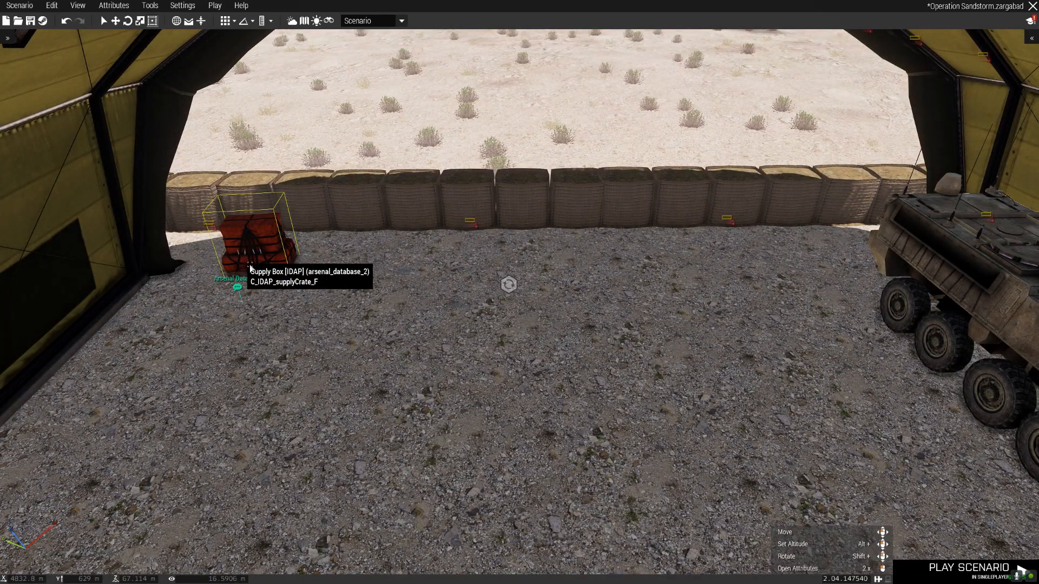
pyautogui.doubleClick(251, 268)
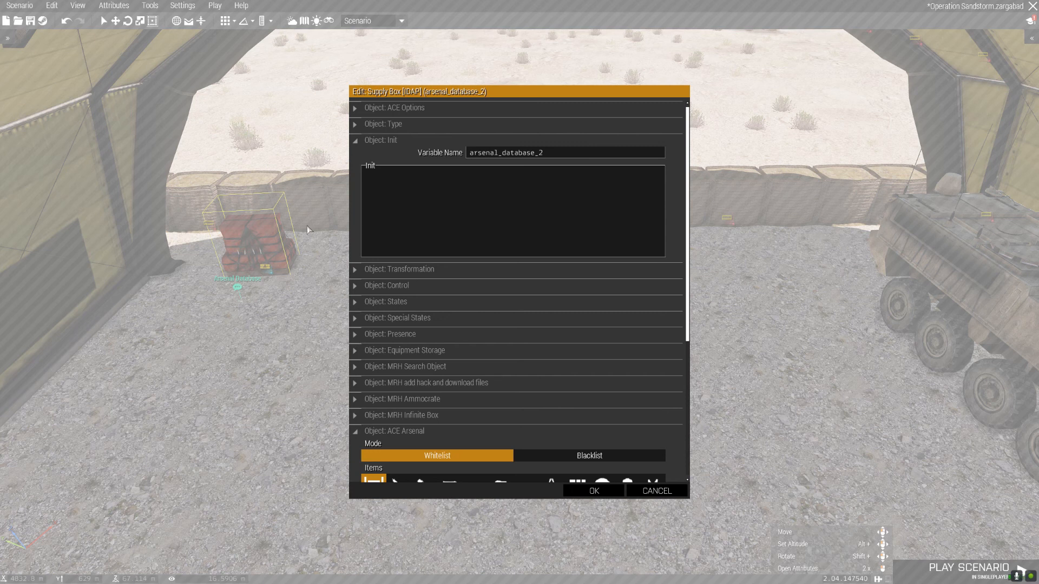
pyautogui.click(549, 154)
pyautogui.press('BackSpace')
pyautogui.press('BackSpace')
pyautogui.click(594, 491)
pyautogui.moveTo(237, 289)
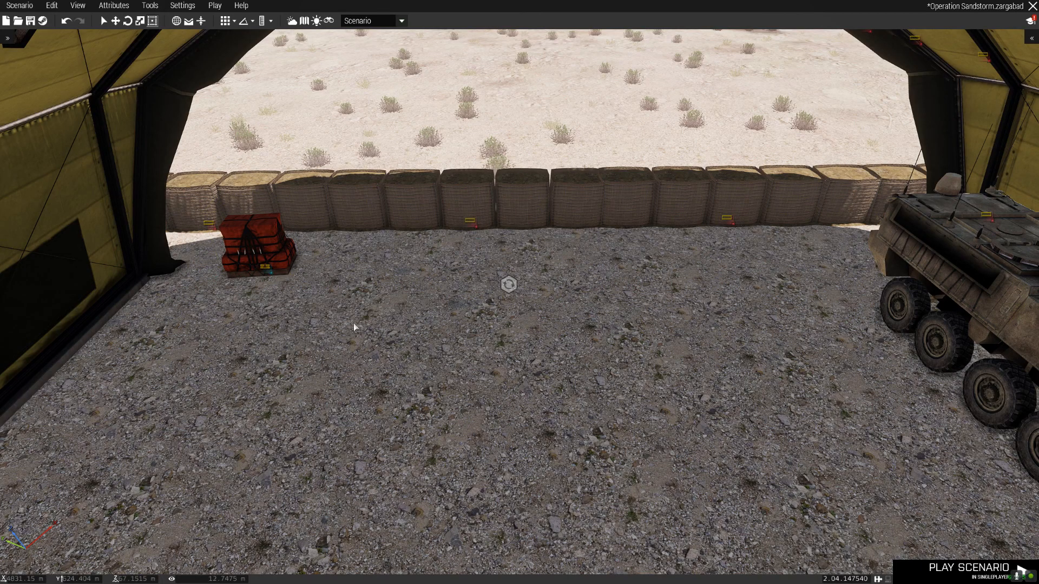
# Rotate the ASOT-only unit groups into a row across the hangar entrance and move them to the far end inside.
pyautogui.moveTo(510, 299); pyautogui.dragTo(507, 330)
pyautogui.press('s')
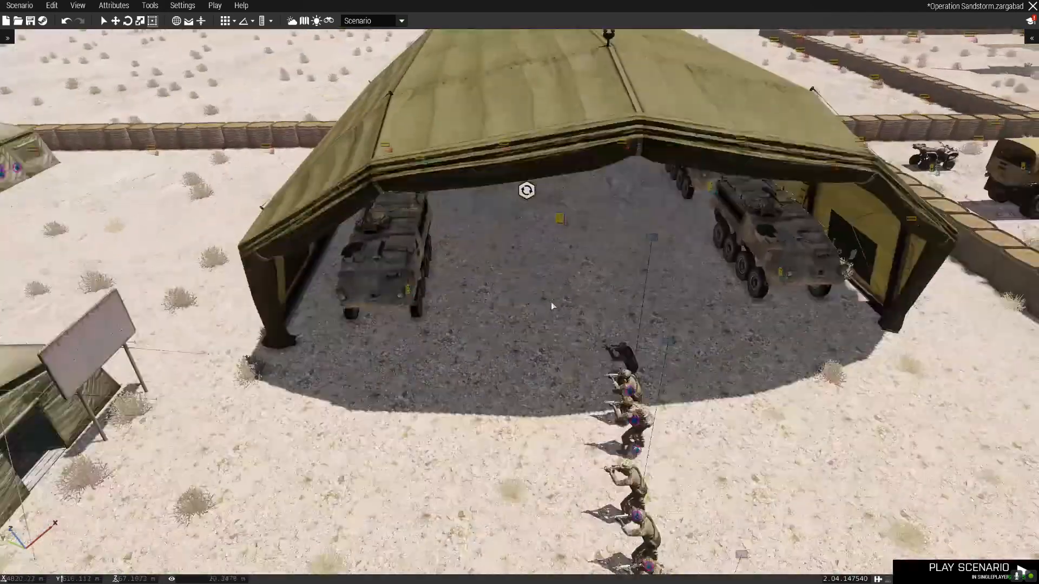
pyautogui.press('q')
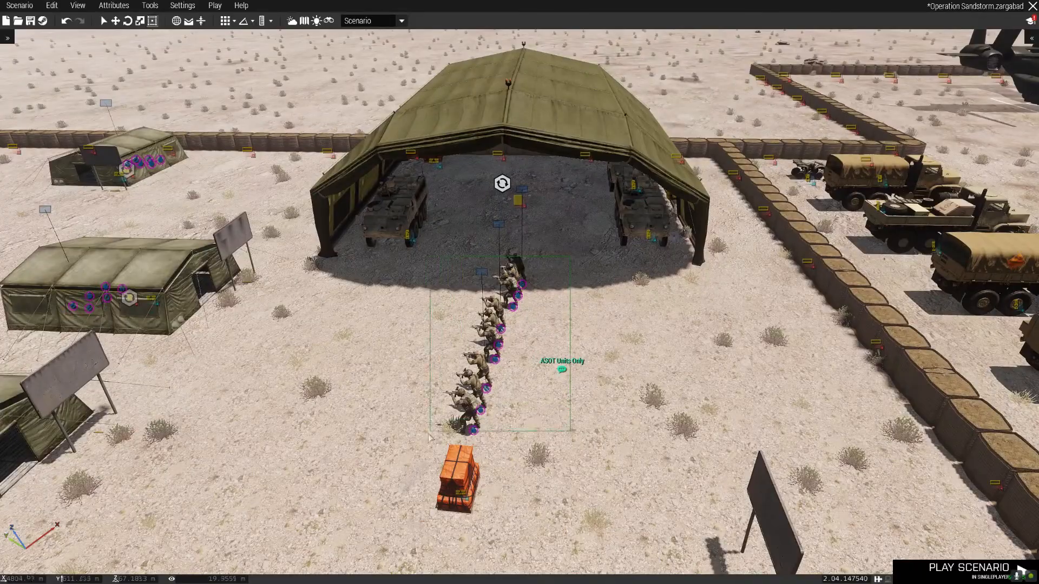
pyautogui.moveTo(430, 437); pyautogui.dragTo(430, 437)
pyautogui.keyDown('shift'); pyautogui.moveTo(495, 360); pyautogui.dragTo(491, 478); pyautogui.keyUp('shift')
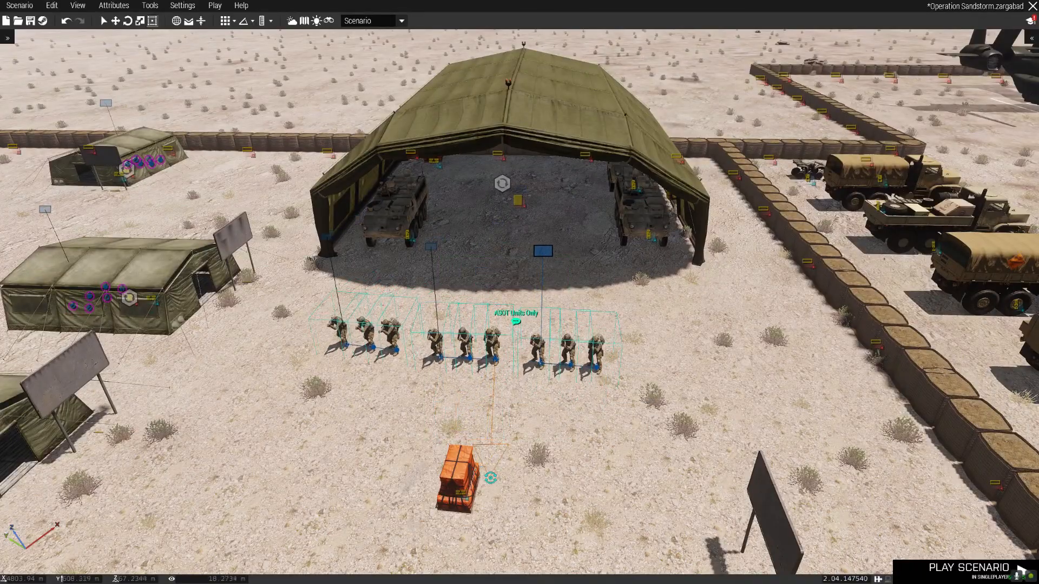
pyautogui.press('w')
pyautogui.moveTo(494, 362); pyautogui.dragTo(580, 388)
# Move the orange supply box from outside the hangar to a spot behind the middle ASOT-only unit group.
pyautogui.press('z')
pyautogui.press('s')
pyautogui.press('q')
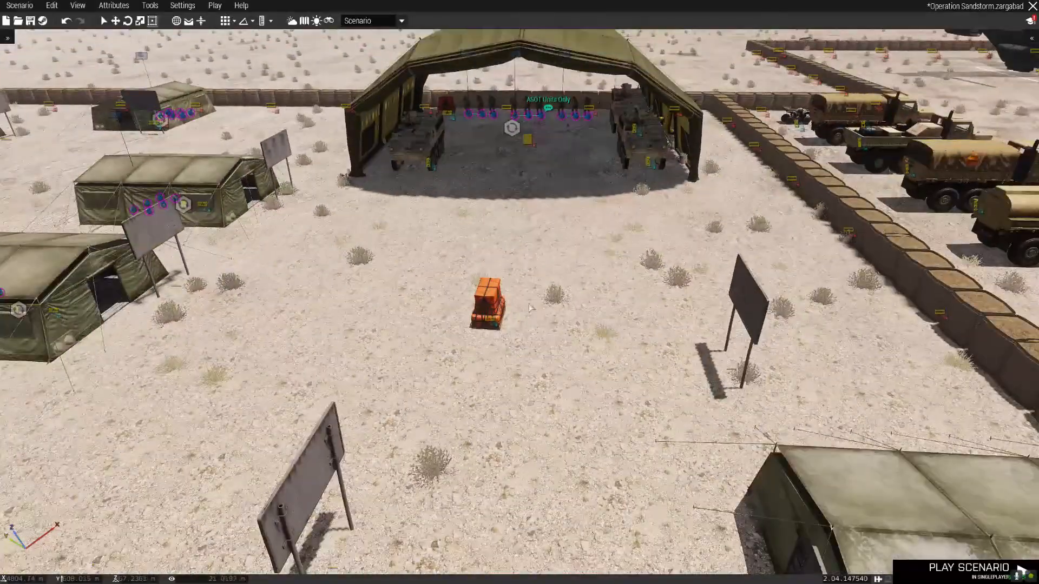
pyautogui.press('w')
pyautogui.moveTo(506, 319); pyautogui.dragTo(533, 454)
pyautogui.press('z')
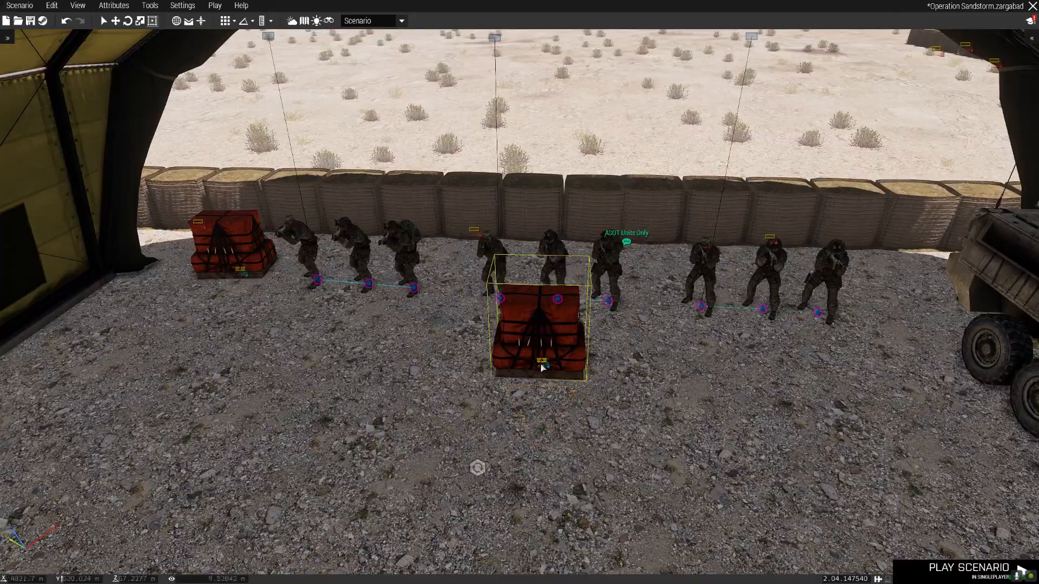
pyautogui.press('w')
pyautogui.moveTo(535, 365); pyautogui.dragTo(534, 334)
# Move the HQ_1 billboard into the hangar's far end, beside the supply box and in front of the barrier wall.
pyautogui.press('s')
pyautogui.press('q')
pyautogui.press('s')
pyautogui.press('z')
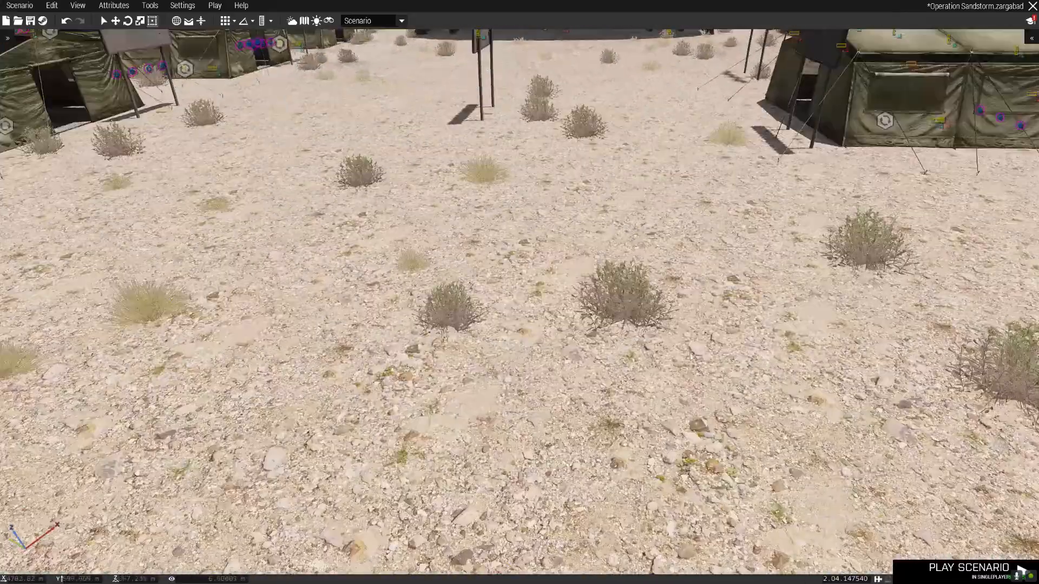
pyautogui.press('q')
pyautogui.press('w')
pyautogui.press('d')
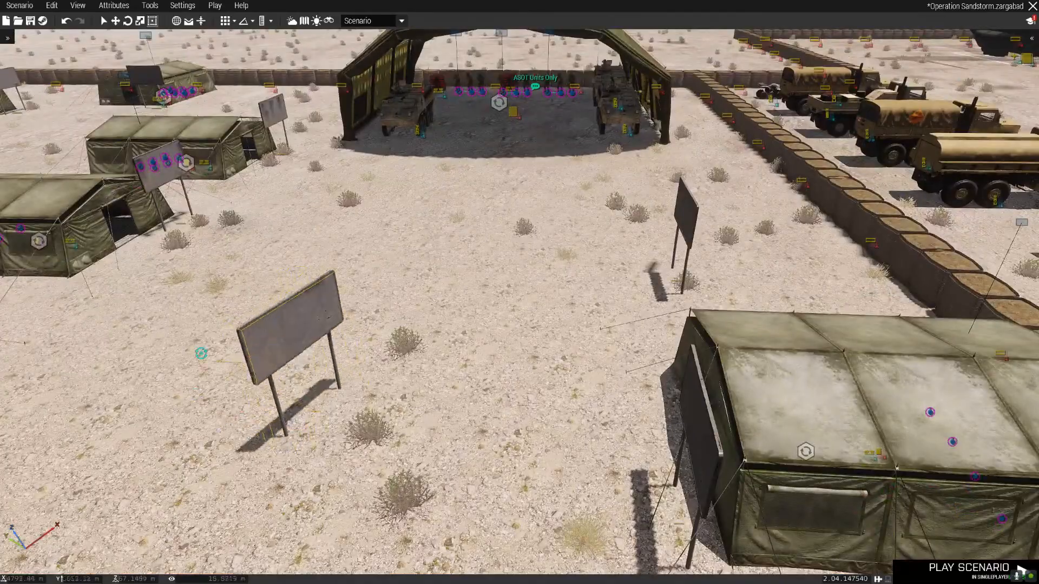
pyautogui.press('w')
pyautogui.moveTo(354, 321); pyautogui.dragTo(658, 342)
pyautogui.press('s')
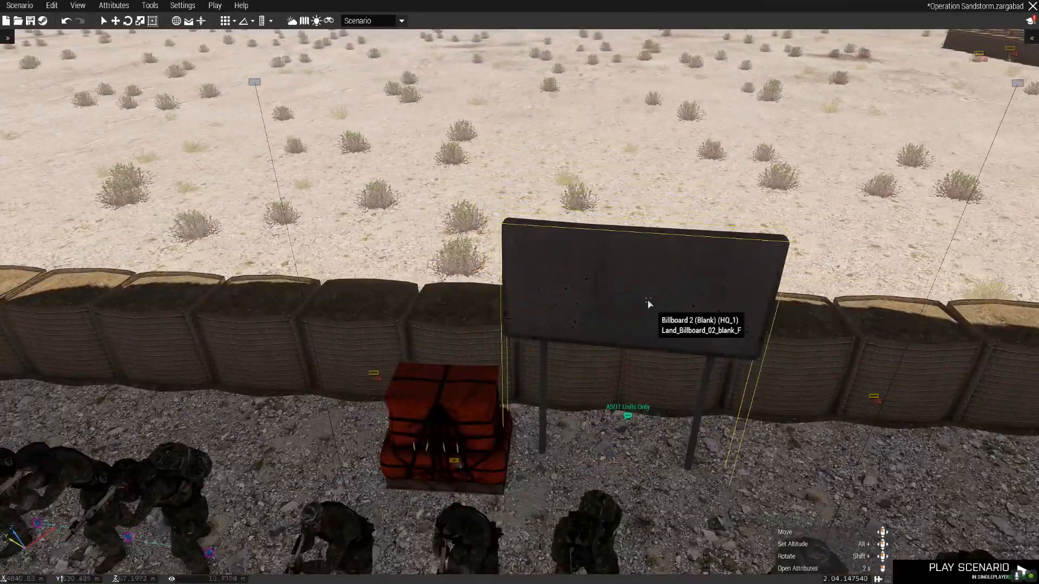
pyautogui.press('s')
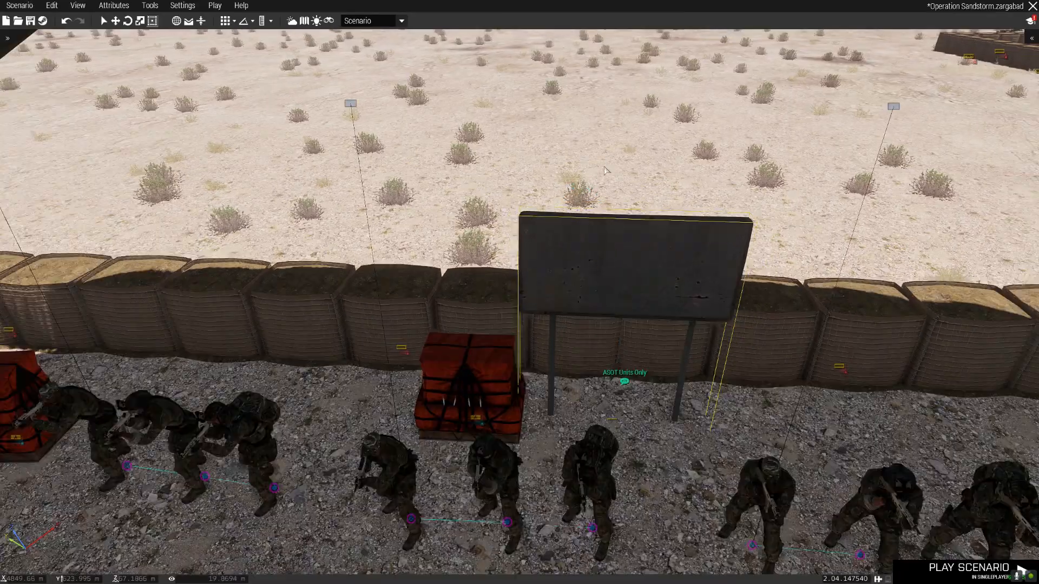
# Find the Zeus entity in the scenario's entity list and go to its location.
pyautogui.moveTo(408, 246); pyautogui.dragTo(625, 271, button='right')
pyautogui.press('w')
pyautogui.press('w')
pyautogui.press('s')
pyautogui.press('d')
pyautogui.press('s')
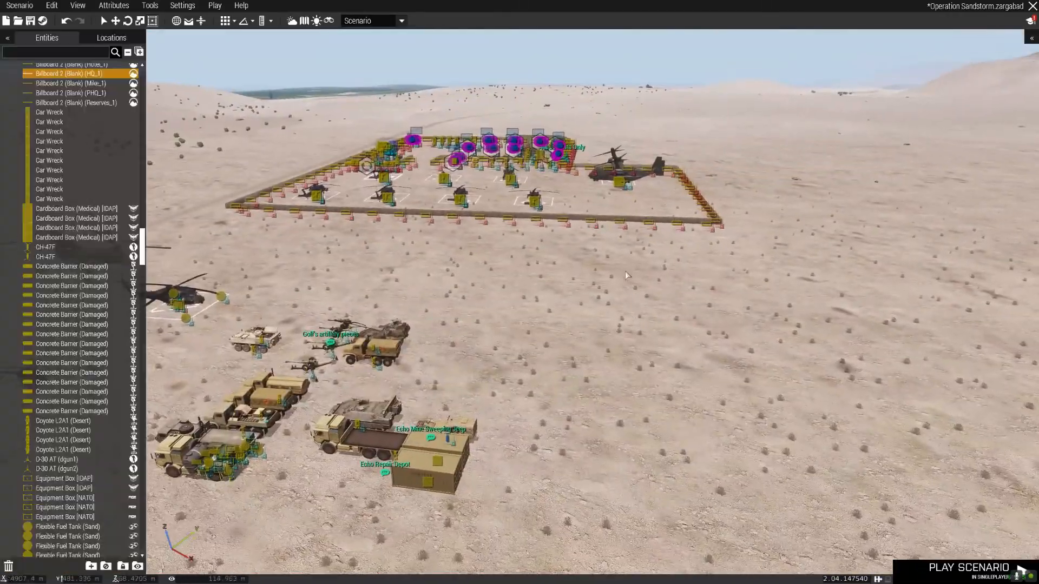
pyautogui.moveTo(145, 252); pyautogui.dragTo(147, 547)
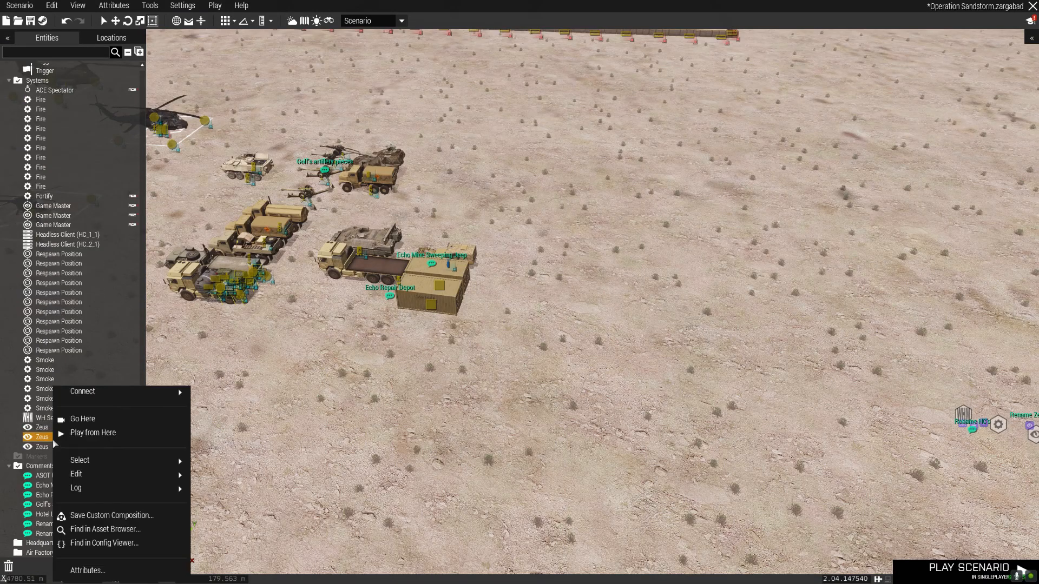
pyautogui.click(82, 420)
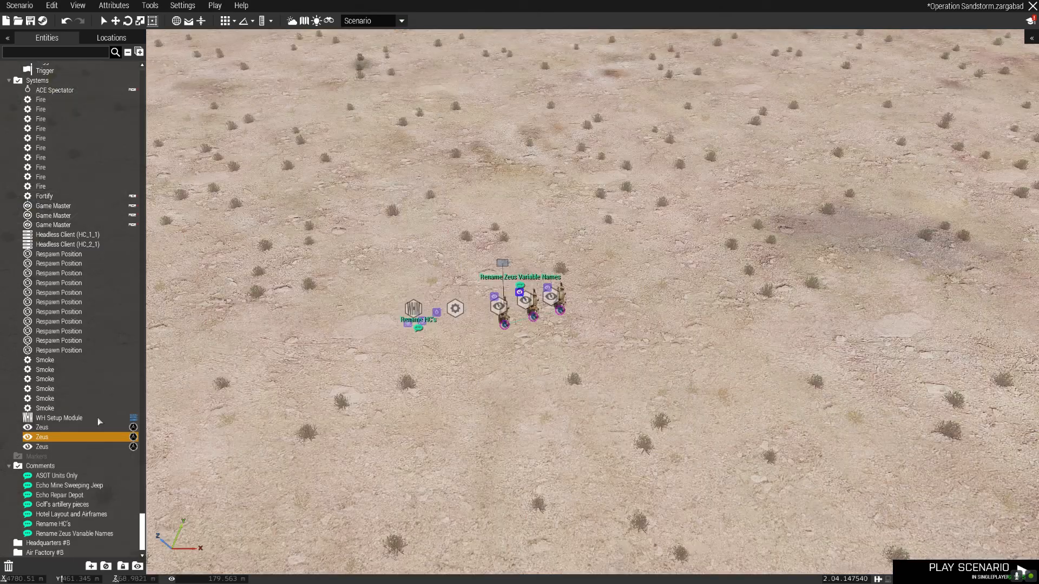
# Move the Zeus units, headless clients, their modules and rename comments together into the base's empty corner beyond the tiltrotor aircraft.
pyautogui.moveTo(716, 414); pyautogui.dragTo(676, 393, button='right')
pyautogui.press('s')
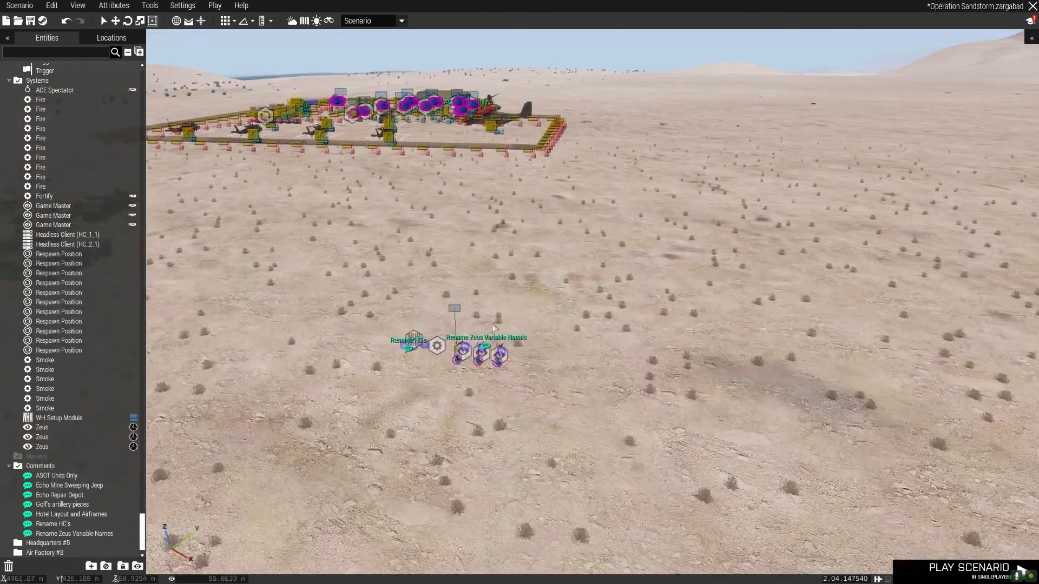
pyautogui.rightClick(75, 225)
pyautogui.click(362, 173)
pyautogui.moveTo(566, 281); pyautogui.dragTo(377, 411)
pyautogui.press('w')
pyautogui.press('a')
pyautogui.moveTo(455, 374); pyautogui.dragTo(575, 426)
pyautogui.press('s')
pyautogui.press('d')
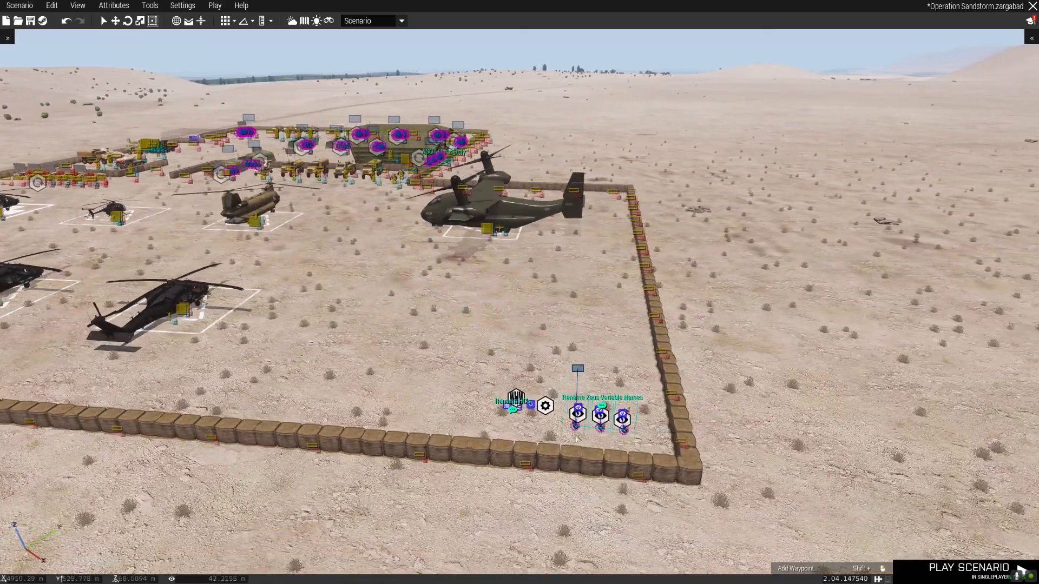
# Rename the headless clients HC_1 and HC_2, and shift them with the setup and Fortify modules nearer the barrier wall.
pyautogui.scroll(5, 577, 438)
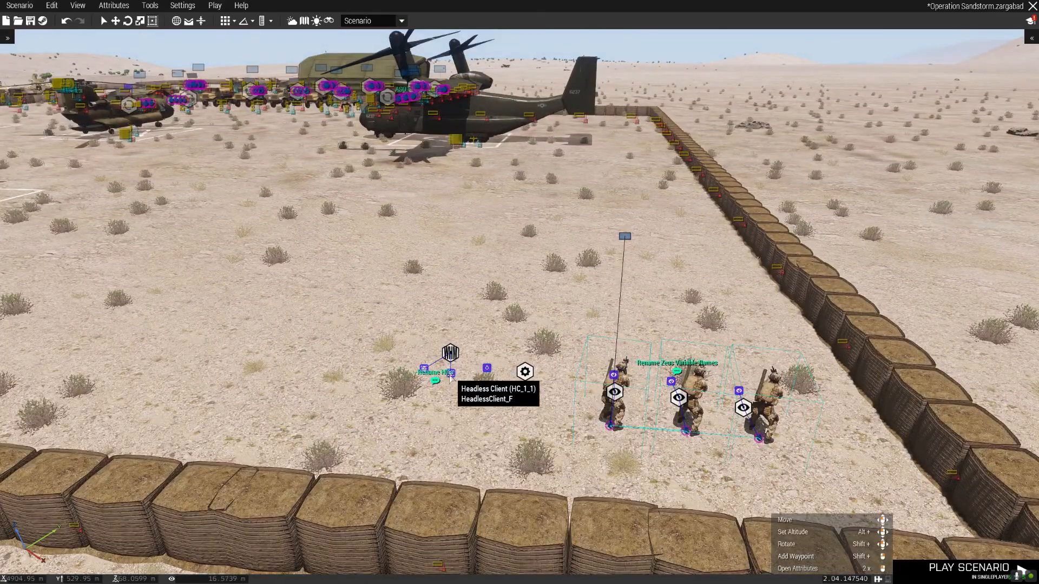
pyautogui.doubleClick(450, 377)
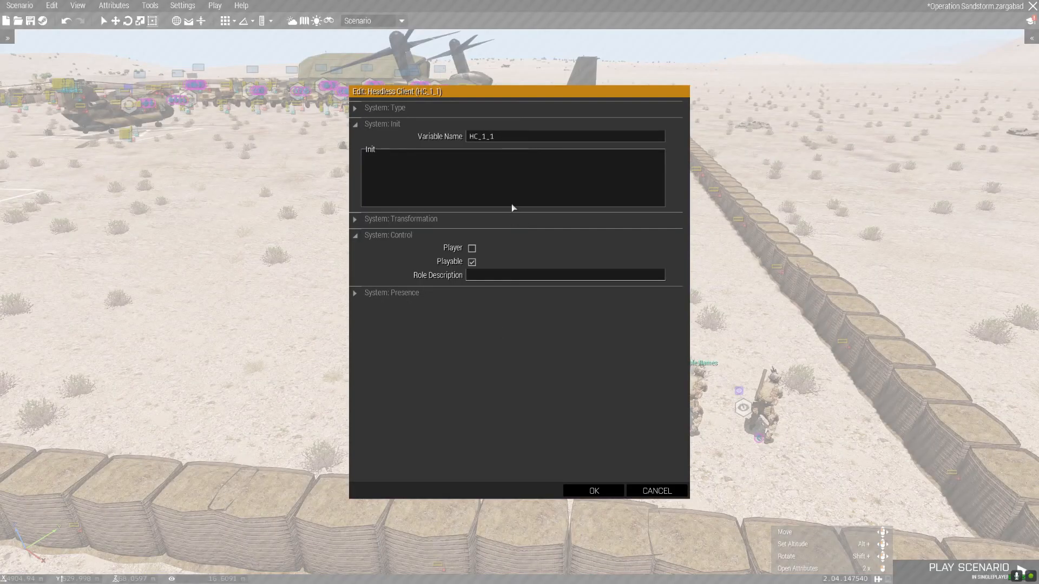
pyautogui.click(582, 494)
pyautogui.doubleClick(438, 356)
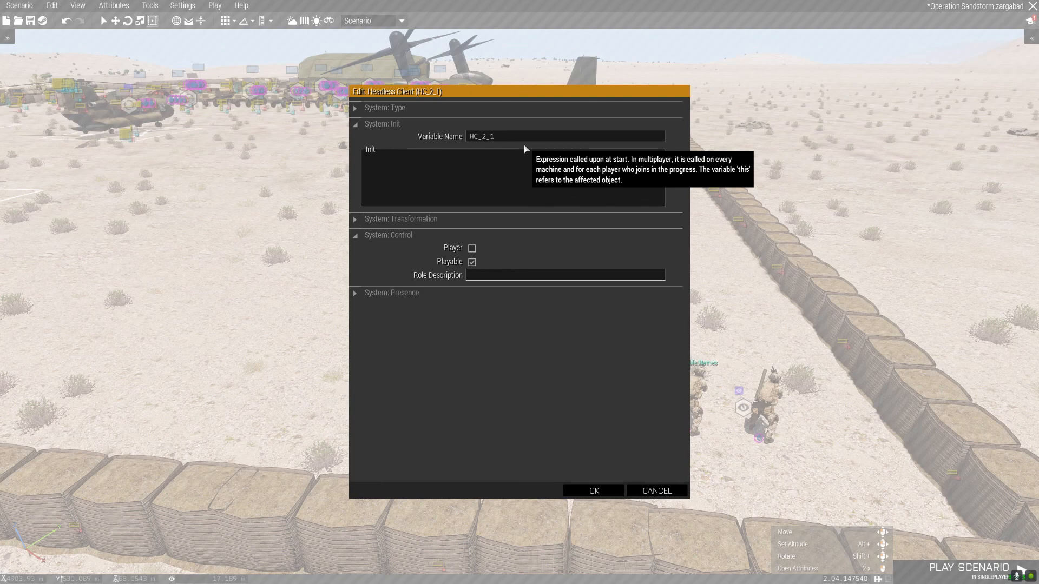
pyautogui.click(529, 137)
pyautogui.press('BackSpace')
pyautogui.press('BackSpace')
pyautogui.click(581, 494)
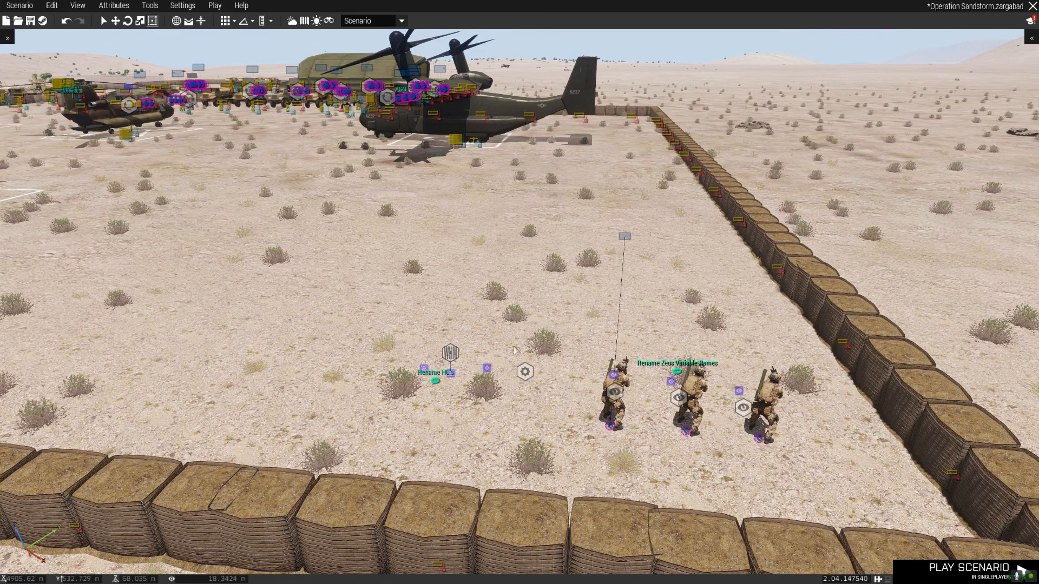
pyautogui.keyDown('shift'); pyautogui.moveTo(450, 353); pyautogui.dragTo(483, 306); pyautogui.keyUp('shift')
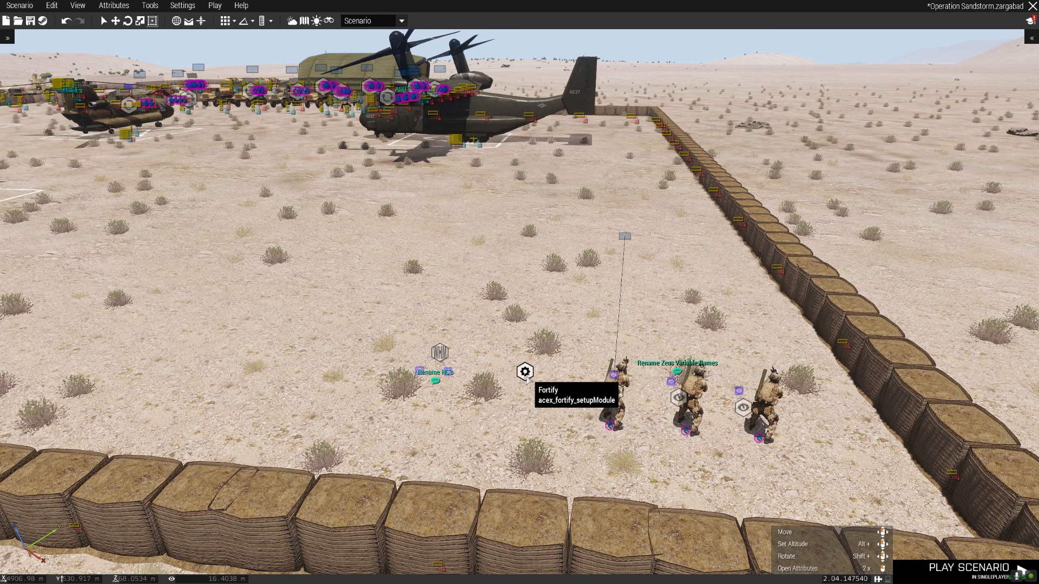
pyautogui.moveTo(526, 379); pyautogui.dragTo(528, 417)
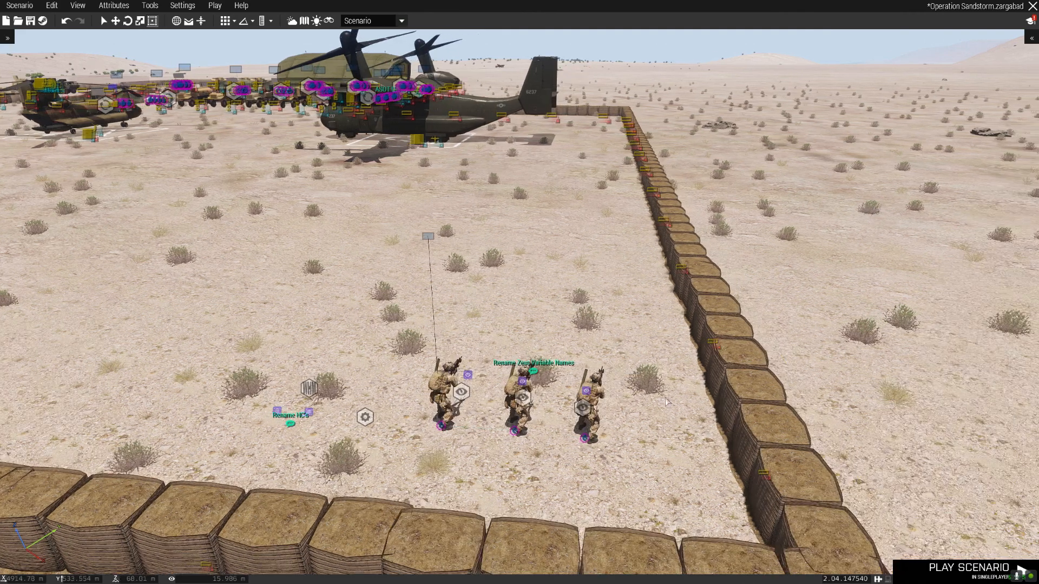
# Remove the _1 suffix from the third and second game master officers' variable names, leaving gamemaster3 and gamemaster2.
pyautogui.scroll(2, 634, 414)
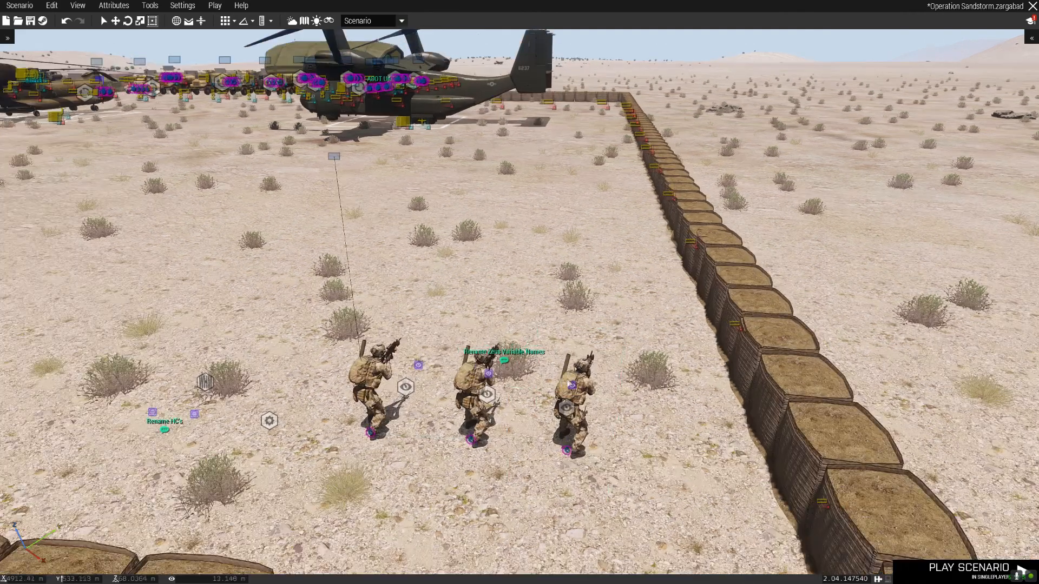
pyautogui.press('w')
pyautogui.moveTo(549, 422); pyautogui.dragTo(564, 462, button='right')
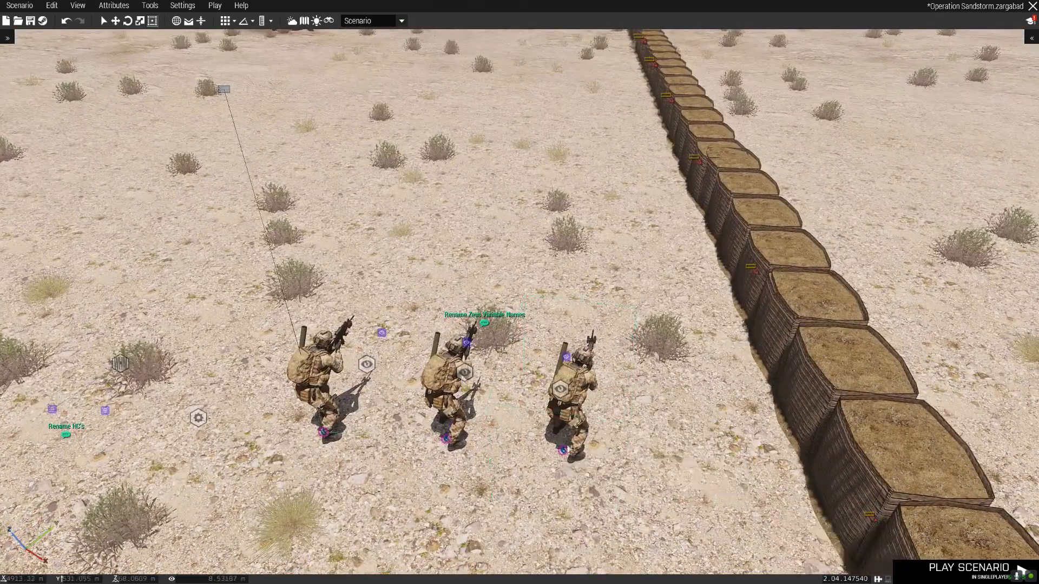
pyautogui.doubleClick(565, 453)
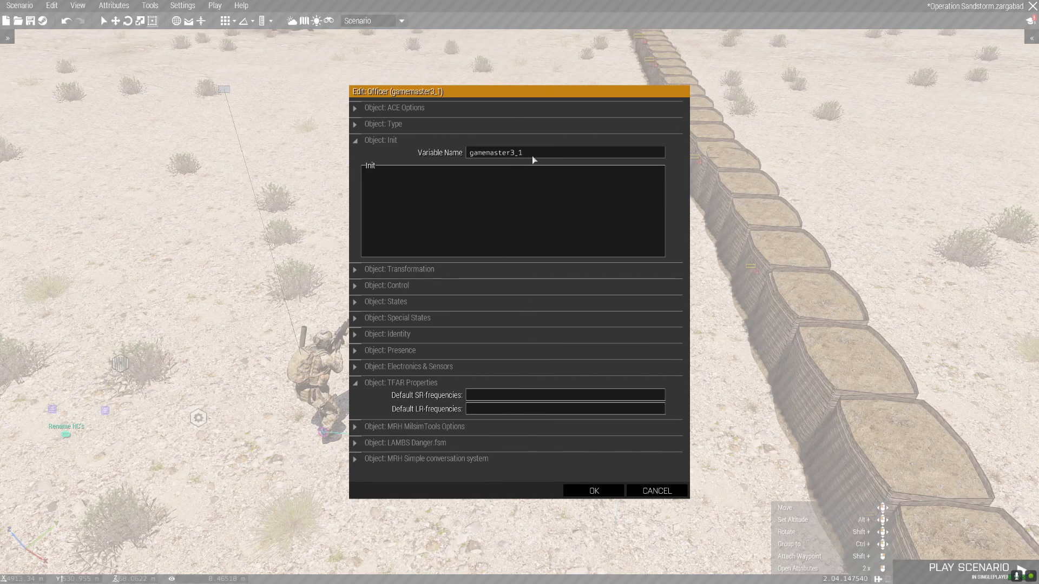
pyautogui.click(594, 492)
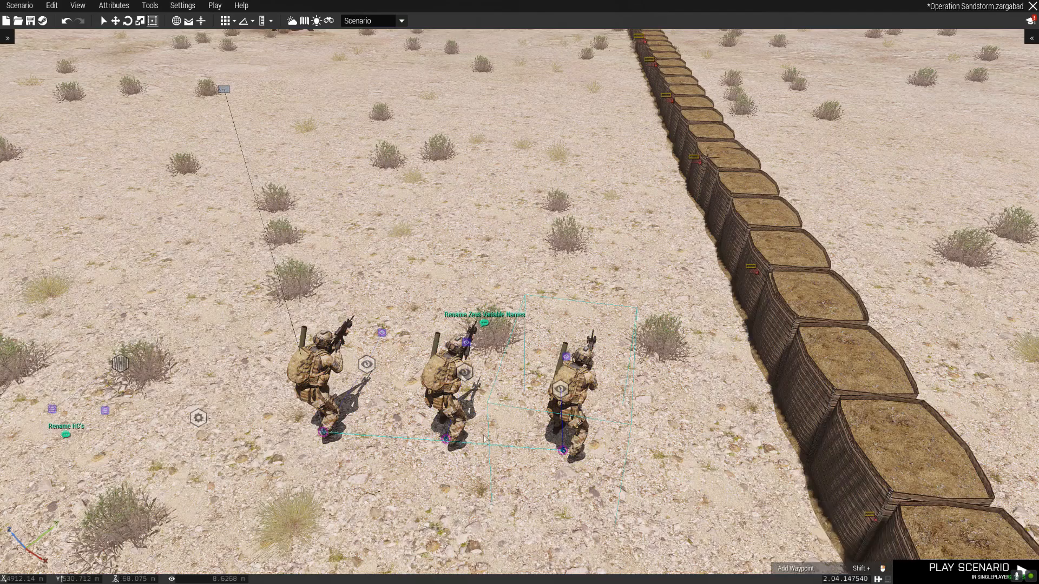
pyautogui.doubleClick(457, 414)
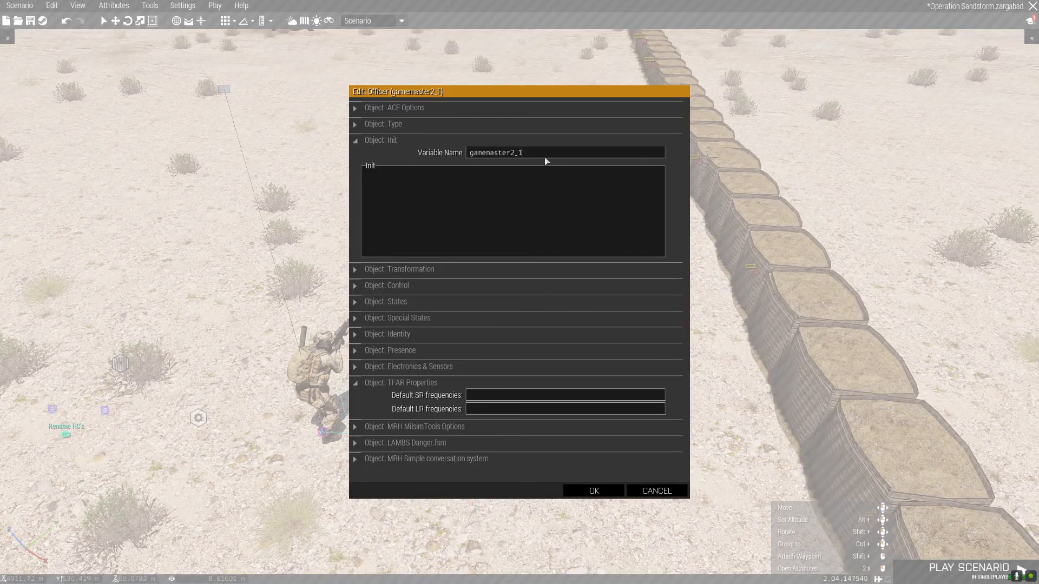
pyautogui.click(589, 493)
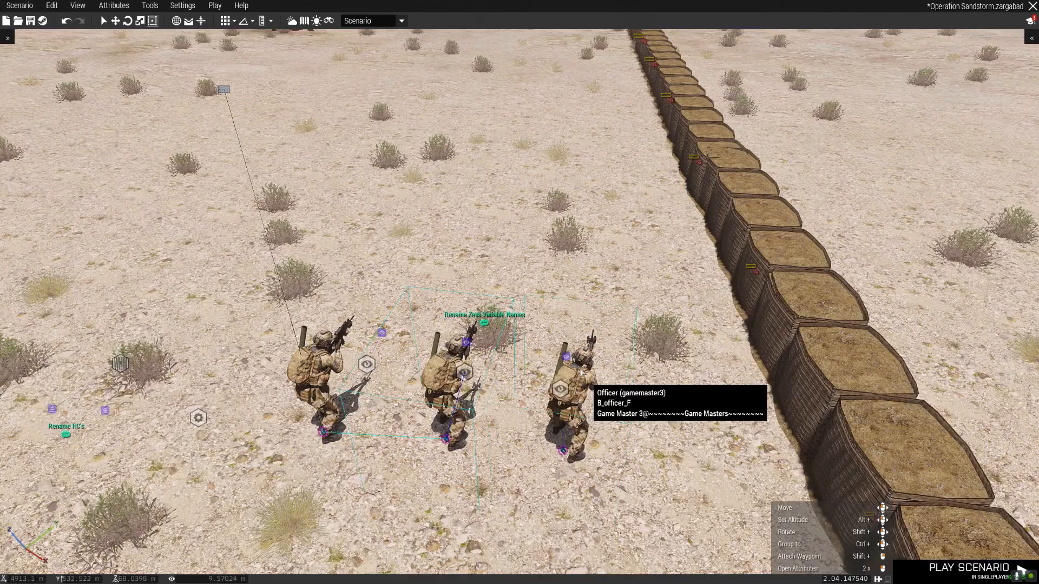
# Check the Owner setting of the third officer's Game Master module and accept its attributes.
pyautogui.doubleClick(559, 390)
pyautogui.click(588, 494)
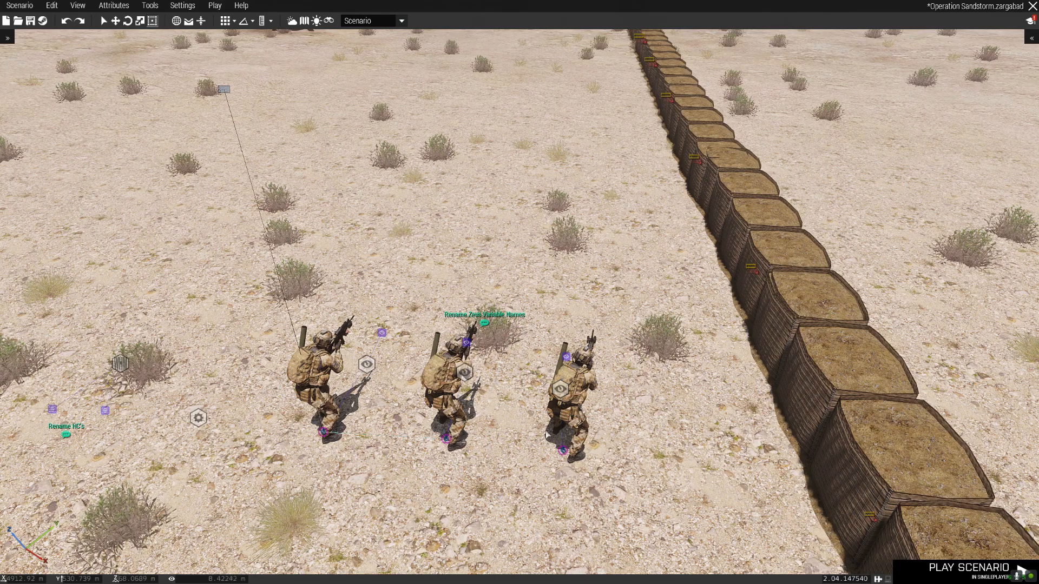
pyautogui.doubleClick(560, 388)
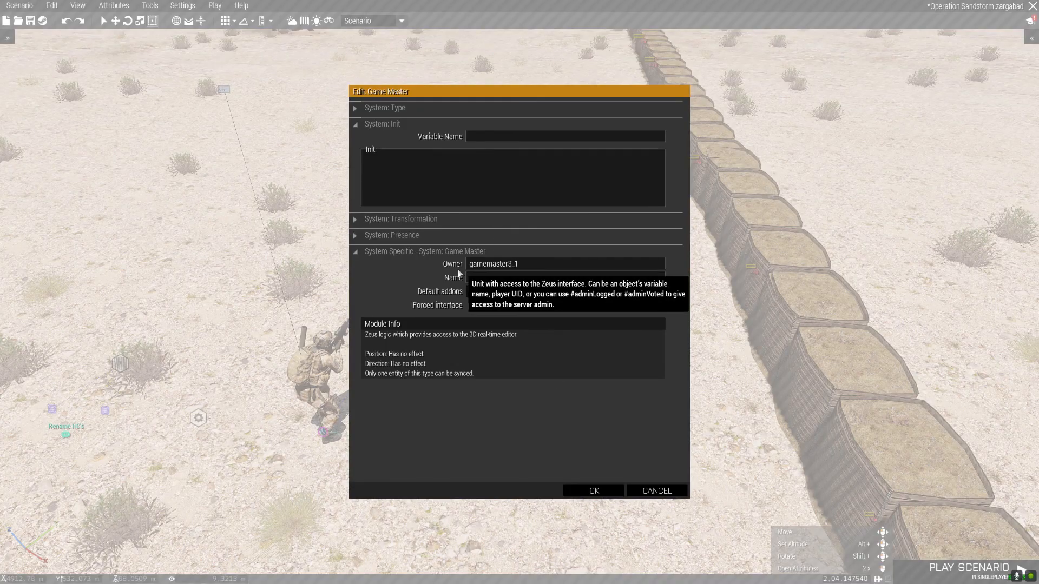
pyautogui.click(592, 489)
# Look over the base's tents, billboards and hangar to review where the groups are placed.
pyautogui.press('a')
pyautogui.press('s')
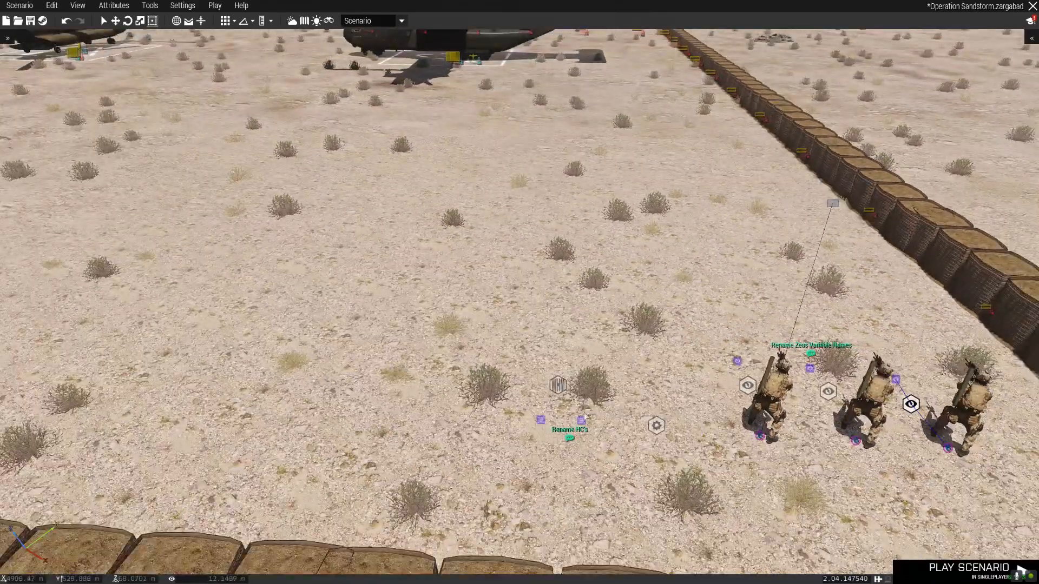
pyautogui.scroll(-5, 583, 416)
pyautogui.press('s')
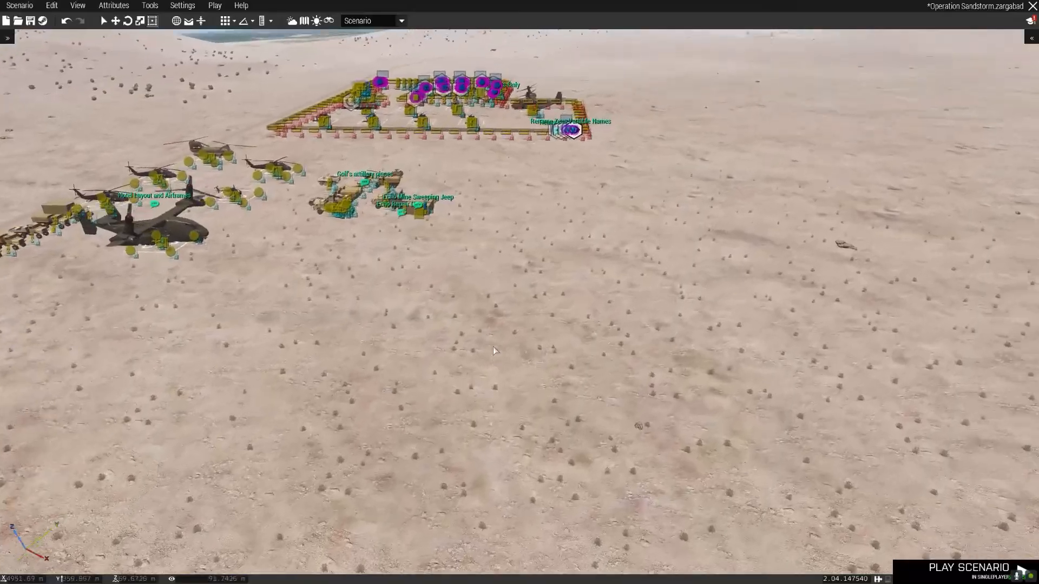
pyautogui.press('w')
pyautogui.moveTo(503, 334); pyautogui.dragTo(677, 342, button='right')
pyautogui.press('s')
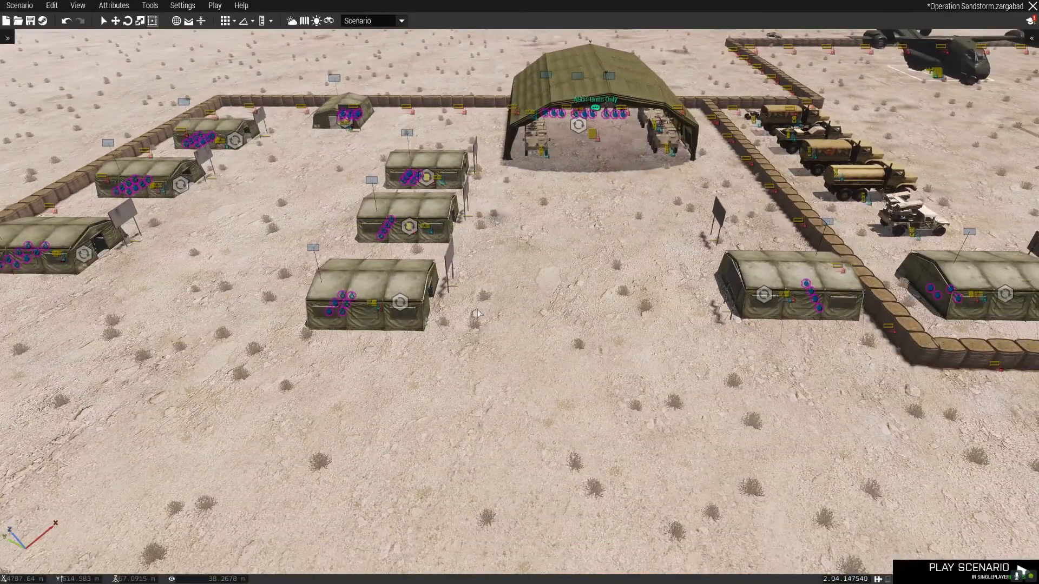
# Examine the remaining trucks, artillery pieces, mine-sweeping jeep and repair depot in the template area.
pyautogui.moveTo(477, 309); pyautogui.dragTo(612, 278, button='right')
pyautogui.press('s')
pyautogui.press('w')
pyautogui.press('s')
pyautogui.press('w')
pyautogui.press('a')
pyautogui.press('s')
pyautogui.press('a')
pyautogui.press('w')
pyautogui.press('s')
pyautogui.press('s')
pyautogui.press('w')
pyautogui.press('a')
pyautogui.press('w')
pyautogui.press('a')
pyautogui.press('a')
pyautogui.press('w')
pyautogui.press('s')
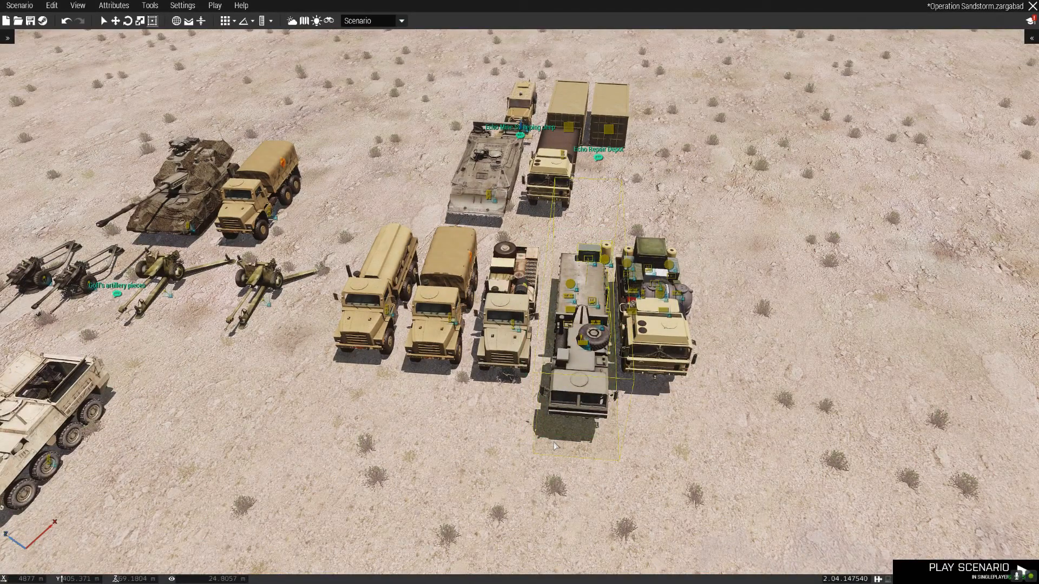
# Remove the grey loaded truck from the template area and delete its copy beside the RG-31 in the base.
pyautogui.press('Delete')
pyautogui.moveTo(641, 335); pyautogui.dragTo(455, 336, button='right')
pyautogui.press('w')
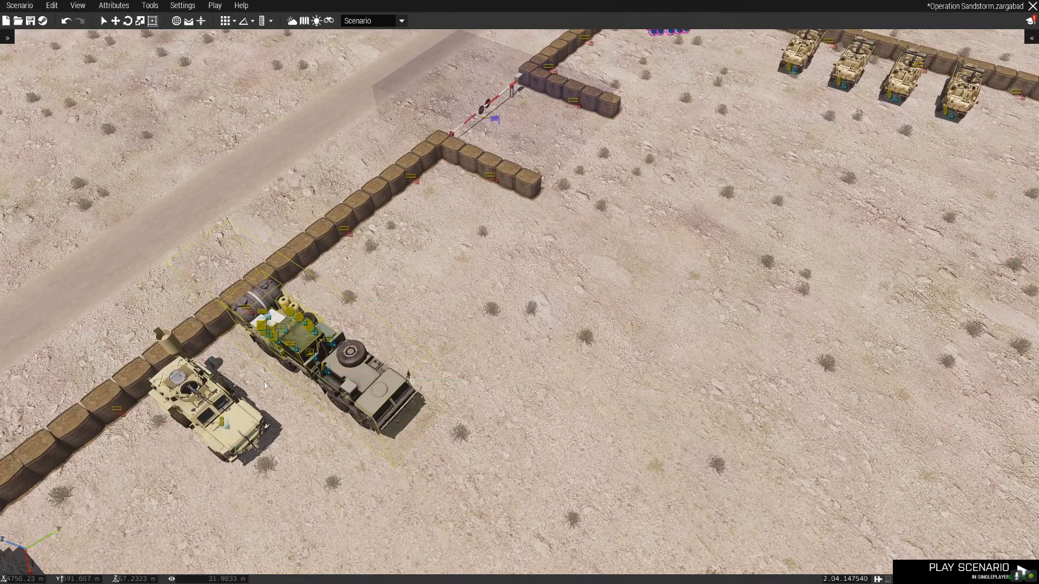
pyautogui.press('Delete')
# Transfer the loaded sand-coloured truck beside the RG-31 along the base's perimeter wall and paste a second one next to it.
pyautogui.press('w')
pyautogui.moveTo(424, 374); pyautogui.dragTo(558, 359, button='right')
pyautogui.press('w')
pyautogui.moveTo(419, 473); pyautogui.dragTo(418, 470)
pyautogui.moveTo(446, 408); pyautogui.dragTo(368, 299)
pyautogui.press('w')
pyautogui.press('w')
pyautogui.press('w')
pyautogui.hotkey('ctrl', 'v')
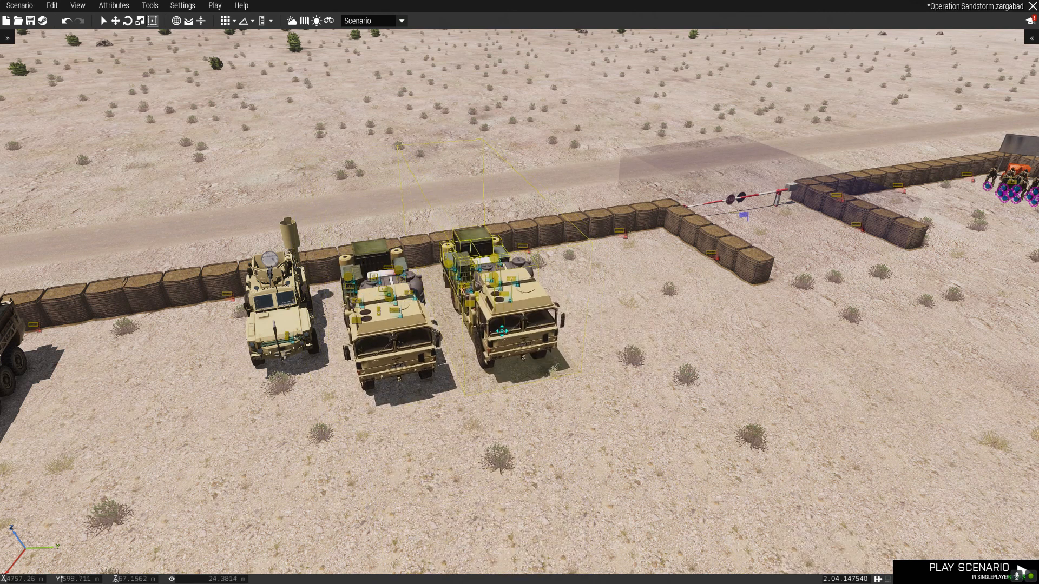
pyautogui.press('w')
pyautogui.moveTo(547, 392); pyautogui.dragTo(511, 407, button='right')
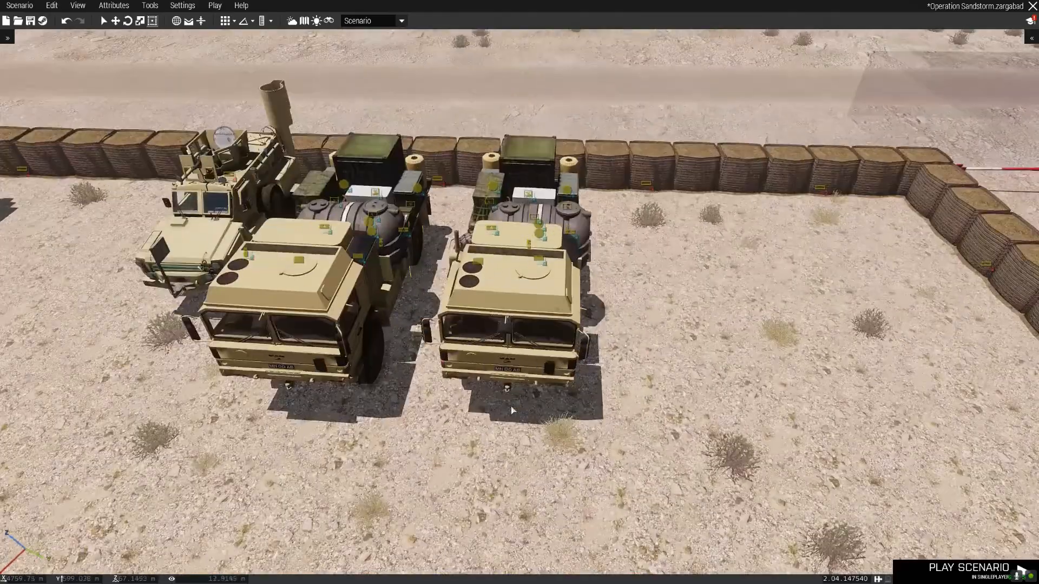
# Bring the Echo Repair Depot's two containers and the empty MAN HX58 cargo truck from the template area into the base.
pyautogui.moveTo(479, 287); pyautogui.dragTo(160, 320, button='right')
pyautogui.press('w')
pyautogui.press('d')
pyautogui.press('w')
pyautogui.press('d')
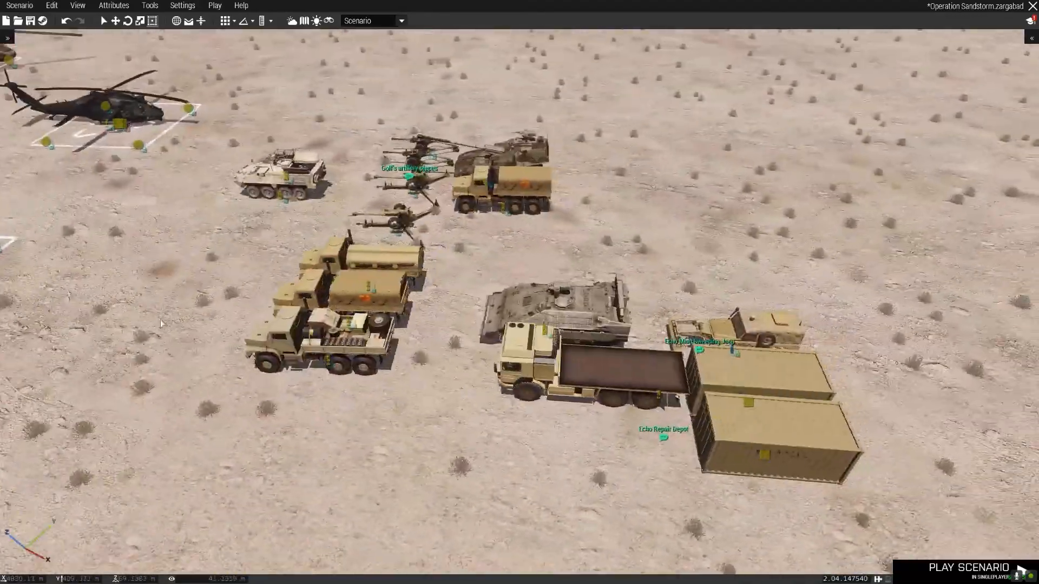
pyautogui.press('w')
pyautogui.press('a')
pyautogui.moveTo(508, 420); pyautogui.dragTo(849, 432)
pyautogui.press('d')
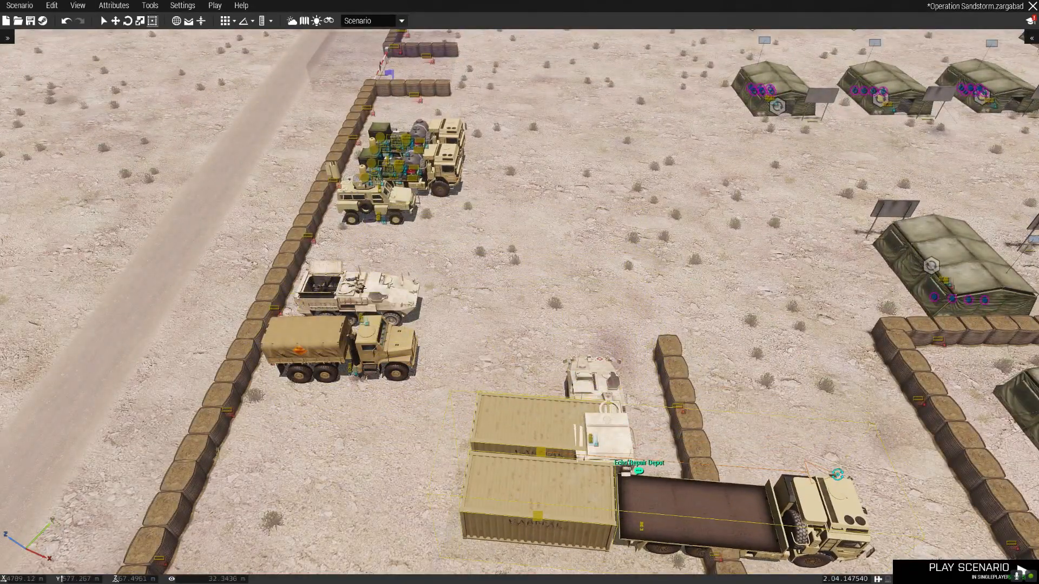
# Position the repair depot containers and cargo truck against the perimeter wall beside the gate and remove the Echo Repair Depot comment.
pyautogui.press('w')
pyautogui.moveTo(541, 515); pyautogui.dragTo(361, 357)
pyautogui.press('w')
pyautogui.moveTo(374, 363); pyautogui.dragTo(467, 412, button='right')
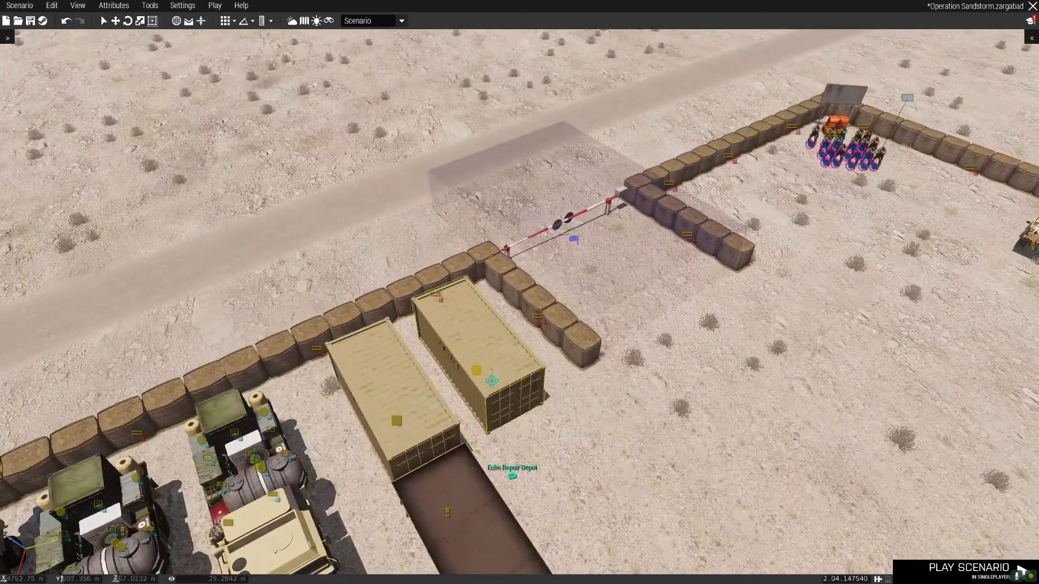
pyautogui.press('s')
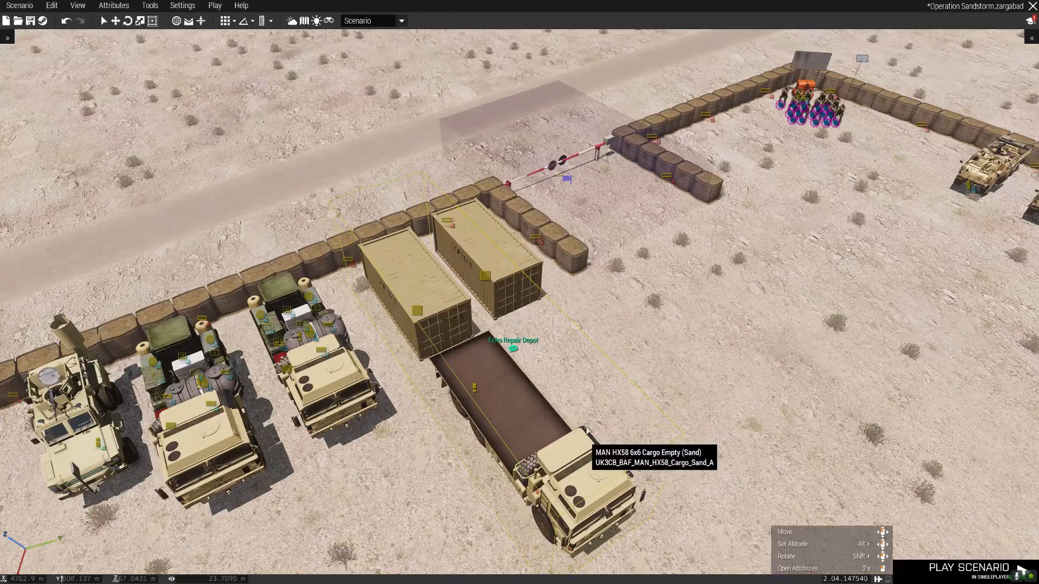
pyautogui.moveTo(512, 349)
pyautogui.press('s')
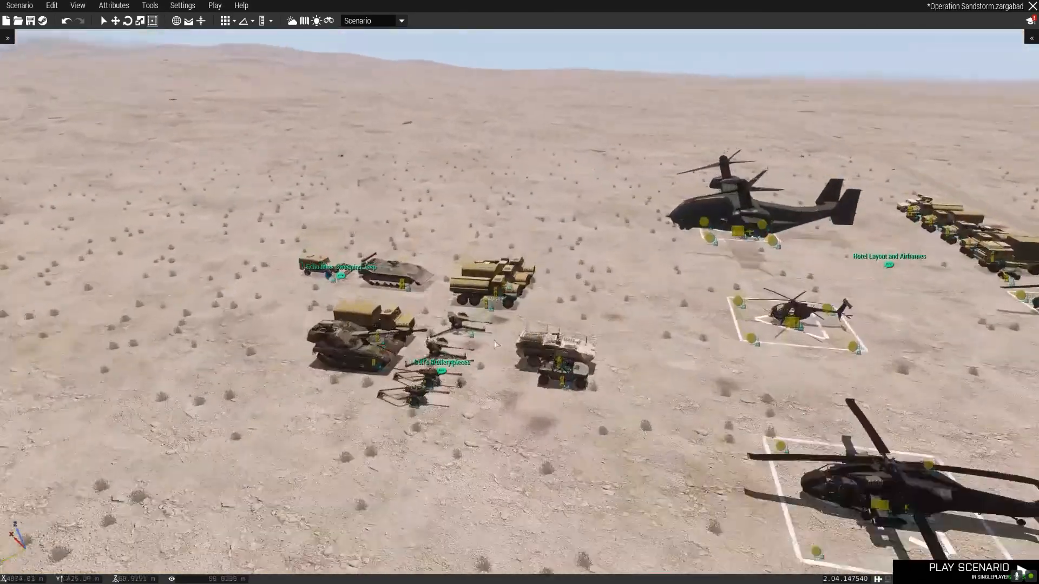
# Transfer the tracked bulldozer vehicle from the template area to the space between the RG-31 and M1129, and delete the mine-sweeping Land Rover.
pyautogui.press('w')
pyautogui.moveTo(497, 344); pyautogui.dragTo(216, 349, button='right')
pyautogui.press('d')
pyautogui.press('s')
pyautogui.moveTo(602, 372)
pyautogui.mouseDown(button='right')
pyautogui.moveTo(597, 380)
pyautogui.moveTo(617, 379)
pyautogui.mouseUp(button='right')
pyautogui.press('d')
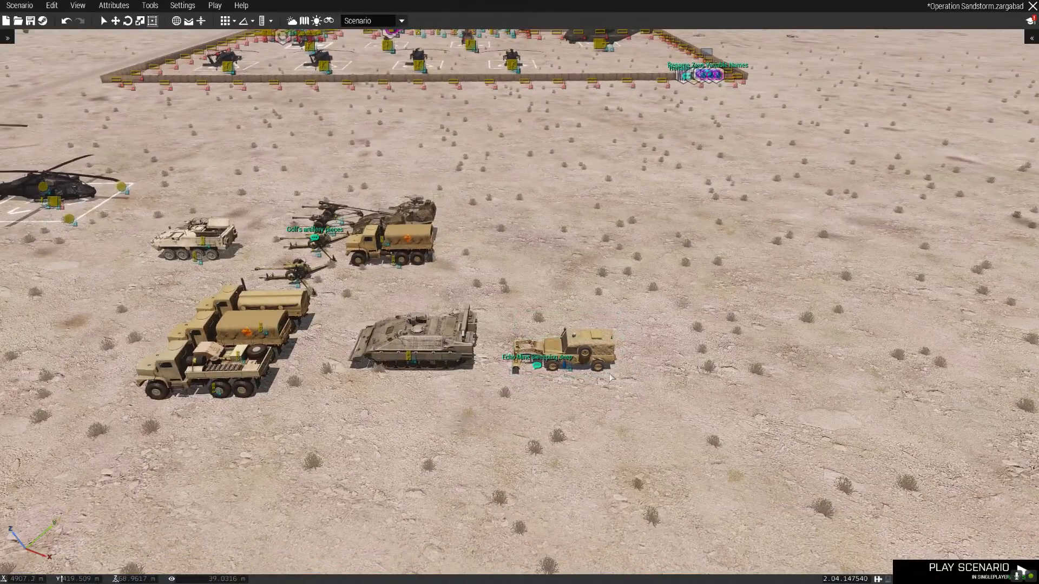
pyautogui.moveTo(660, 292); pyautogui.dragTo(457, 380)
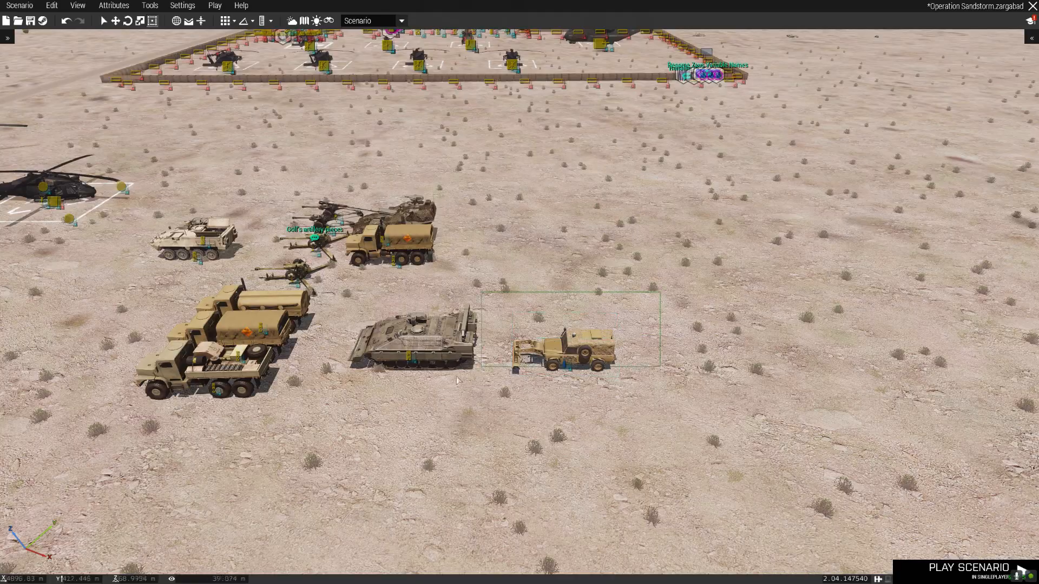
pyautogui.press('a')
pyautogui.moveTo(454, 340); pyautogui.dragTo(579, 405)
pyautogui.press('w')
pyautogui.press('s')
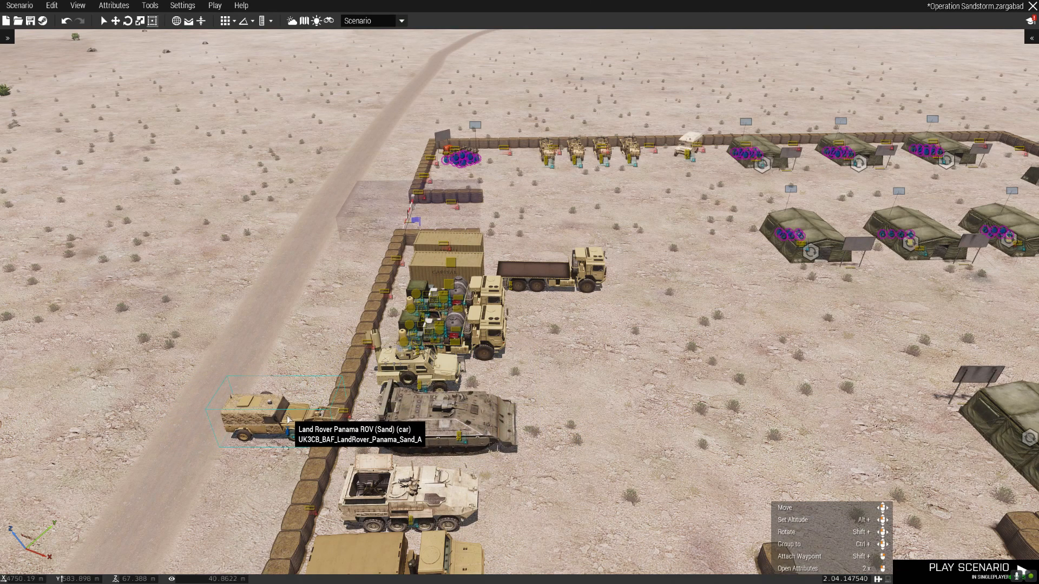
pyautogui.press('Delete')
# Look over the row of vehicles along the perimeter wall and check the MTVR (Ammo) truck's attributes without changing them.
pyautogui.scroll(8, 427, 447)
pyautogui.moveTo(545, 425); pyautogui.dragTo(427, 383, button='right')
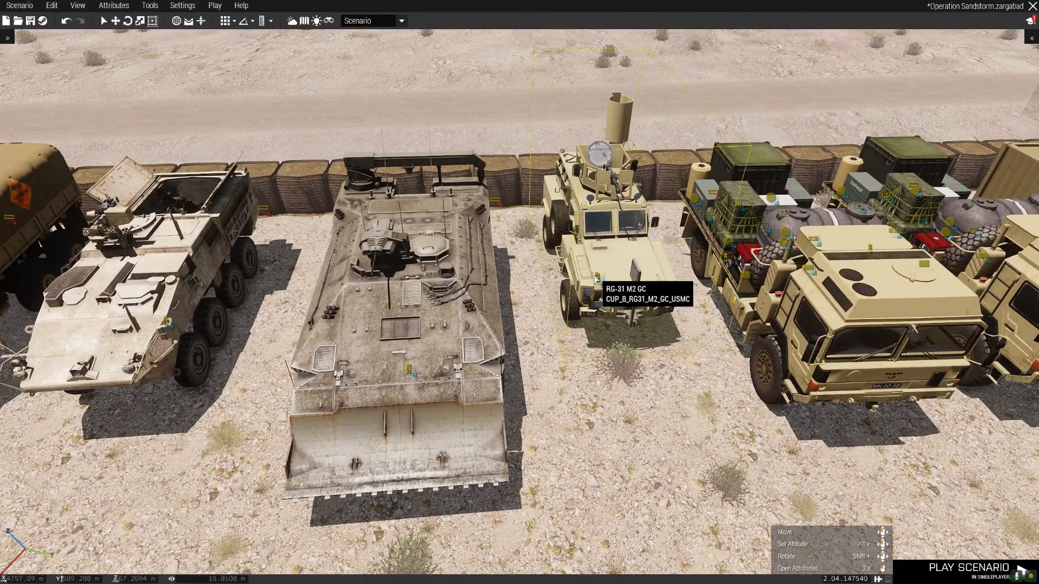
pyautogui.press('s')
pyautogui.moveTo(454, 299); pyautogui.dragTo(428, 347, button='right')
pyautogui.press('d')
pyautogui.press('w')
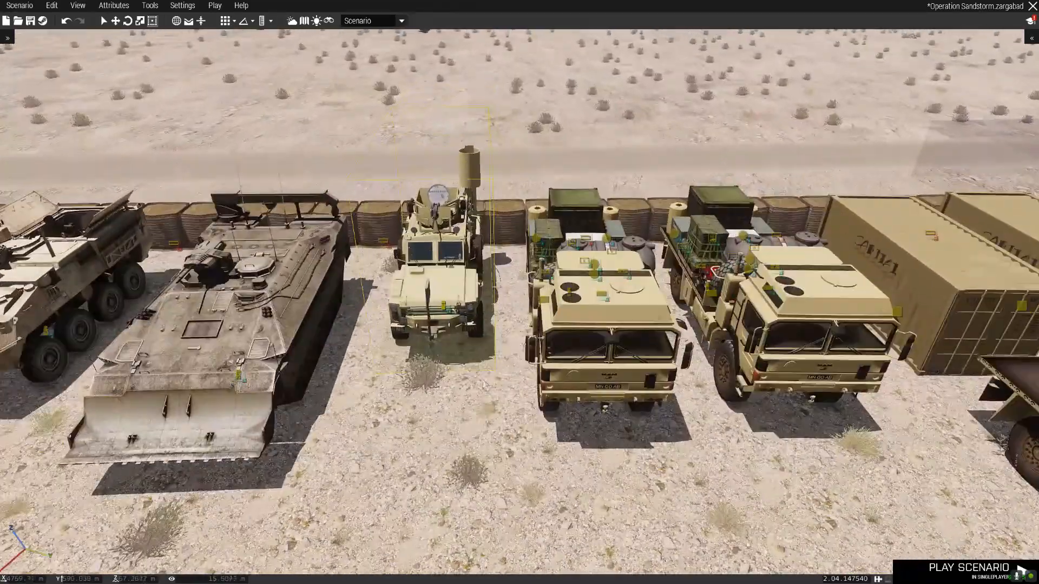
pyautogui.press('a')
pyautogui.moveTo(483, 381); pyautogui.dragTo(460, 330, button='right')
pyautogui.press('d')
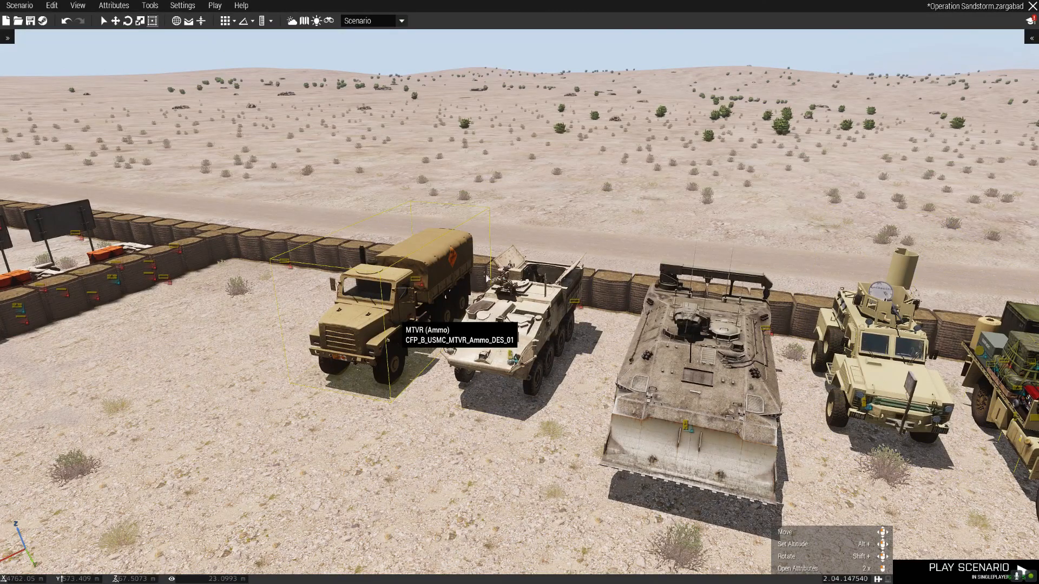
pyautogui.doubleClick(392, 283)
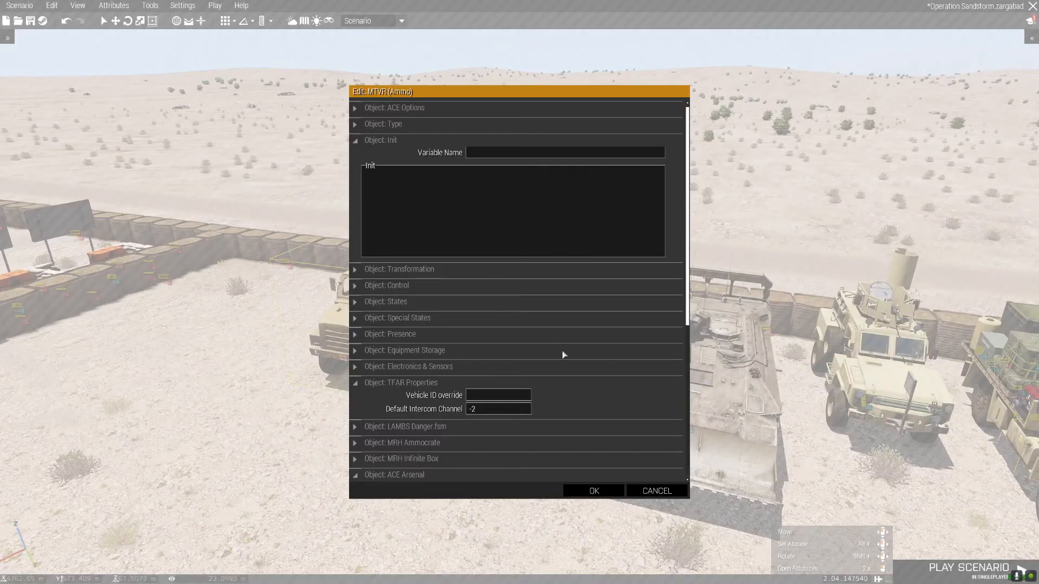
pyautogui.click(666, 496)
# Re-place the MTVR (Ammo) truck beside the M1129 with its rear to the perimeter wall, adjusting its rotation and position.
pyautogui.press('w')
pyautogui.moveTo(402, 341); pyautogui.dragTo(260, 319, button='right')
pyautogui.press('a')
pyautogui.press('w')
pyautogui.moveTo(393, 222); pyautogui.dragTo(373, 314, button='right')
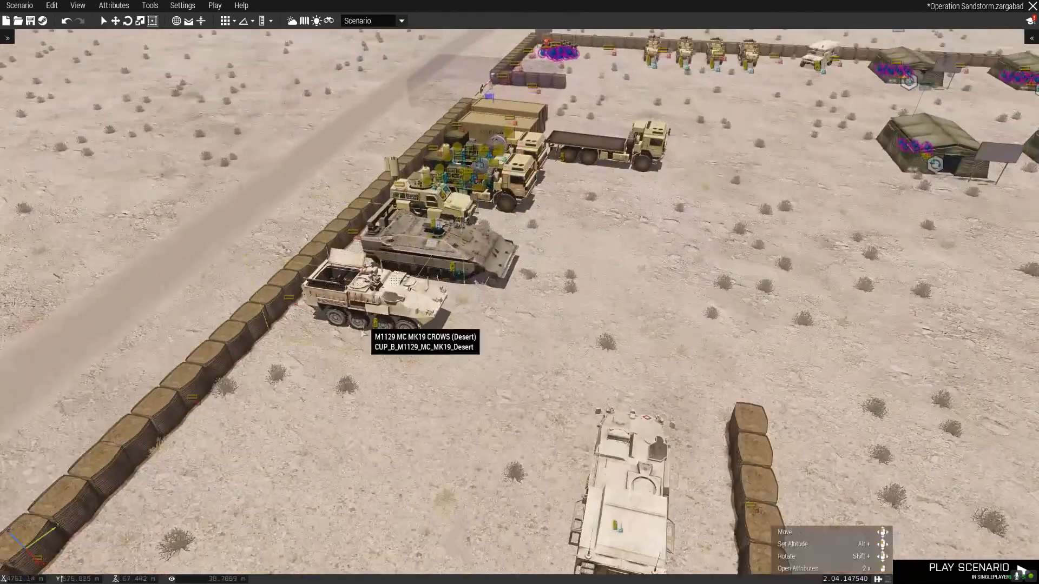
pyautogui.hotkey('ctrl', 'v')
pyautogui.keyDown('shift'); pyautogui.moveTo(323, 353); pyautogui.dragTo(449, 379); pyautogui.keyUp('shift')
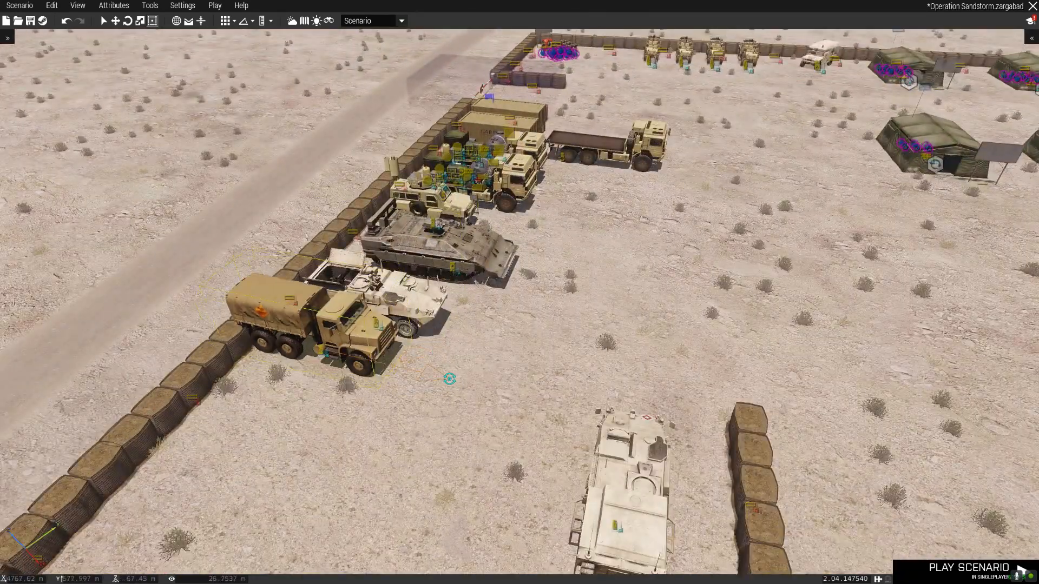
pyautogui.moveTo(359, 351); pyautogui.dragTo(378, 380)
# Shift the M1133 MEV medical vehicle slightly within its walled corner near the supply crates.
pyautogui.press('a')
pyautogui.moveTo(460, 420); pyautogui.dragTo(450, 401, button='right')
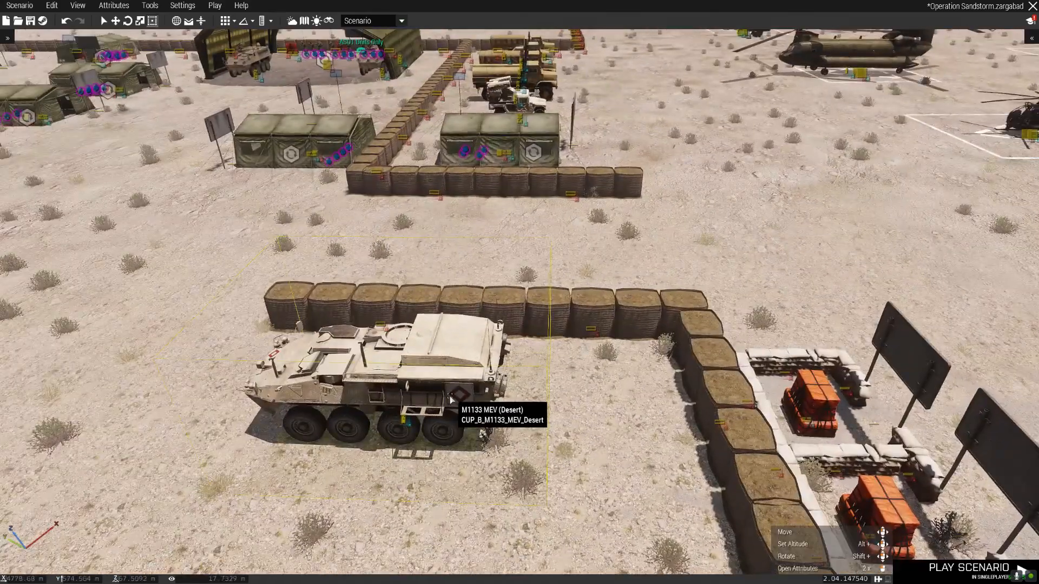
pyautogui.scroll(-3, 449, 396)
pyautogui.moveTo(450, 396); pyautogui.dragTo(493, 416)
# Change the type of the four parked Coyote L2A1 vehicles to IA MRAP Mastiff HMG.
pyautogui.press('a')
pyautogui.moveTo(493, 416); pyautogui.dragTo(299, 405, button='right')
pyautogui.press('w')
pyautogui.press('w')
pyautogui.moveTo(509, 409); pyautogui.dragTo(514, 427, button='right')
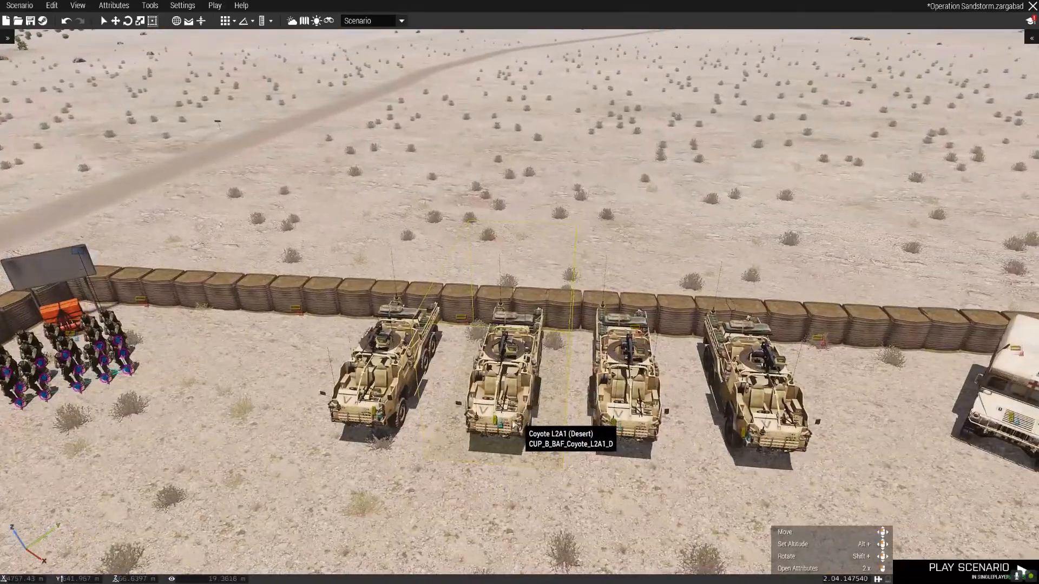
pyautogui.scroll(-3, 460, 439)
pyautogui.moveTo(288, 470); pyautogui.dragTo(626, 380)
pyautogui.rightClick(626, 381)
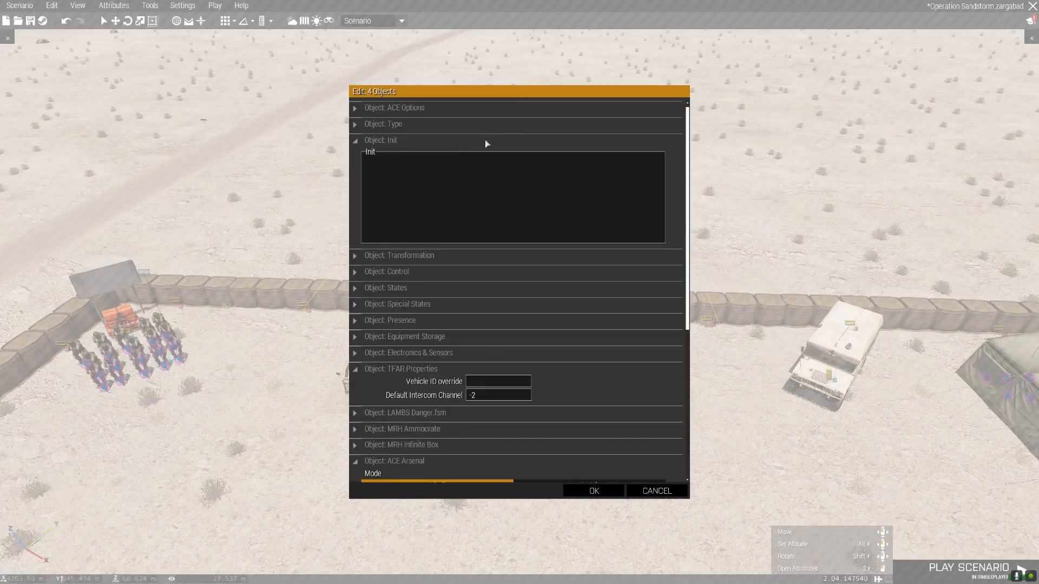
pyautogui.click(411, 128)
pyautogui.write('mrapo')
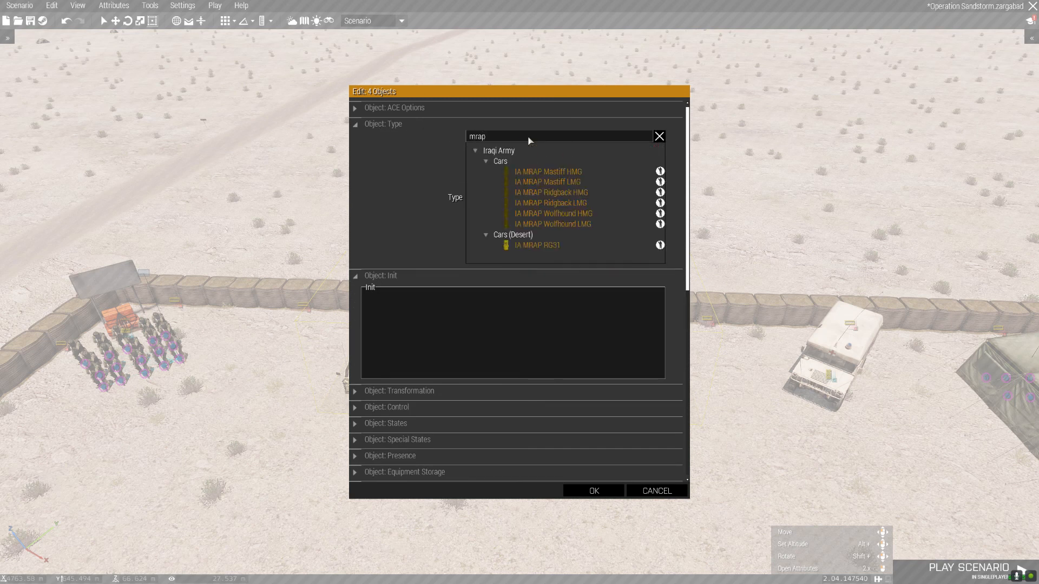
pyautogui.click(579, 173)
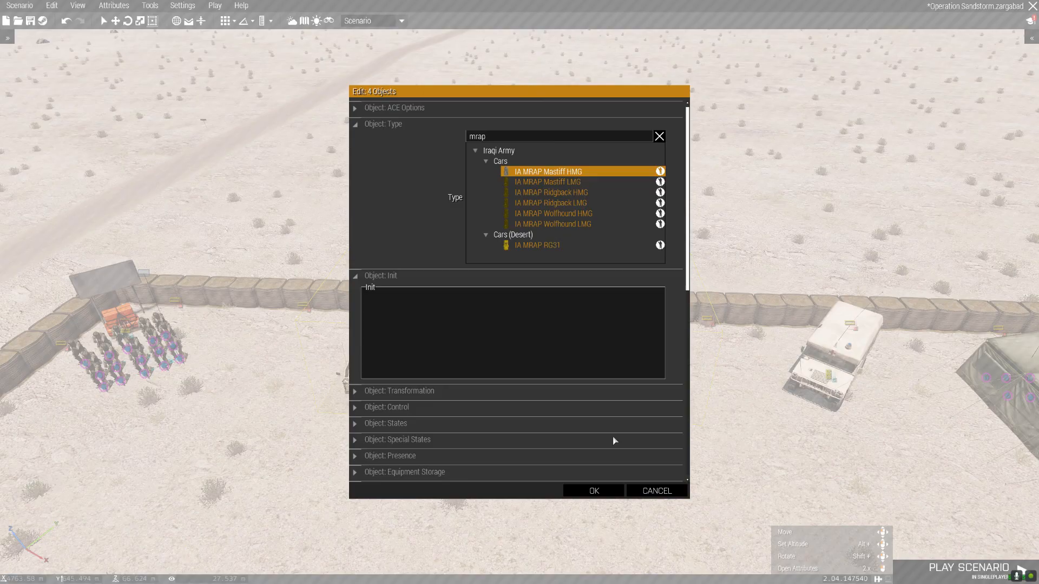
pyautogui.click(601, 491)
# Check the ACE options and equipment storage of the four Mastiffs and accept their attributes.
pyautogui.scroll(-5, 422, 376)
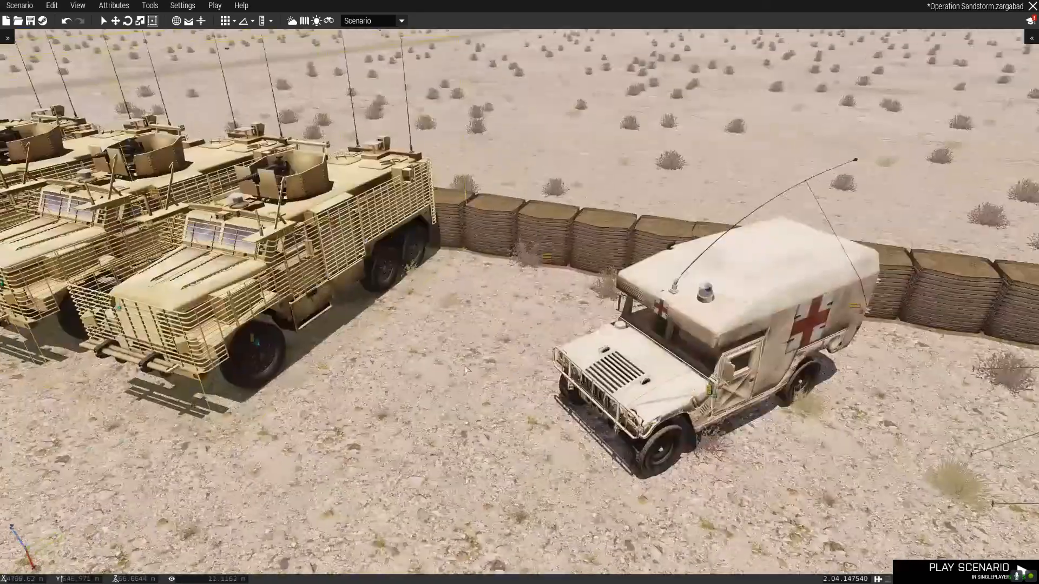
pyautogui.scroll(5, 423, 375)
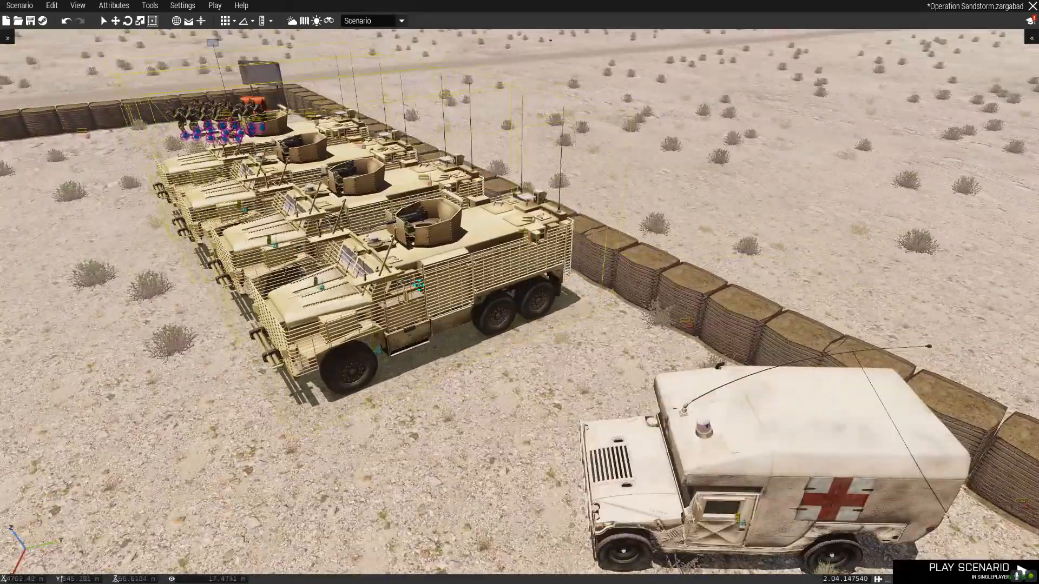
pyautogui.rightClick(428, 284)
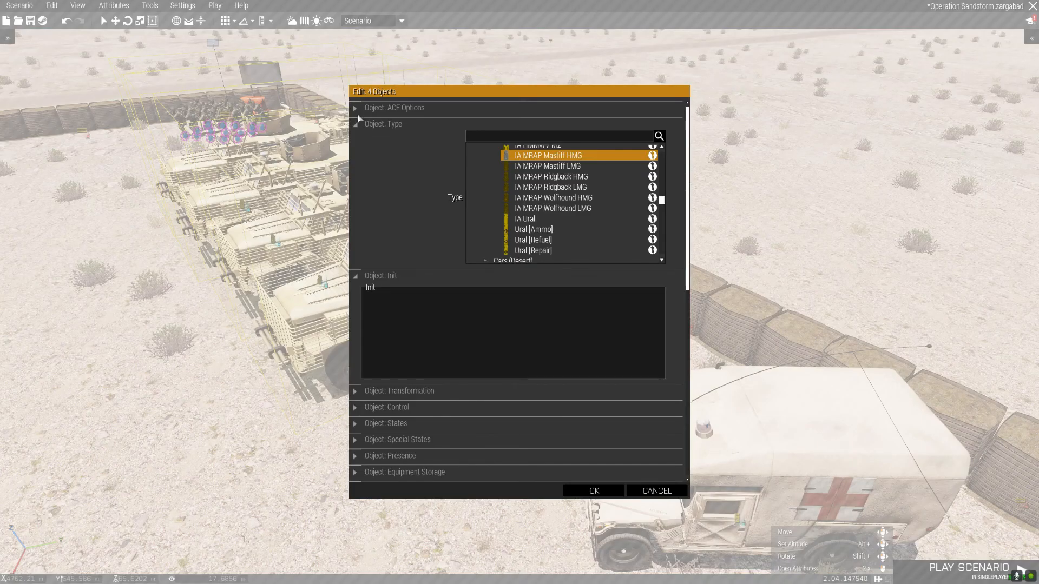
pyautogui.click(360, 107)
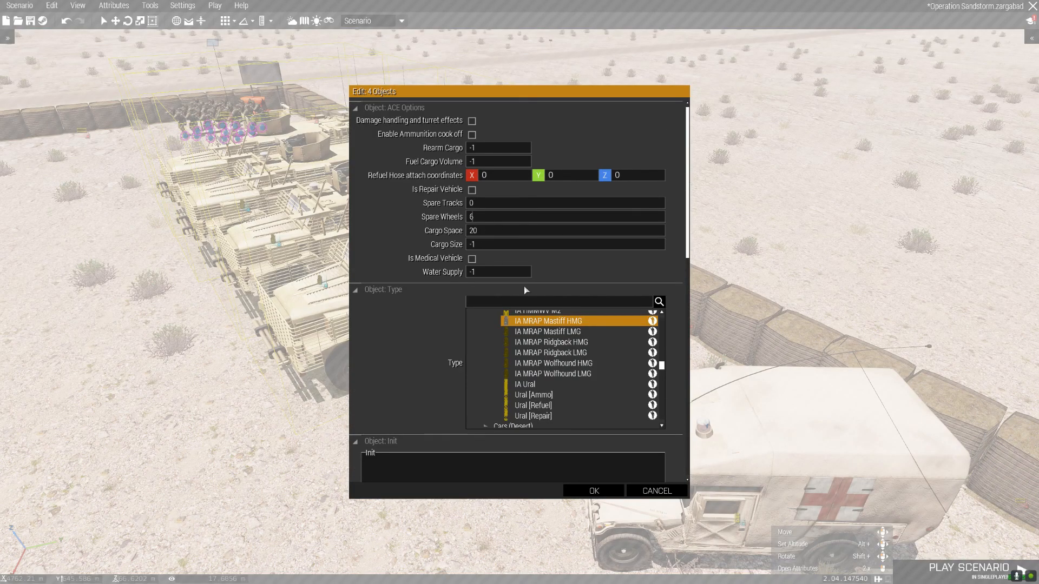
pyautogui.scroll(-2, 447, 368)
pyautogui.scroll(-3, 470, 407)
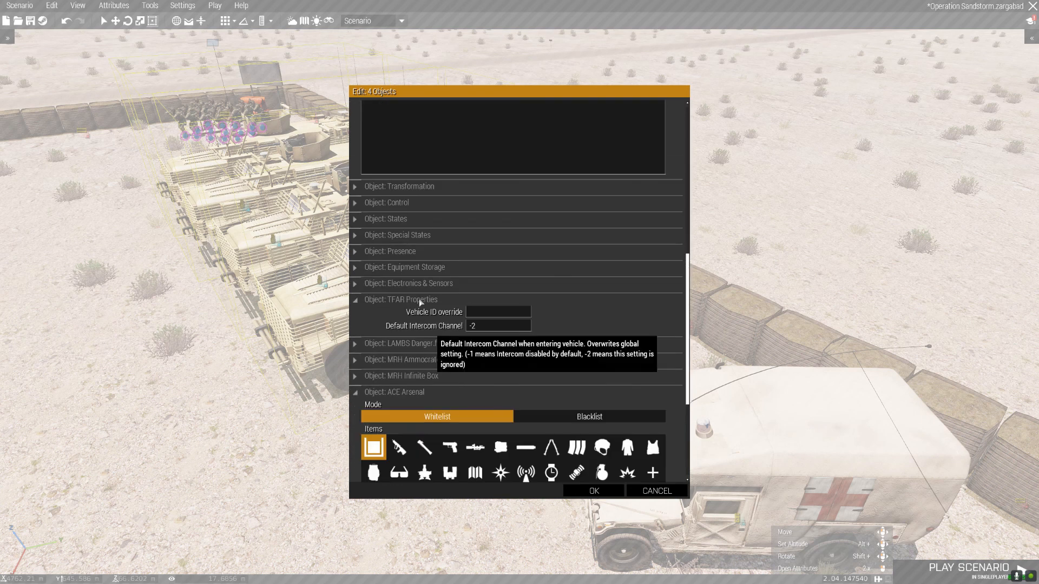
pyautogui.click(408, 267)
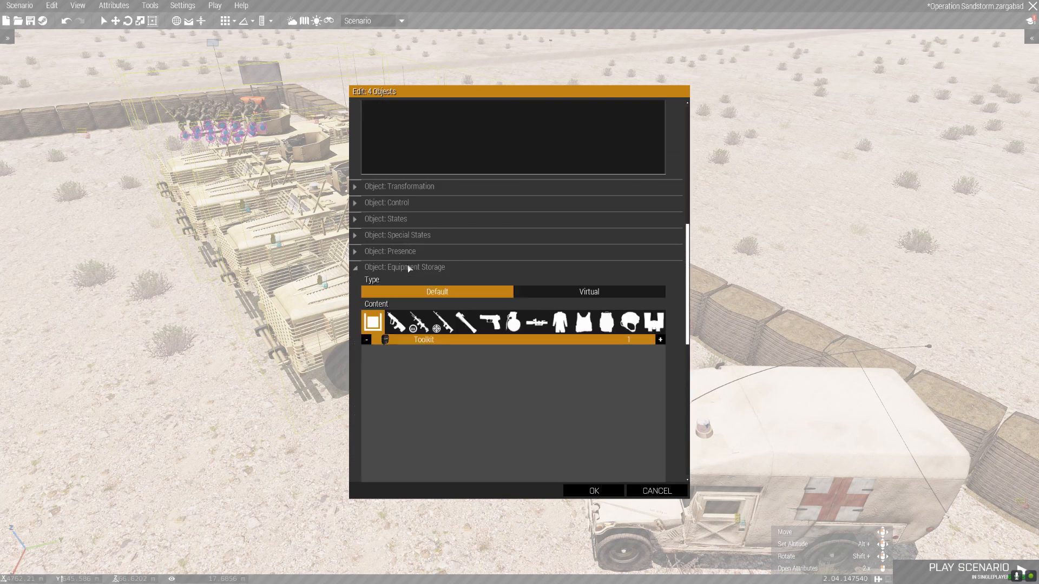
pyautogui.click(594, 491)
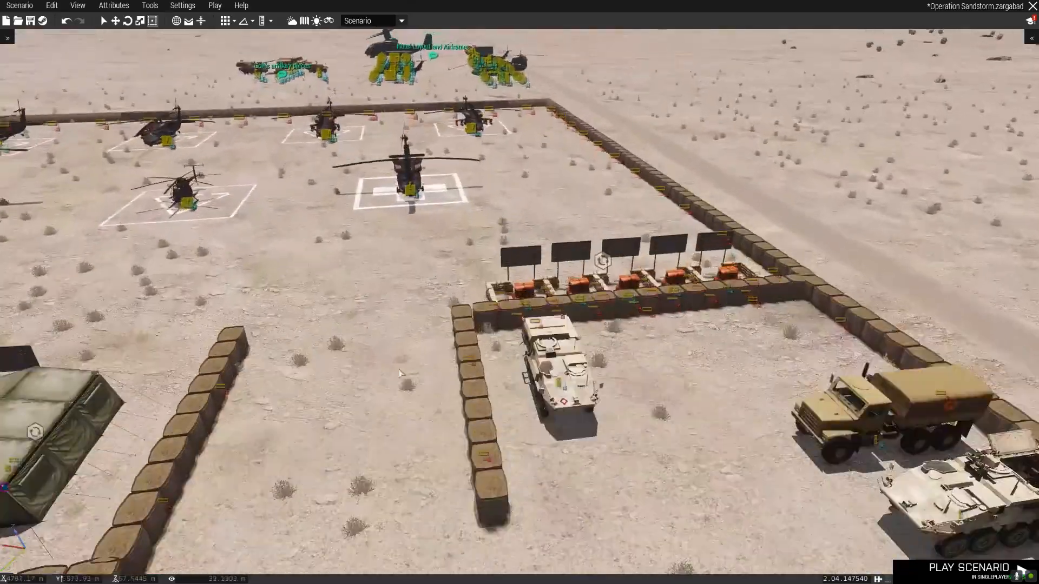
# Delete the Mastiff parked nearest the ambulance from the row of four.
pyautogui.moveTo(399, 370); pyautogui.dragTo(759, 394, button='right')
pyautogui.press('w')
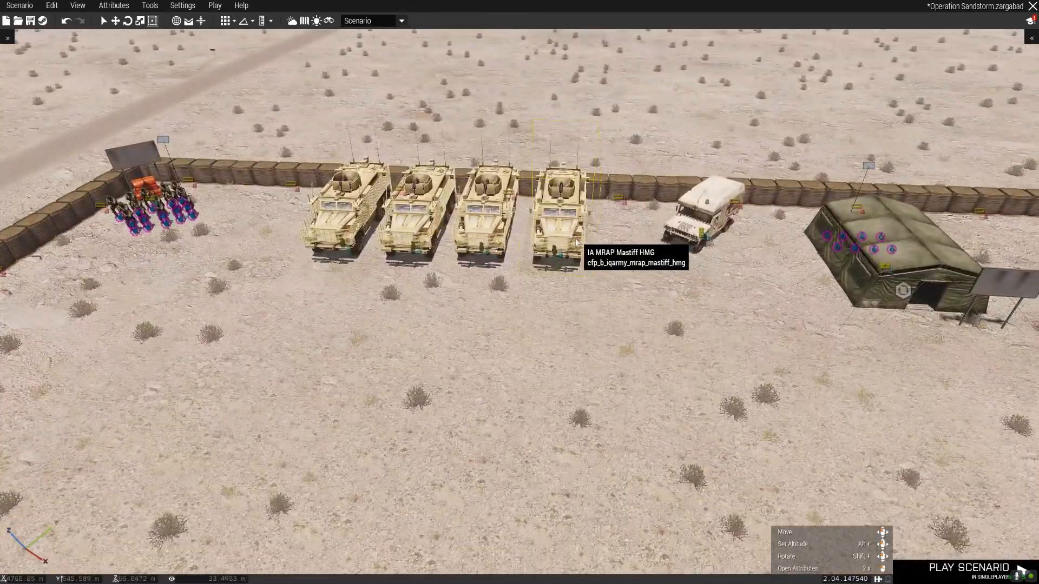
pyautogui.click(579, 245)
pyautogui.press('Delete')
# Delete the three eight-wheeled armoured vehicles inside the ASOT hangar.
pyautogui.press('a')
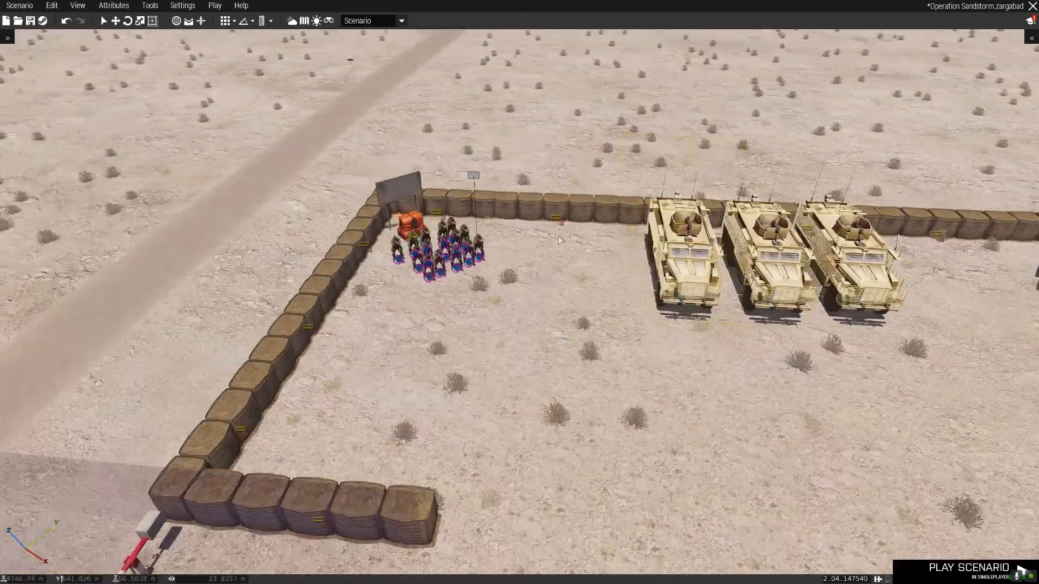
pyautogui.moveTo(558, 236); pyautogui.dragTo(730, 244, button='right')
pyautogui.press('w')
pyautogui.press('d')
pyautogui.scroll(3, 657, 265)
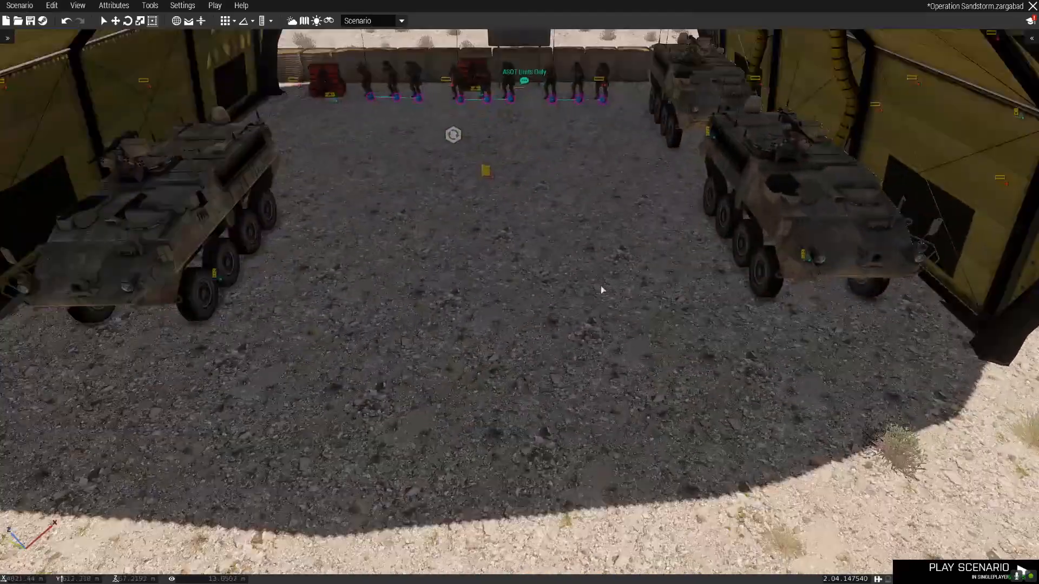
pyautogui.click(245, 229)
pyautogui.press('Delete')
pyautogui.click(816, 239)
pyautogui.press('Delete')
pyautogui.click(701, 93)
pyautogui.press('Delete')
# Look over the row of Mastiffs in the base and the remaining artillery pieces and trucks in the template area.
pyautogui.press('s')
pyautogui.moveTo(641, 233); pyautogui.dragTo(487, 257, button='right')
pyautogui.press('a')
pyautogui.press('w')
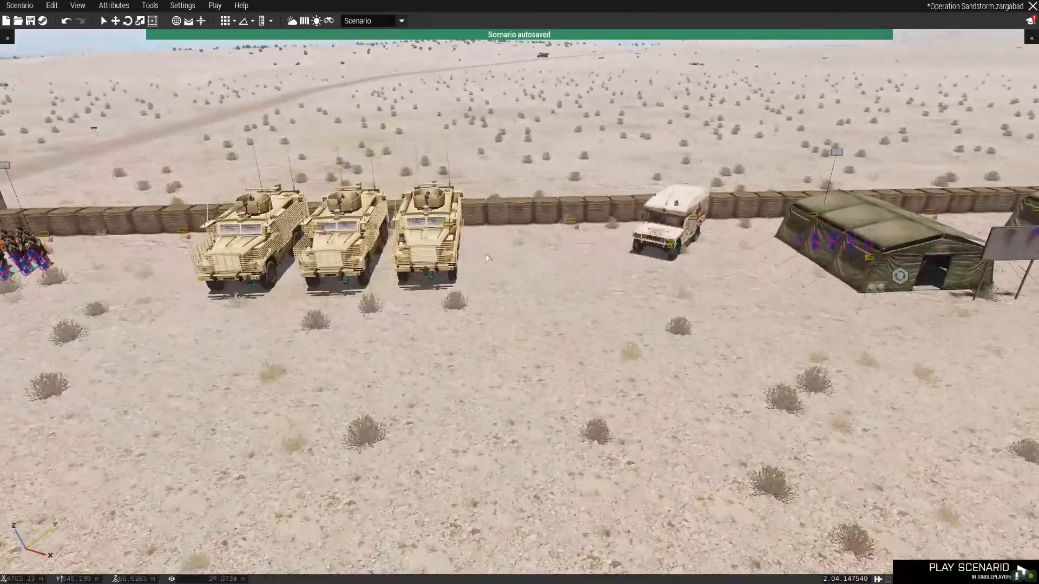
pyautogui.moveTo(405, 272); pyautogui.dragTo(467, 371, button='right')
pyautogui.press('w')
pyautogui.press('w')
pyautogui.press('w')
pyautogui.press('a')
pyautogui.press('w')
pyautogui.press('d')
pyautogui.press('s')
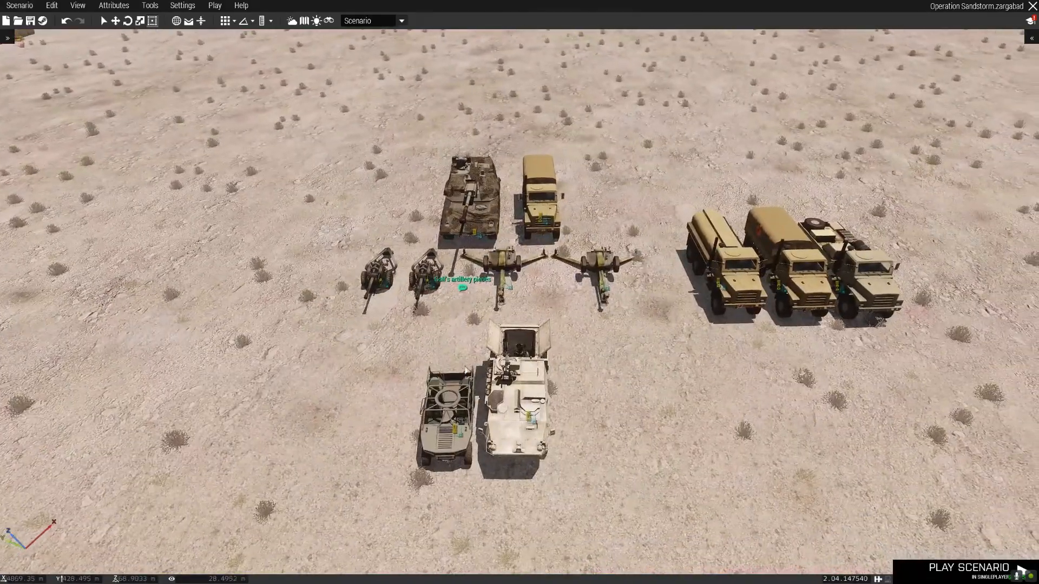
pyautogui.press('d')
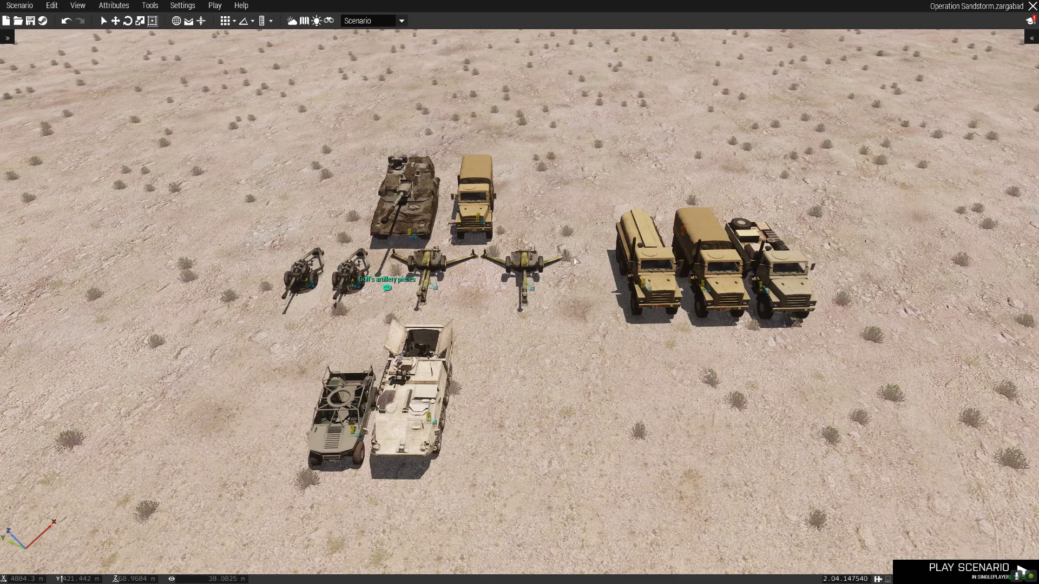
# Copy the template's three desert trucks and clear space in the base by shifting the canvas-covered truck and mortar carrier.
pyautogui.press('d')
pyautogui.scroll(-2, 563, 211)
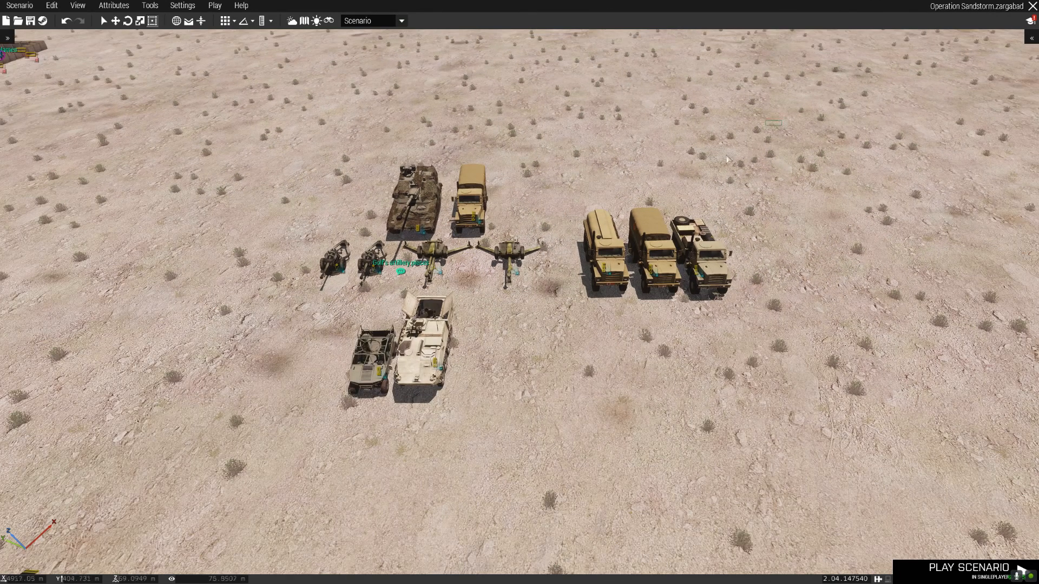
pyautogui.moveTo(290, 411); pyautogui.dragTo(544, 358)
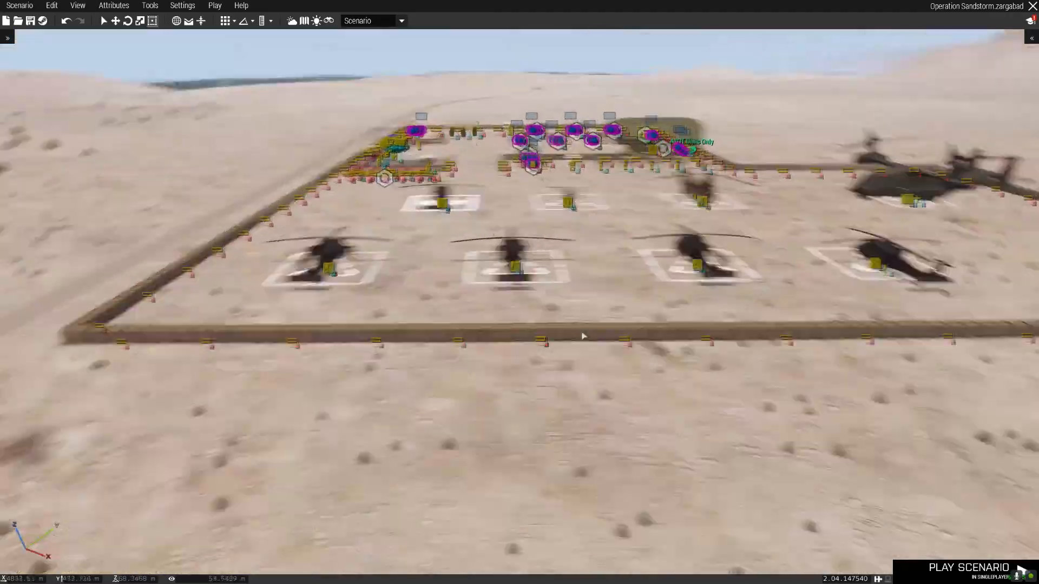
pyautogui.press('w')
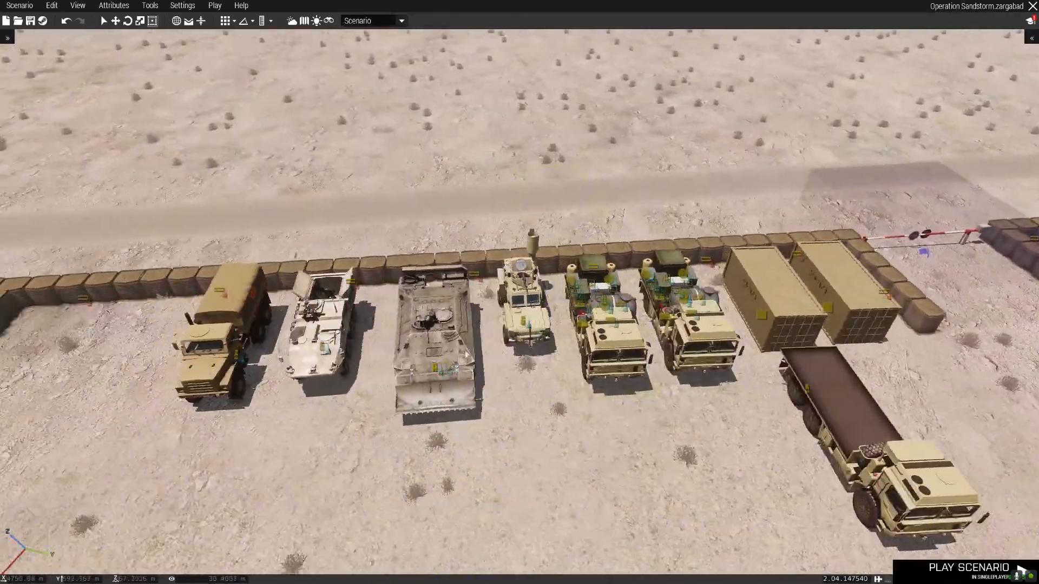
pyautogui.scroll(-3, 476, 346)
pyautogui.moveTo(518, 270); pyautogui.dragTo(639, 241)
pyautogui.moveTo(521, 274); pyautogui.dragTo(345, 306)
# Paste the three trucks beside the armoured bulldozer, rotated into line with the parked row, and save the scenario.
pyautogui.hotkey('ctrl', 'v')
pyautogui.keyDown('shift'); pyautogui.moveTo(503, 346); pyautogui.dragTo(560, 422); pyautogui.keyUp('shift')
pyautogui.moveTo(543, 341); pyautogui.dragTo(498, 284)
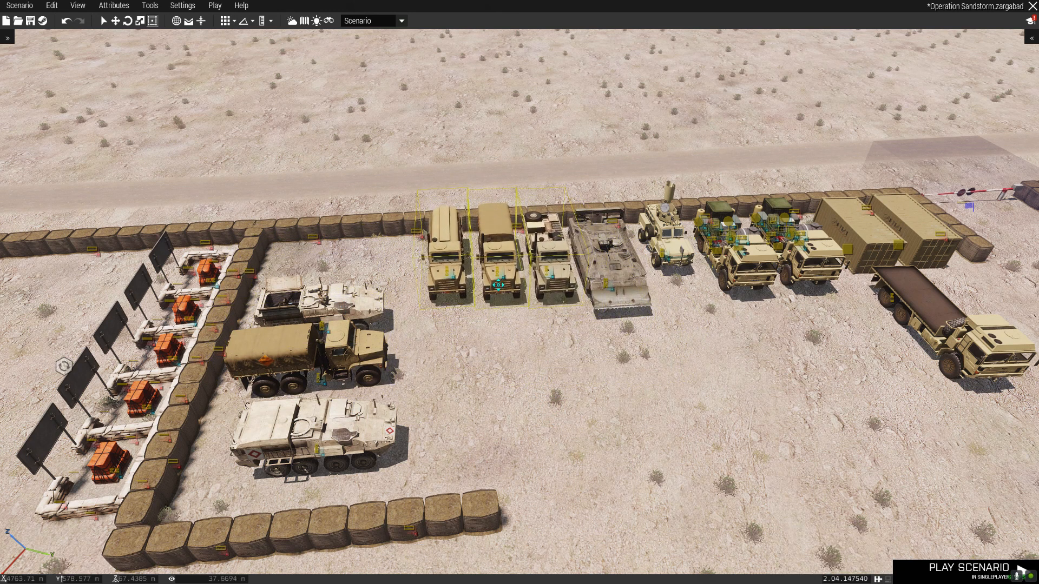
pyautogui.moveTo(530, 375); pyautogui.dragTo(634, 351, button='right')
pyautogui.press('a')
pyautogui.moveTo(548, 323); pyautogui.dragTo(611, 321)
pyautogui.moveTo(682, 324); pyautogui.dragTo(706, 332)
pyautogui.moveTo(694, 231); pyautogui.dragTo(414, 339, button='right')
pyautogui.press('d')
pyautogui.hotkey('ctrl', 's')
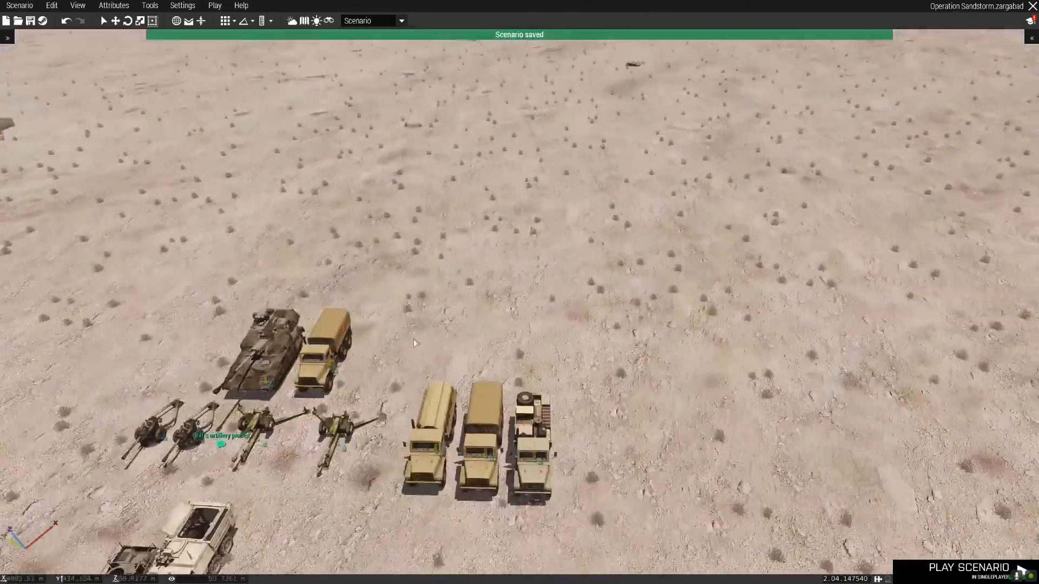
# Delete the artillery pieces and vehicles left in the template area.
pyautogui.press('s')
pyautogui.press('a')
pyautogui.moveTo(711, 143); pyautogui.dragTo(297, 409)
pyautogui.press('Delete')
# Delete the medical helicopter and its cross-marked landing pad from the base airfield.
pyautogui.moveTo(425, 372); pyautogui.dragTo(744, 361, button='right')
pyautogui.press('s')
pyautogui.press('d')
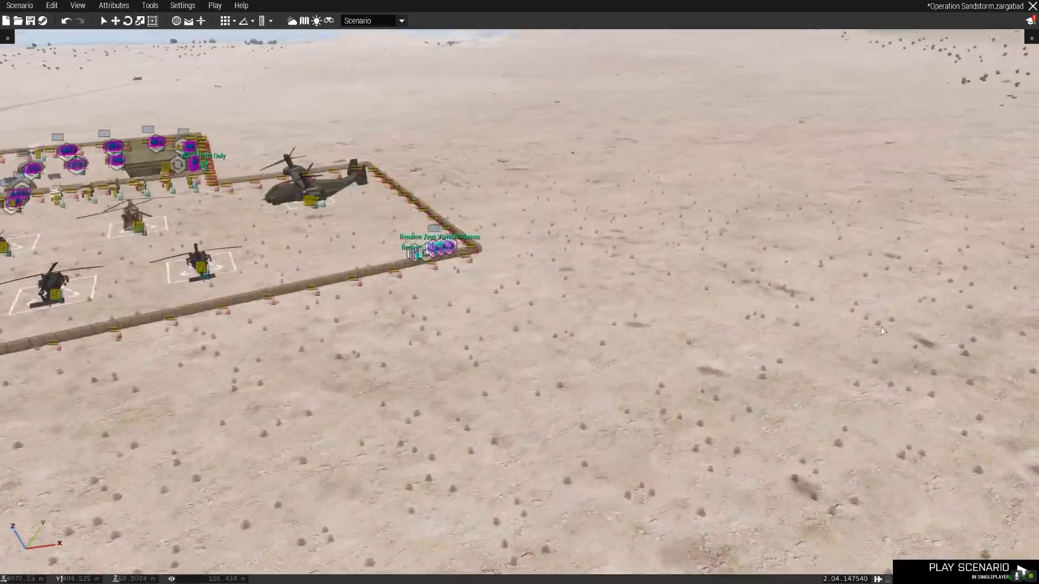
pyautogui.scroll(10, 532, 311)
pyautogui.press('w')
pyautogui.press('a')
pyautogui.moveTo(532, 311); pyautogui.dragTo(744, 306, button='right')
pyautogui.scroll(-5, 736, 326)
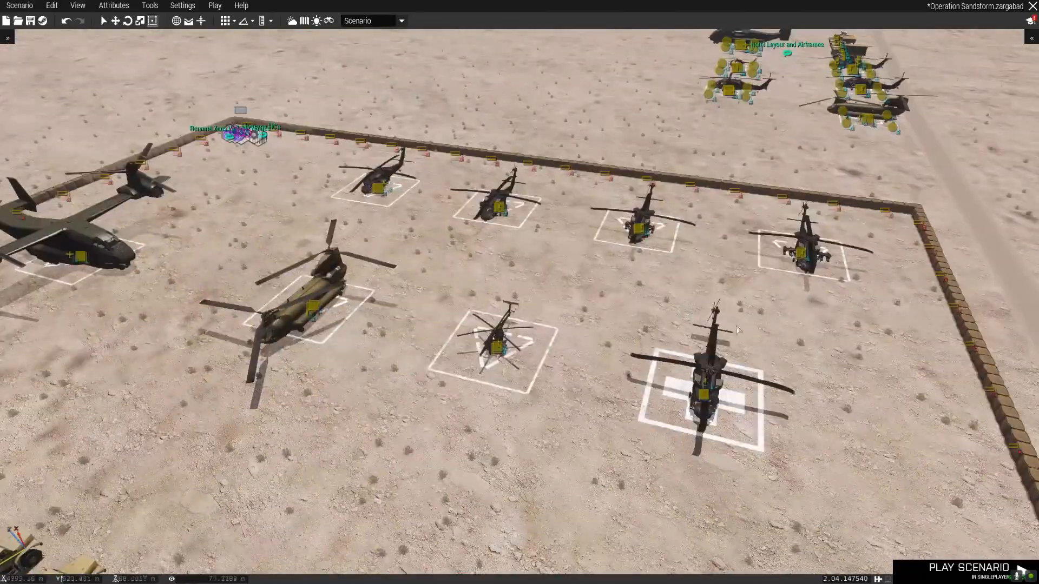
pyautogui.scroll(3, 684, 310)
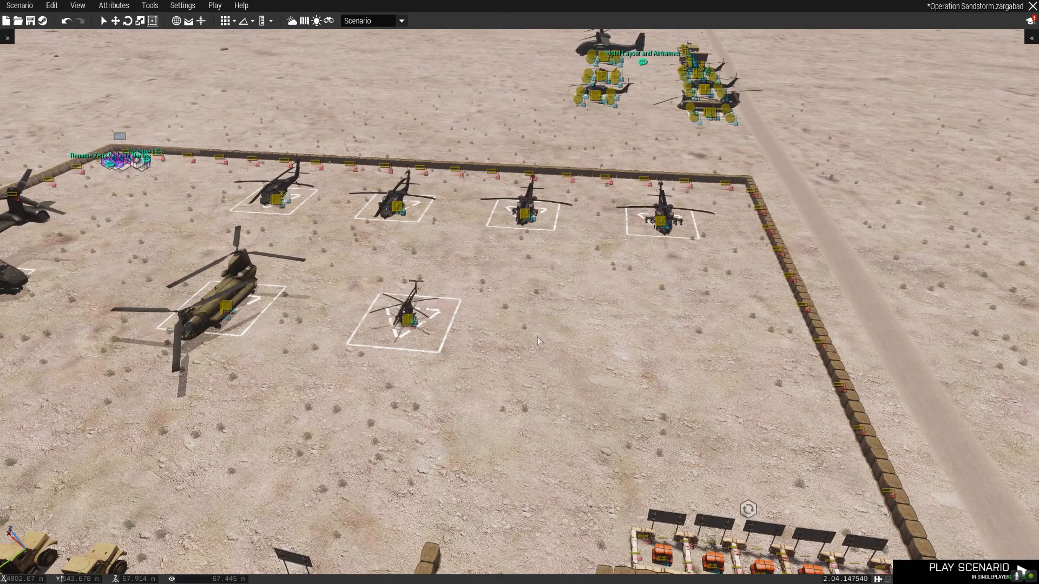
# Delete the helicopter nearest the Zeus modules, with its landing pad, from the row of four along the wall.
pyautogui.scroll(5, 538, 338)
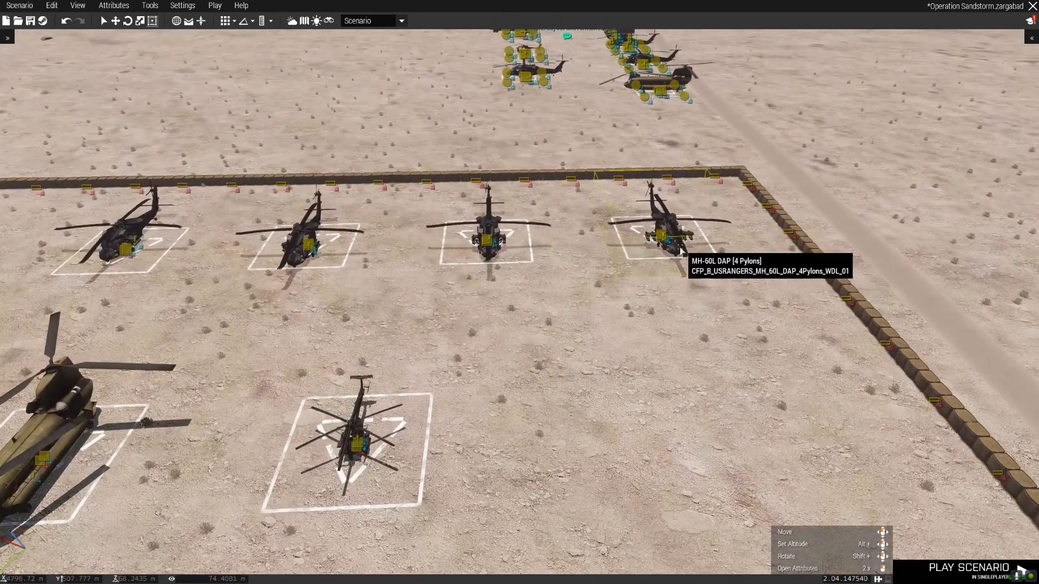
pyautogui.press('a')
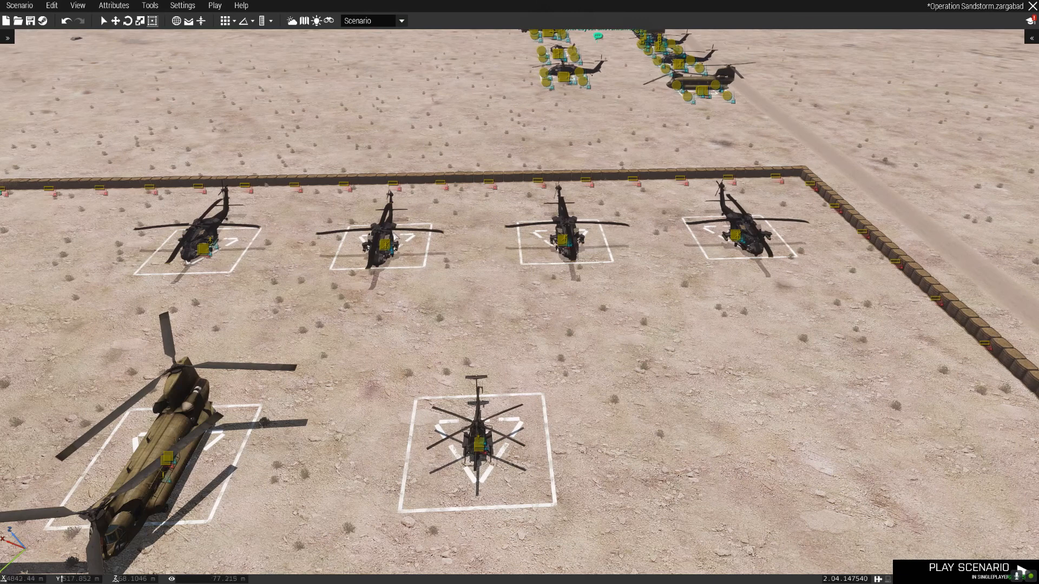
pyautogui.scroll(-2, 287, 243)
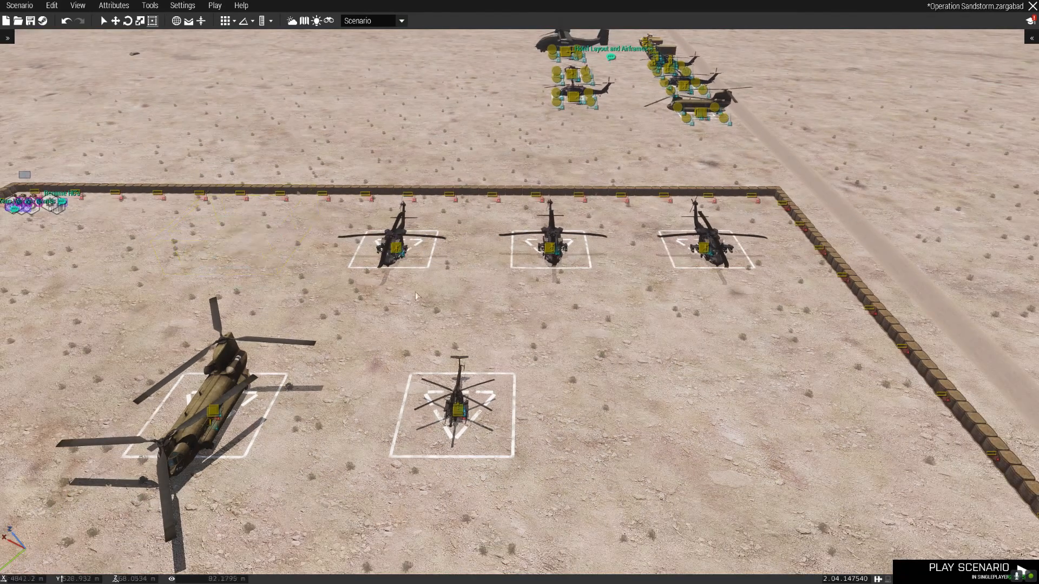
# Move the CH-47F and the small helicopter with their pads toward the roadside wall.
pyautogui.scroll(-3, 416, 296)
pyautogui.press('a')
pyautogui.press('s')
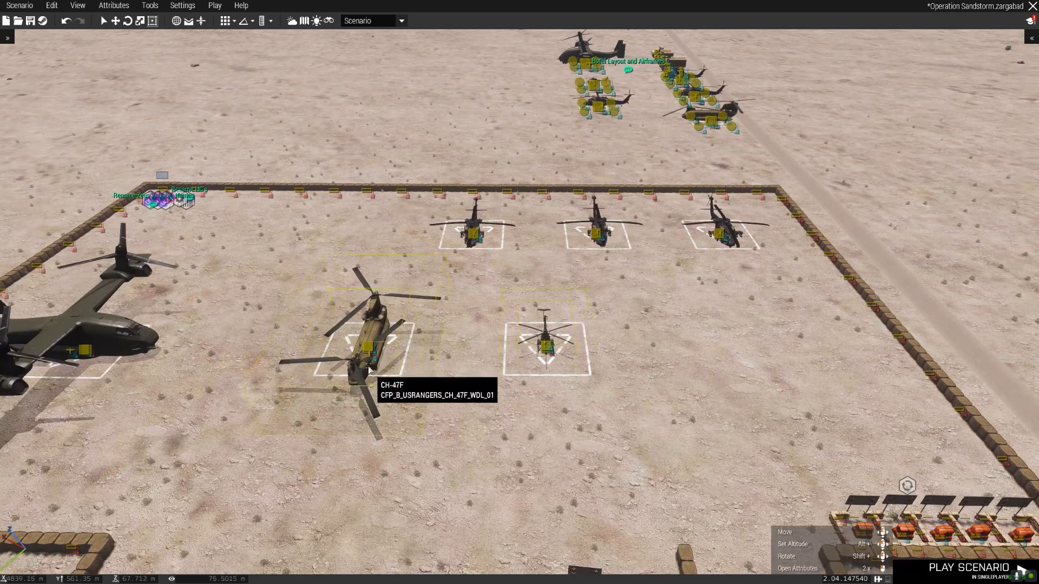
pyautogui.moveTo(614, 298); pyautogui.dragTo(279, 413)
pyautogui.moveTo(374, 357); pyautogui.dragTo(644, 359)
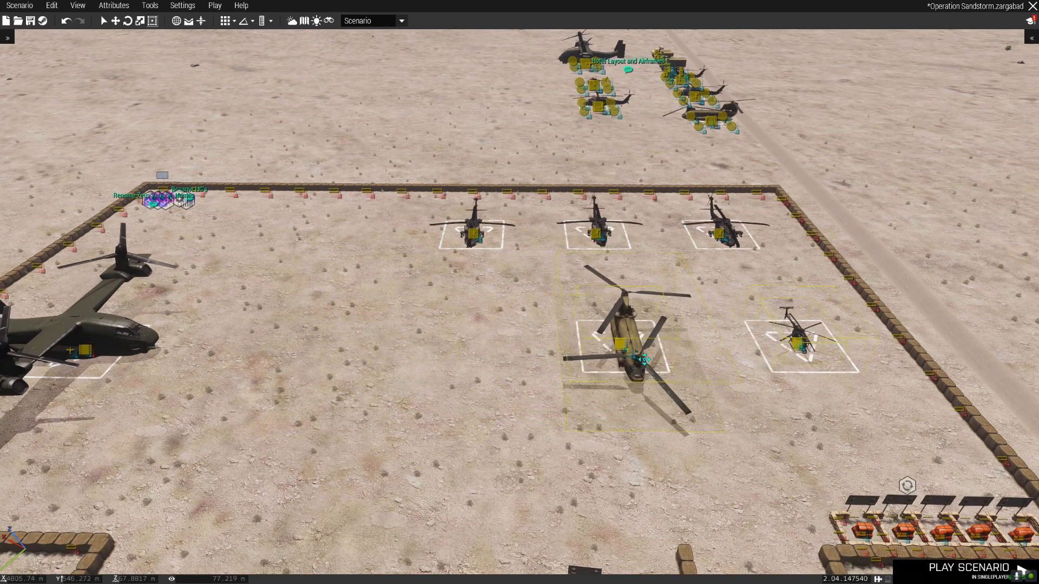
# Delete the tiltrotor aircraft and its landing pad from the base airfield.
pyautogui.click(651, 419)
pyautogui.press('d')
pyautogui.scroll(2, 651, 419)
pyautogui.press('a')
pyautogui.scroll(-3, 409, 398)
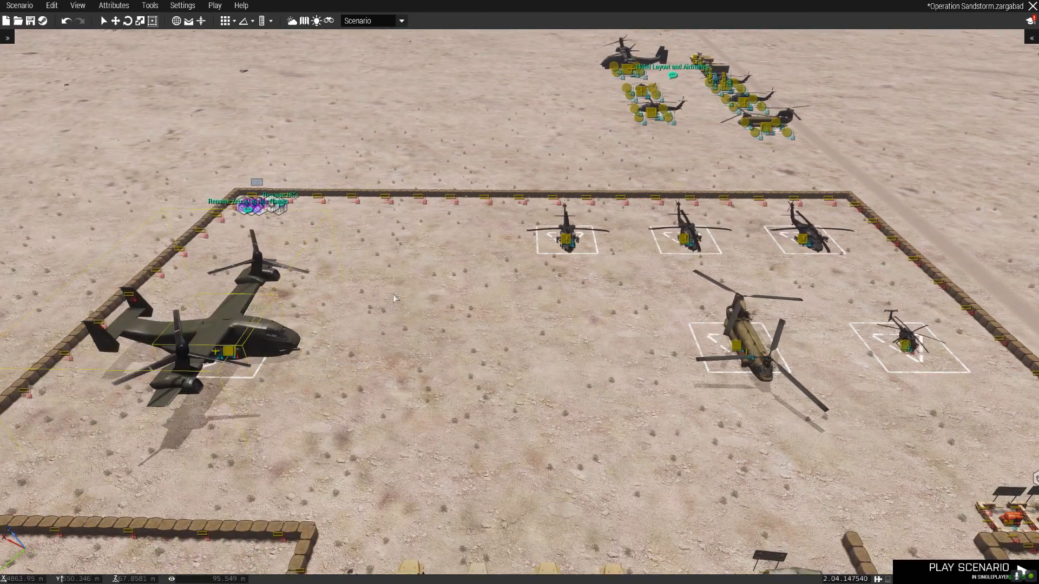
pyautogui.press('Delete')
# Move the Zeus and headless client modules from the airfield corner to just outside the wall beside the hangar.
pyautogui.press('a')
pyautogui.press('w')
pyautogui.scroll(3, 432, 339)
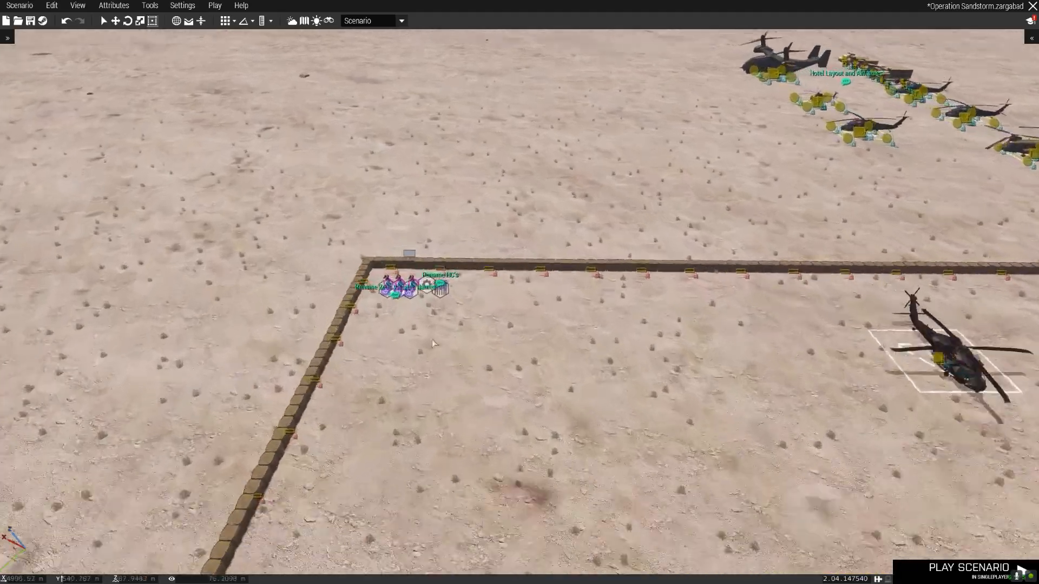
pyautogui.moveTo(364, 342); pyautogui.dragTo(447, 340)
pyautogui.press('d')
pyautogui.press('s')
pyautogui.press('a')
pyautogui.press('w')
pyautogui.press('s')
pyautogui.press('d')
pyautogui.press('a')
pyautogui.press('w')
pyautogui.press('a')
pyautogui.press('s')
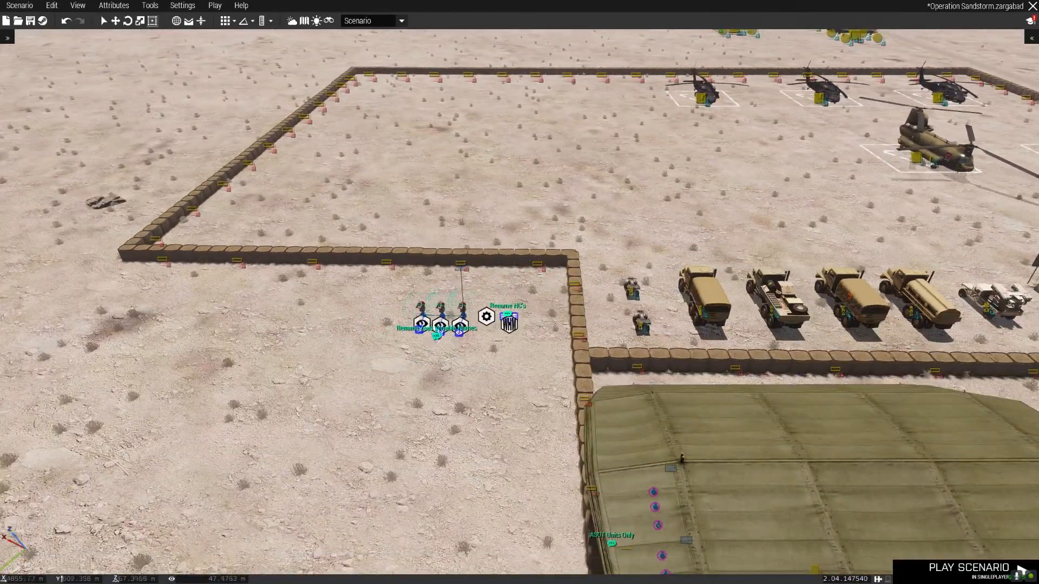
pyautogui.click(433, 295)
# Move the airfield's side wall farthest from the road inward to line up with the wall beside the hangar.
pyautogui.press('w')
pyautogui.scroll(-3, 411, 233)
pyautogui.press('d')
pyautogui.press('a')
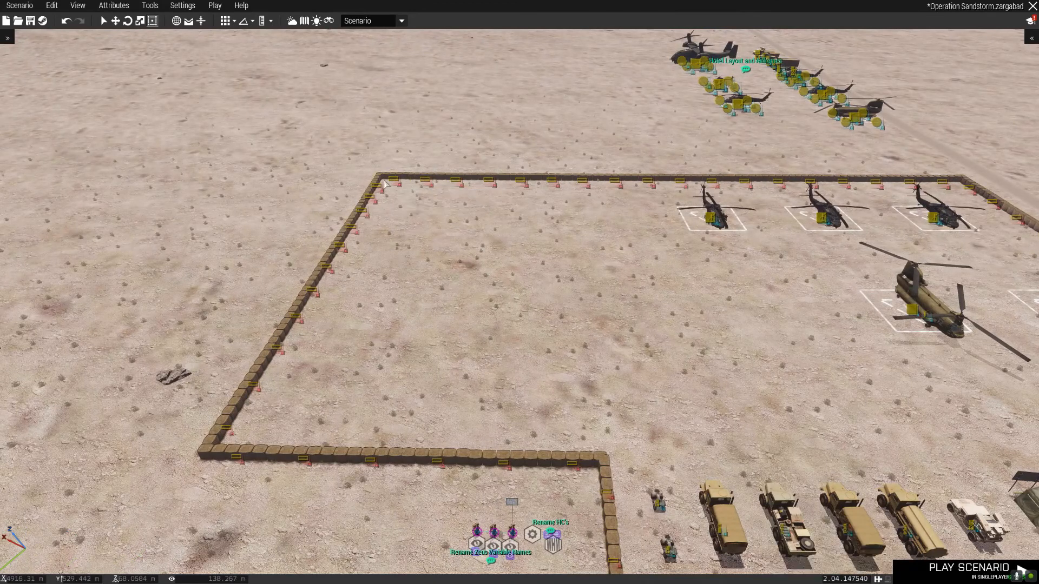
pyautogui.moveTo(347, 256); pyautogui.dragTo(376, 187)
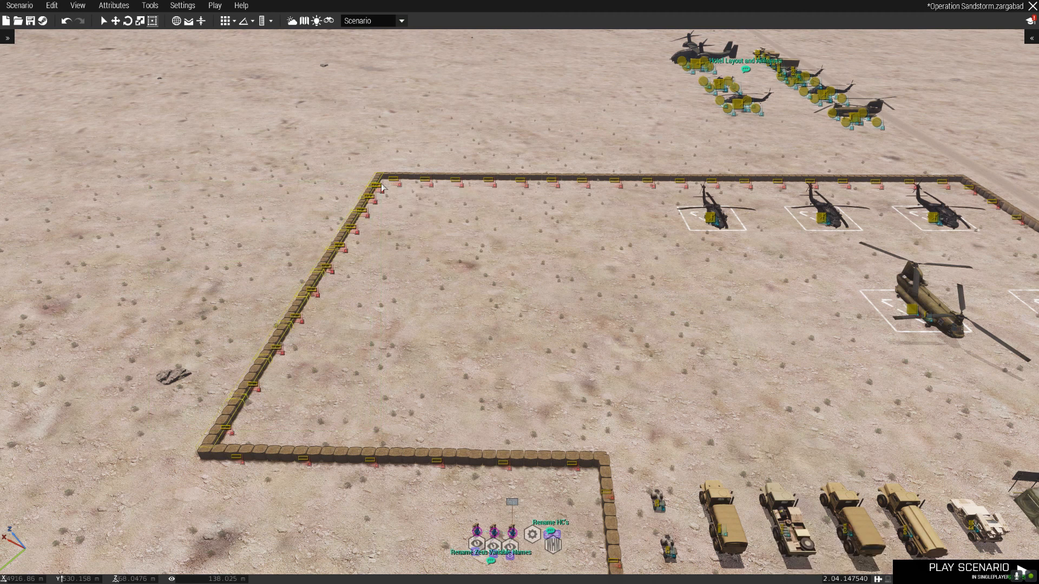
pyautogui.press('d')
pyautogui.moveTo(362, 210); pyautogui.dragTo(513, 206)
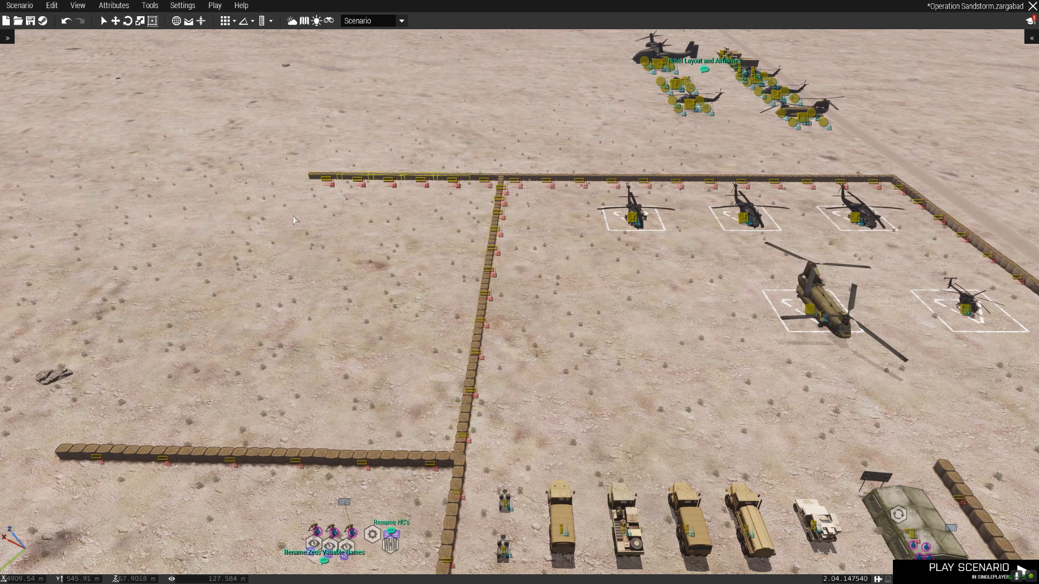
# Delete the surplus wall sections that extend beyond the relocated side wall.
pyautogui.press('Delete')
pyautogui.click(476, 180)
pyautogui.press('Delete')
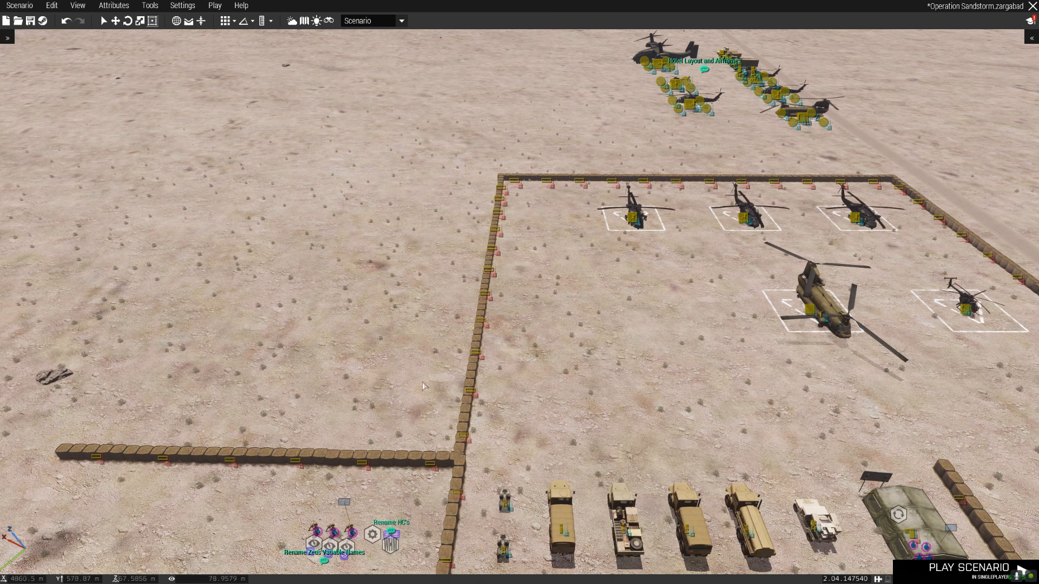
pyautogui.moveTo(89, 495); pyautogui.dragTo(92, 492)
pyautogui.press('Delete')
# Move the CH-47F and its pad toward the relocated side wall and shift the small helicopter closer to the vehicle area.
pyautogui.moveTo(255, 345); pyautogui.dragTo(518, 356, button='right')
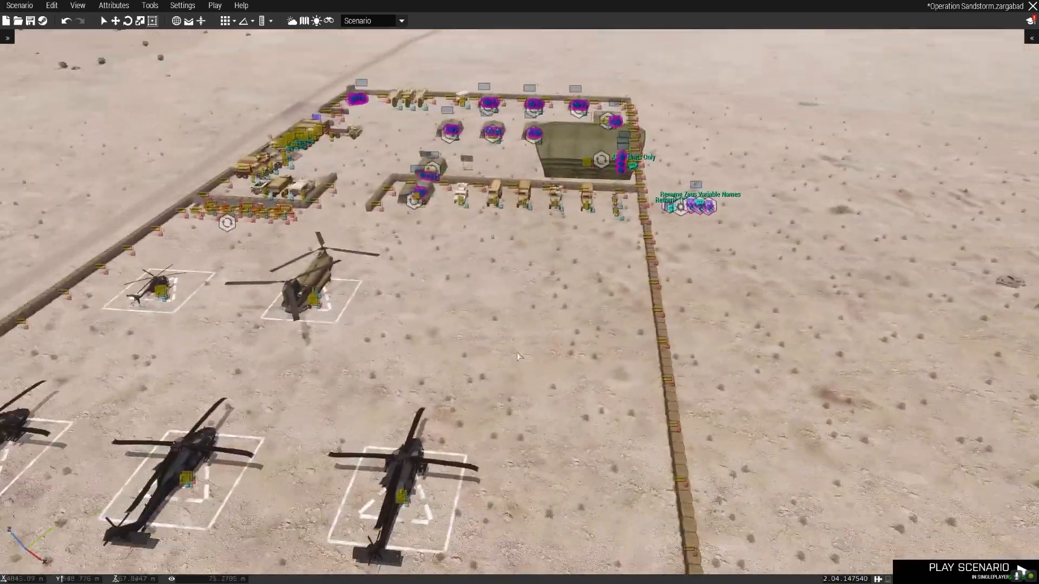
pyautogui.press('s')
pyautogui.press('a')
pyautogui.press('a')
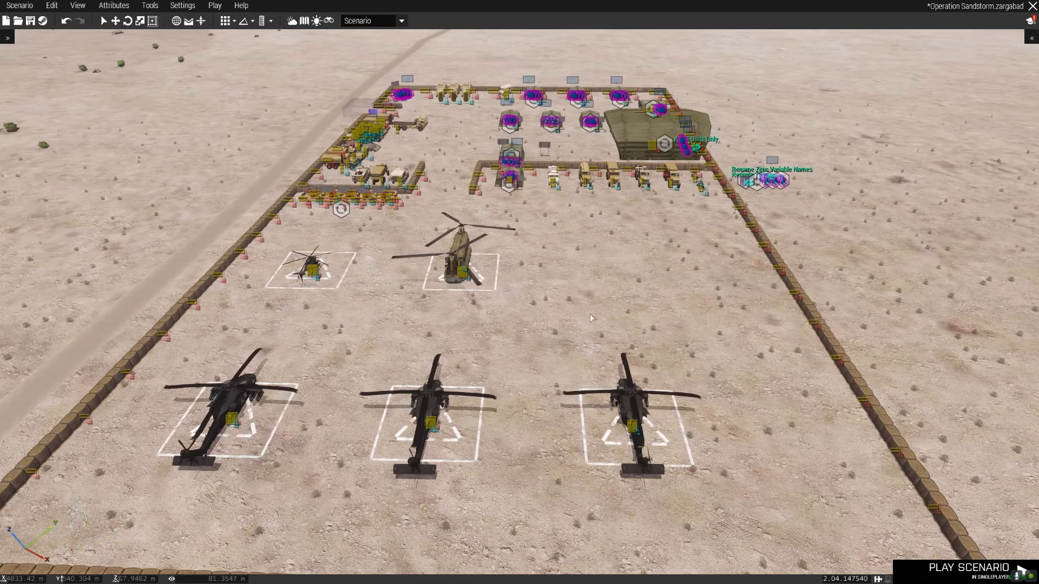
pyautogui.press('w')
pyautogui.moveTo(567, 283); pyautogui.dragTo(375, 379)
pyautogui.moveTo(469, 319); pyautogui.dragTo(697, 314)
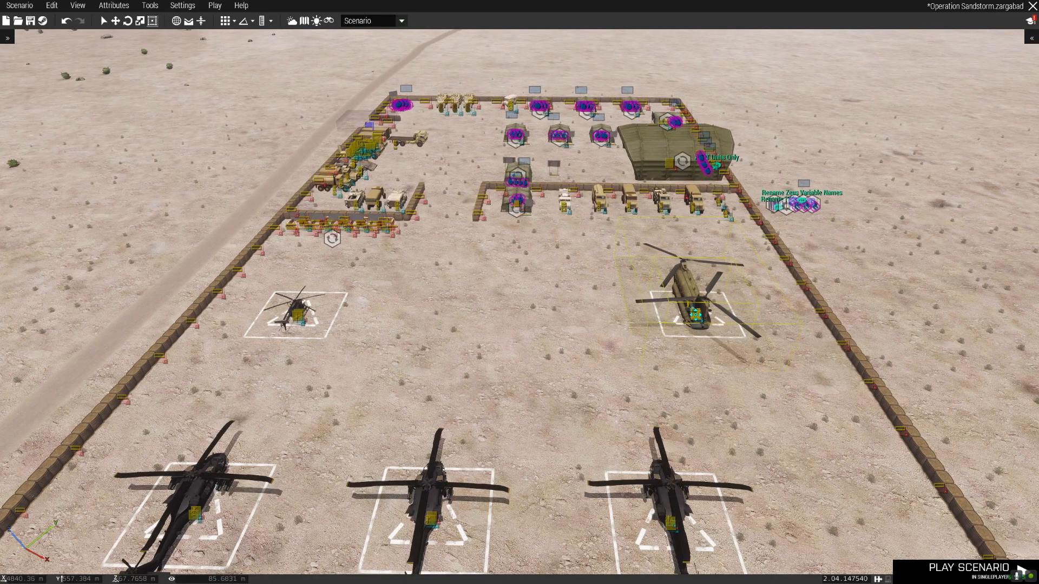
pyautogui.press('a')
pyautogui.moveTo(366, 320); pyautogui.dragTo(379, 297)
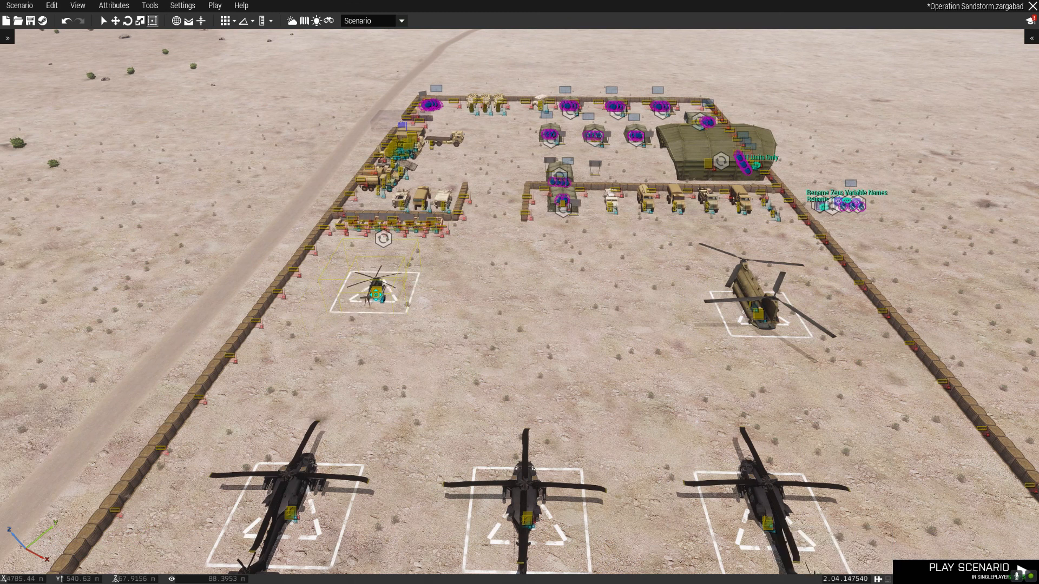
# Move the row of three helicopters and their pads closer to the CH-47F and the small helicopter.
pyautogui.press('s')
pyautogui.press('d')
pyautogui.moveTo(708, 331); pyautogui.dragTo(248, 444)
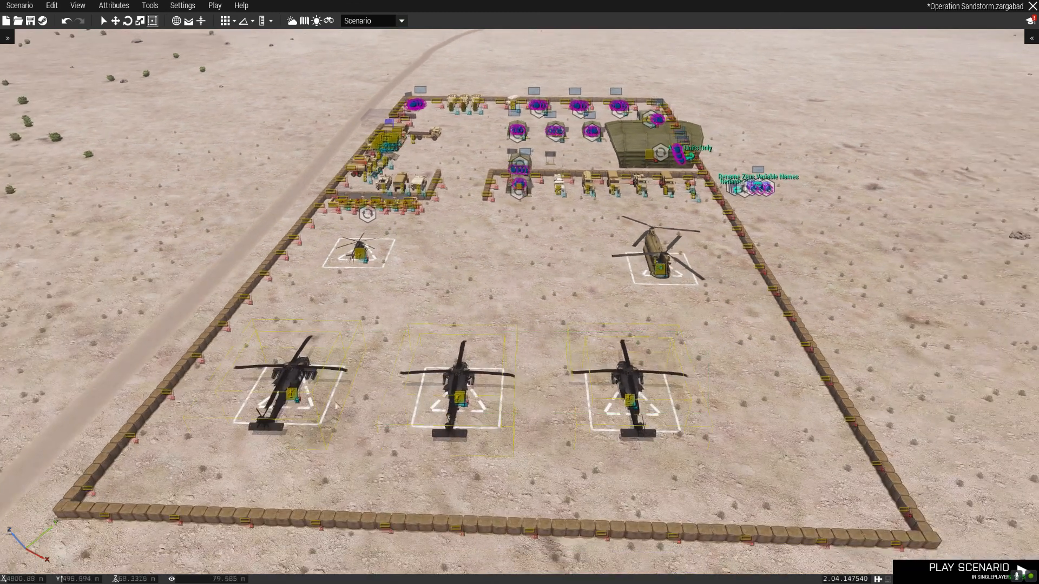
pyautogui.moveTo(459, 400); pyautogui.dragTo(474, 341)
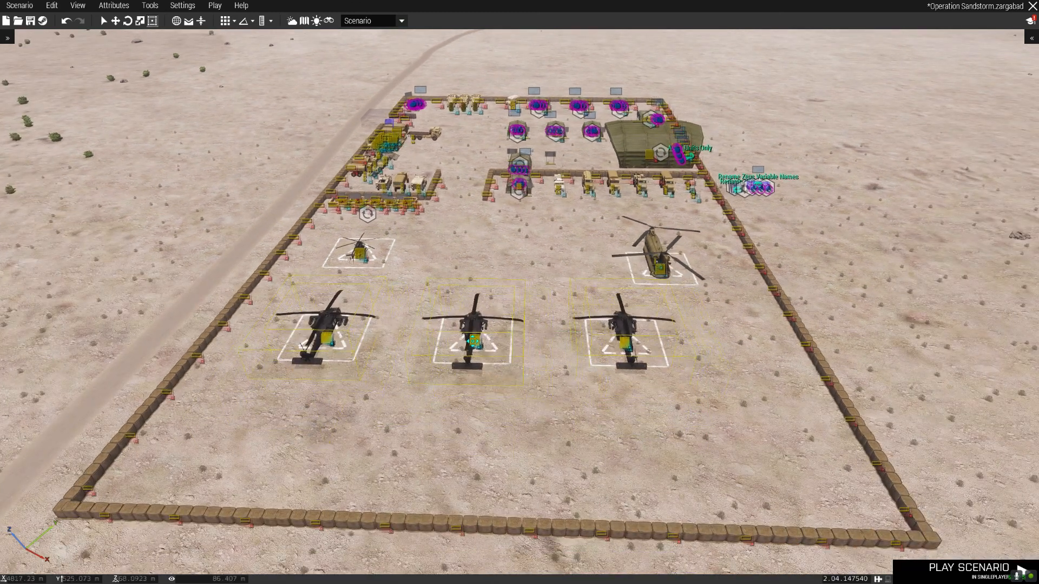
# Place the four-pylon MH-60L DAP between the small helicopter and the CH-47F, and space the other two evenly behind.
pyautogui.press('w')
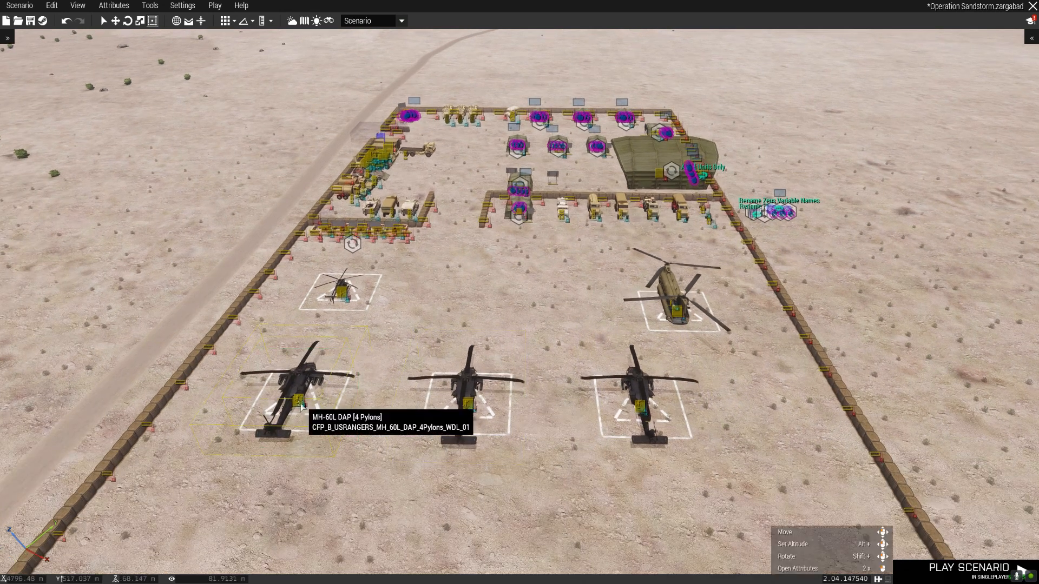
pyautogui.moveTo(266, 442); pyautogui.dragTo(485, 328)
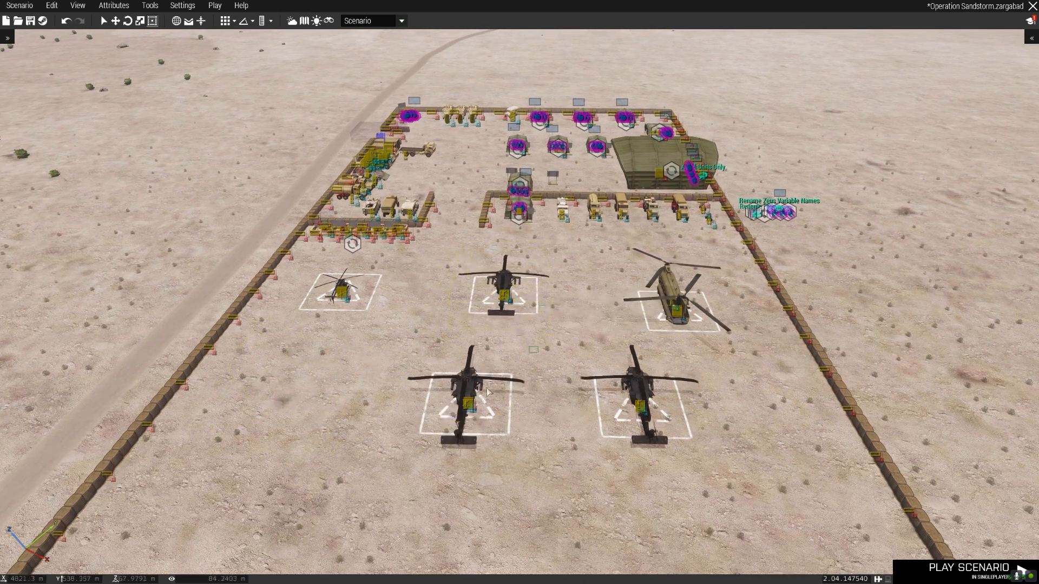
pyautogui.moveTo(447, 418); pyautogui.dragTo(385, 407)
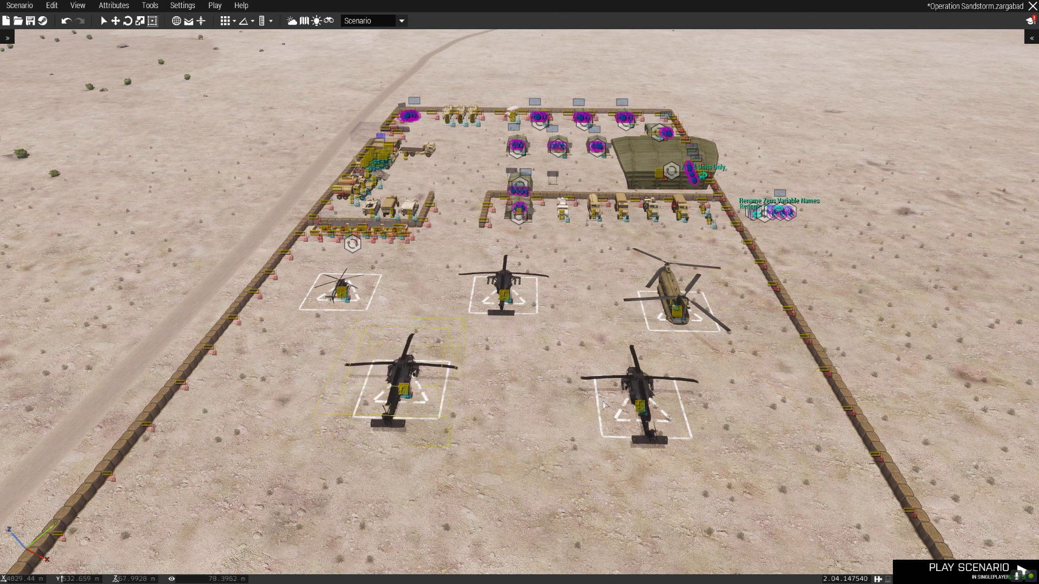
pyautogui.moveTo(626, 438); pyautogui.dragTo(605, 425)
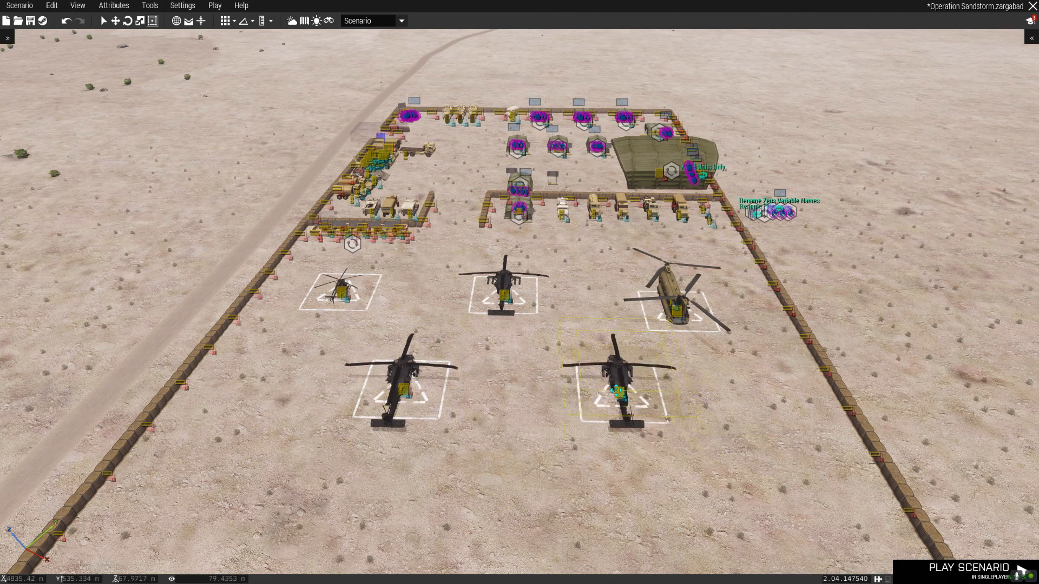
# Shorten the airfield by moving the end wall closer to the helipads and deleting the surplus side-wall sections.
pyautogui.scroll(-5, 559, 428)
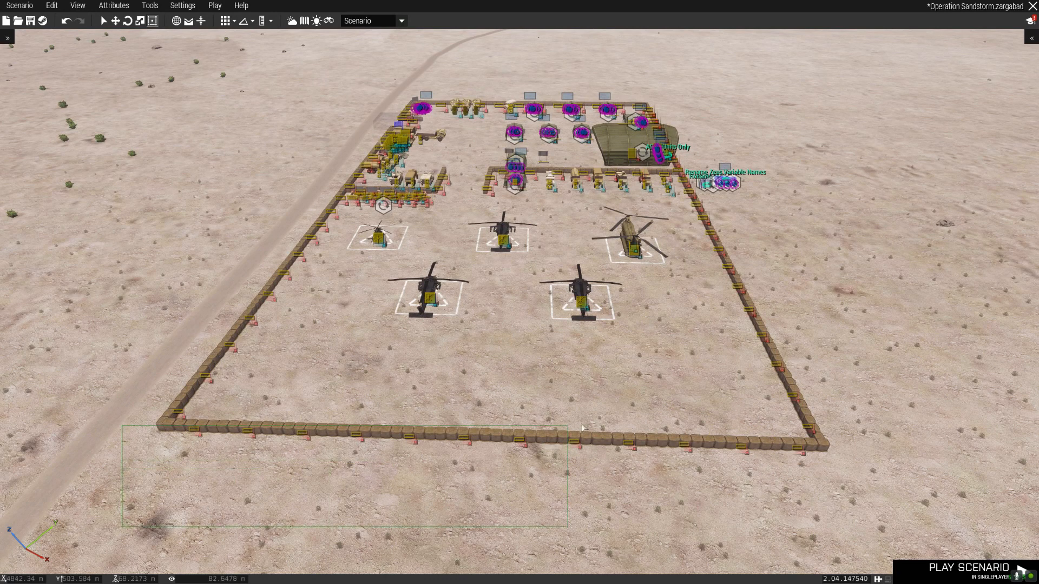
pyautogui.moveTo(791, 433); pyautogui.dragTo(745, 343)
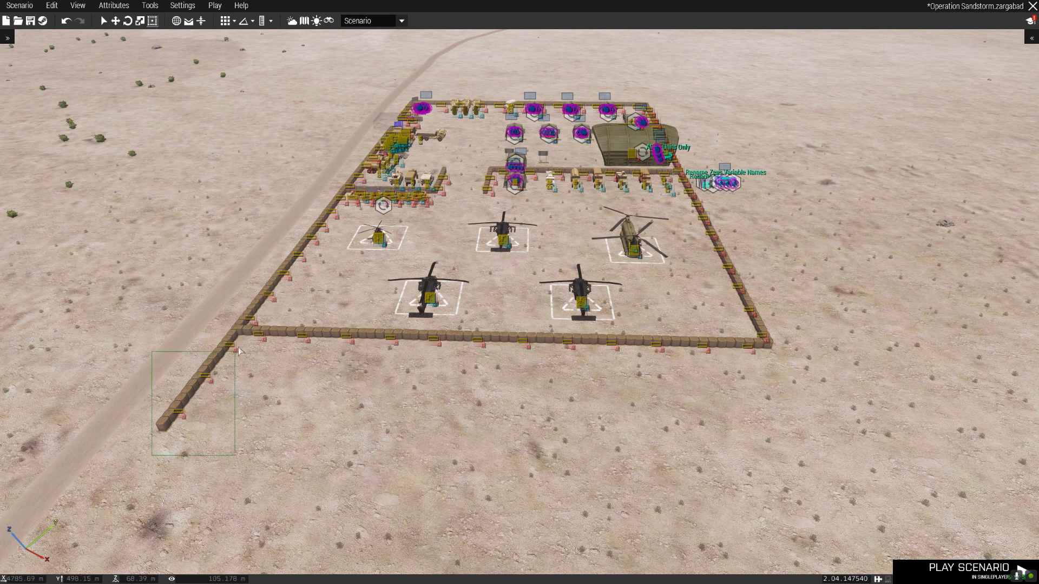
pyautogui.scroll(4, 487, 411)
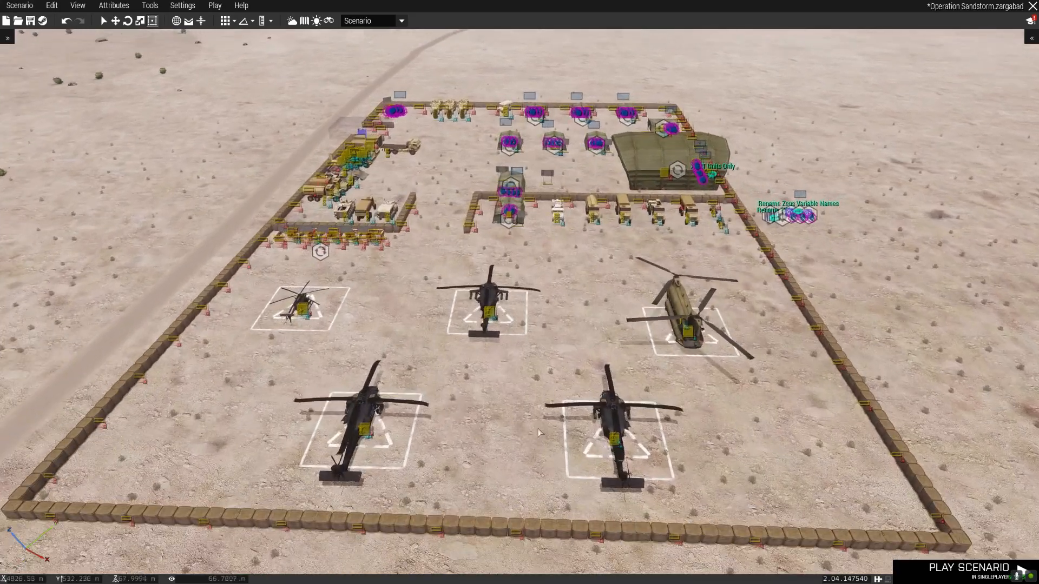
# Save the scenario and delete the leftover helicopters, their pads, the tiltrotor and the Hotel Layout comment outside the base.
pyautogui.hotkey('ctrl', 's')
pyautogui.scroll(3, 538, 427)
pyautogui.scroll(-10, 545, 419)
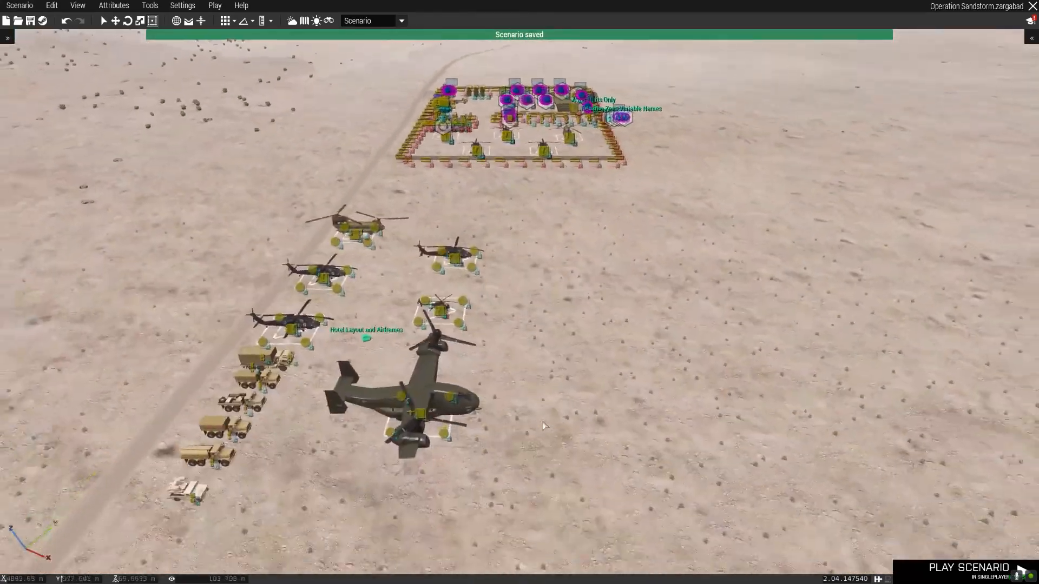
pyautogui.moveTo(545, 427); pyautogui.dragTo(691, 200, button='right')
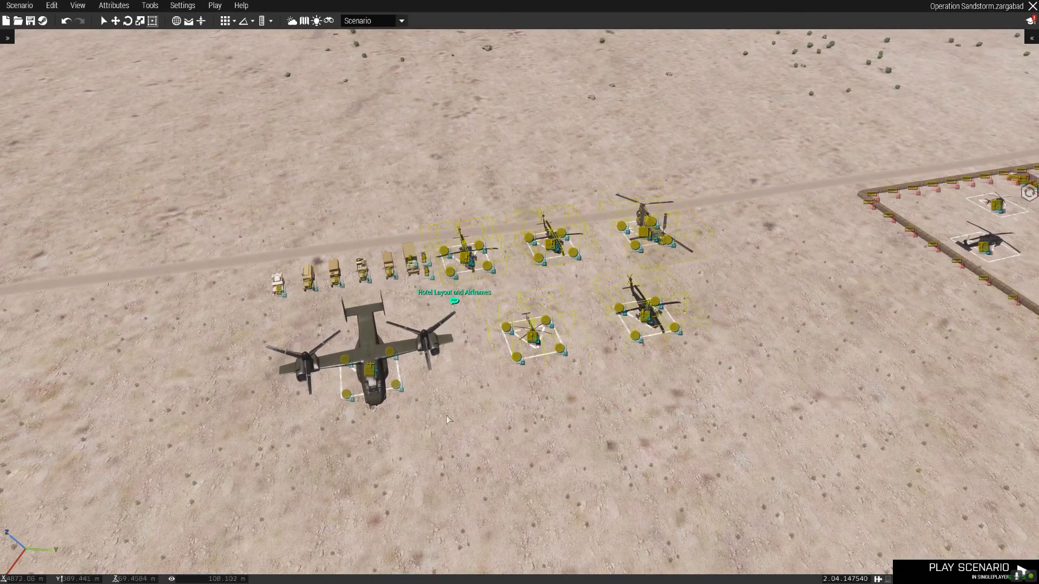
pyautogui.press('Delete')
pyautogui.moveTo(473, 323); pyautogui.dragTo(297, 441)
pyautogui.press('Delete')
# Delete the existing row of trucks, white vehicle and quad bikes between the inner wall and the helipads.
pyautogui.press('w')
pyautogui.moveTo(426, 356); pyautogui.dragTo(389, 383, button='right')
pyautogui.press('a')
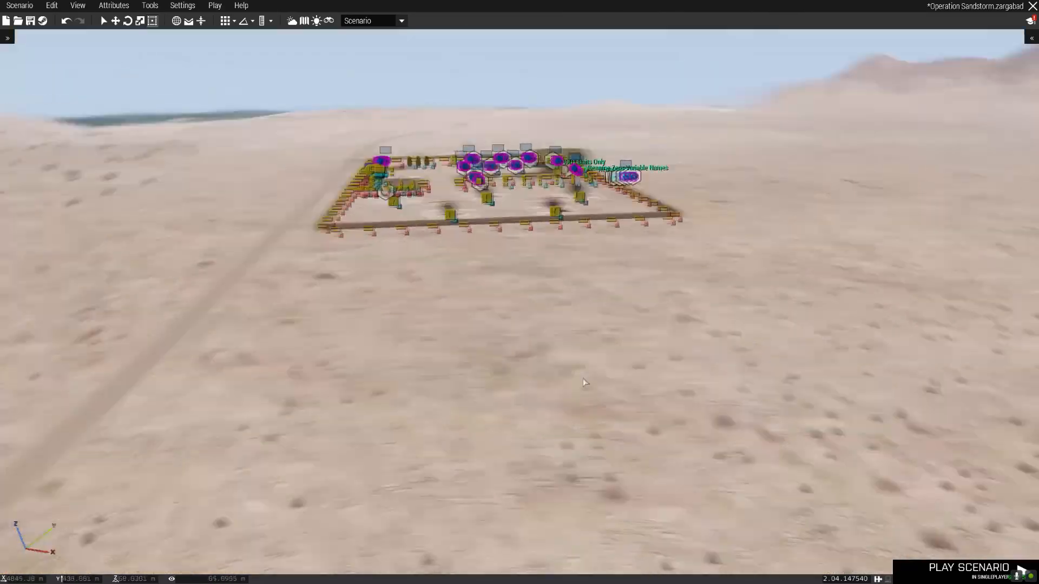
pyautogui.scroll(5, 565, 388)
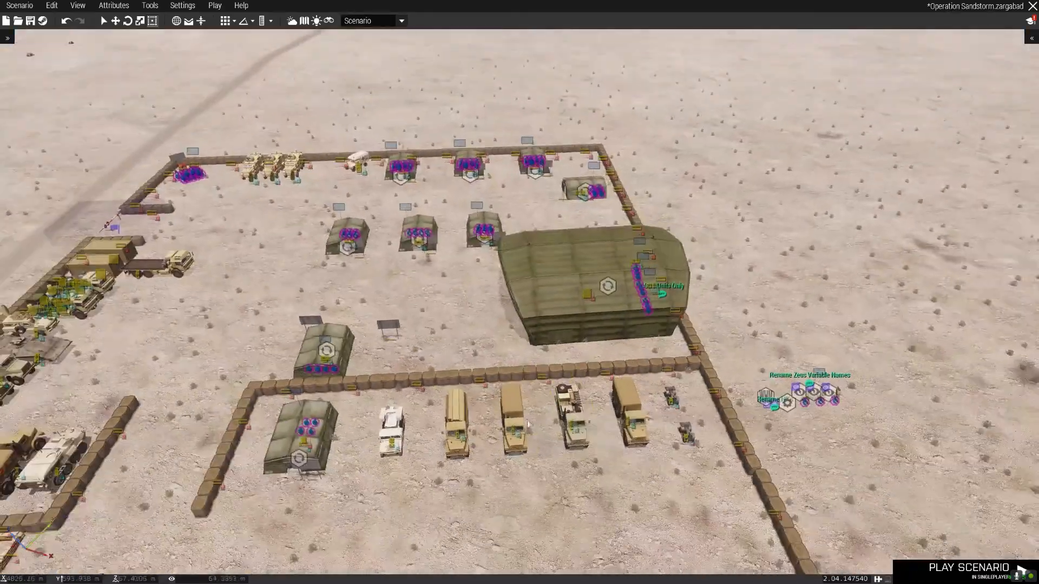
pyautogui.scroll(5, 452, 400)
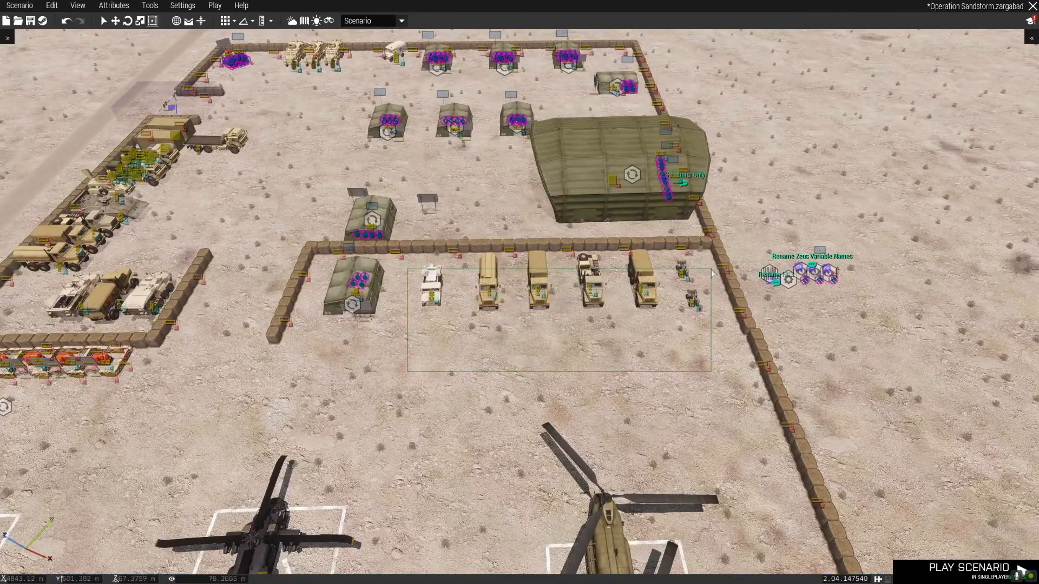
pyautogui.press('Delete')
# Move the leftover row of trucks, including the MAN HX58 cargo truck and quad bikes, from the roadside into the base.
pyautogui.moveTo(706, 270); pyautogui.dragTo(520, 289, button='right')
pyautogui.press('w')
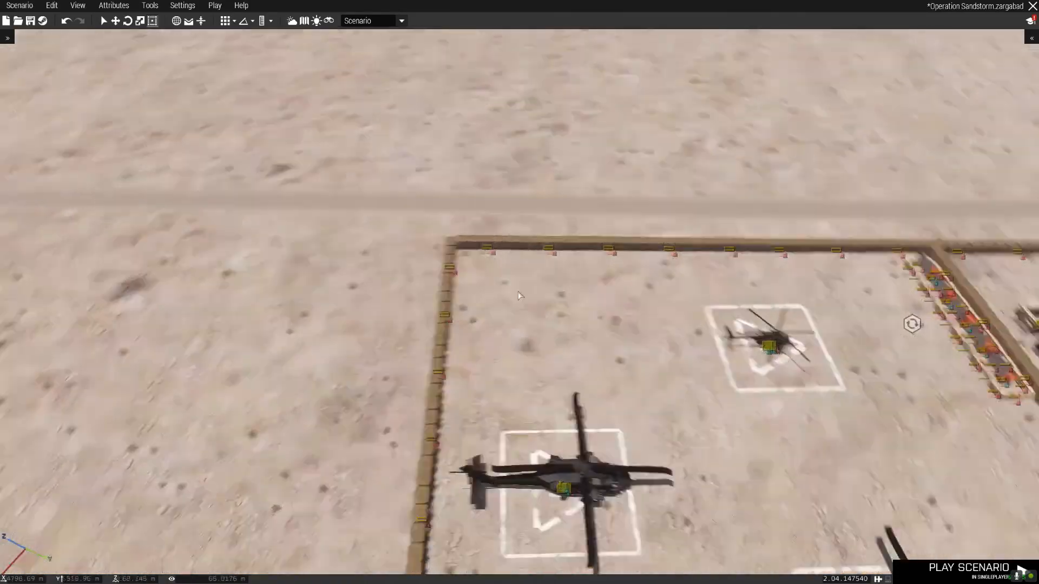
pyautogui.press('s')
pyautogui.scroll(4, 563, 303)
pyautogui.press('d')
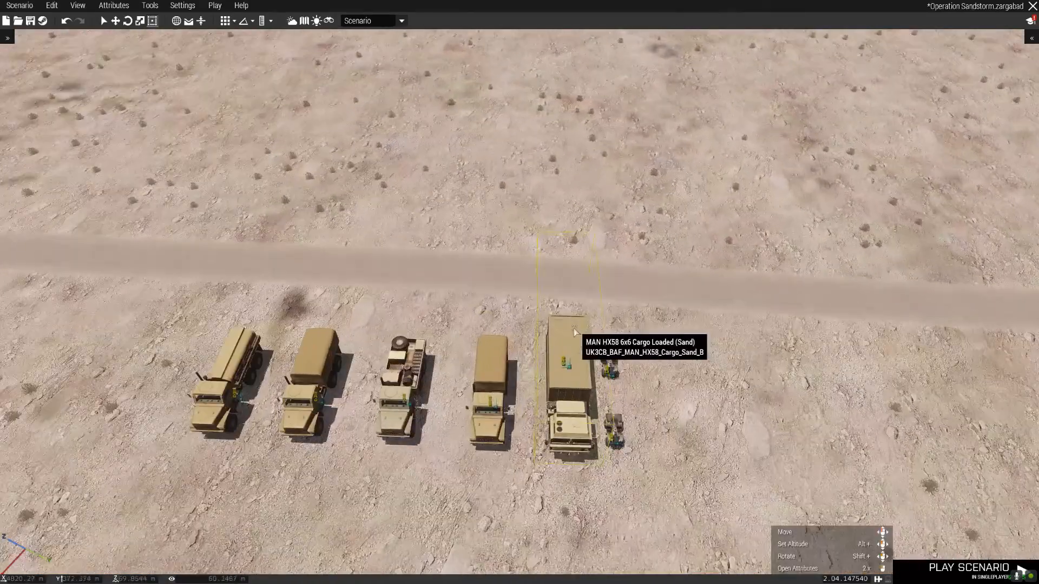
pyautogui.press('s')
pyautogui.moveTo(573, 325); pyautogui.dragTo(603, 236, button='right')
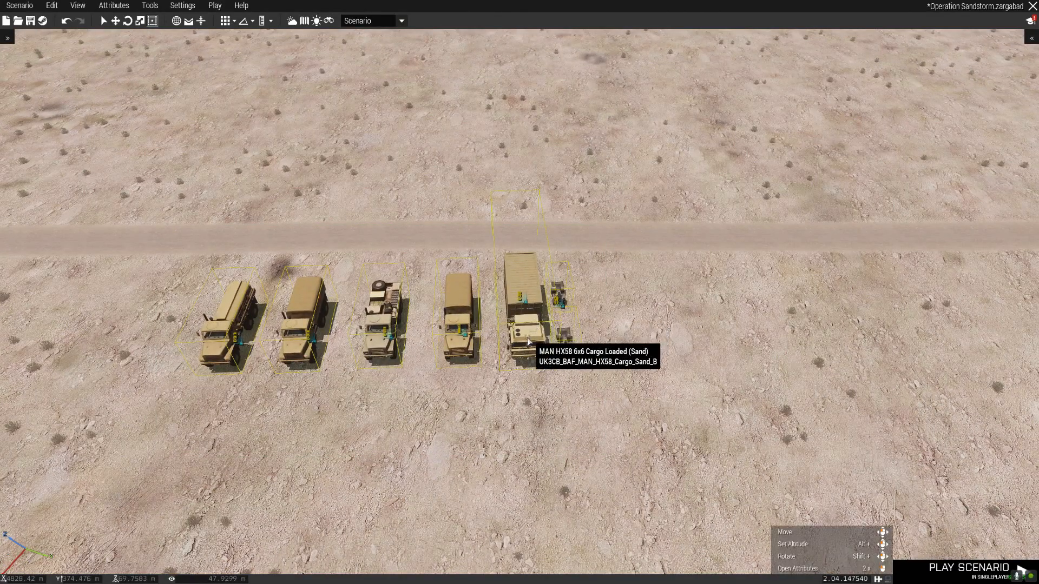
pyautogui.moveTo(545, 340); pyautogui.dragTo(457, 350)
pyautogui.moveTo(338, 383); pyautogui.dragTo(457, 350, button='right')
pyautogui.press('w')
pyautogui.moveTo(457, 350); pyautogui.dragTo(478, 377)
# Rotate the truck row to face the airfield and line it up along the inner wall beside the tent.
pyautogui.press('w')
pyautogui.keyDown('shift'); pyautogui.moveTo(445, 450); pyautogui.dragTo(432, 538); pyautogui.keyUp('shift')
pyautogui.moveTo(511, 481); pyautogui.dragTo(526, 504)
pyautogui.click(544, 519)
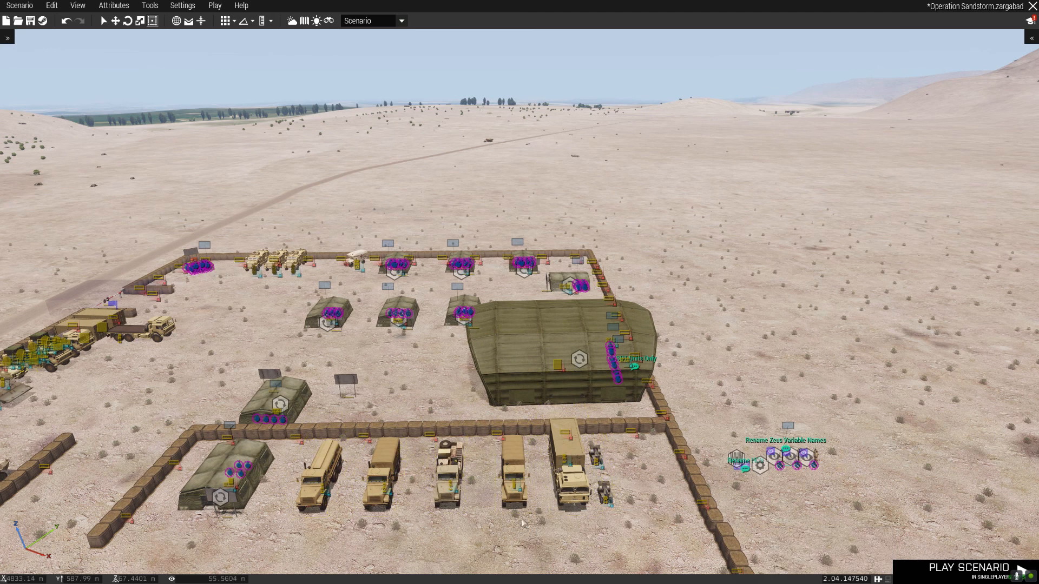
# Review the base layout from above, checking the tents, hangar, parked vehicles, walls and helipads.
pyautogui.press('a')
pyautogui.press('s')
pyautogui.moveTo(392, 402); pyautogui.dragTo(387, 432, button='right')
pyautogui.press('w')
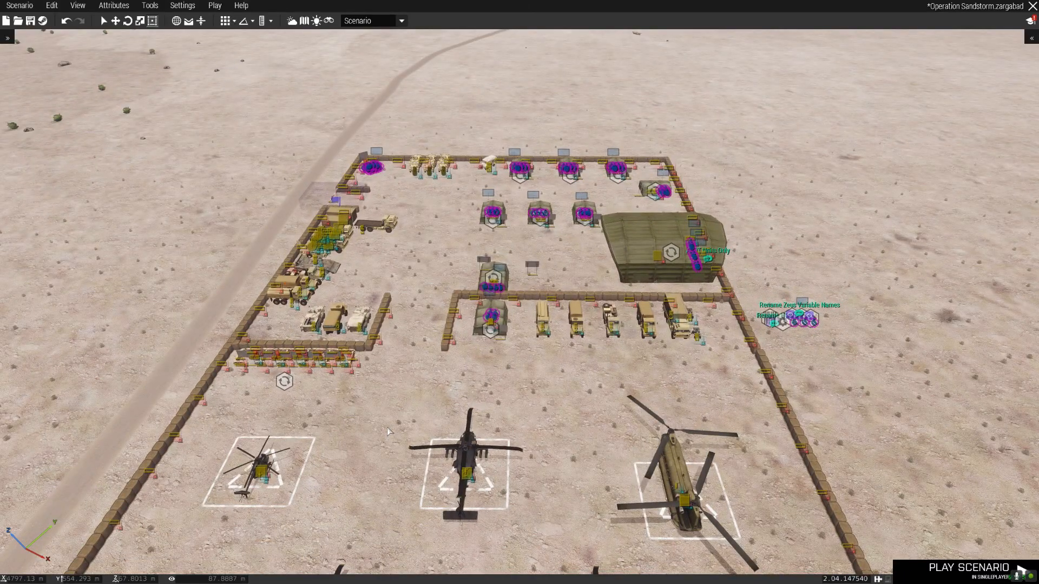
pyautogui.press('w')
pyautogui.moveTo(387, 428); pyautogui.dragTo(383, 414, button='right')
pyautogui.press('s')
pyautogui.press('d')
pyautogui.press('w')
pyautogui.press('w')
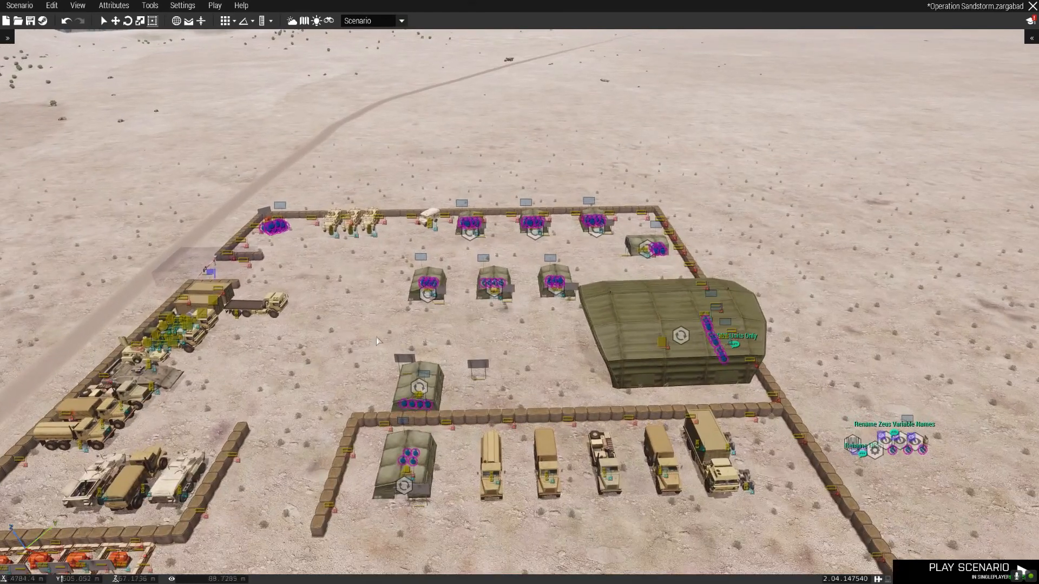
pyautogui.moveTo(476, 346); pyautogui.dragTo(475, 352, button='right')
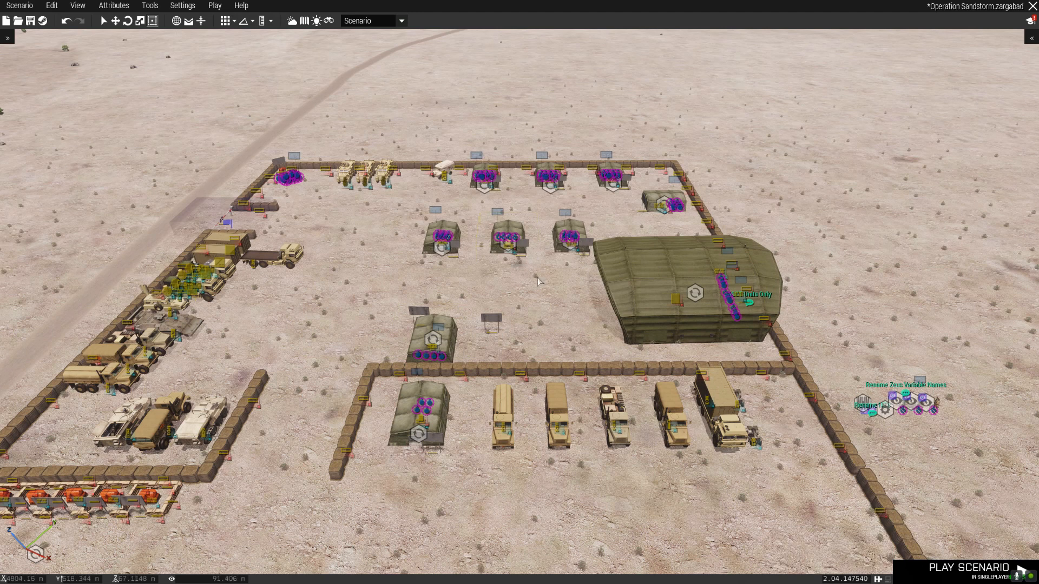
pyautogui.press('s')
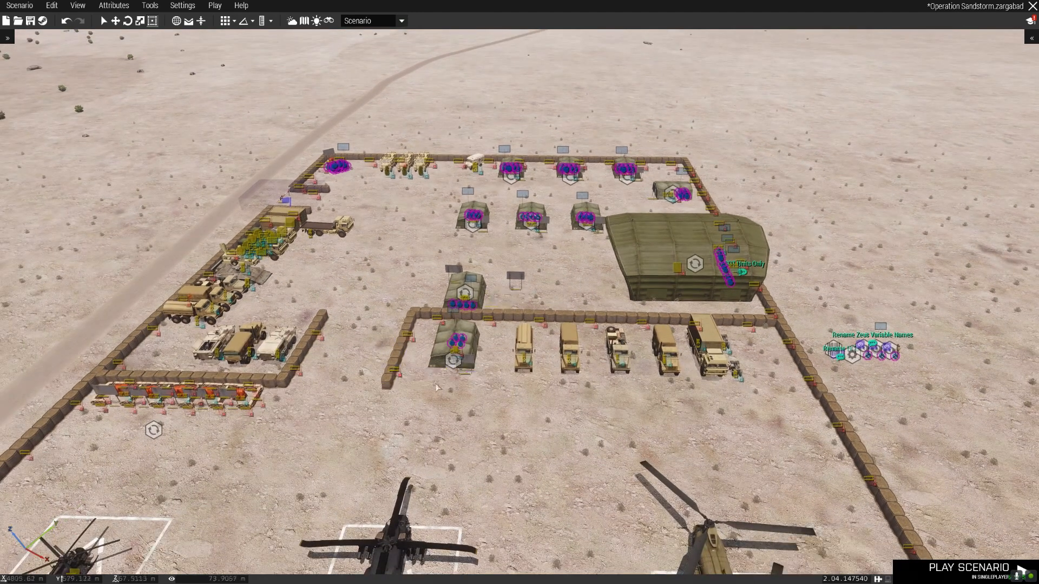
pyautogui.moveTo(551, 254); pyautogui.dragTo(454, 359, button='right')
# Examine the attributes of the Any Player trigger on the town street beside the parked red car.
pyautogui.scroll(-5, 555, 264)
pyautogui.scroll(-4, 547, 265)
pyautogui.scroll(3, 548, 266)
pyautogui.press('w')
pyautogui.press('w')
pyautogui.scroll(-8, 454, 360)
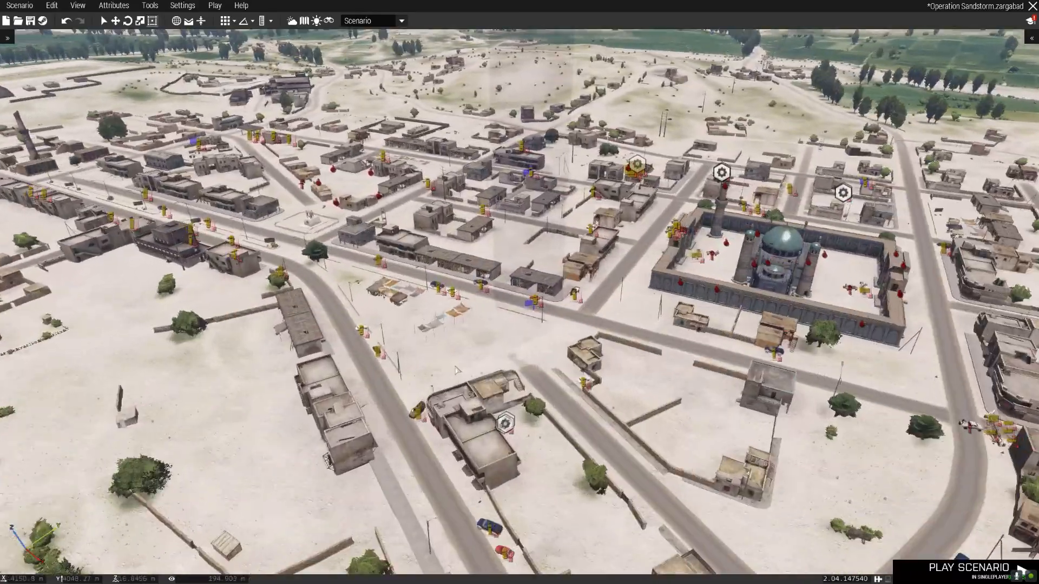
pyautogui.scroll(-6, 484, 377)
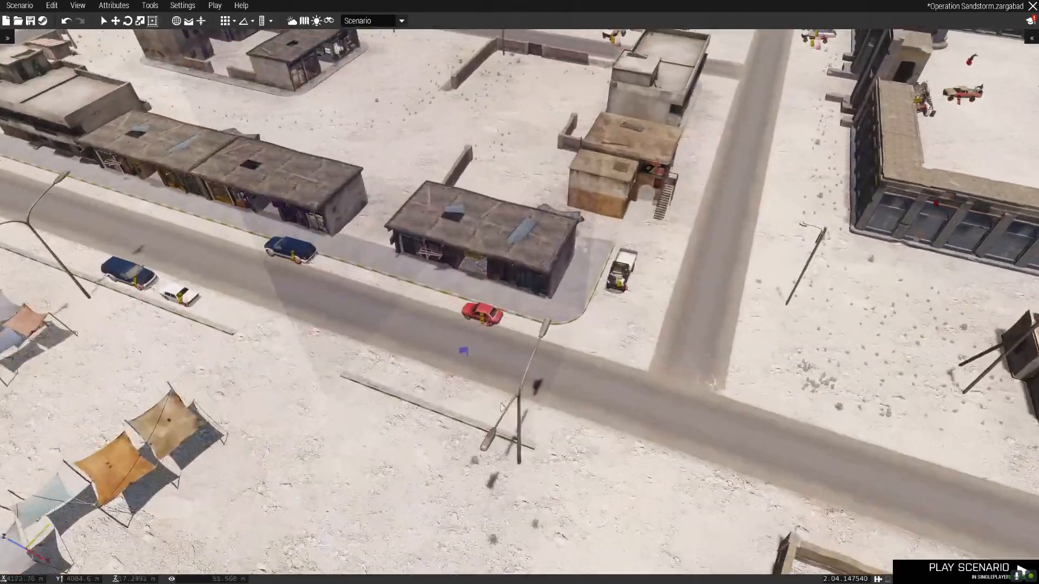
pyautogui.scroll(6, 501, 402)
pyautogui.moveTo(494, 405); pyautogui.dragTo(437, 382, button='right')
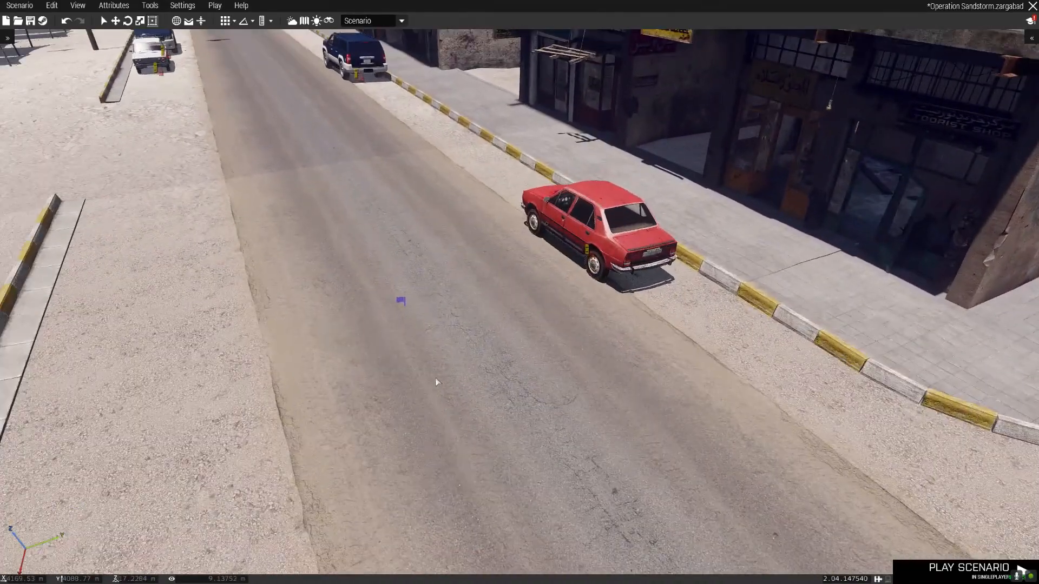
pyautogui.press('s')
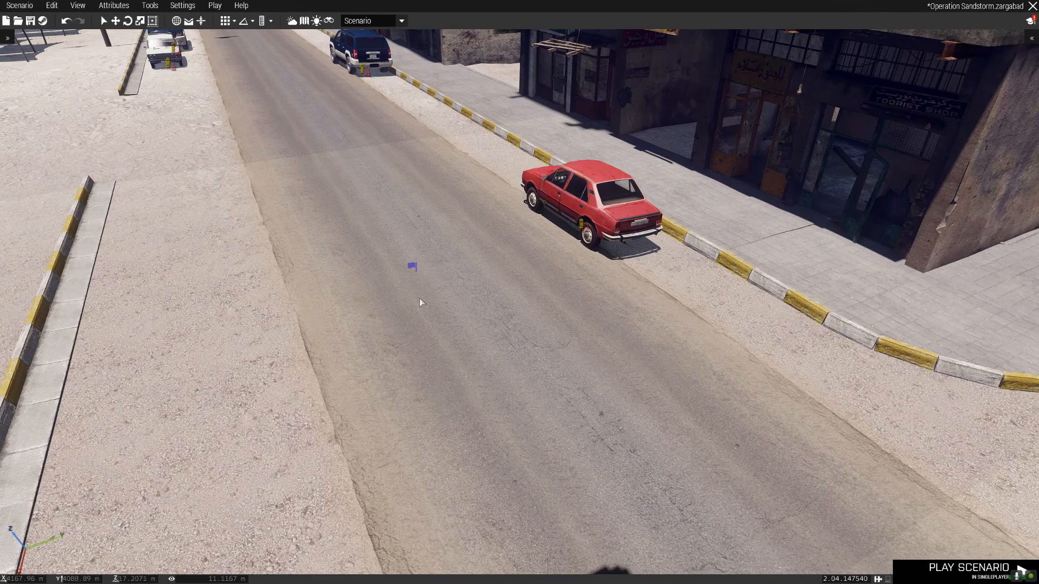
pyautogui.moveTo(488, 256); pyautogui.dragTo(481, 253, button='right')
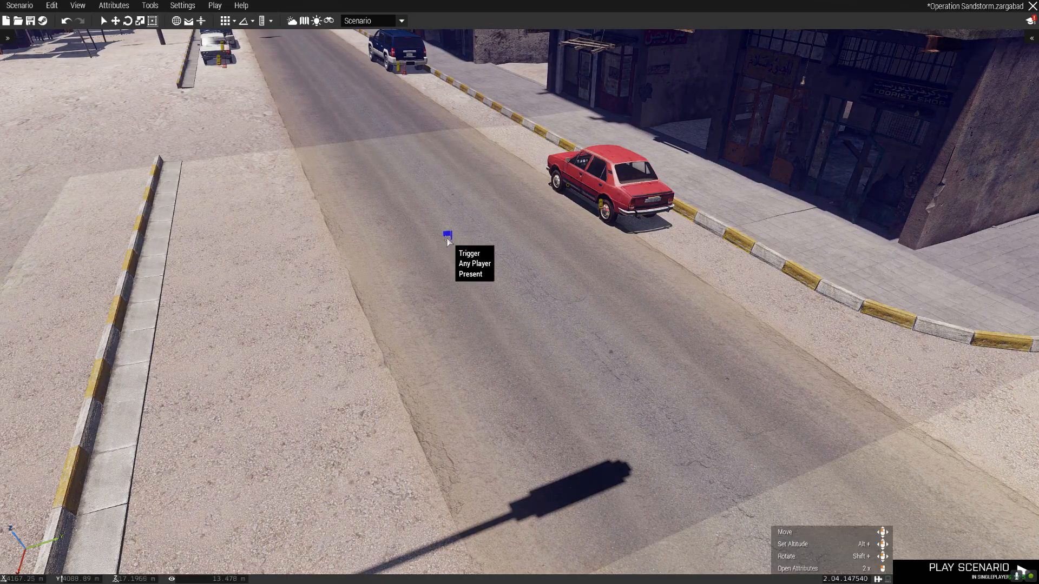
pyautogui.press('s')
pyautogui.moveTo(453, 242)
pyautogui.mouseDown(button='right')
pyautogui.moveTo(474, 188)
pyautogui.moveTo(457, 85)
pyautogui.moveTo(441, 240)
pyautogui.mouseUp(button='right')
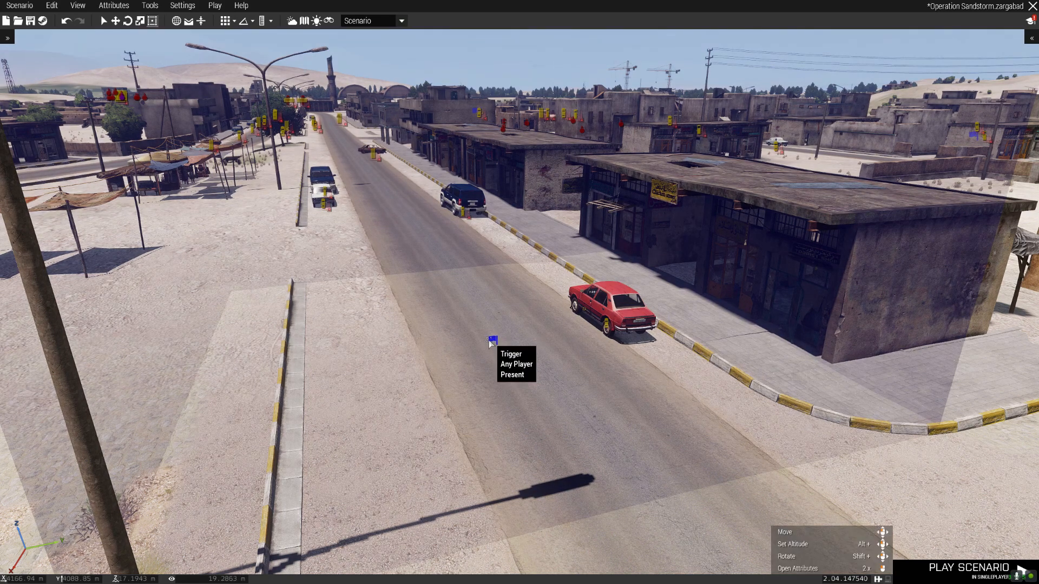
pyautogui.doubleClick(490, 340)
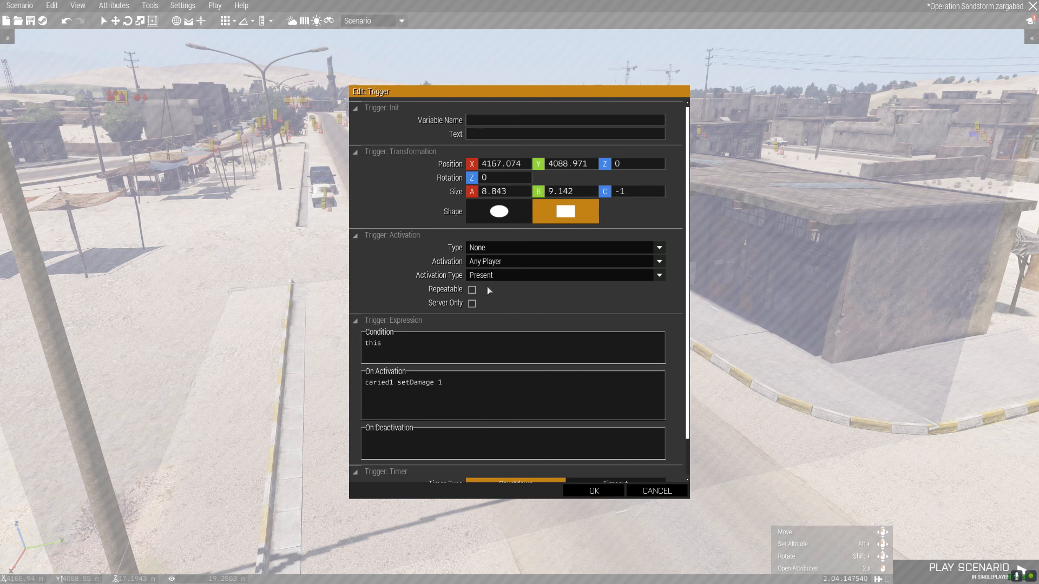
pyautogui.doubleClick(619, 193)
pyautogui.press('Return')
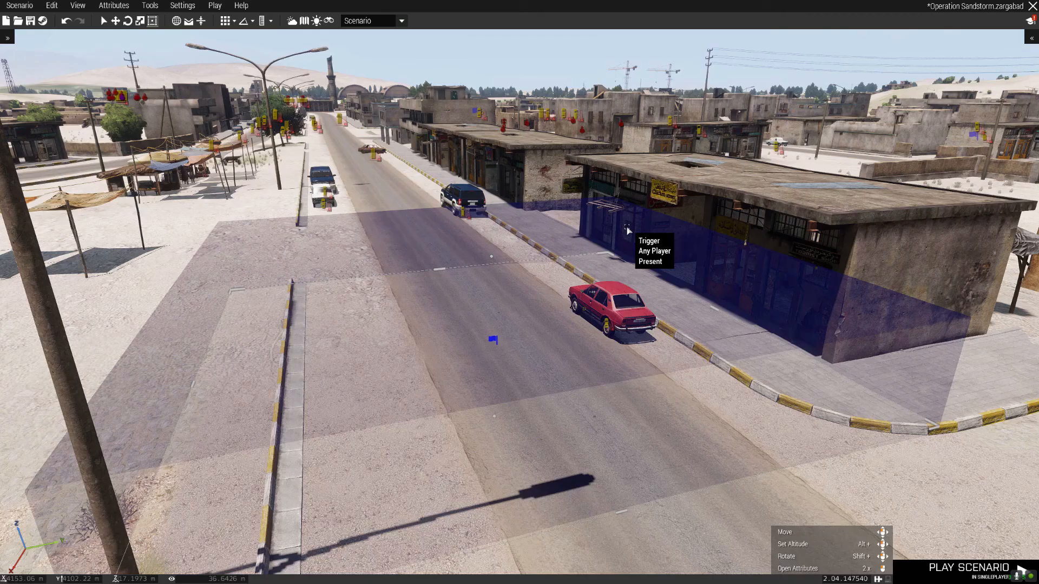
pyautogui.click(420, 429)
# Survey the town from above, looking over the streets, the mosque compound and the placed units.
pyautogui.moveTo(459, 411)
pyautogui.mouseDown(button='right')
pyautogui.moveTo(508, 355)
pyautogui.moveTo(477, 352)
pyautogui.moveTo(632, 352)
pyautogui.moveTo(556, 382)
pyautogui.moveTo(649, 395)
pyautogui.moveTo(634, 414)
pyautogui.moveTo(542, 418)
pyautogui.moveTo(552, 418)
pyautogui.moveTo(524, 401)
pyautogui.moveTo(555, 361)
pyautogui.mouseUp(button='right')
pyautogui.press('w')
pyautogui.press('w')
pyautogui.press('s')
pyautogui.press('q')
pyautogui.press('s')
pyautogui.press('s')
pyautogui.press('q')
pyautogui.press('d')
pyautogui.press('s')
pyautogui.press('w')
pyautogui.press('w')
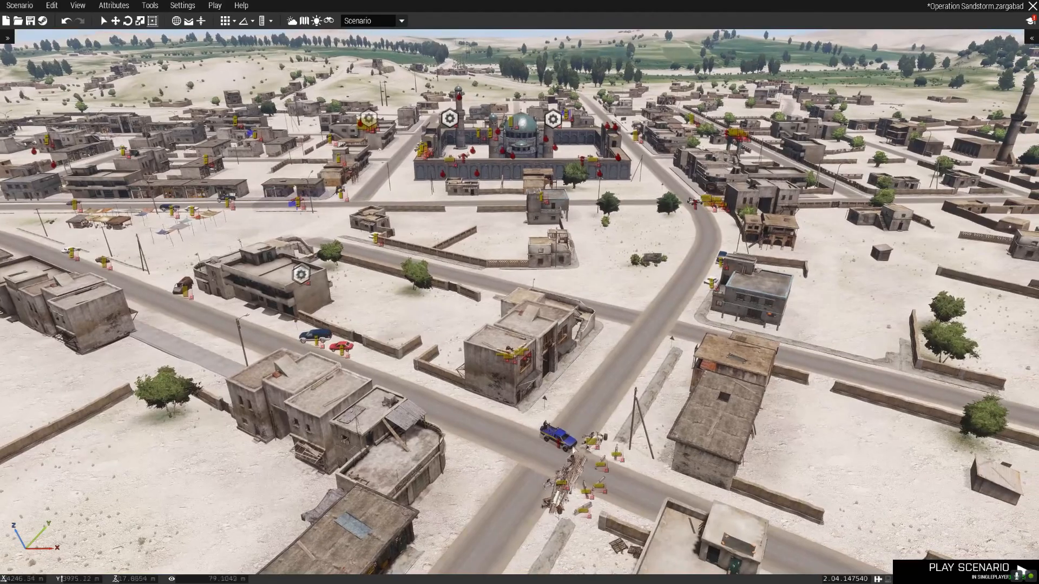
pyautogui.scroll(-2, 561, 442)
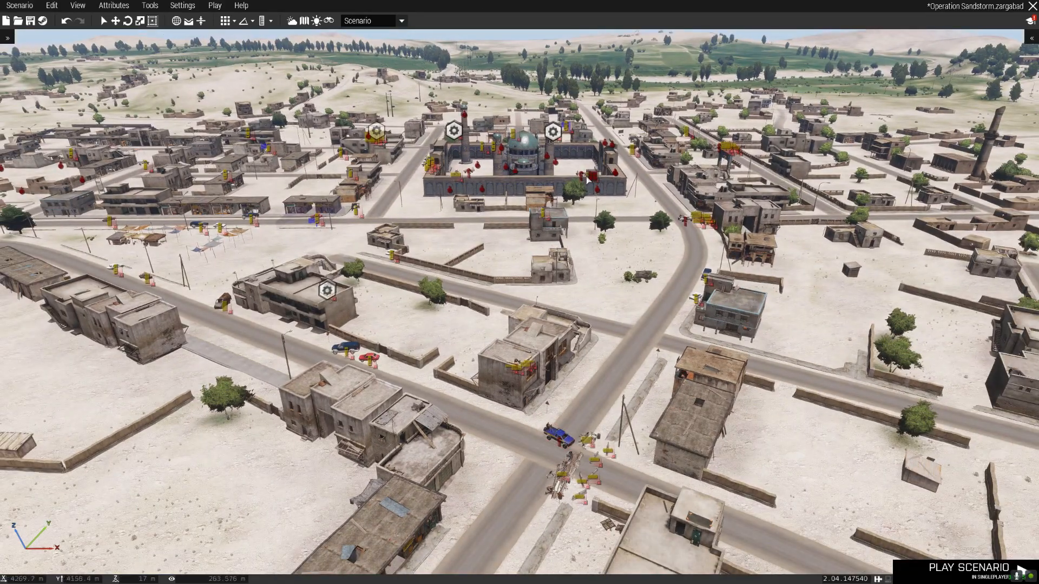
# Examine the roadblock at the crossroads from street level, including its junk barricades, concrete barriers and blue Hilux.
pyautogui.moveTo(582, 226); pyautogui.dragTo(533, 351, button='right')
pyautogui.scroll(8, 533, 352)
pyautogui.moveTo(552, 399); pyautogui.dragTo(454, 369, button='right')
pyautogui.scroll(-2, 467, 371)
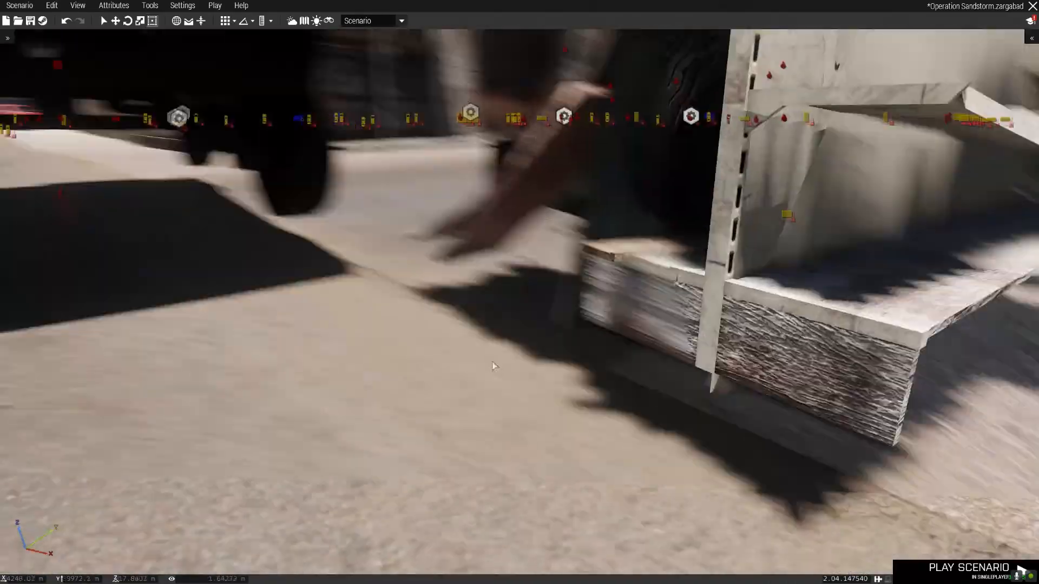
pyautogui.scroll(-4, 465, 366)
pyautogui.press('s')
pyautogui.press('w')
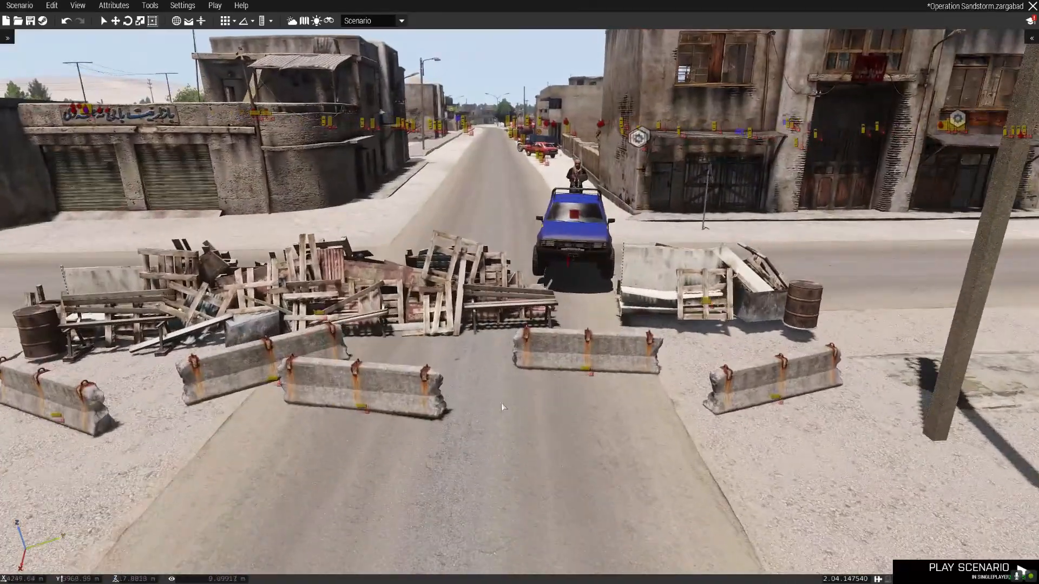
pyautogui.press('a')
pyautogui.press('d')
pyautogui.moveTo(622, 385); pyautogui.dragTo(594, 383, button='right')
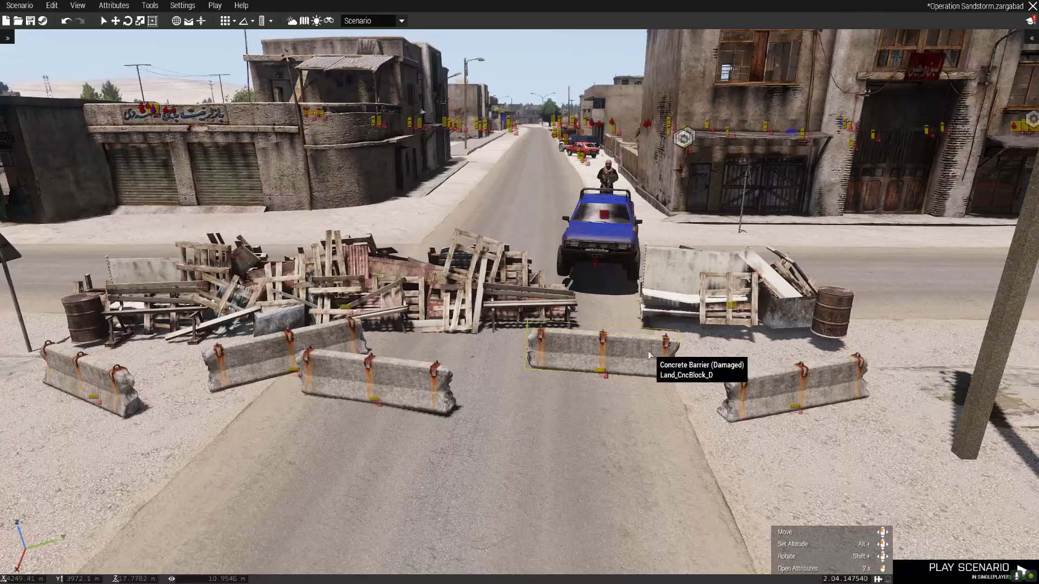
# Hide the editor interface, lower the short junk barricade with the rusty barrel onto the ground, and show the interface again.
pyautogui.press('BackSpace')
pyautogui.press('w')
pyautogui.press('d')
pyautogui.moveTo(649, 355); pyautogui.dragTo(555, 382, button='right')
pyautogui.press('s')
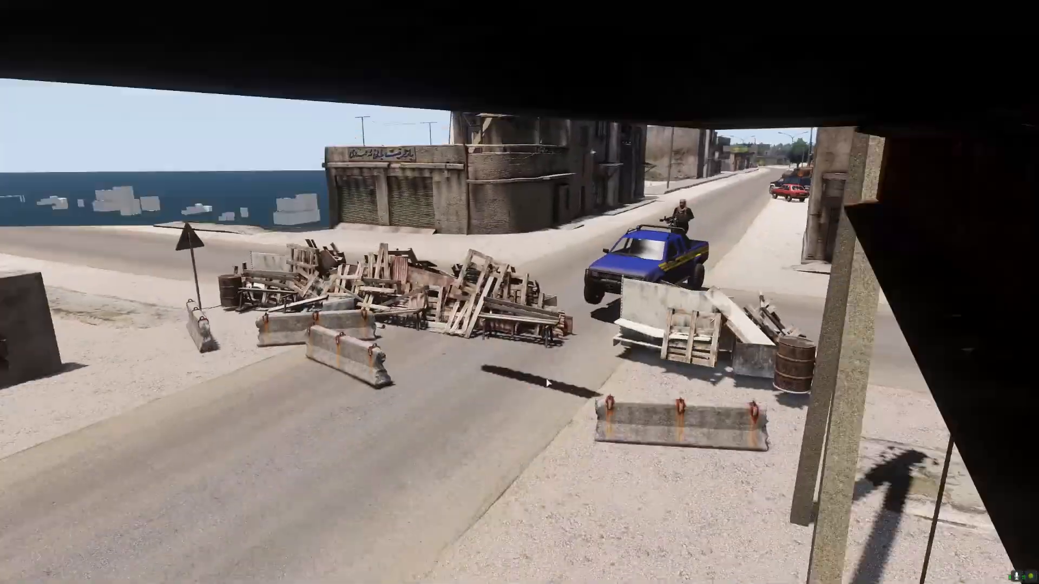
pyautogui.press('w')
pyautogui.scroll(3, 555, 380)
pyautogui.scroll(-2, 510, 415)
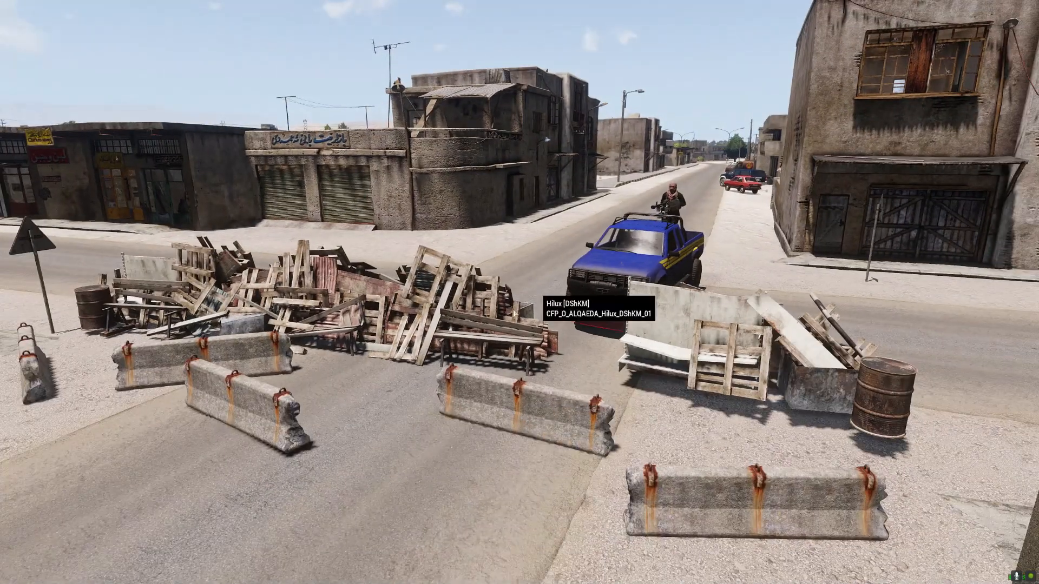
pyautogui.moveTo(747, 368); pyautogui.dragTo(745, 384)
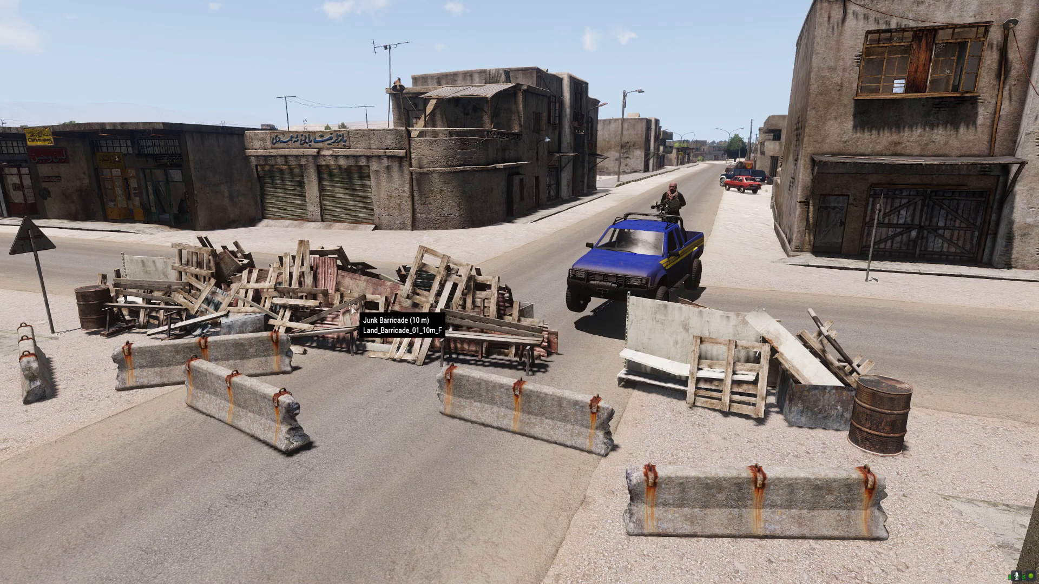
pyautogui.scroll(5, 385, 313)
pyautogui.scroll(-6, 379, 315)
pyautogui.moveTo(376, 316); pyautogui.dragTo(420, 315, button='right')
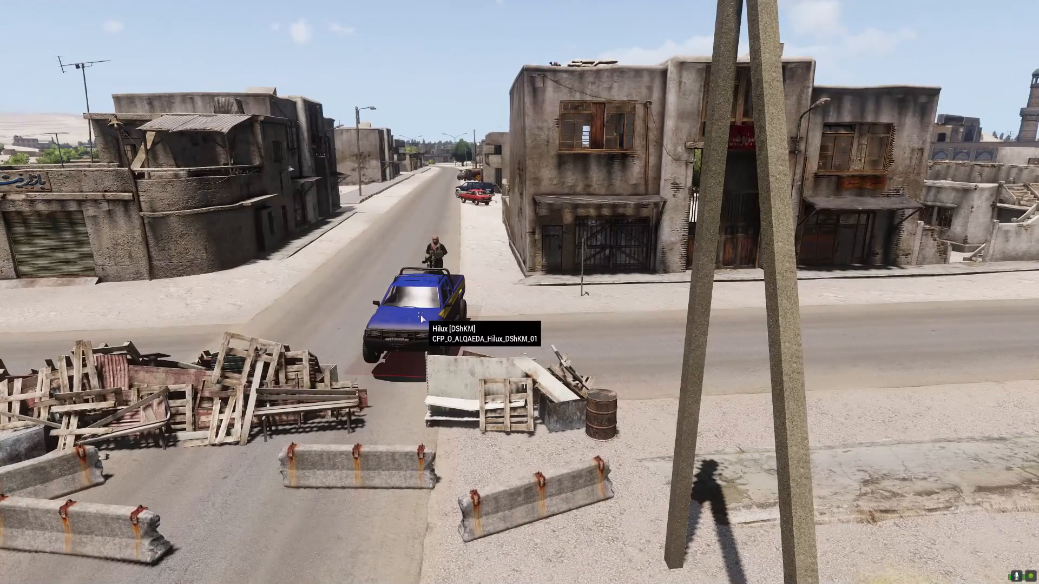
pyautogui.press('BackSpace')
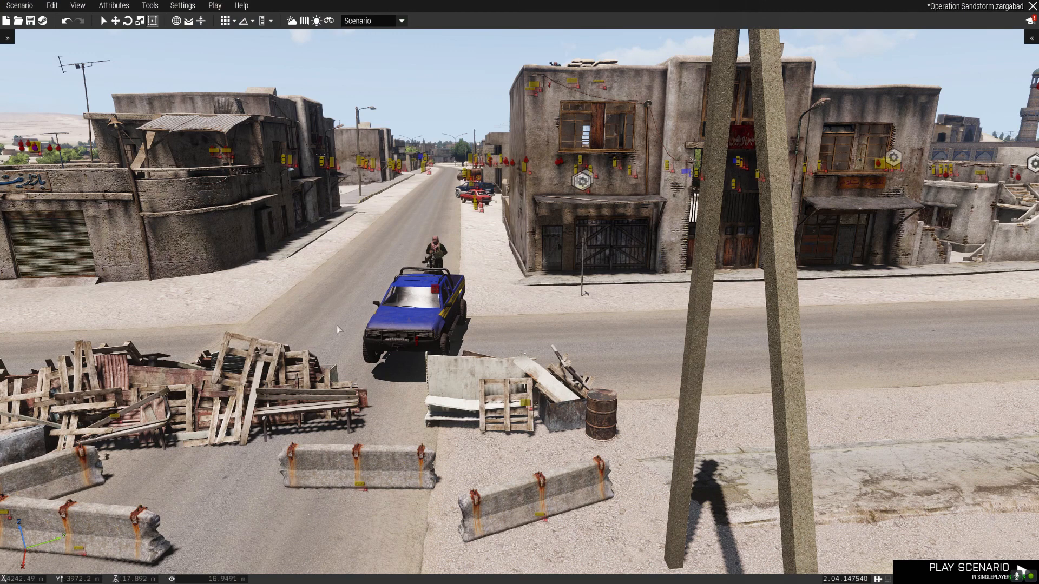
# Select the roadblock's Hilux [DShKM] and focus the view on the last Hilux [DShKM] in the entity list.
pyautogui.moveTo(432, 309)
pyautogui.mouseDown(button='right')
pyautogui.moveTo(411, 312)
pyautogui.moveTo(421, 312)
pyautogui.mouseUp(button='right')
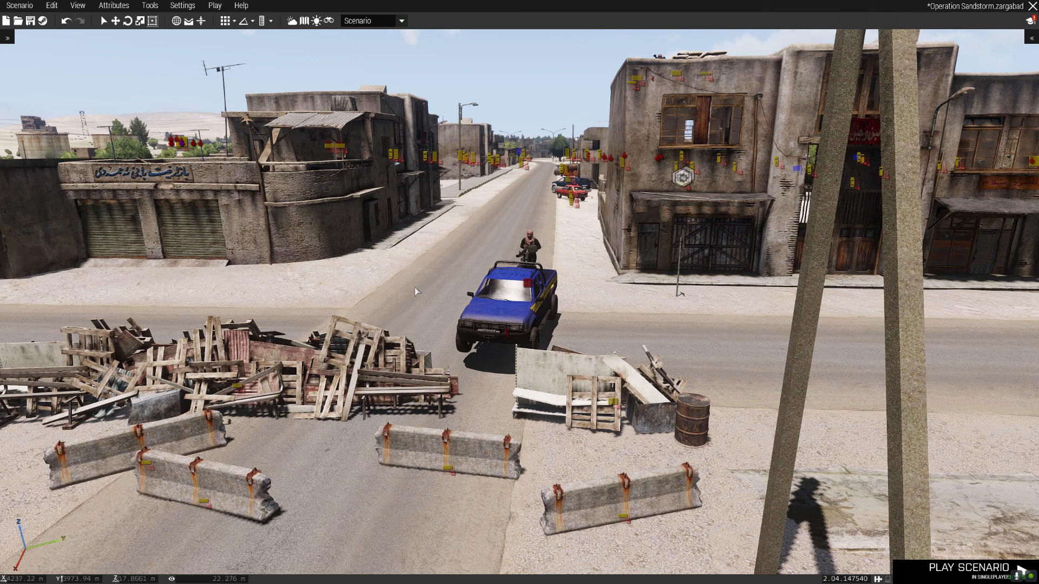
pyautogui.click(497, 309)
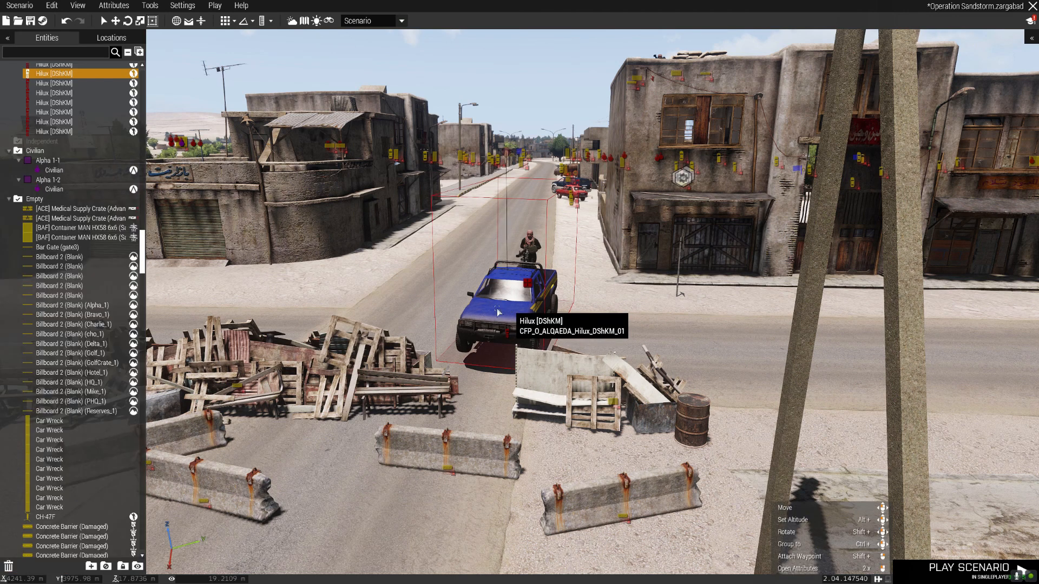
pyautogui.doubleClick(66, 132)
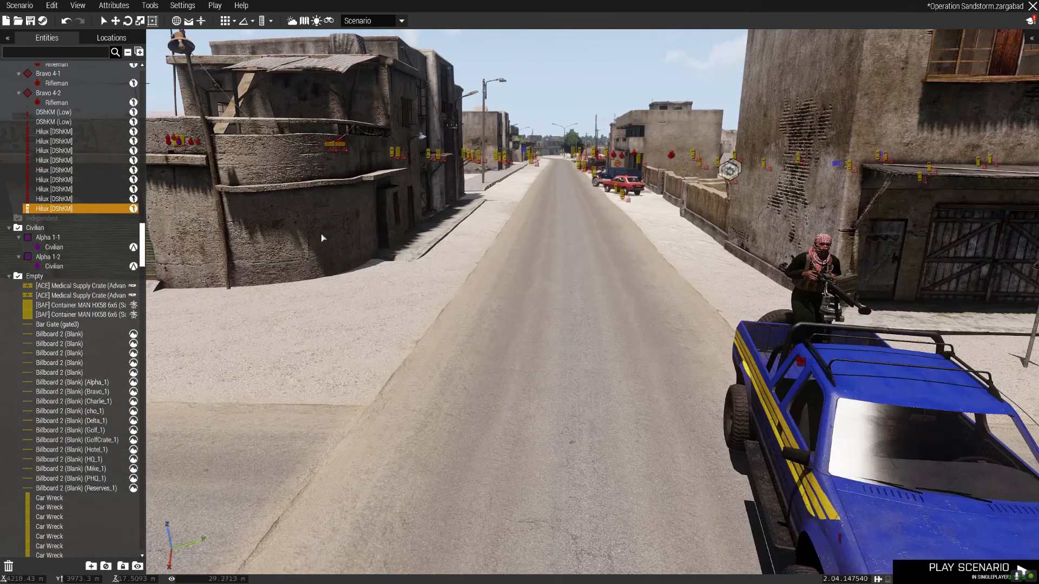
pyautogui.scroll(-2, 340, 251)
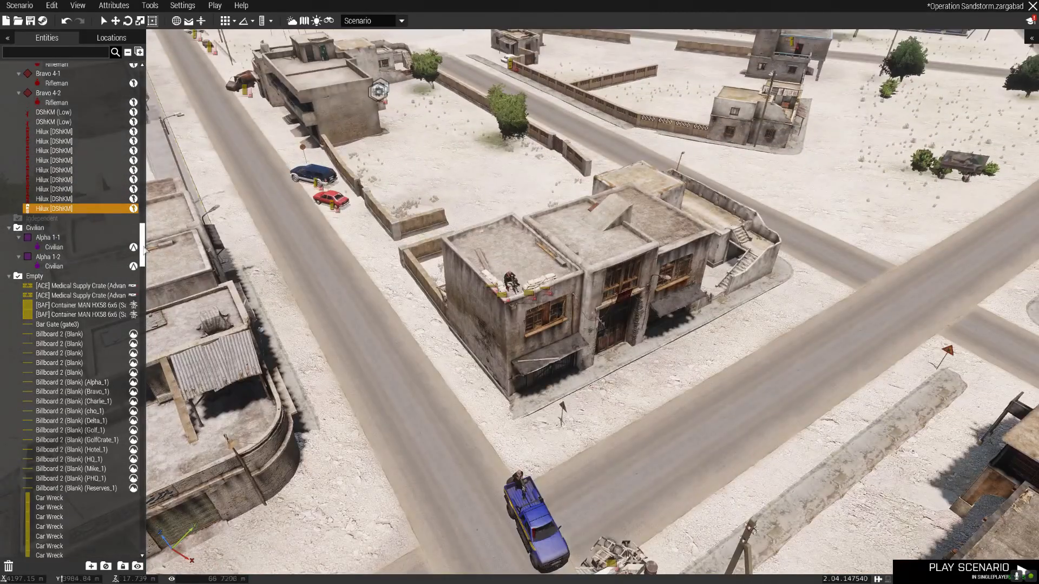
# Try deleting all OPFOR groups and vehicles, from Alpha 1-1 through the last Hilux [DShKM], and undo the deletion.
pyautogui.scroll(10, 130, 227)
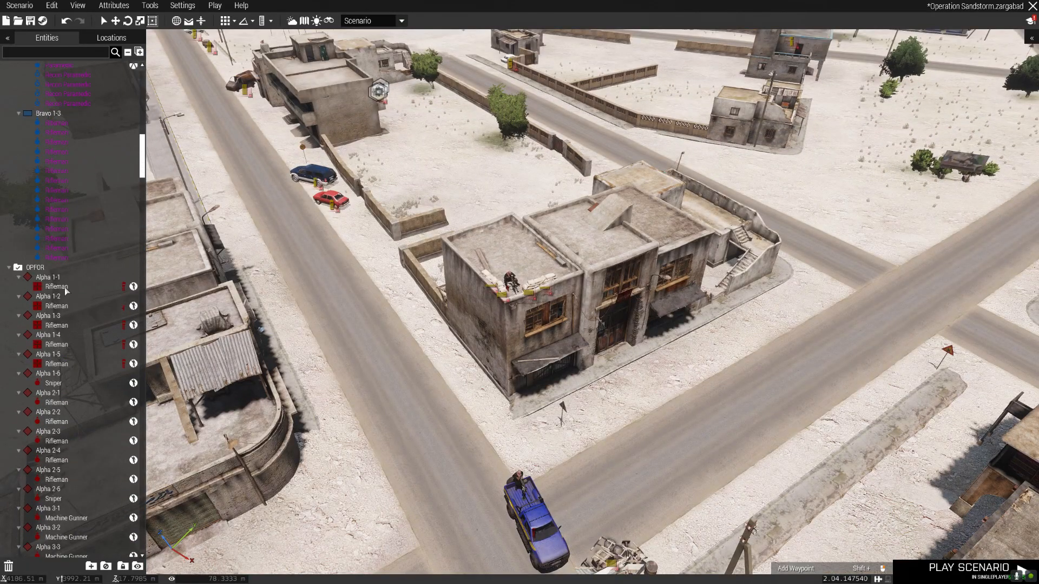
pyautogui.keyDown('shift'); pyautogui.click(67, 279); pyautogui.keyUp('shift')
pyautogui.press('w')
pyautogui.moveTo(590, 171); pyautogui.dragTo(576, 176, button='right')
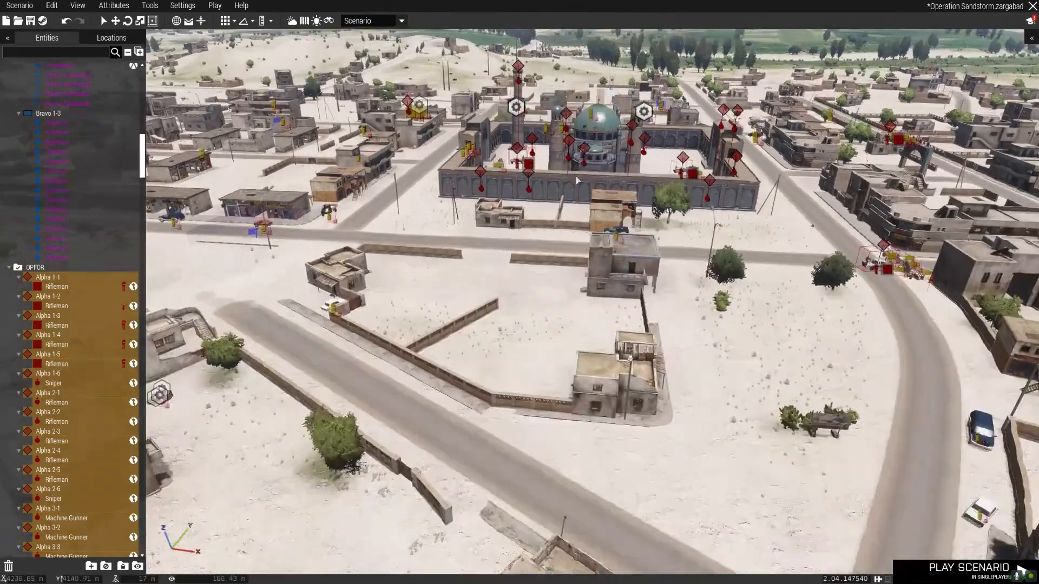
pyautogui.press('w')
pyautogui.press('a')
pyautogui.scroll(3, 480, 424)
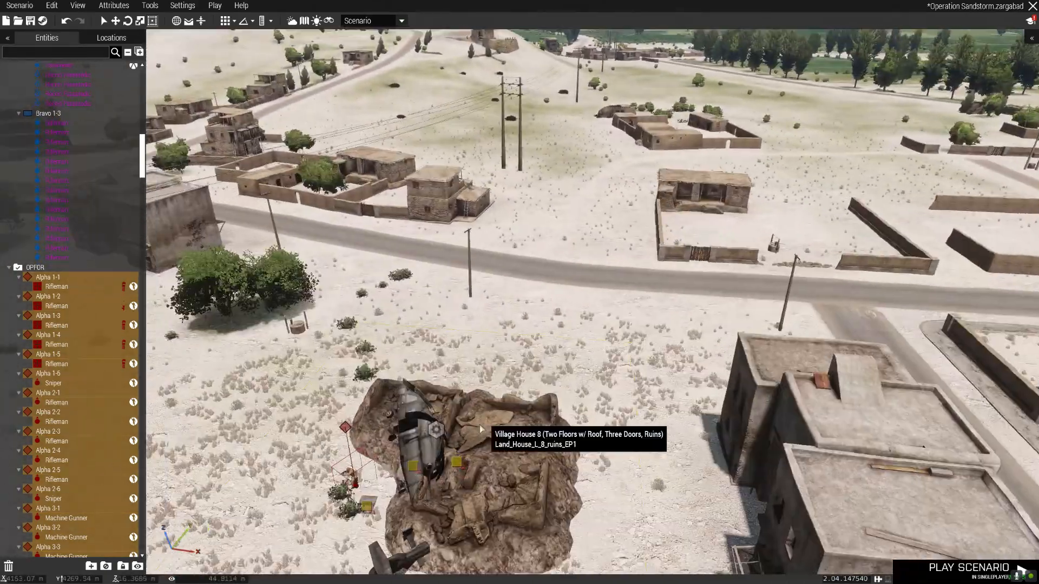
pyautogui.press('a')
pyautogui.scroll(2, 480, 424)
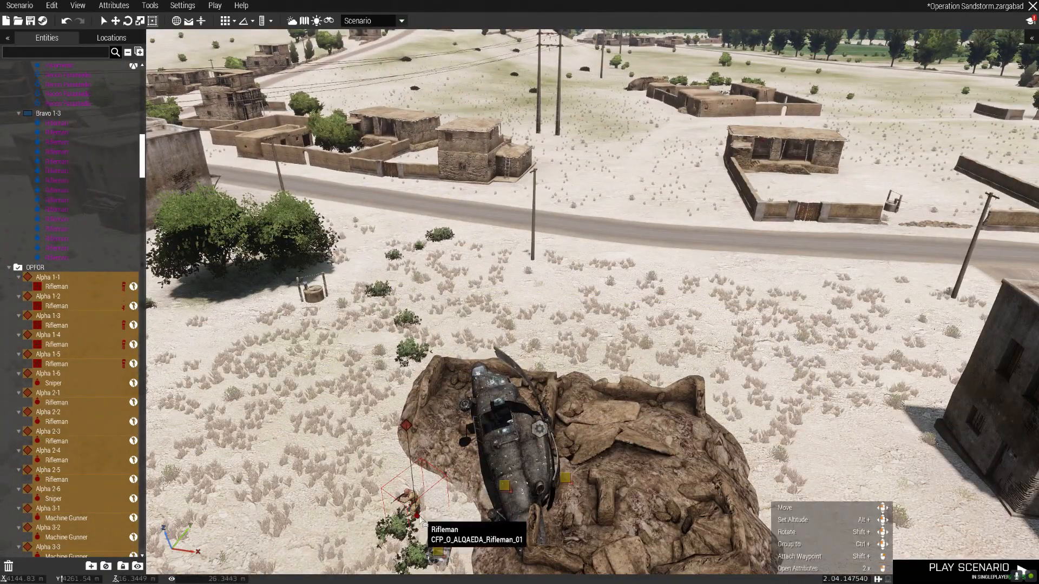
pyautogui.press('s')
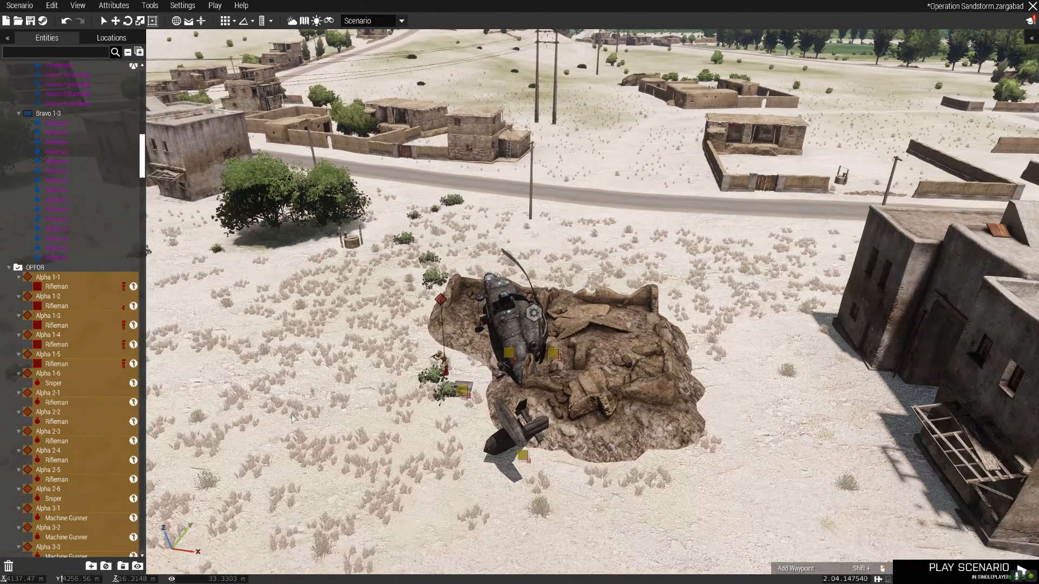
pyautogui.press('Delete')
pyautogui.hotkey('ctrl', 'z')
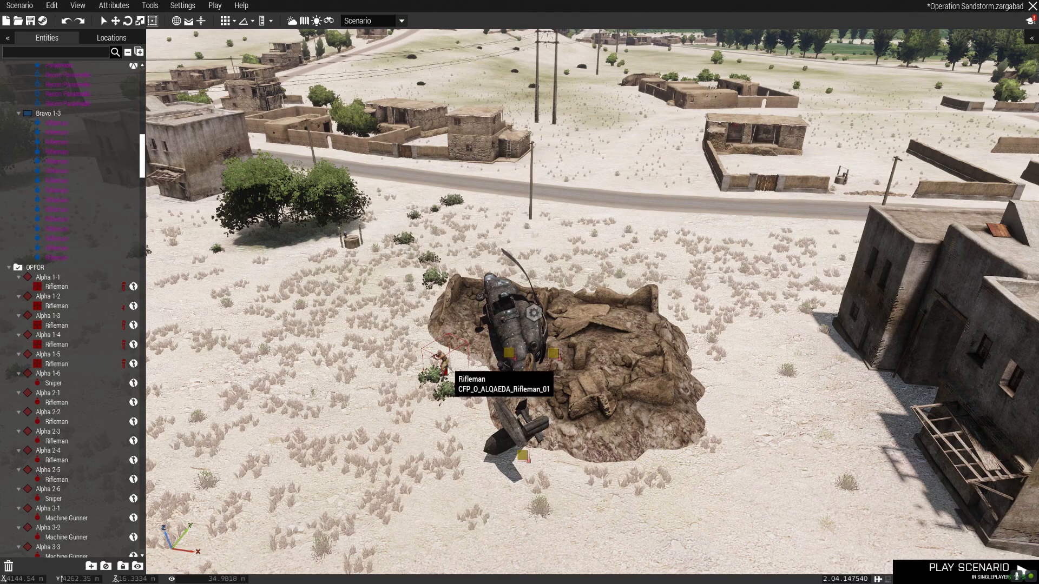
# Review the ACE options of the Rifleman beside the crashed helicopter and close the attributes without changes.
pyautogui.scroll(5, 444, 336)
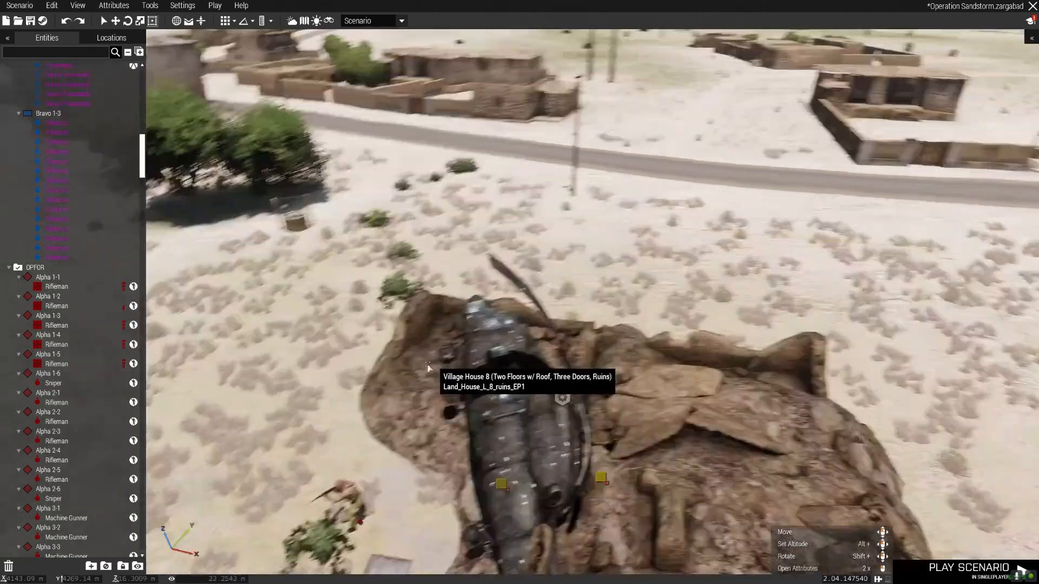
pyautogui.doubleClick(251, 482)
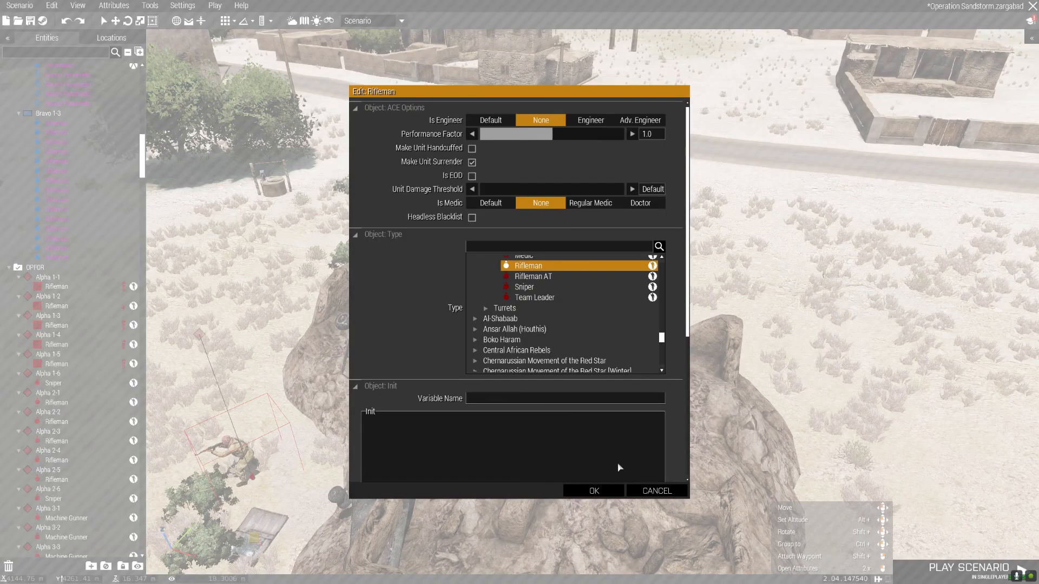
pyautogui.click(652, 491)
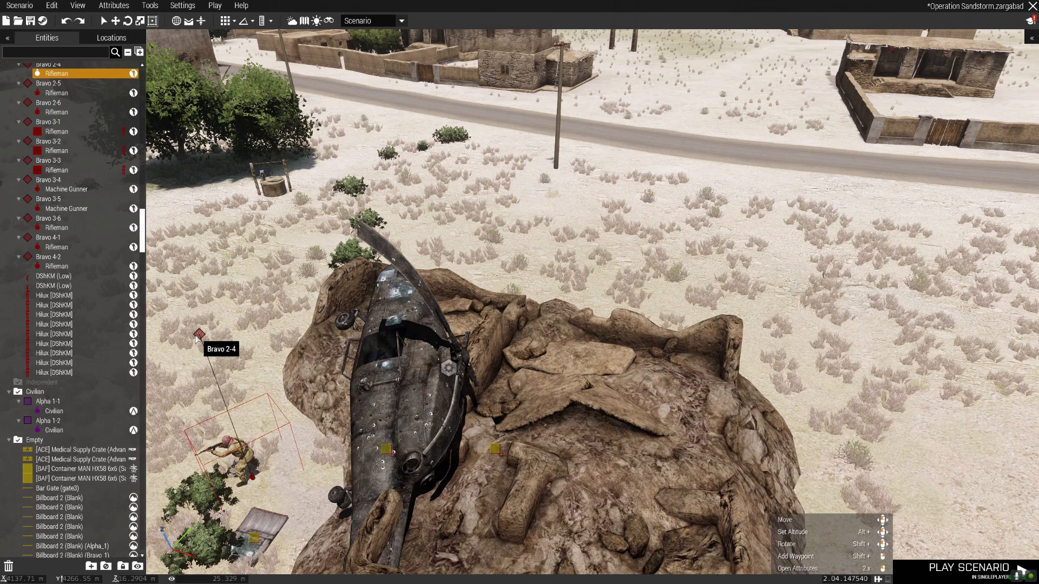
# Delete all OPFOR groups and vehicles except the Bravo 2-4 Rifleman at the helicopter crash site.
pyautogui.scroll(2, 97, 229)
pyautogui.click(65, 412)
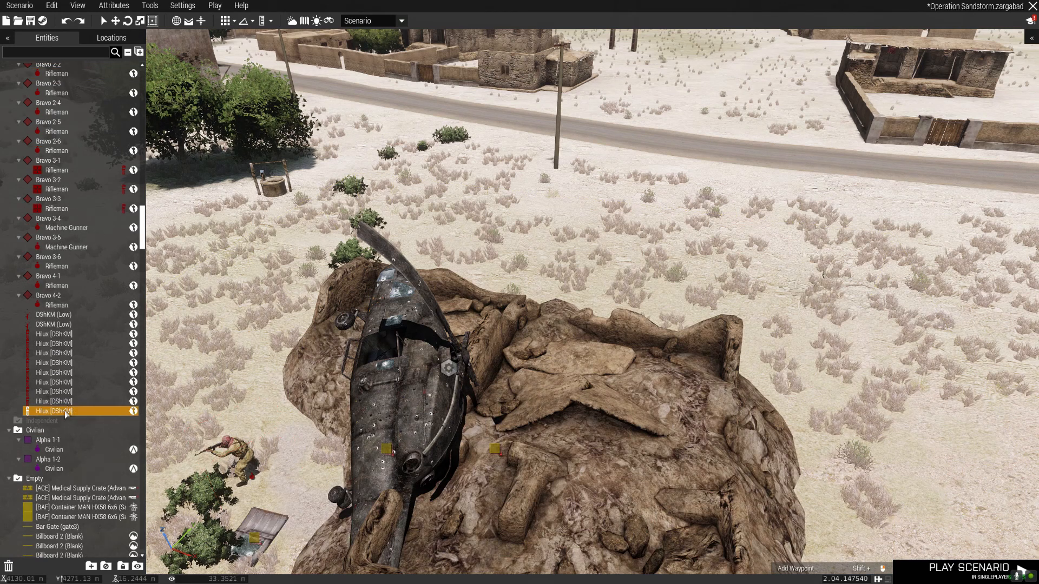
pyautogui.scroll(15, 81, 304)
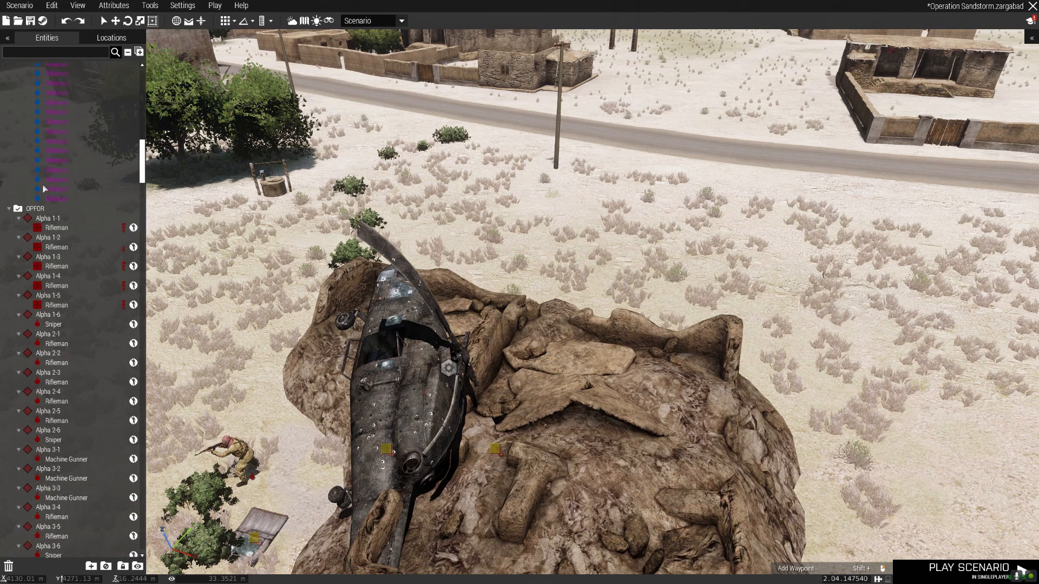
pyautogui.keyDown('shift'); pyautogui.click(57, 219); pyautogui.keyUp('shift')
pyautogui.scroll(-6, 103, 371)
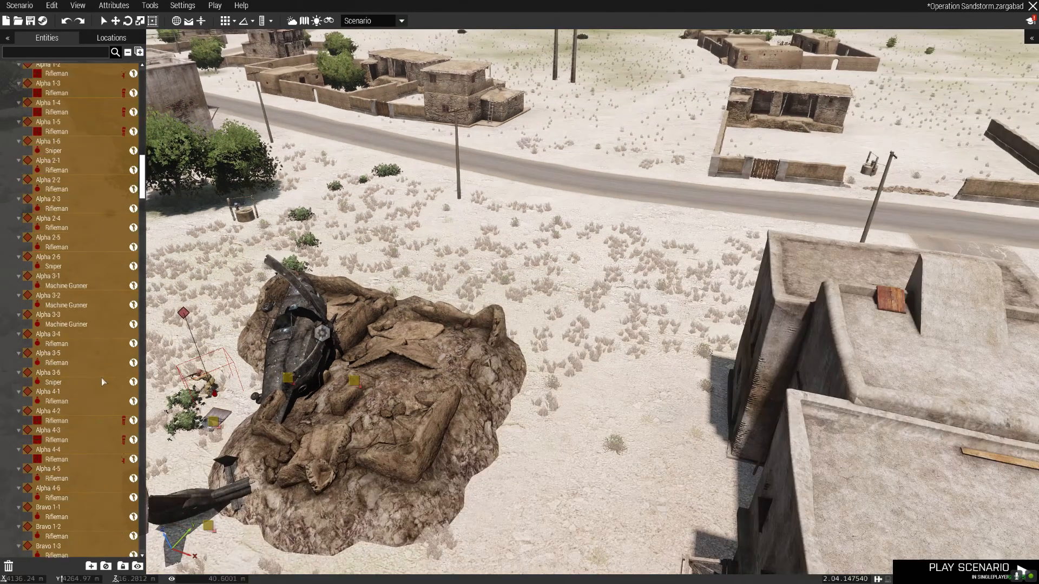
pyautogui.scroll(-7, 92, 387)
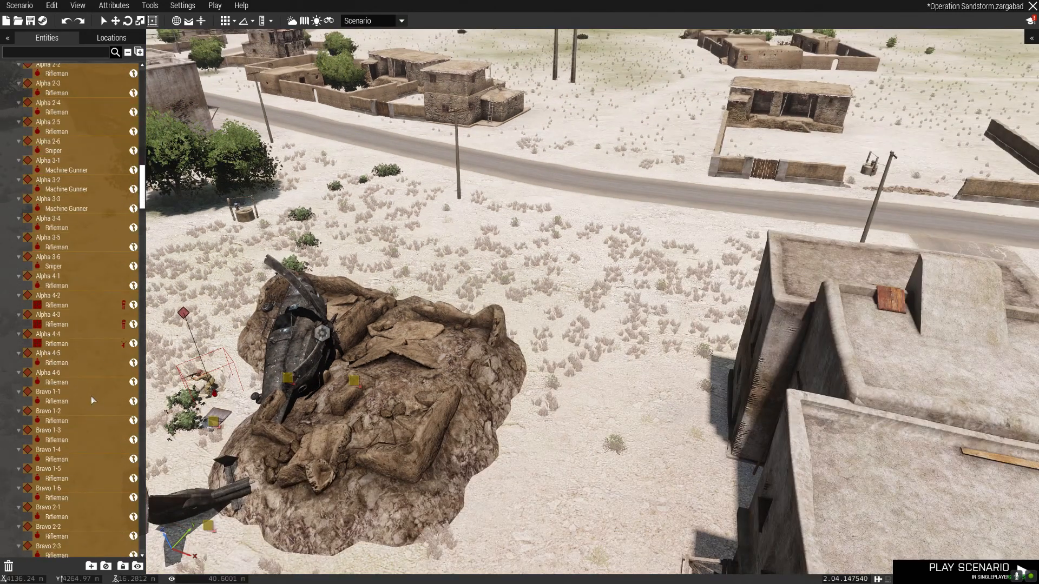
pyautogui.scroll(-2, 69, 471)
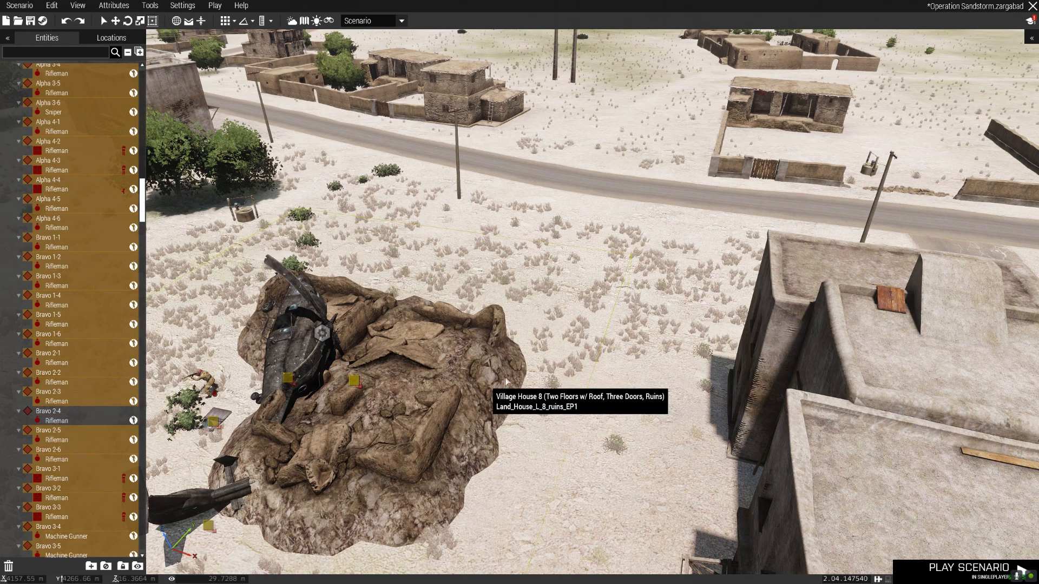
pyautogui.click(594, 366)
# Survey the town from above and use the map to move the view back to the desert base.
pyautogui.press('s')
pyautogui.moveTo(594, 363); pyautogui.dragTo(487, 346, button='right')
pyautogui.press('e')
pyautogui.press('d')
pyautogui.press('s')
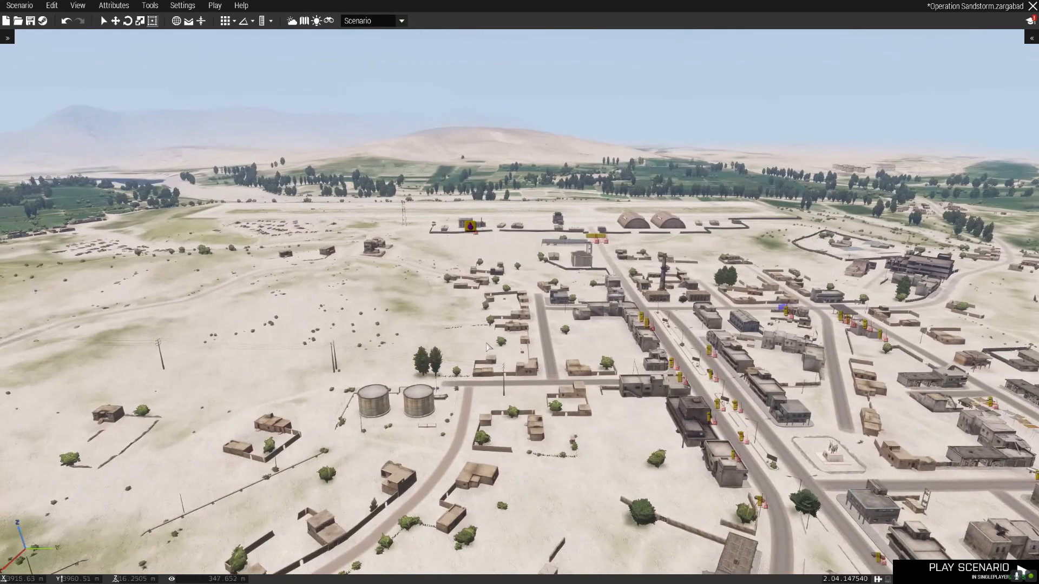
pyautogui.press('m')
pyautogui.press('m')
pyautogui.hotkey('alt', 'Tab')
pyautogui.moveTo(667, 93); pyautogui.dragTo(593, 75)
pyautogui.moveTo(569, 528); pyautogui.dragTo(481, 373, button='right')
pyautogui.press('w')
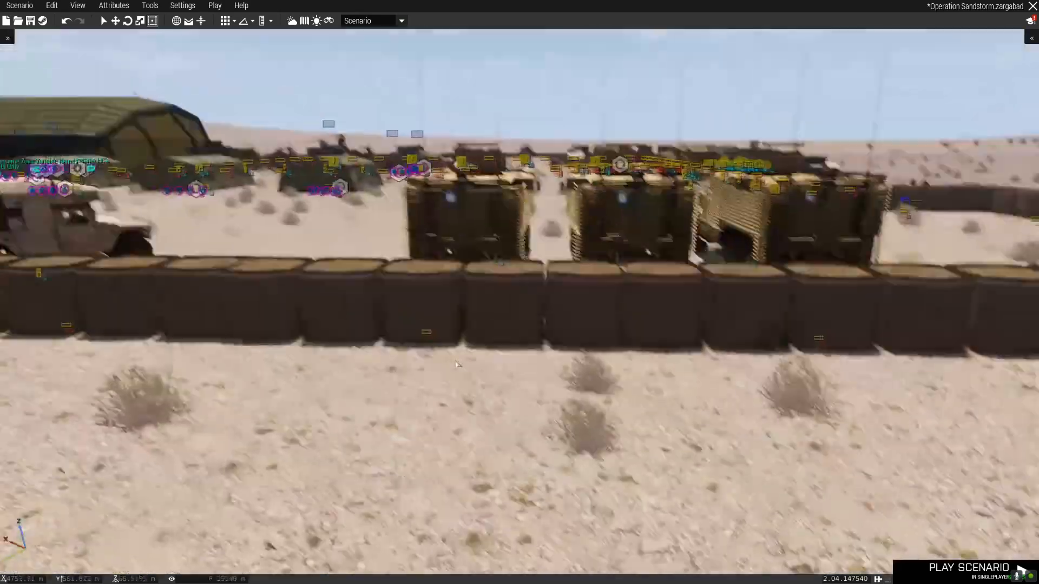
# Examine the base layout from above, covering the tents, hangar, vehicle rows, helipads and the gate.
pyautogui.press('s')
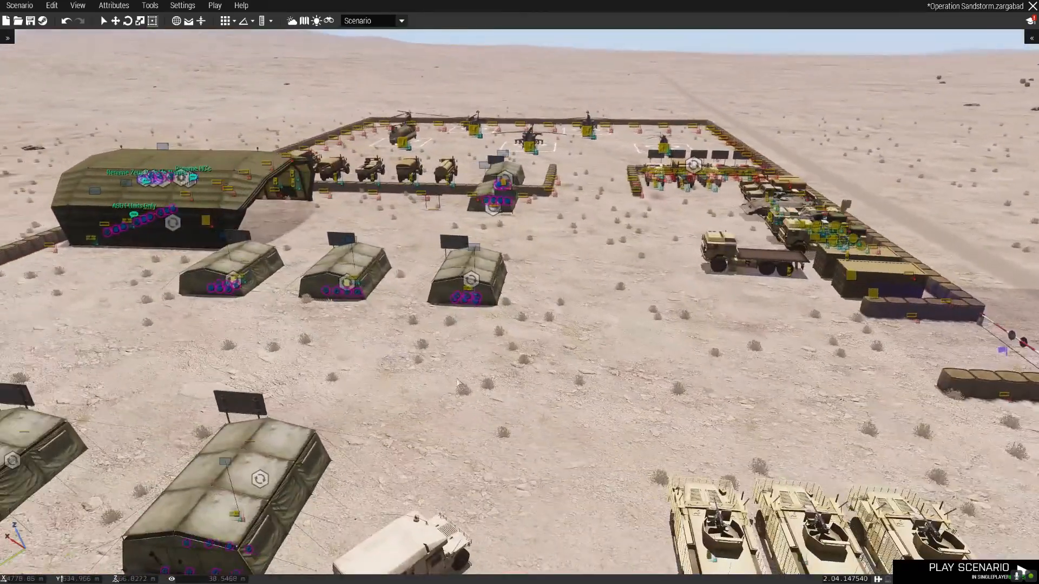
pyautogui.press('w')
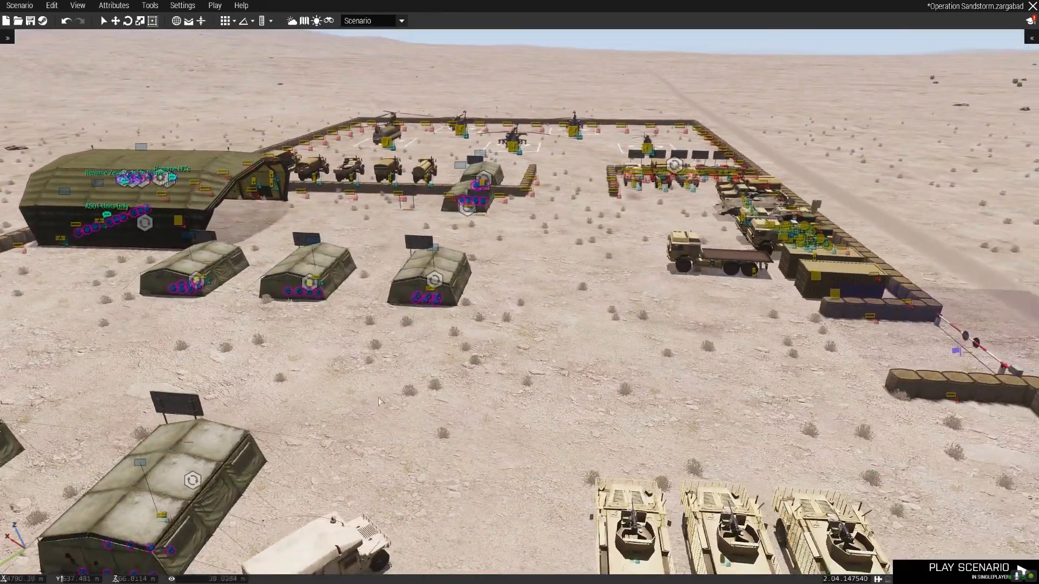
pyautogui.press('w')
pyautogui.moveTo(386, 342); pyautogui.dragTo(633, 297, button='right')
pyautogui.press('s')
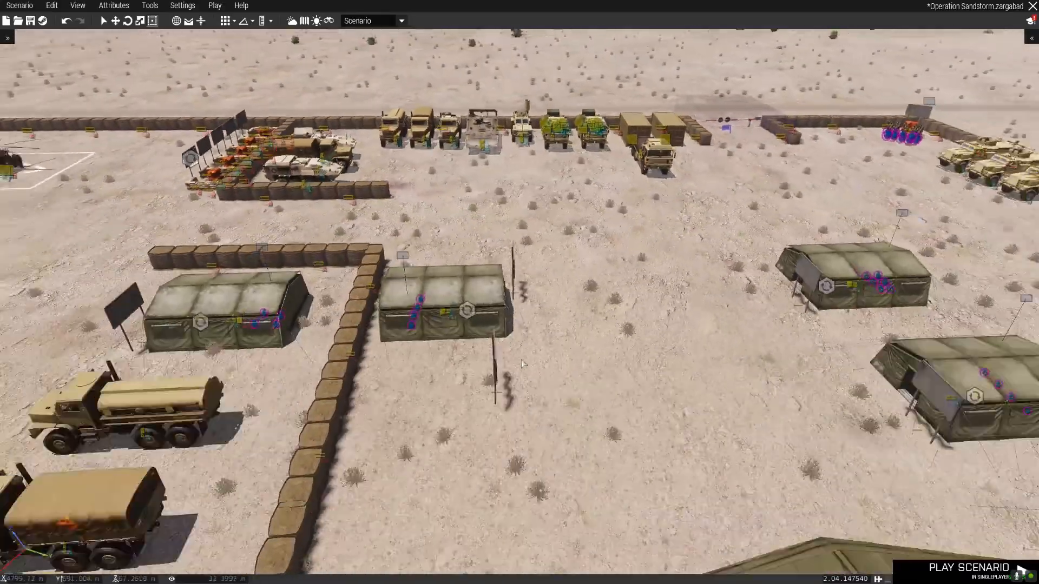
pyautogui.press('s')
pyautogui.press('a')
pyautogui.moveTo(516, 357); pyautogui.dragTo(648, 371, button='right')
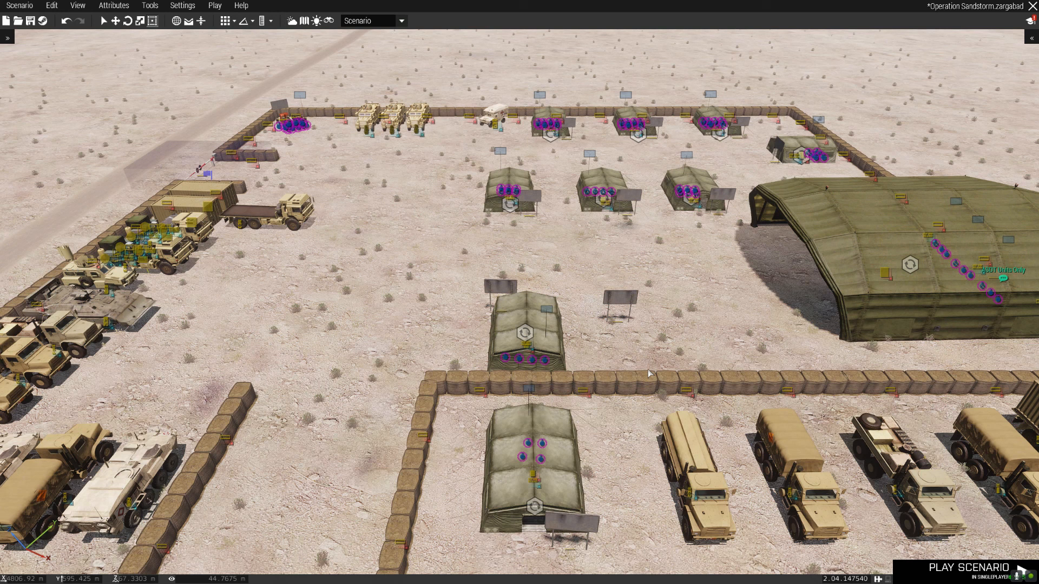
# Review the Nemmera's ACE repair options and the init script of the GolfCrate_1 billboard, leaving both unchanged.
pyautogui.doubleClick(127, 306)
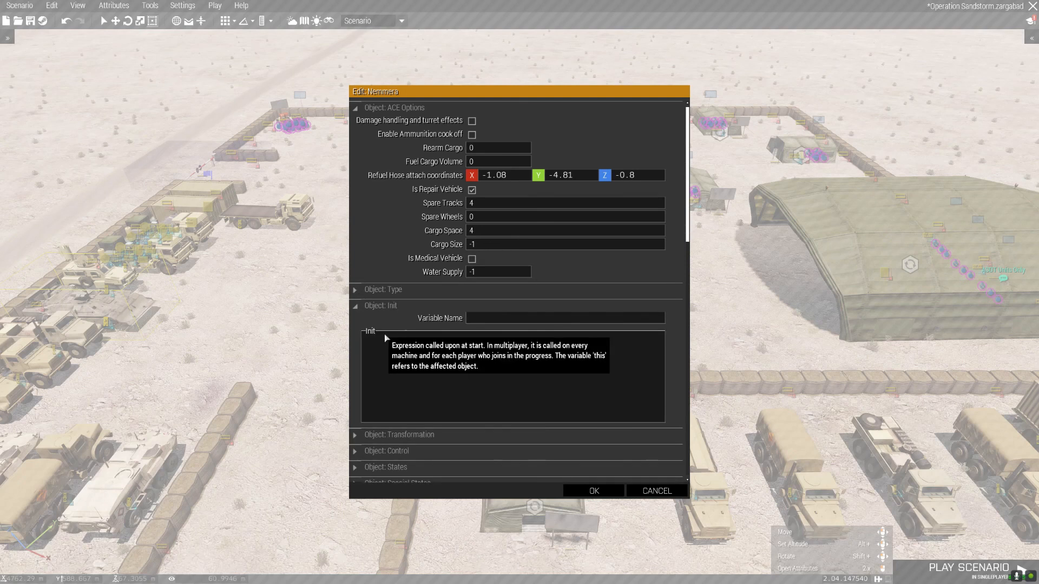
pyautogui.click(613, 488)
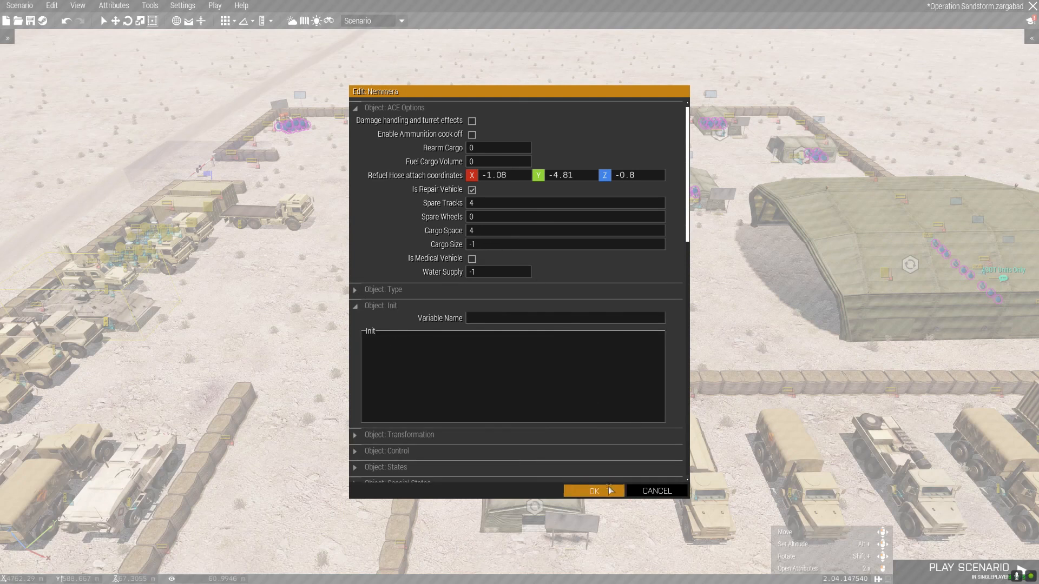
pyautogui.doubleClick(614, 305)
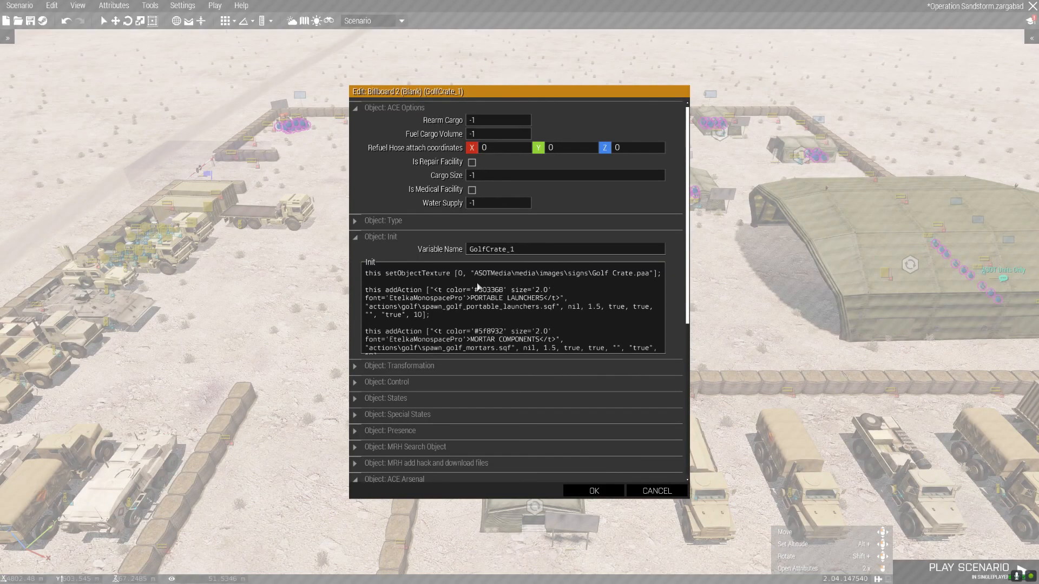
pyautogui.moveTo(365, 329); pyautogui.dragTo(367, 286)
pyautogui.click(439, 309)
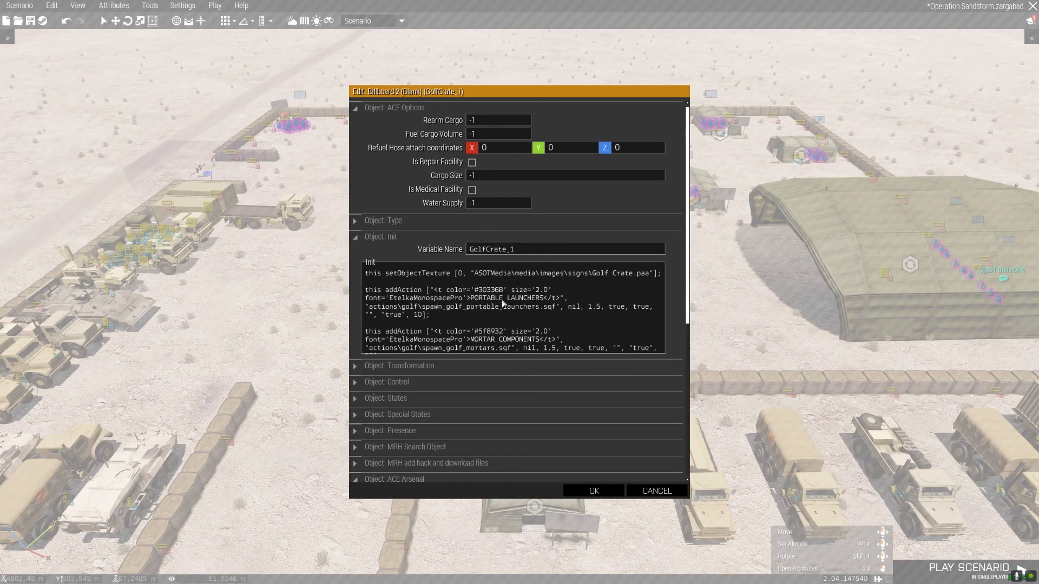
pyautogui.click(604, 490)
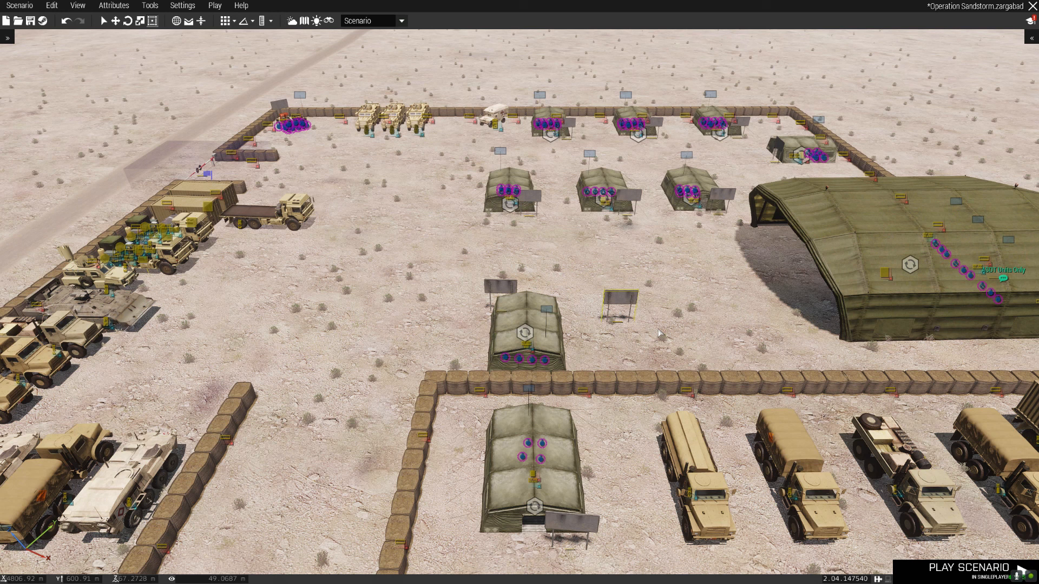
pyautogui.press('d')
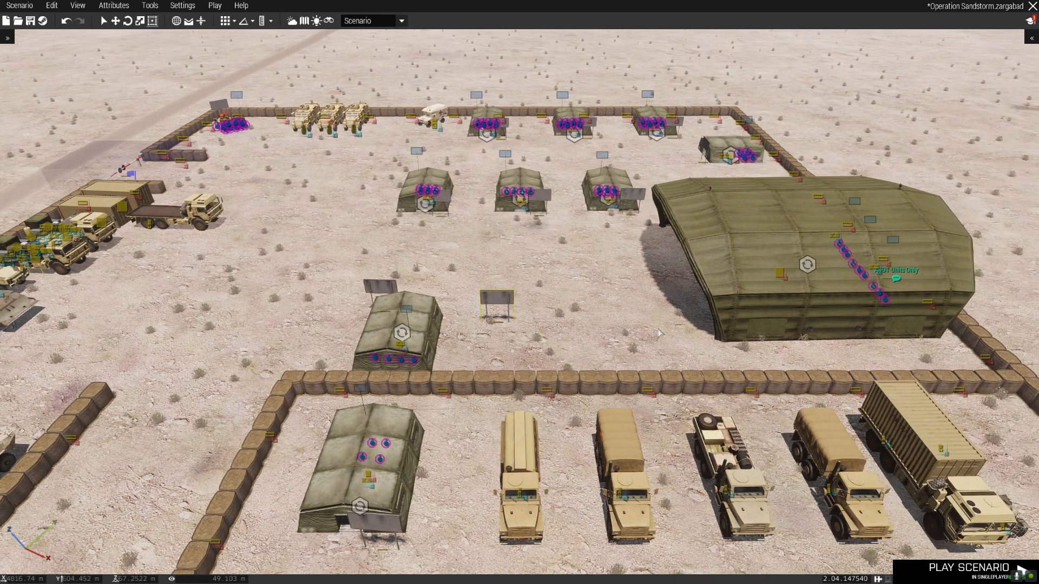
pyautogui.press('a')
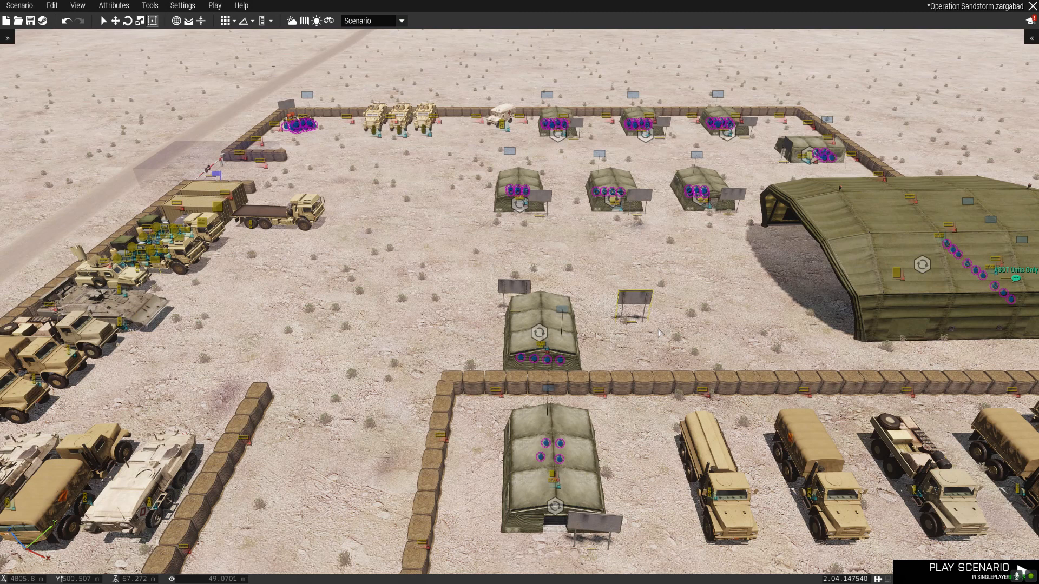